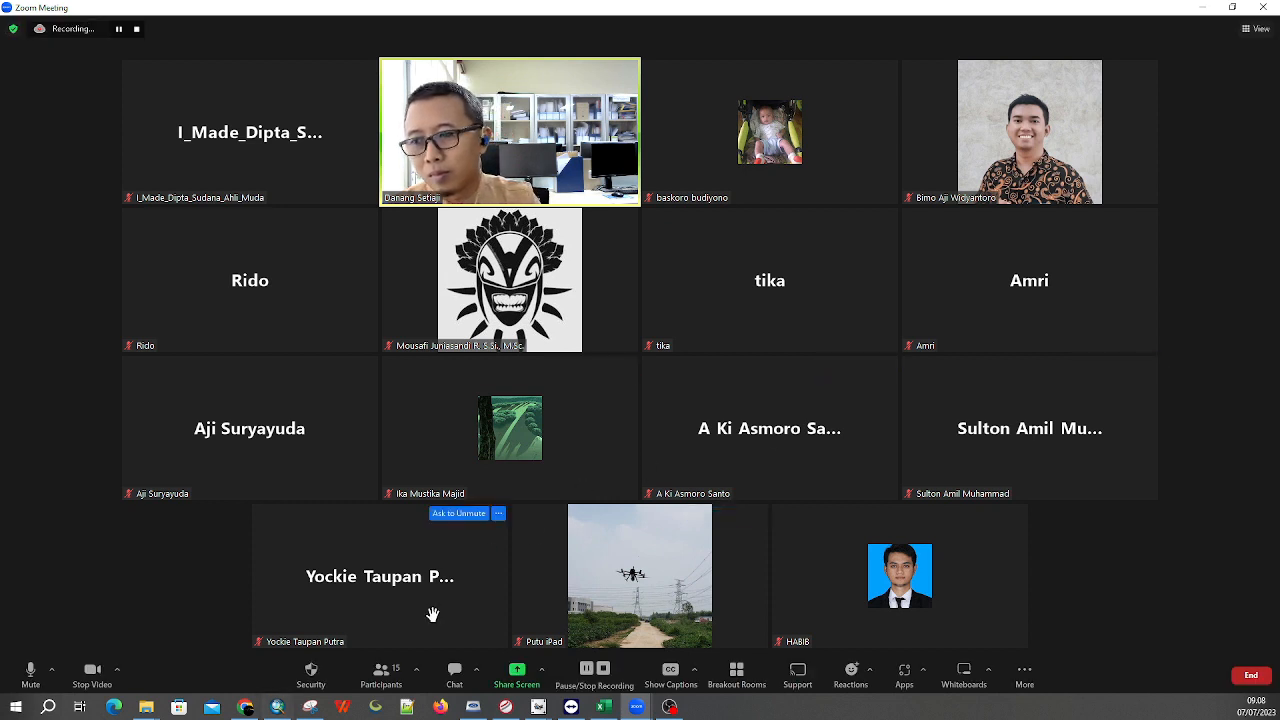
Check the meeting's group chat while the camera is briefly switched off
left_click(88, 670)
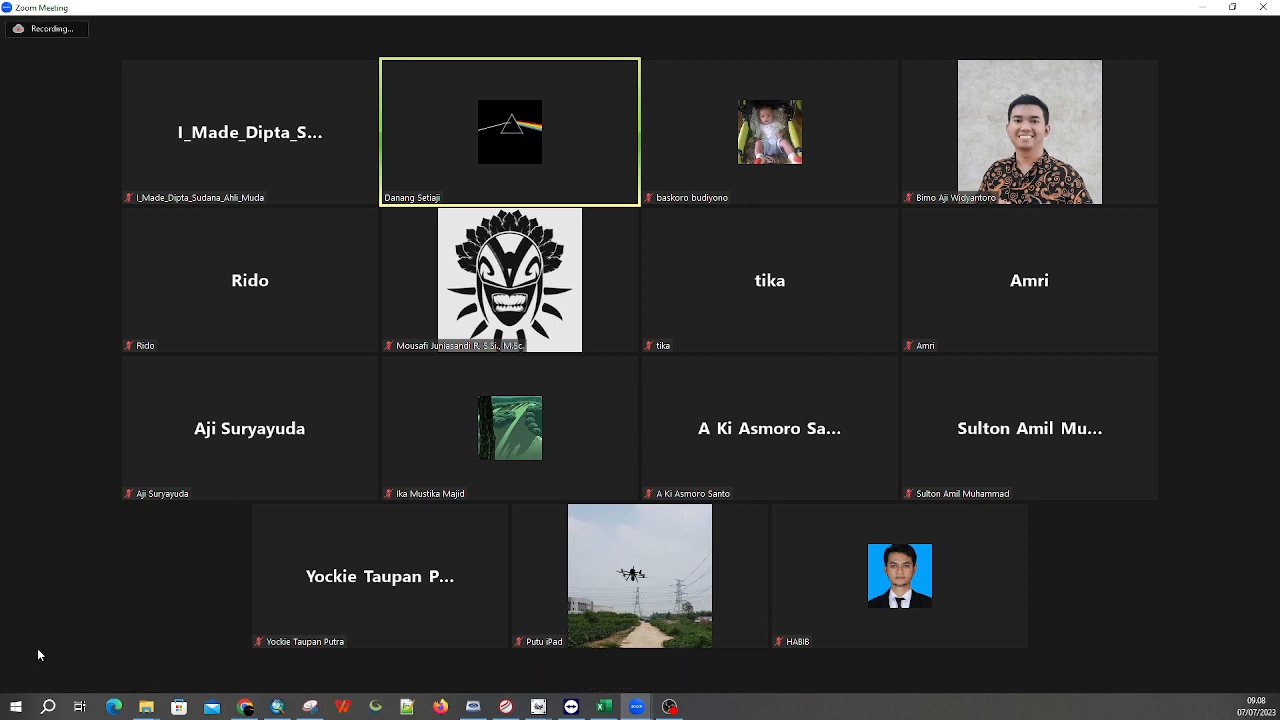
left_click(455, 672)
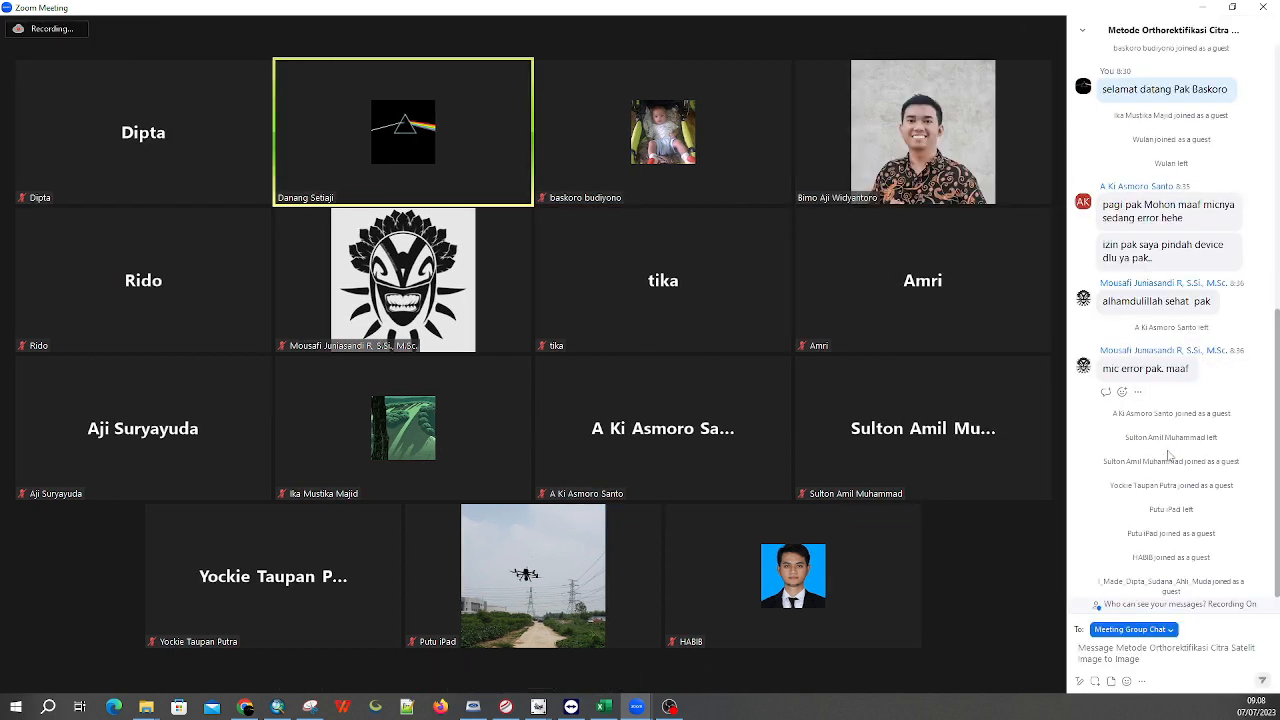
left_click(1082, 30)
left_click(1104, 48)
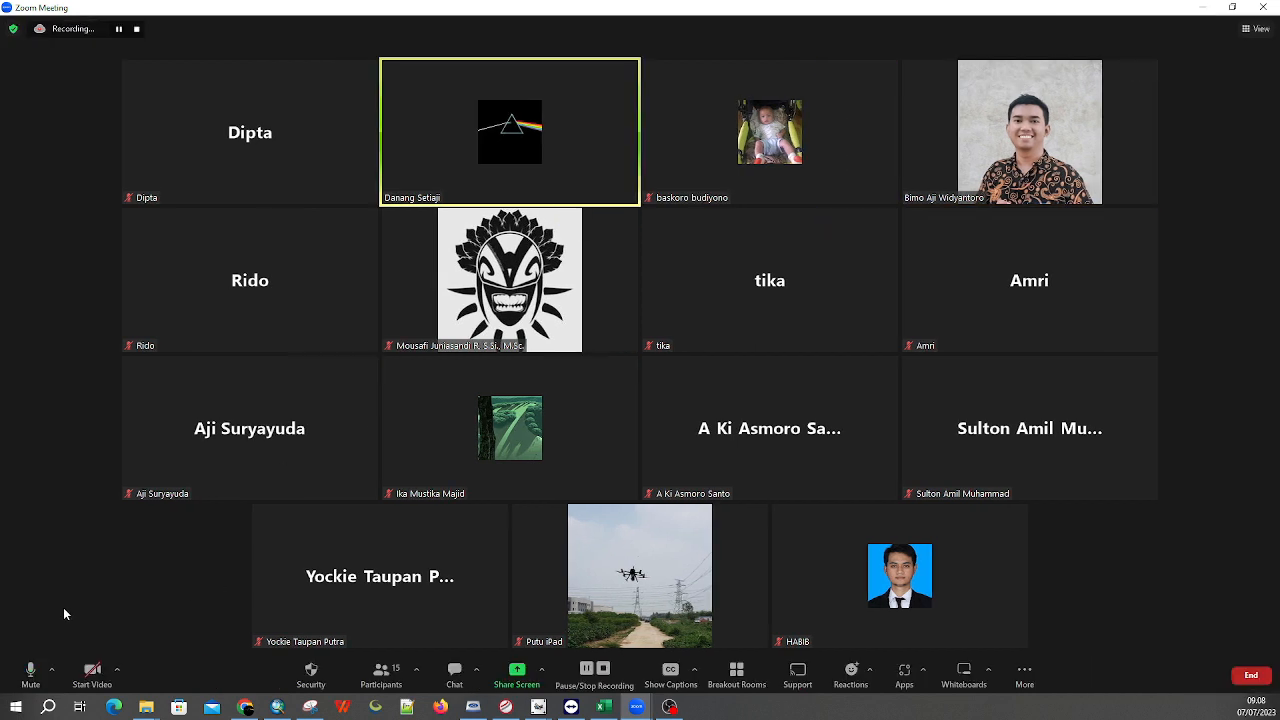
left_click(90, 668)
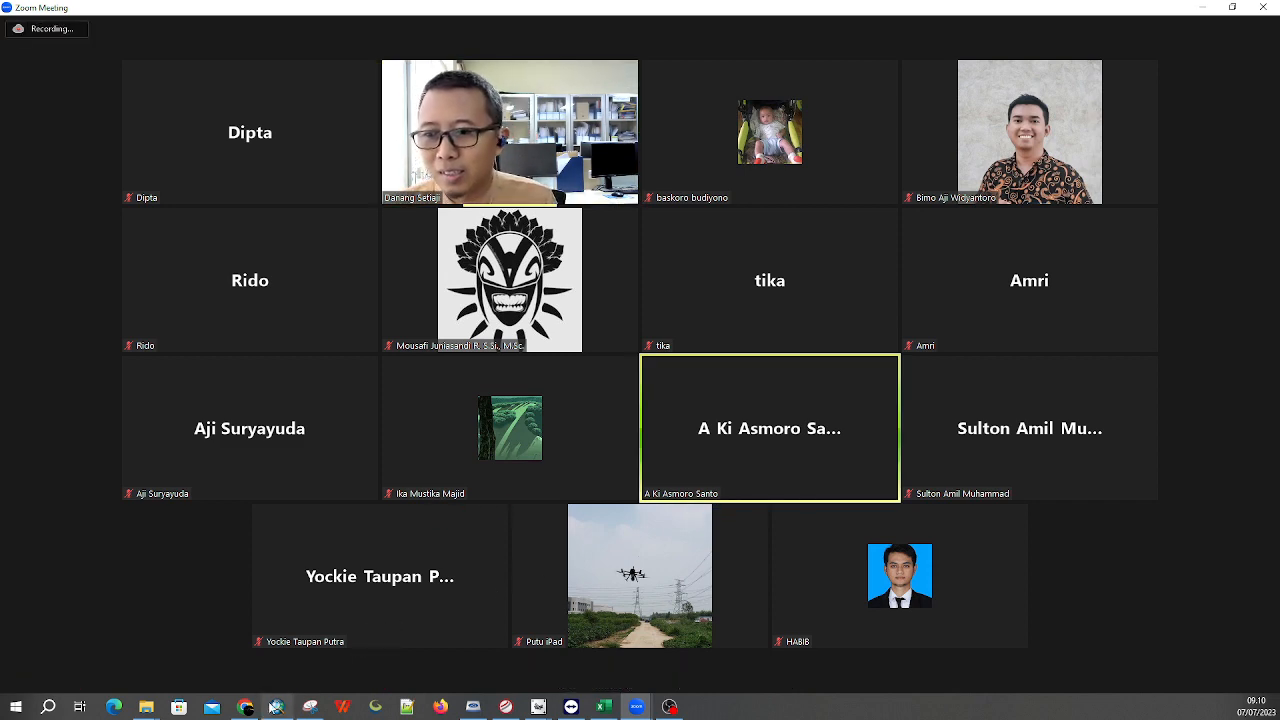
Exit the Orthorektifikasi Citra slideshow in Chrome and return to the Zoom meeting
left_click(246, 707)
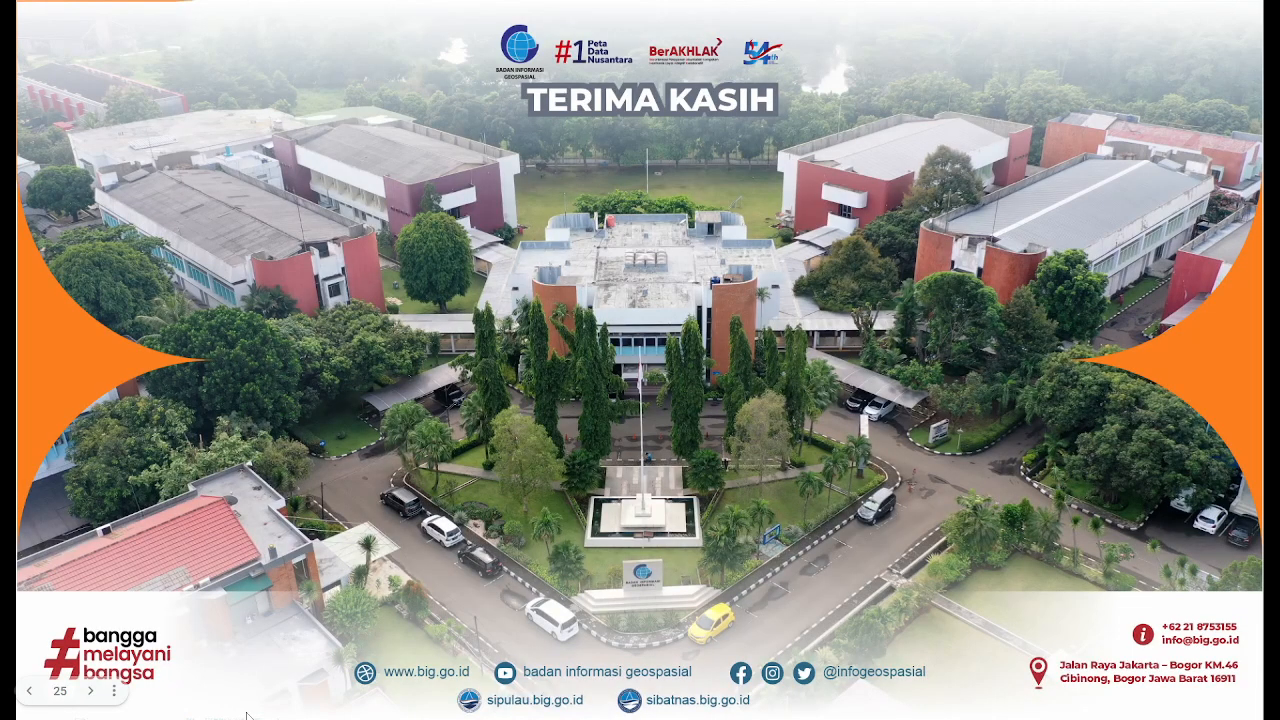
key("Escape")
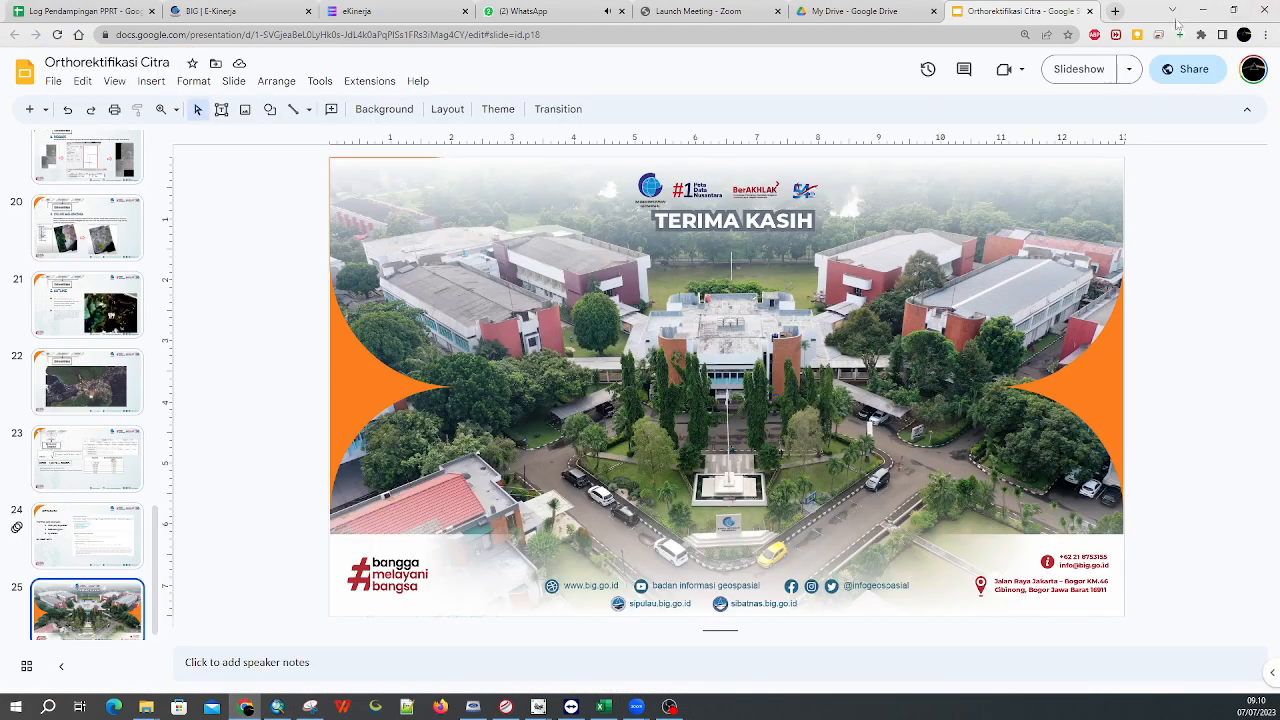
left_click_drag(1150, 10, 1279, 80)
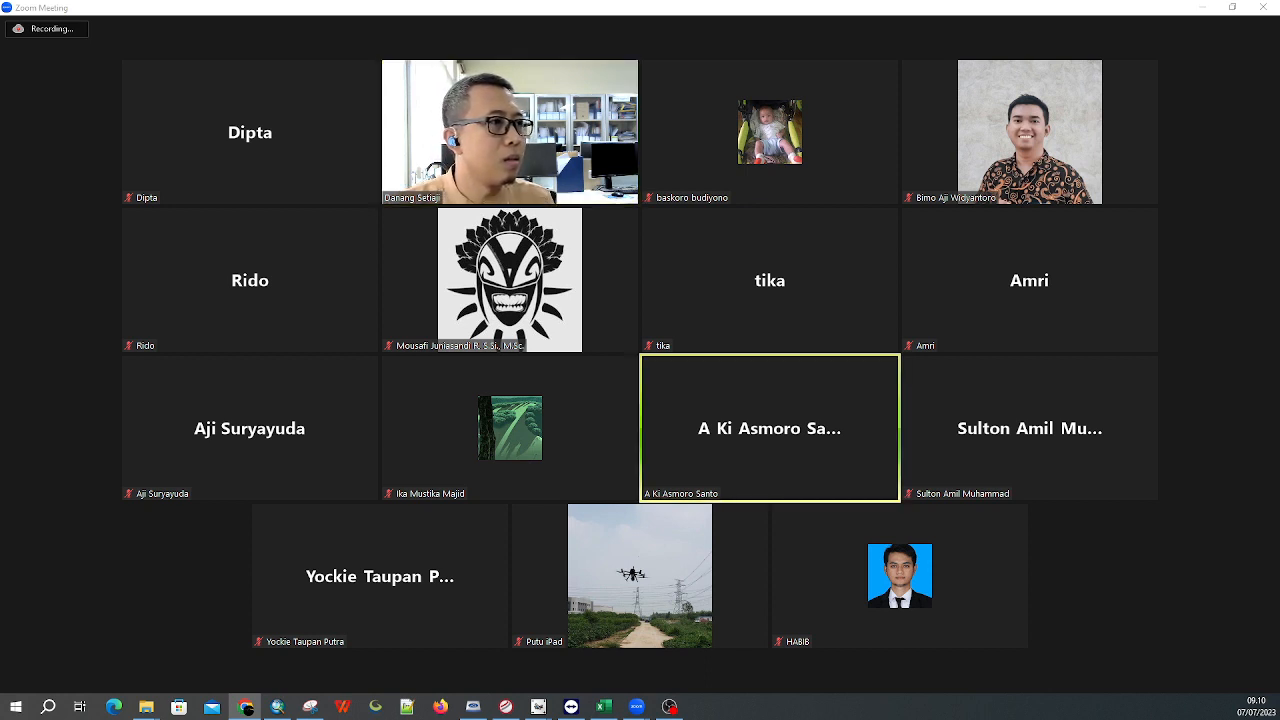
key("alt+Tab")
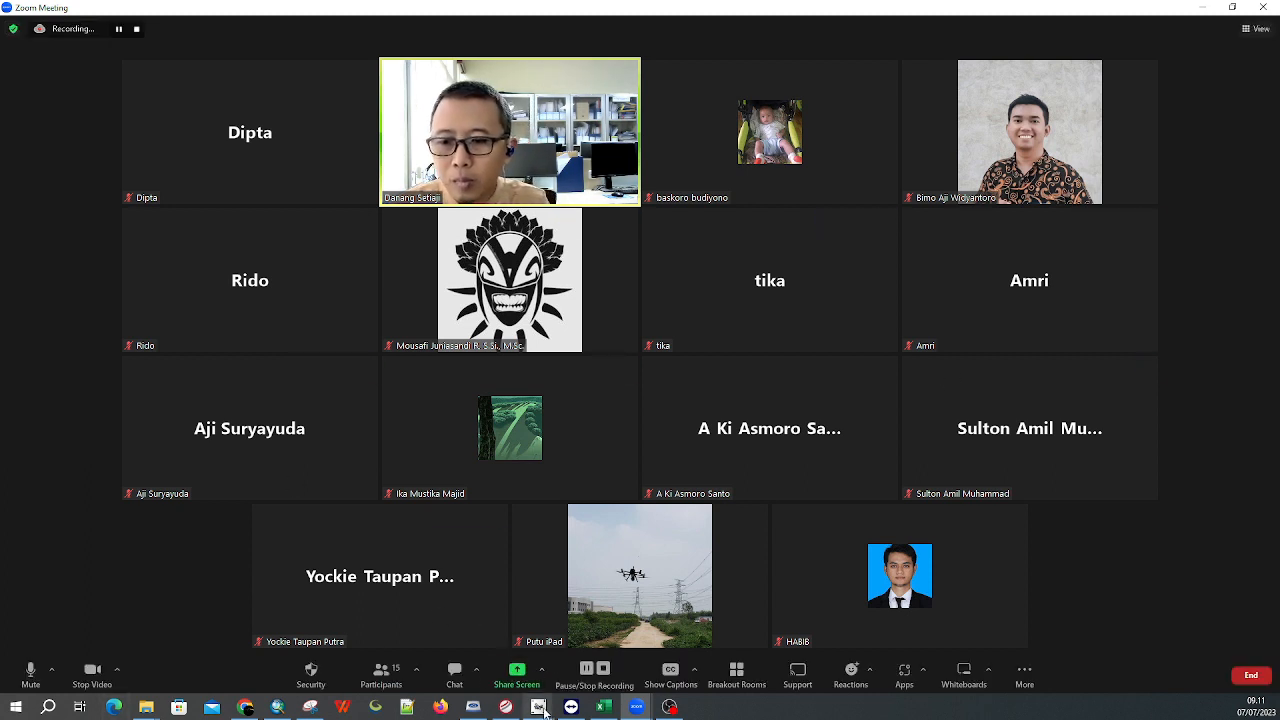
Share the whole screen with the Zoom meeting participants
mouse_move(540, 709)
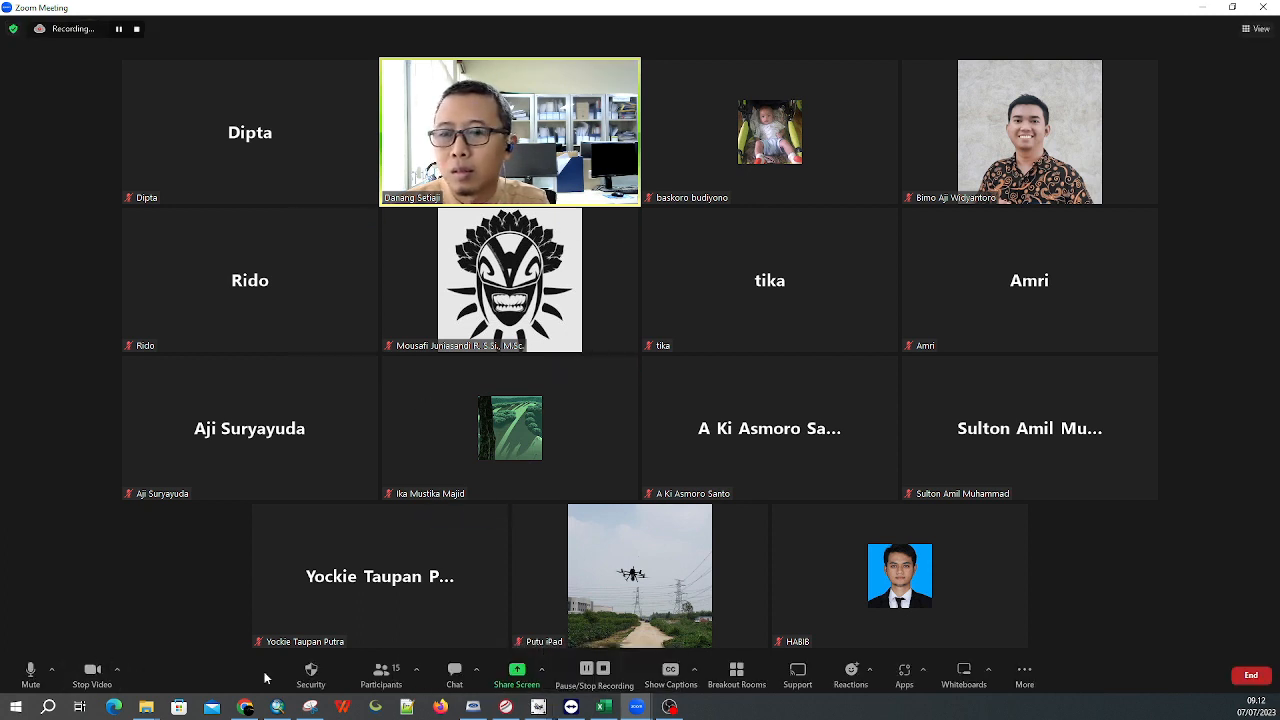
left_click(516, 672)
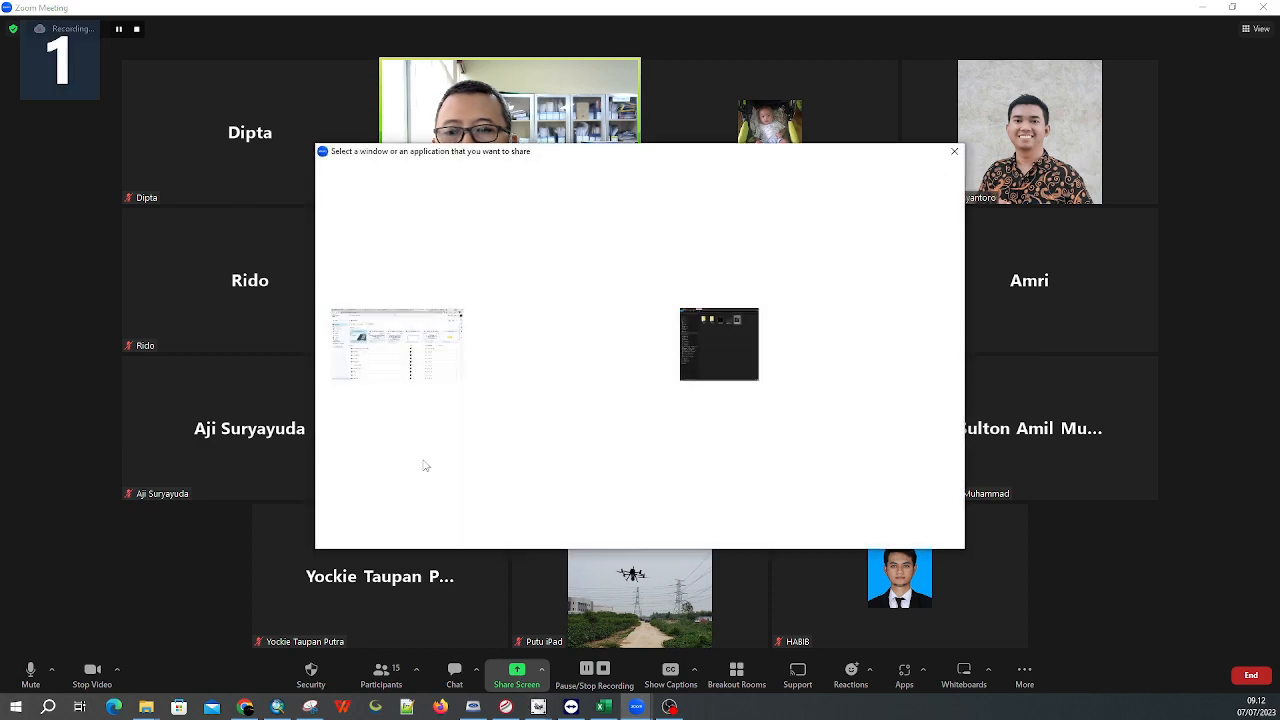
double_click(375, 230)
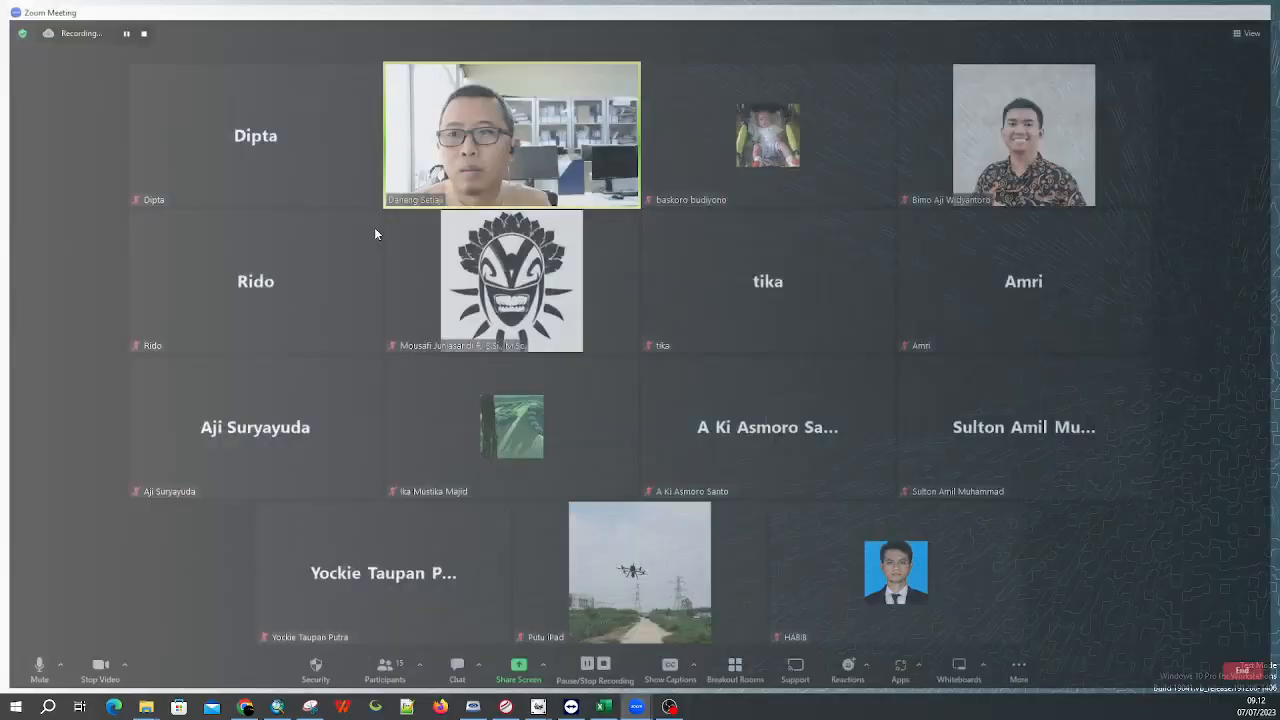
Switch to the empty OrthoEngine window and start a new project with Optical Satellite Modelling as the math modelling method
mouse_move(538, 707)
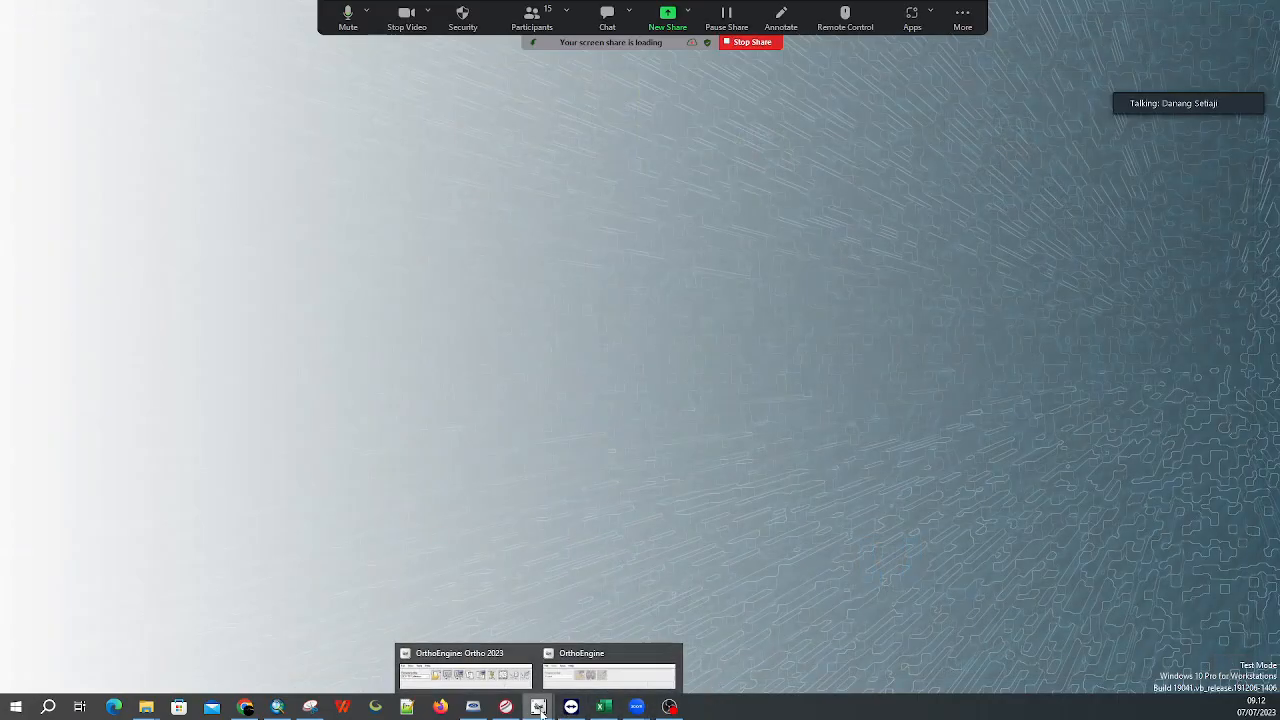
left_click(620, 672)
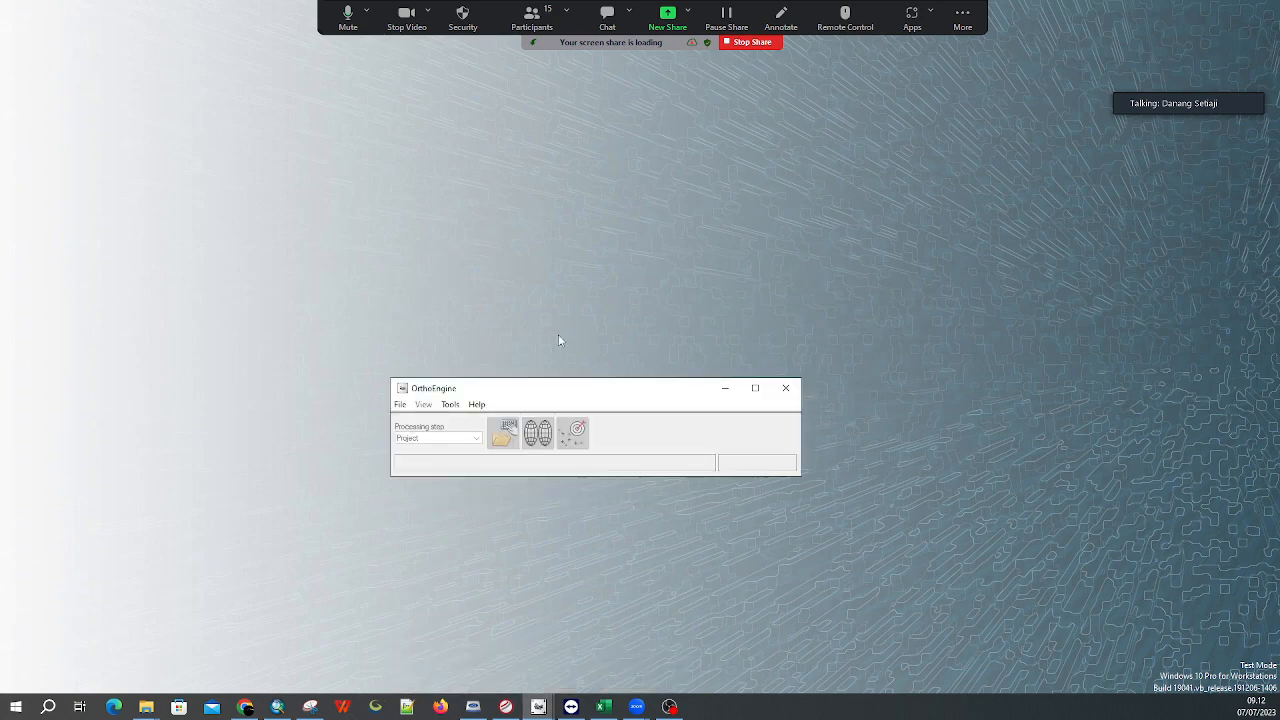
left_click_drag(504, 390, 503, 339)
left_click(397, 355)
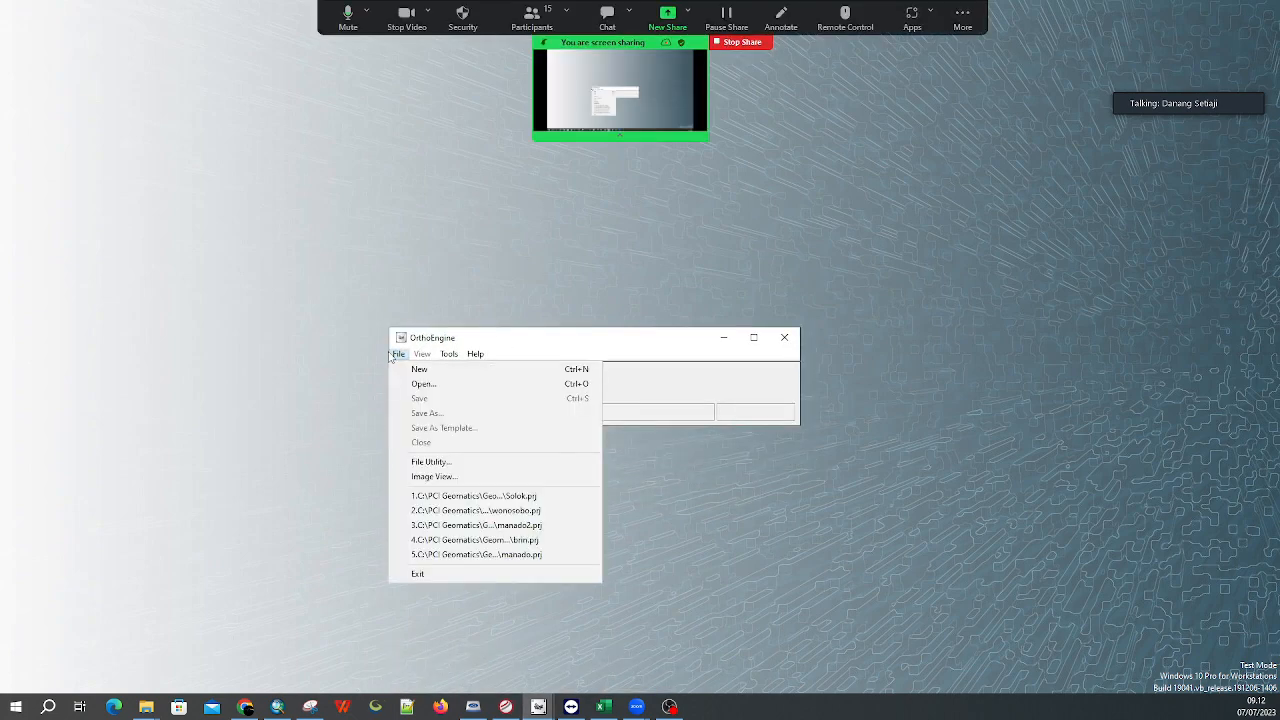
left_click(419, 369)
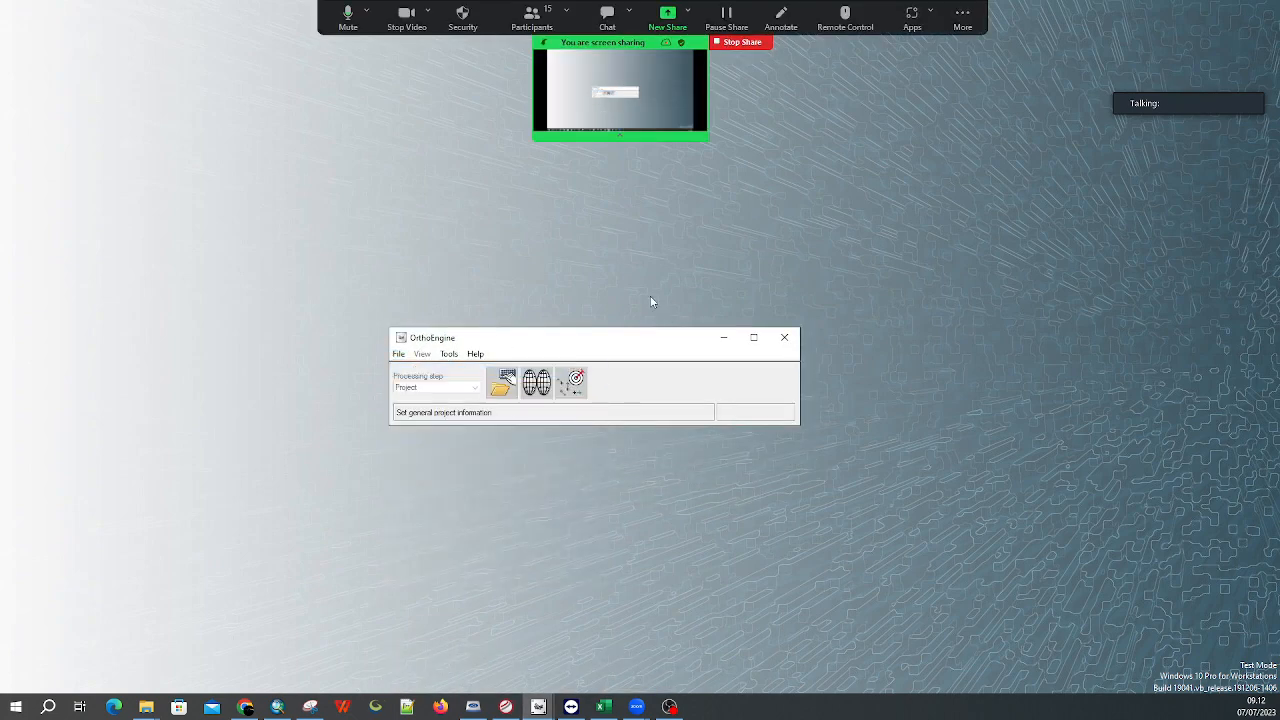
left_click_drag(869, 261, 651, 314)
left_click(543, 417)
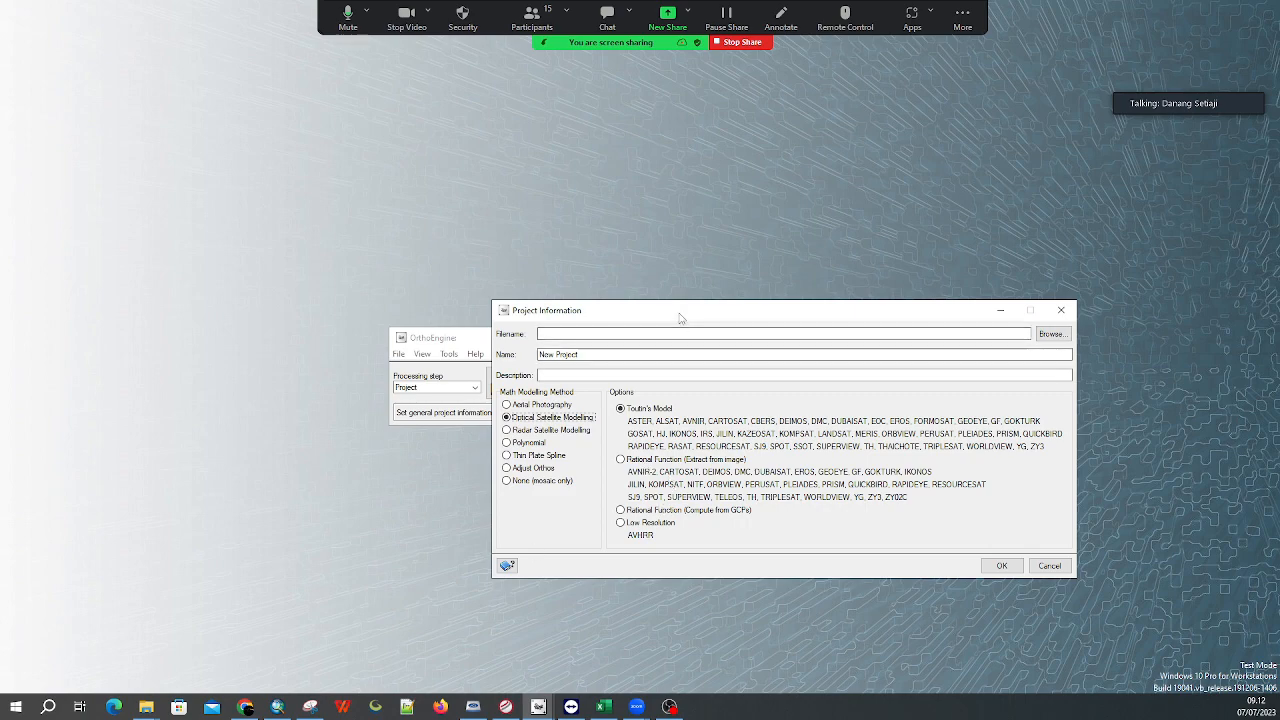
left_click_drag(678, 316, 719, 239)
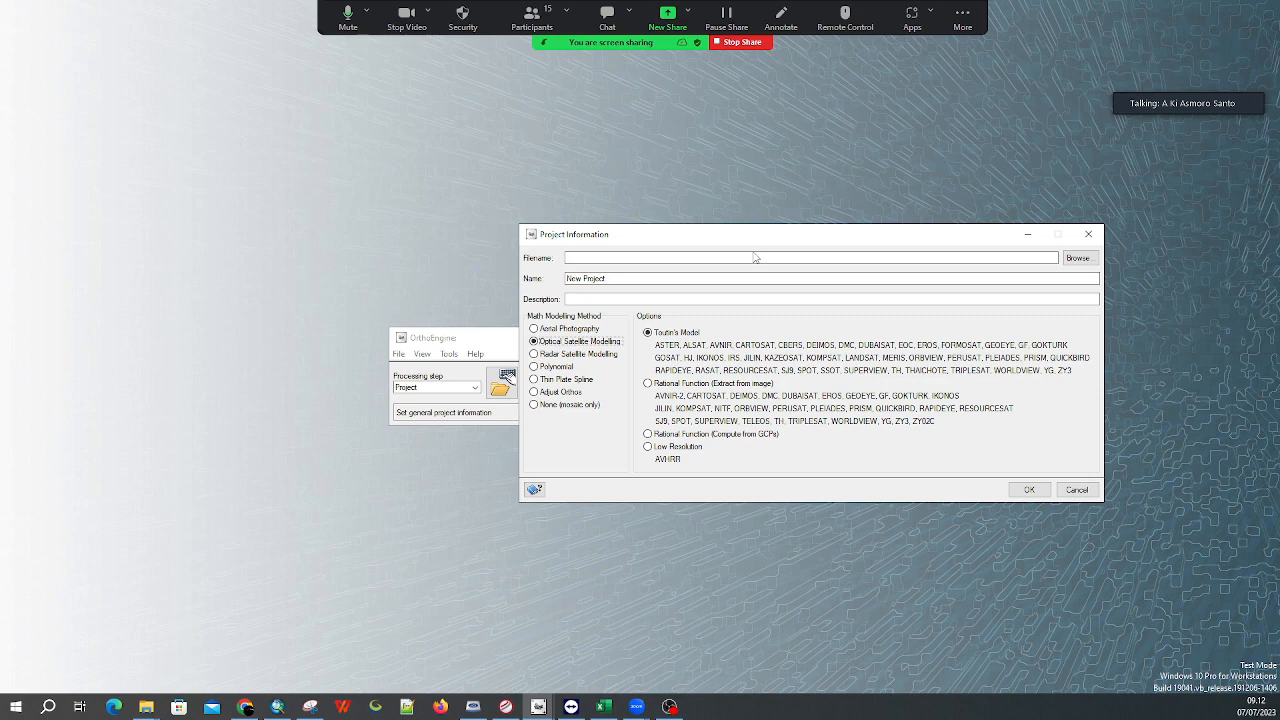
Try the Rational Function options (extract from image, compute from GCPs) and set the project back to Toutin's Model
left_click(700, 386)
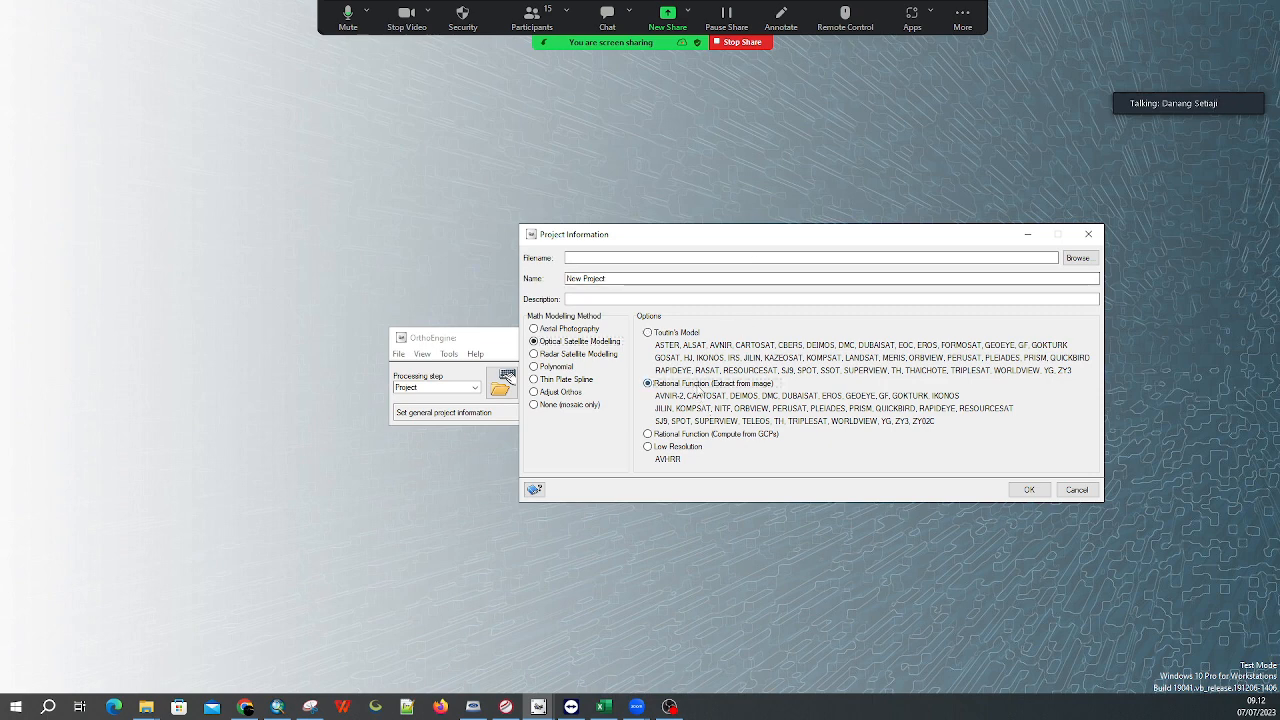
left_click(686, 336)
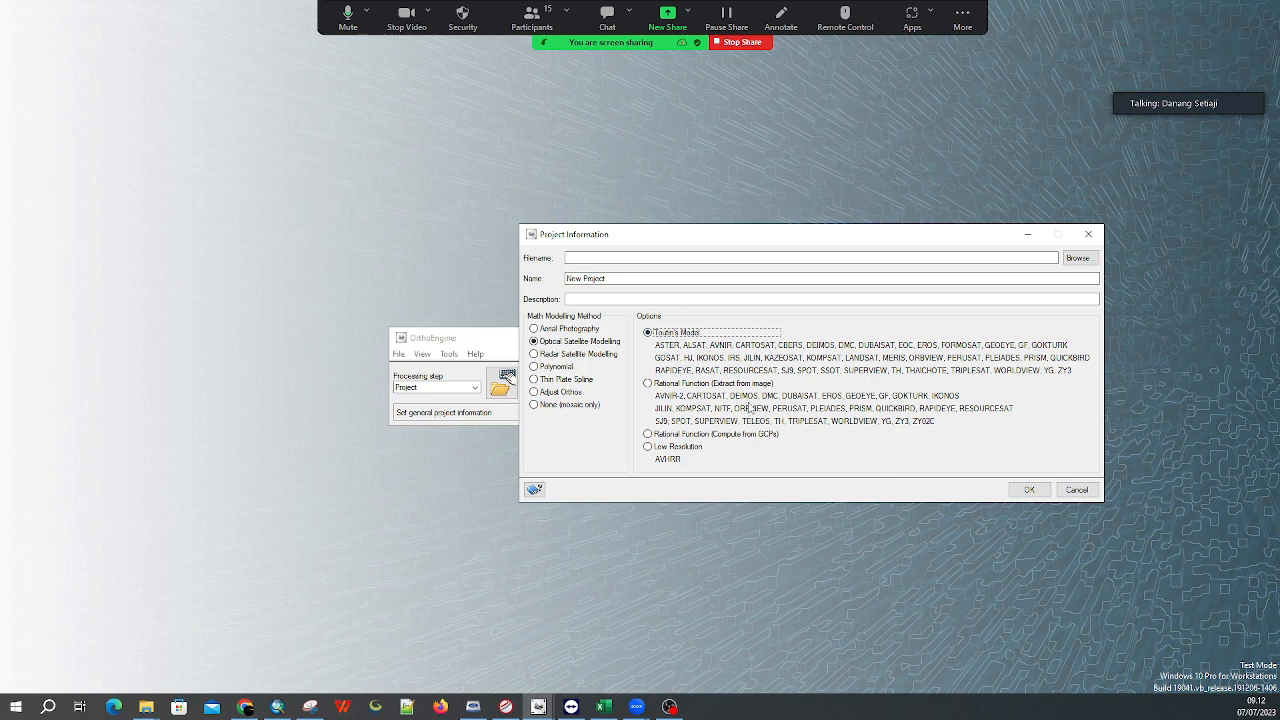
left_click(706, 385)
left_click(698, 438)
left_click(690, 340)
left_click(690, 385)
left_click(679, 336)
Capture a rectangular snip of the satellite imagery open in ArcMap using Snipping Tool
left_click(279, 709)
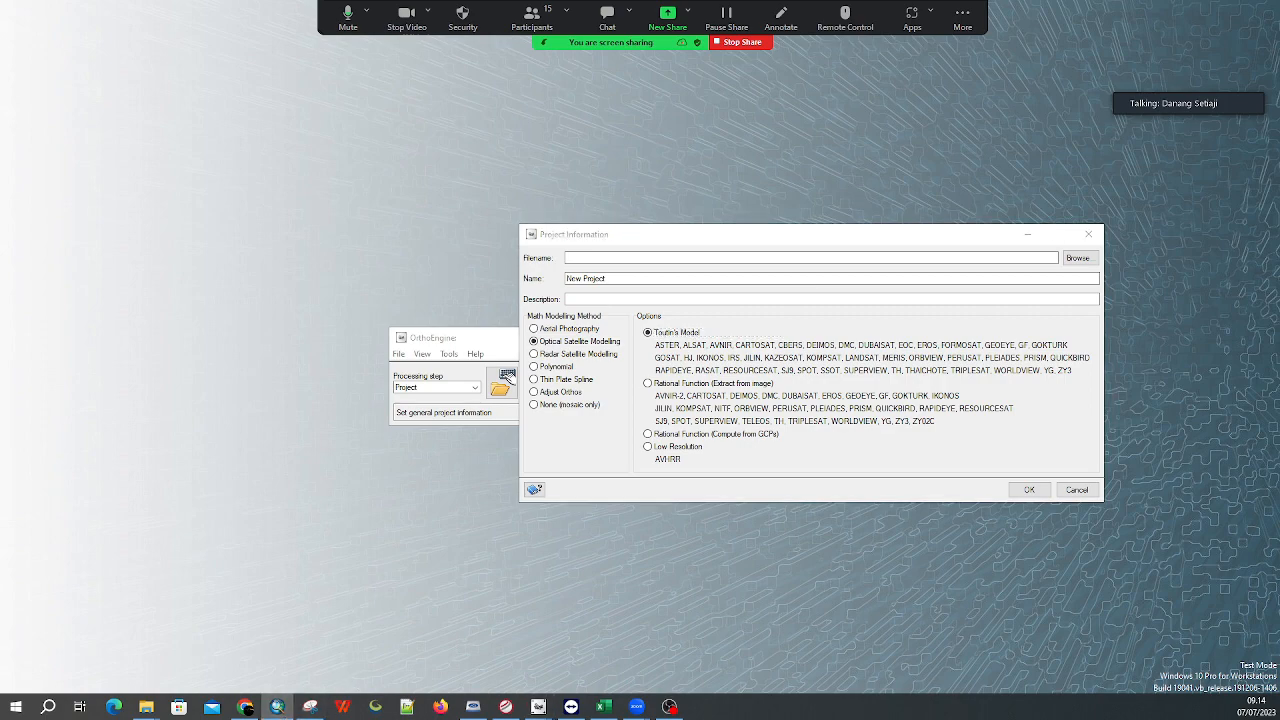
left_click_drag(935, 147, 648, 113)
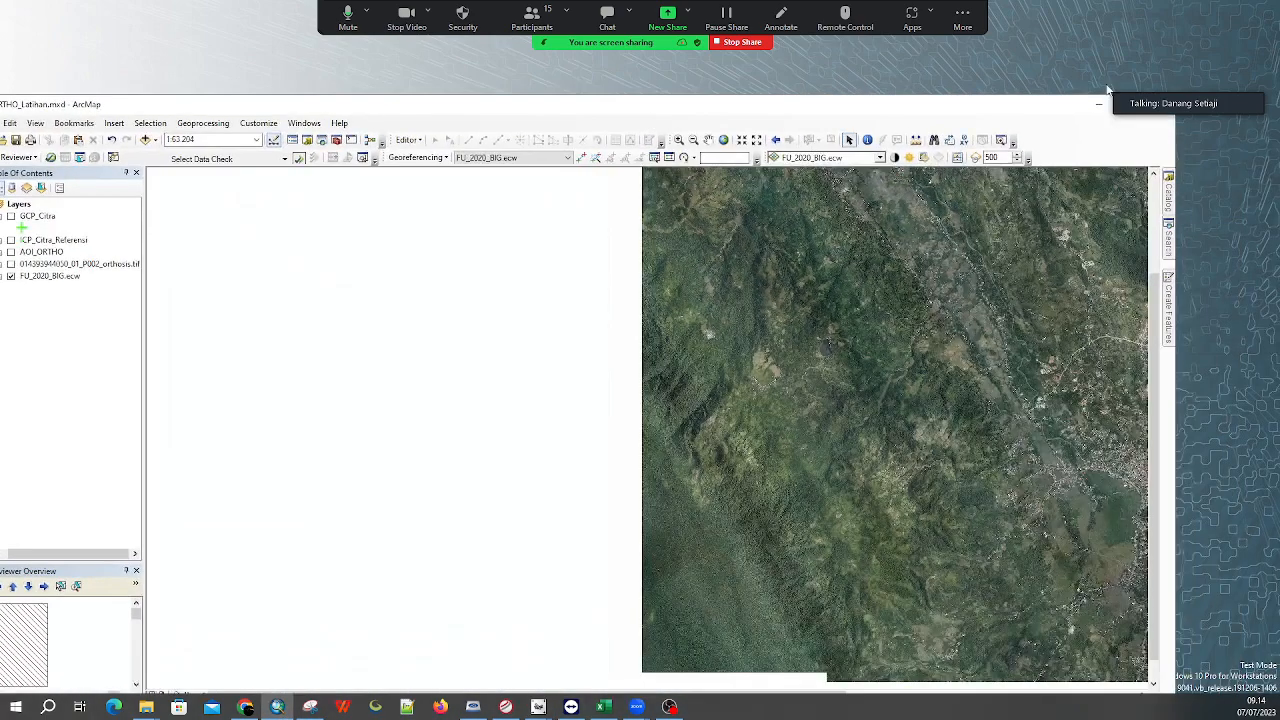
left_click_drag(1043, 115, 1015, 86)
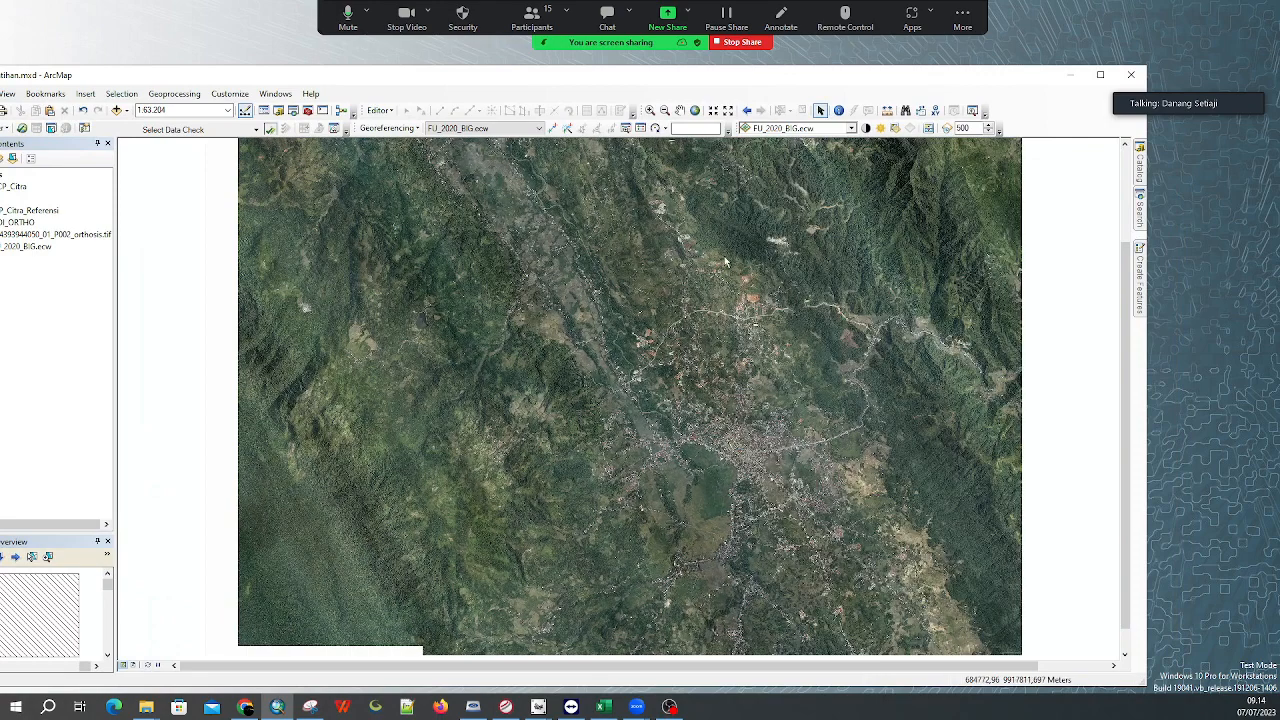
left_click(312, 708)
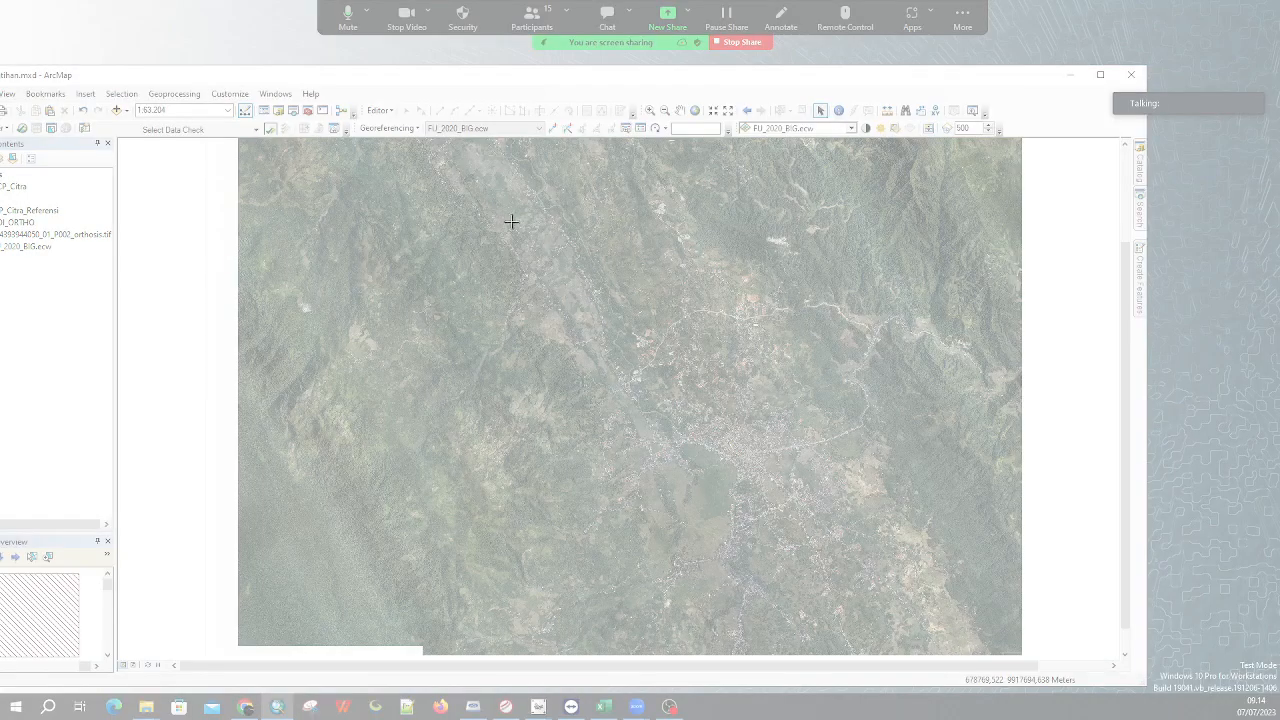
left_click_drag(511, 221, 903, 515)
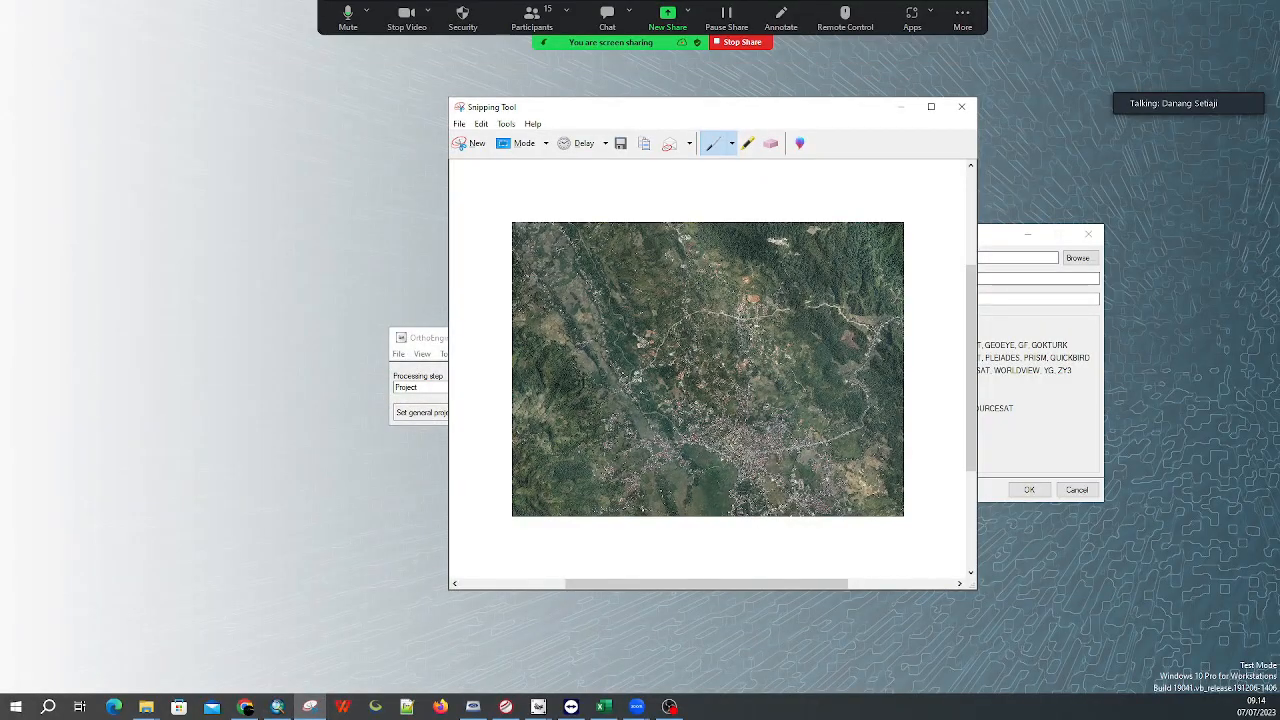
Outline the settlement area on the snip in red and surround it with a slightly larger blue outline and extra blue strokes
mouse_move(640, 342)
left_mouse_down()
mouse_move(702, 366)
mouse_move(722, 472)
mouse_move(620, 372)
left_mouse_up()
left_click(731, 143)
left_click(750, 179)
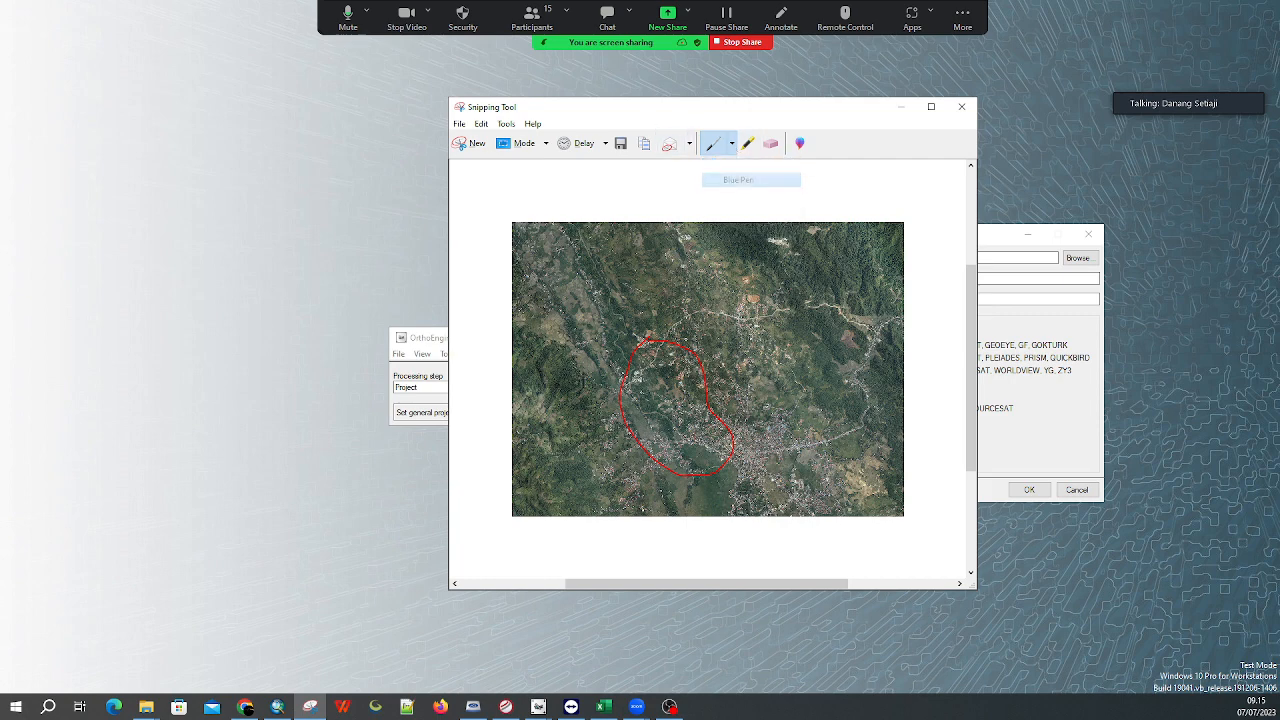
mouse_move(641, 327)
left_mouse_down()
mouse_move(668, 320)
mouse_move(709, 353)
mouse_move(748, 454)
mouse_move(722, 482)
mouse_move(655, 490)
mouse_move(616, 408)
mouse_move(614, 345)
mouse_move(640, 324)
left_mouse_up()
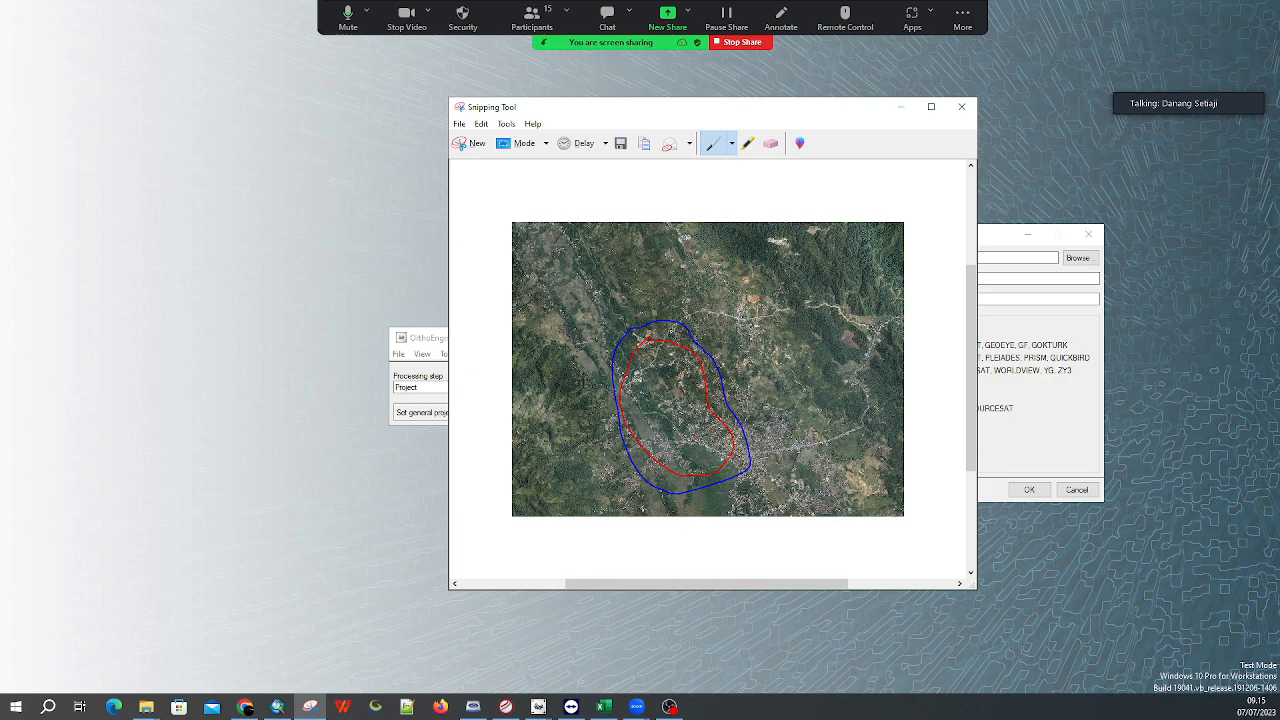
left_click_drag(668, 336, 684, 330)
mouse_move(661, 411)
left_mouse_down()
mouse_move(685, 406)
mouse_move(671, 421)
mouse_move(722, 472)
mouse_move(671, 483)
left_mouse_up()
left_click_drag(737, 457, 748, 463)
left_click(901, 106)
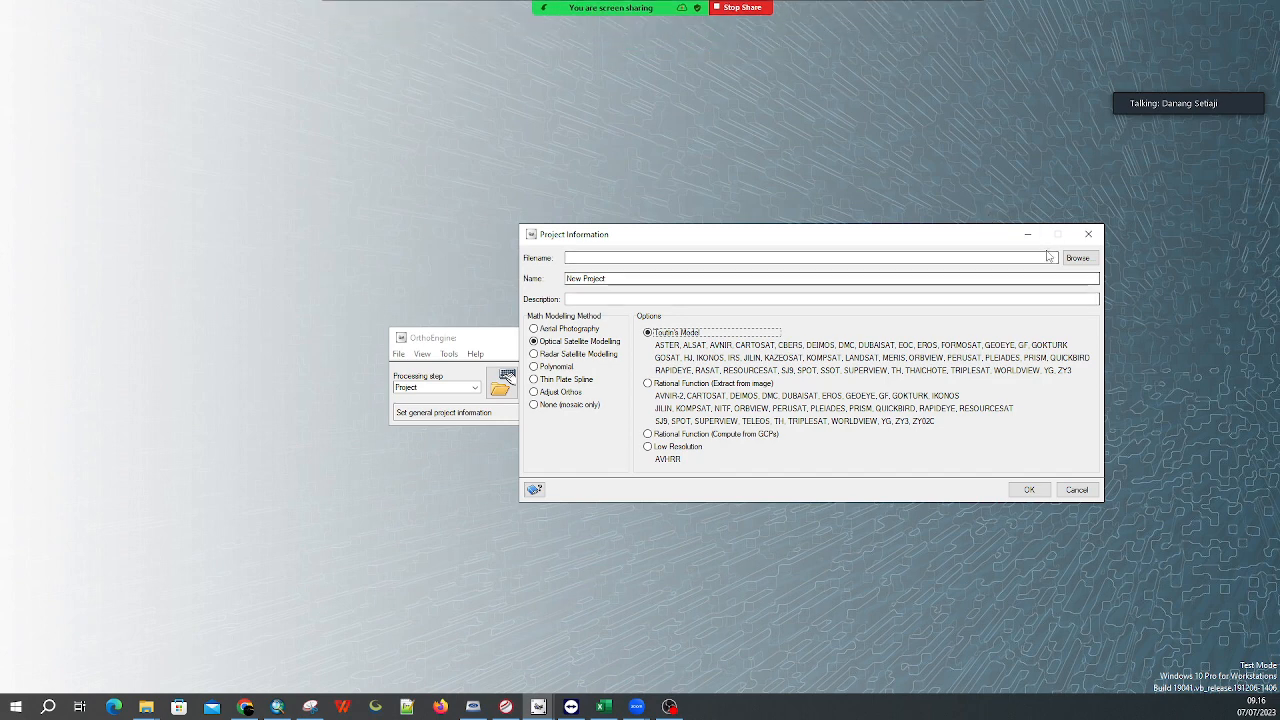
Review the Zoom meeting's participant list, moving it clear of the project settings
mouse_move(662, 71)
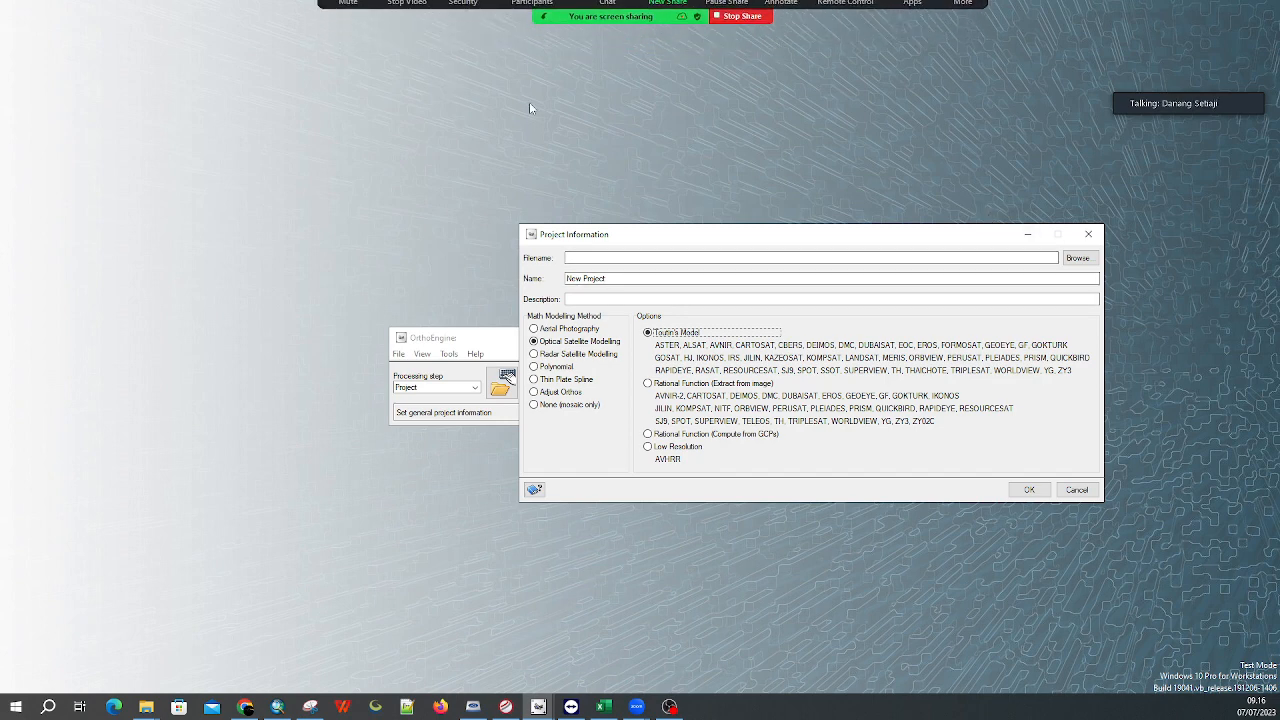
mouse_move(642, 6)
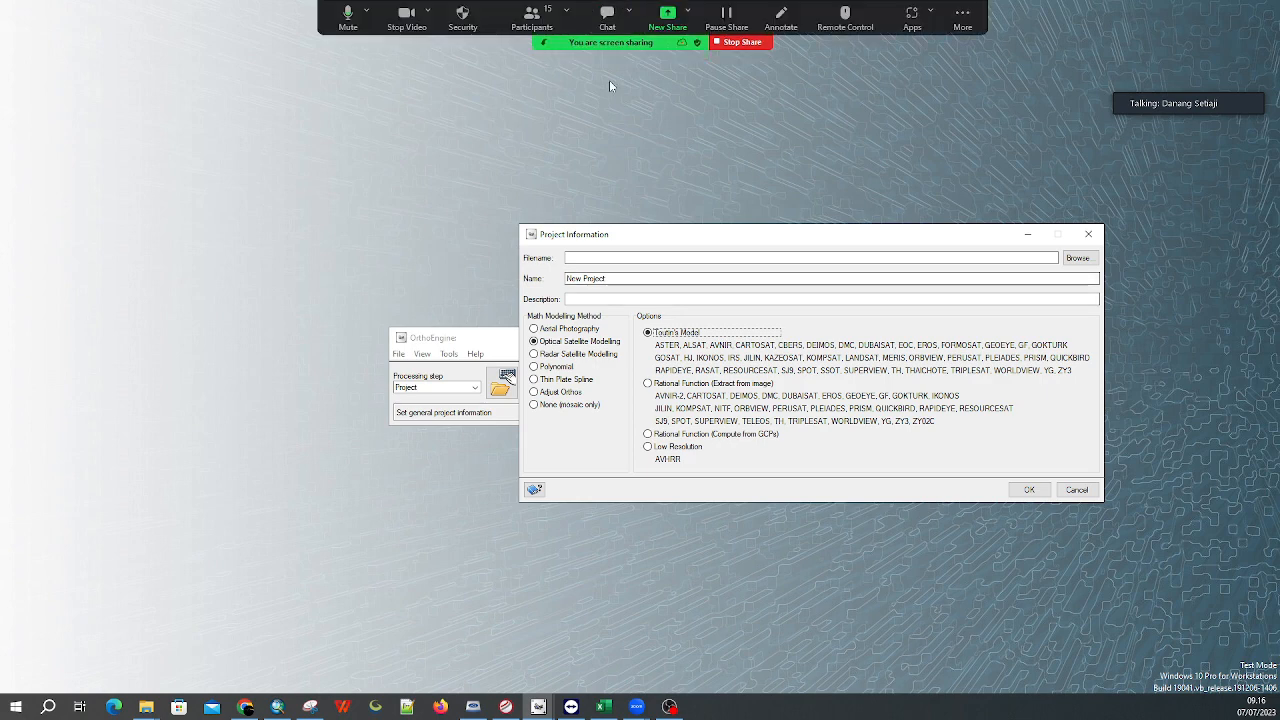
left_click(545, 10)
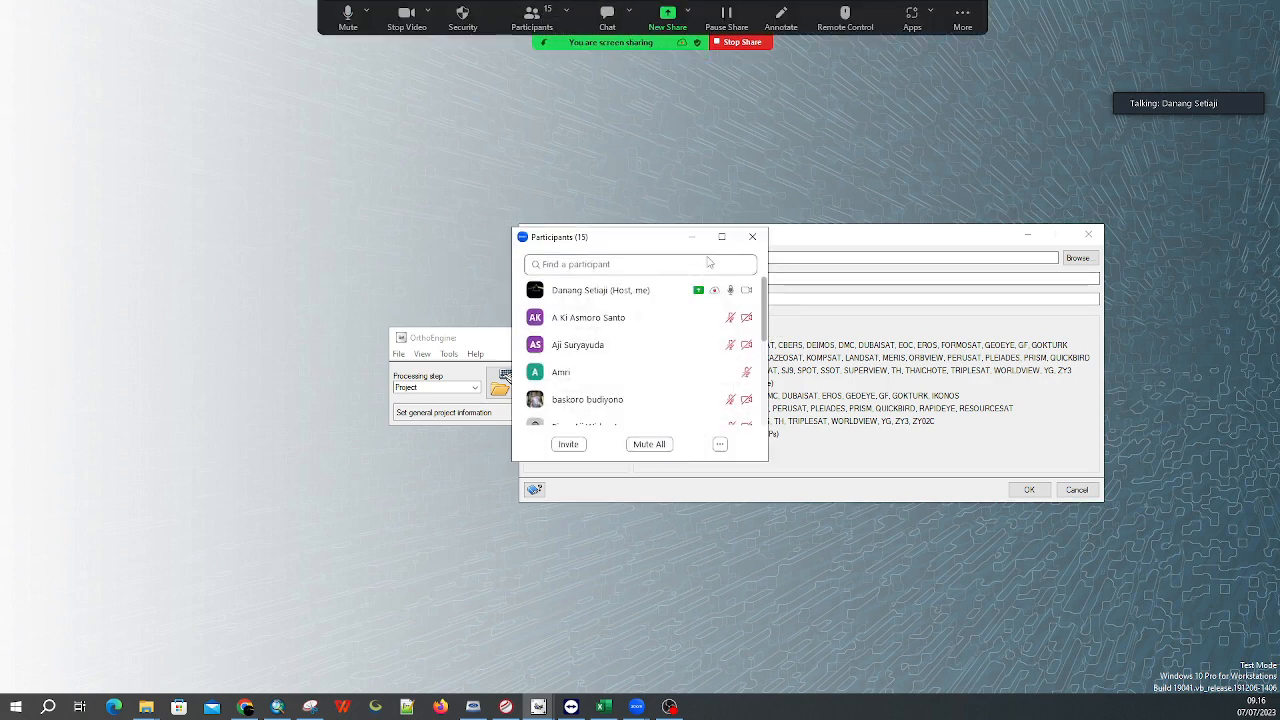
scroll(690, 360, "down", 5)
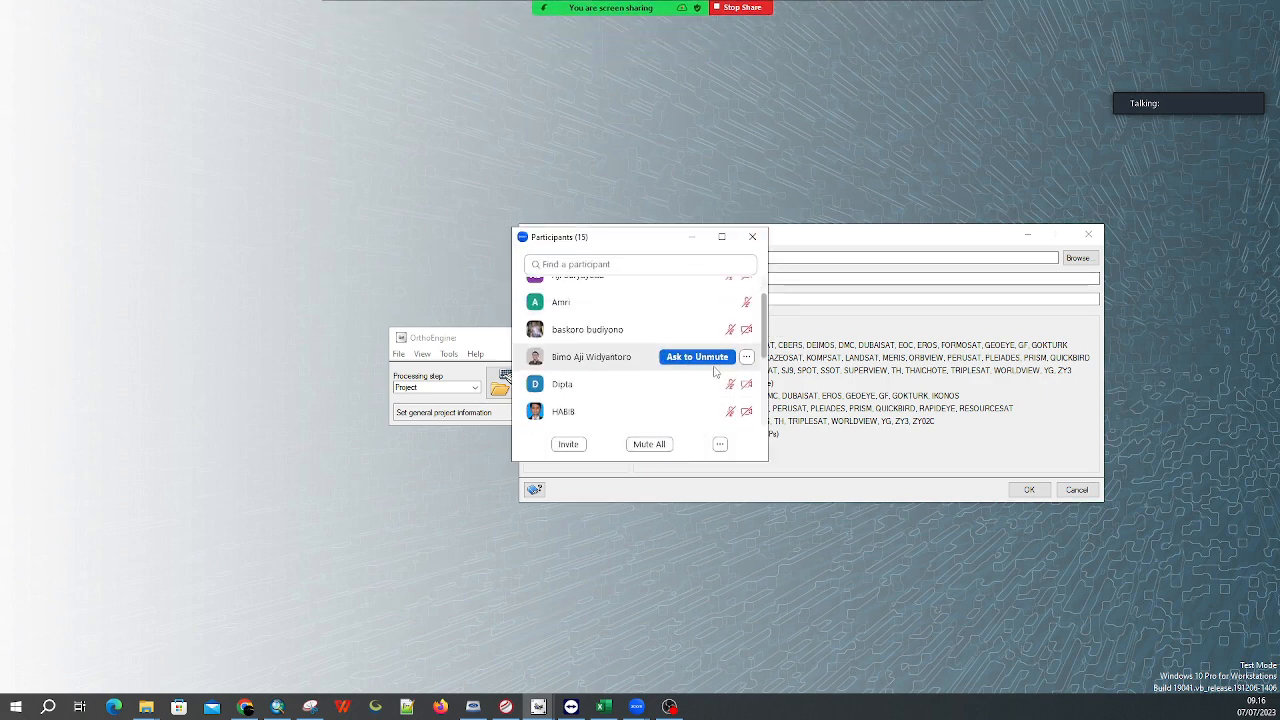
scroll(650, 386, "down", 4)
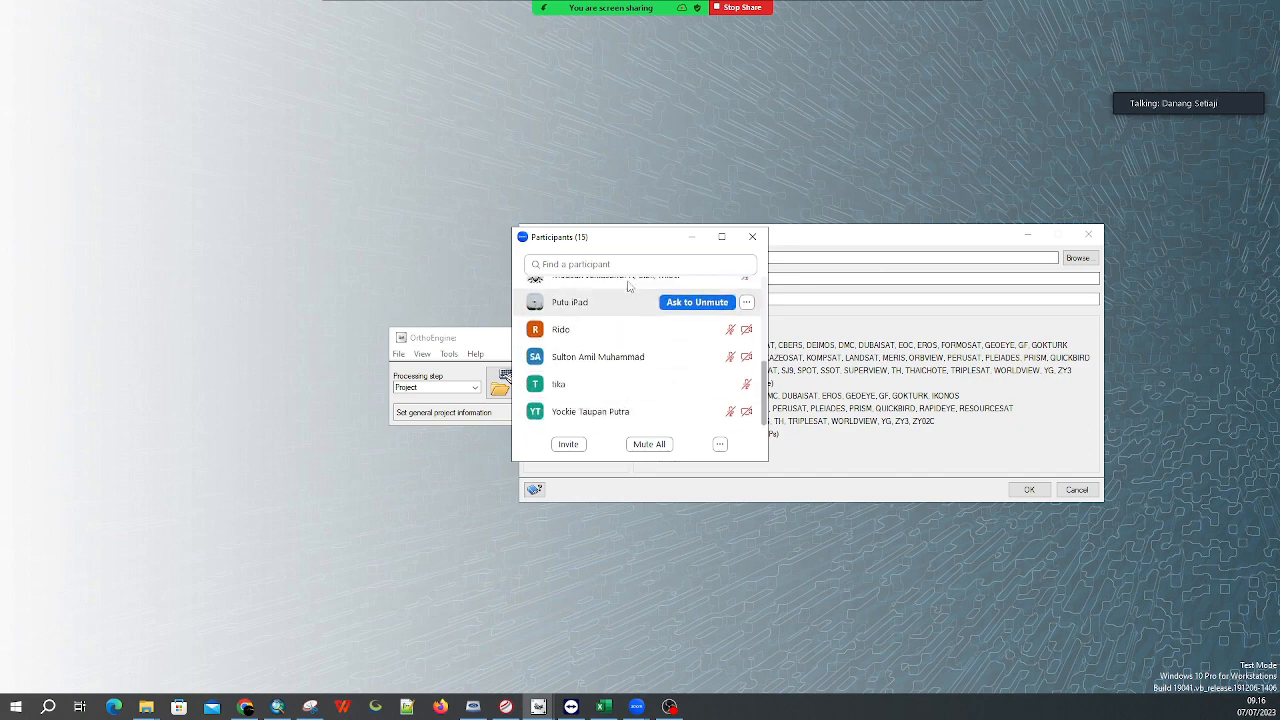
left_click_drag(620, 247, 1068, 316)
scroll(1045, 440, "up", 3)
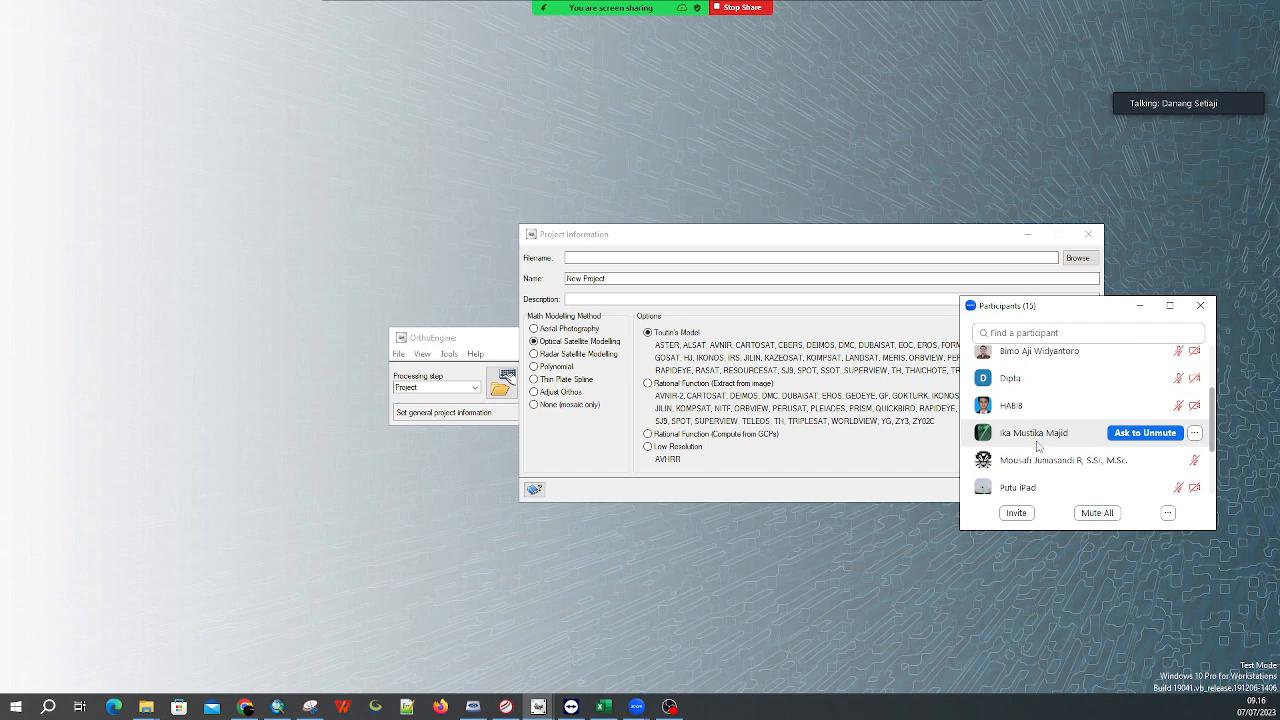
left_click_drag(1070, 310, 1036, 274)
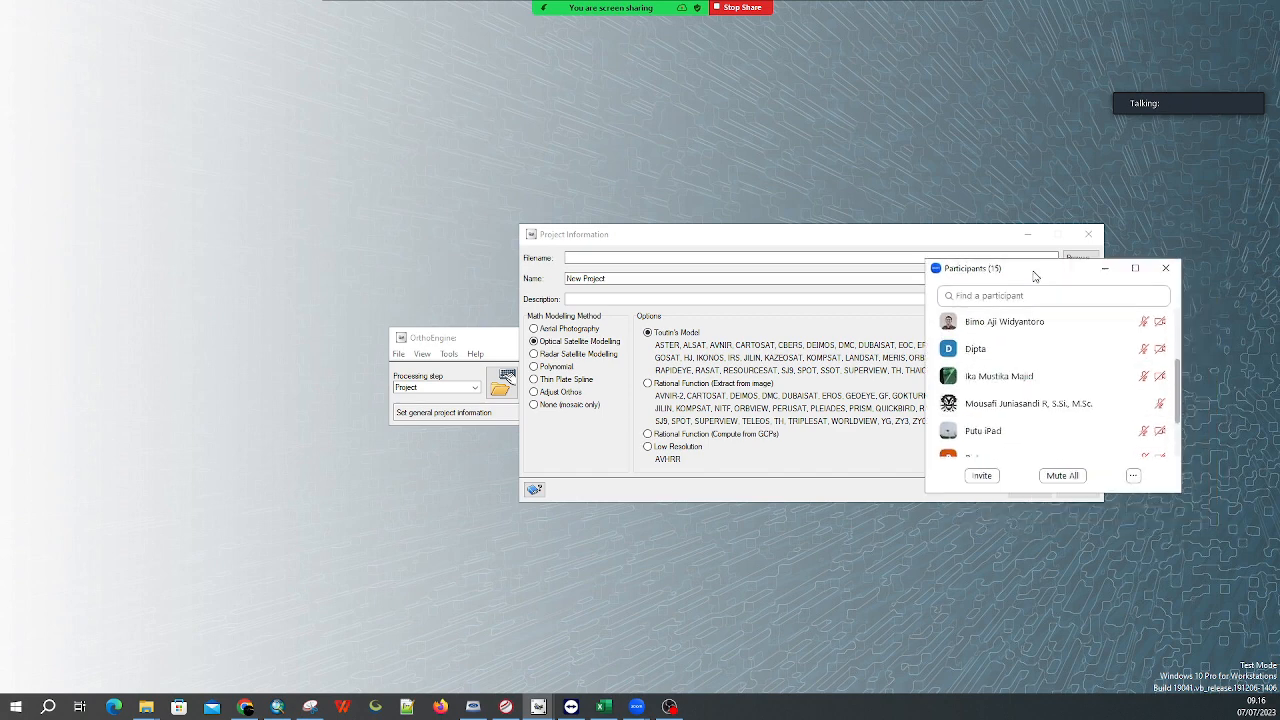
scroll(1015, 410, "up", 5)
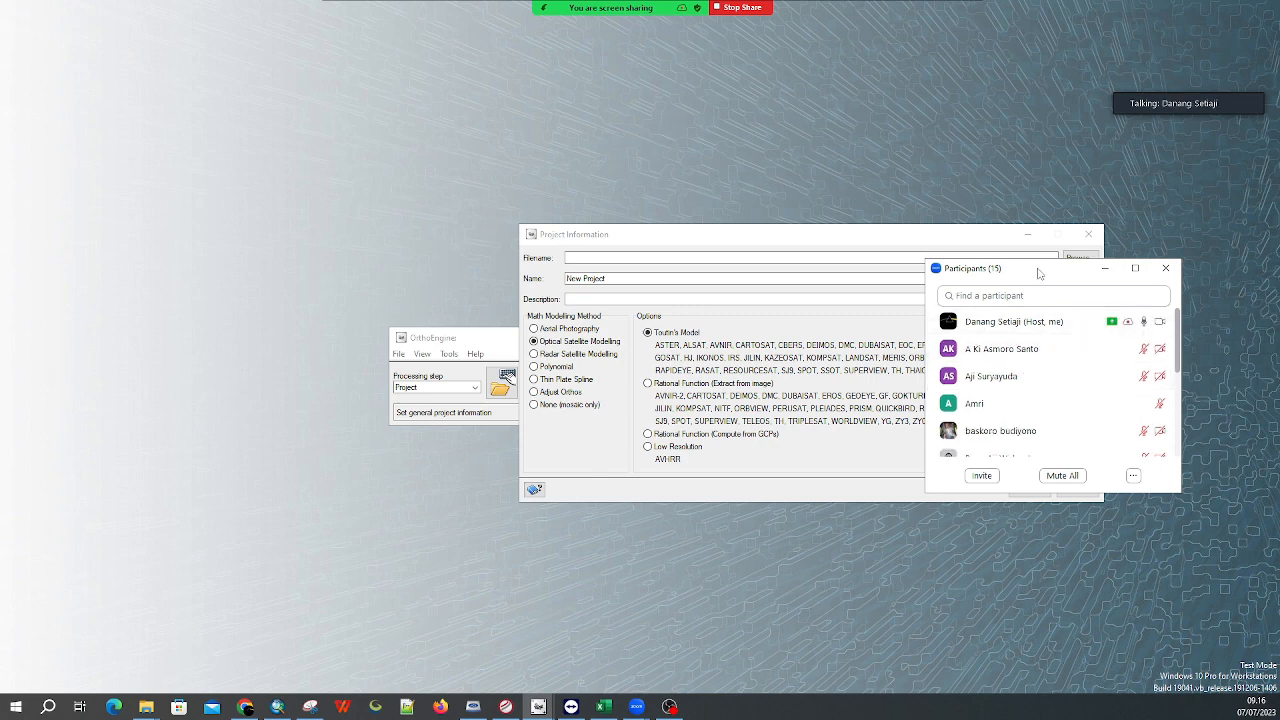
Review the Zoom meeting's participants by moving and enlarging the list to show more names, and close it
left_click_drag(1041, 268, 1003, 208)
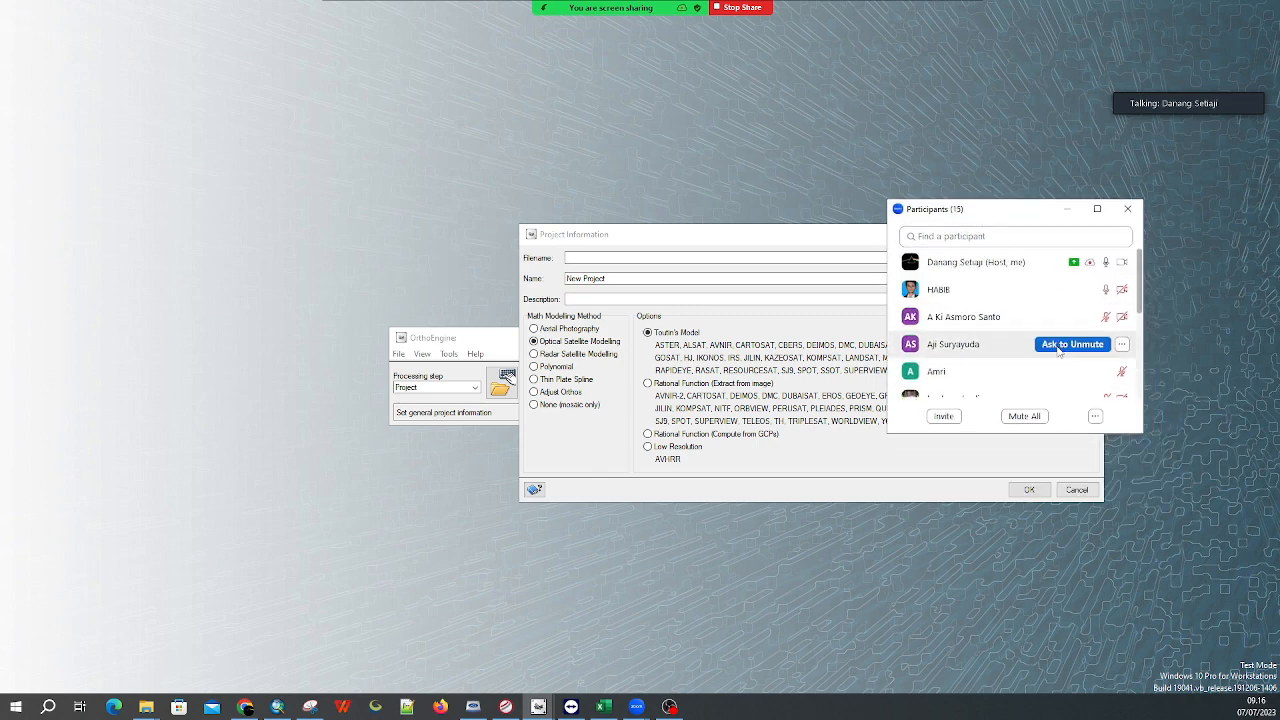
scroll(993, 347, "down", 5)
scroll(993, 347, "down", 1)
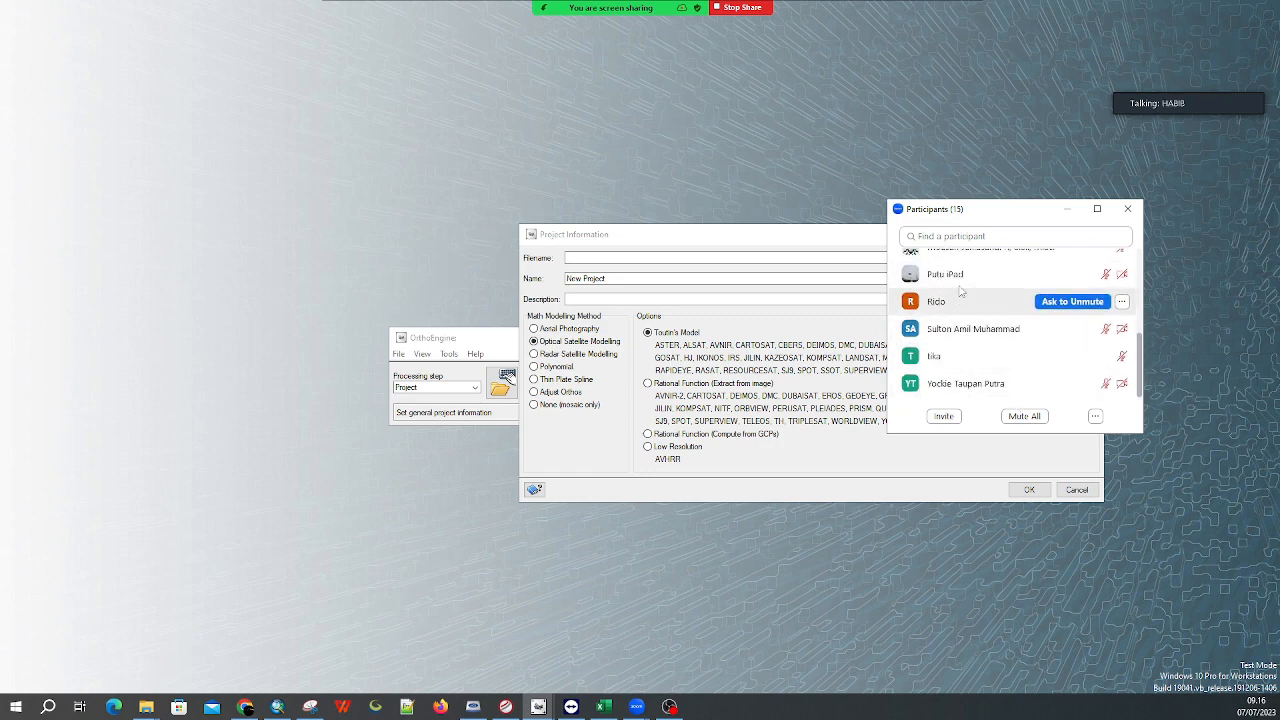
scroll(990, 337, "up", 5)
left_click_drag(1008, 221, 953, 178)
left_click_drag(1004, 391, 1010, 614)
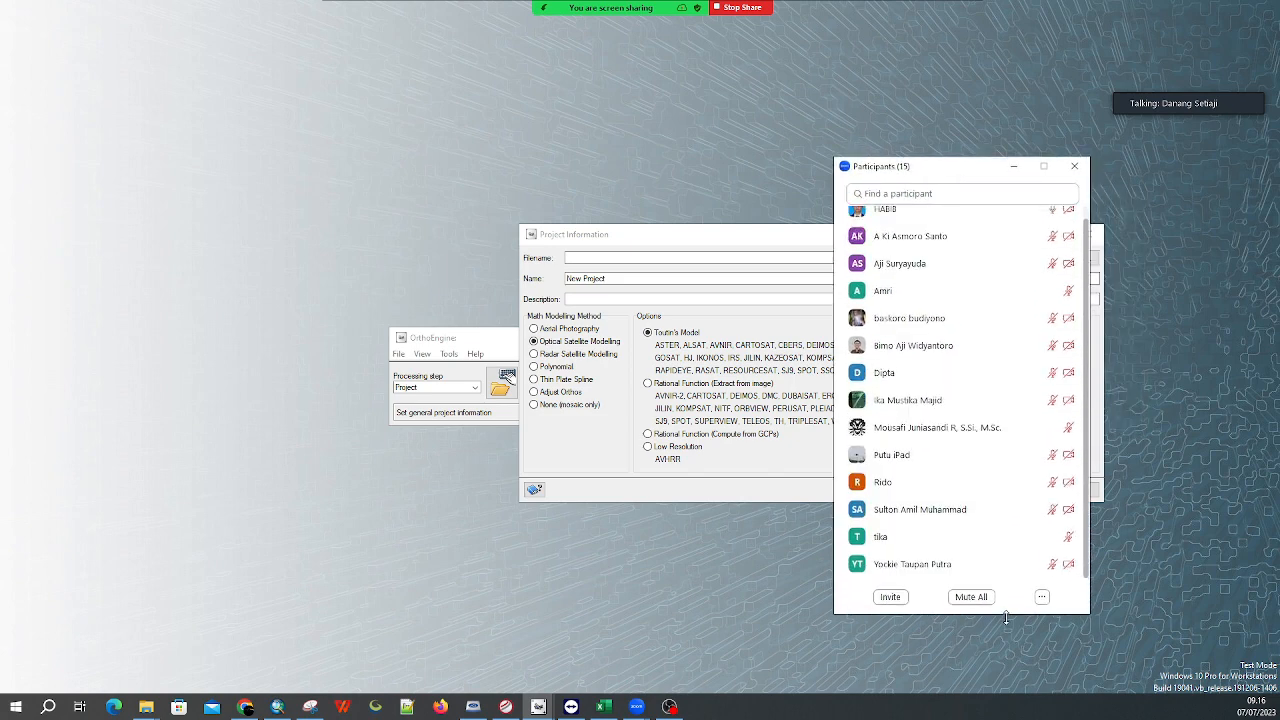
scroll(1028, 370, "up", 1)
scroll(1028, 370, "down", 1)
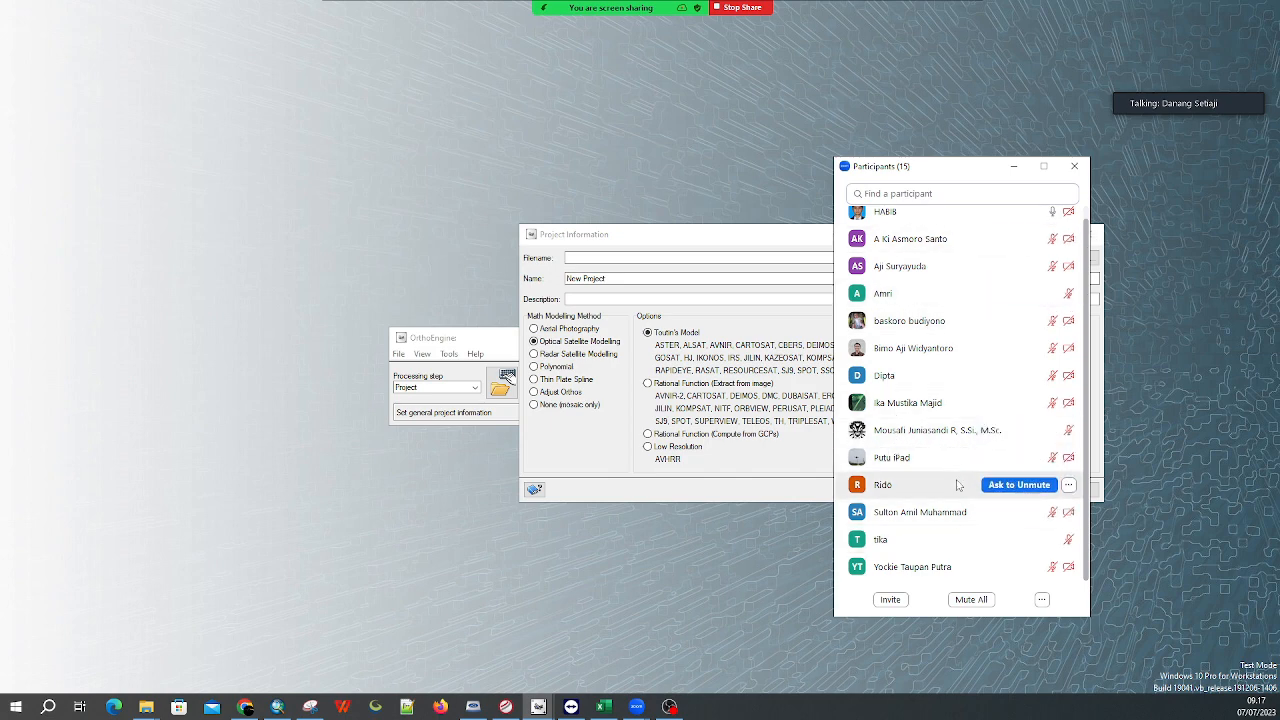
left_click(1074, 166)
Close the new project's information window without saving it and minimise the empty OrthoEngine window
left_click(611, 244)
mouse_move(1208, 97)
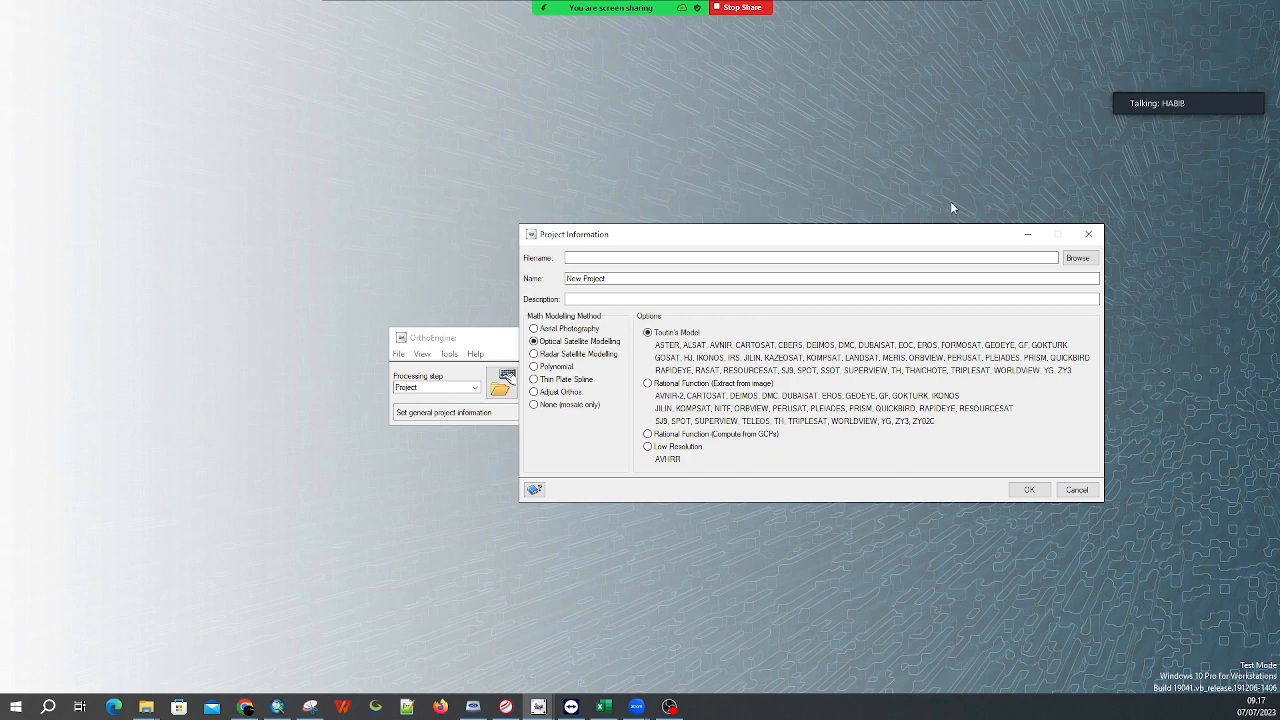
left_click(1029, 236)
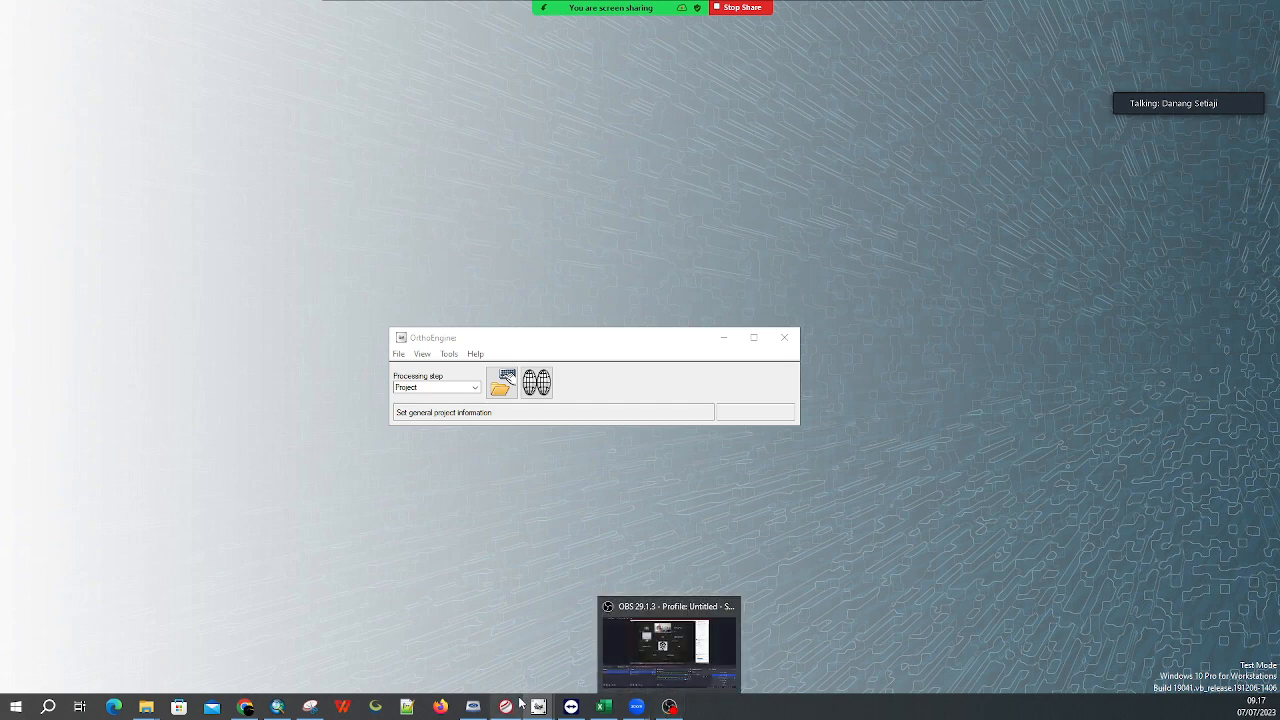
mouse_move(536, 706)
left_click(640, 666)
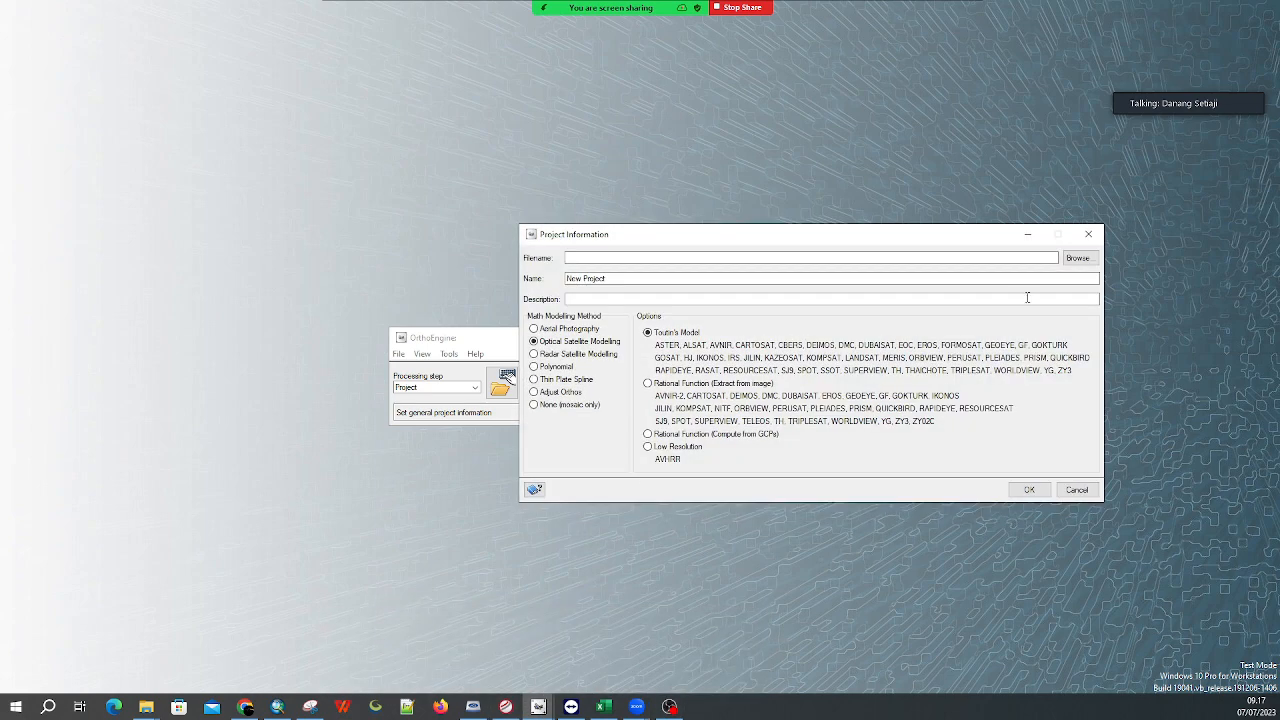
left_click(1088, 234)
left_click_drag(656, 344, 1117, 297)
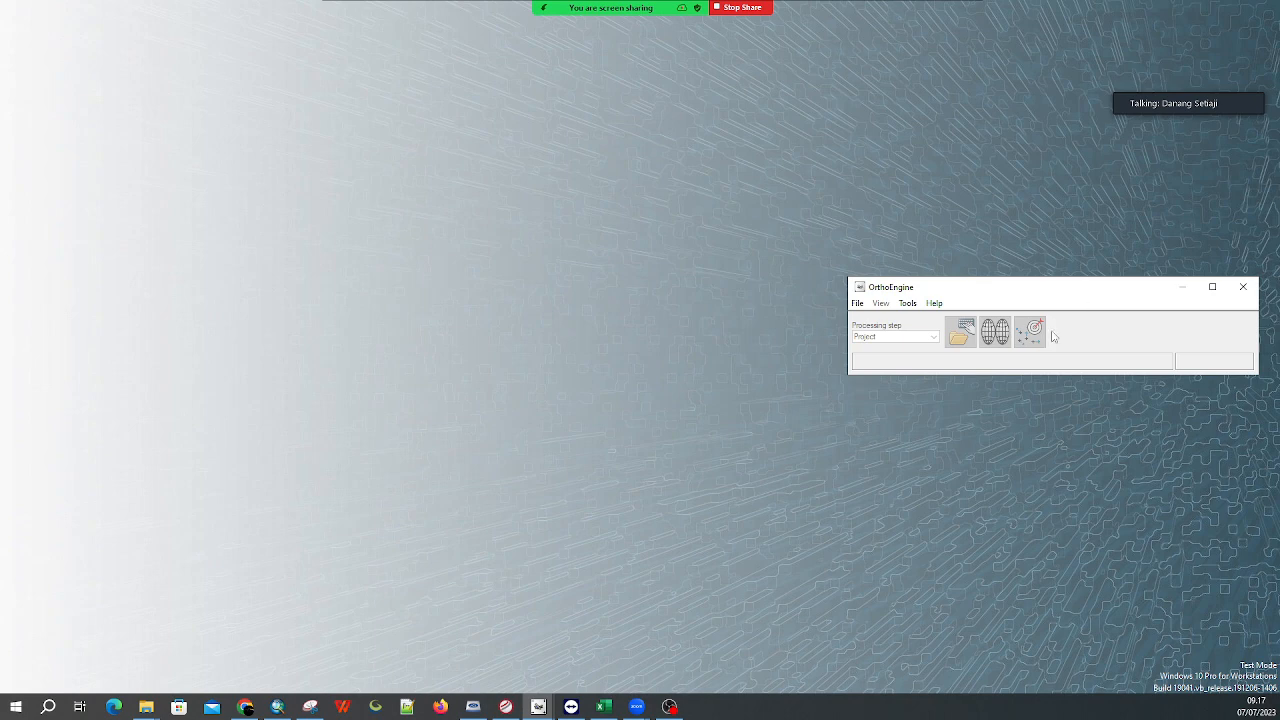
left_click_drag(1026, 310, 846, 311)
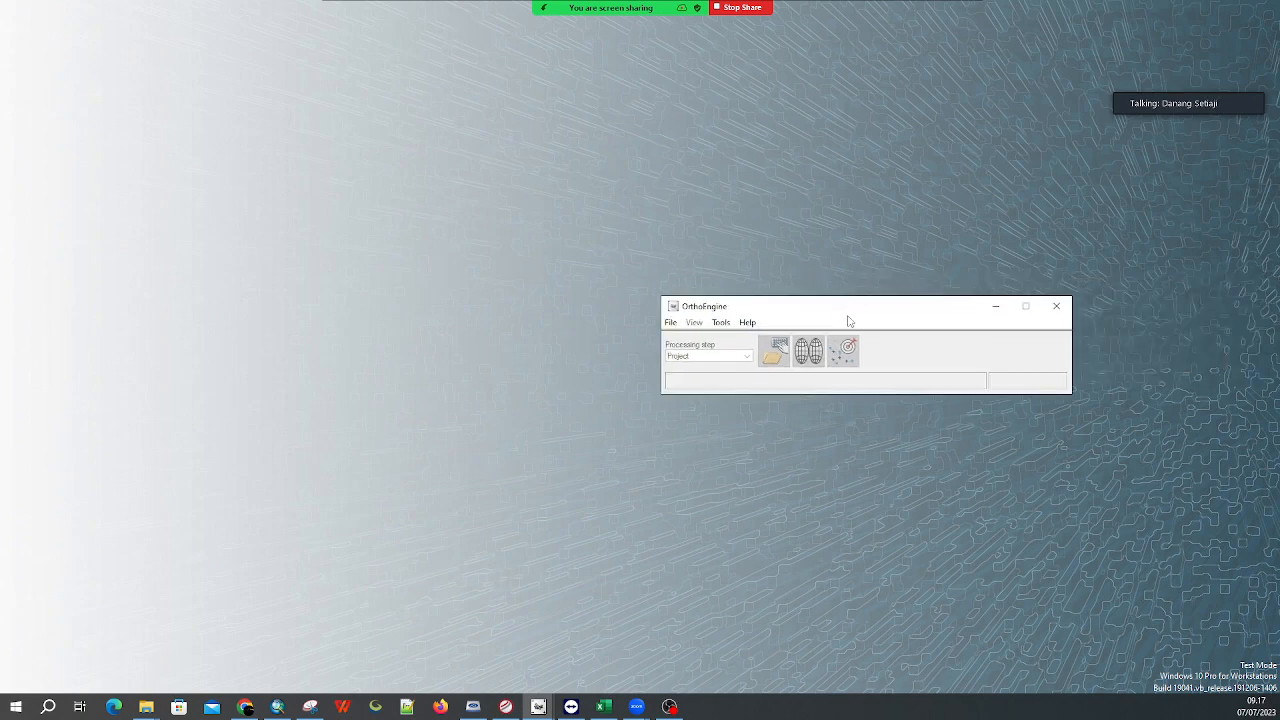
left_click(990, 305)
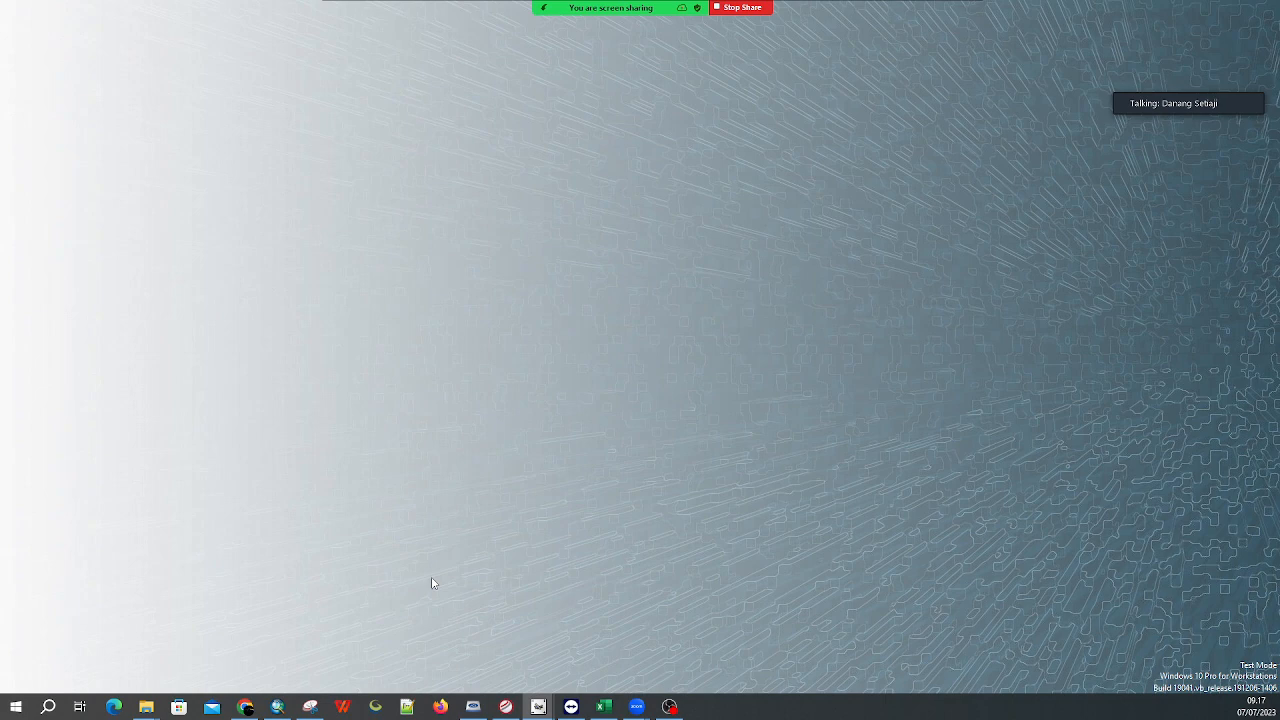
Switch to File Explorer and open the ORTHO folder inside BELAJAR on drive D
left_click(538, 708)
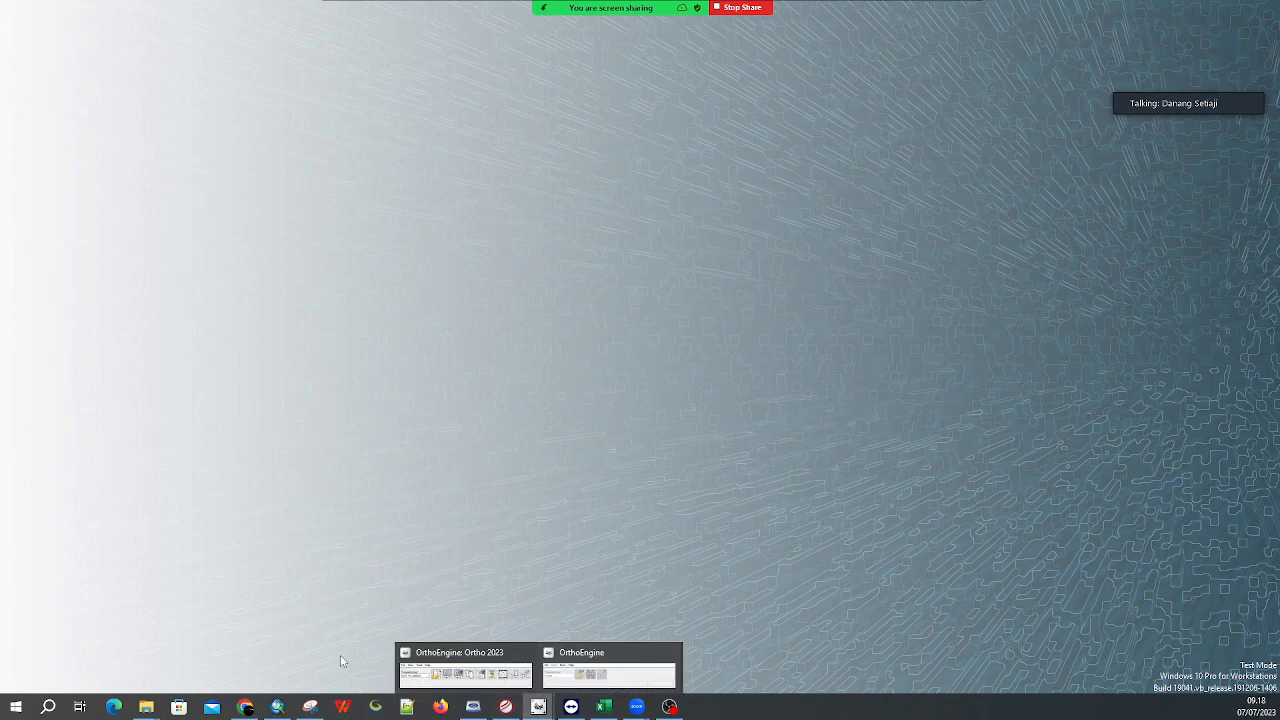
mouse_move(146, 707)
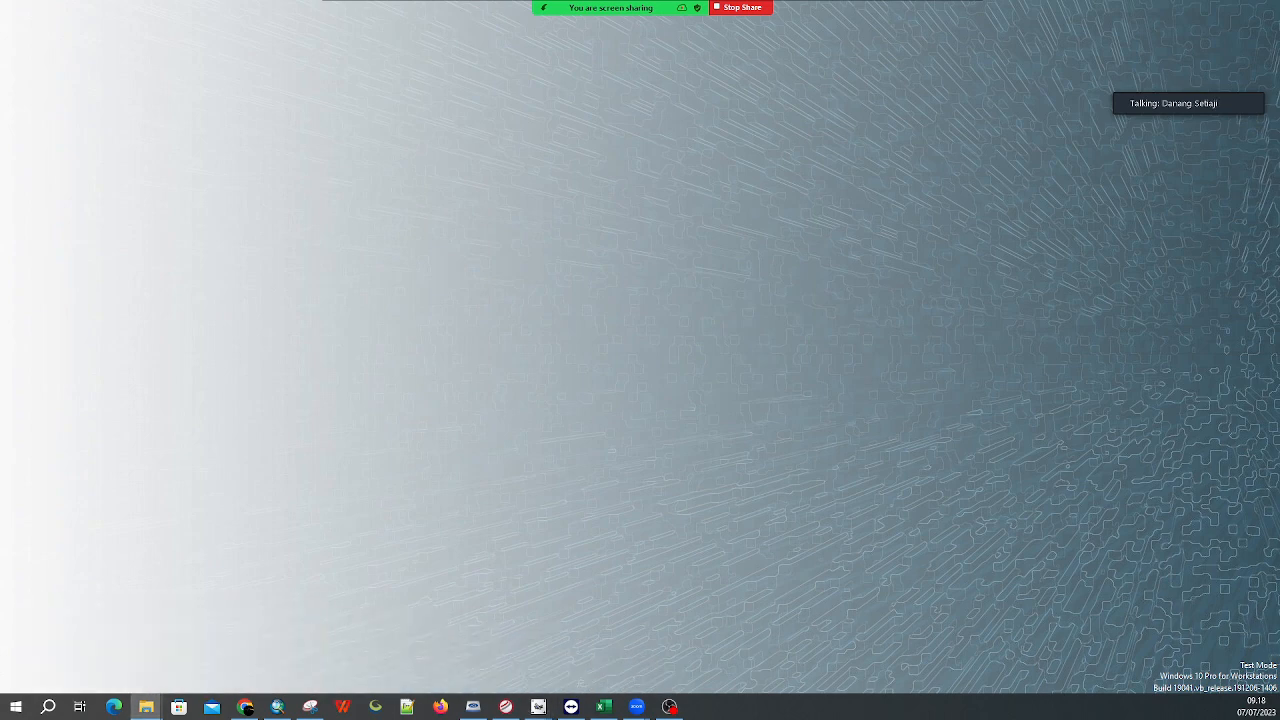
left_click(532, 56)
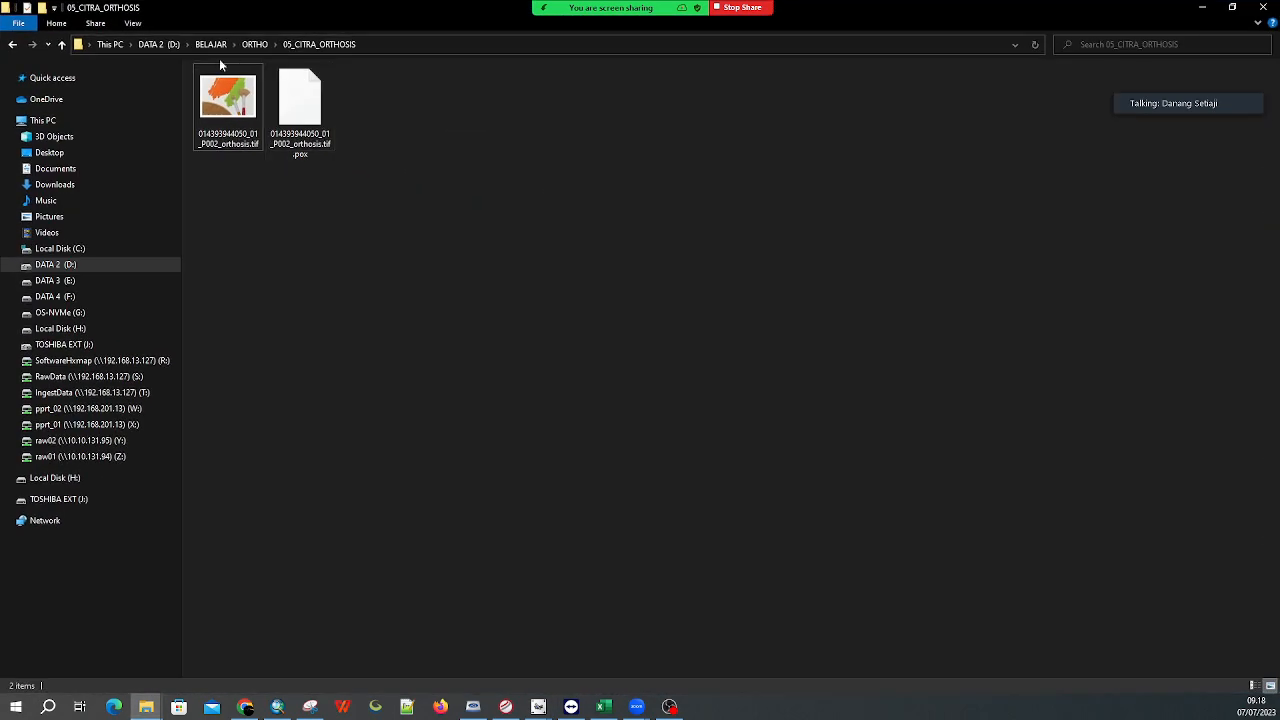
left_click(254, 44)
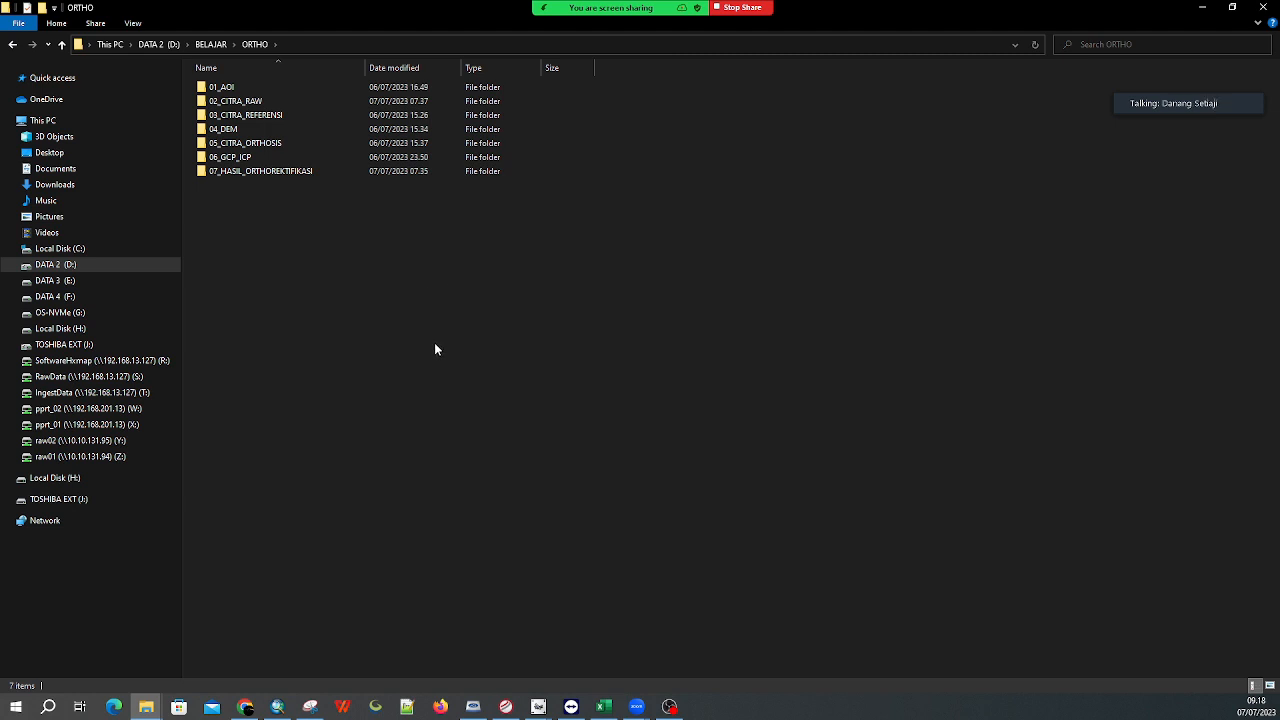
Go through the input data folders 02_CITRA_RAW, 03_CITRA_REFERENSI, 04_DEM and 05_CITRA_ORTHOSIS, selecting each in turn
left_click(238, 101)
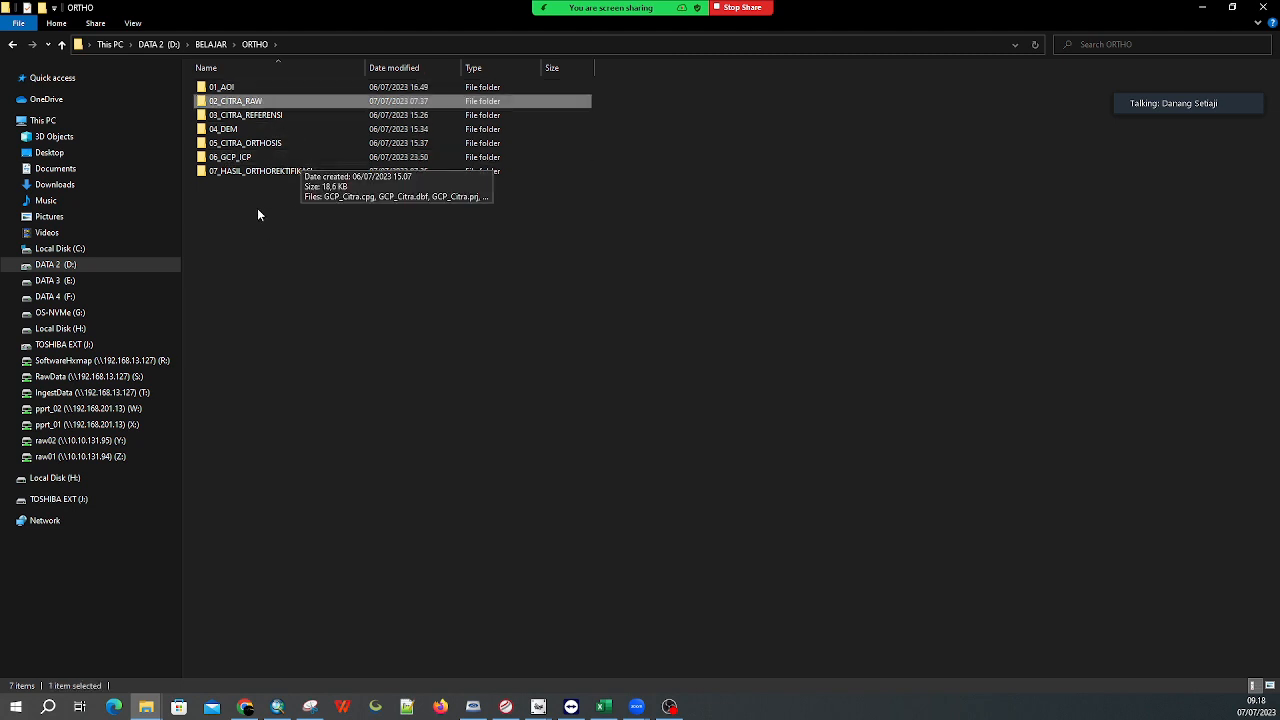
left_click(255, 114)
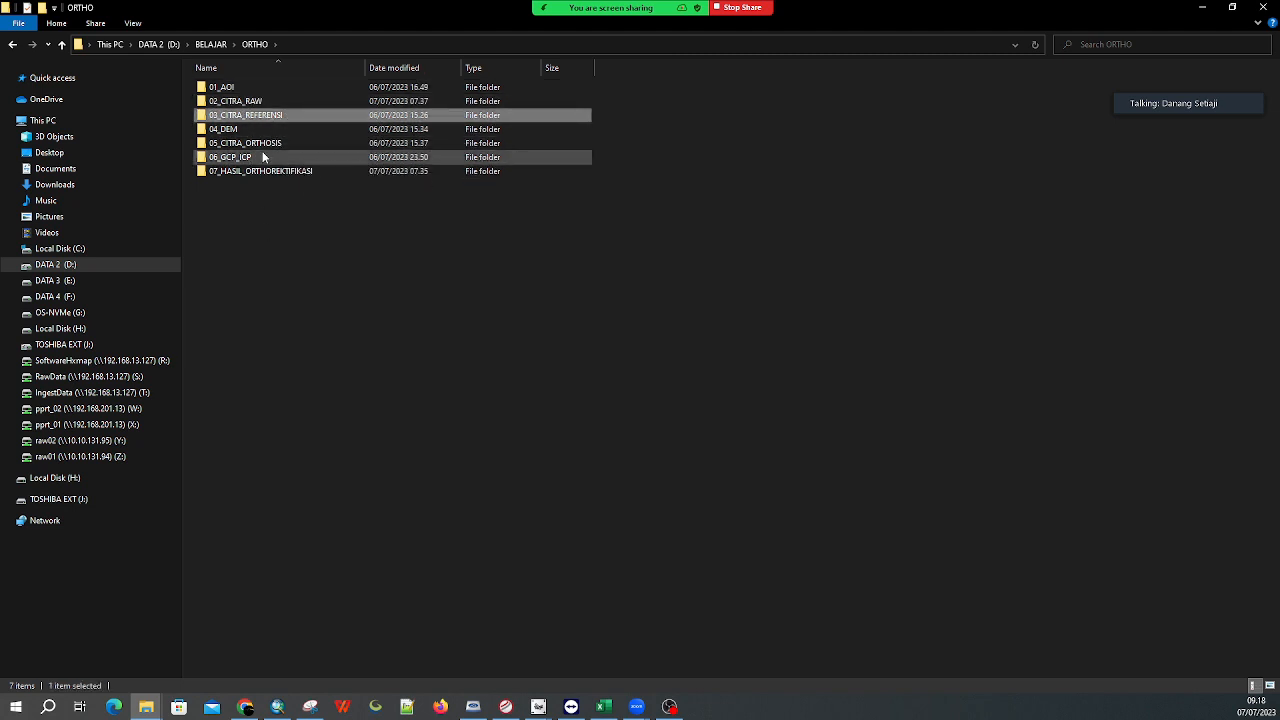
left_click(251, 131)
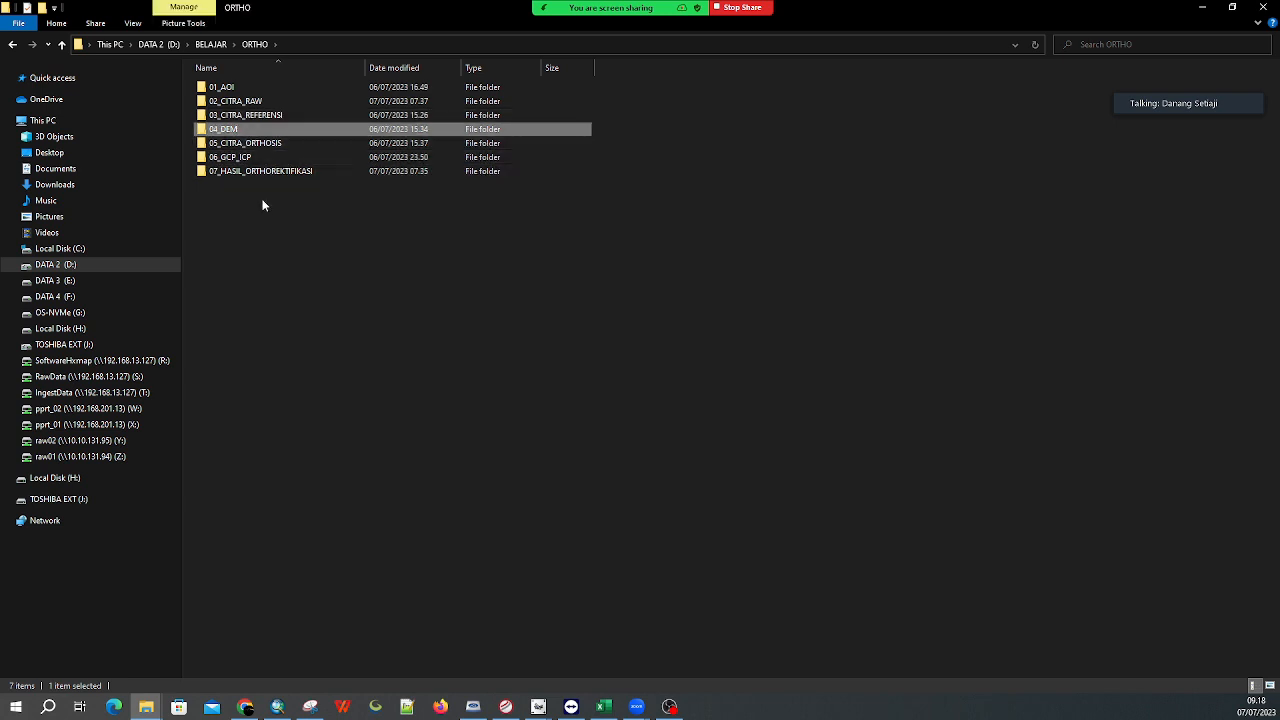
left_click(277, 145)
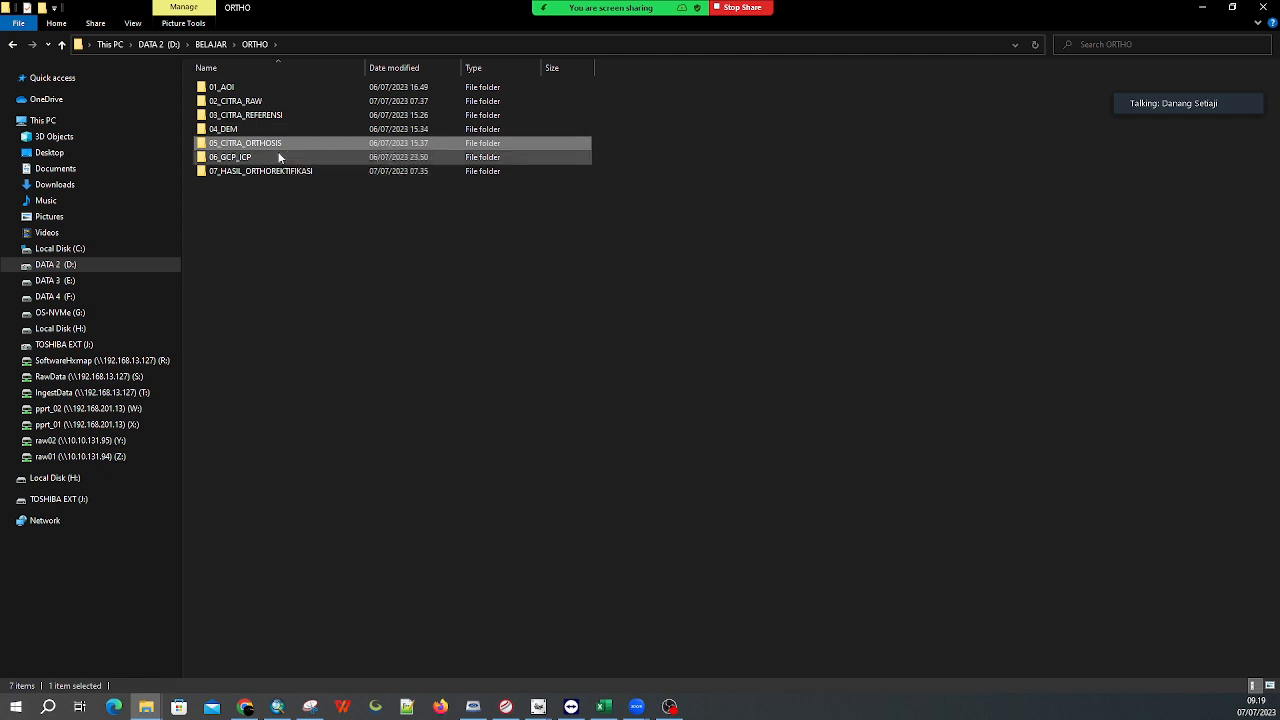
mouse_move(287, 116)
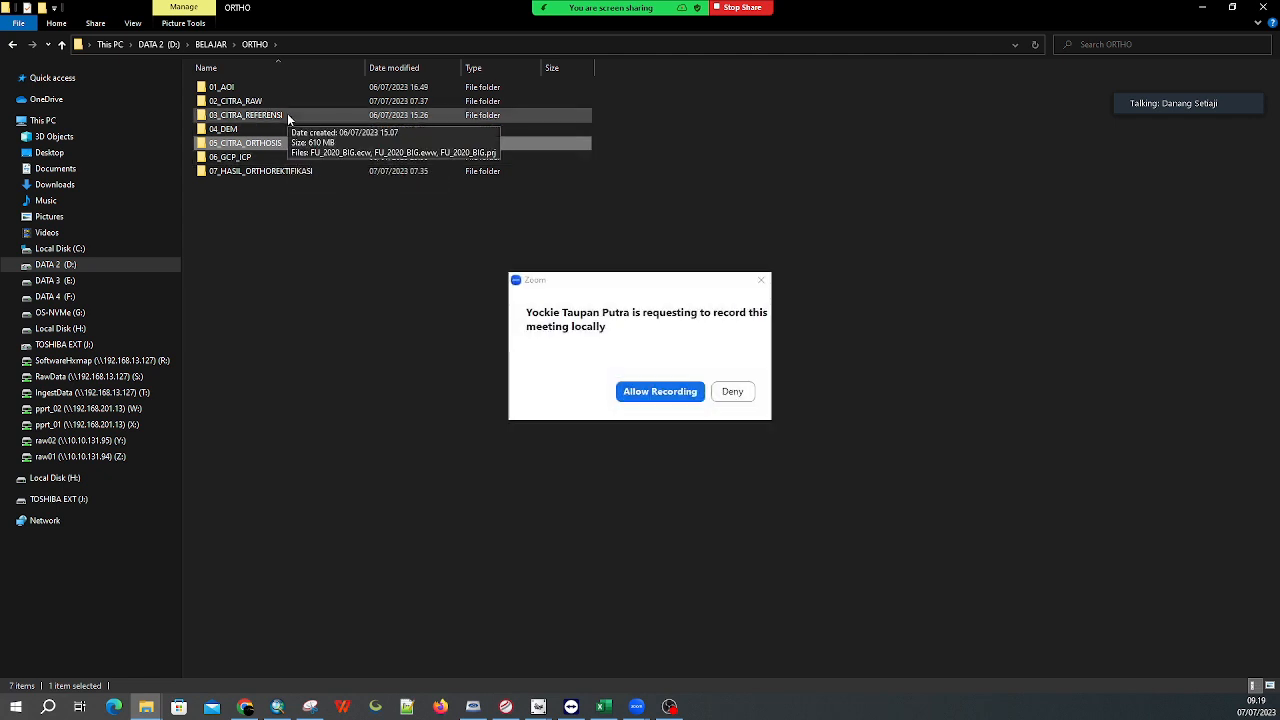
Allow the participant's request to record the meeting locally and point out the 06_GCP_ICP folder
left_click(652, 392)
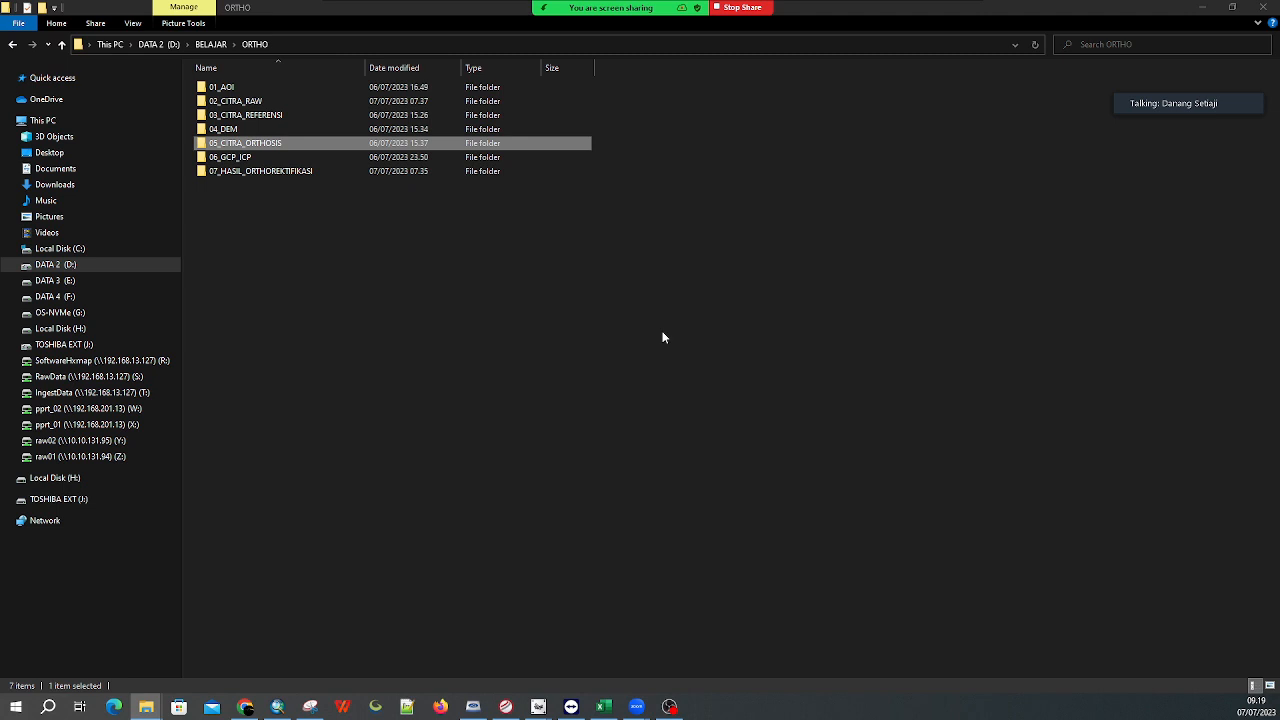
left_click(240, 157)
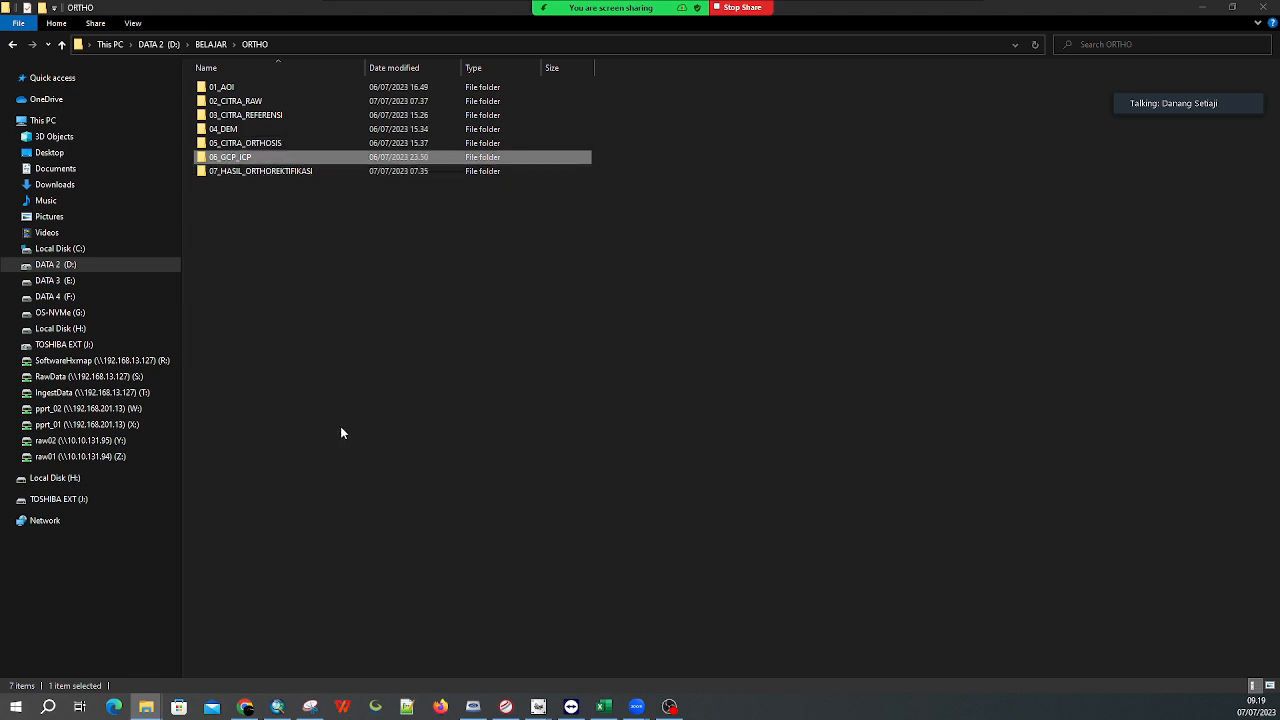
left_click(350, 460)
Switch to ArcMap, widen the table of contents and display the P002 orthosis image together with the FU_2020_BIG.ecw reference image
left_click(278, 707)
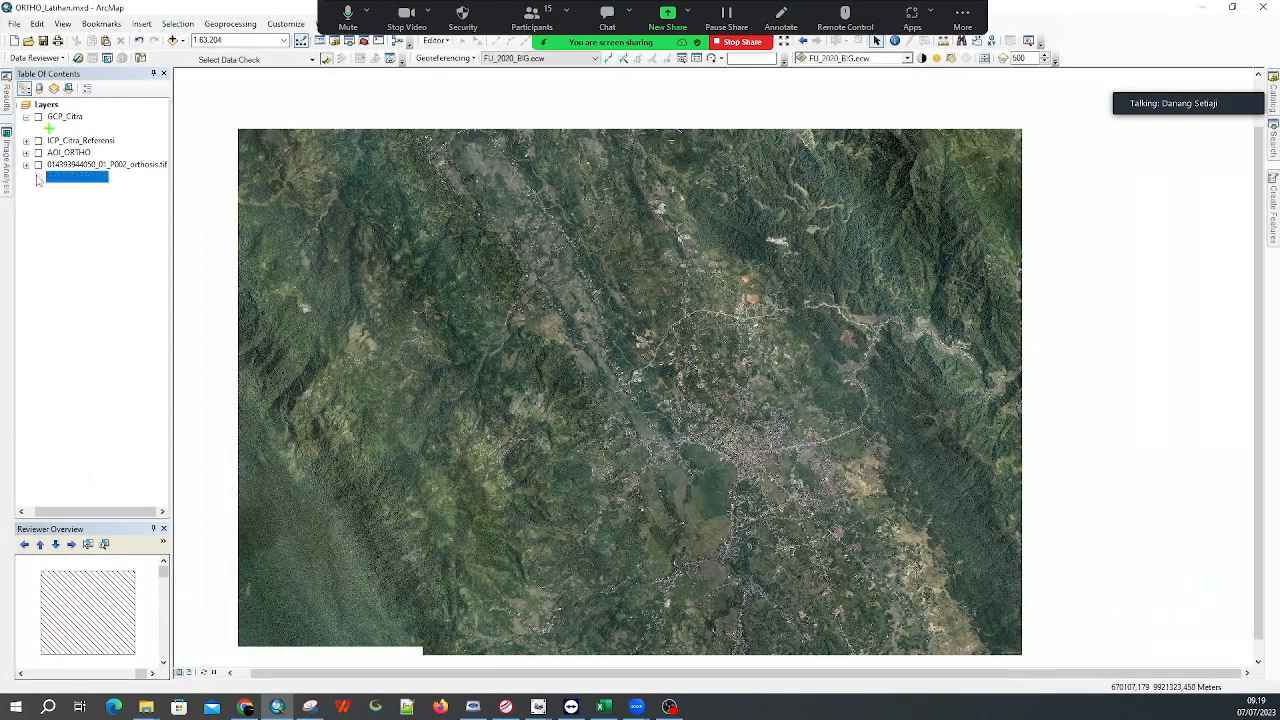
left_click(38, 176)
left_click_drag(171, 138, 214, 136)
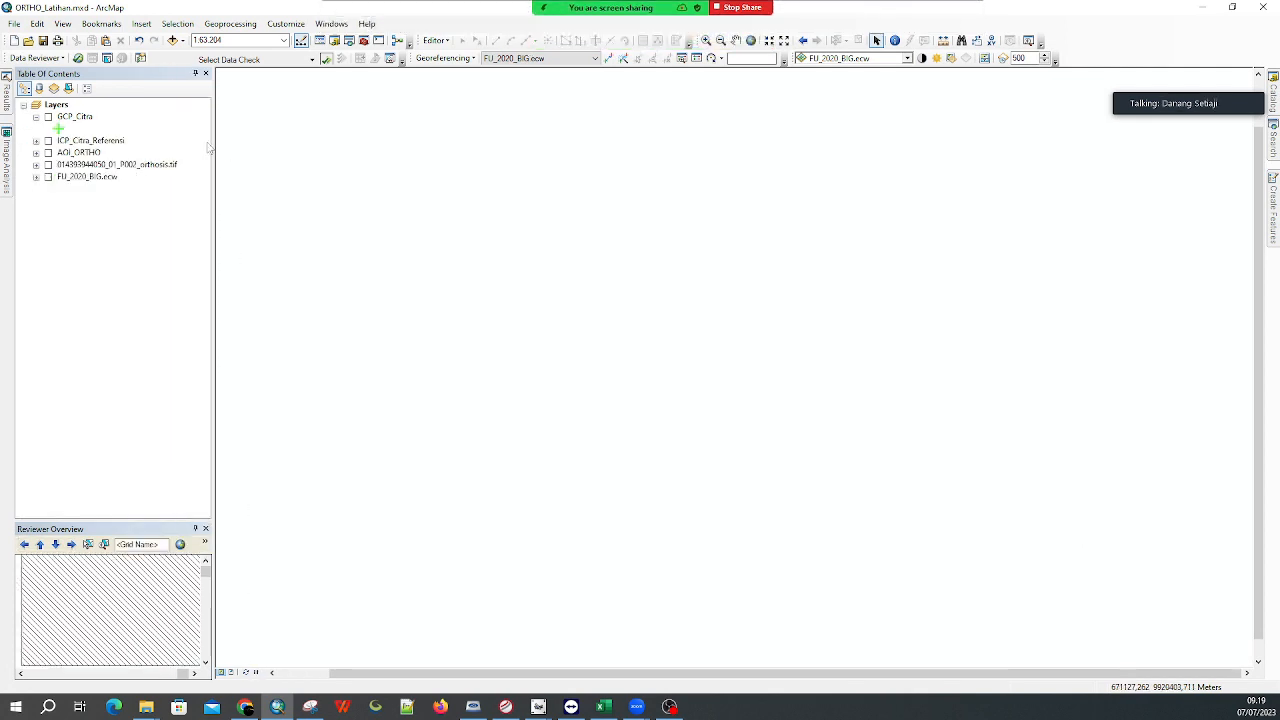
left_click(48, 177)
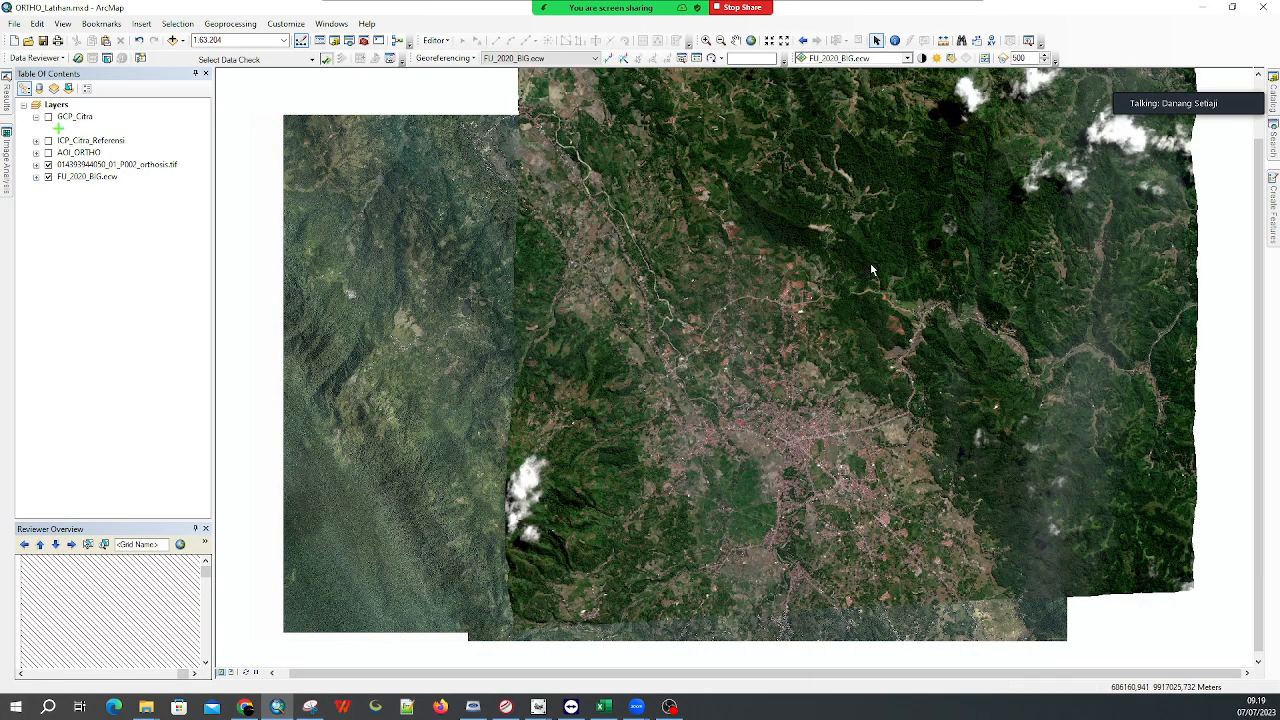
left_click_drag(867, 269, 746, 280)
View the Zoom participants' video strip, collapse it again and shift the floating panel out of the way
mouse_move(1225, 107)
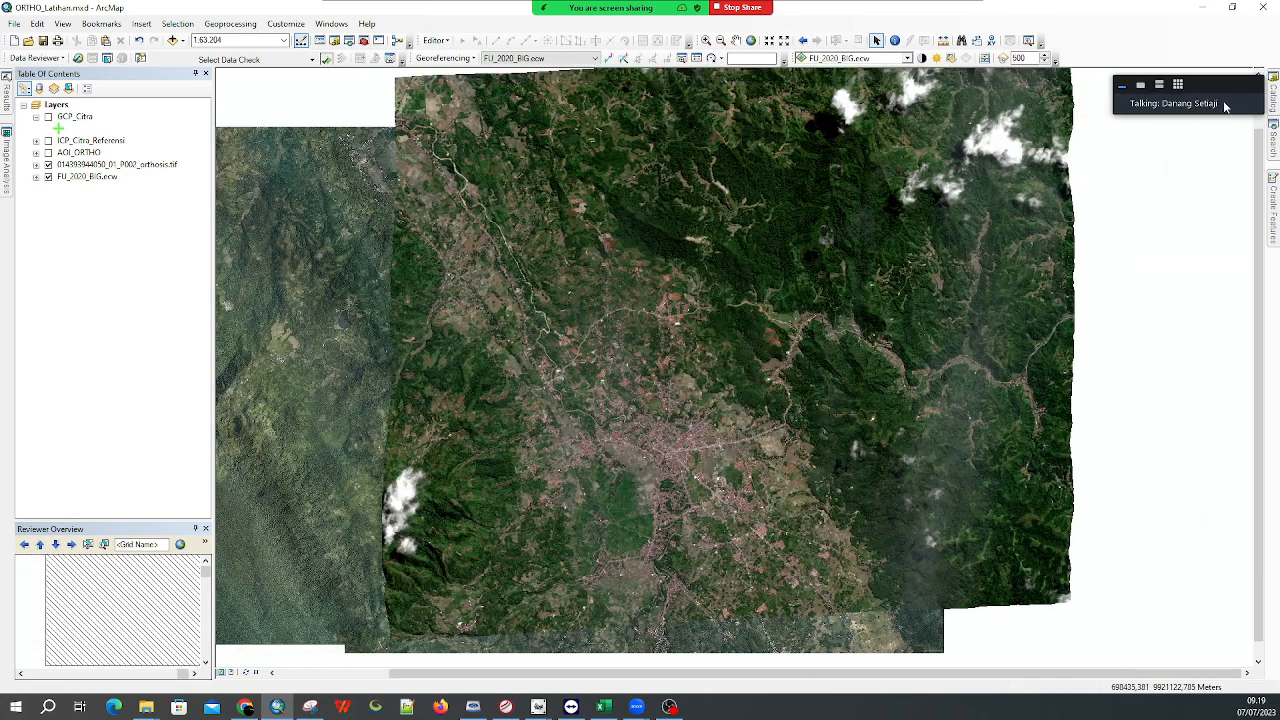
left_click(1141, 86)
left_click(1159, 87)
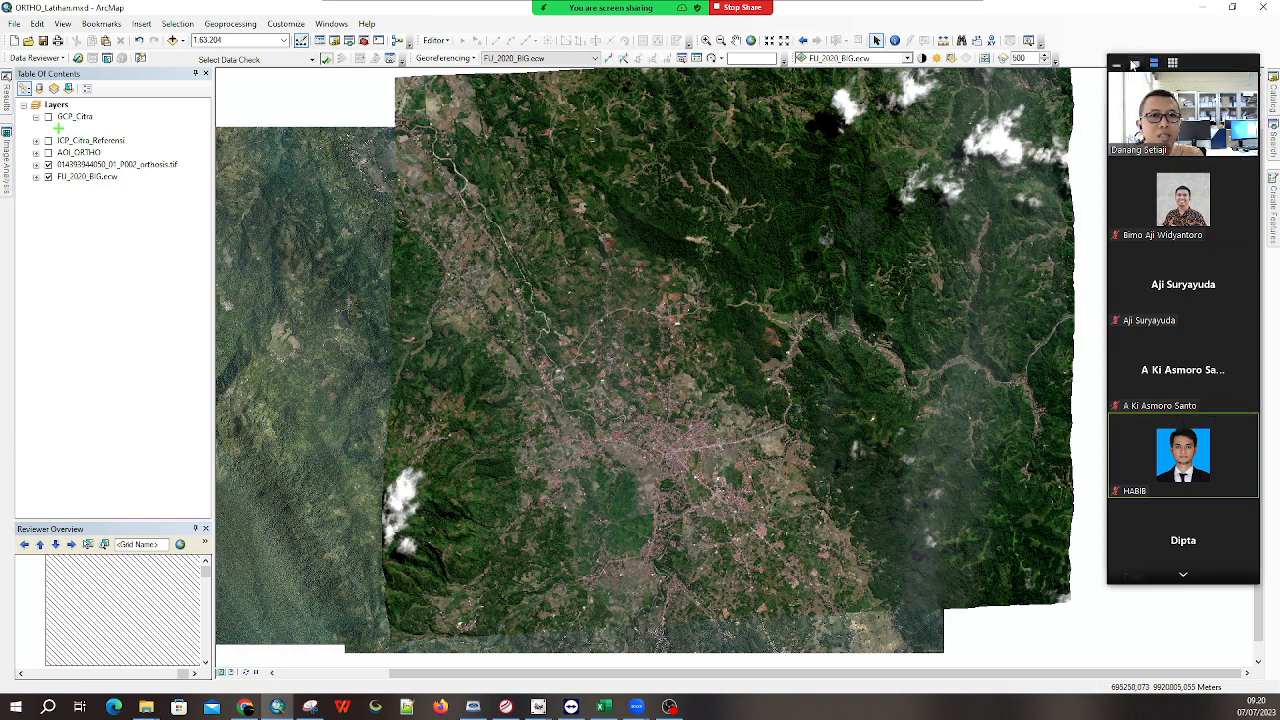
left_click(1134, 64)
left_click(1117, 64)
left_click_drag(1194, 66, 1182, 46)
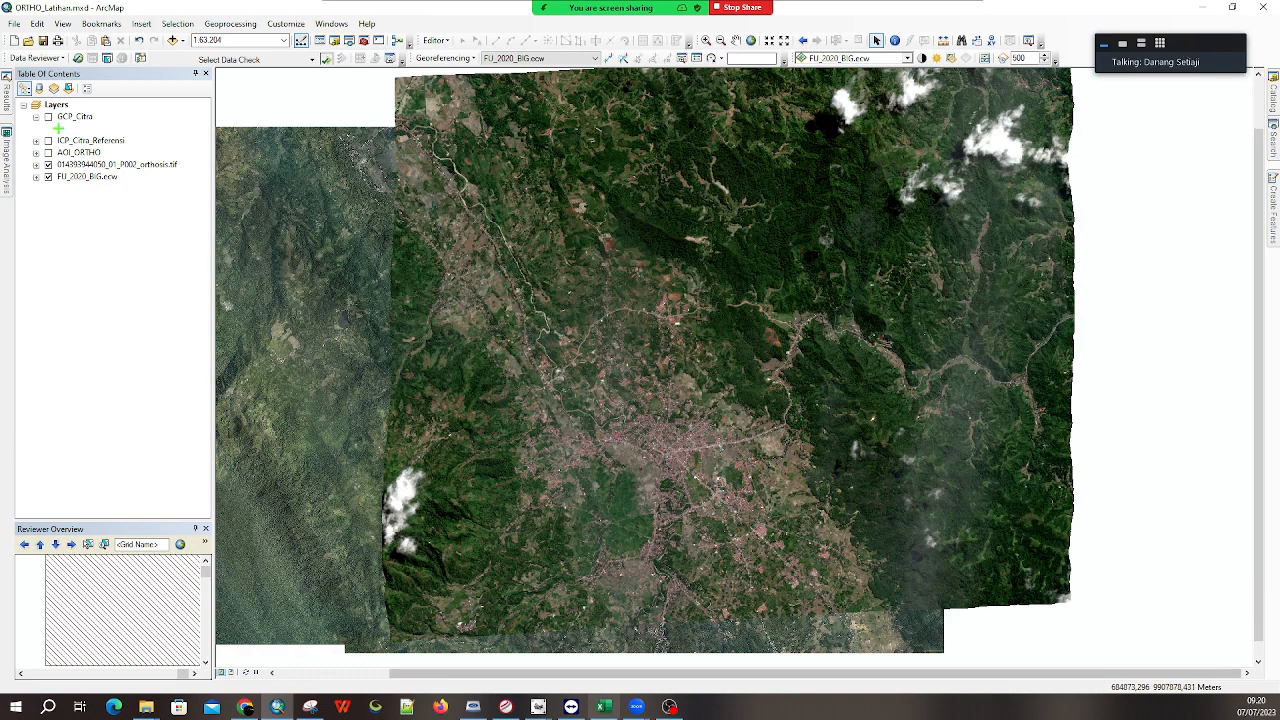
Switch to the Ortho 2023 project in OrthoEngine and change the processing step to Data Input and back to Project
mouse_move(538, 707)
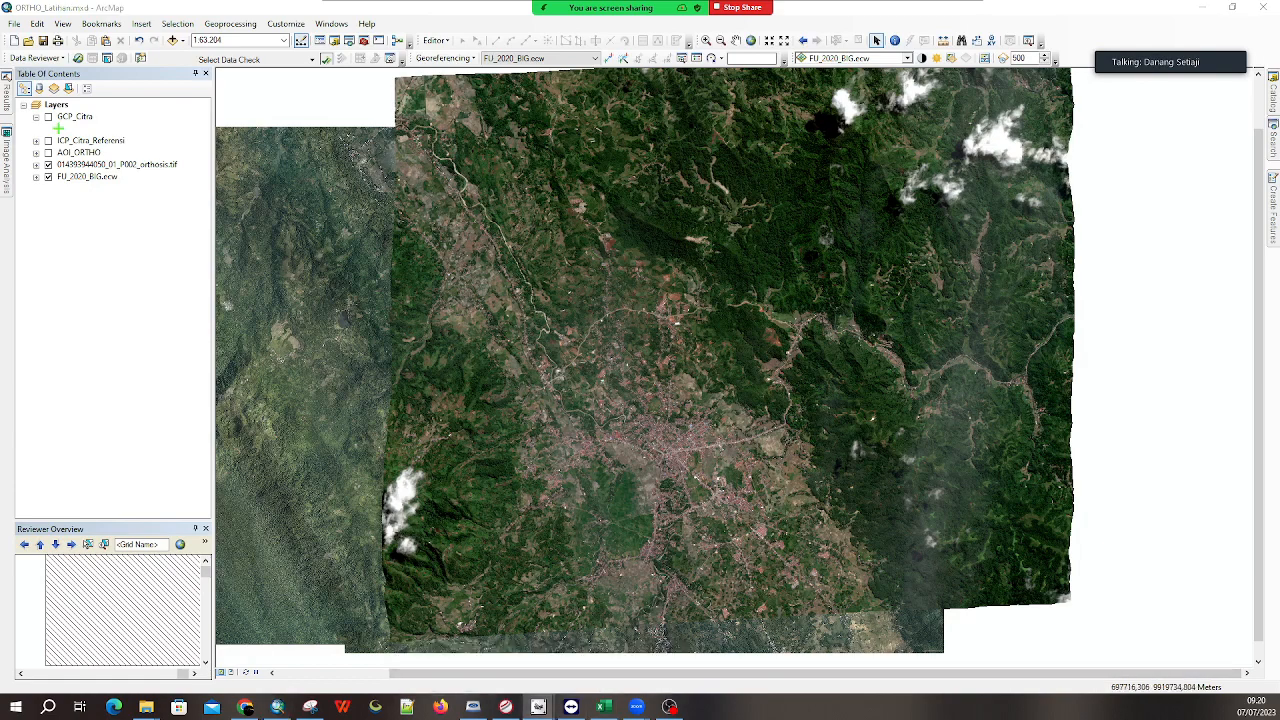
left_click_drag(1279, 245, 707, 217)
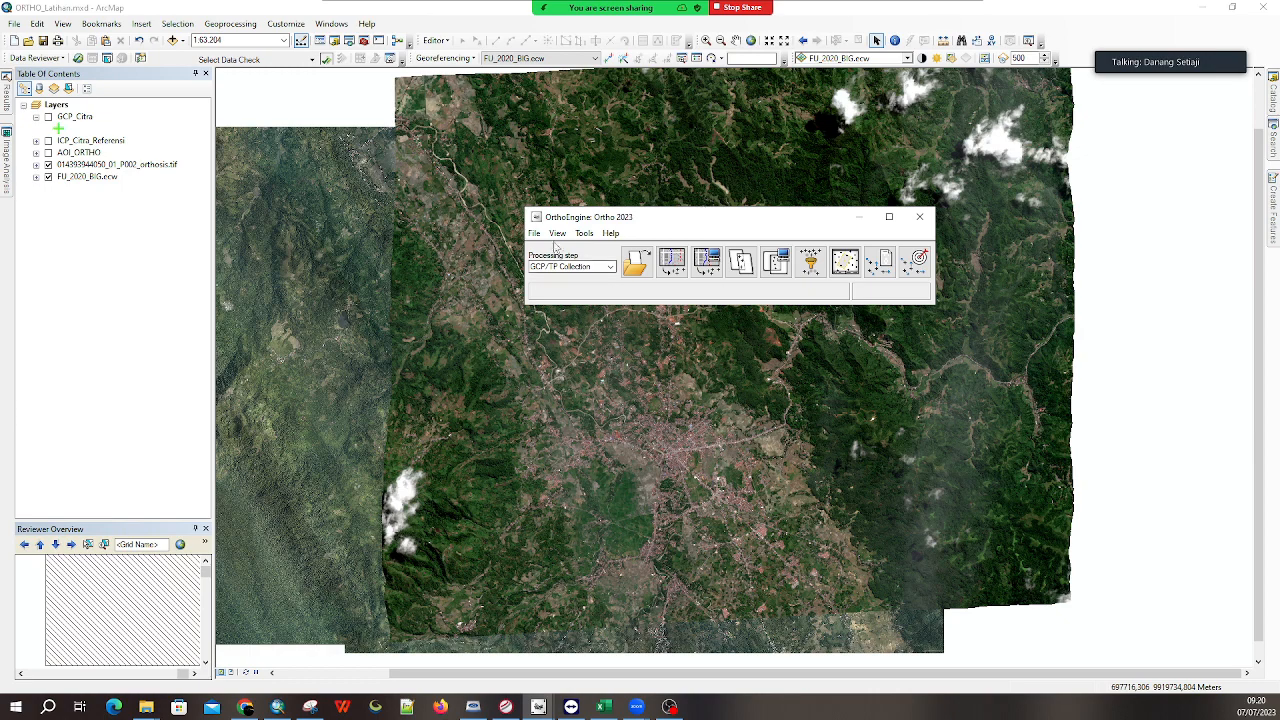
left_click(595, 267)
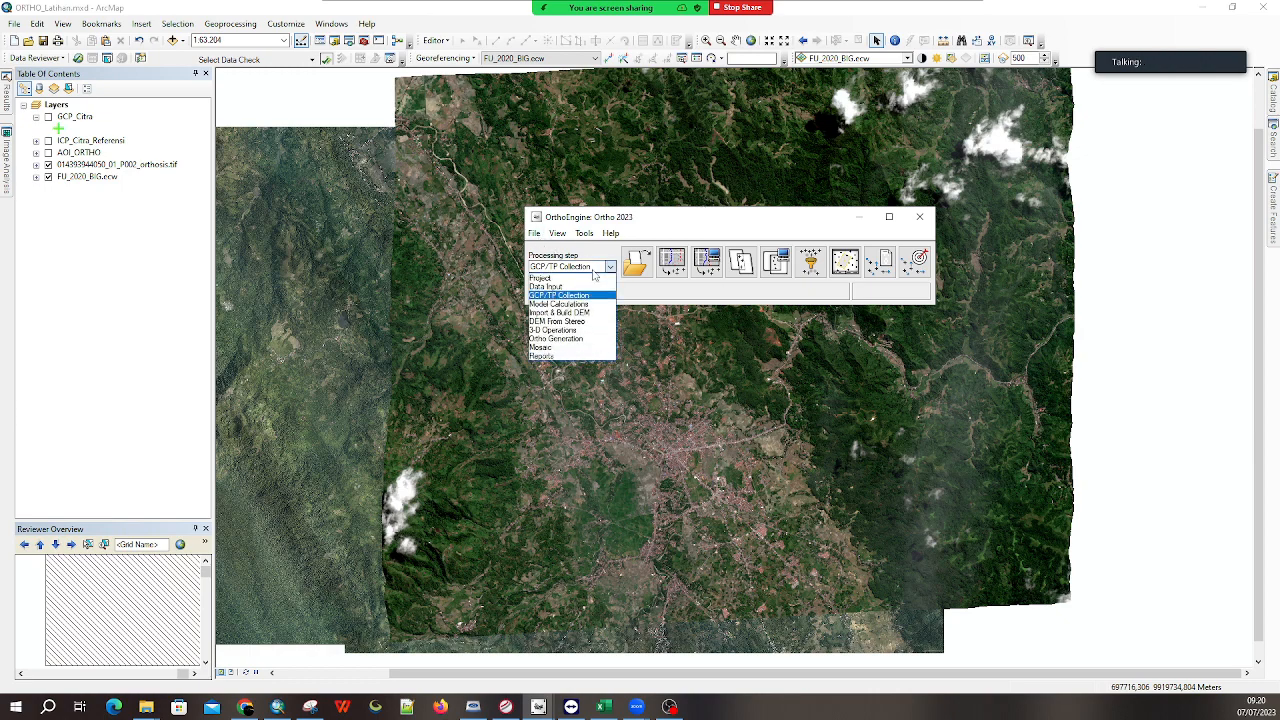
left_click(596, 287)
left_click(565, 267)
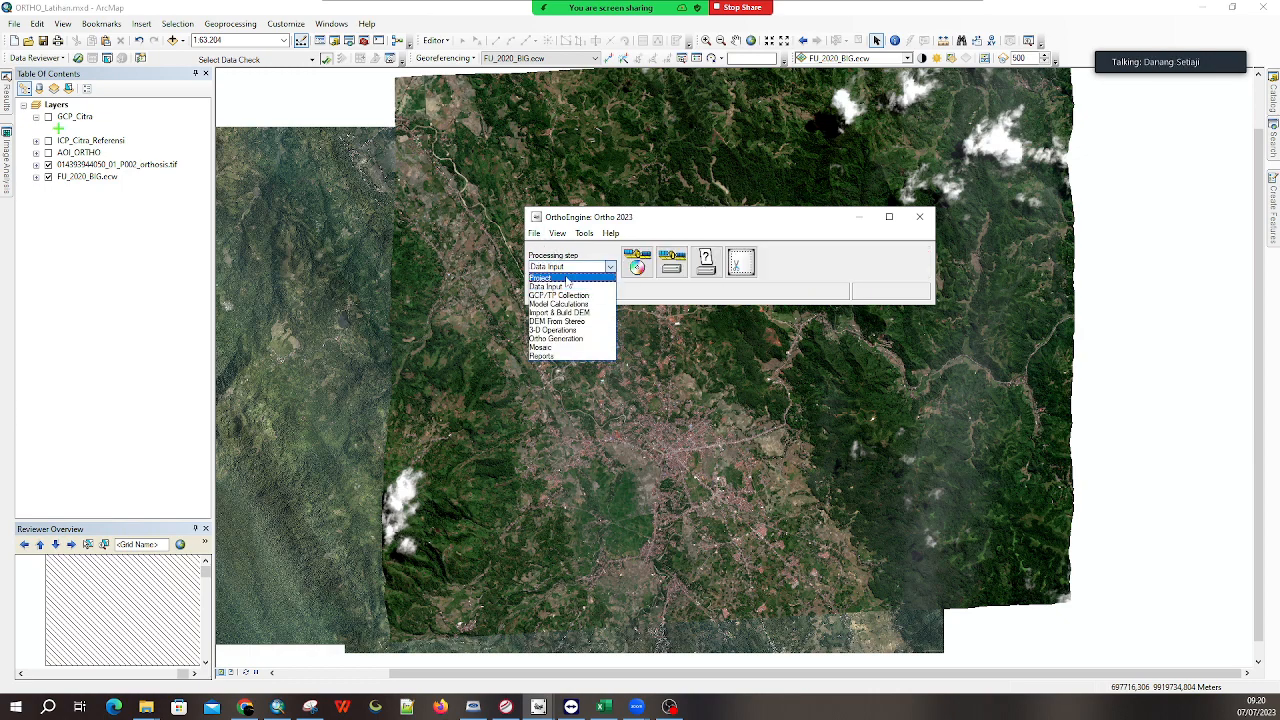
left_click(560, 277)
Open the general project information, move it below the main window and examine the project's filename and name
left_click(641, 265)
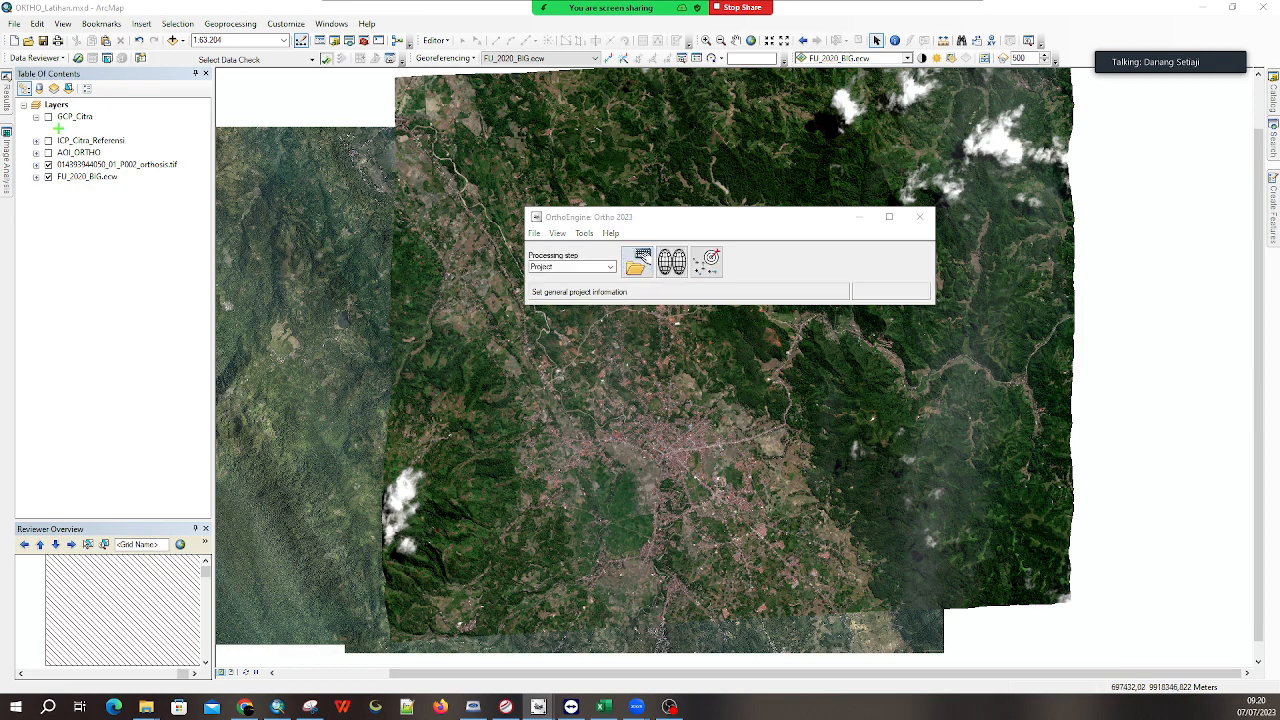
left_click_drag(698, 282, 523, 373)
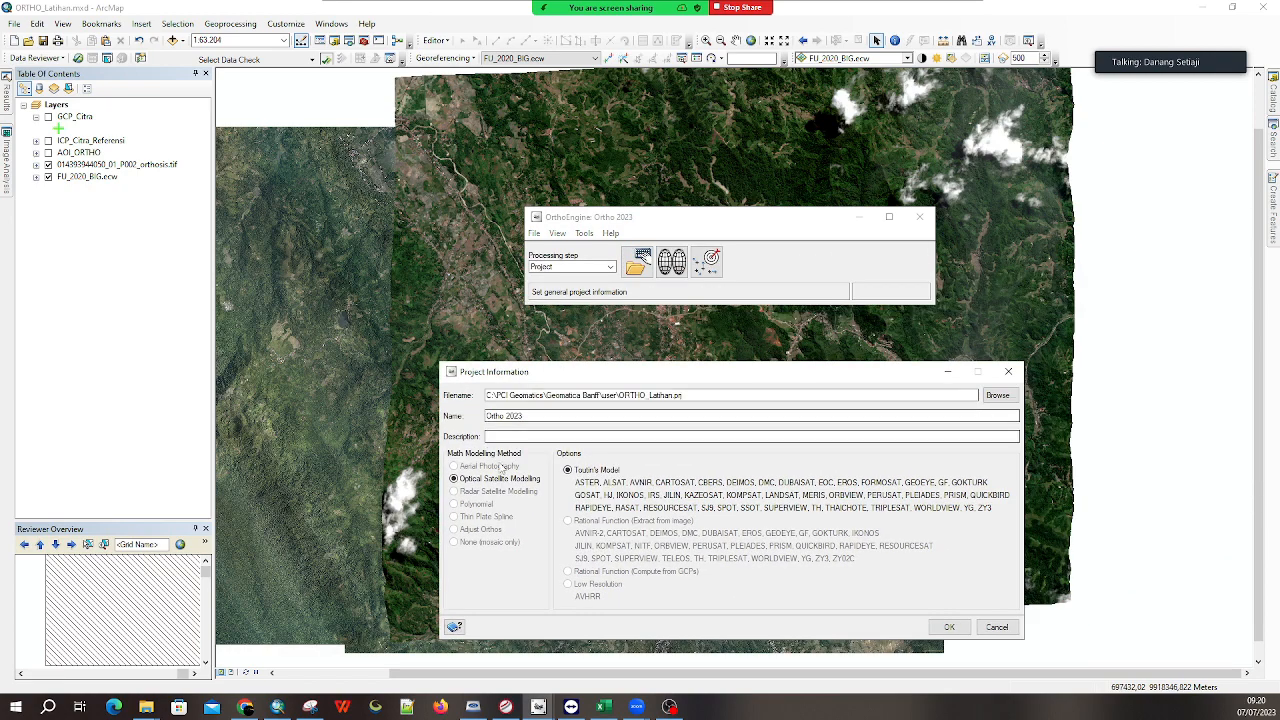
left_click_drag(684, 395, 487, 395)
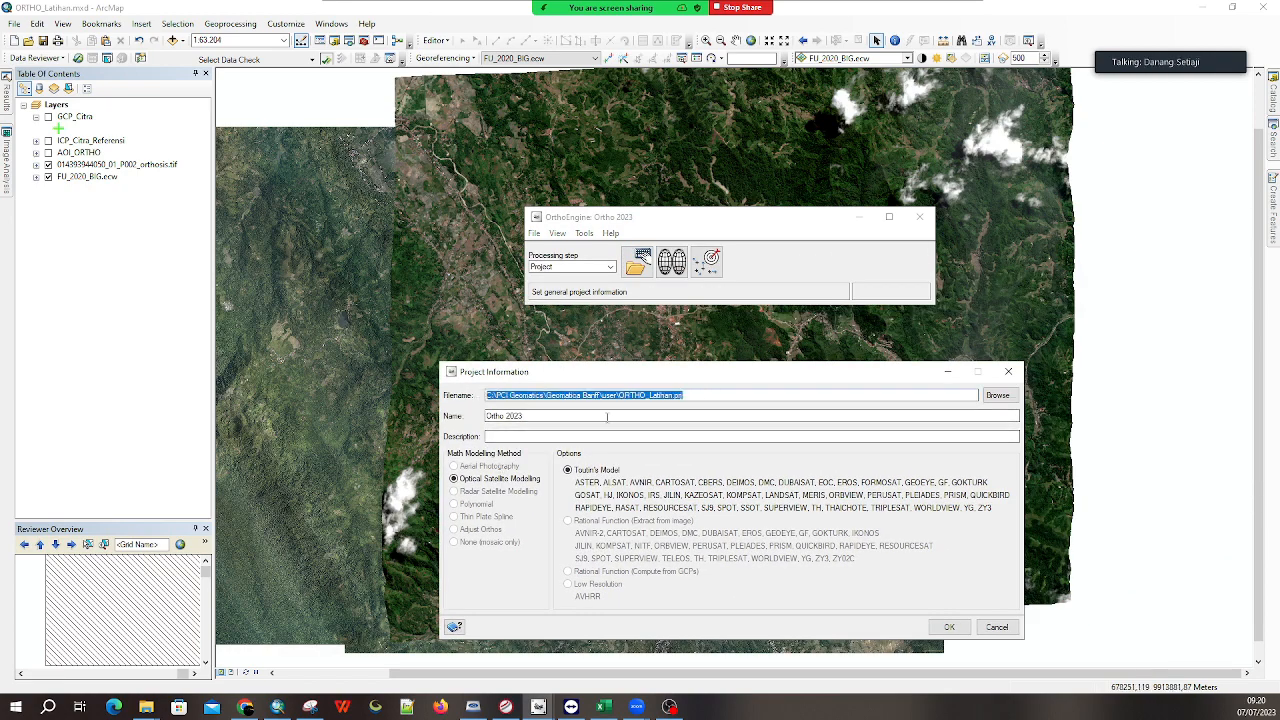
left_click(615, 415)
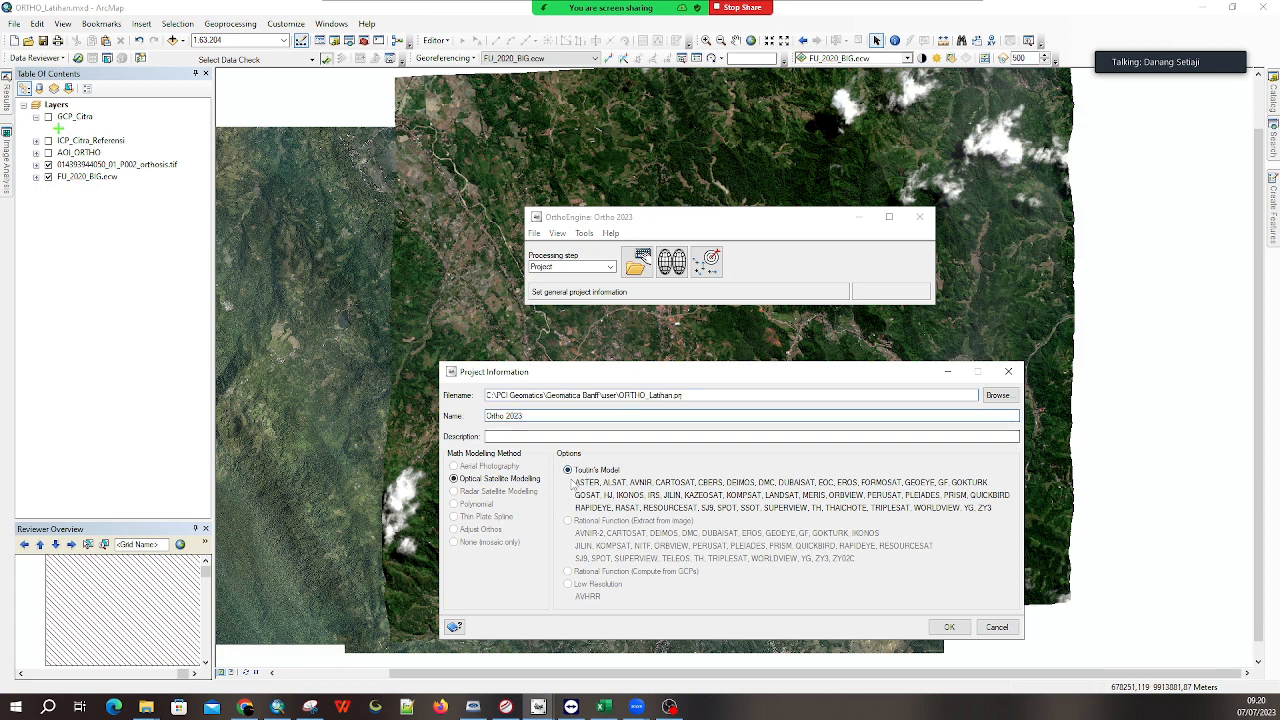
Move the project information window up, accept its settings, keep the Project processing step and slightly shift the OrthoEngine window
left_click_drag(513, 374, 510, 340)
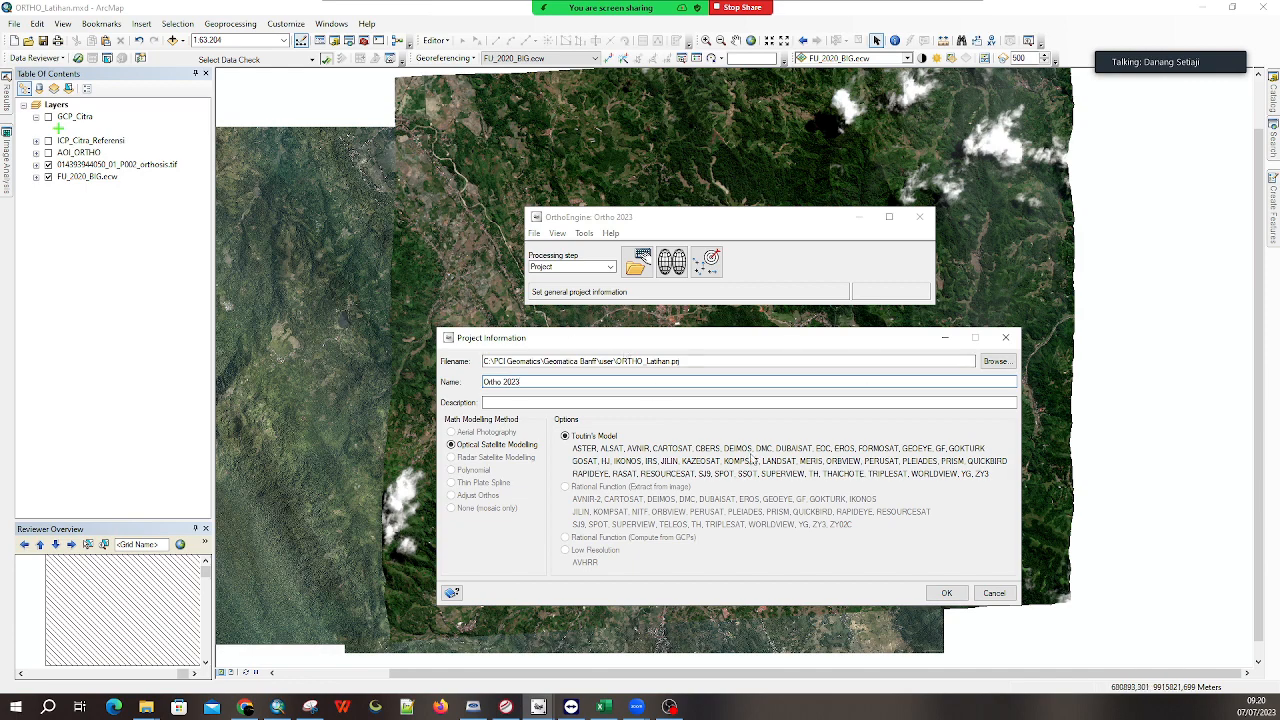
left_click(946, 592)
left_click(610, 267)
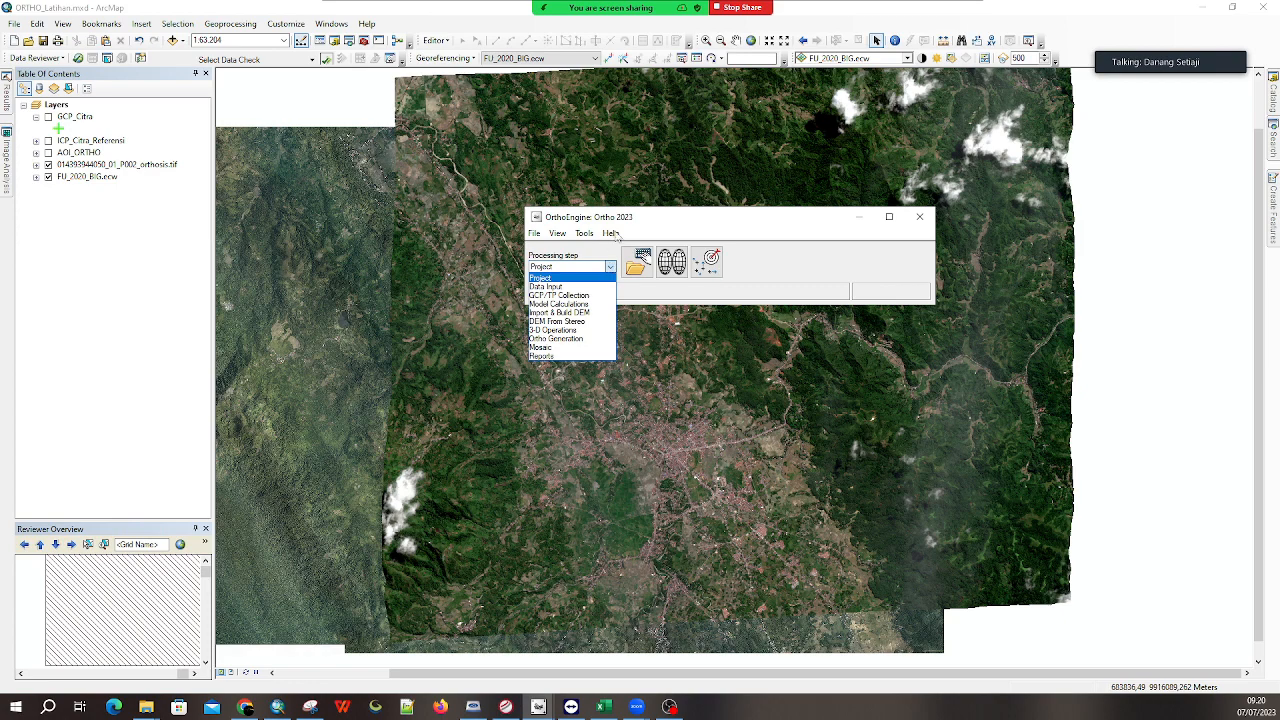
left_click(631, 222)
left_click_drag(650, 217, 645, 221)
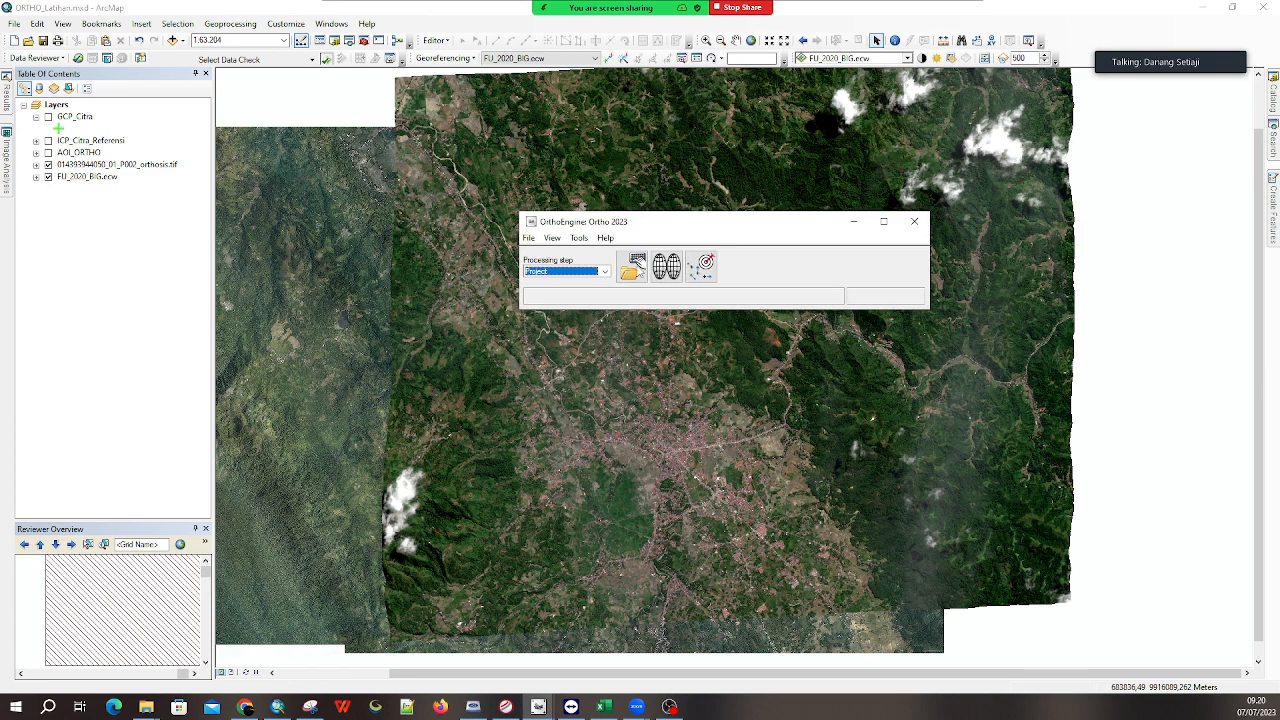
Bring up the Geomatica Banff launcher, place it below OrthoEngine, minimize it and return to OrthoEngine's Project step
left_click(508, 709)
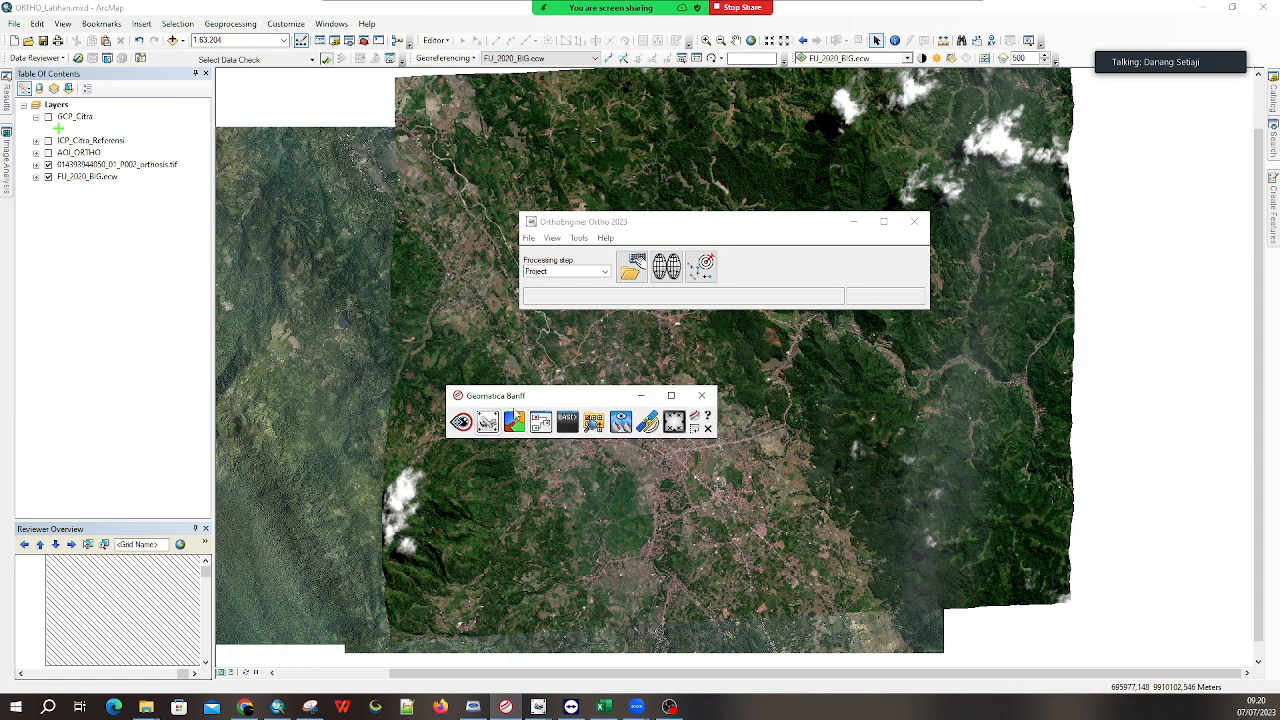
left_click_drag(519, 400, 593, 388)
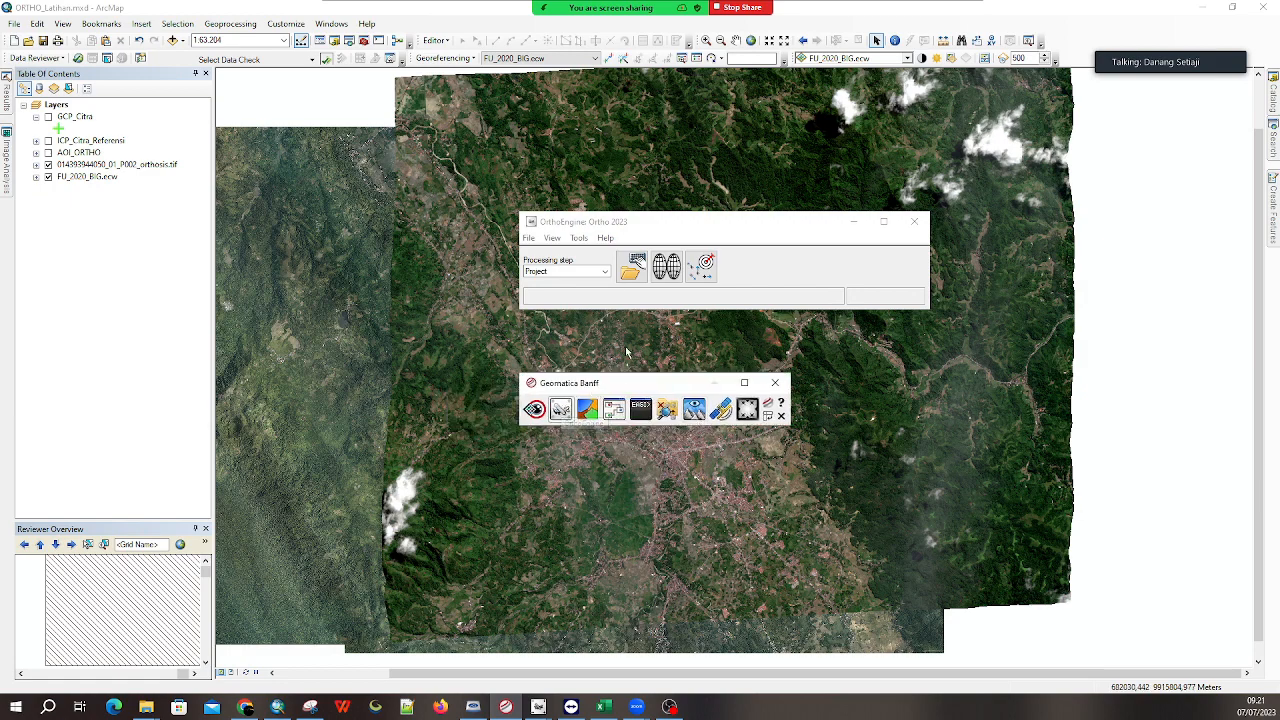
left_click(716, 383)
left_click(577, 271)
left_click(578, 281)
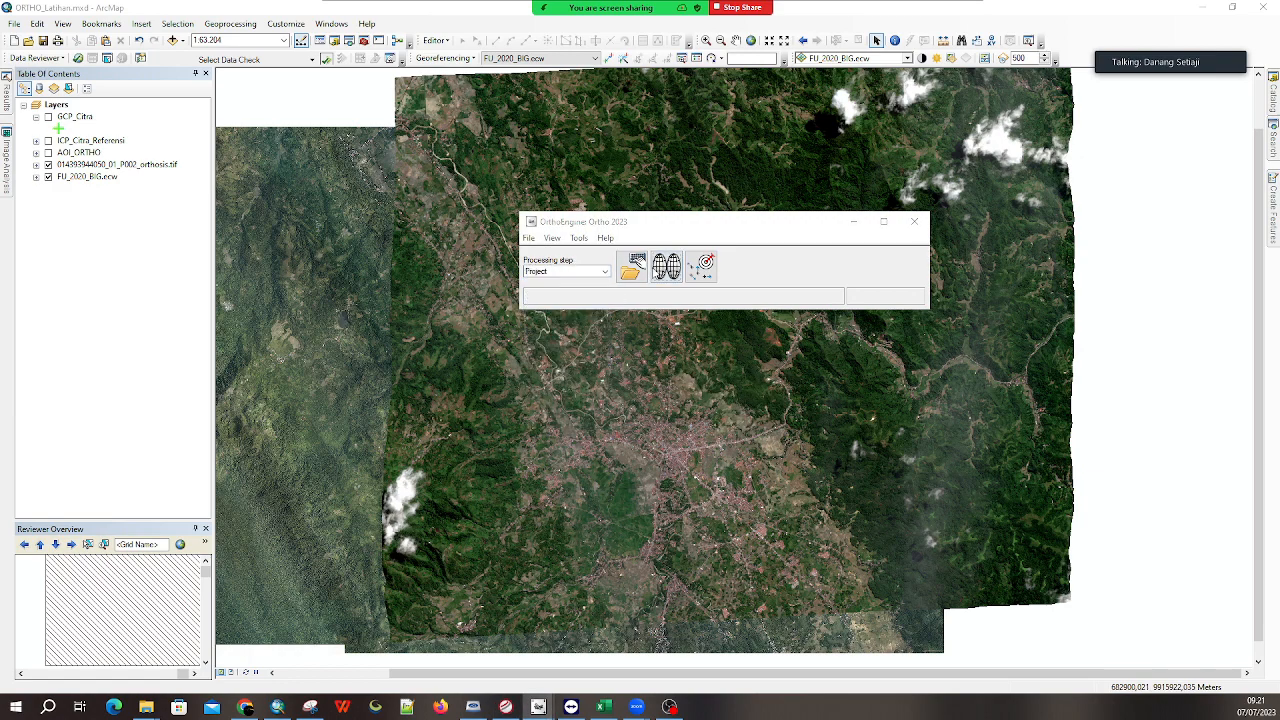
Move the Set Projection window below OrthoEngine and choose D000 WGS 1984 as the output projection's earth model
left_click_drag(972, 366, 602, 360)
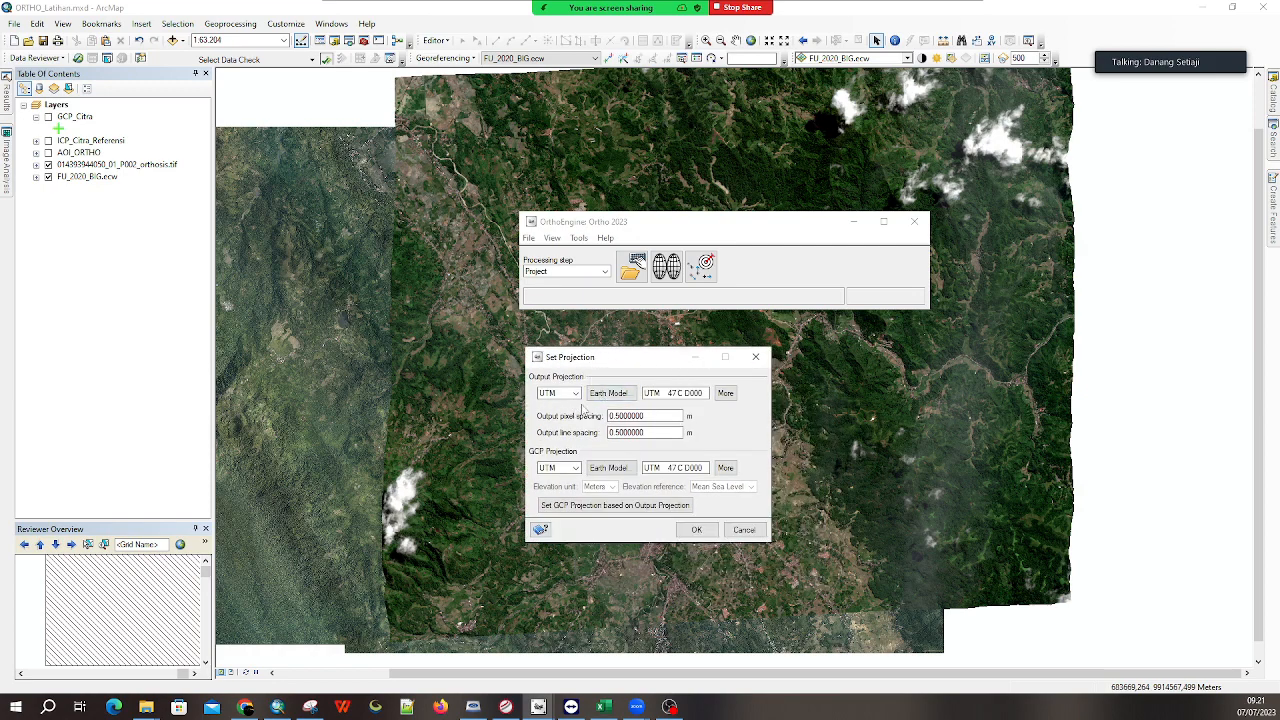
left_click(610, 393)
scroll(740, 472, "down", 4)
scroll(740, 472, "down", 6)
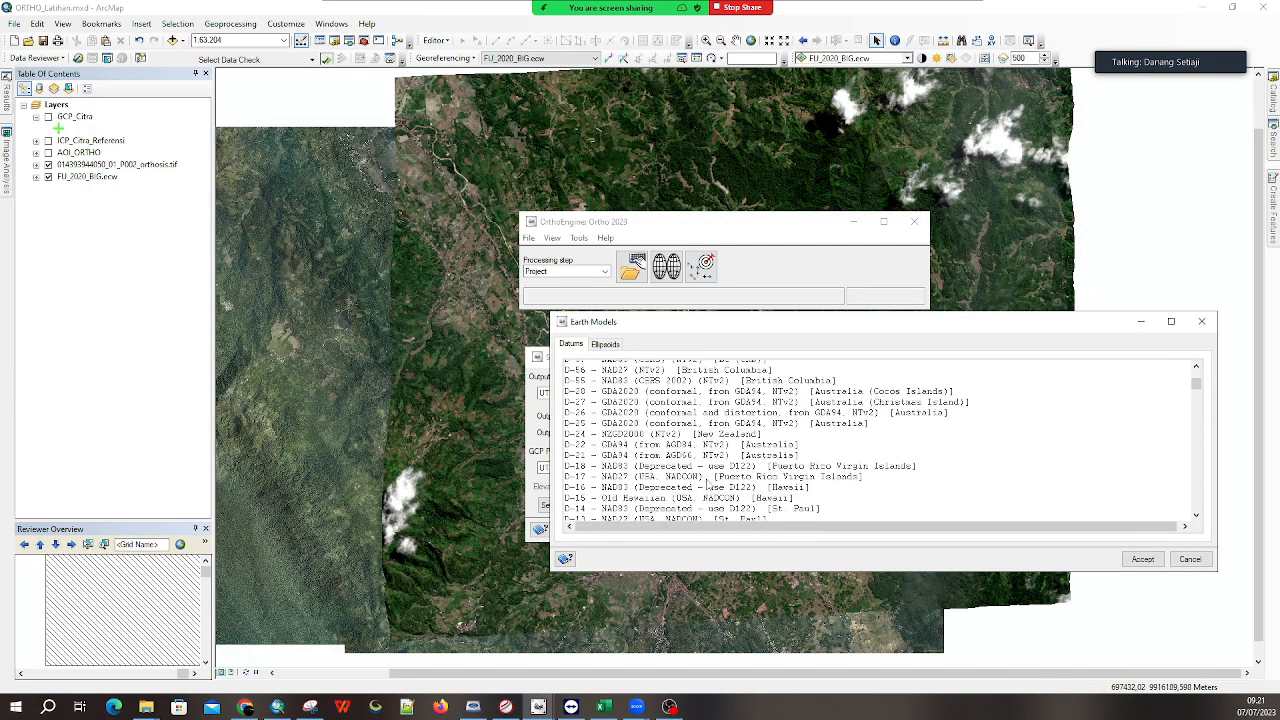
scroll(708, 485, "down", 3)
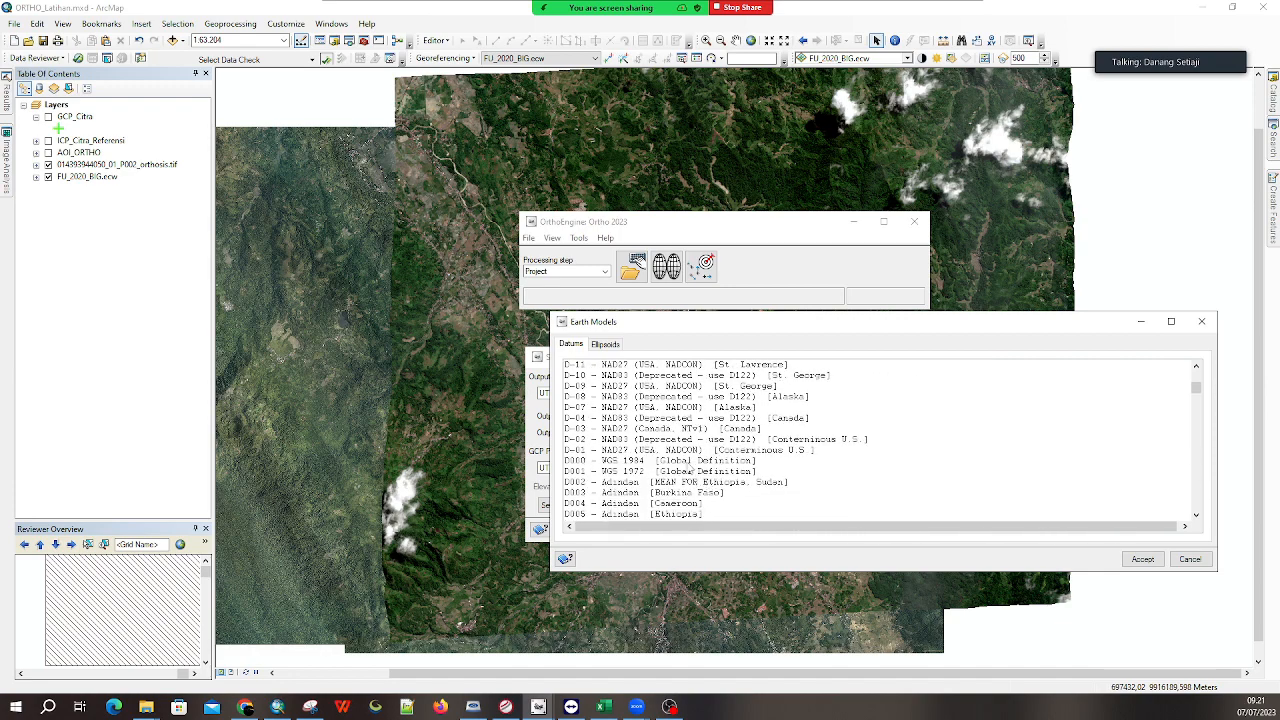
left_click(690, 462)
left_click(1142, 559)
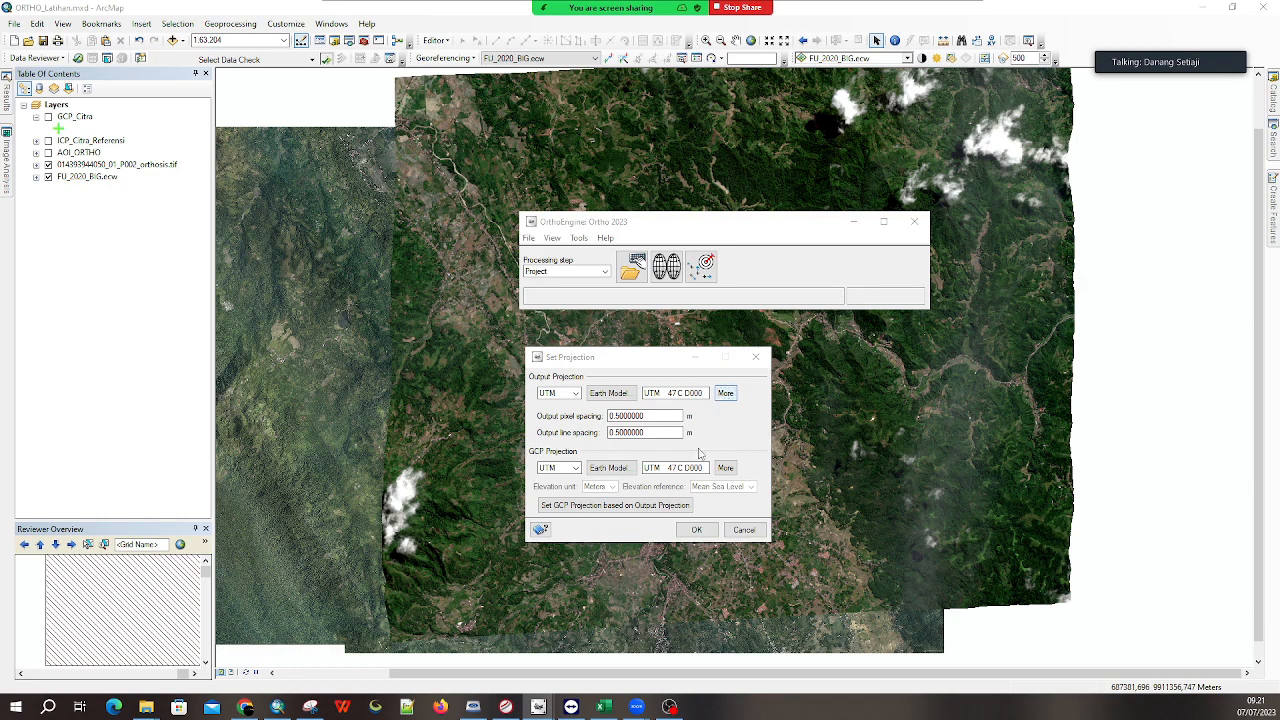
Set the output projection to UTM zone 47 (96 E to 102 E) in the Southern Hemisphere
left_click_drag(1278, 258, 754, 308)
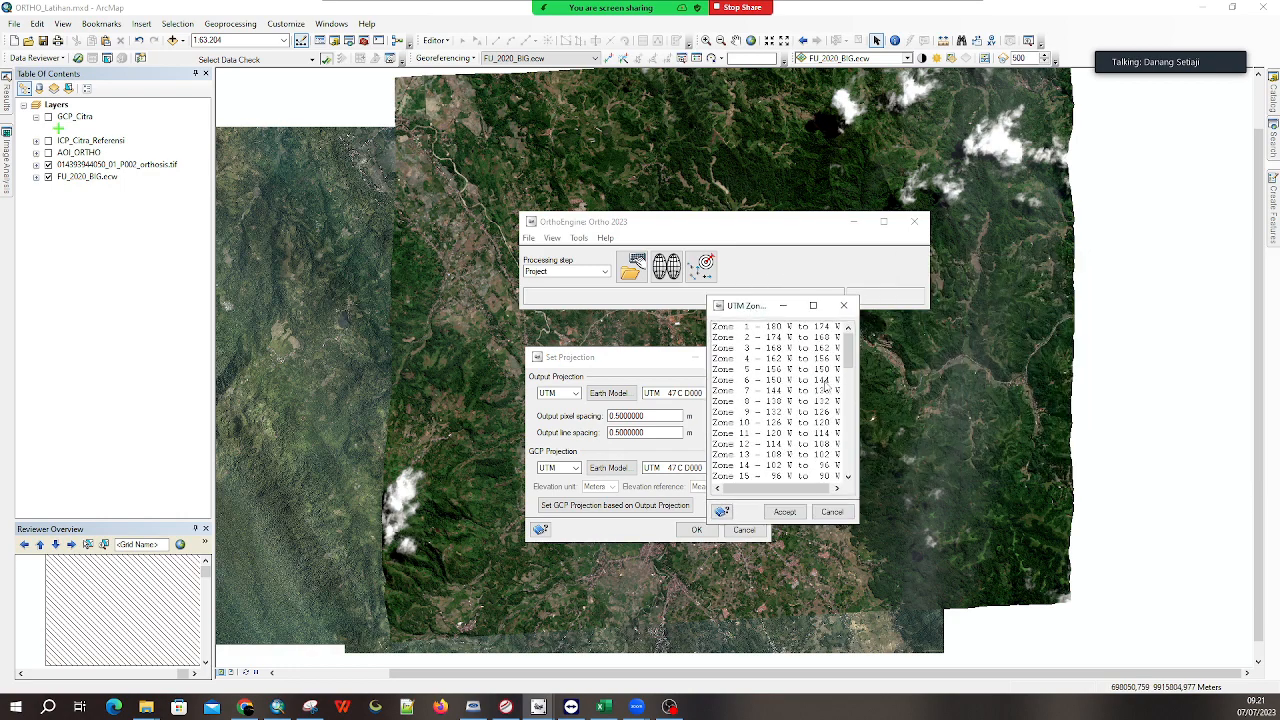
left_click_drag(850, 359, 854, 430)
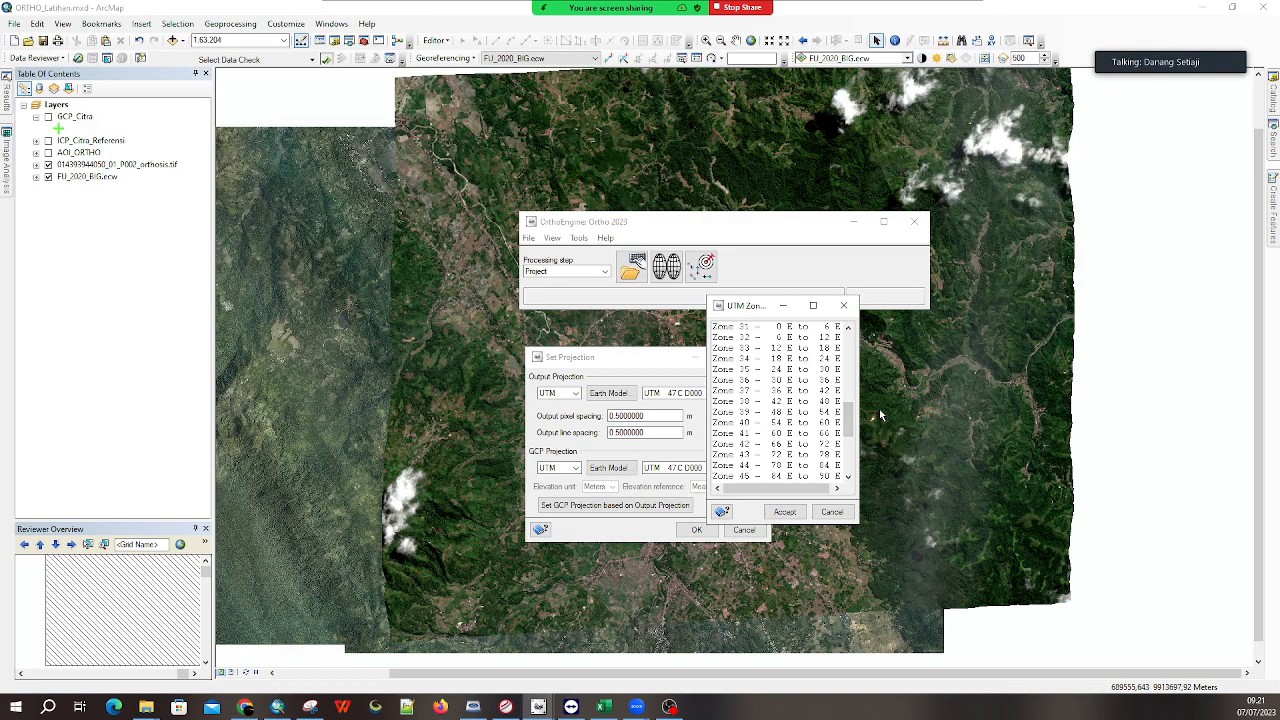
left_click_drag(850, 420, 853, 447)
left_click(752, 382)
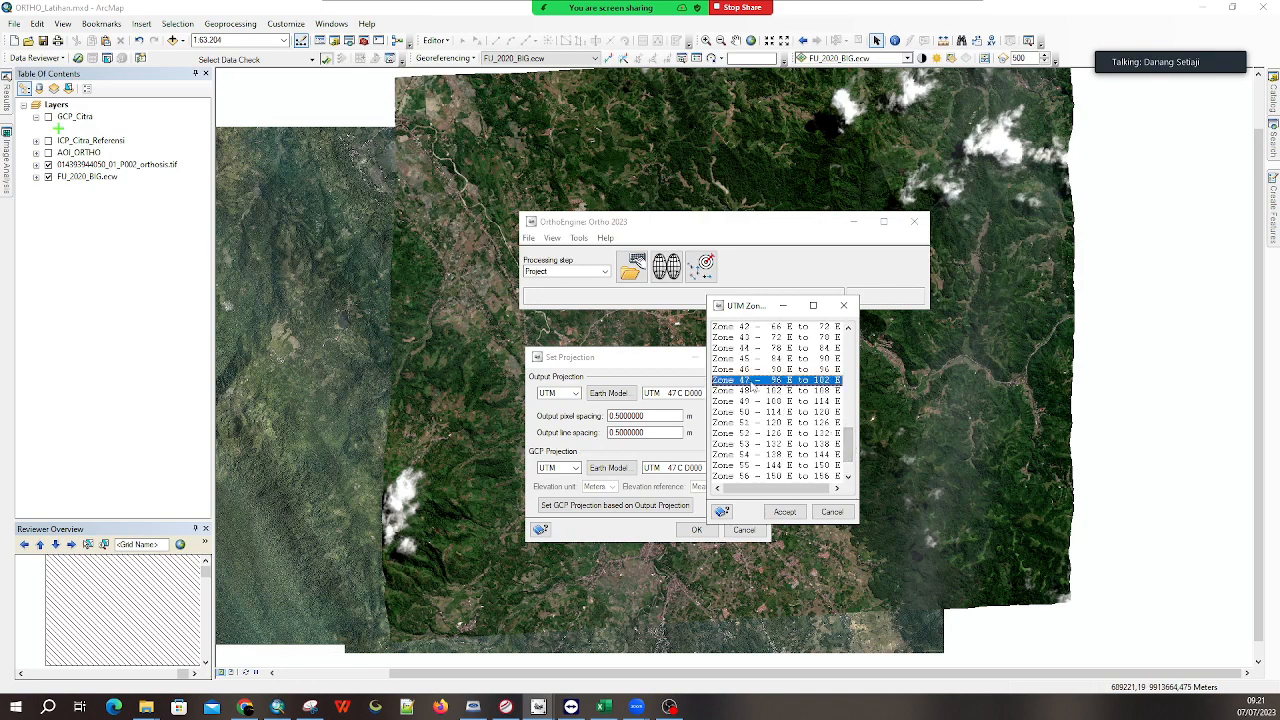
left_click(780, 512)
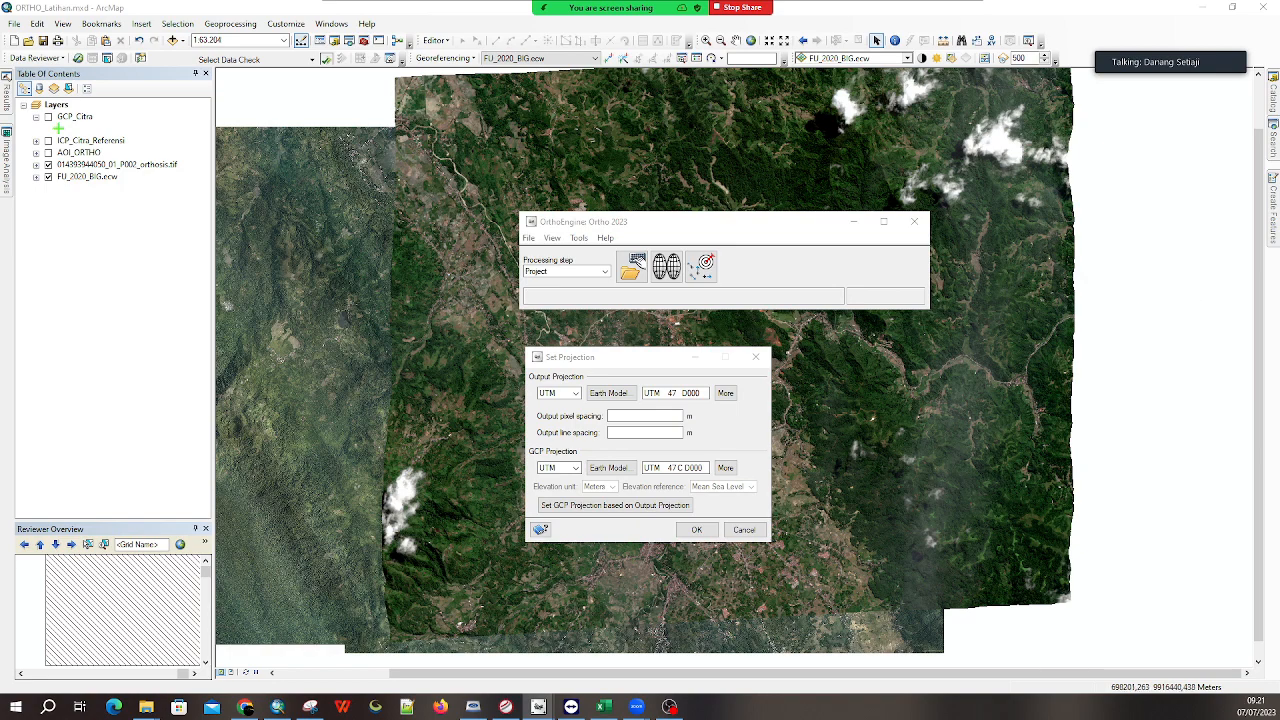
left_click_drag(1279, 308, 687, 315)
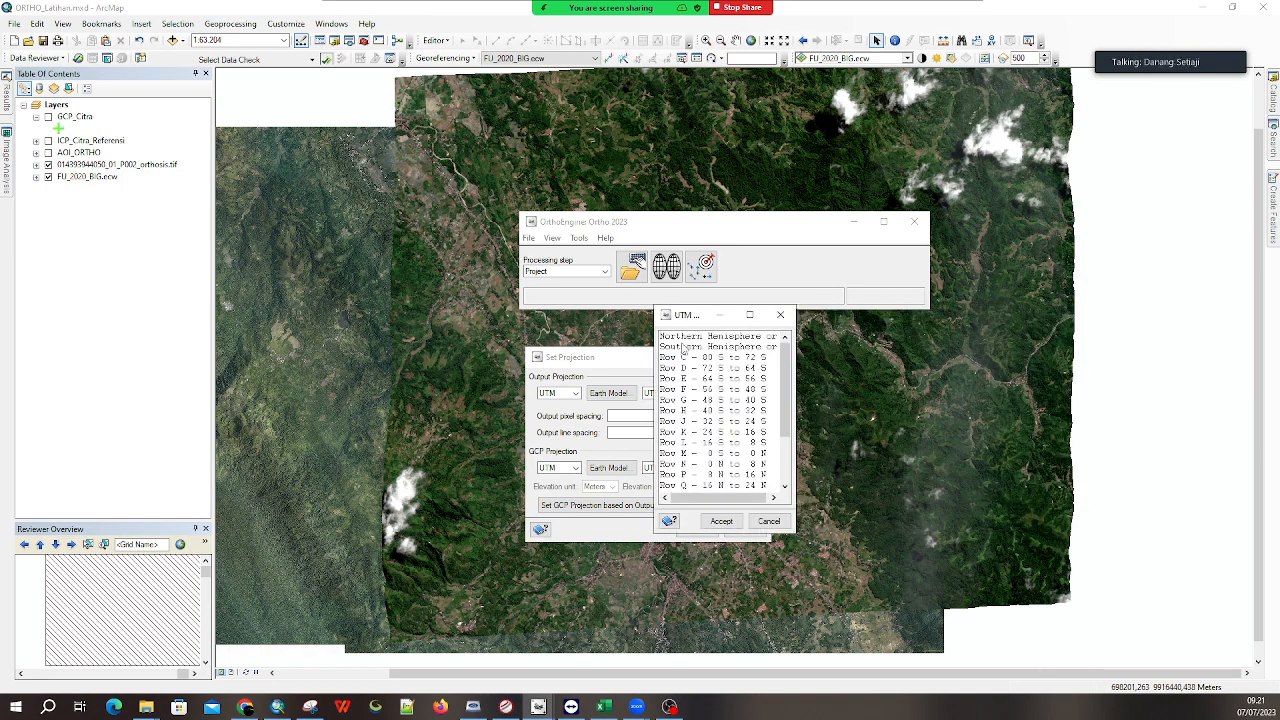
left_click(713, 349)
left_click_drag(786, 388, 786, 434)
left_click(722, 521)
Set the output pixel spacing to 0.5 m, base the GCP projection on the output projection and accept the settings
left_click(637, 418)
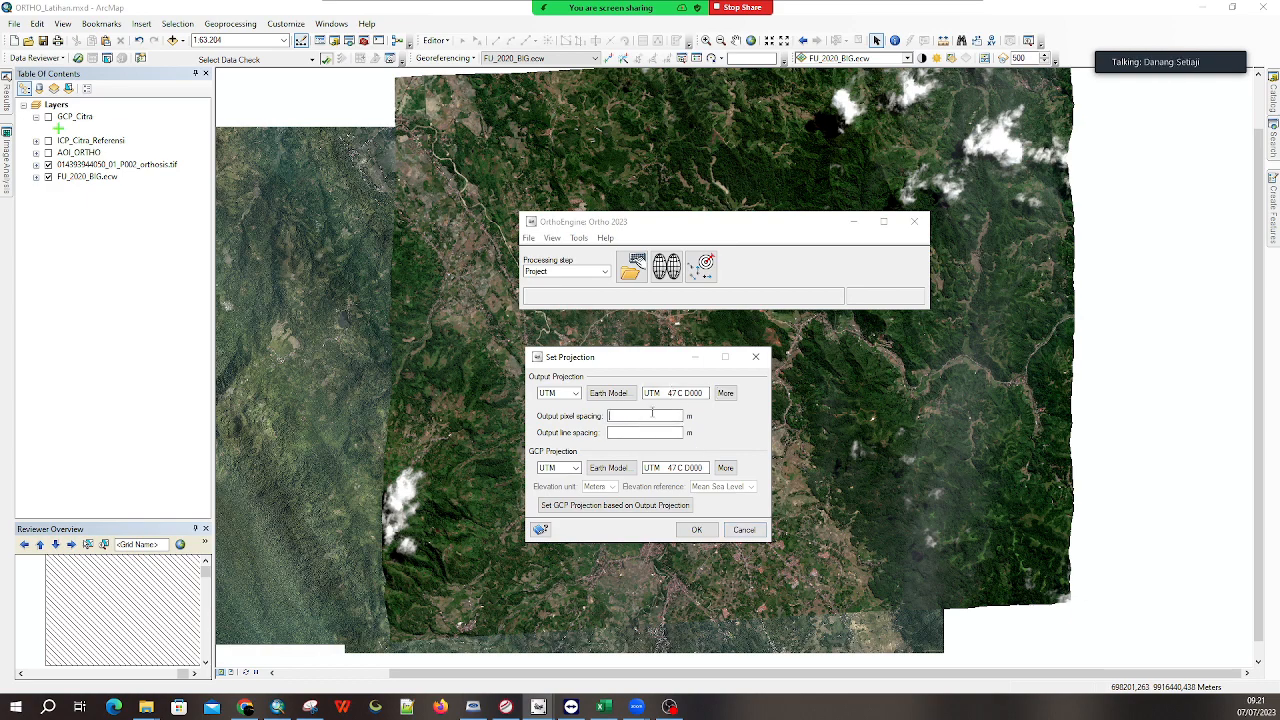
type("0.5")
key("Tab")
left_click(615, 505)
left_click(697, 530)
Change the processing step to Data Input and on to GCP/TP Collection, then view the available tools
left_click(588, 272)
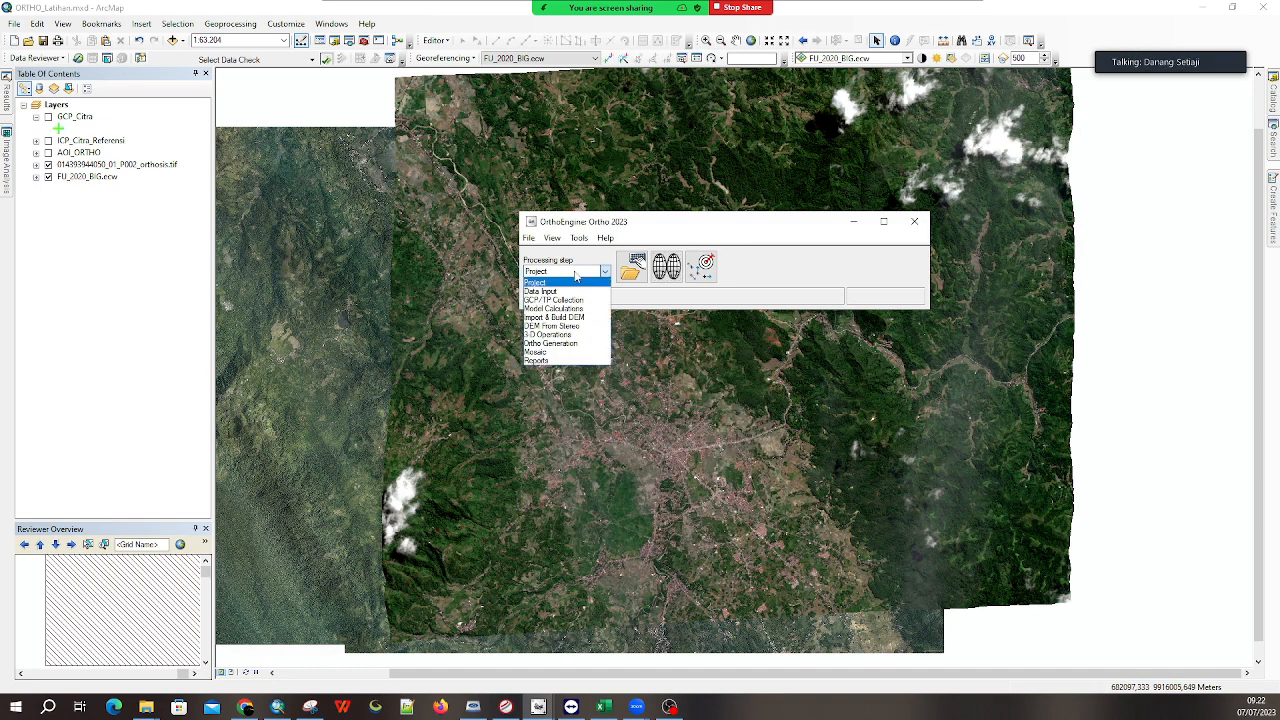
left_click(588, 291)
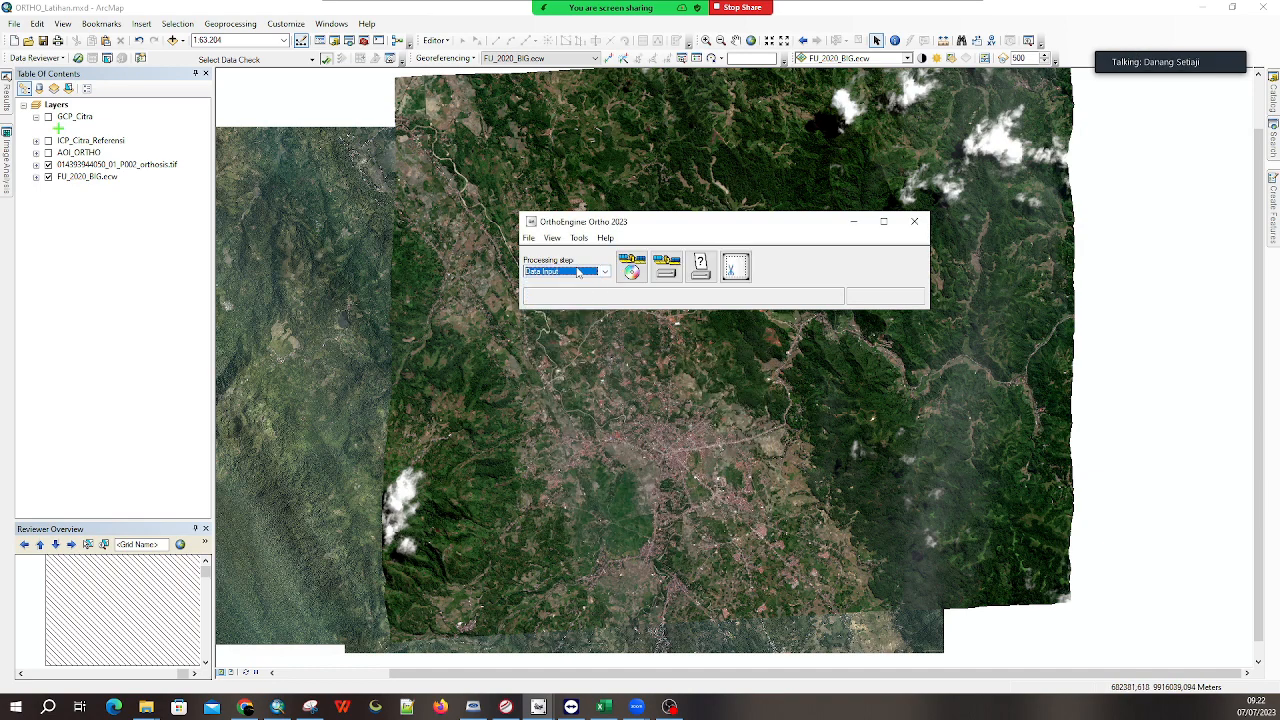
left_click(577, 272)
left_click(582, 302)
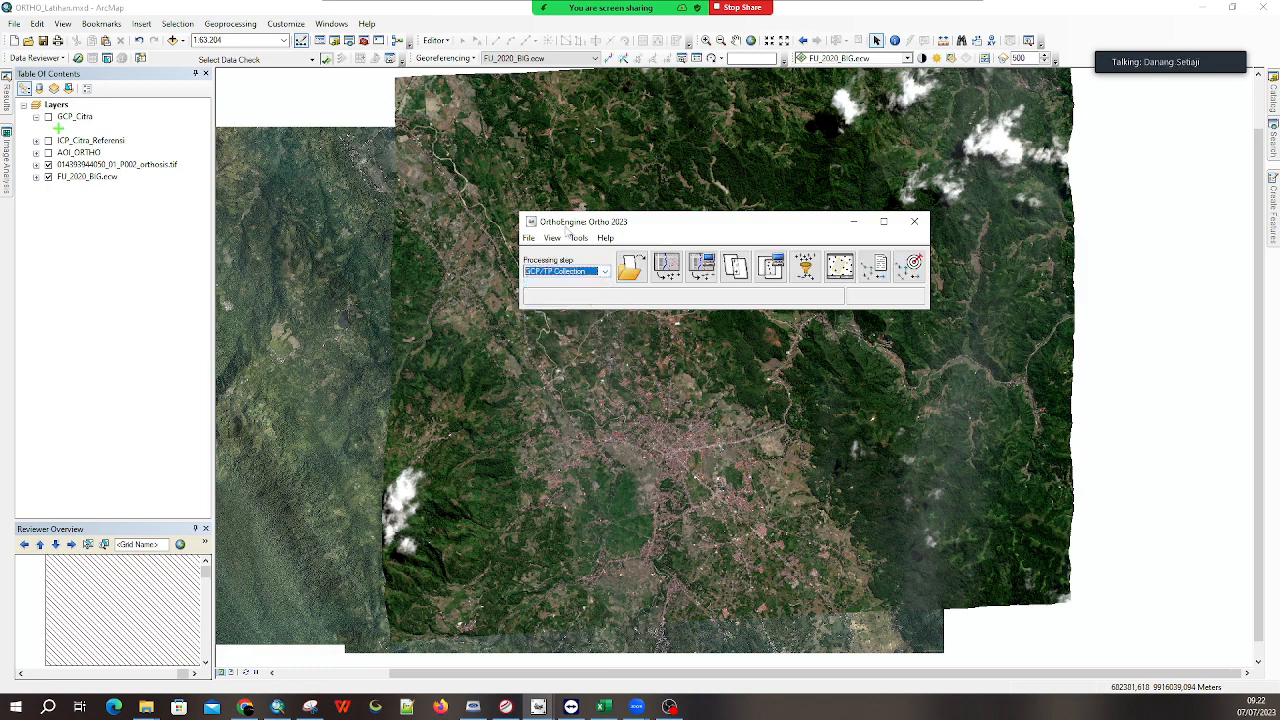
left_click_drag(703, 226, 744, 227)
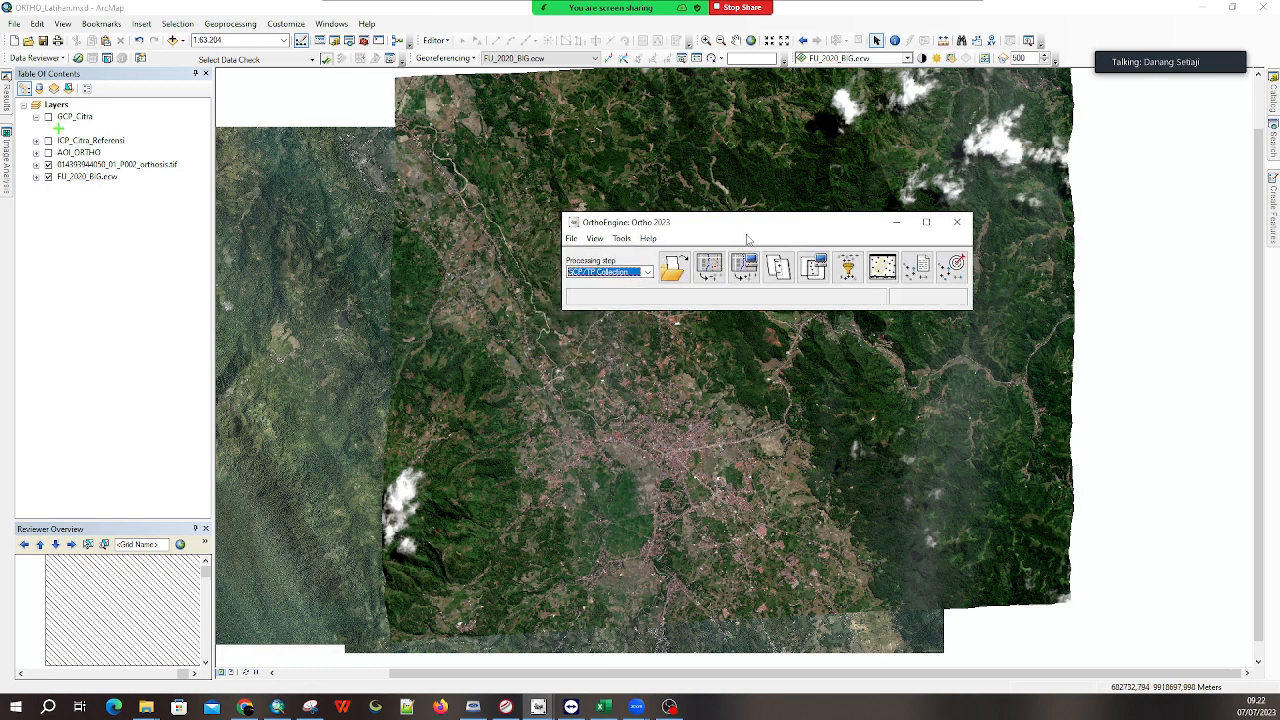
left_click(621, 239)
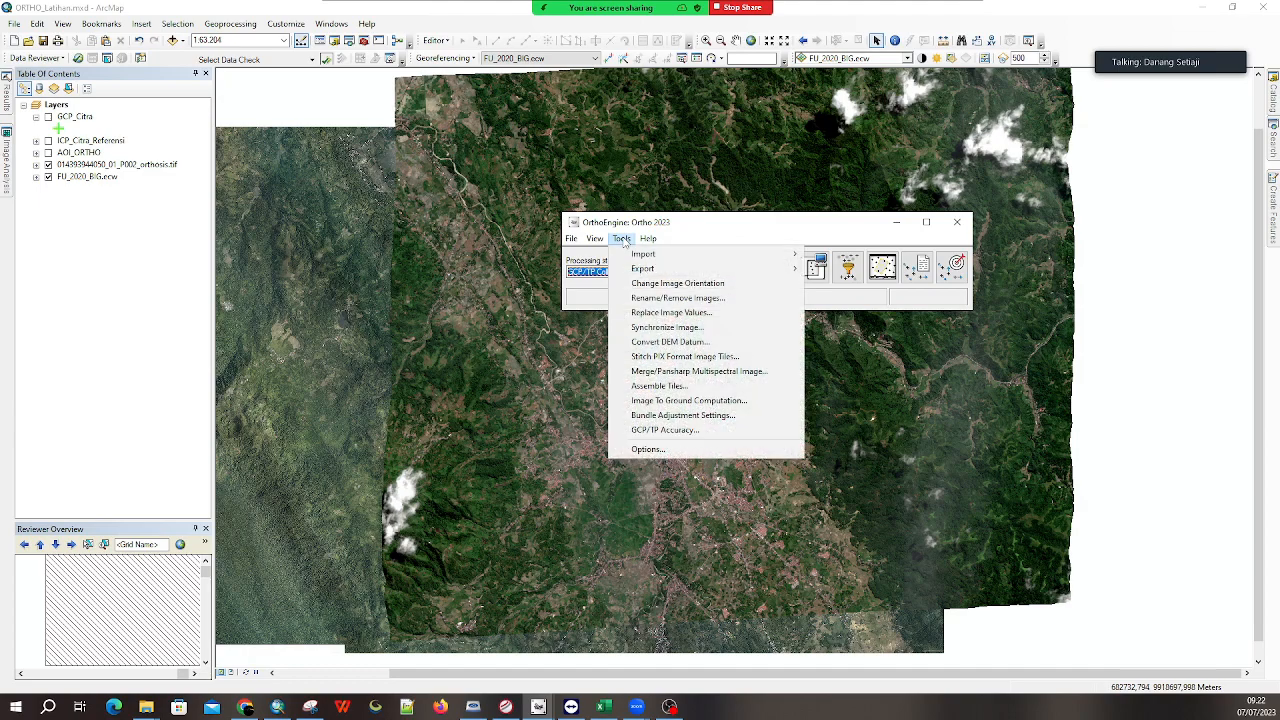
Switch to File Explorer, open the P002_MUL folder in 02_CITRA_RAW, fit the name column and select the IMD file
left_click(146, 707)
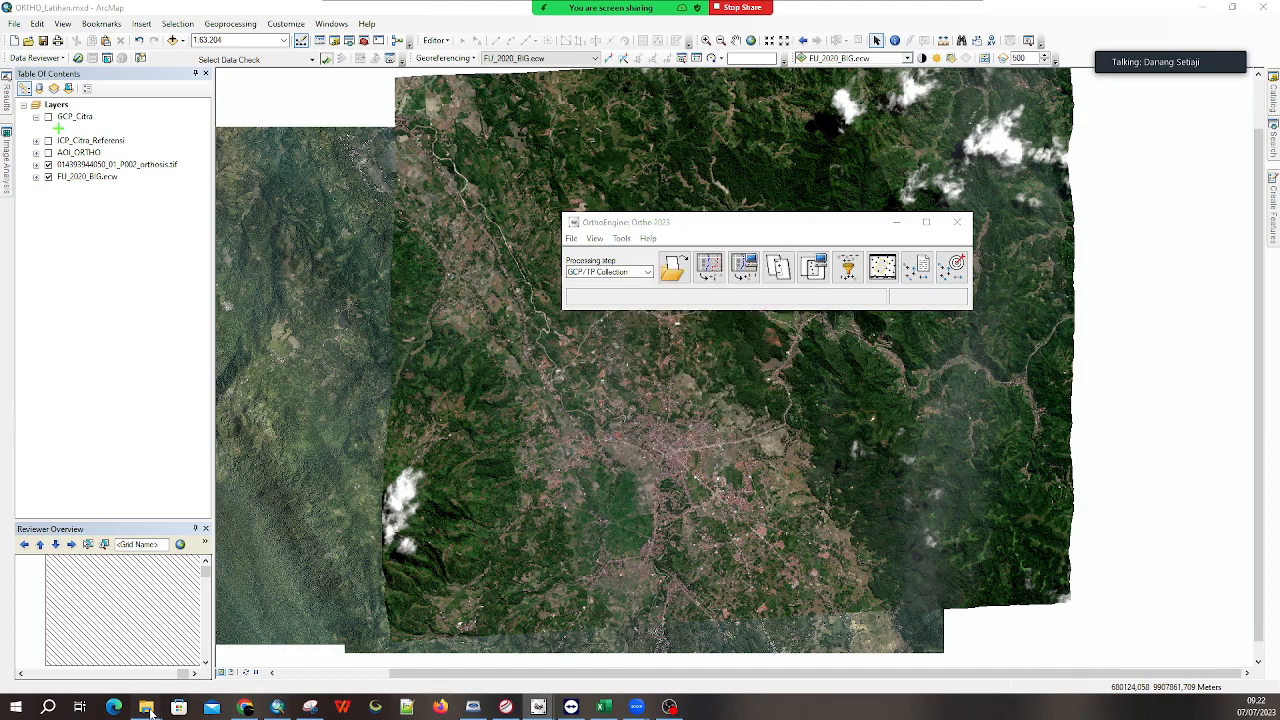
left_click(126, 642)
double_click(262, 98)
left_click(262, 99)
left_click(306, 224)
left_click(307, 89)
double_click(310, 91)
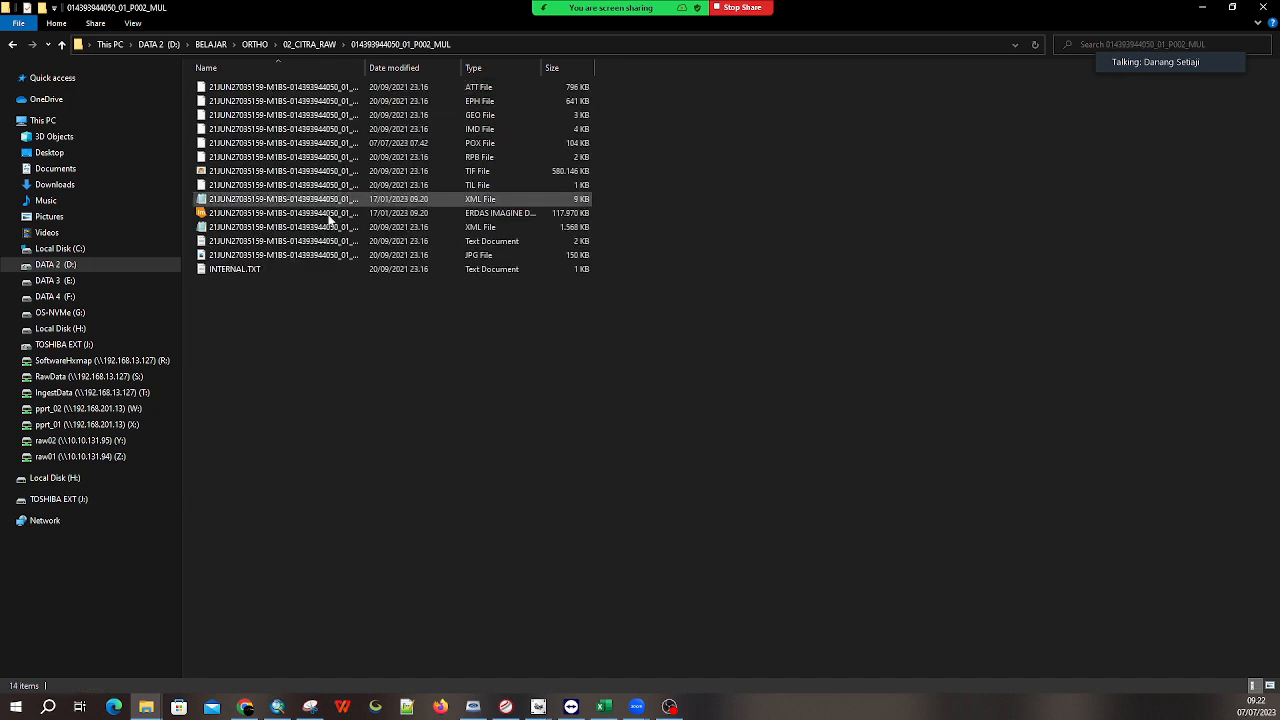
double_click(363, 66)
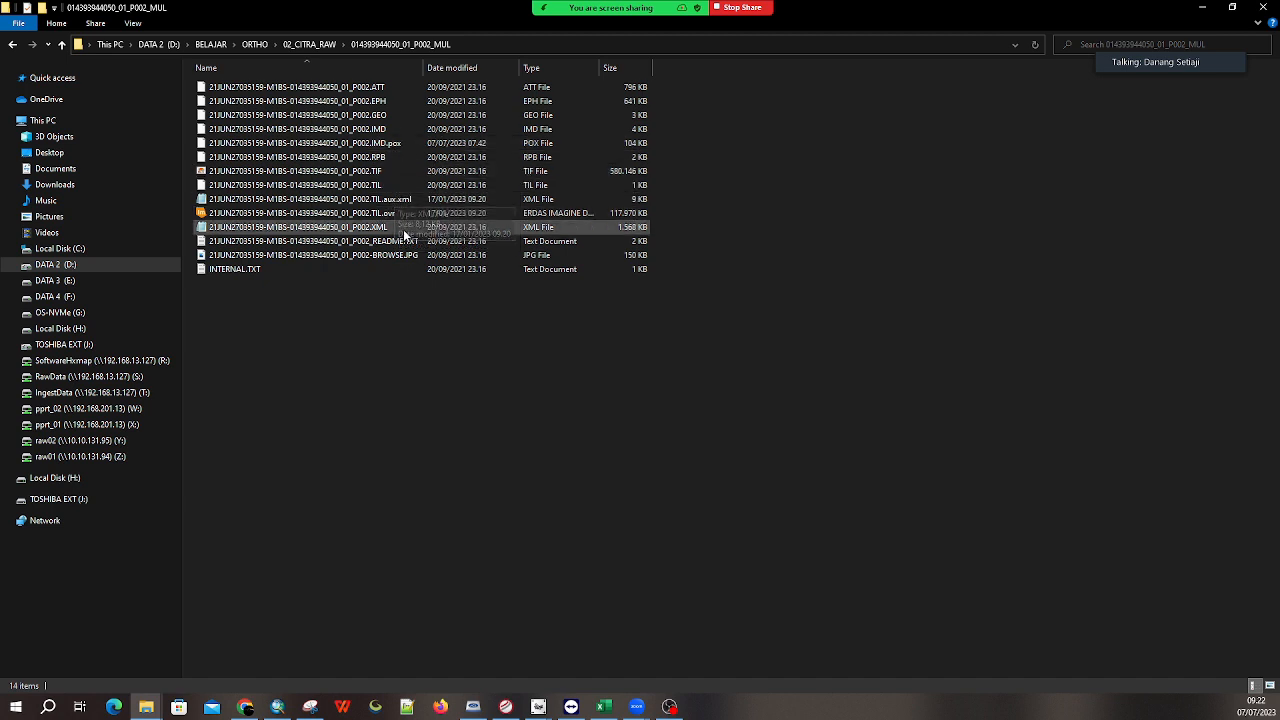
left_click(391, 134)
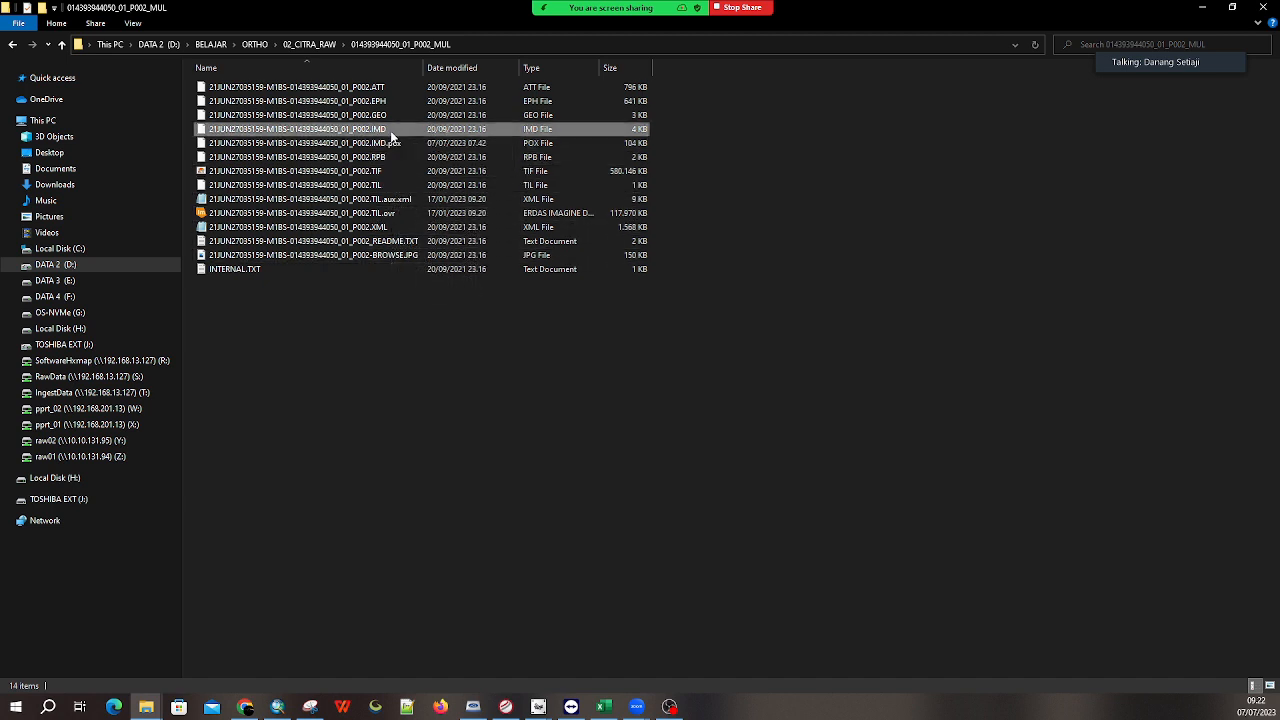
Open the P002_PAN folder in 02_CITRA_RAW, fit the name column and examine its RPB and IMD files
left_click(334, 45)
double_click(333, 100)
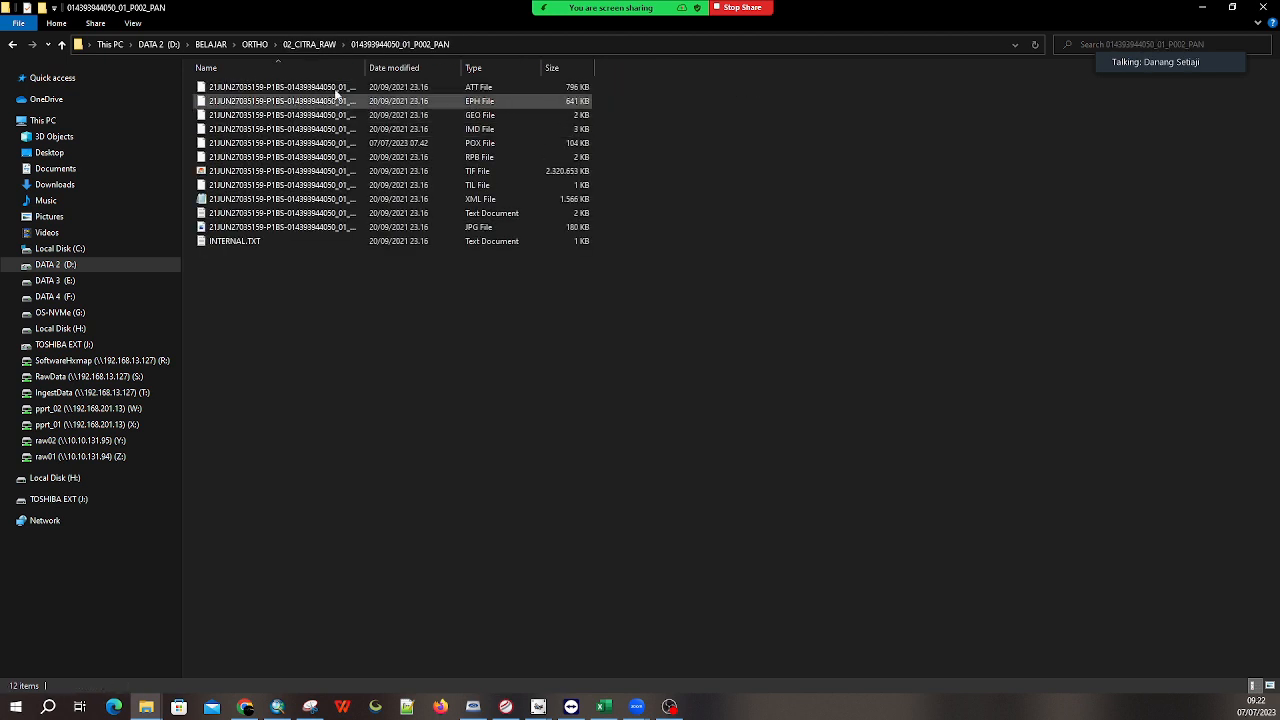
double_click(363, 68)
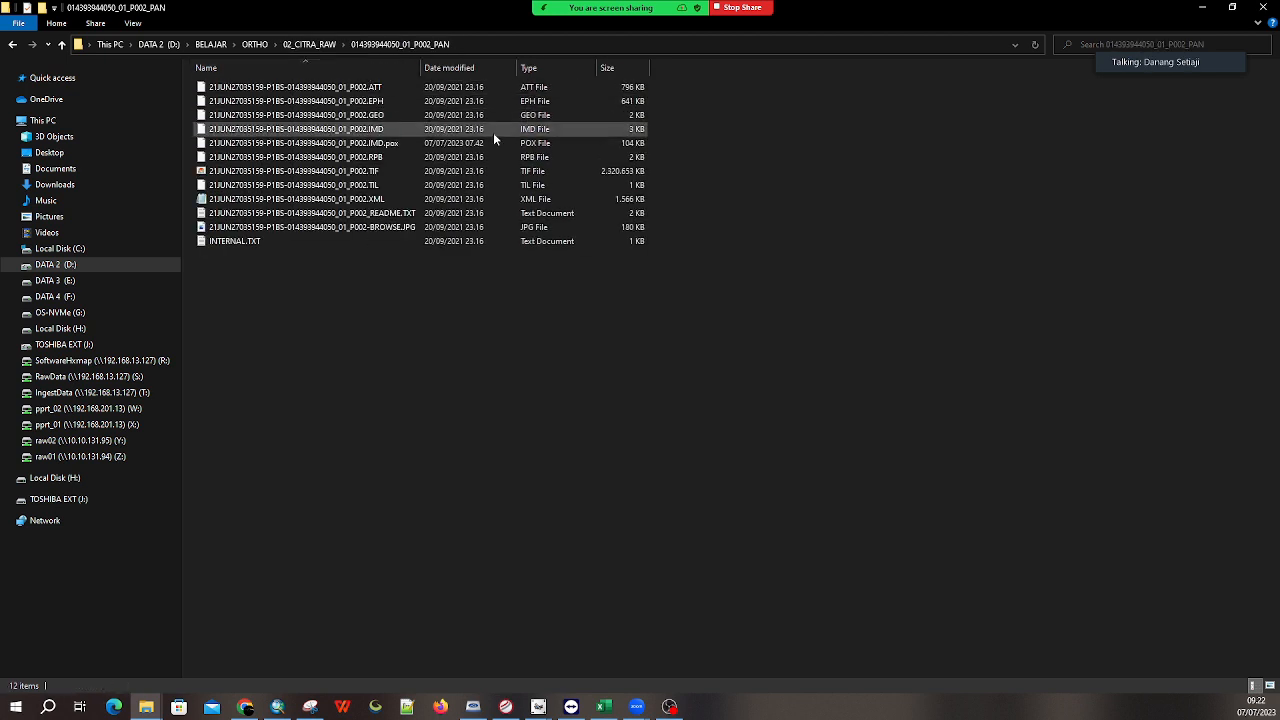
left_click(408, 160)
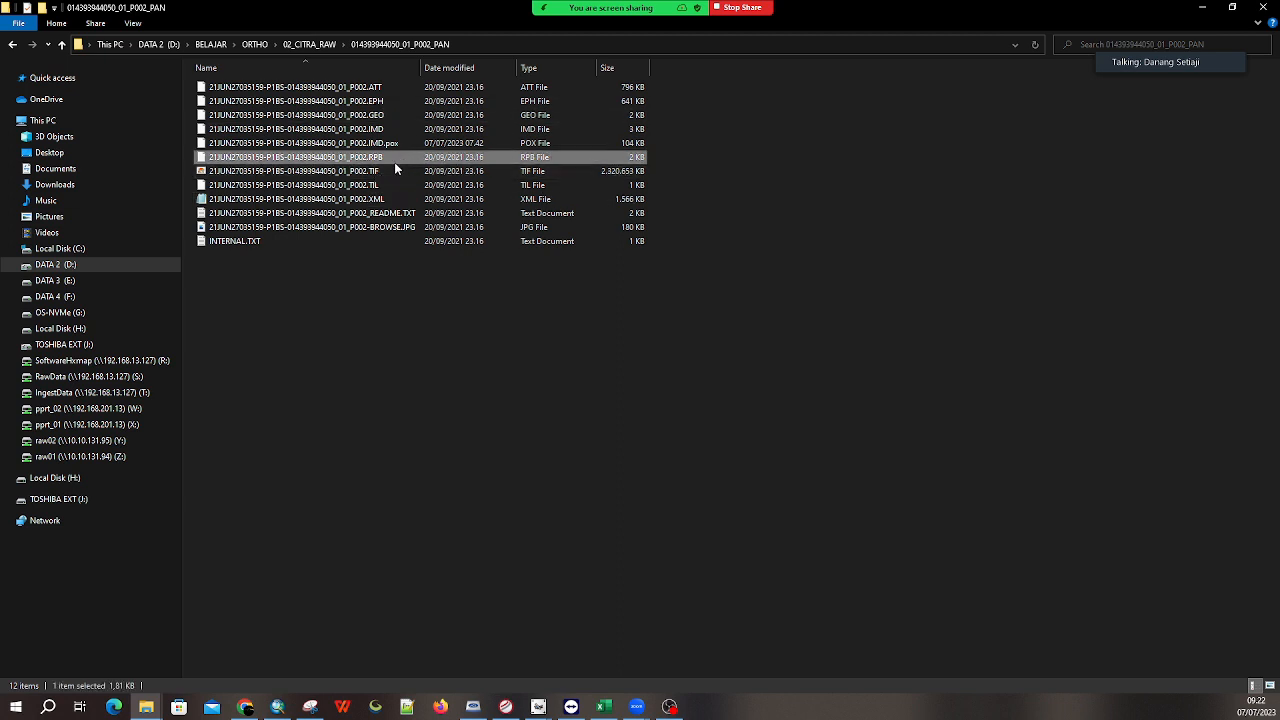
left_click(414, 129)
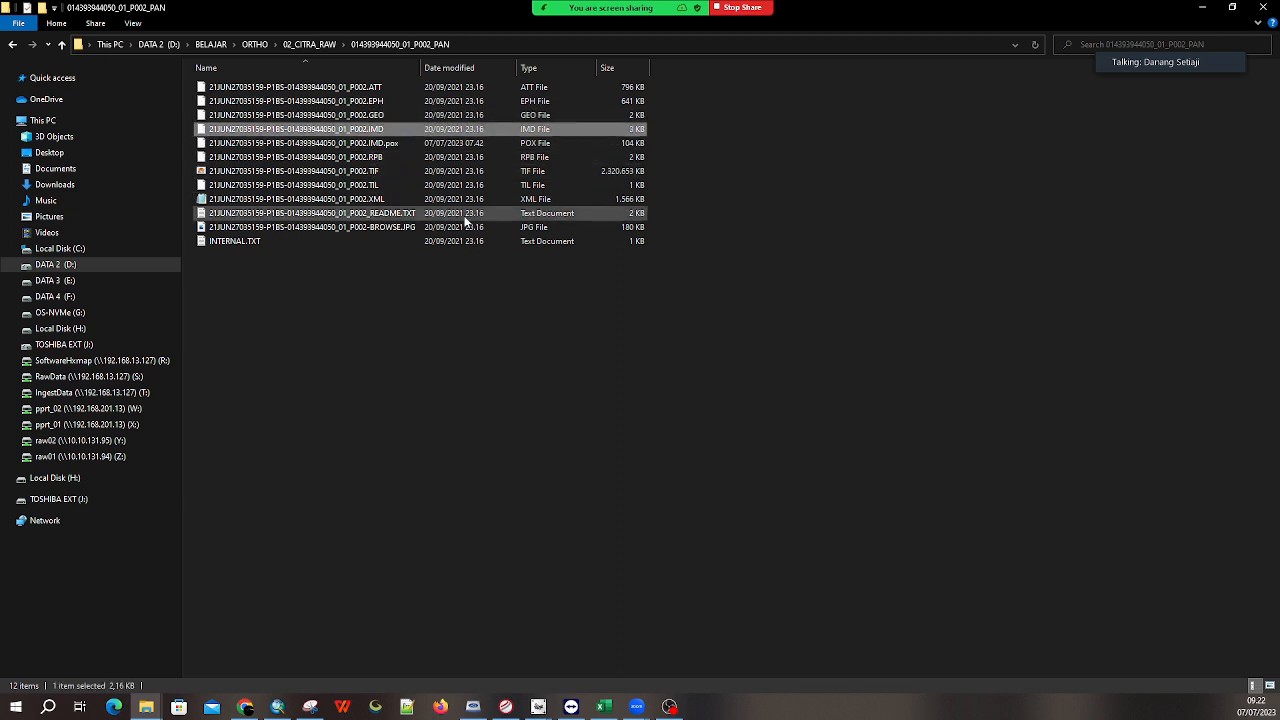
Open the panchromatic image's XML file in Notepad, examine its metadata and ephemeris list, and close it
left_click(243, 203)
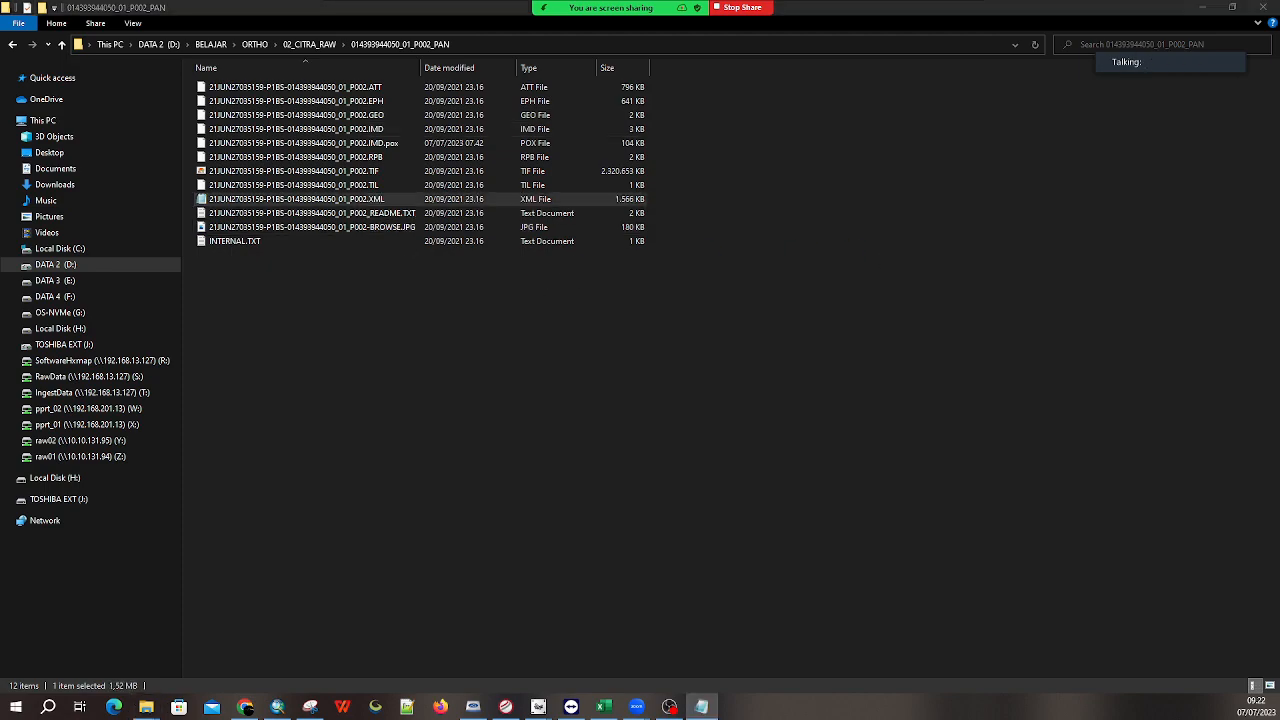
scroll(773, 340, "down", 15)
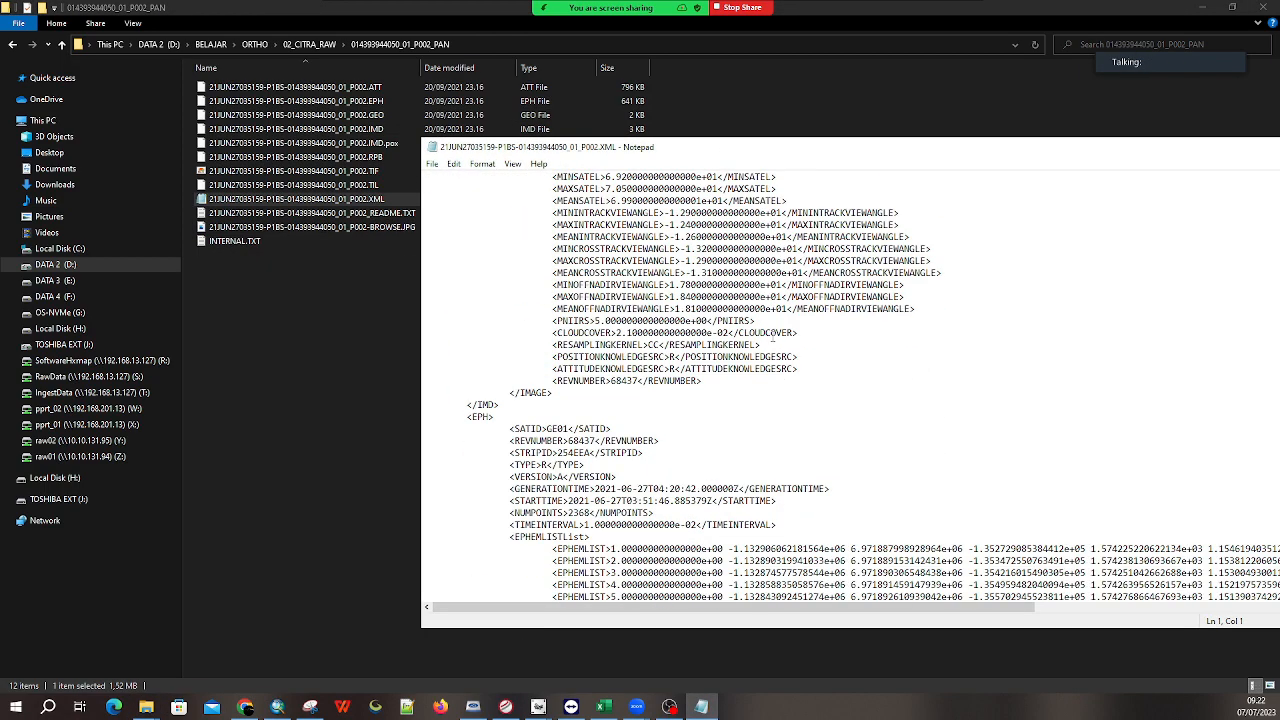
scroll(773, 340, "down", 20)
key("alt+F4")
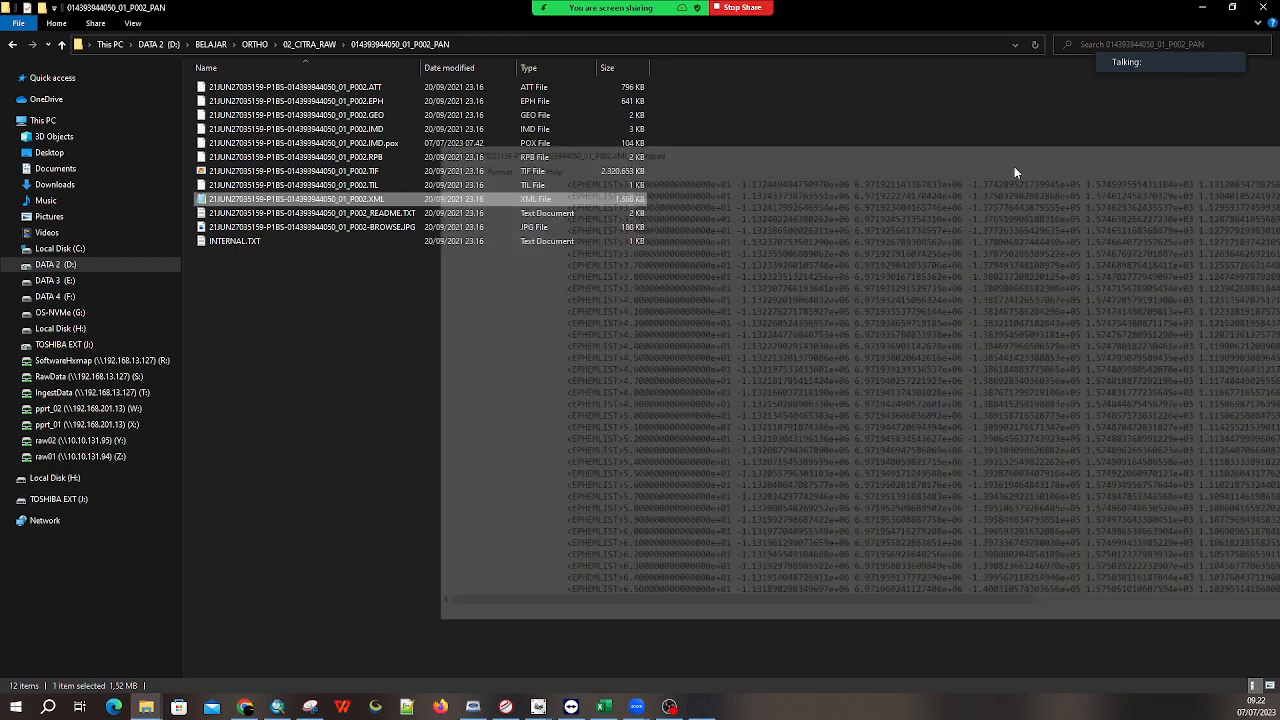
Open the panchromatic image's IMD file from the P002_PAN folder in Notepad++
left_click(375, 318)
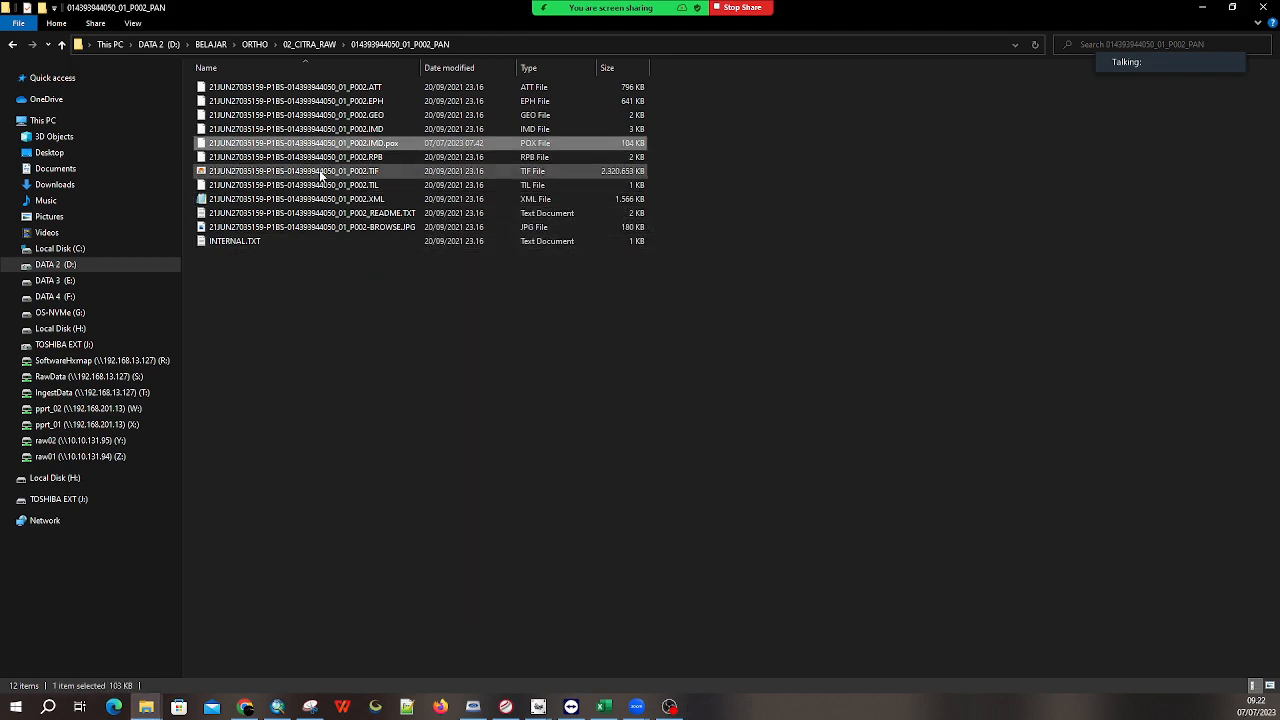
left_click(322, 185)
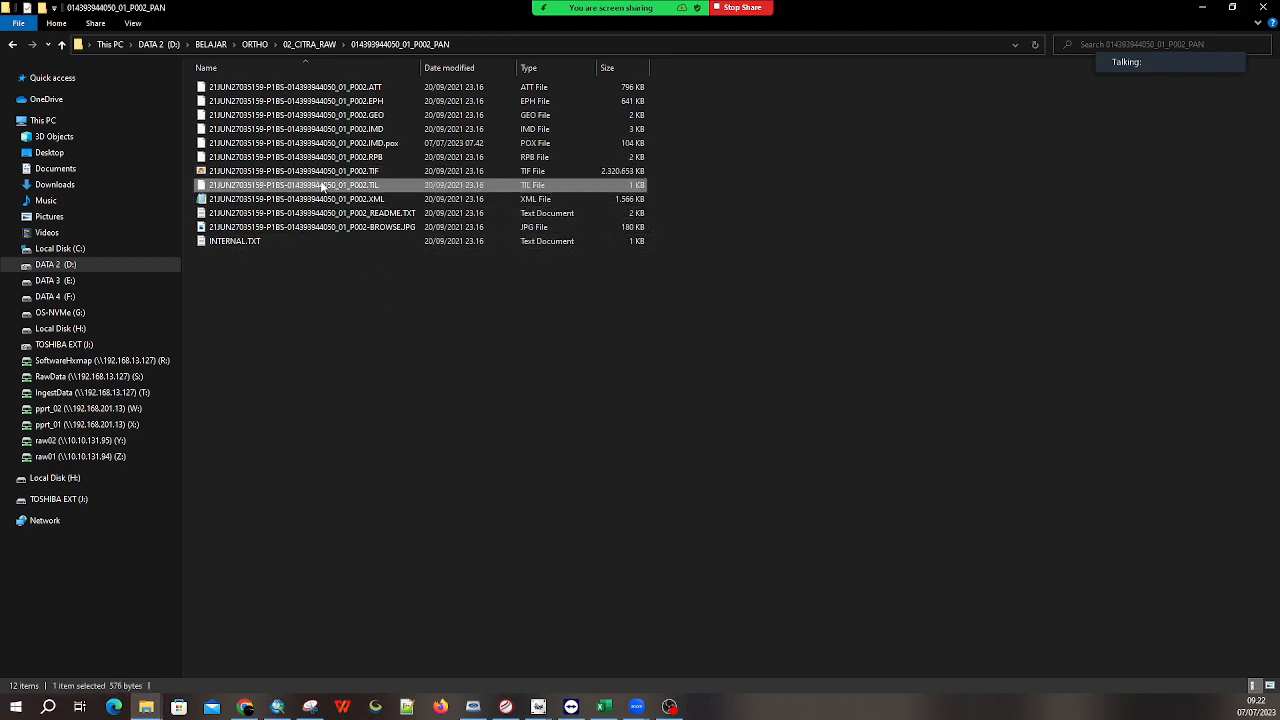
left_click(310, 115)
left_click(308, 129)
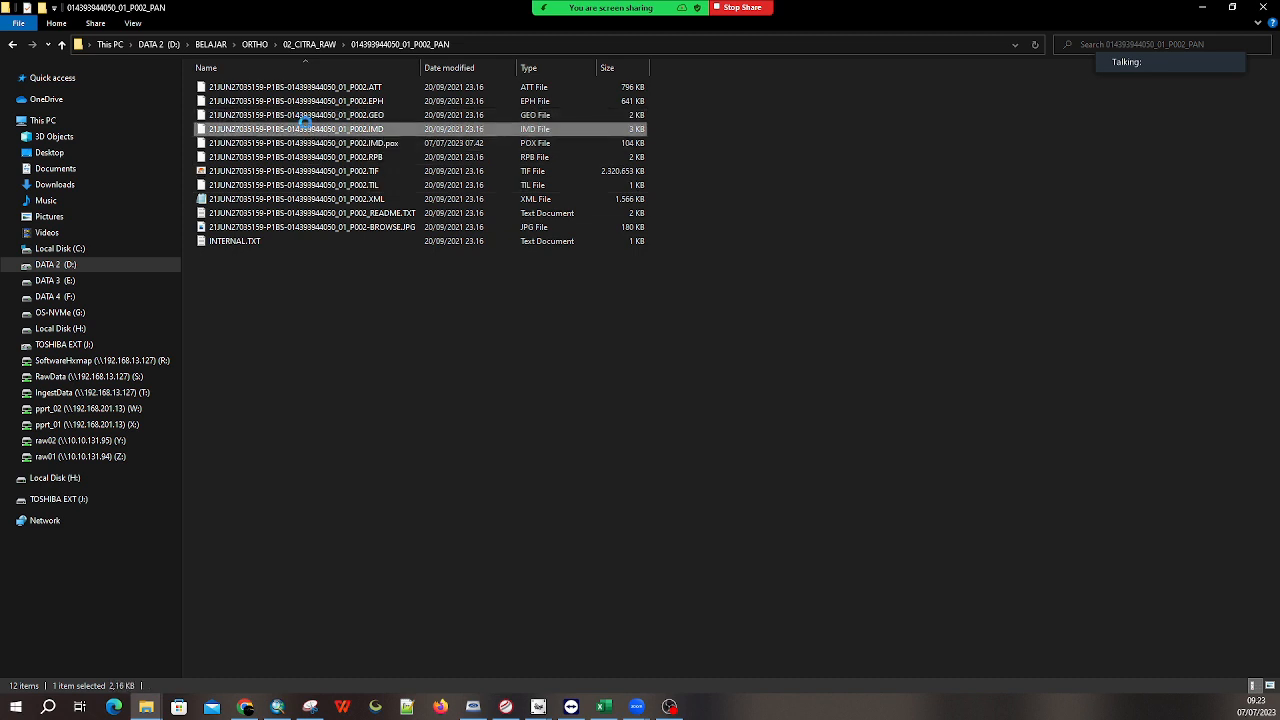
right_click(305, 121)
left_click(488, 216)
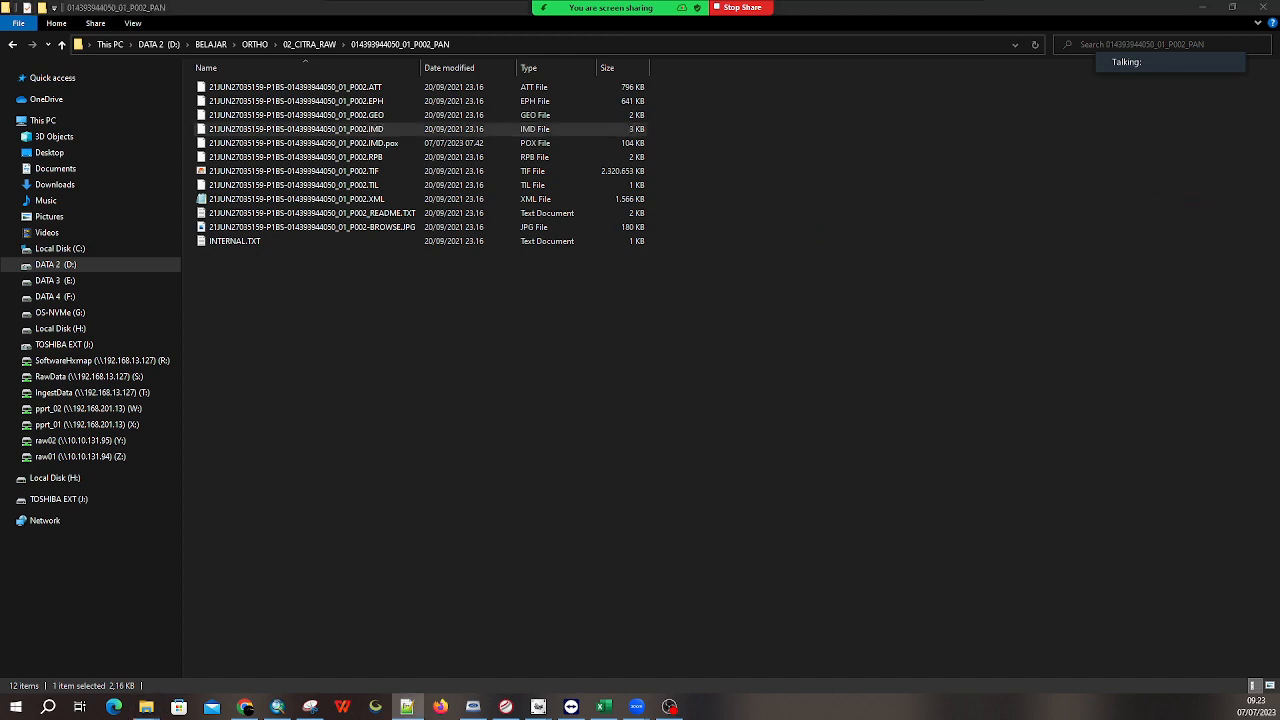
left_click_drag(1279, 78, 613, 72)
left_click(986, 66)
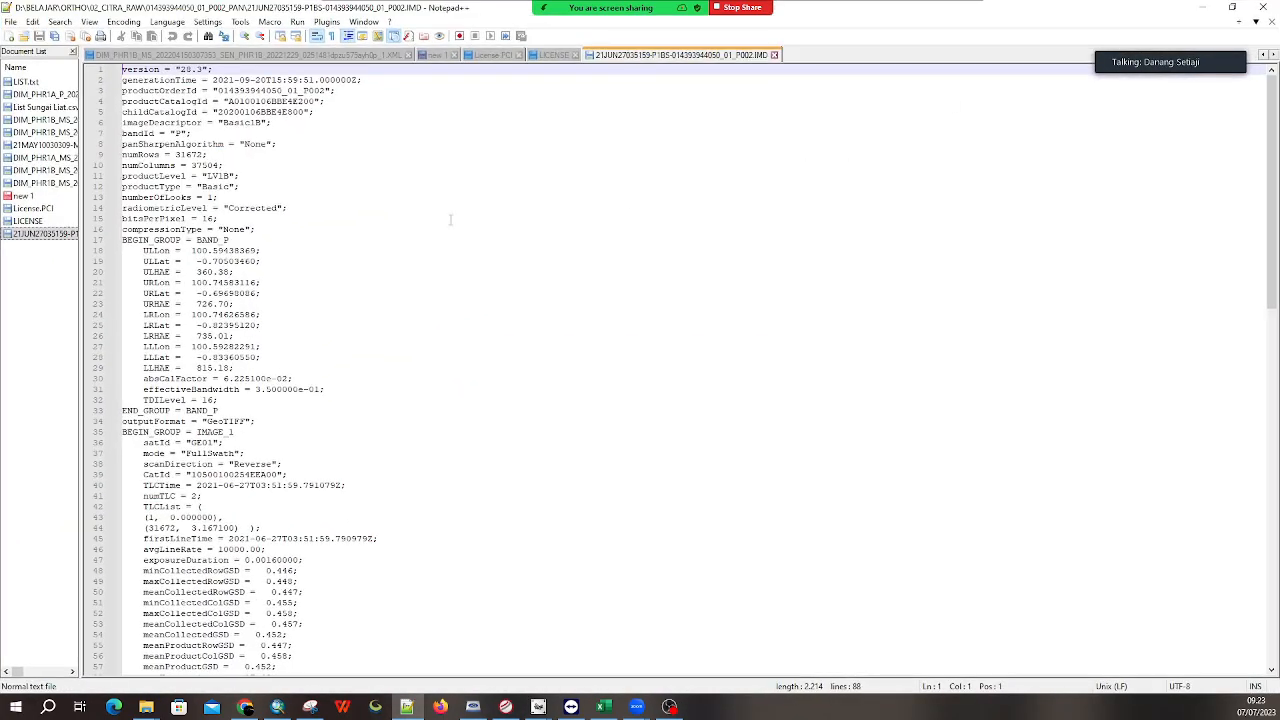
Examine the product level, product type, radiometric level and satellite ID in the panchromatic IMD metadata
left_click(369, 183)
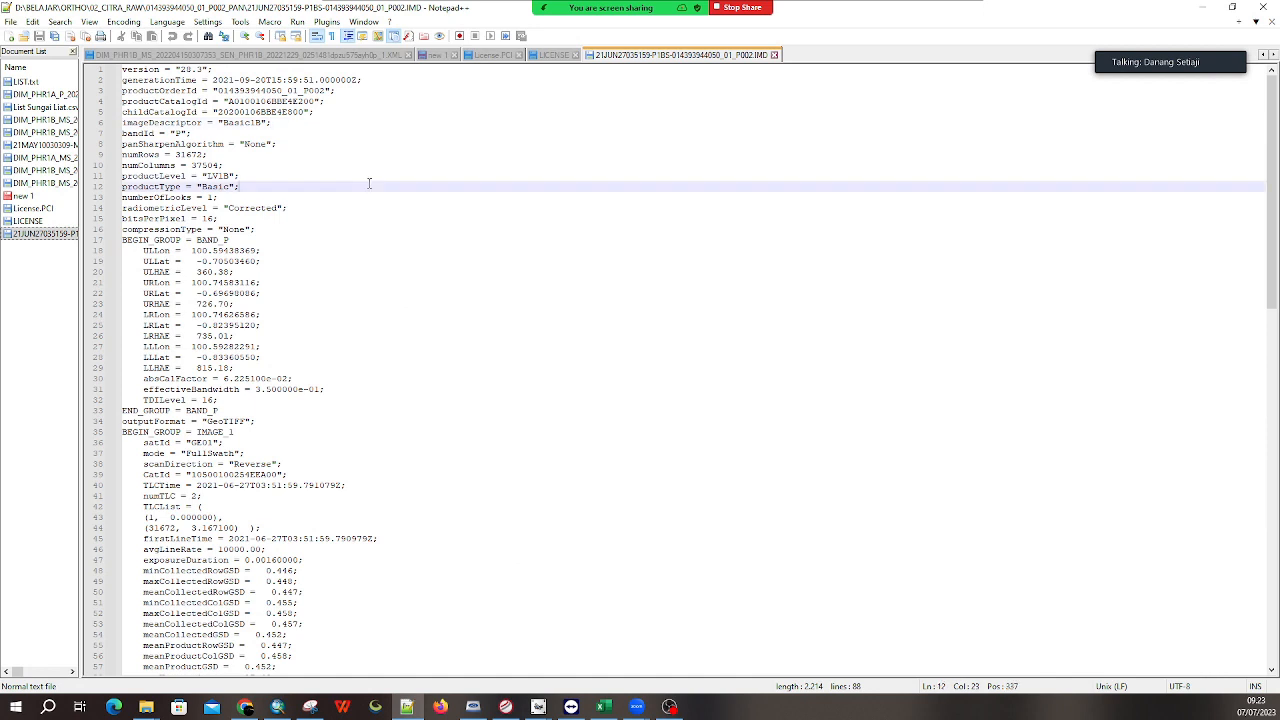
left_click_drag(171, 176, 233, 172)
left_click(190, 197)
left_click_drag(155, 187, 190, 212)
left_click(355, 260)
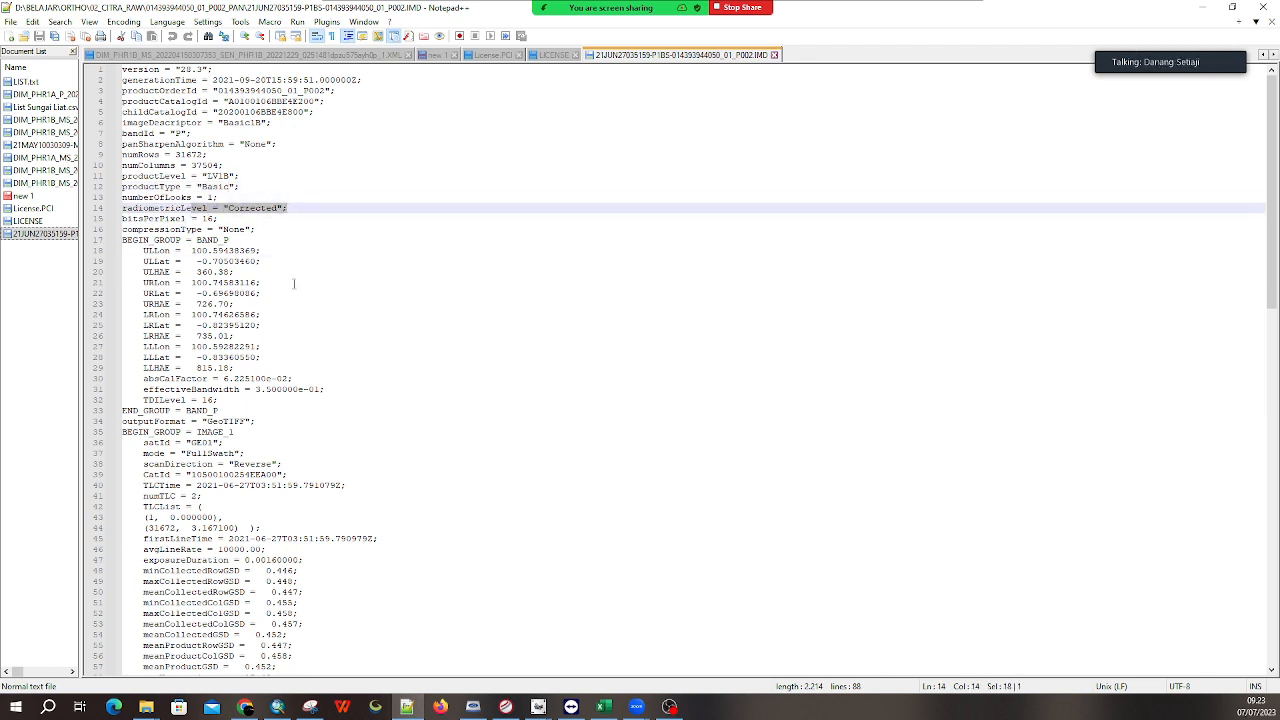
left_click(184, 442)
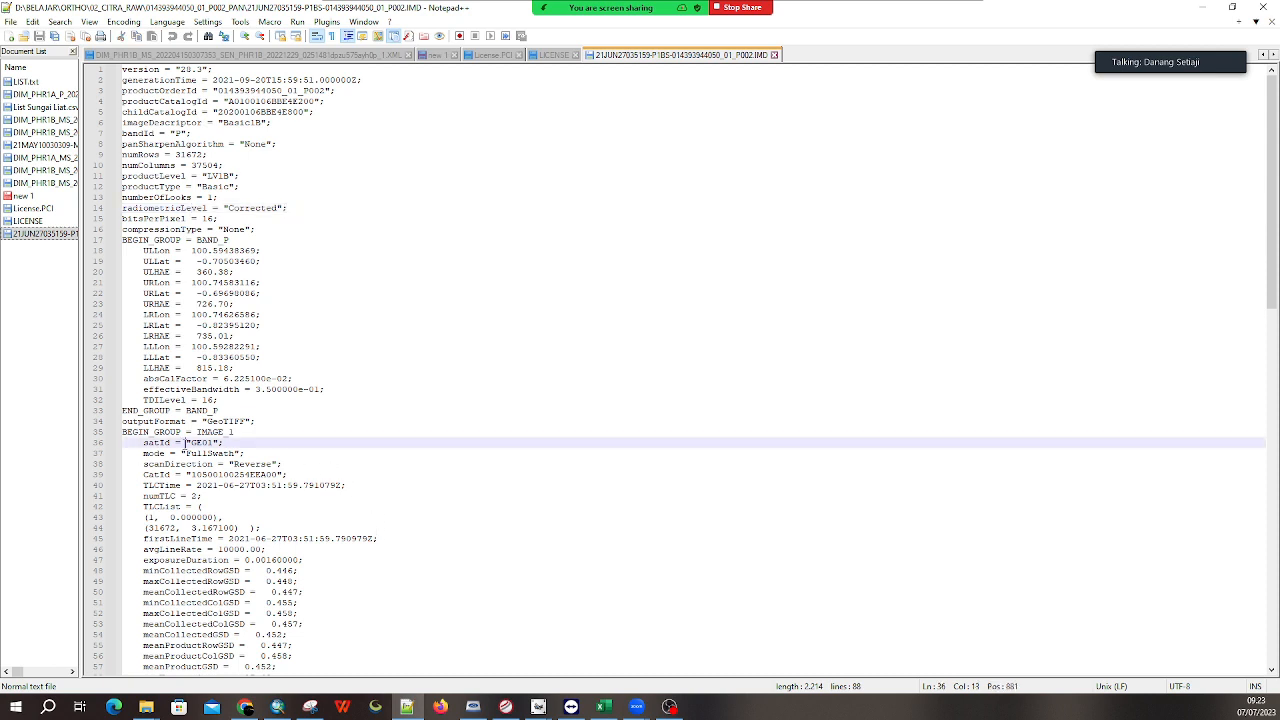
left_click_drag(187, 442, 206, 438)
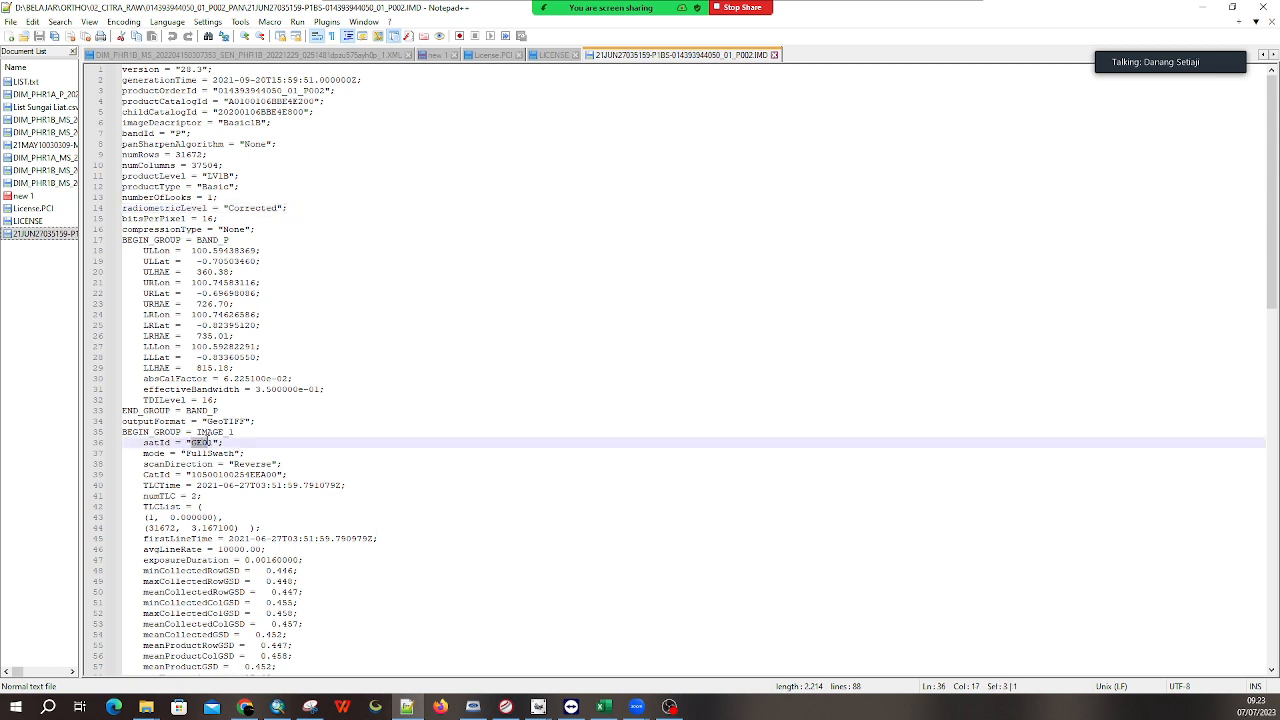
left_click(265, 336)
left_click(255, 303)
Examine the cloud cover and off-nadir view angles at the end of the IMD file, and minimize Notepad++
scroll(328, 421, "down", 16)
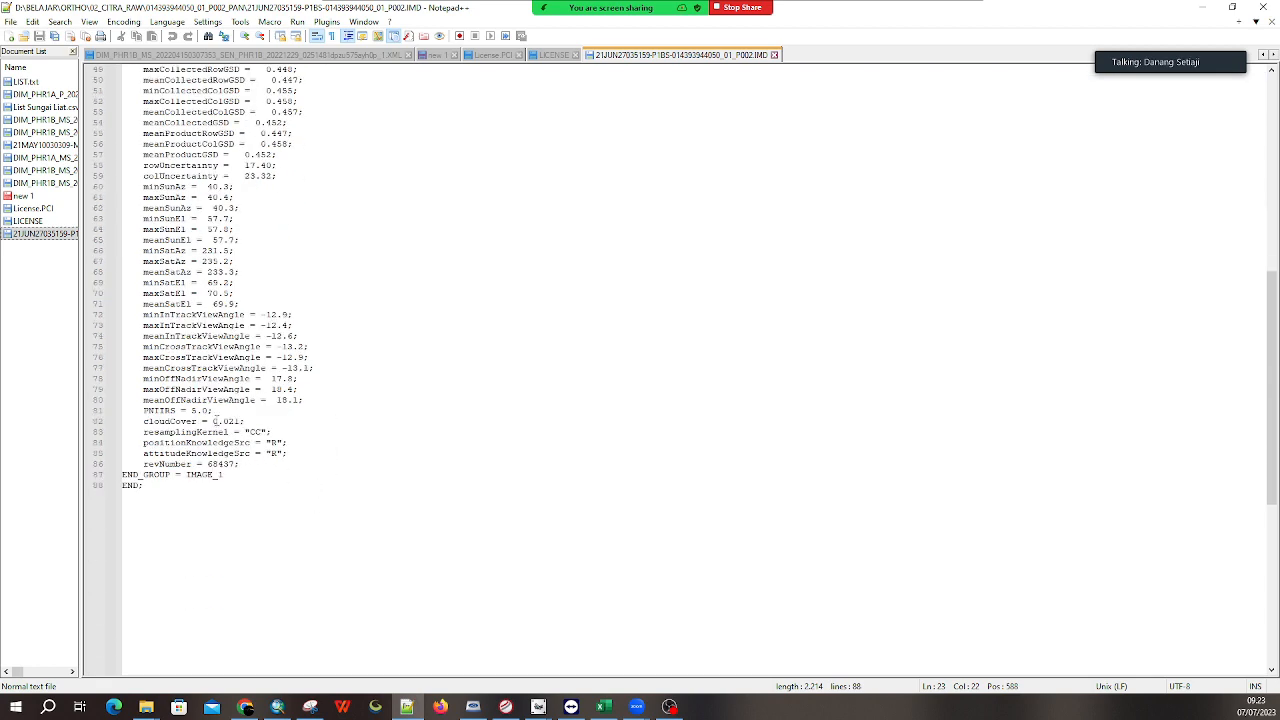
left_click_drag(210, 421, 238, 421)
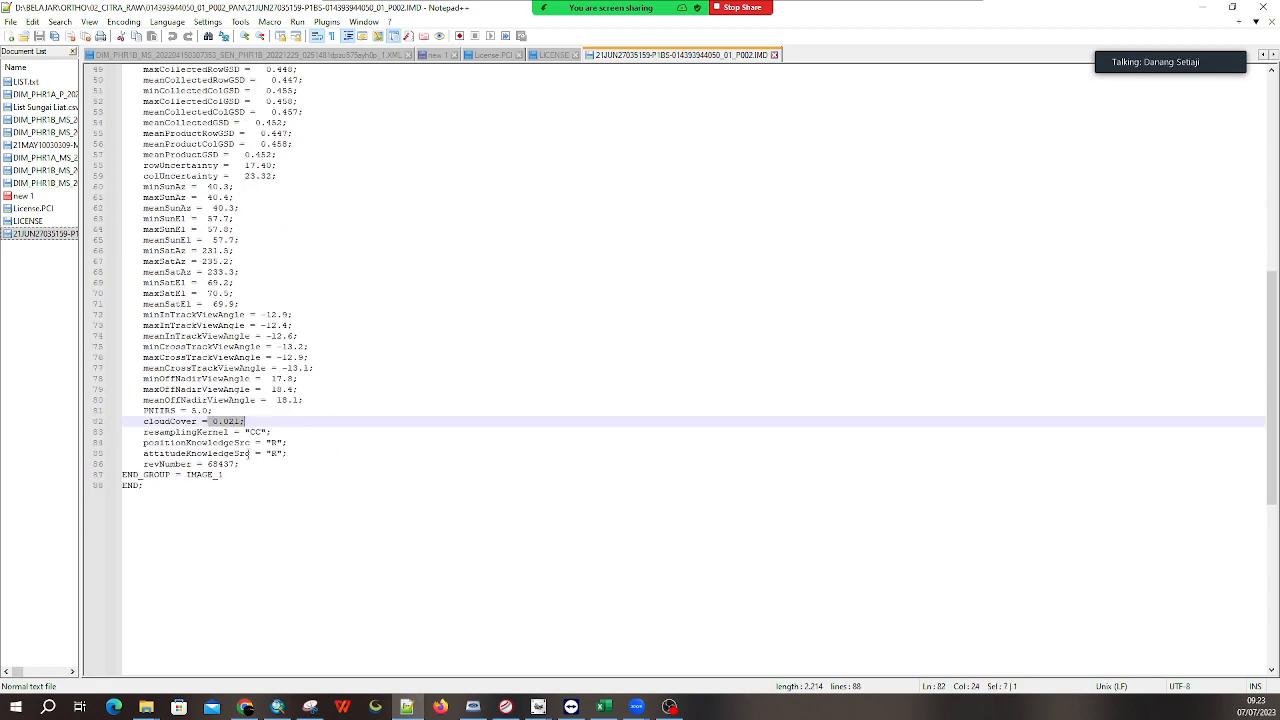
left_click(304, 443)
left_click(331, 398)
left_click(251, 389)
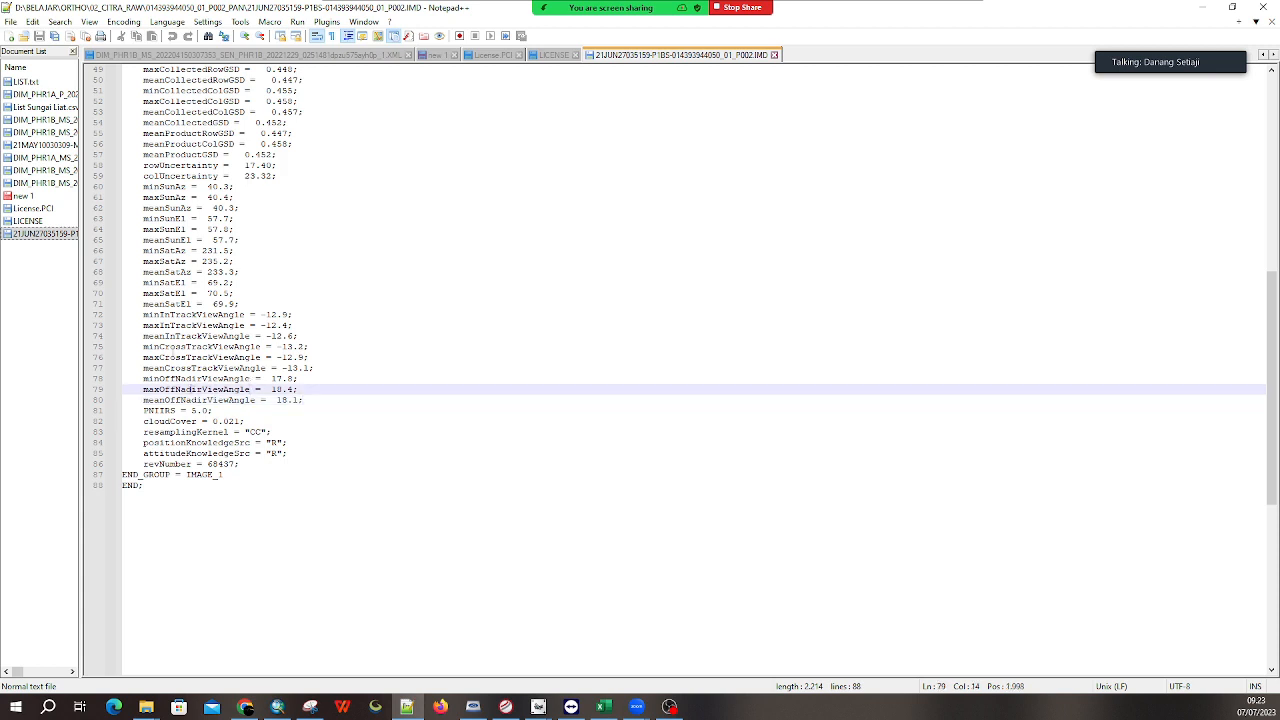
left_click_drag(144, 401, 314, 401)
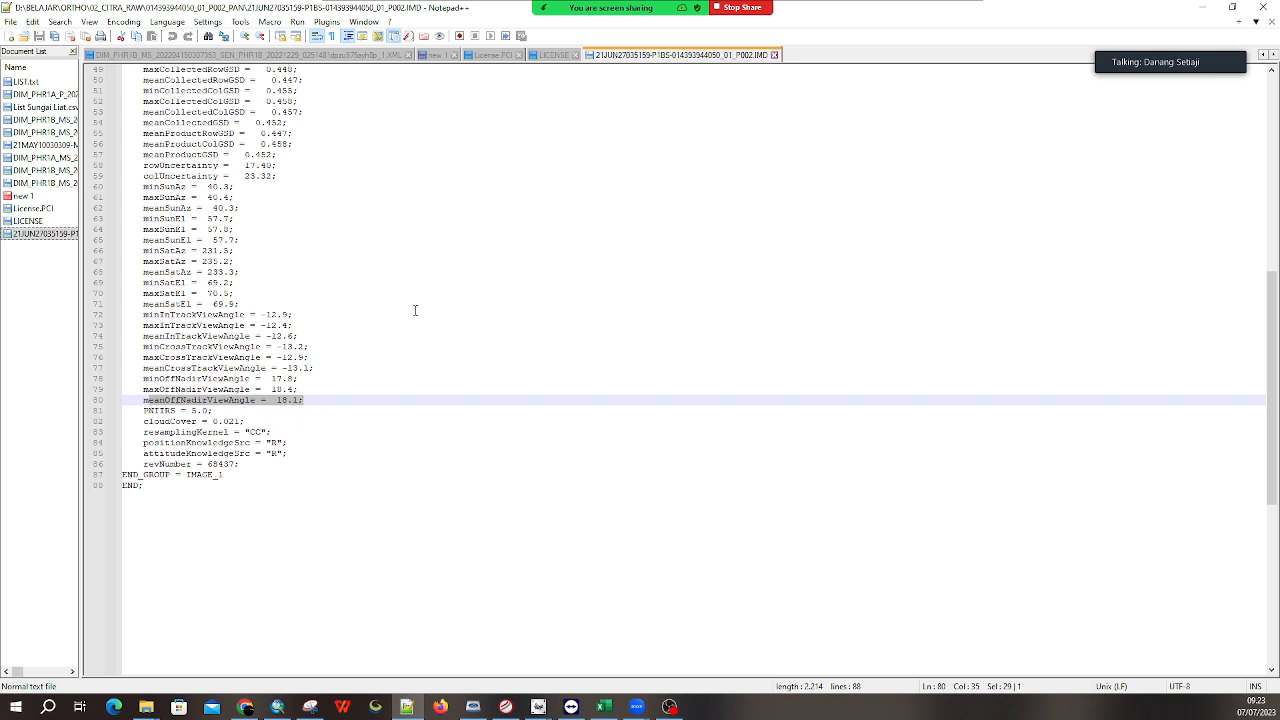
left_click(1202, 7)
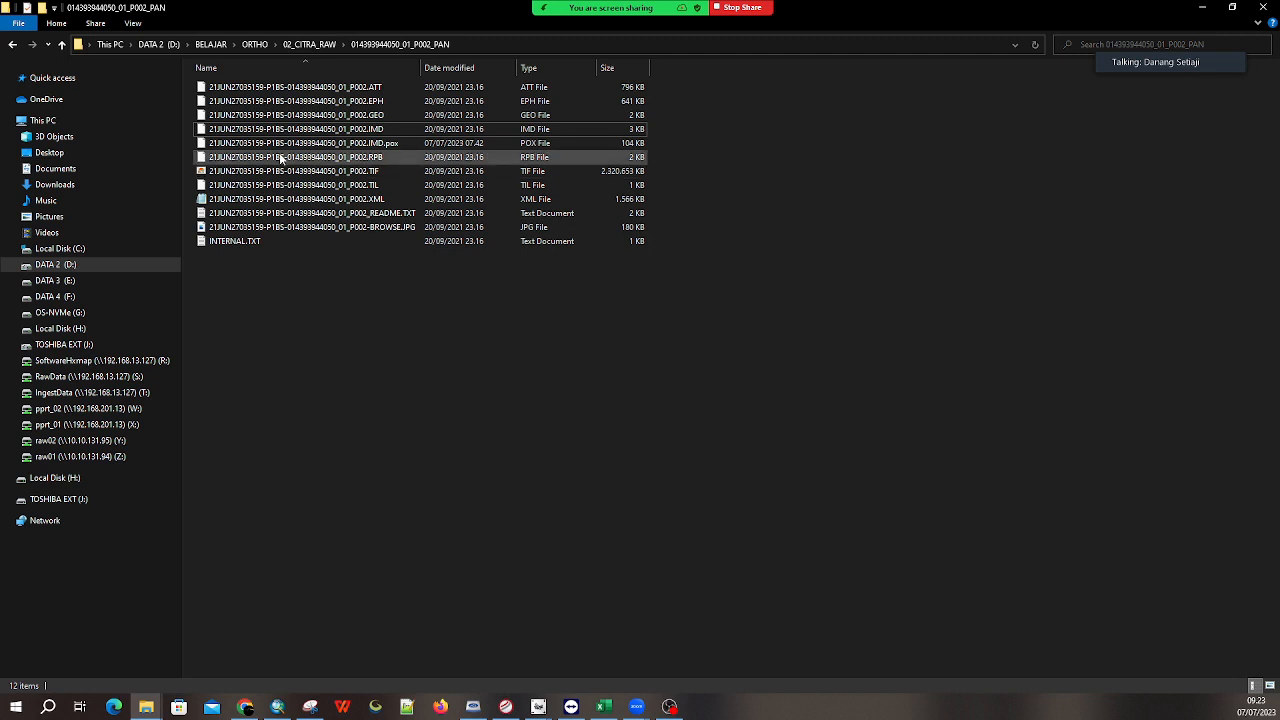
Open the panchromatic image's RPB file in Notepad++, examine its offsets, scales and RPC coefficients, and close the editor
left_click(281, 158)
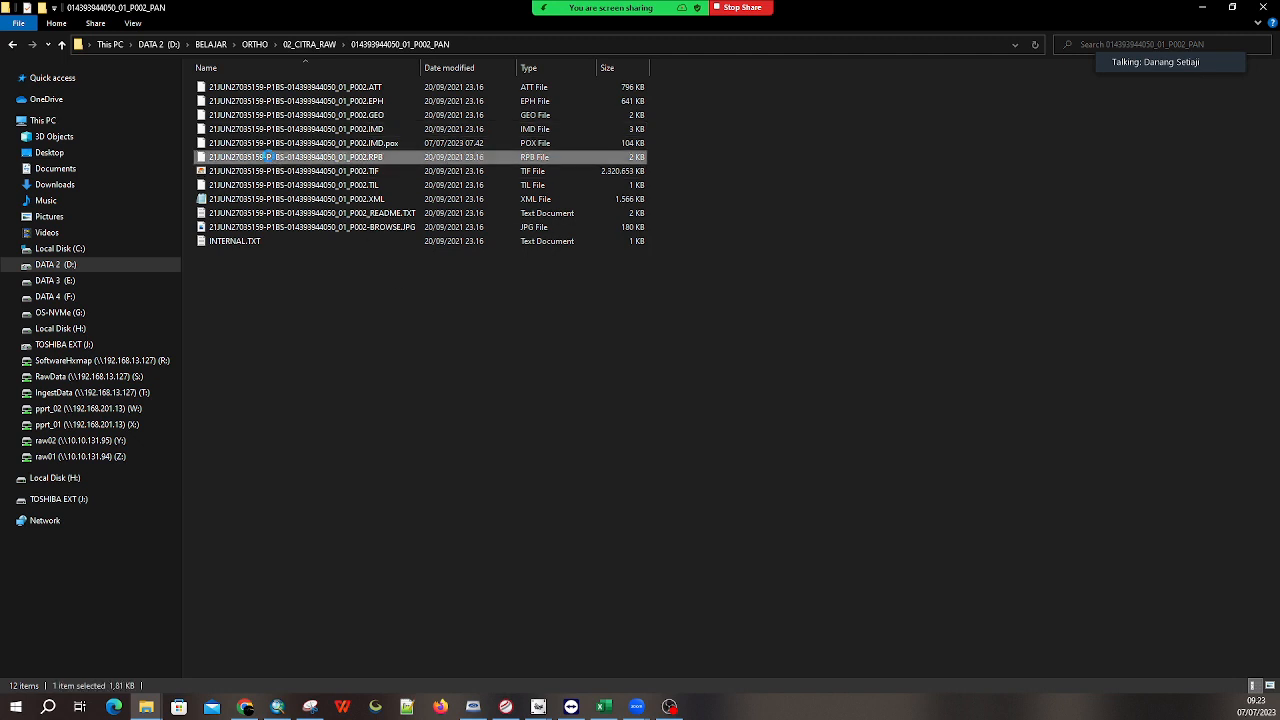
right_click(268, 158)
left_click(420, 234)
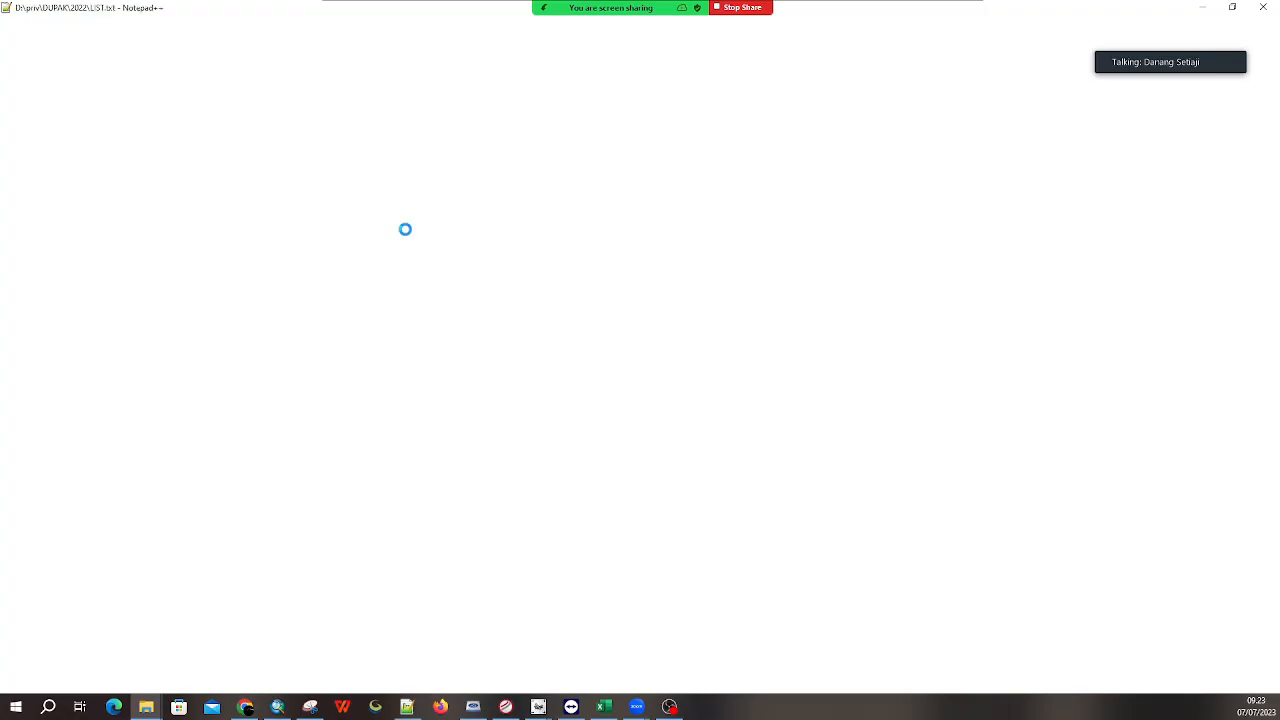
left_click(270, 255)
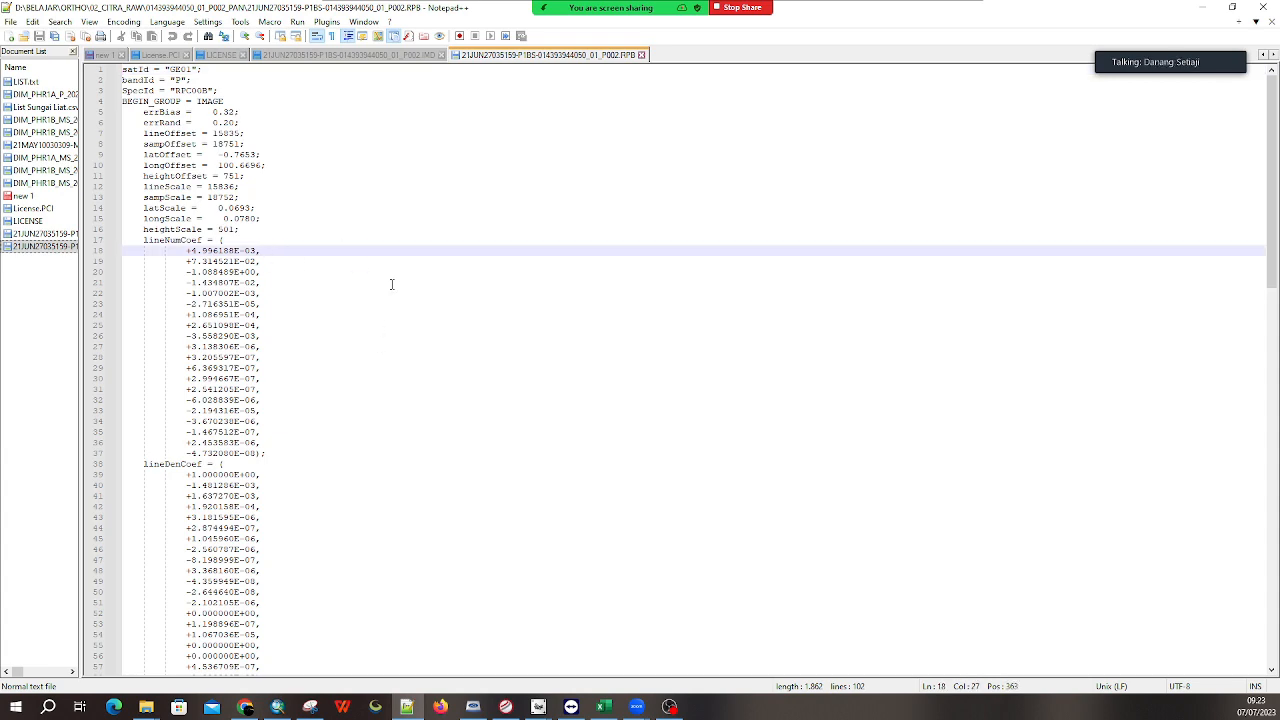
scroll(363, 391, "down", 20)
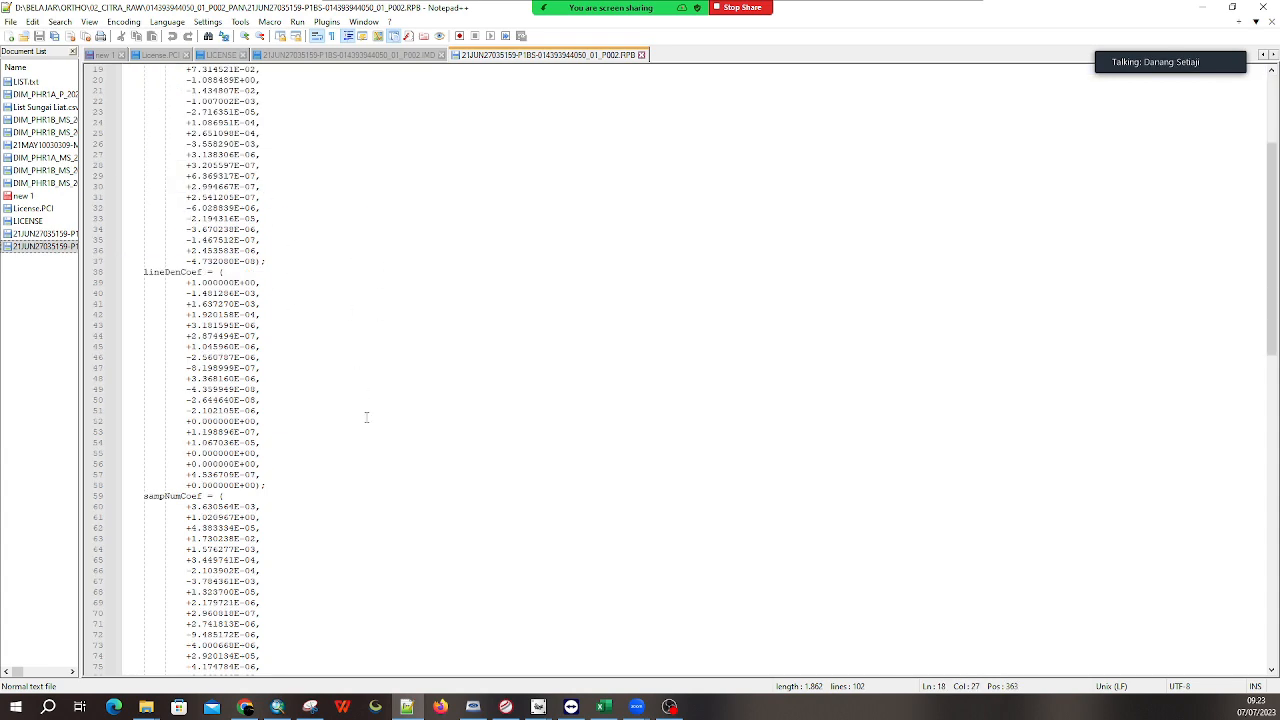
scroll(385, 470, "up", 20)
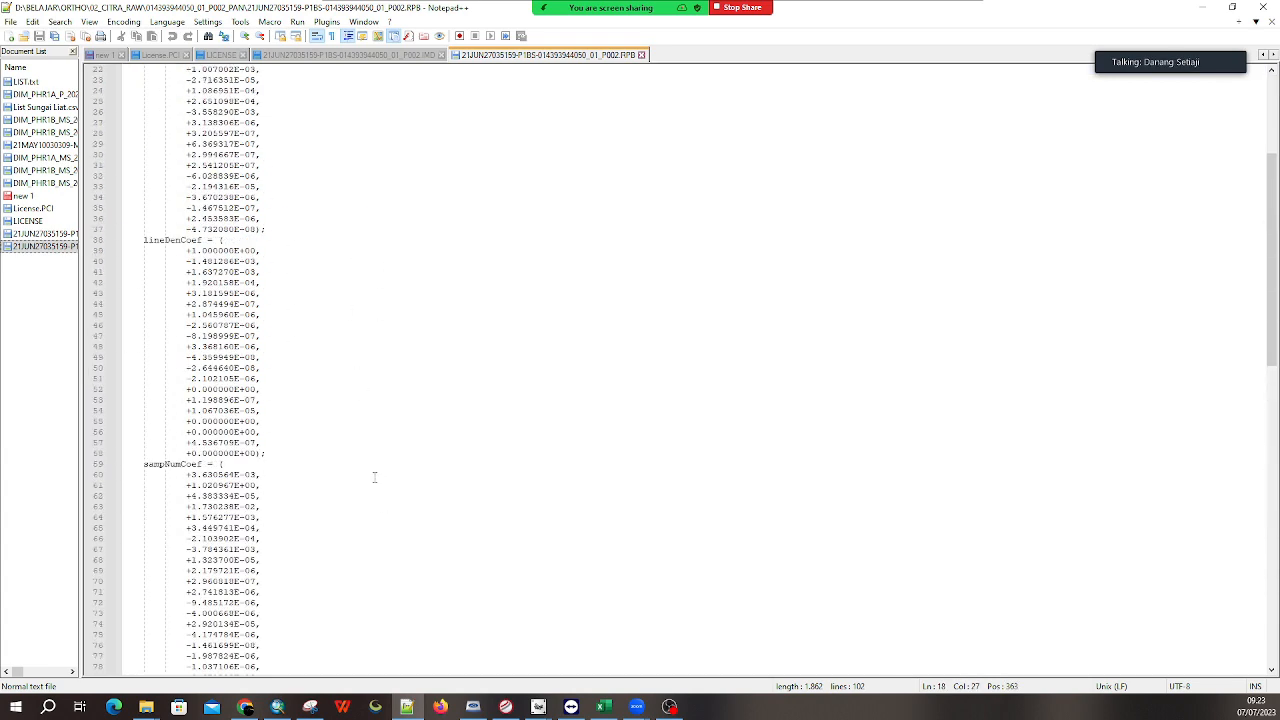
left_click(290, 209)
left_click(1264, 7)
left_click(560, 376)
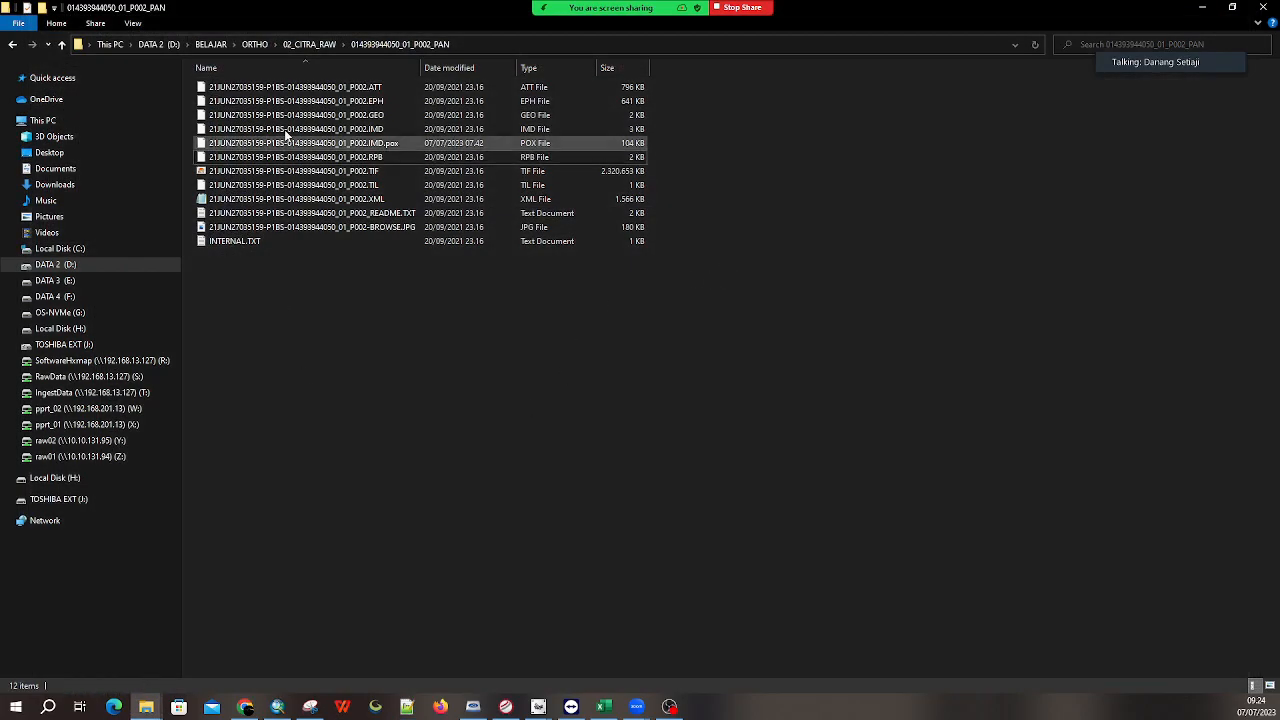
Switch to the Ortho 2023 project in OrthoEngine and start the Merge/Pansharp Multispectral Image tool
left_click(538, 707)
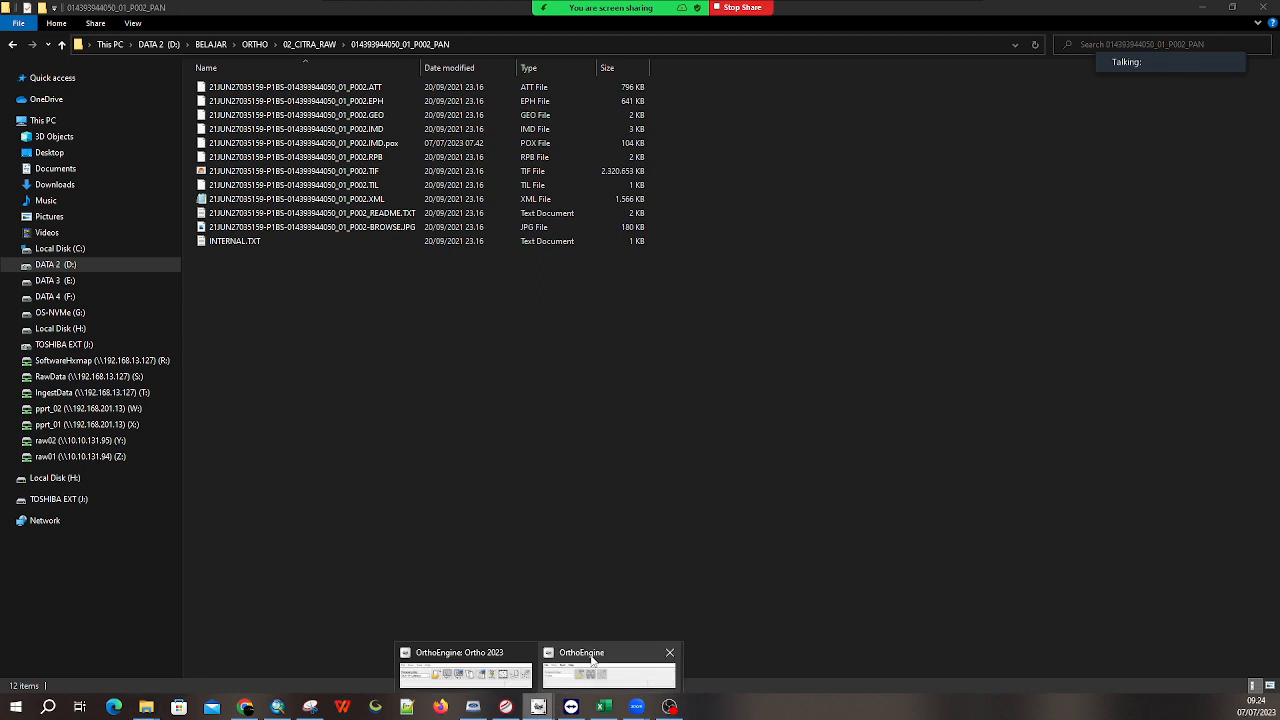
left_click(415, 684)
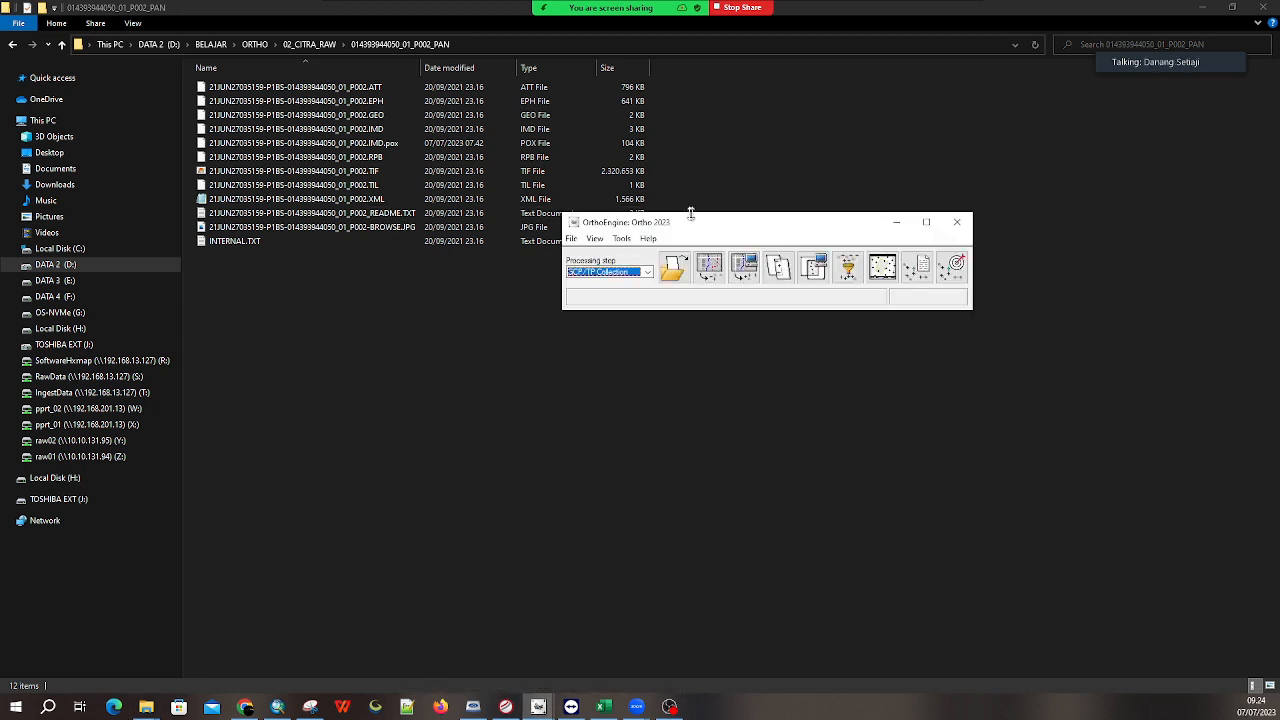
left_click_drag(694, 227, 614, 273)
left_click(539, 276)
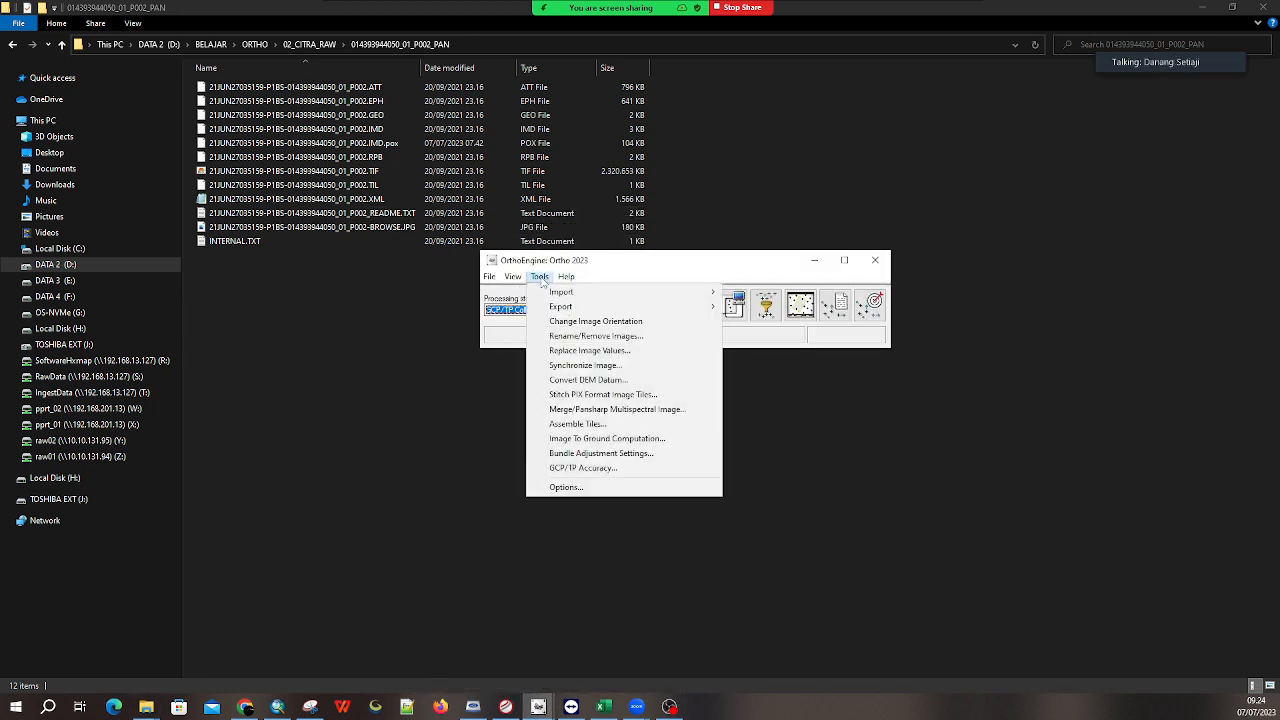
left_click(618, 410)
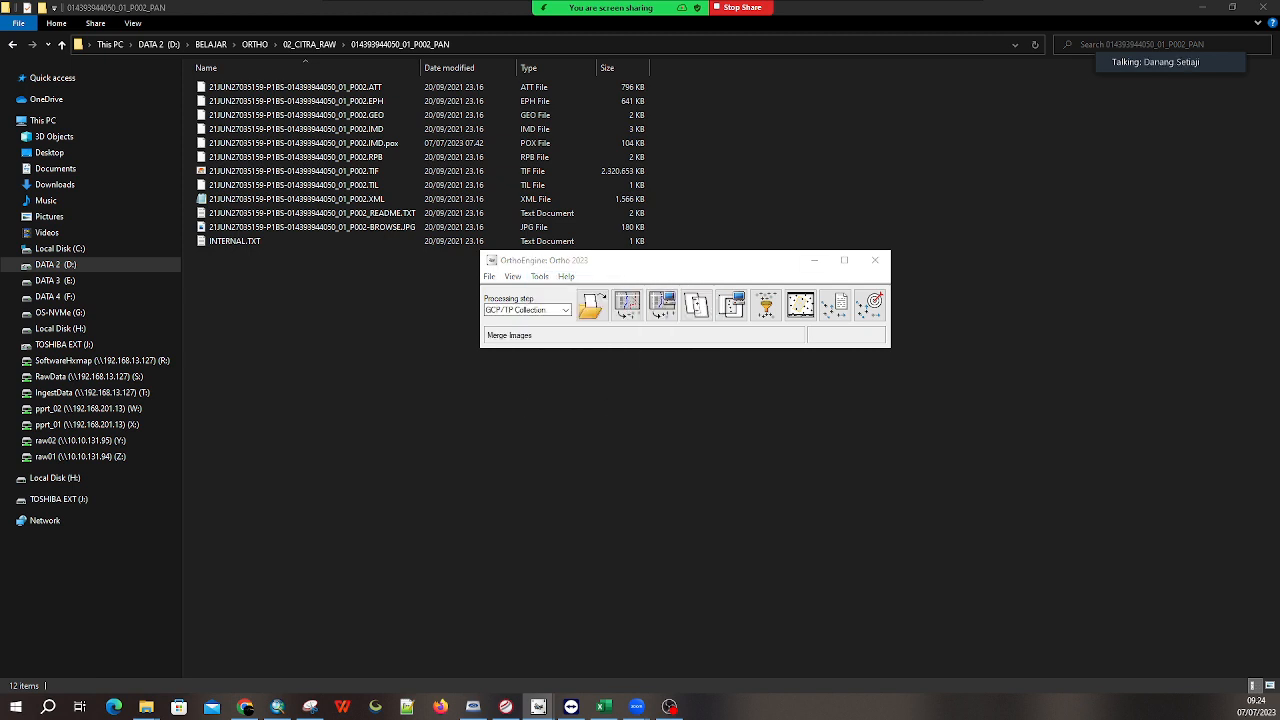
left_click_drag(740, 400, 572, 393)
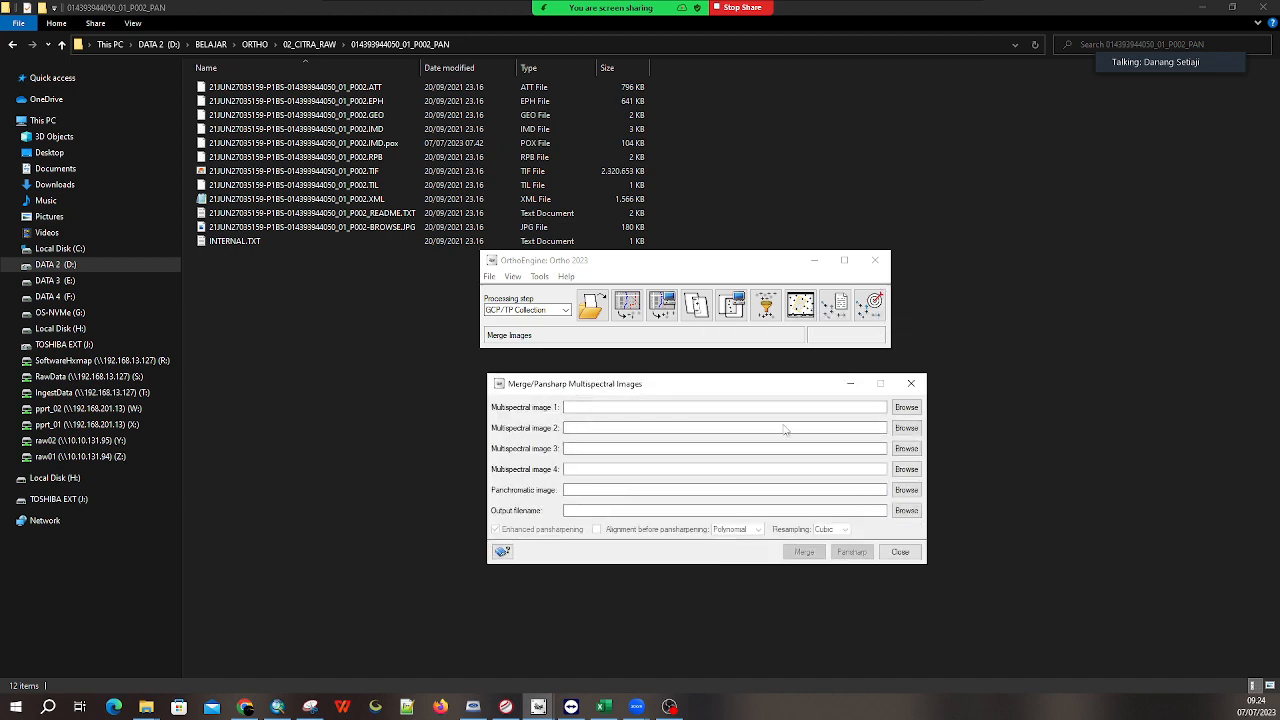
Set multispectral image 1 to the IMD file in the P002_MUL folder
left_click(908, 409)
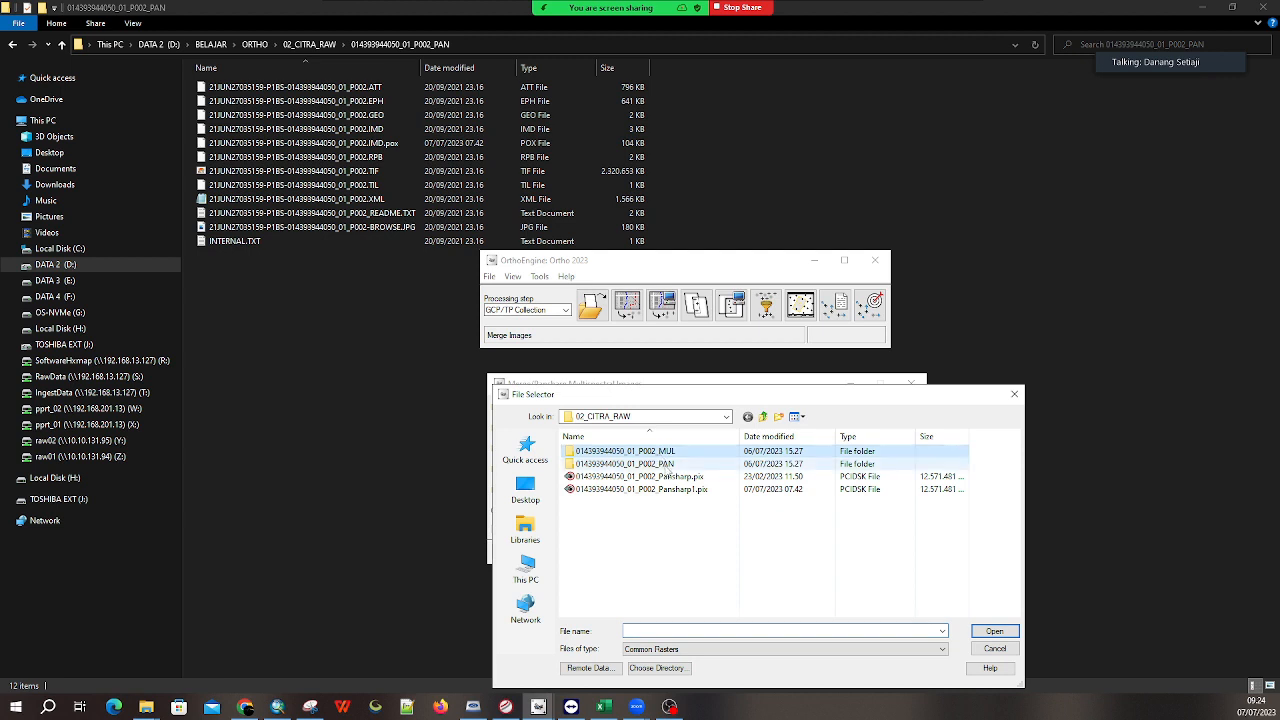
double_click(715, 451)
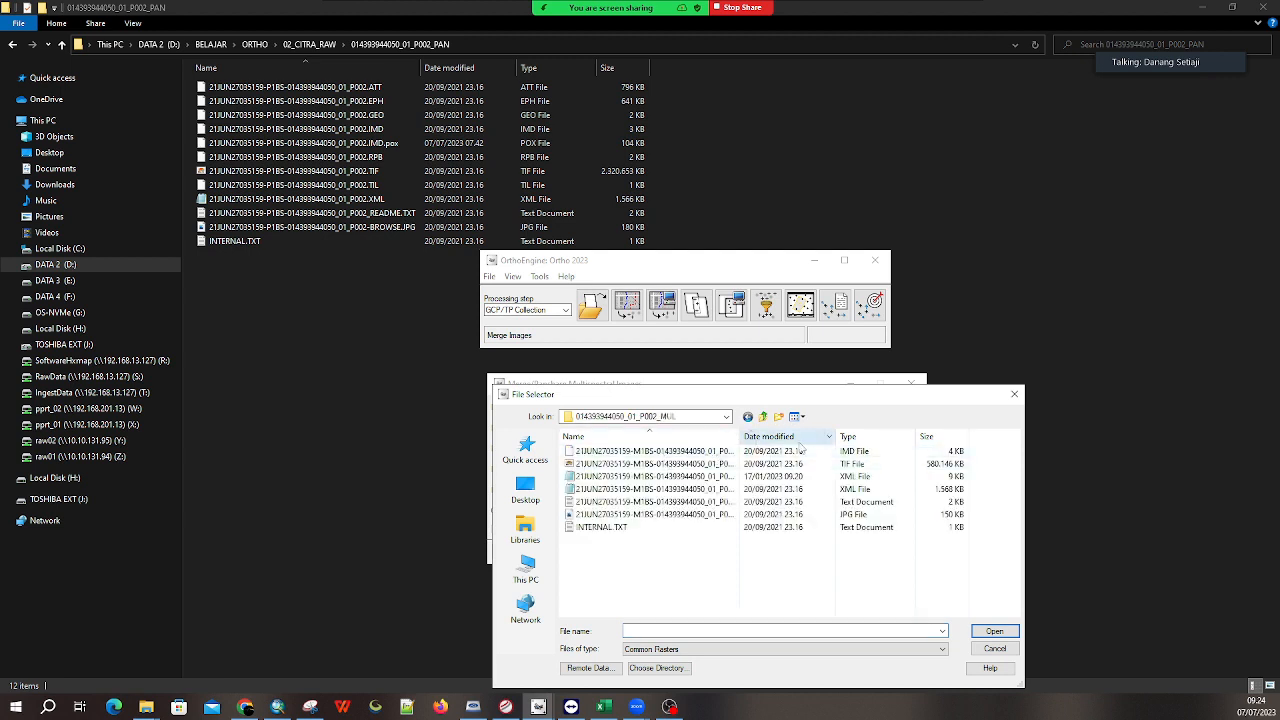
left_click(581, 455)
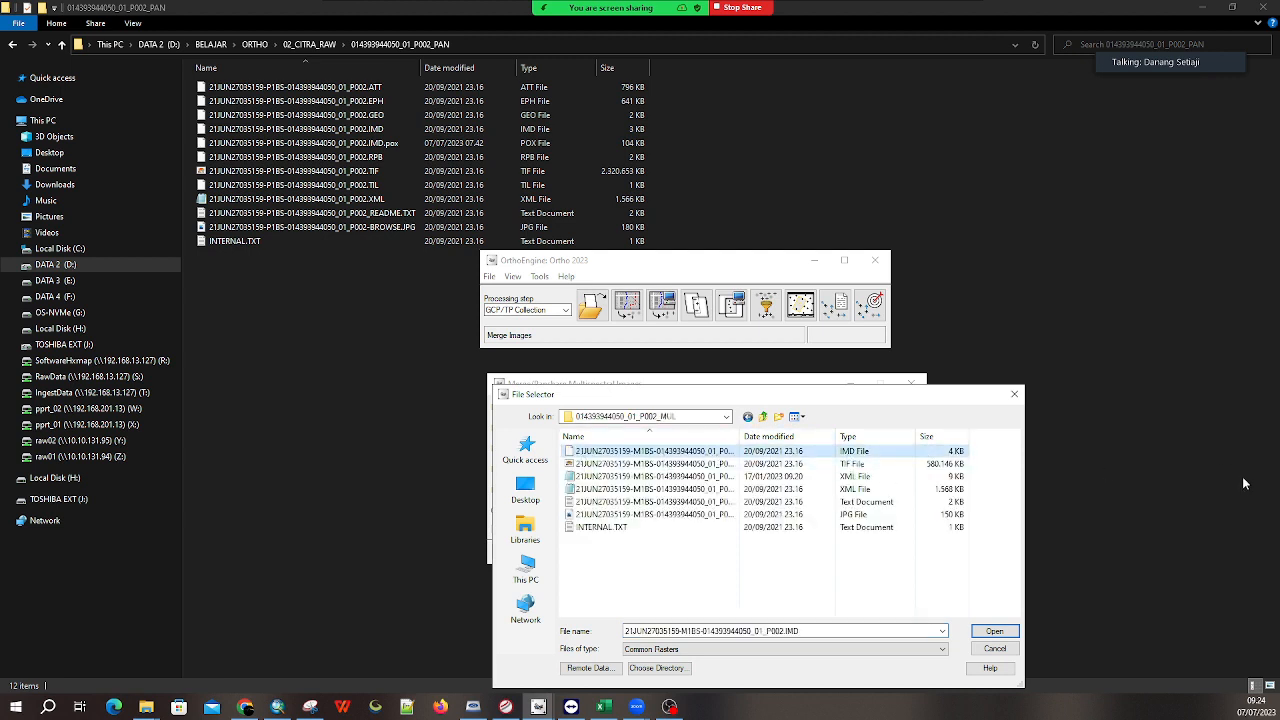
double_click(684, 453)
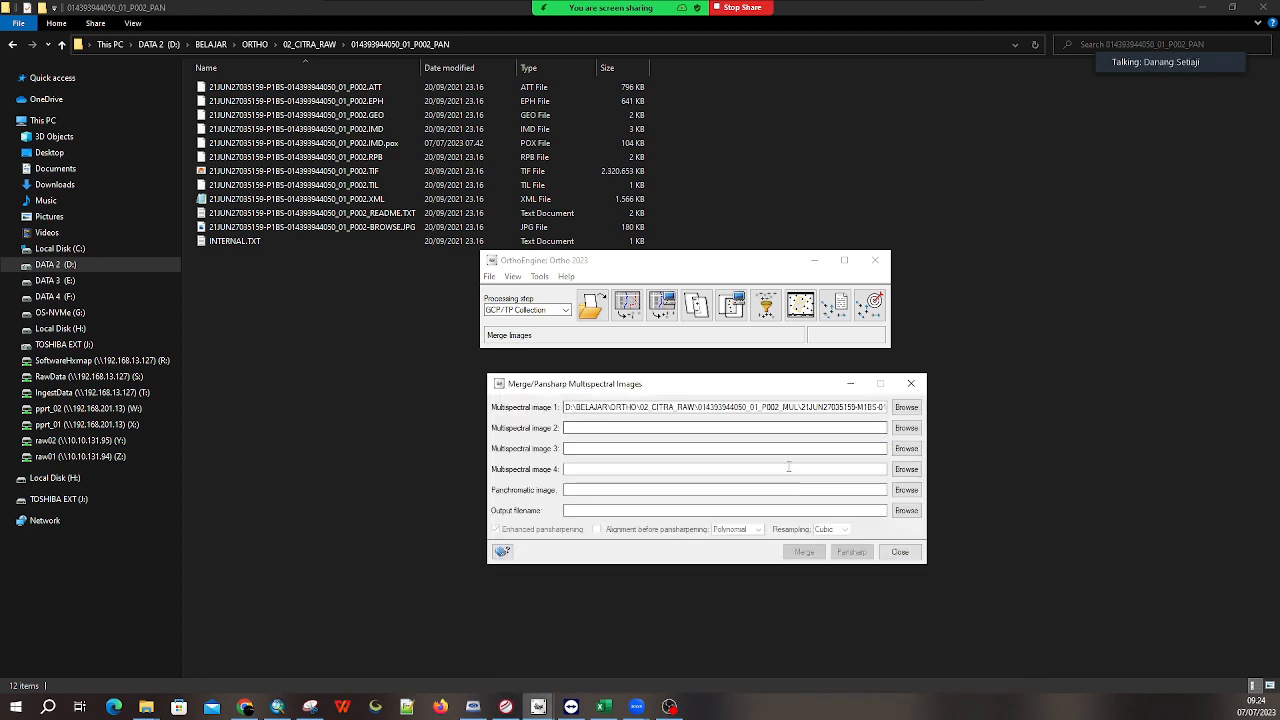
Set the panchromatic image to the IMD file in the P002_PAN folder
left_click(906, 489)
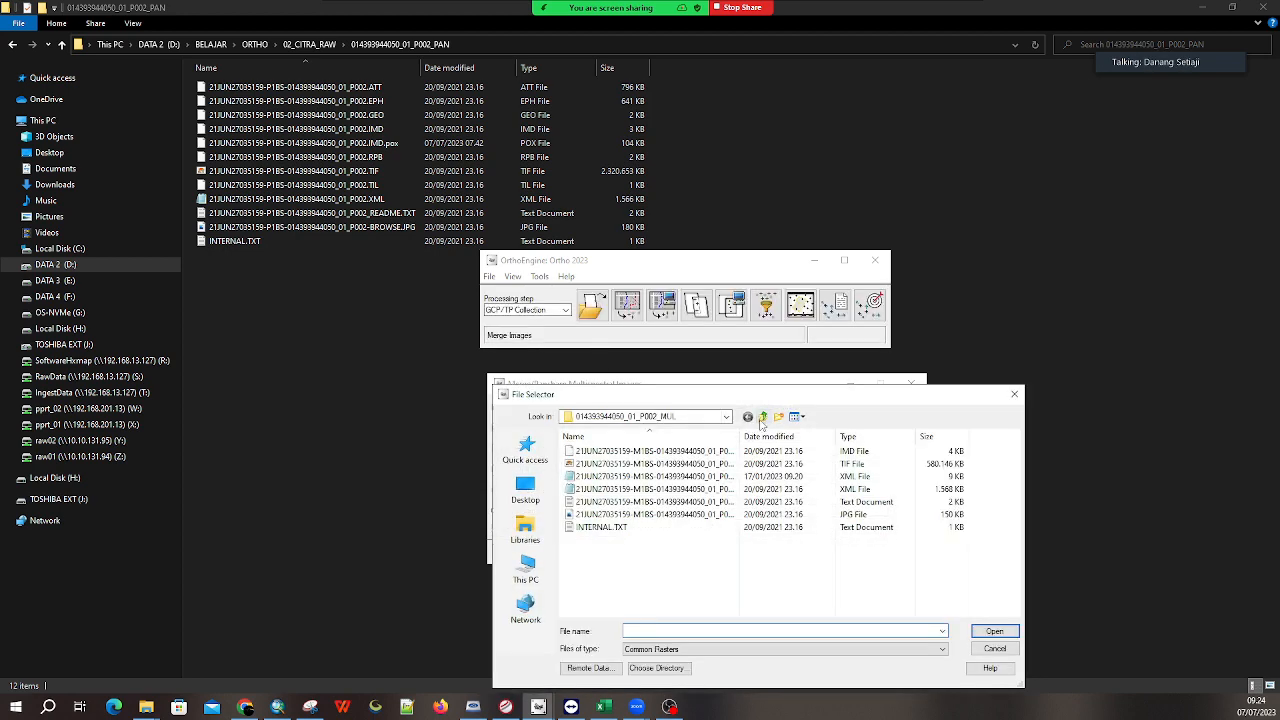
left_click(762, 416)
double_click(580, 463)
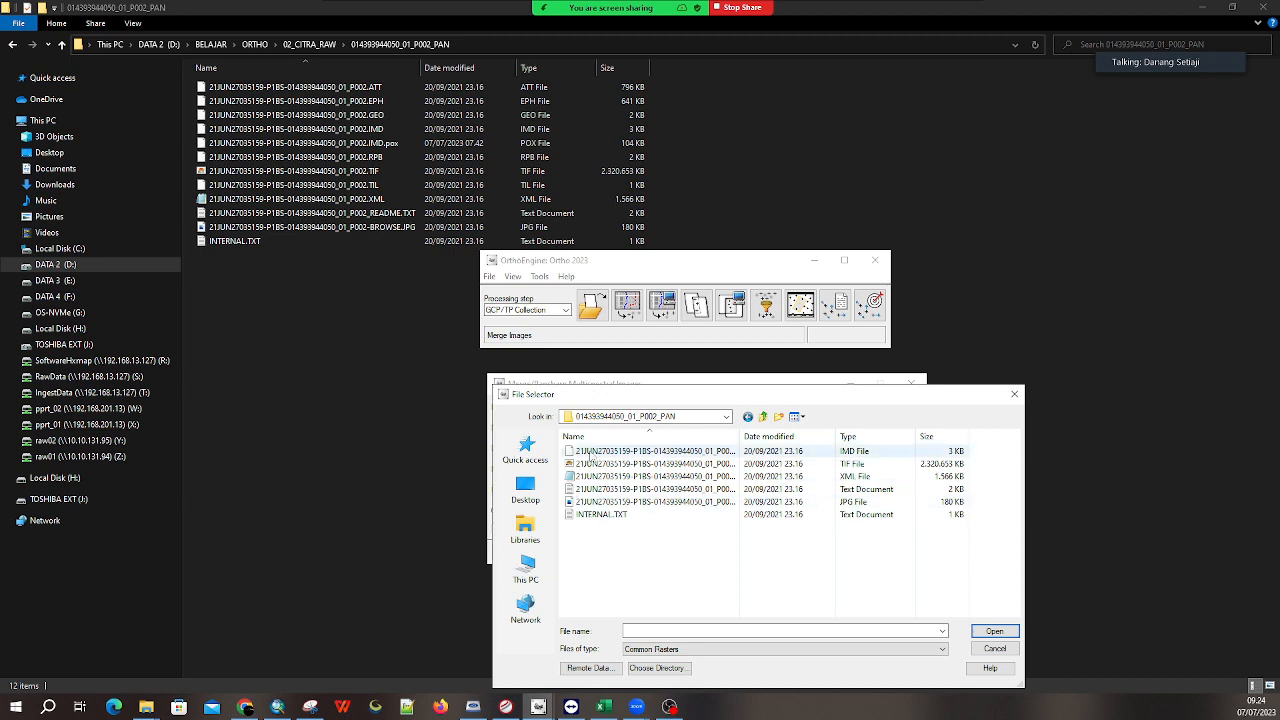
double_click(578, 453)
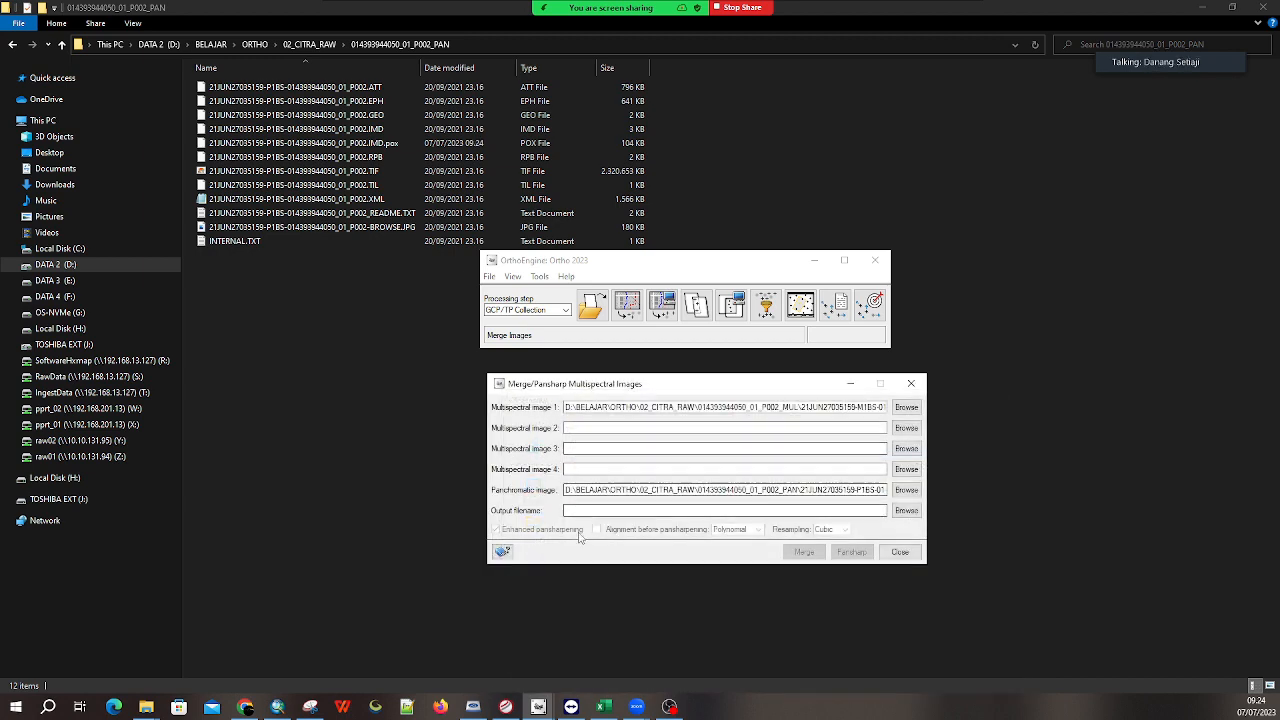
Set the output to a PCIDSK file in 02_CITRA_RAW, based on the existing P002_Pansharp.pix name with "_contoh" appended before the extension
left_click(906, 510)
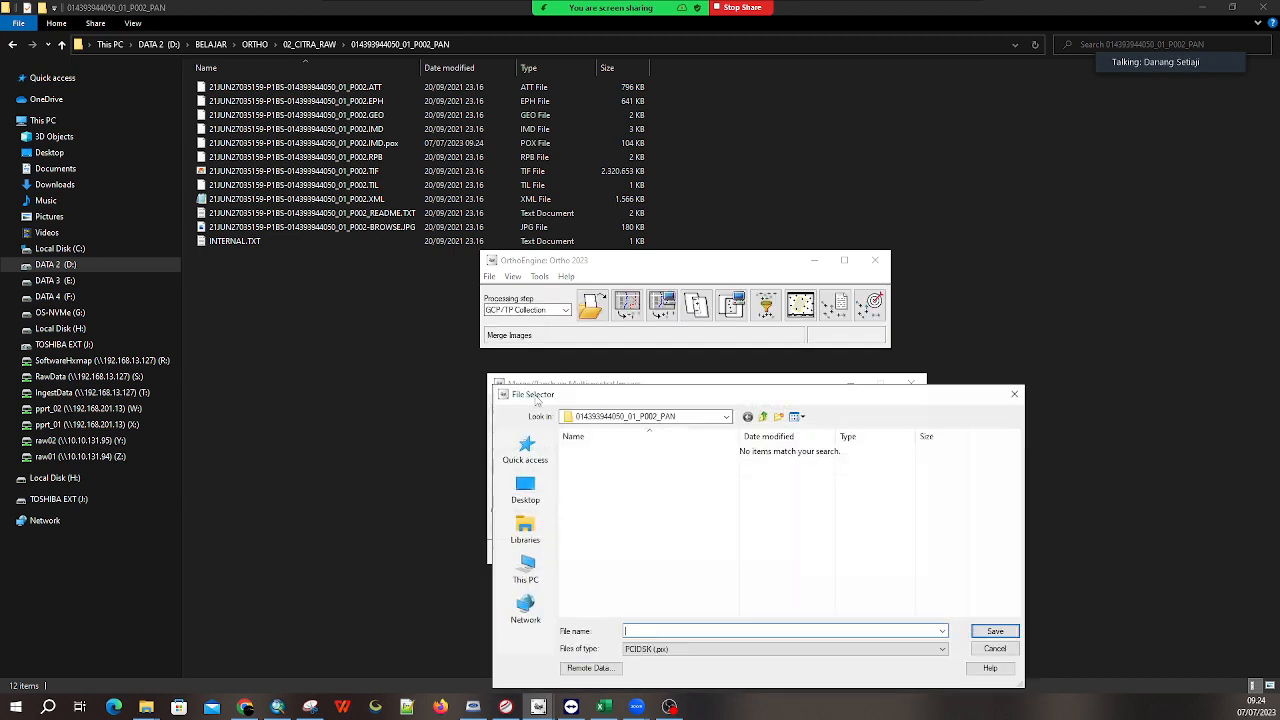
left_click(762, 416)
left_click(690, 477)
double_click(741, 633)
left_click(743, 633)
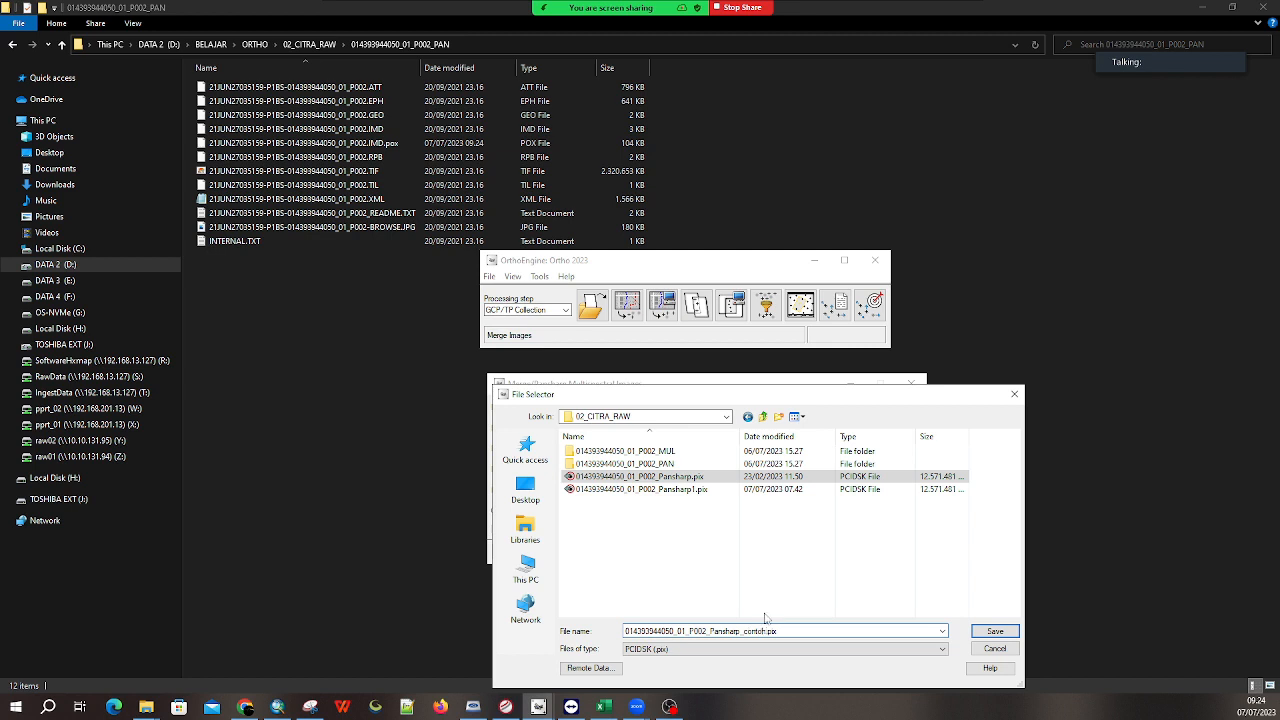
left_click(754, 649)
left_click(754, 649)
left_click(995, 631)
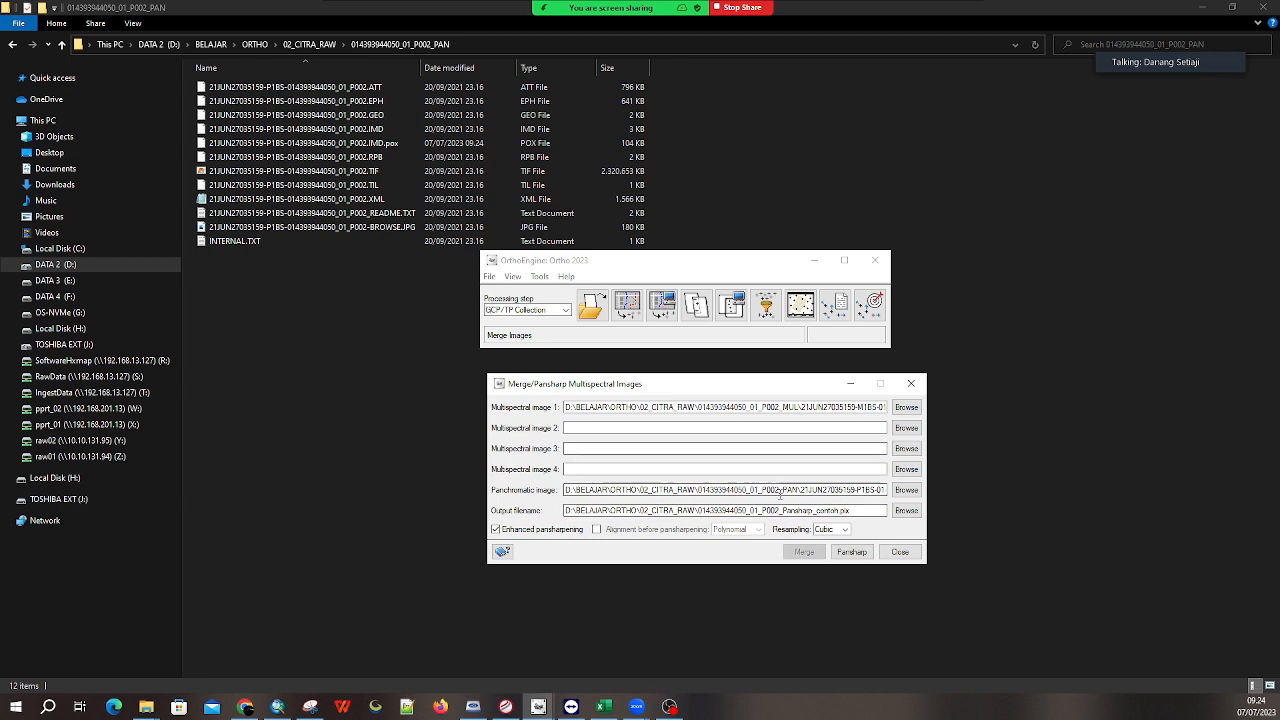
Close the Merge/Pansharp Multispectral Images tool without running the pansharpening
left_click(840, 560)
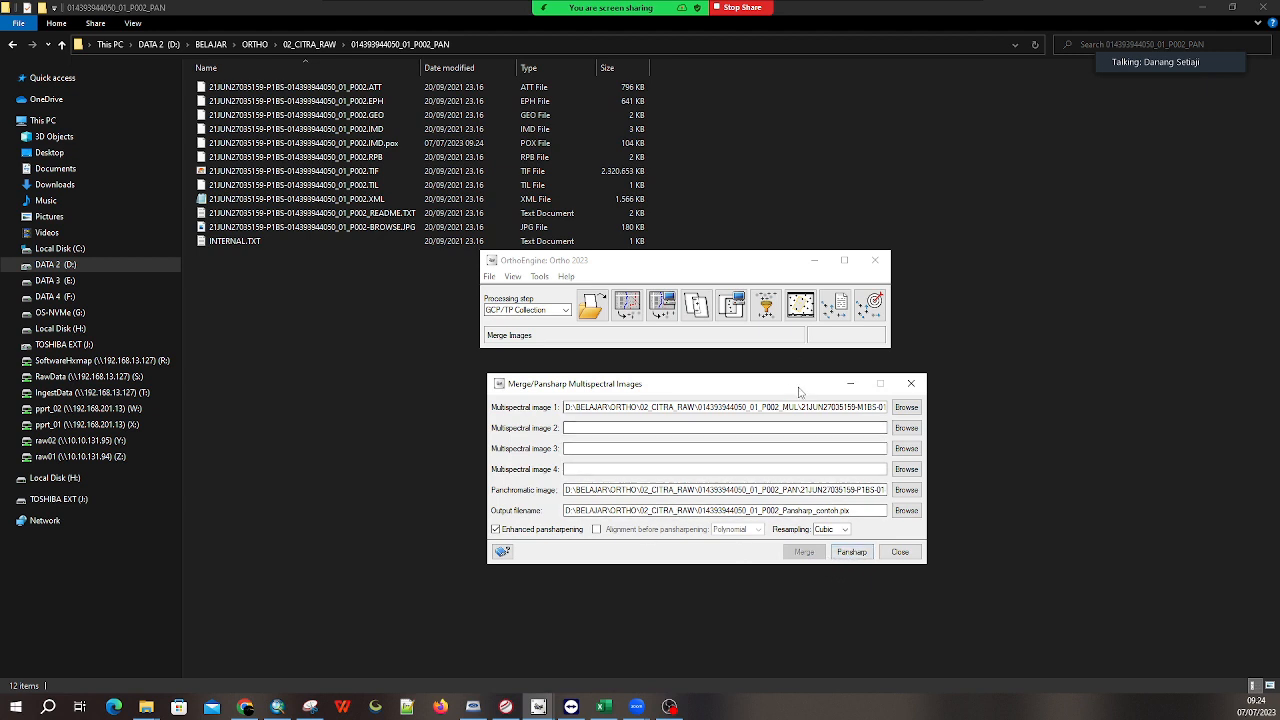
left_click_drag(784, 389, 795, 390)
left_click(910, 553)
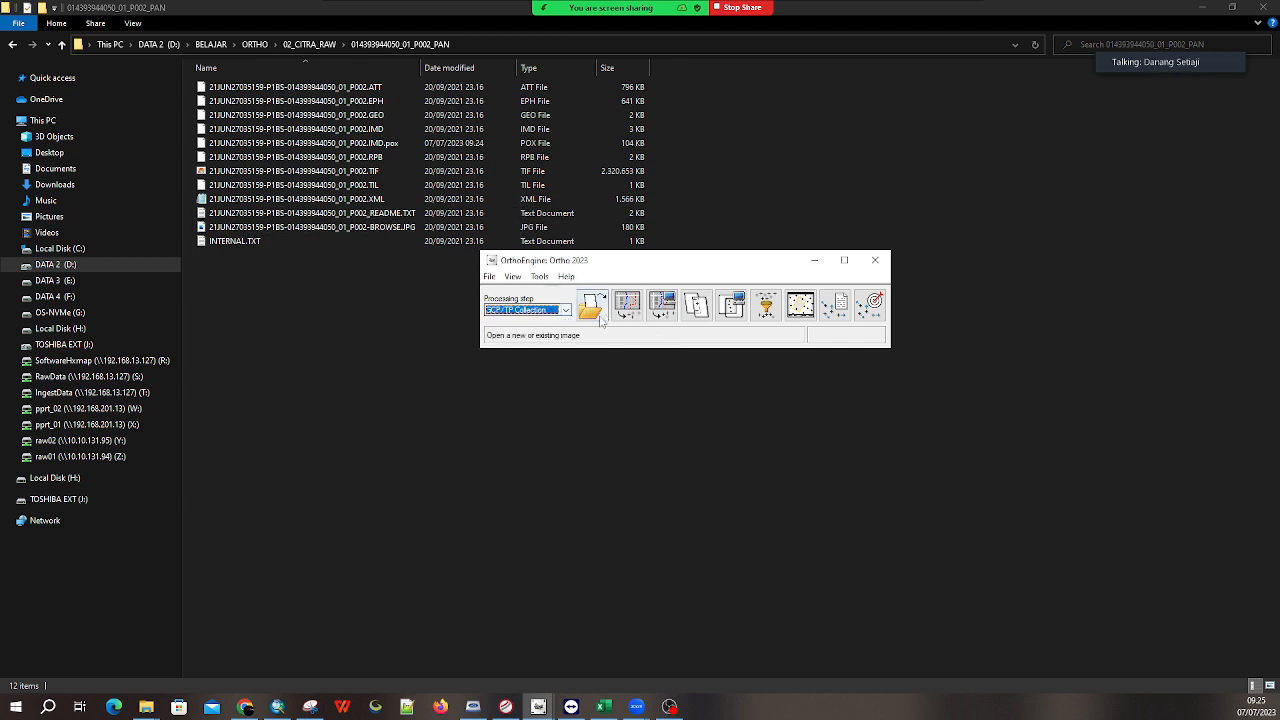
left_click(594, 312)
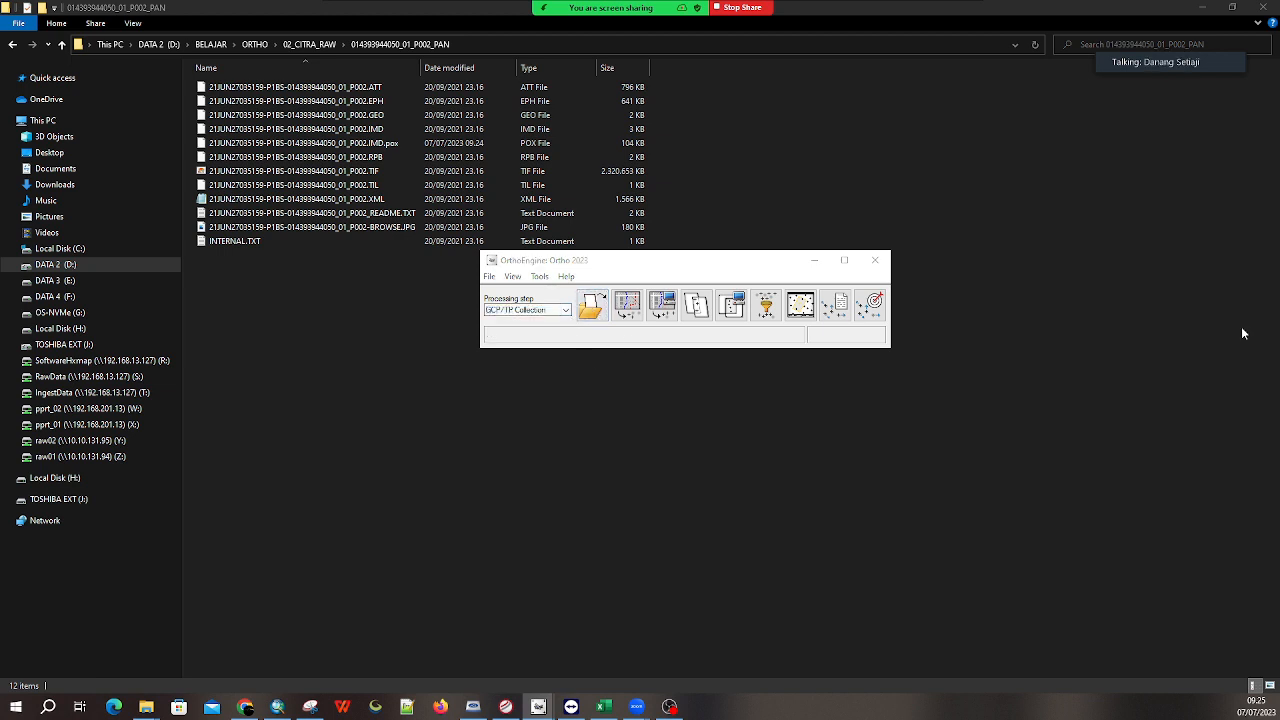
left_click(703, 433)
left_click(592, 306)
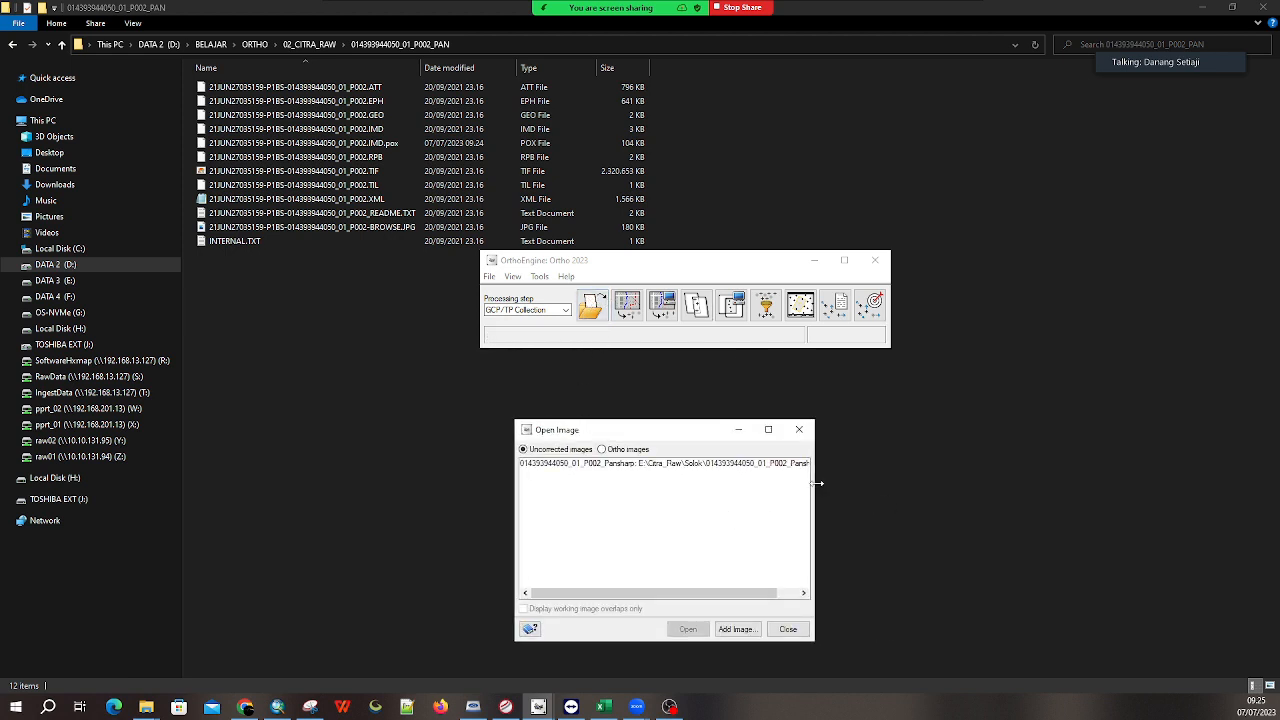
left_click_drag(822, 482, 973, 490)
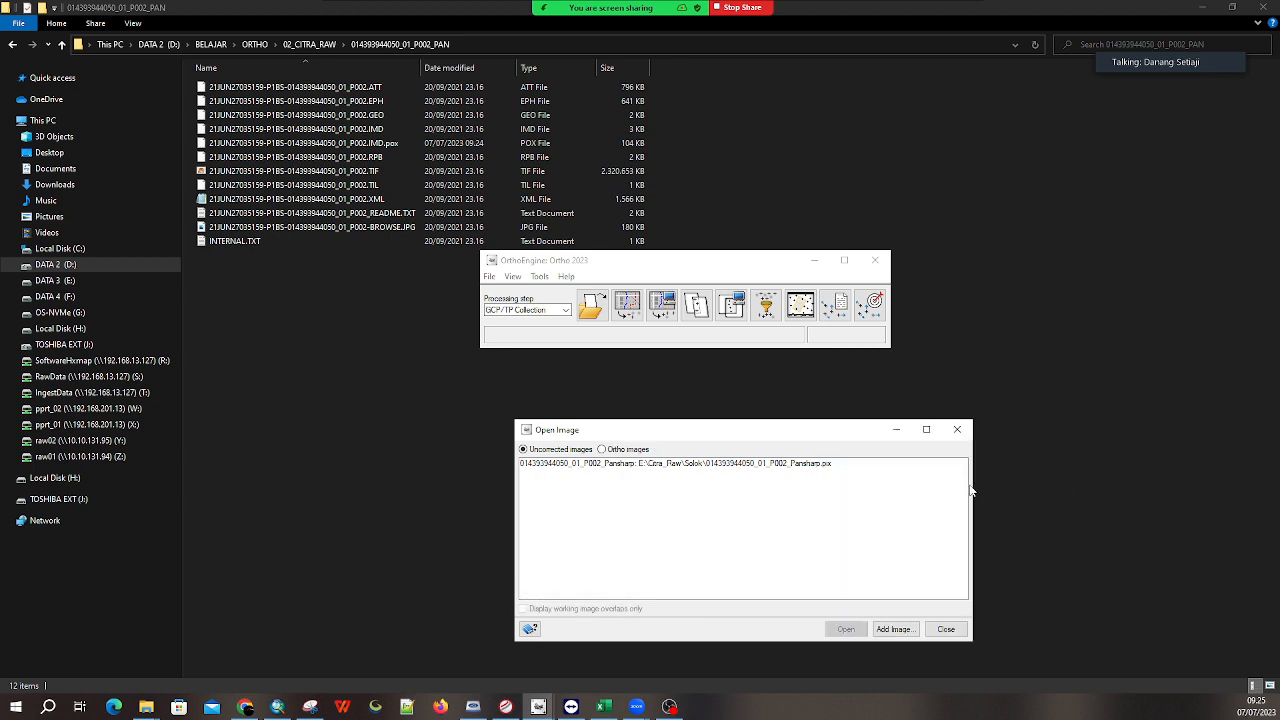
left_click(728, 468)
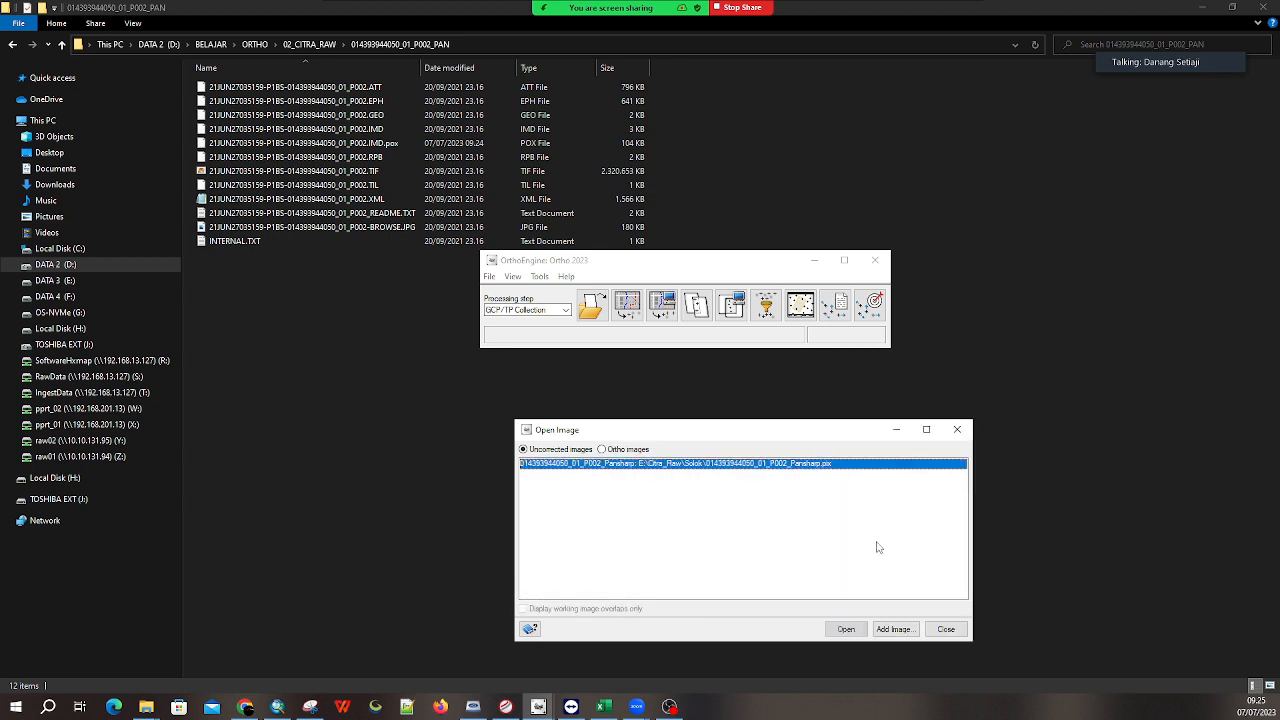
left_click(845, 632)
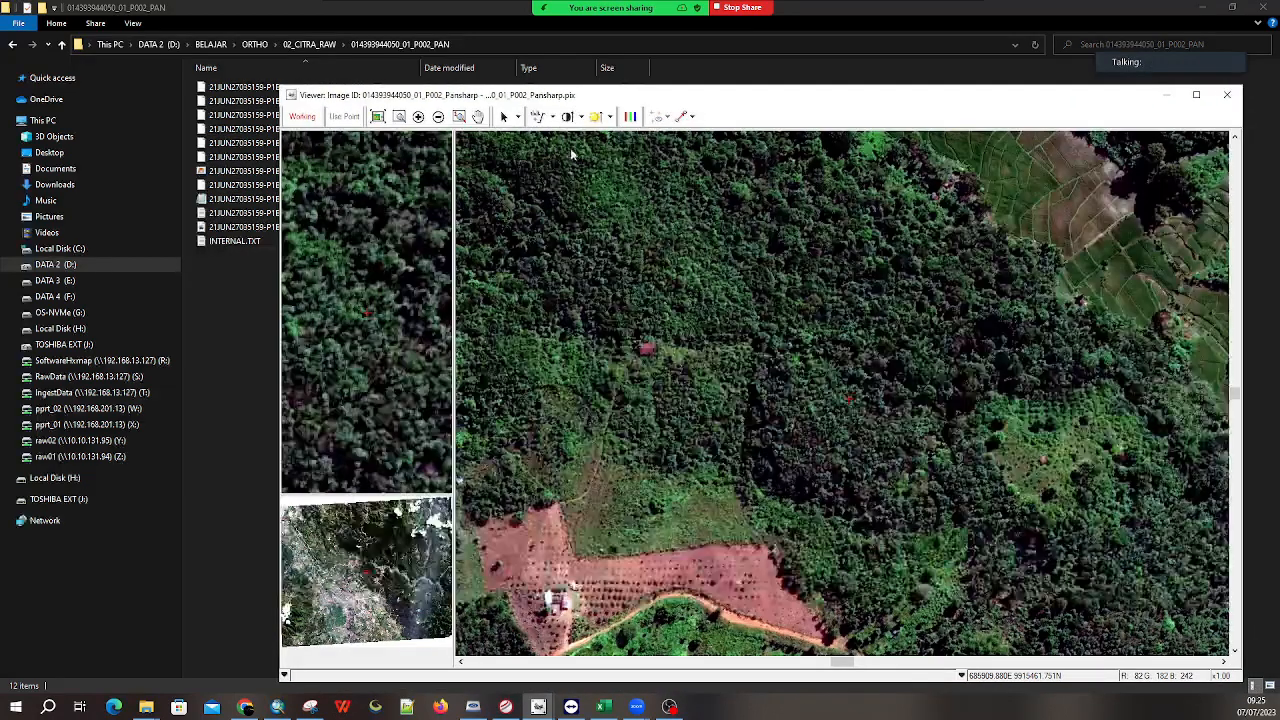
left_click(378, 116)
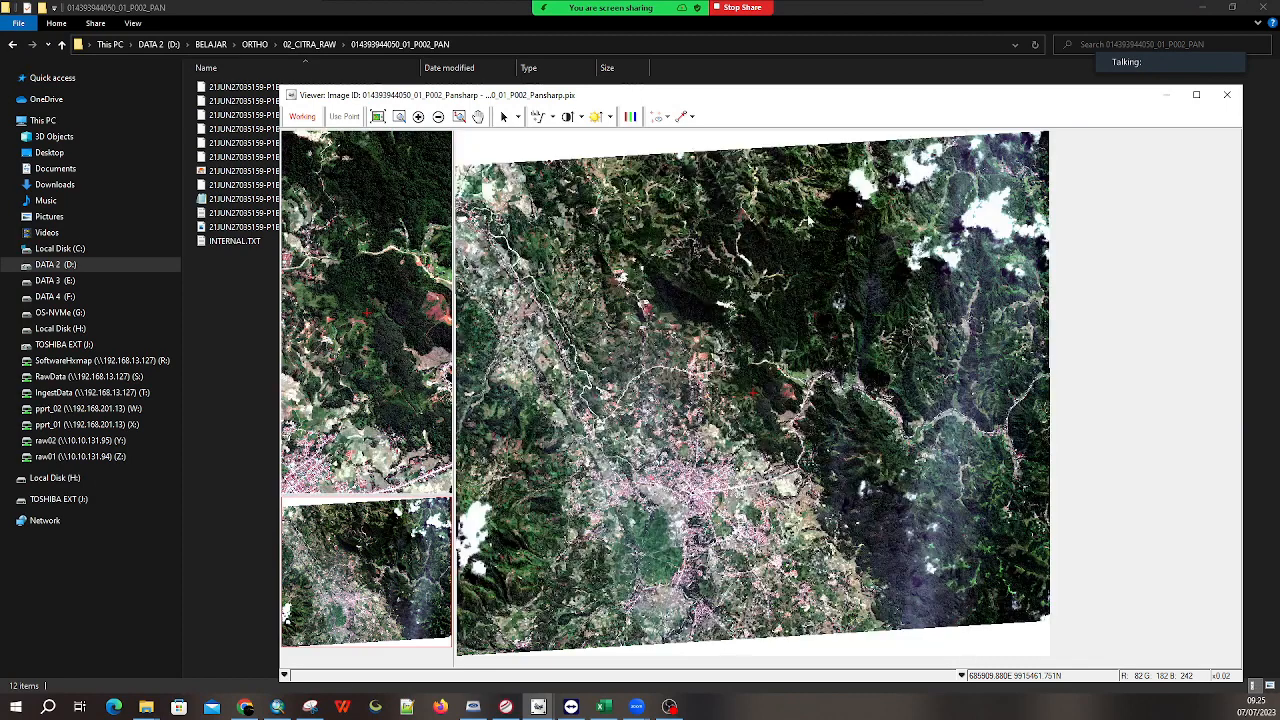
left_click(1228, 96)
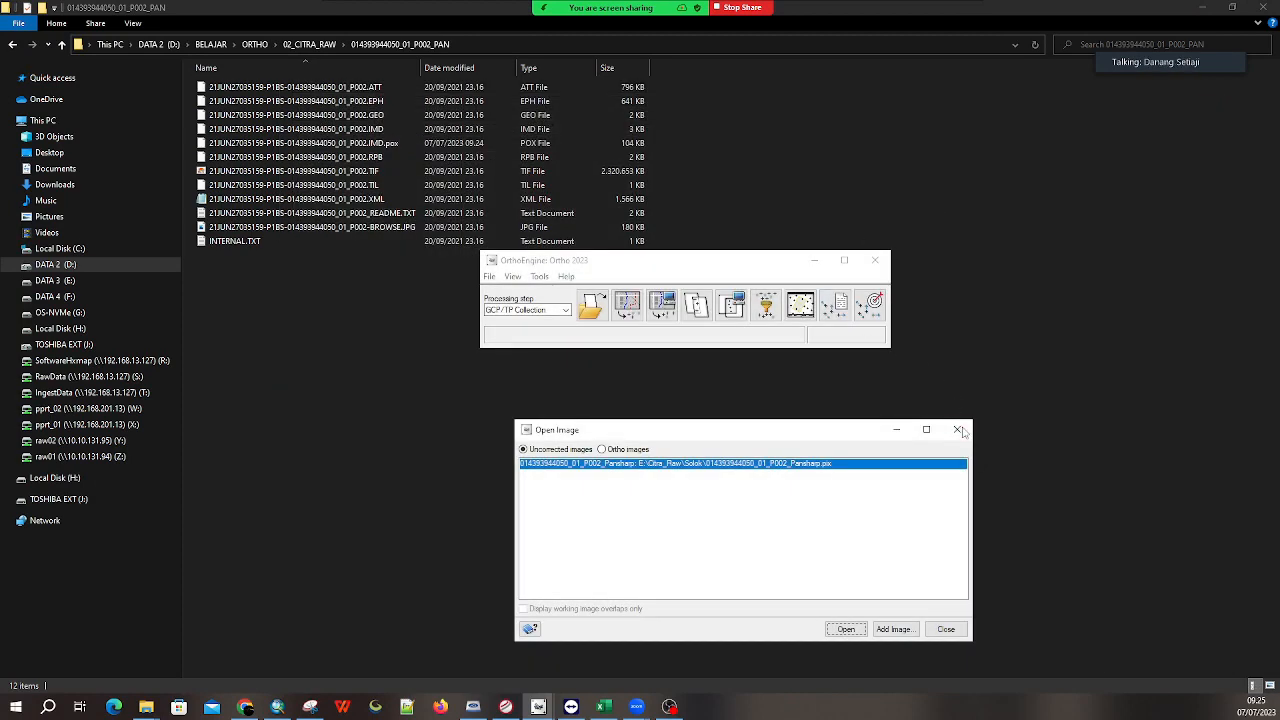
left_click(965, 429)
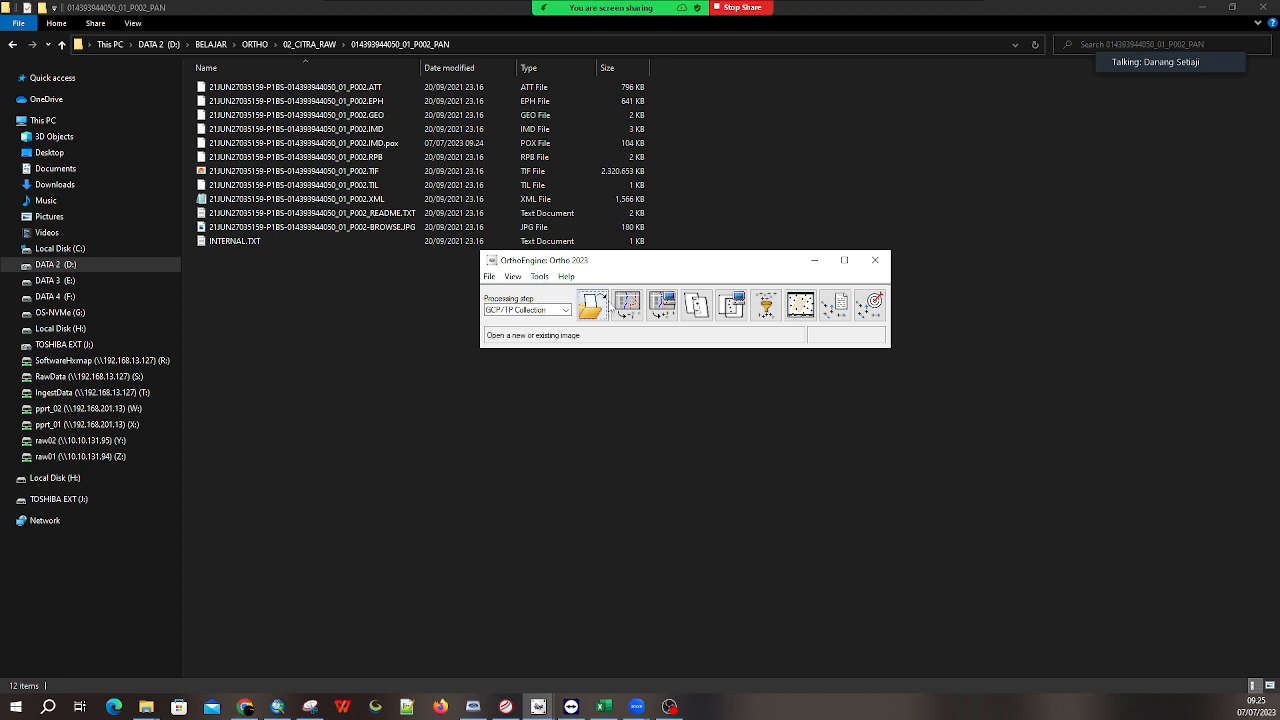
Change the processing step to Ortho Generation and open the ortho generation scheduling dialog
left_click(536, 312)
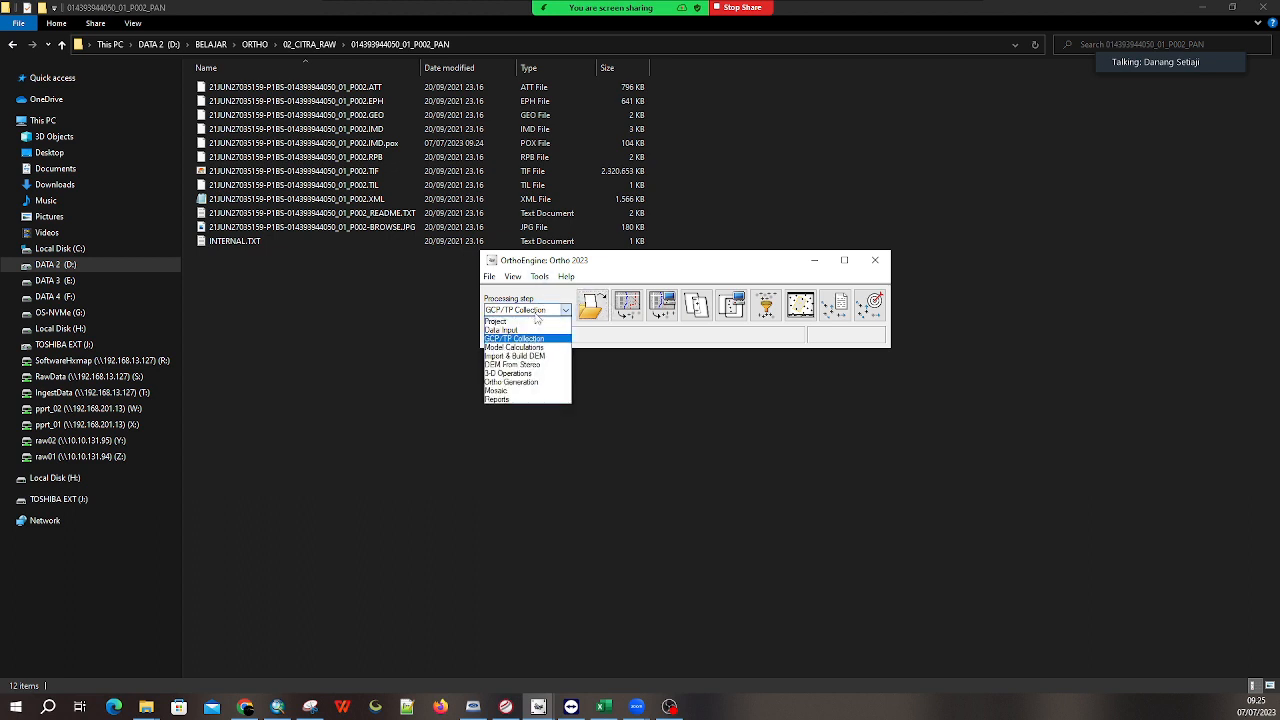
left_click(744, 280)
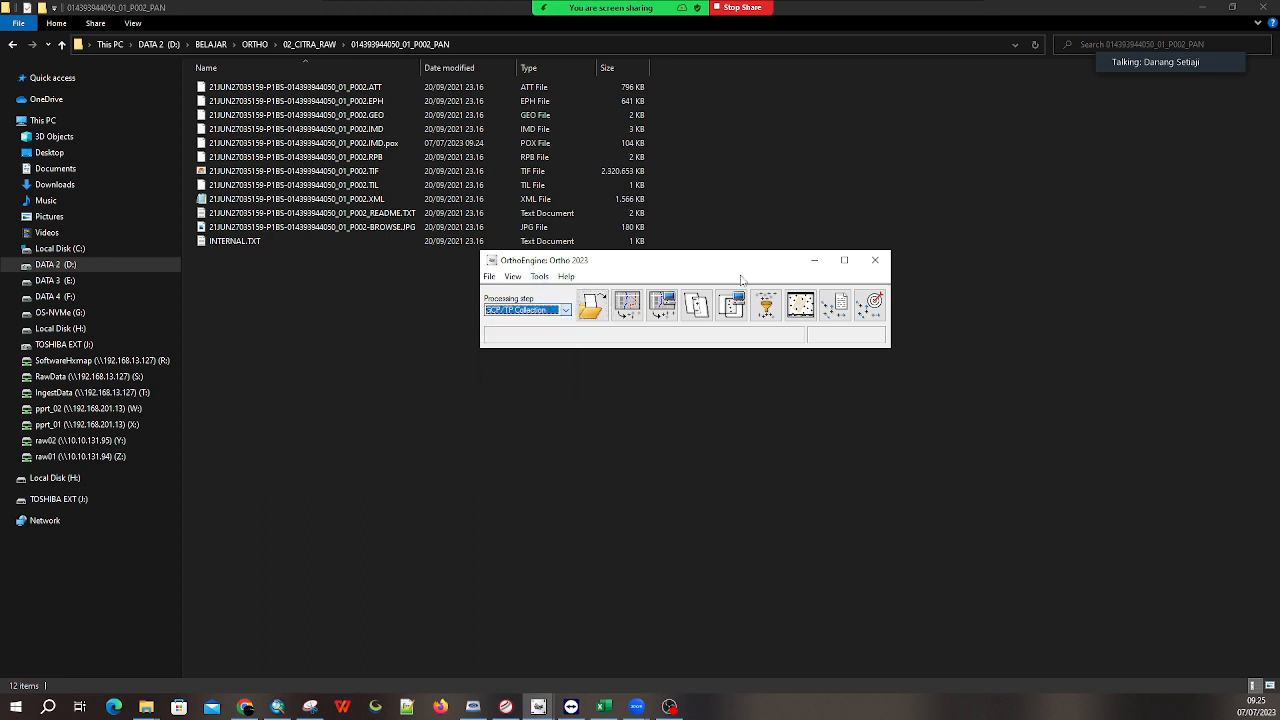
left_click(524, 320)
left_click(539, 350)
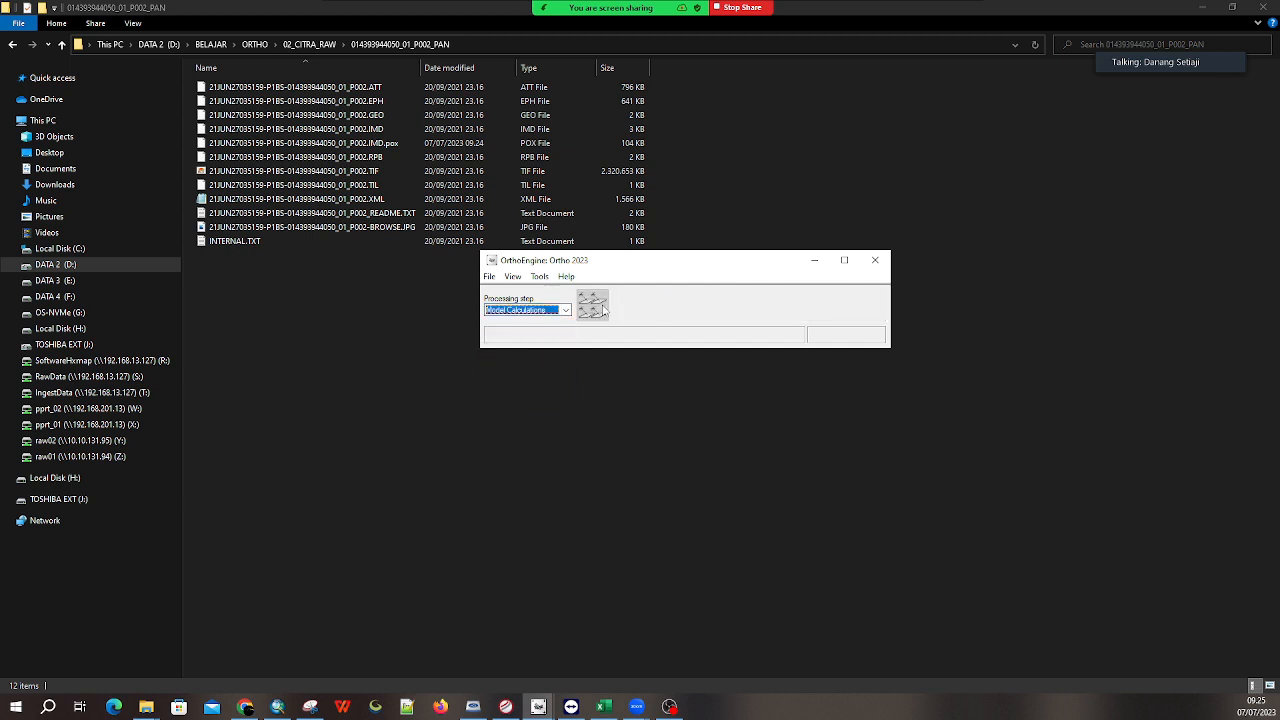
left_click(556, 311)
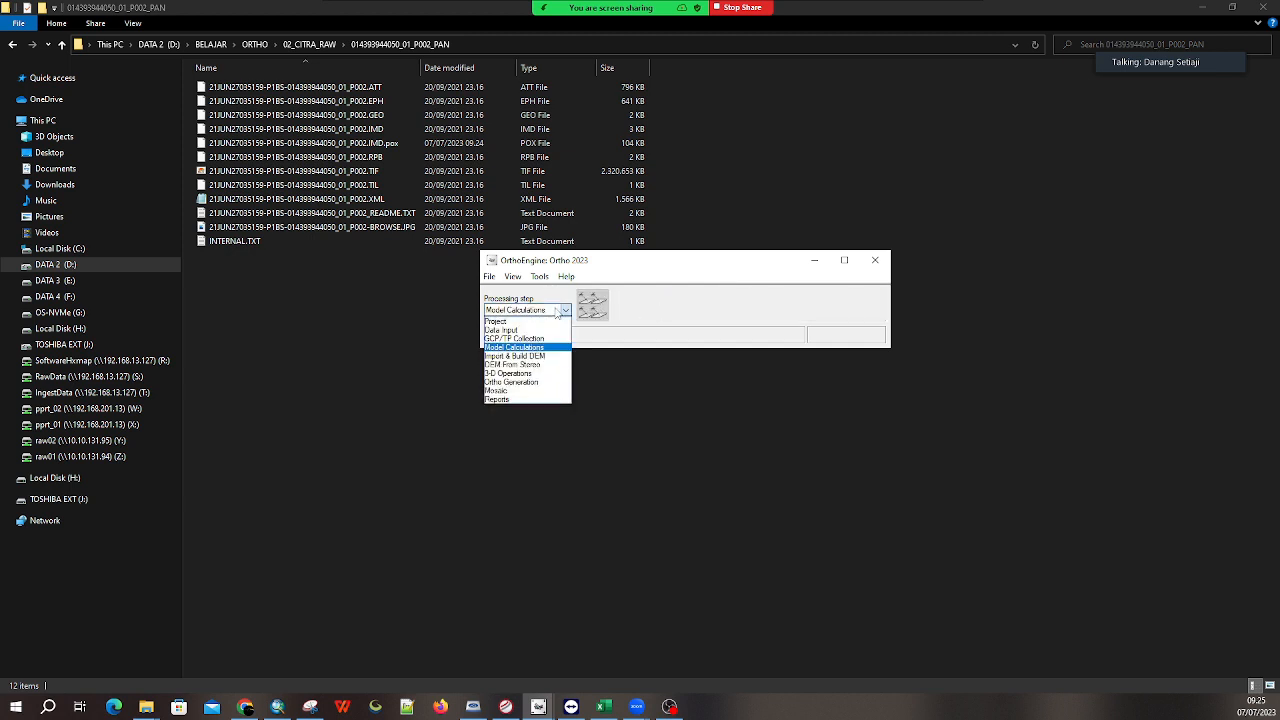
left_click(520, 382)
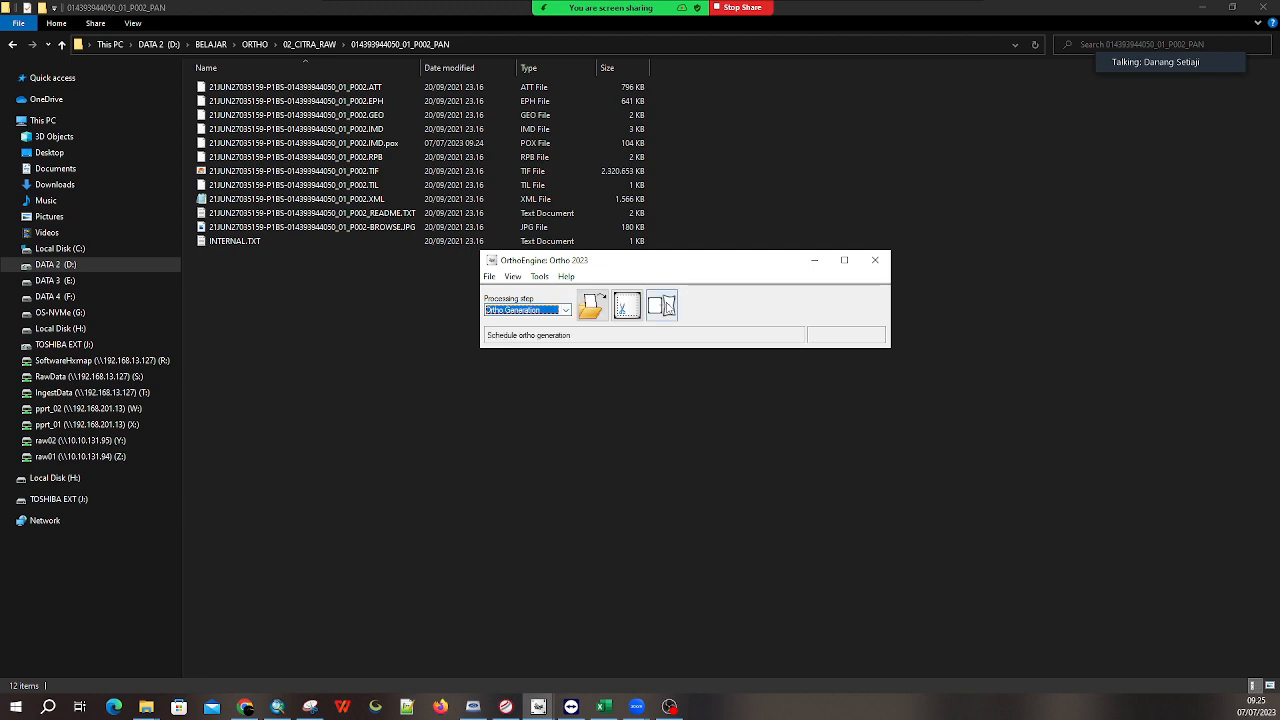
left_click(664, 307)
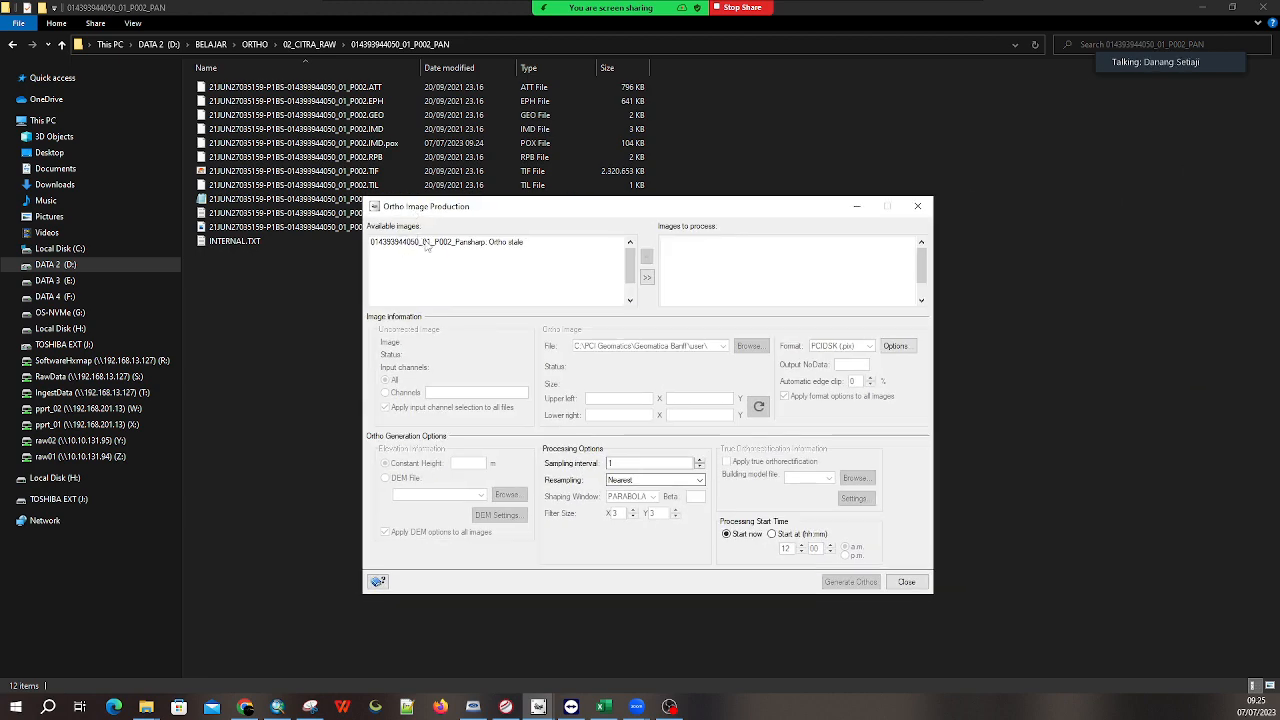
Add the P002_Pansharp image to the images to process, review the DEM File and Constant Height elevation options, and close without generating
left_click(427, 244)
left_click(646, 256)
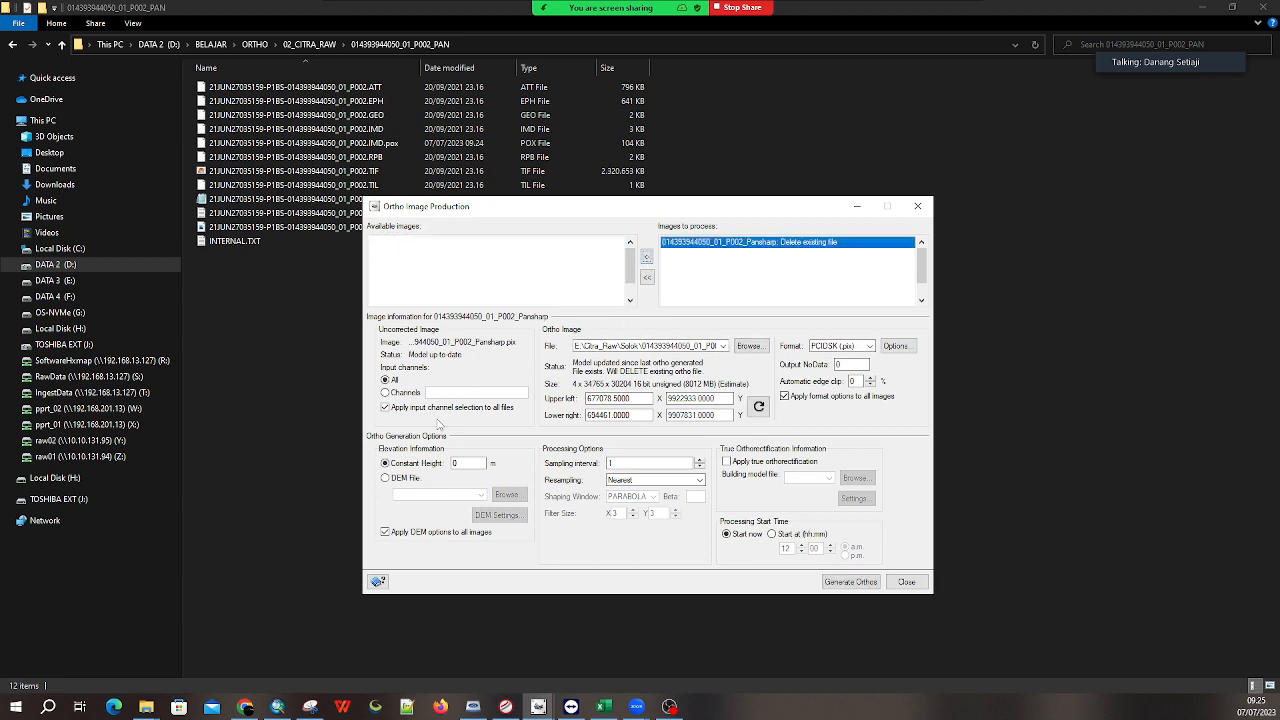
left_click(416, 463)
left_click(386, 478)
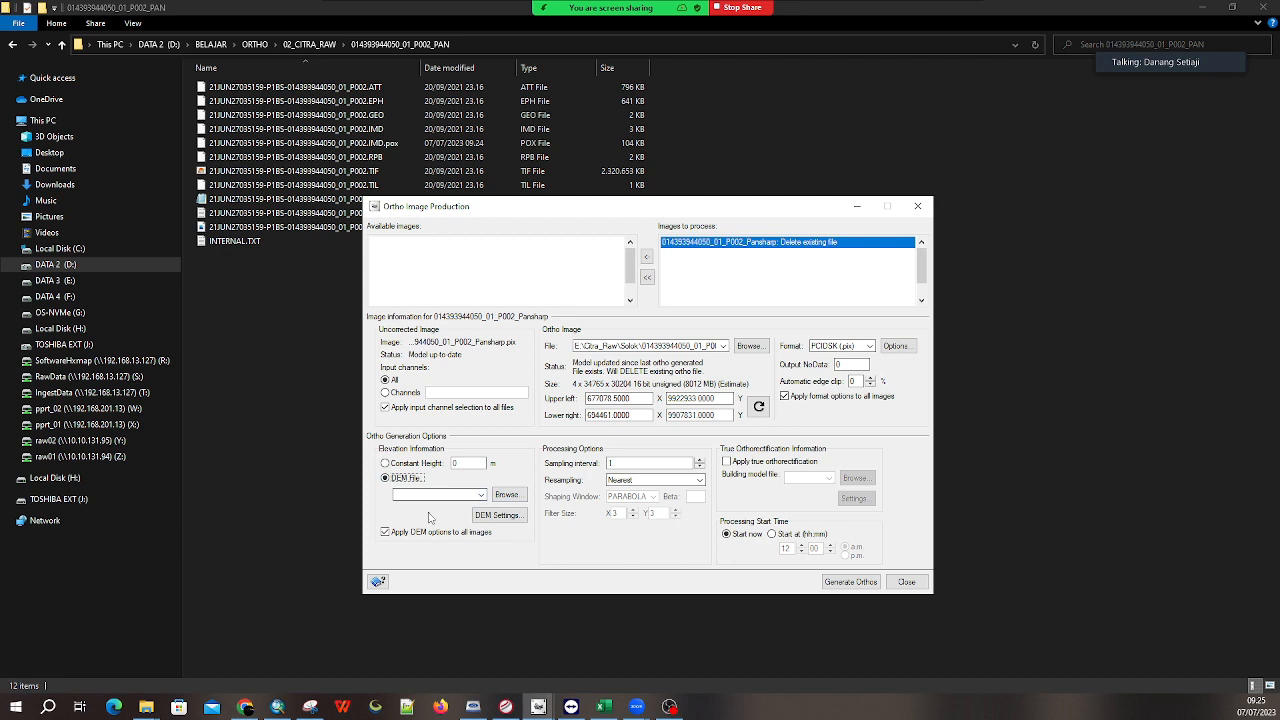
left_click(412, 465)
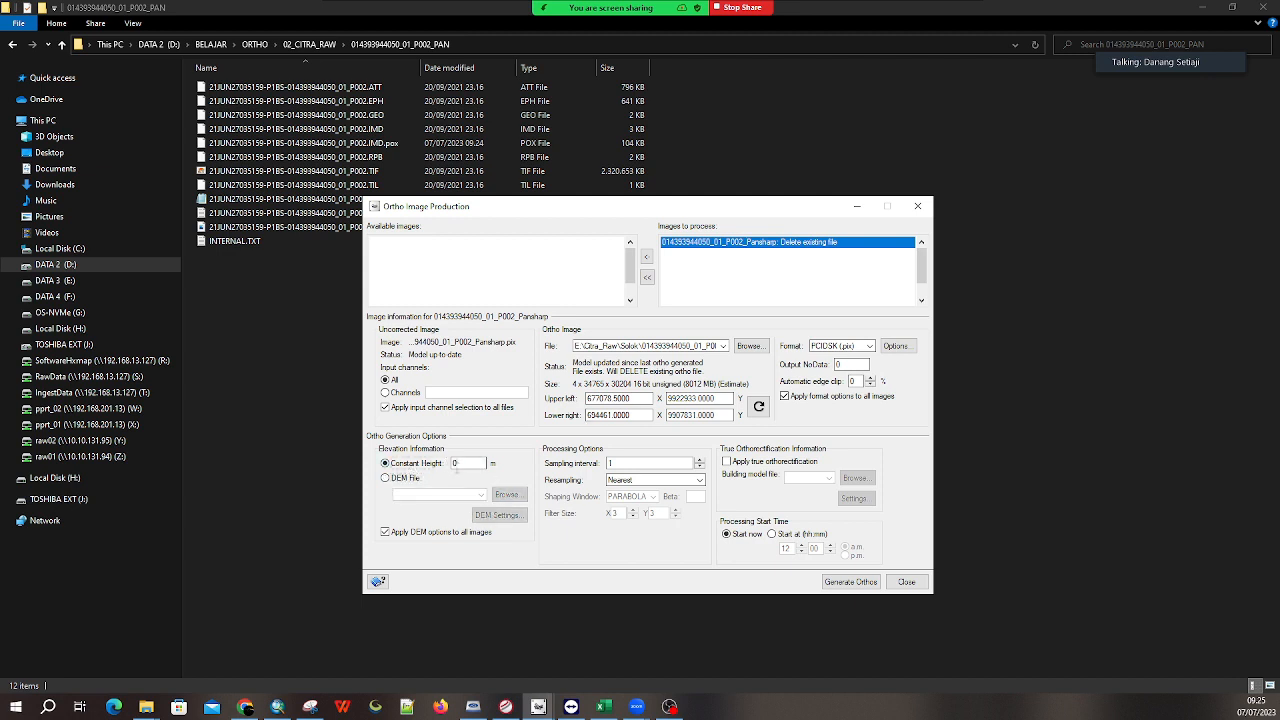
left_click(906, 582)
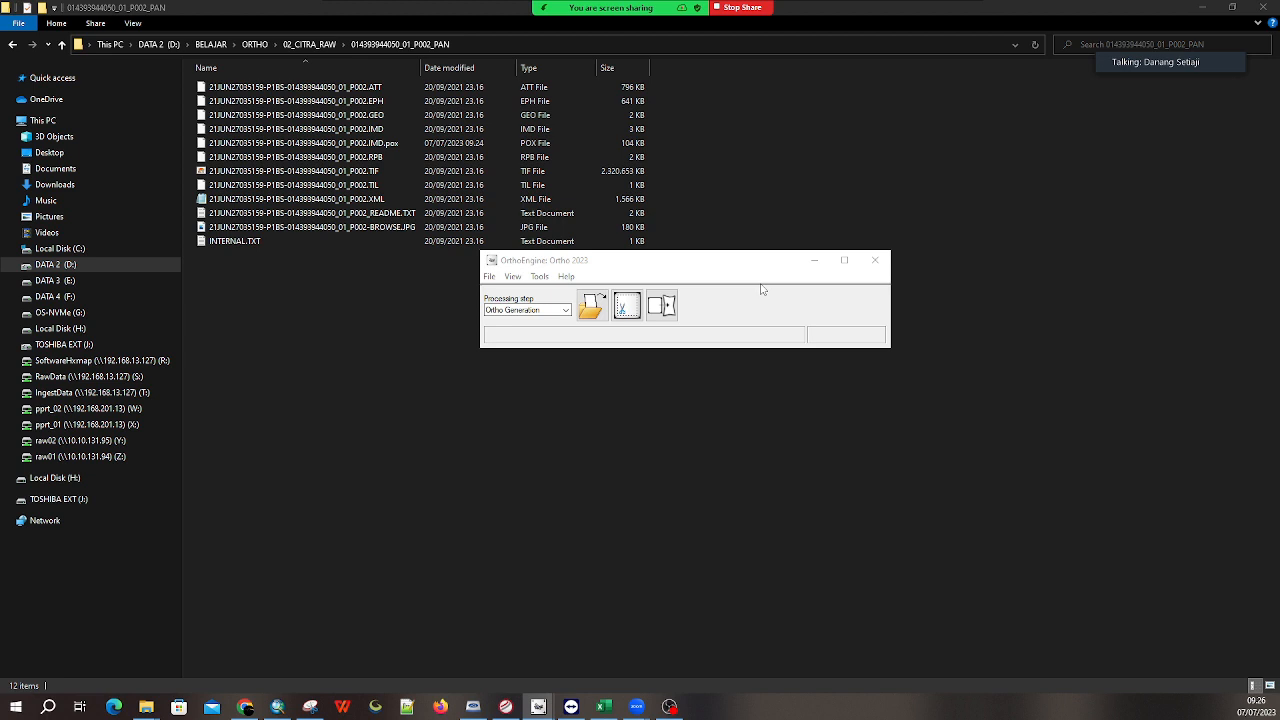
Minimize OrthoEngine, switch to the ORTHO_Latihan map in ArcMap, and compare the P002_orthosis.tif layer with the FU_2020_BIG.ecw reference by toggling its visibility
left_click(816, 260)
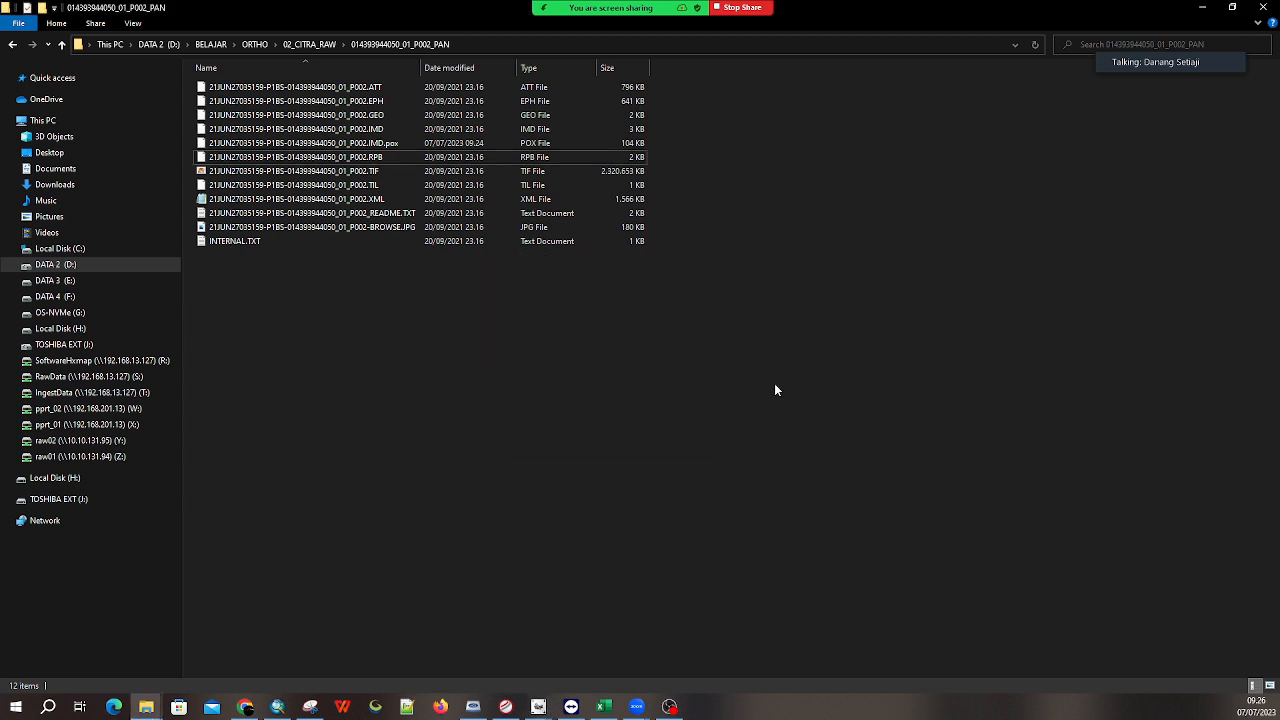
left_click(277, 707)
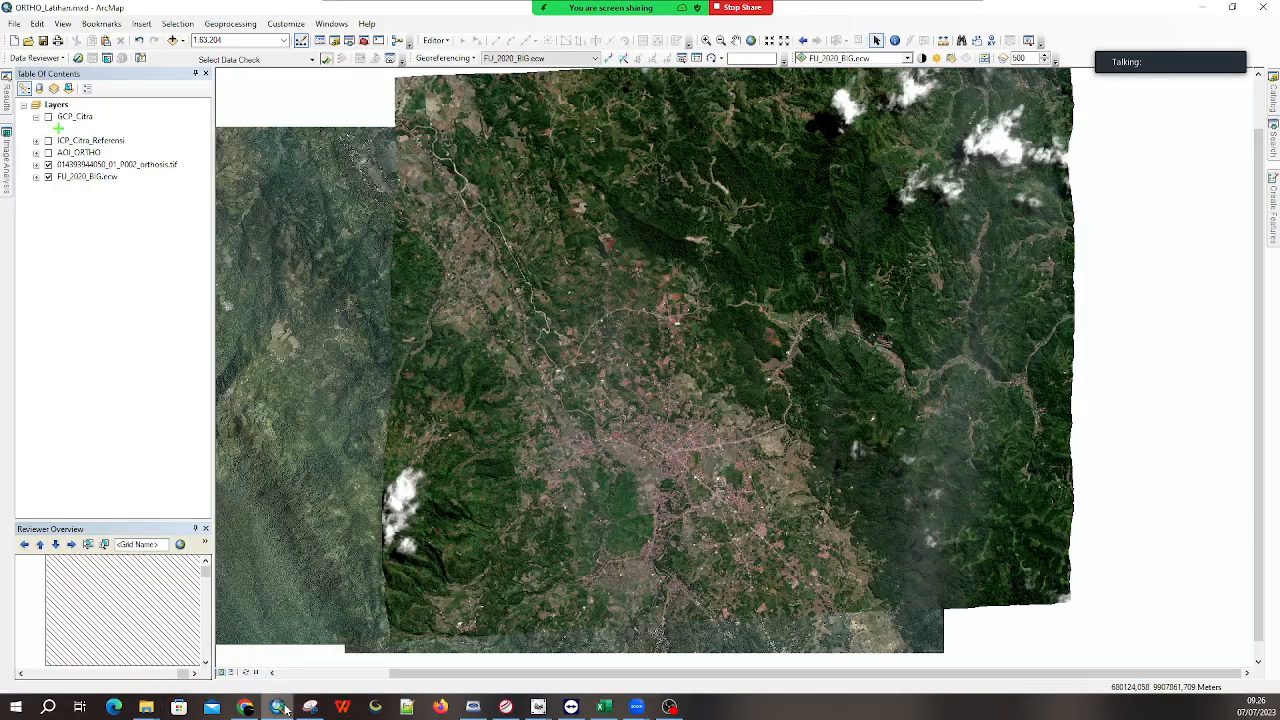
left_click_drag(703, 332, 737, 408)
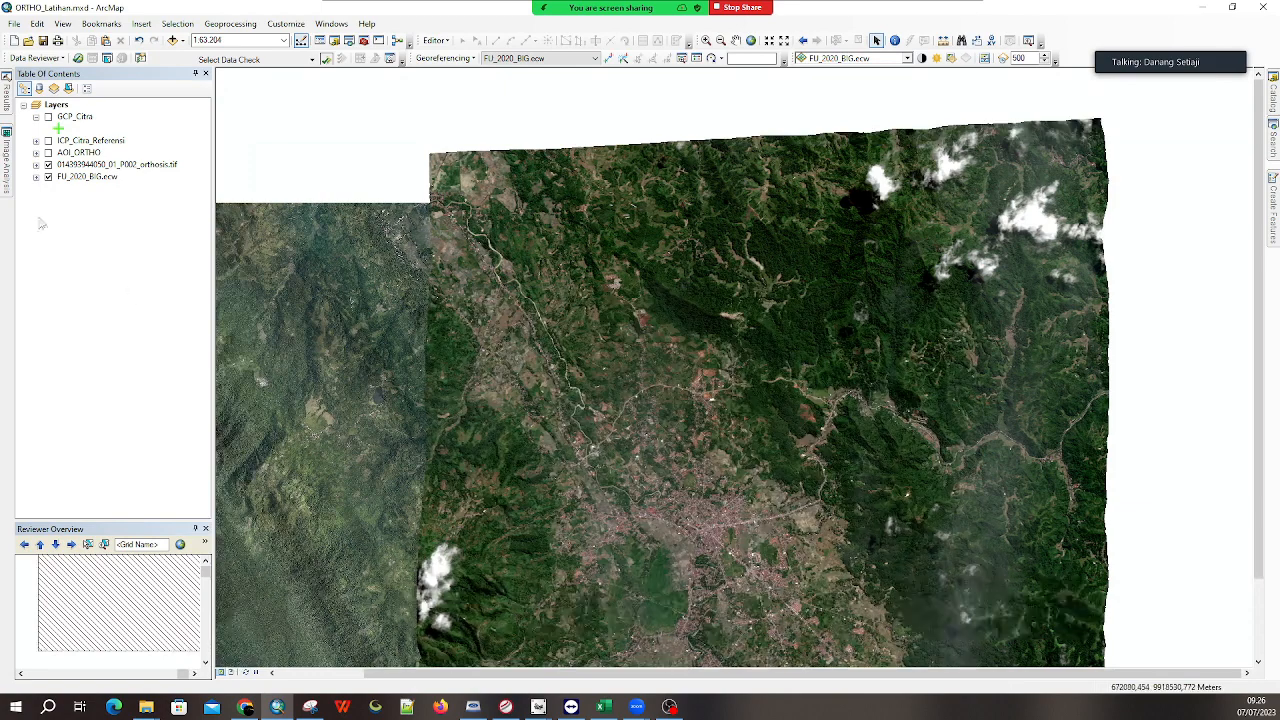
left_click(48, 176)
left_click(48, 164)
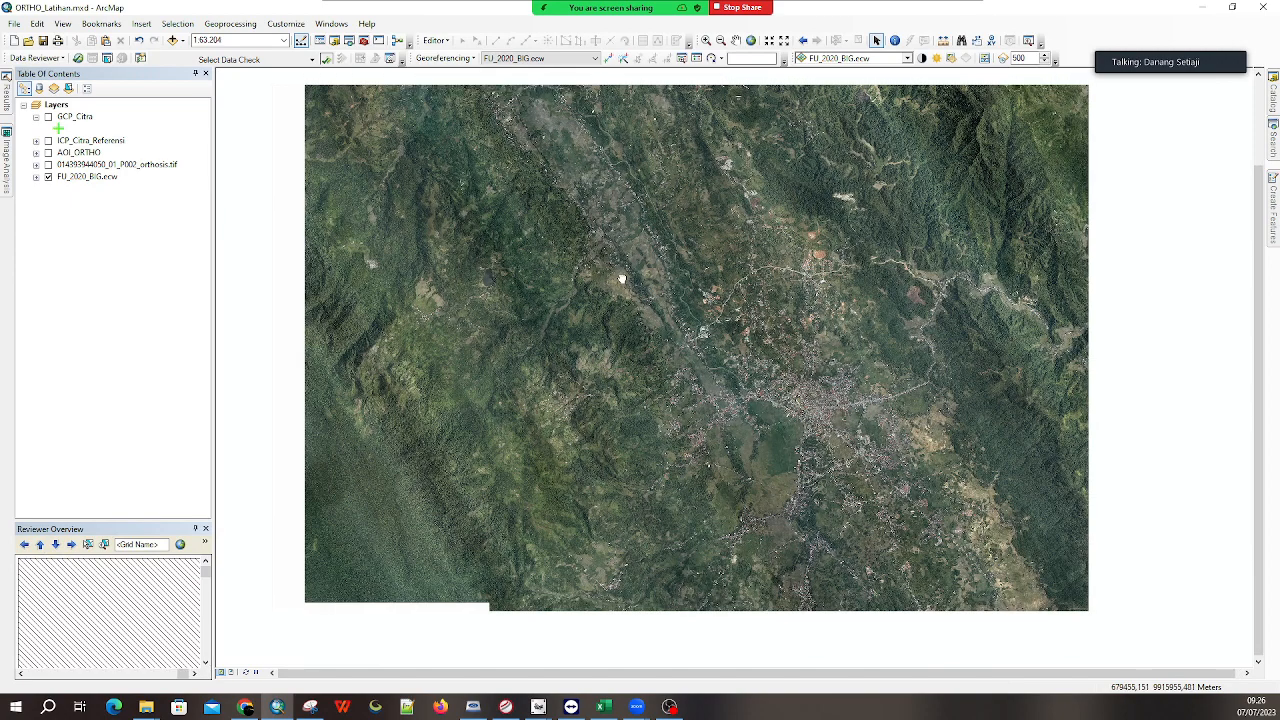
left_click(48, 164)
left_click_drag(778, 389, 712, 388)
left_click_drag(770, 282, 794, 304)
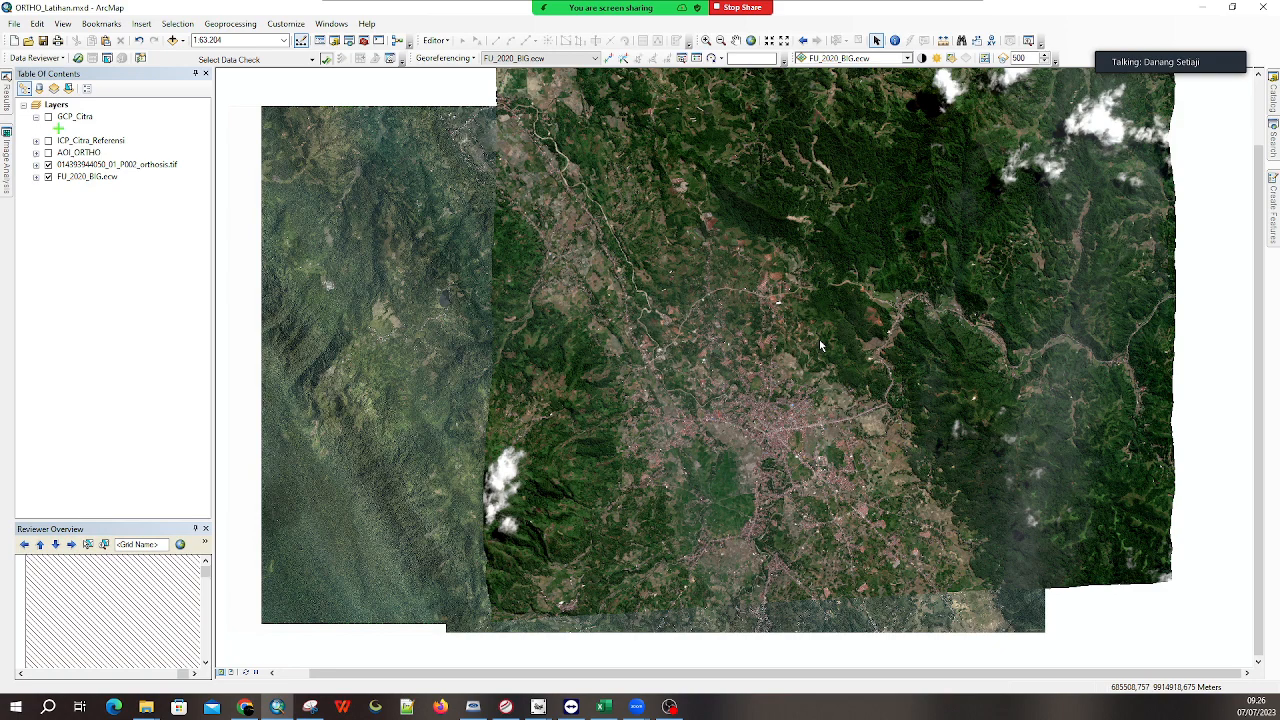
Browse the 06_GCP_ICP folder in the ArcMap catalog and review the GCP_Citra.shp and ICP_Citra_Referensi.shp shapefiles
mouse_move(1175, 66)
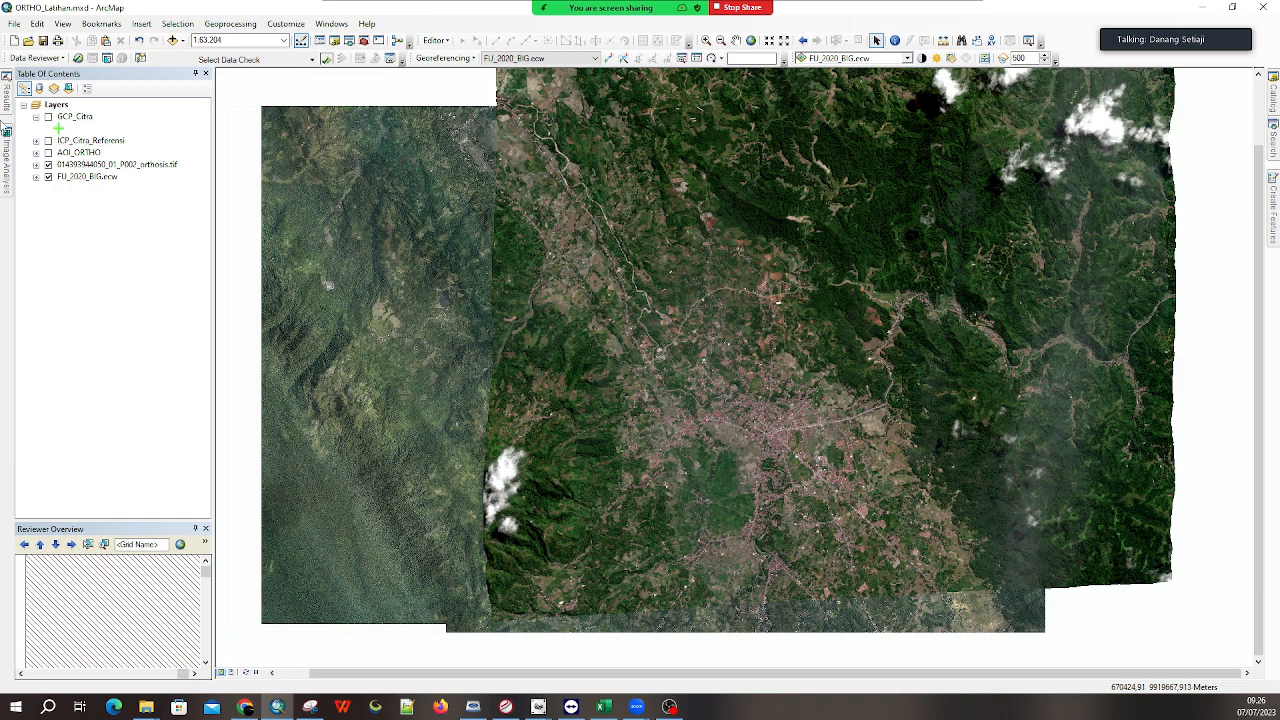
left_click(1273, 118)
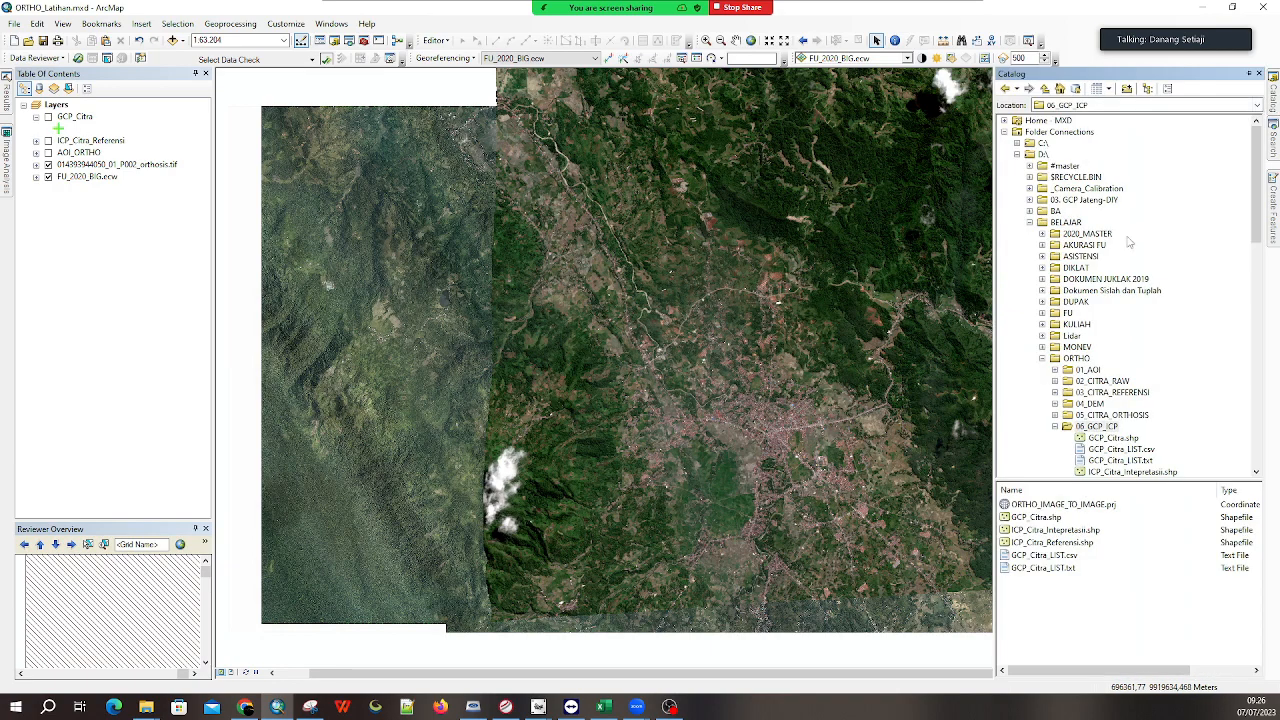
left_click(1117, 327)
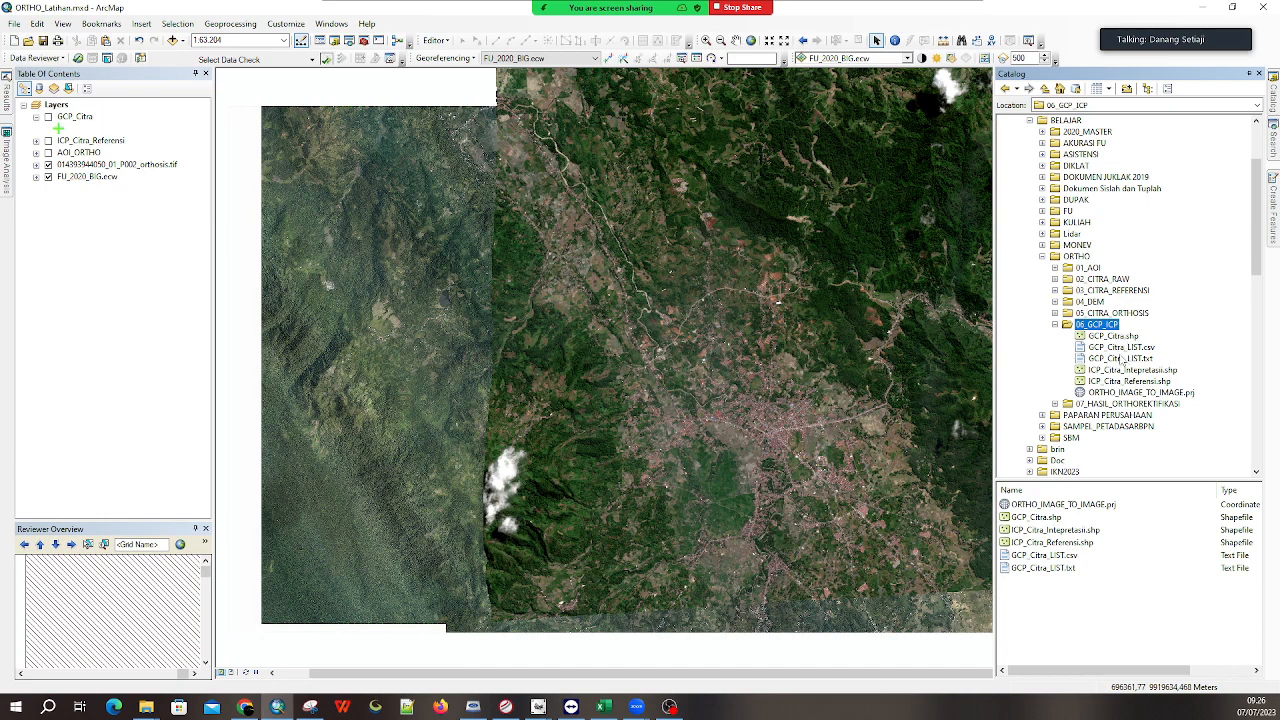
left_click(1115, 337)
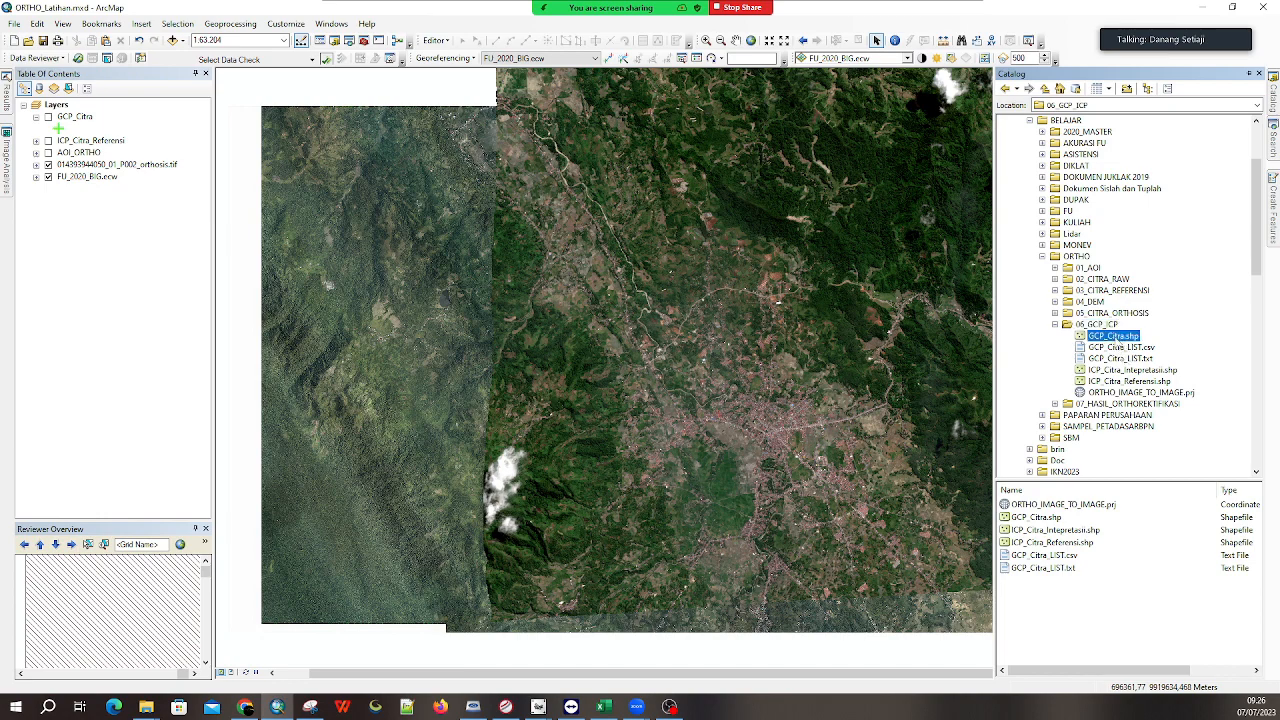
left_click(1130, 382)
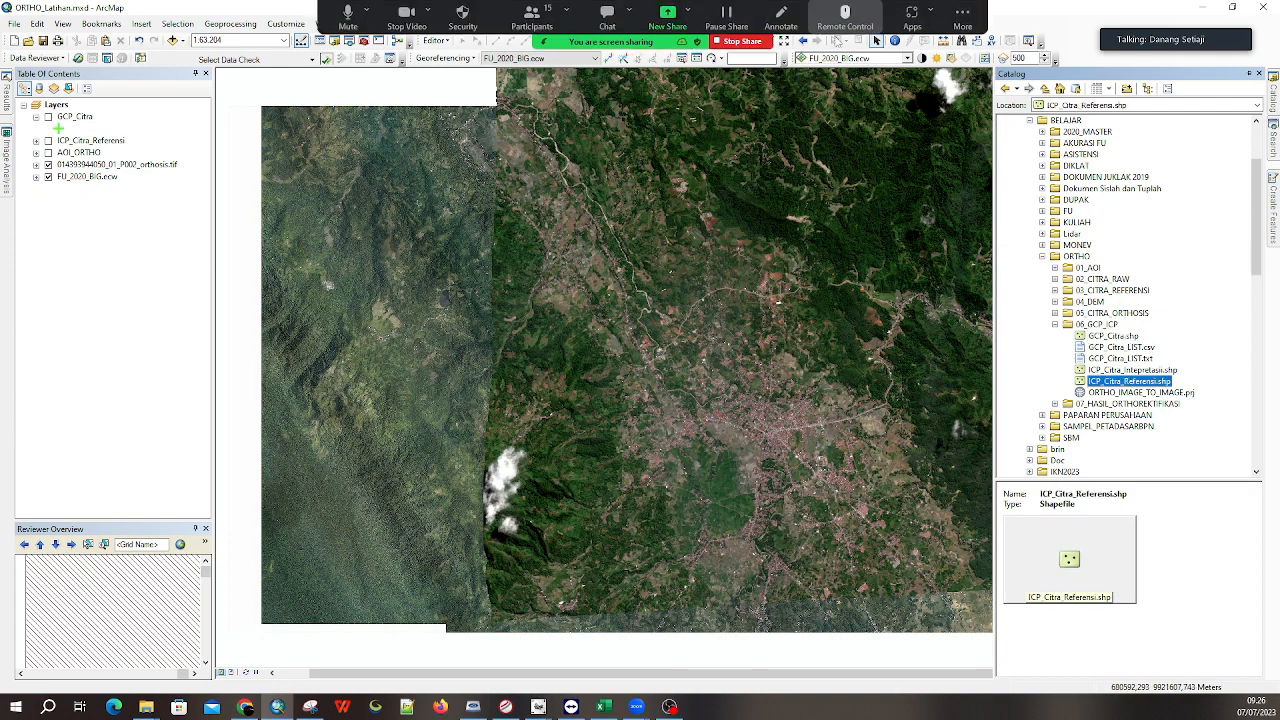
Display the GCP_Citra points and the AOI_ORTHO boundary over the imagery in the maximized map window
left_click_drag(188, 6, 190, 27)
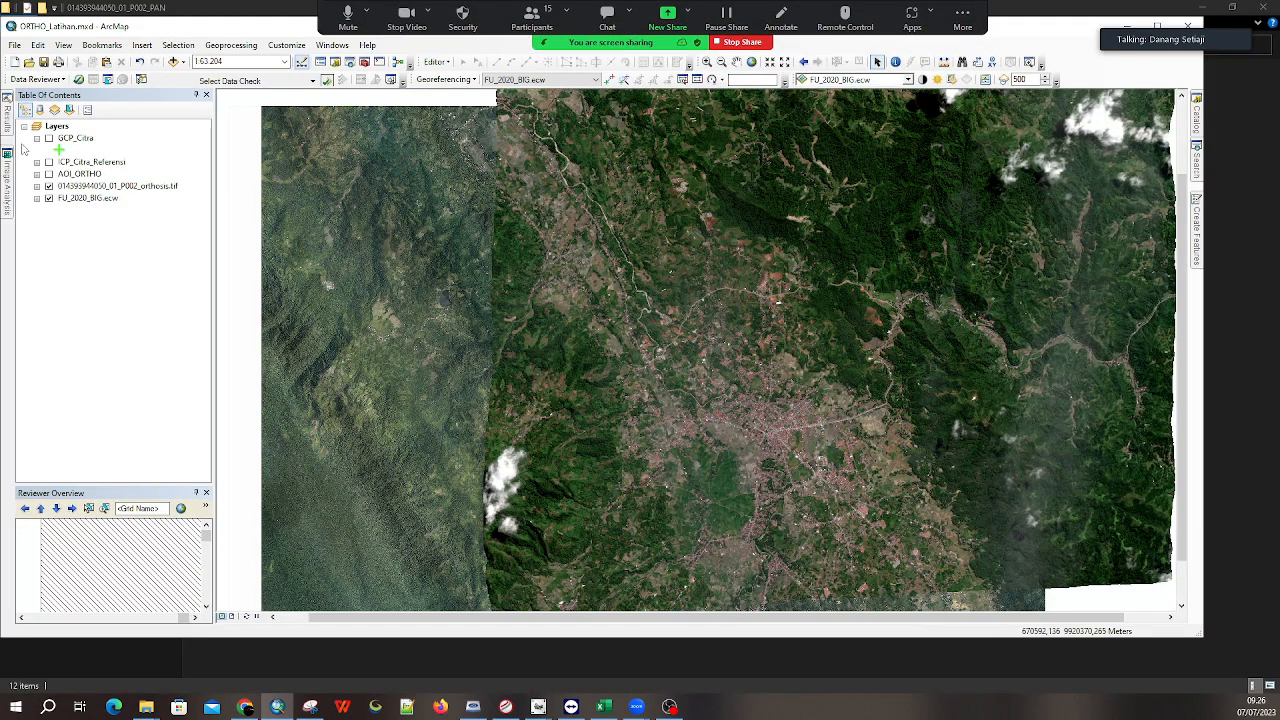
left_click(49, 139)
left_click_drag(1077, 34, 1052, 98)
left_click(1131, 87)
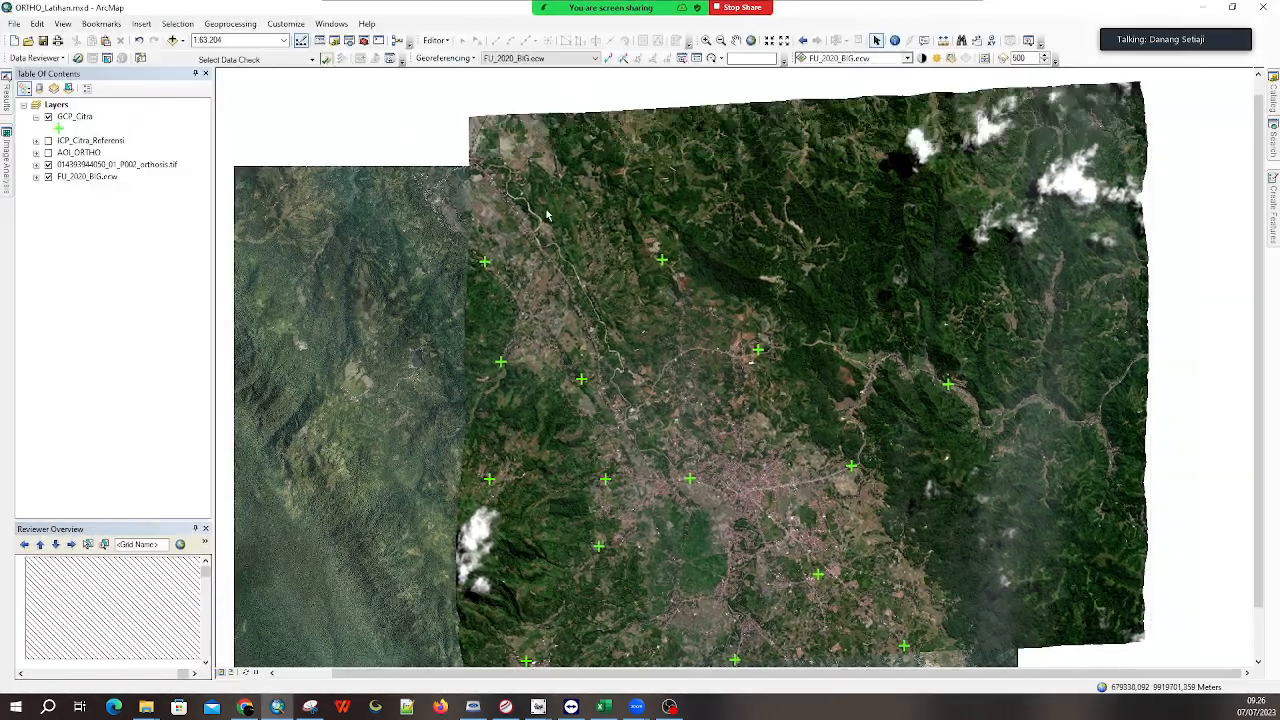
left_click_drag(615, 390, 627, 286)
scroll(632, 331, "down", 1)
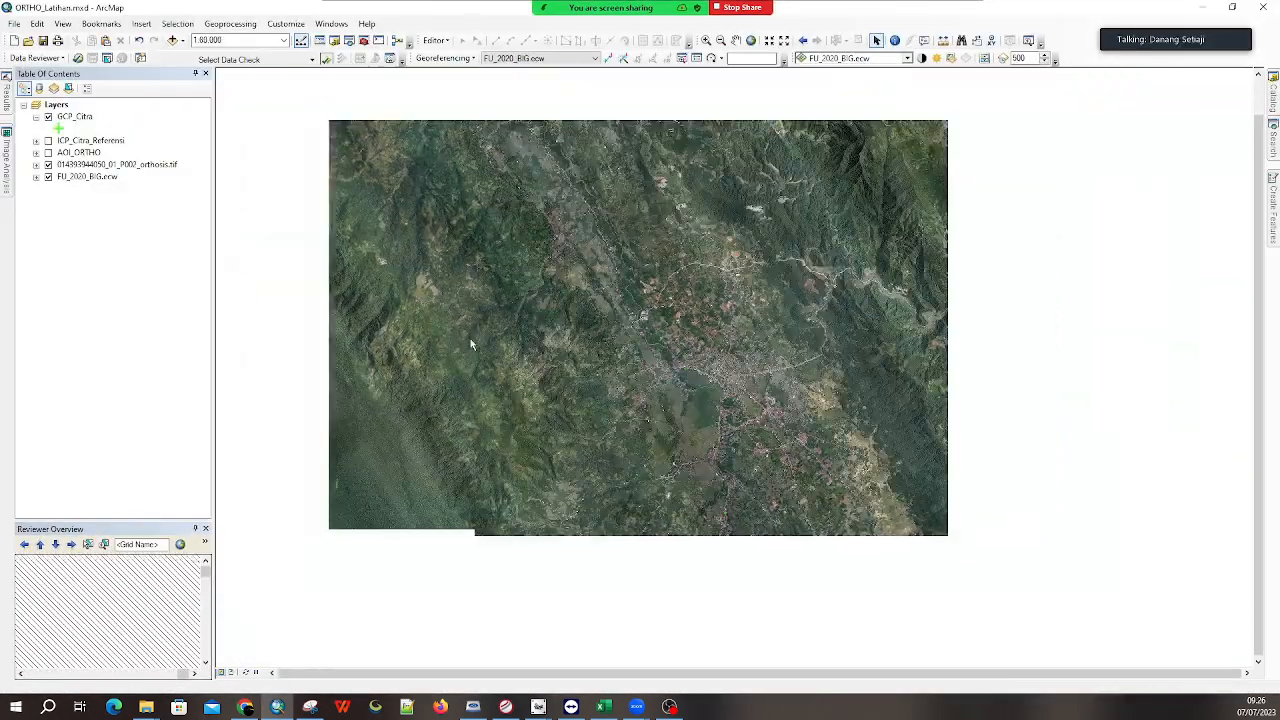
left_click(48, 152)
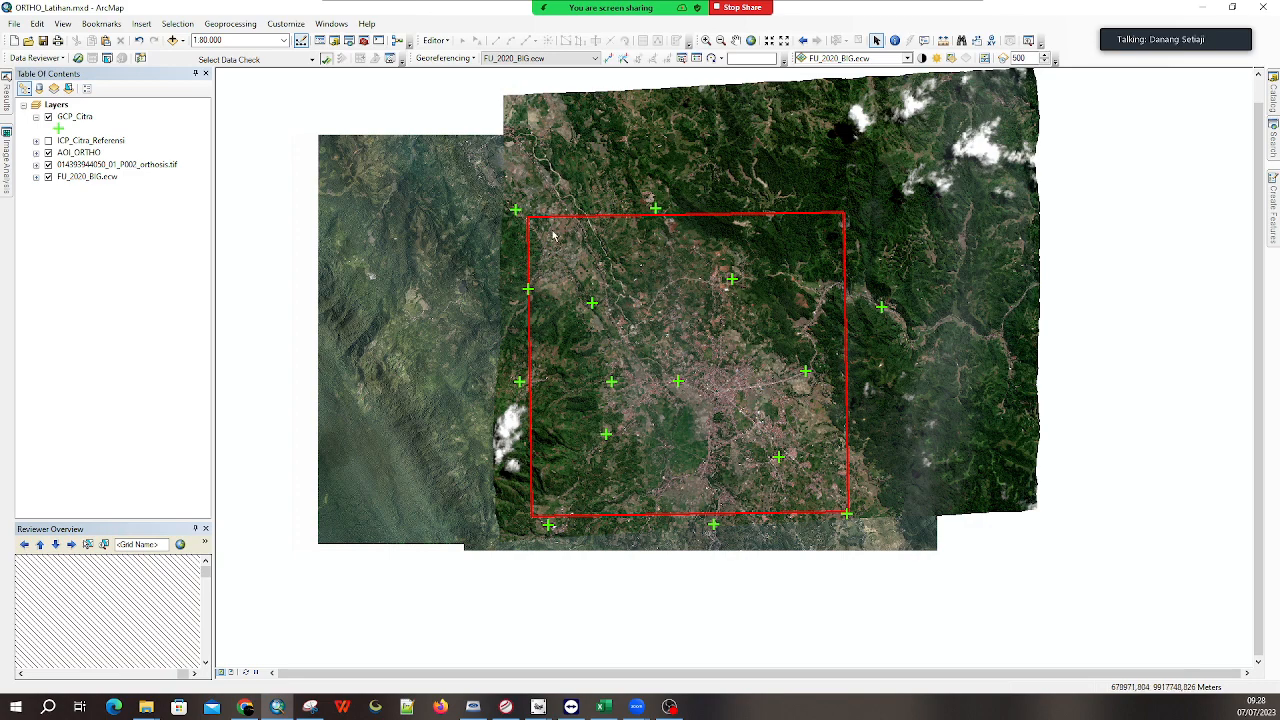
left_click_drag(637, 330, 523, 259)
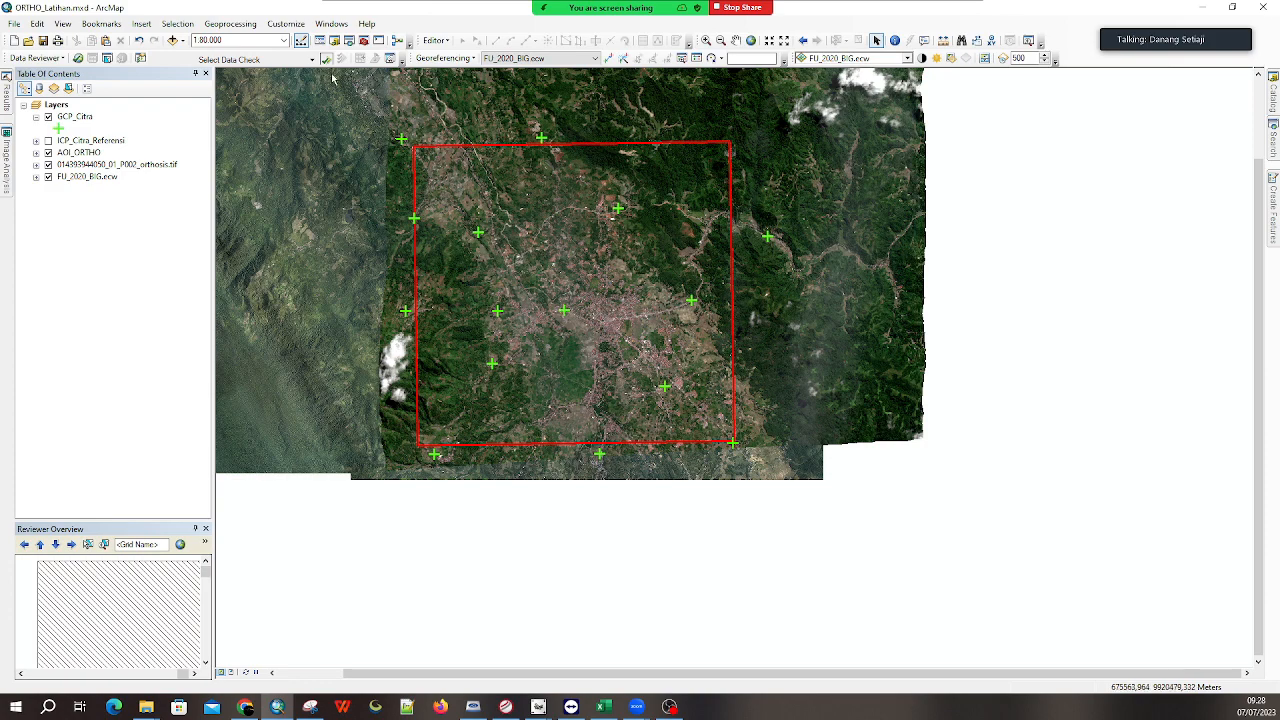
Open the GCP_Citra attribute table and zoom the map to point GCP001
left_click_drag(560, 290, 567, 378)
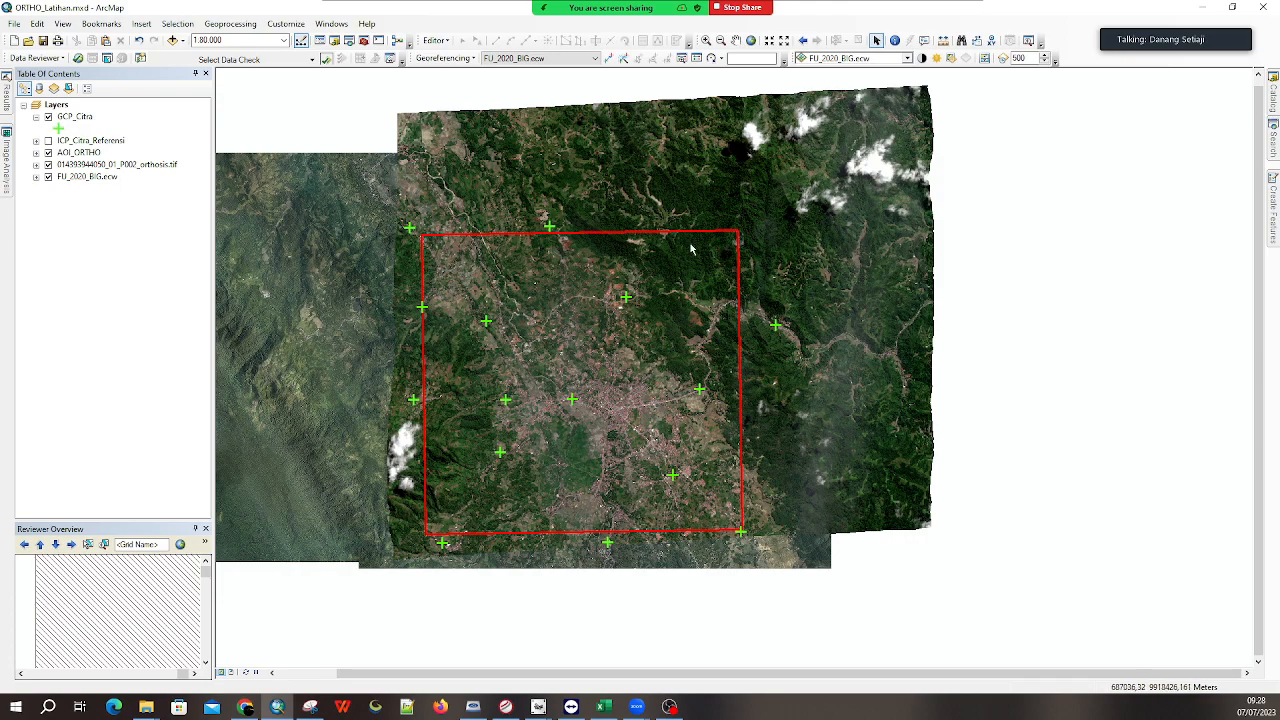
left_click_drag(639, 279, 789, 255)
scroll(565, 197, "up", 5)
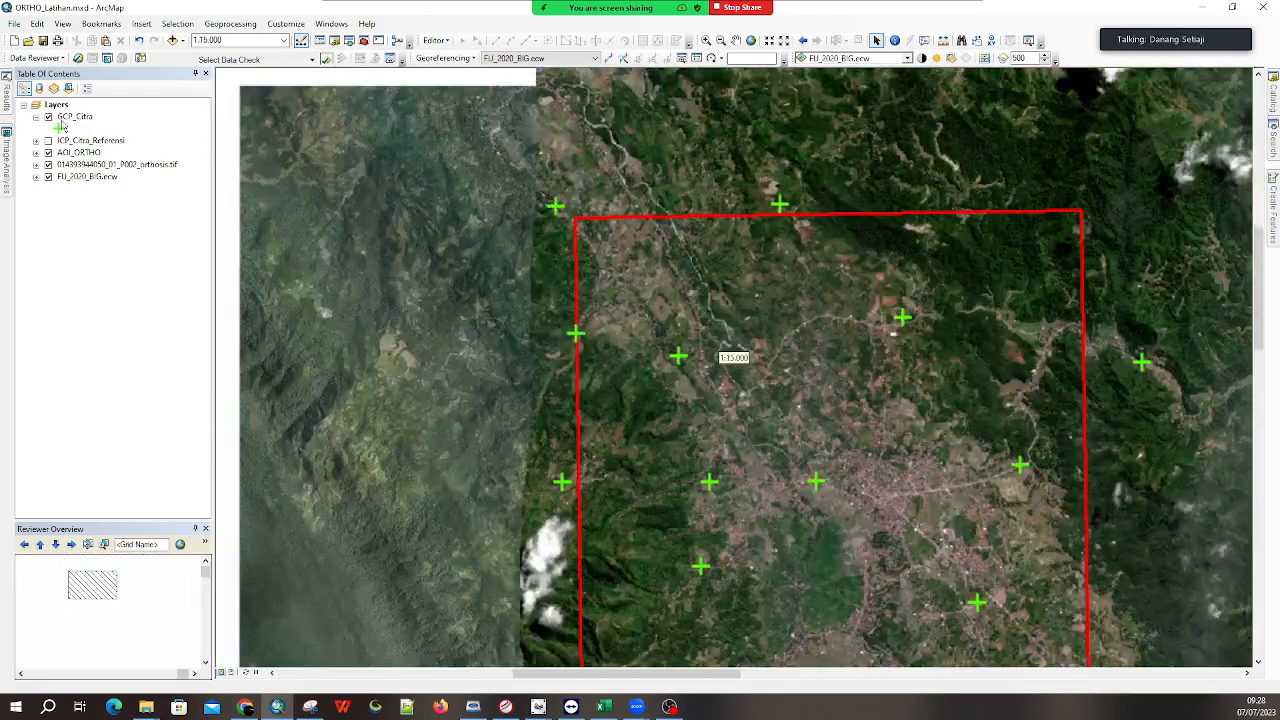
right_click(75, 116)
left_click(141, 160)
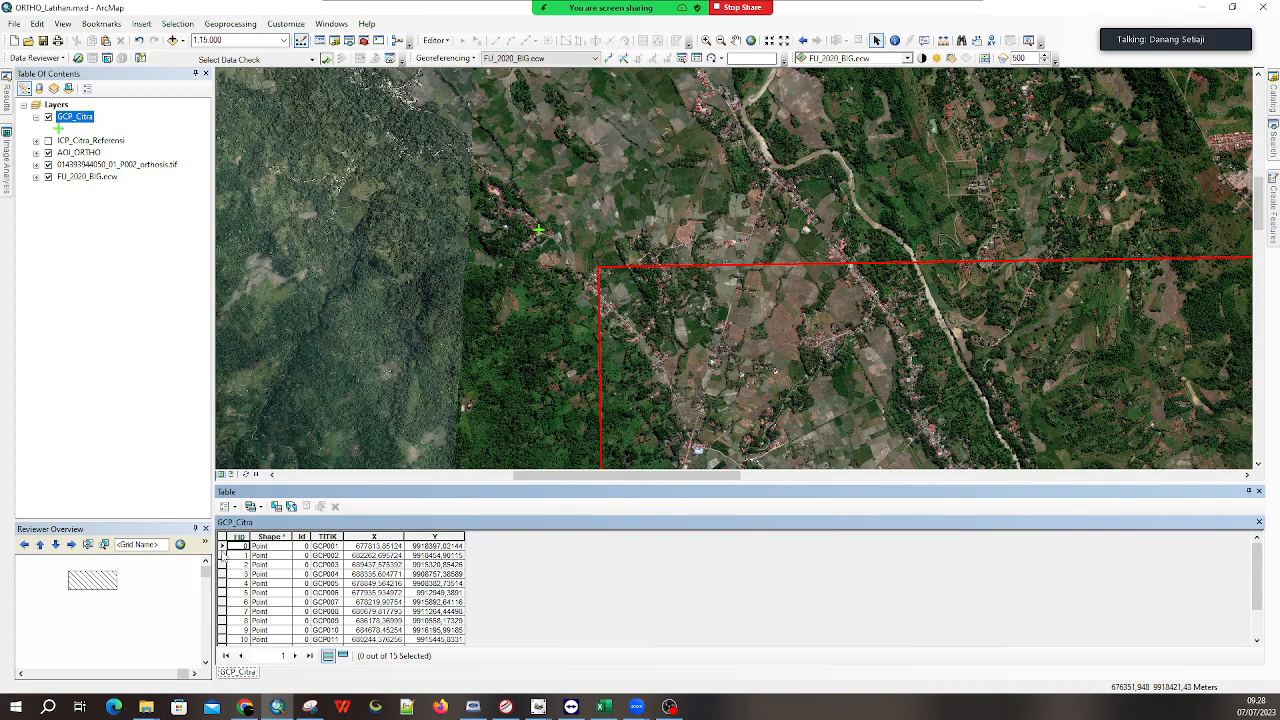
double_click(222, 546)
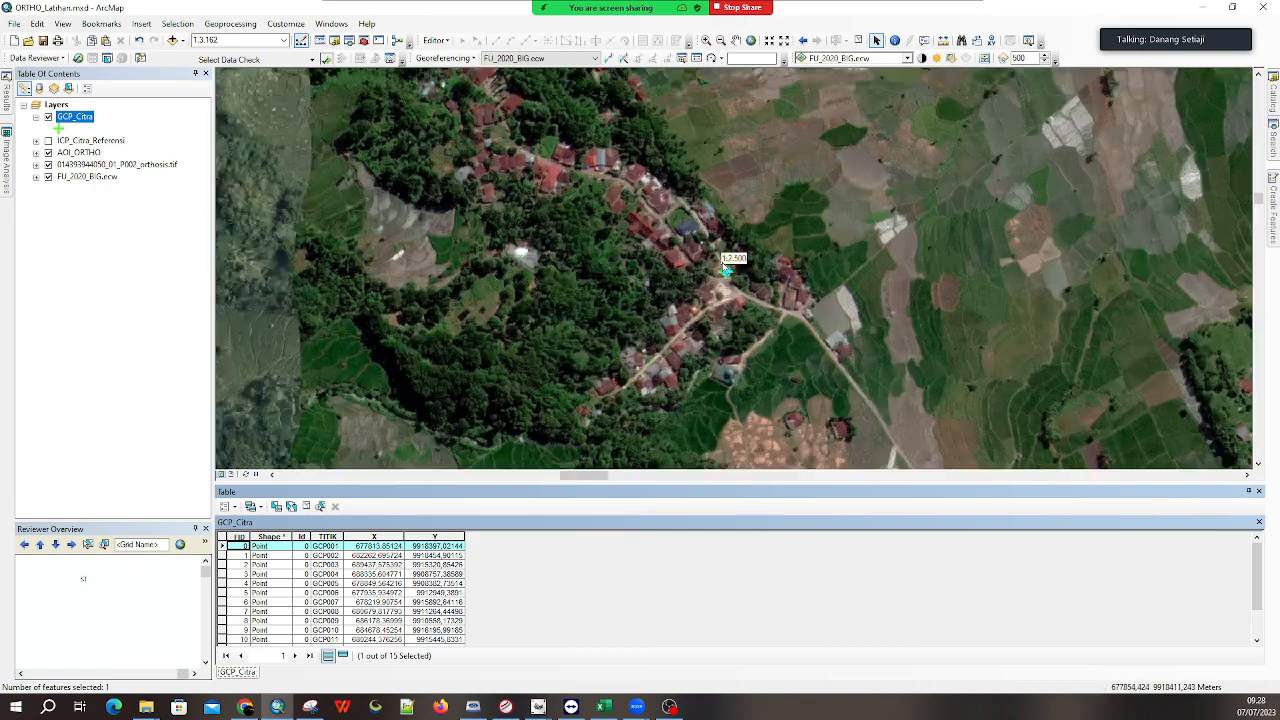
scroll(730, 267, "up", 5)
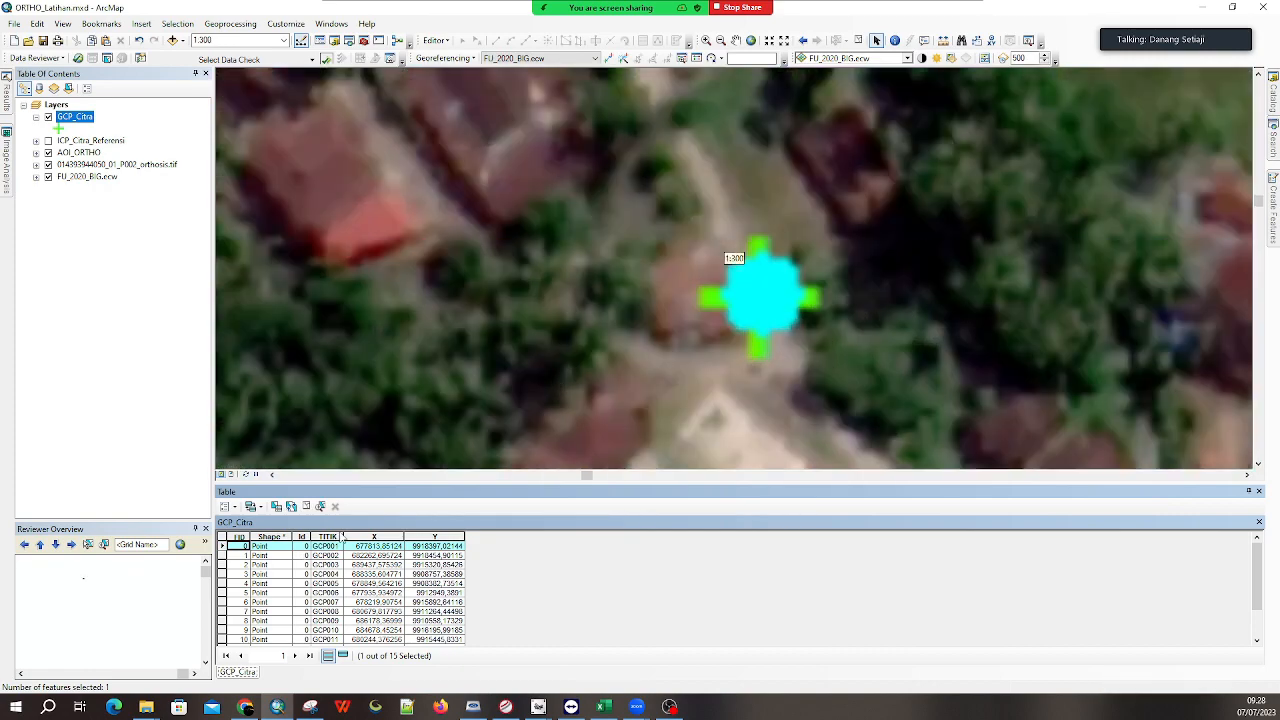
Compare the location of GCP001 on the FU_2020_BIG.ecw reference and the P002_orthosis.tif image by toggling the image's visibility
scroll(808, 335, "down", 1)
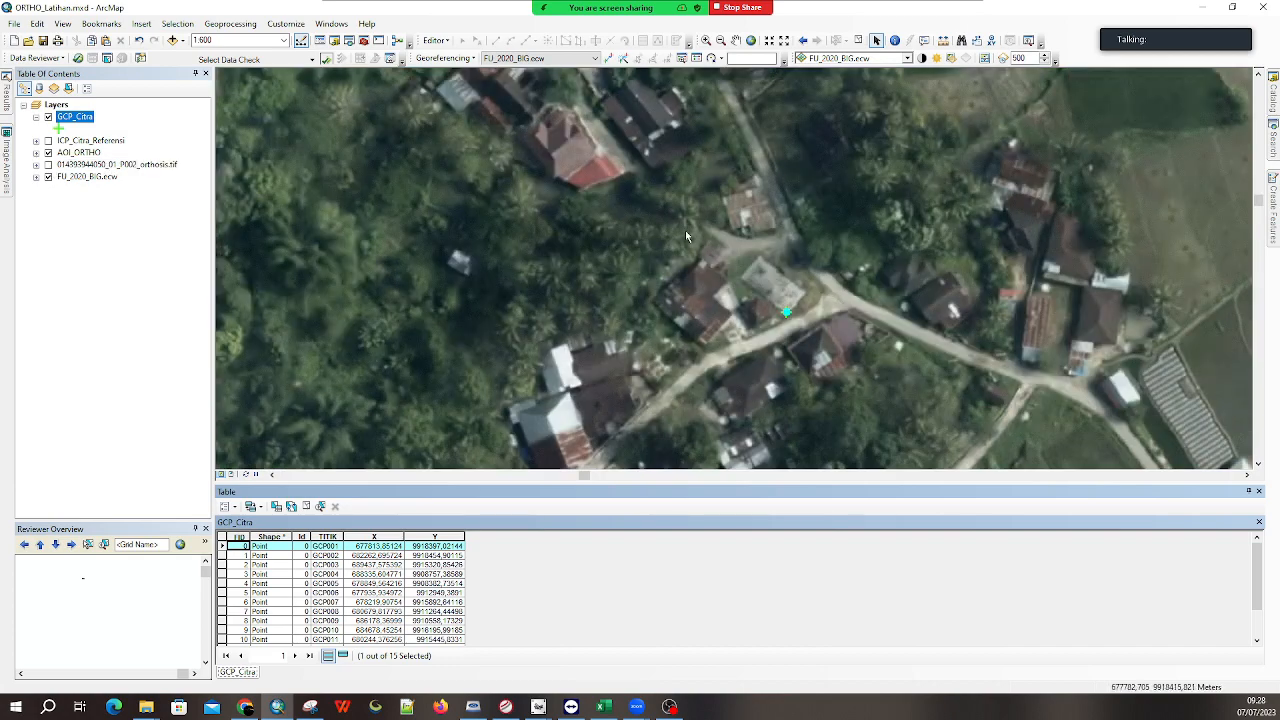
left_click_drag(800, 346, 719, 301)
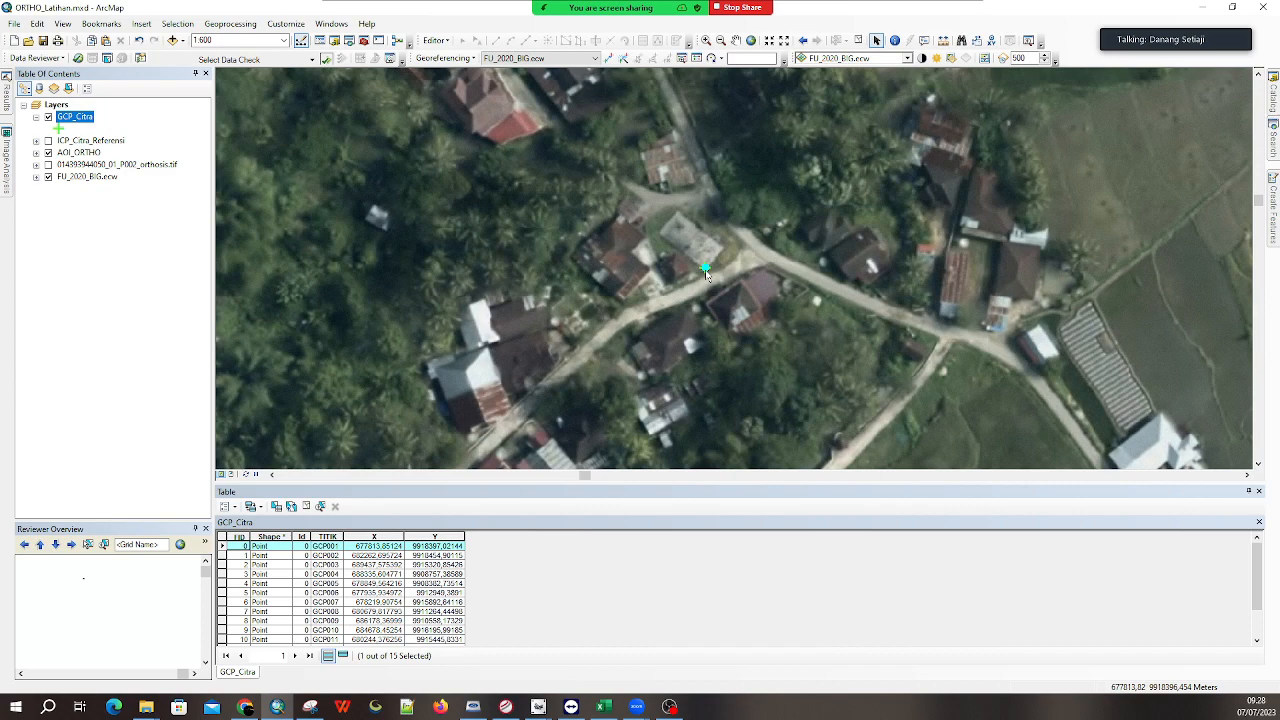
left_click(97, 177)
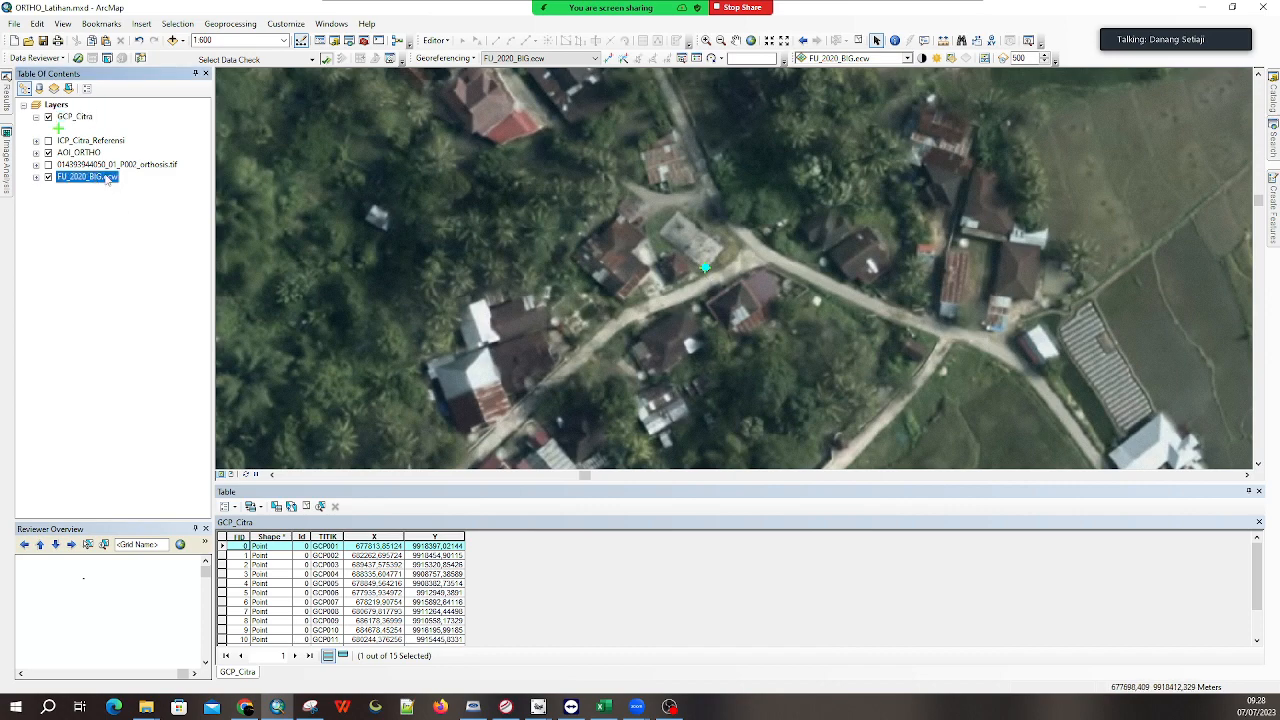
scroll(712, 244, "up", 1)
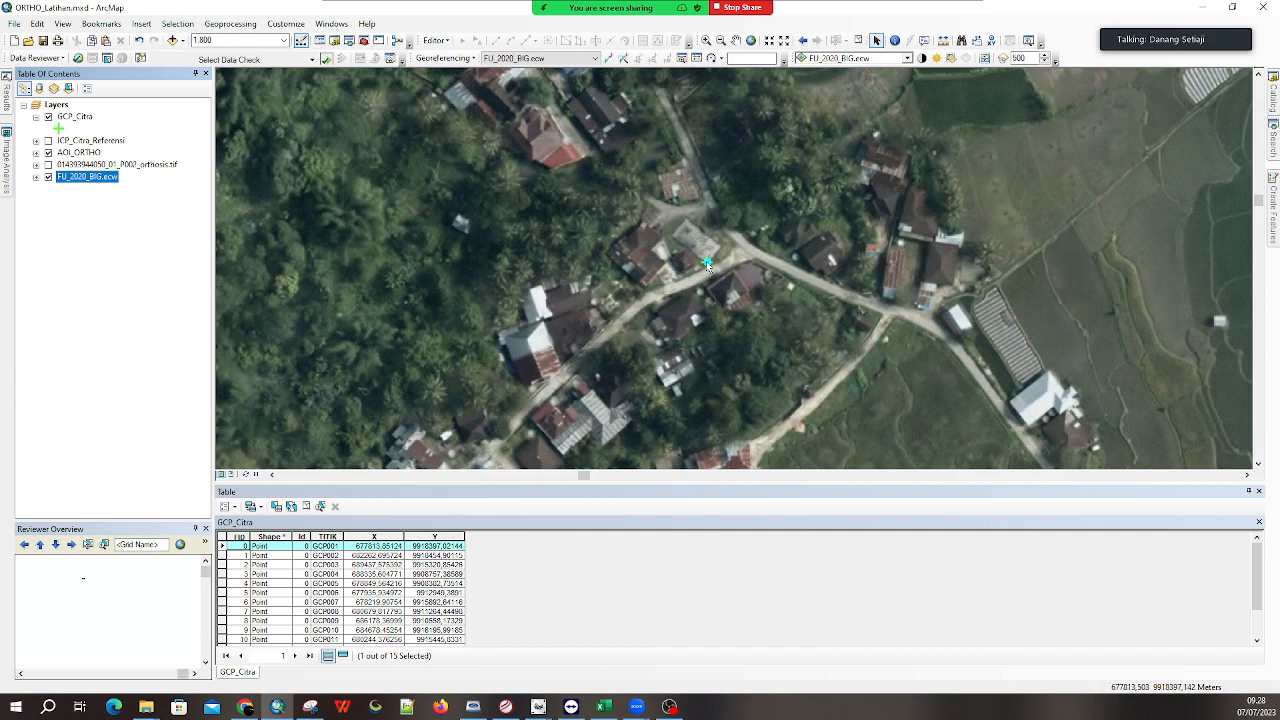
left_click(48, 165)
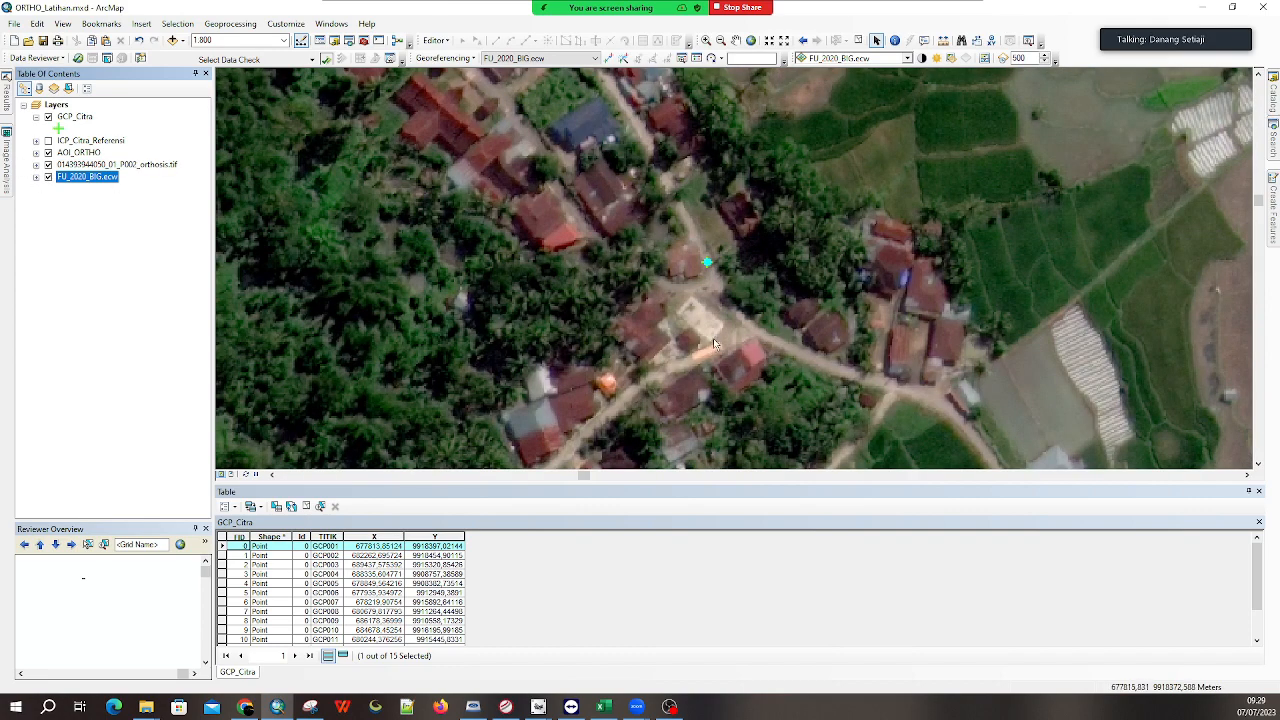
left_click(150, 165)
left_click(37, 165)
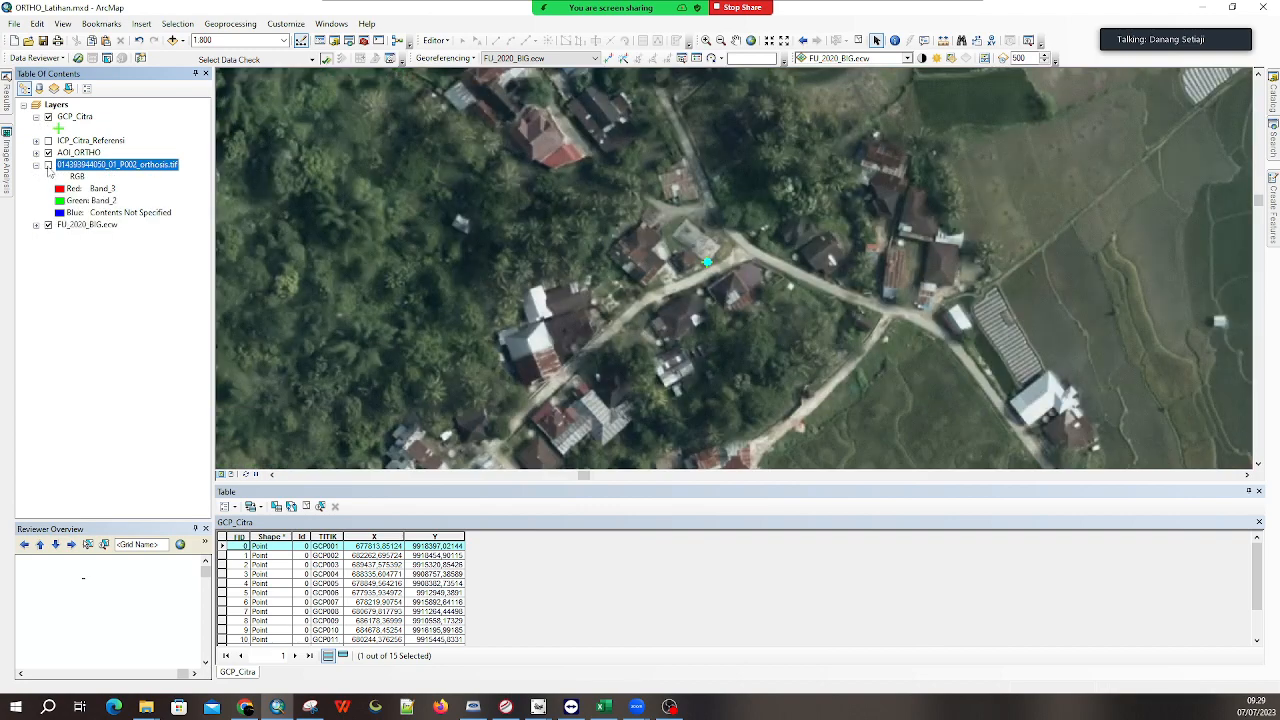
left_click(37, 165)
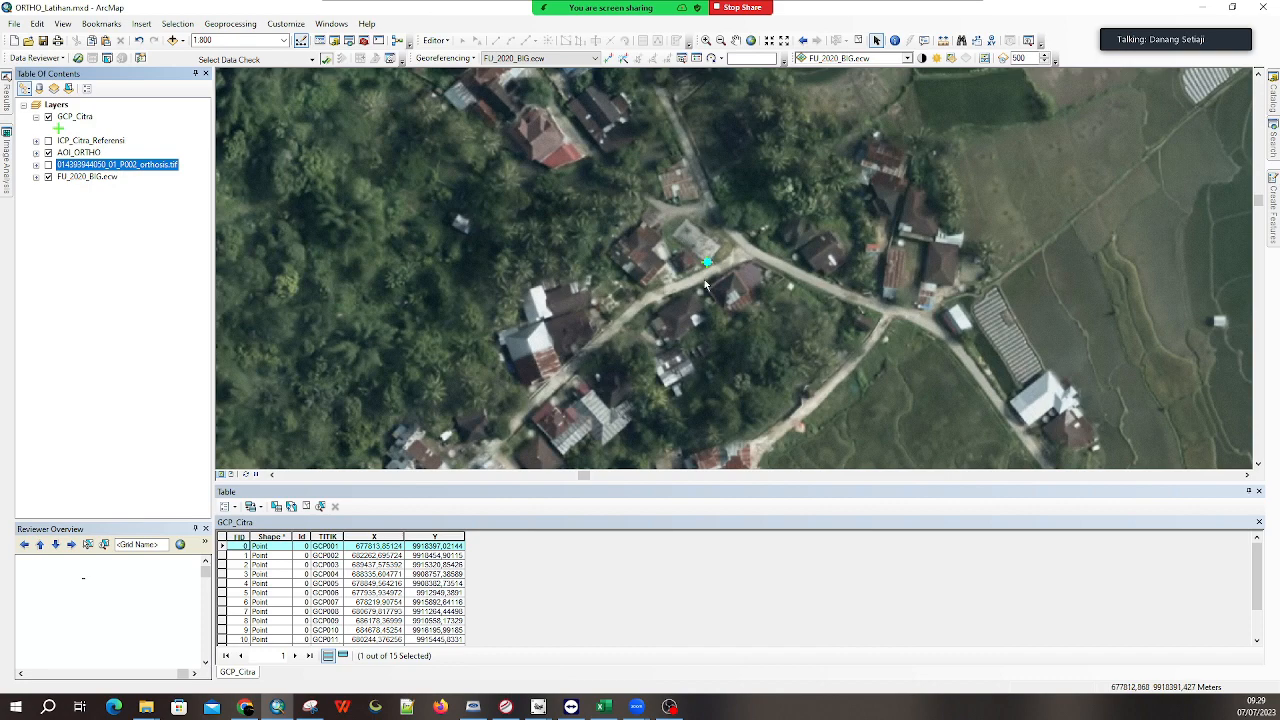
left_click(707, 262)
left_click(48, 165)
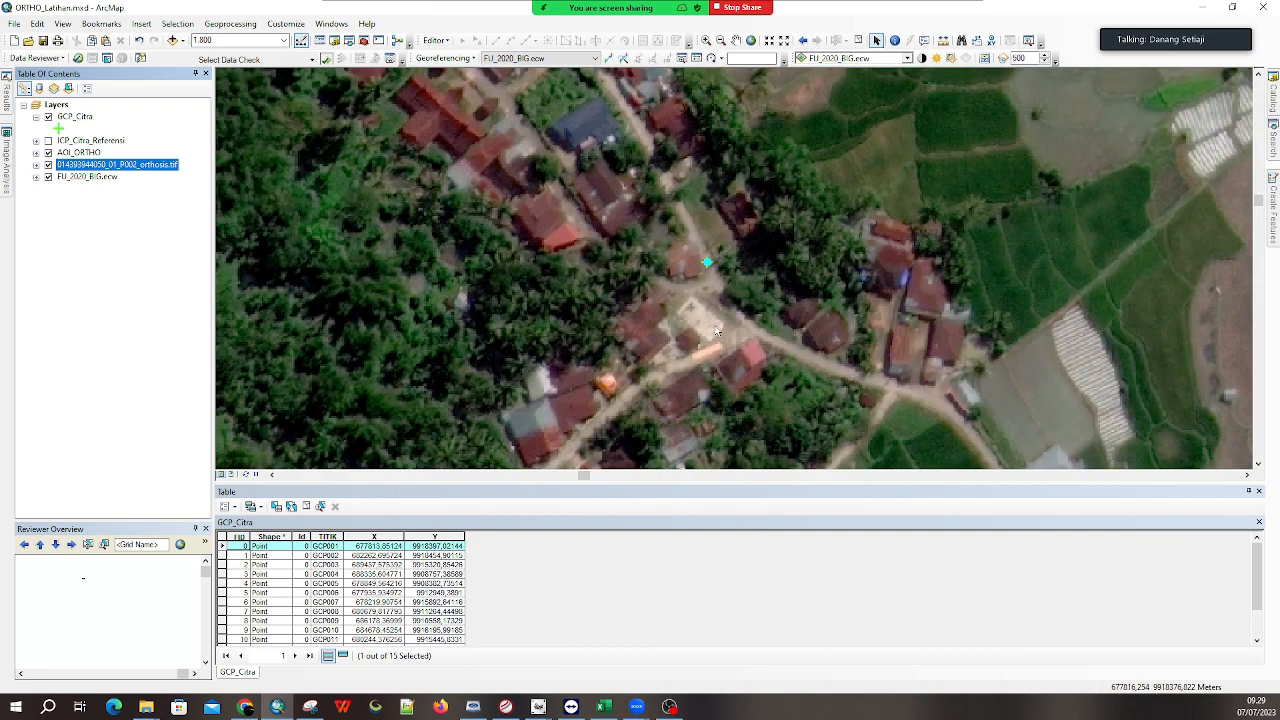
left_click(48, 165)
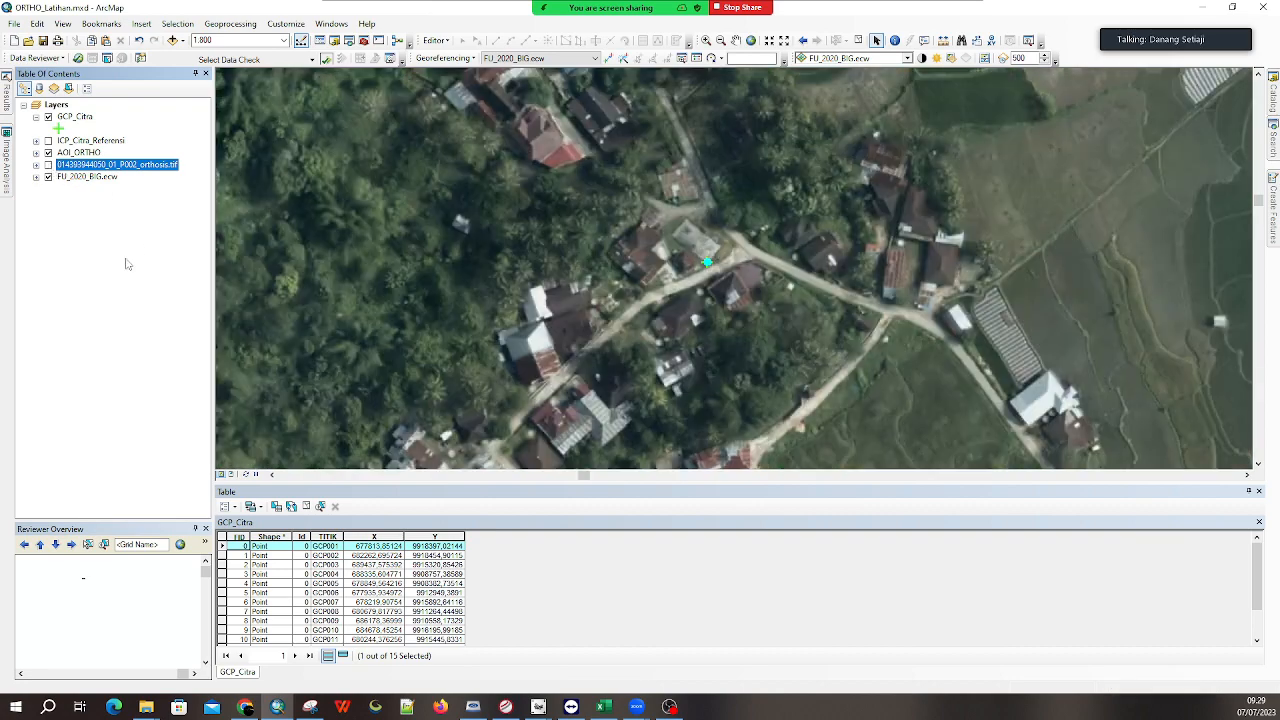
Zoom to GCP002 and compare its location on the P002_orthosis.tif image and the FU_2020_BIG.ecw reference
double_click(223, 556)
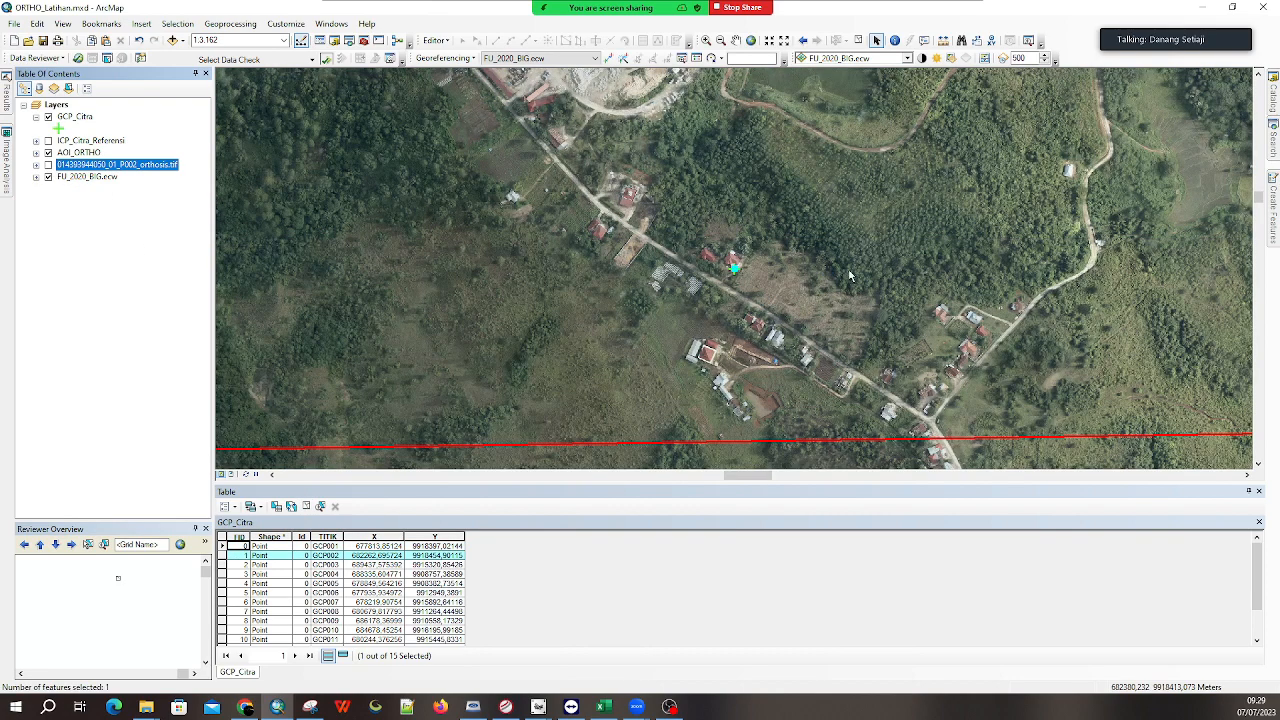
scroll(740, 266, "up", 8)
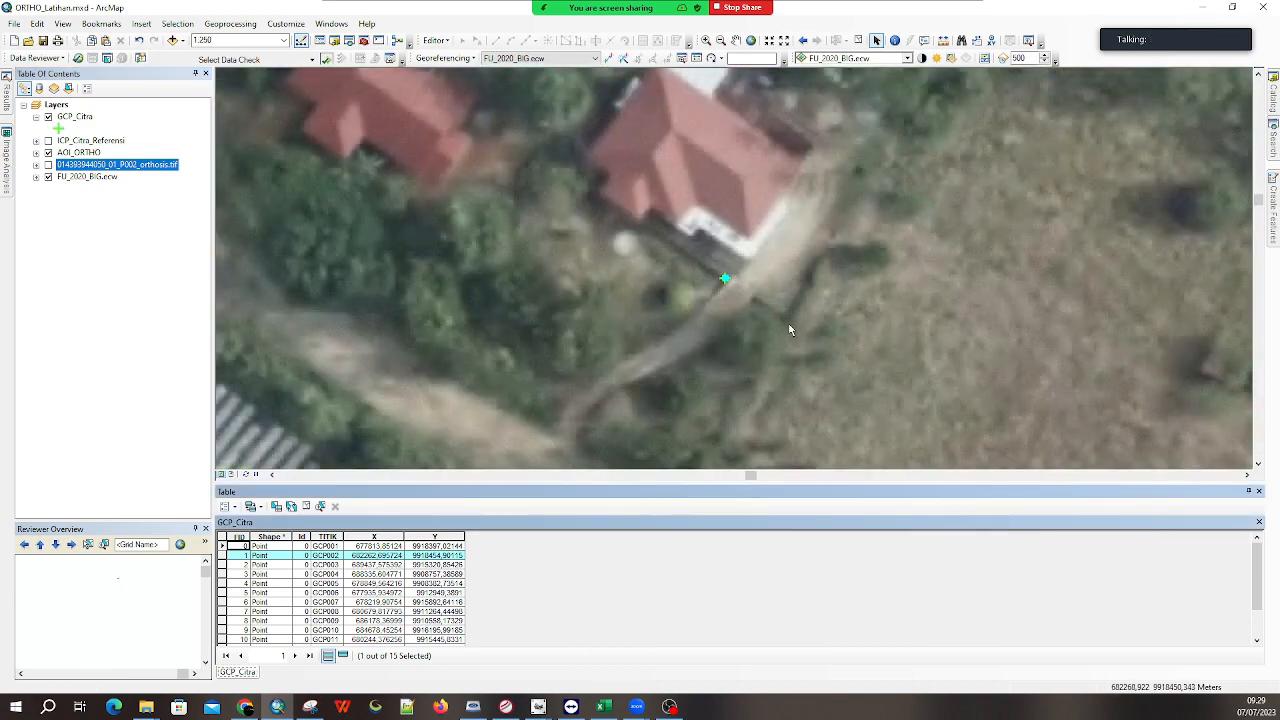
left_click(48, 164)
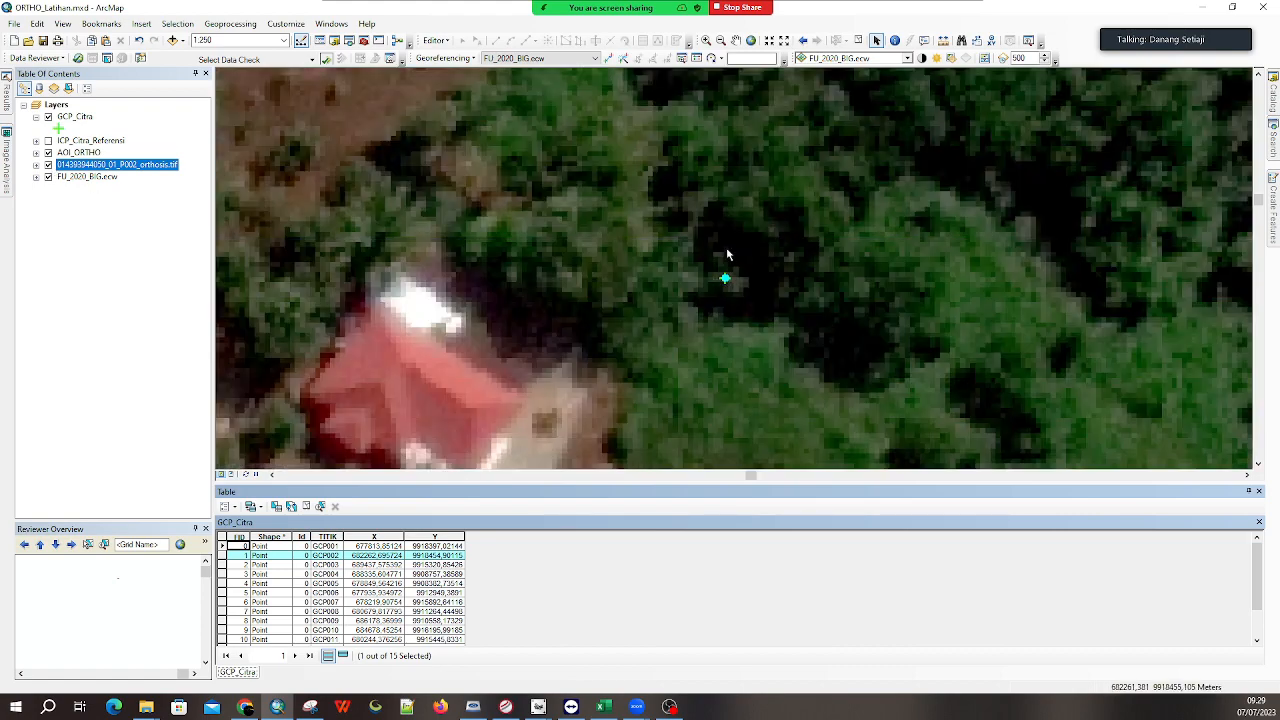
scroll(733, 340, "down", 3)
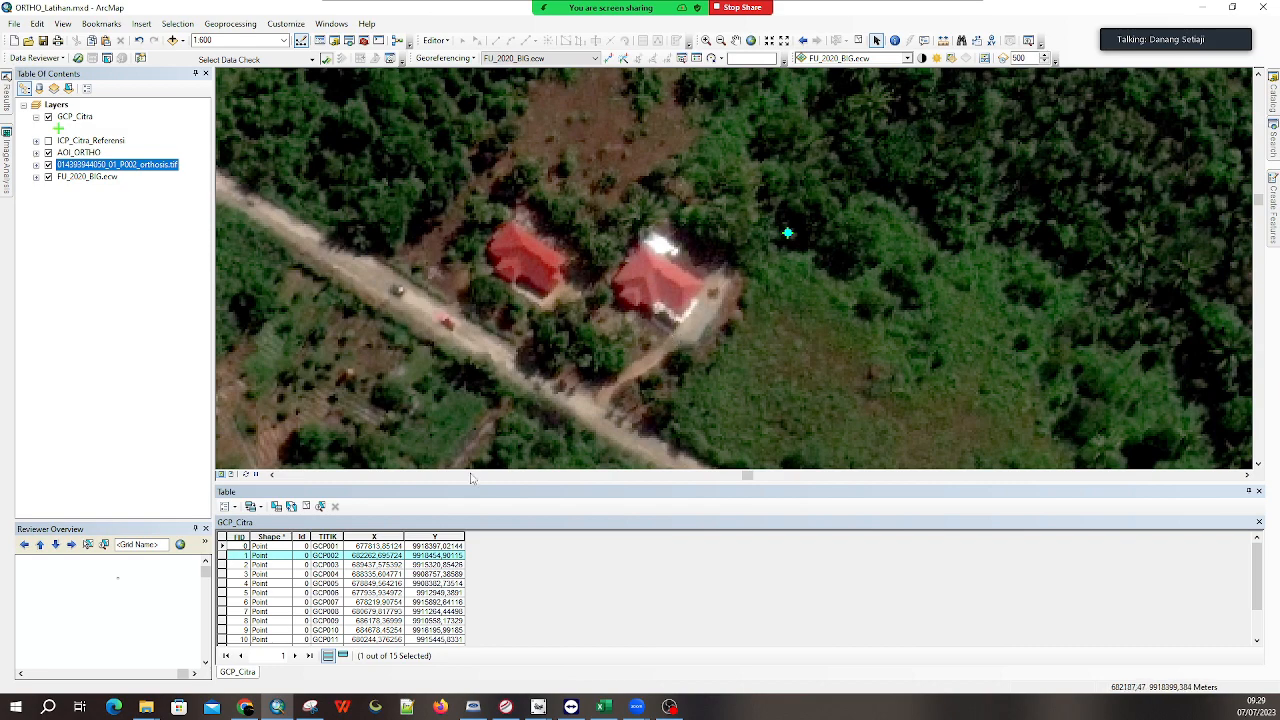
left_click(48, 164)
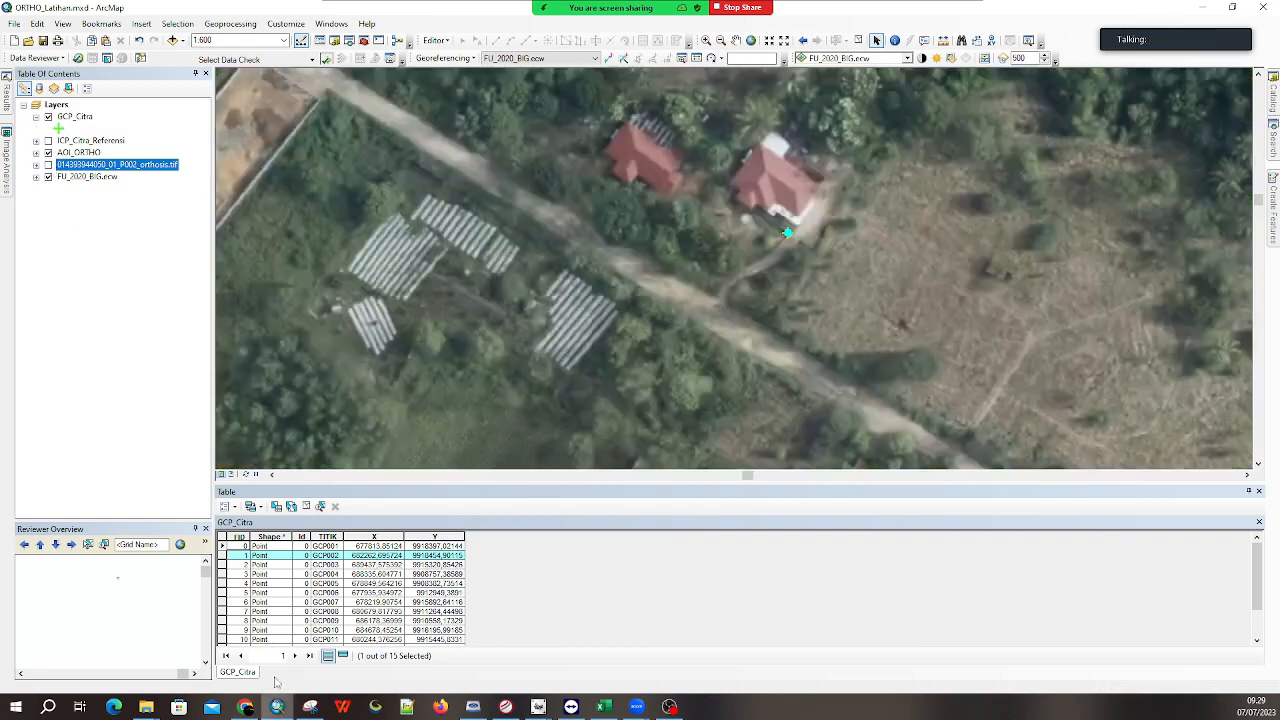
Zoom to GCP003 and GCP004 from the attribute table and examine the ground feature each marks on the reference imagery
left_click(222, 564)
left_click(307, 506)
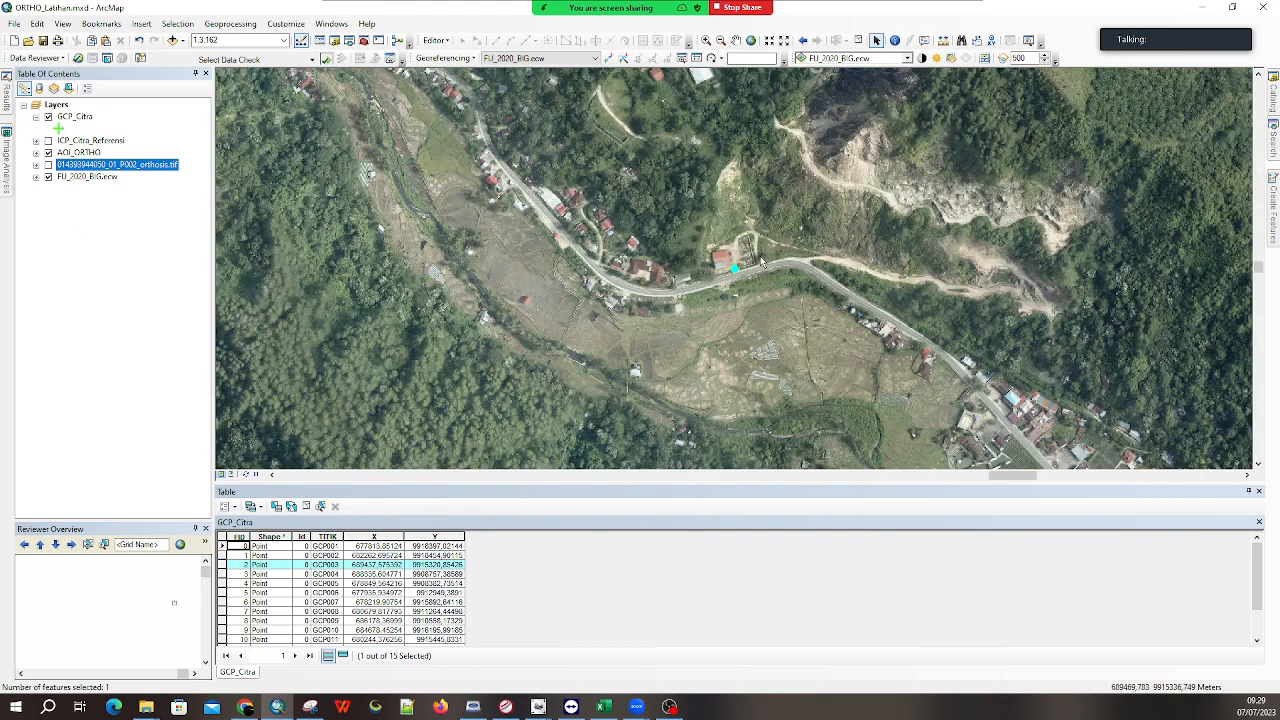
scroll(734, 262, "up", 5)
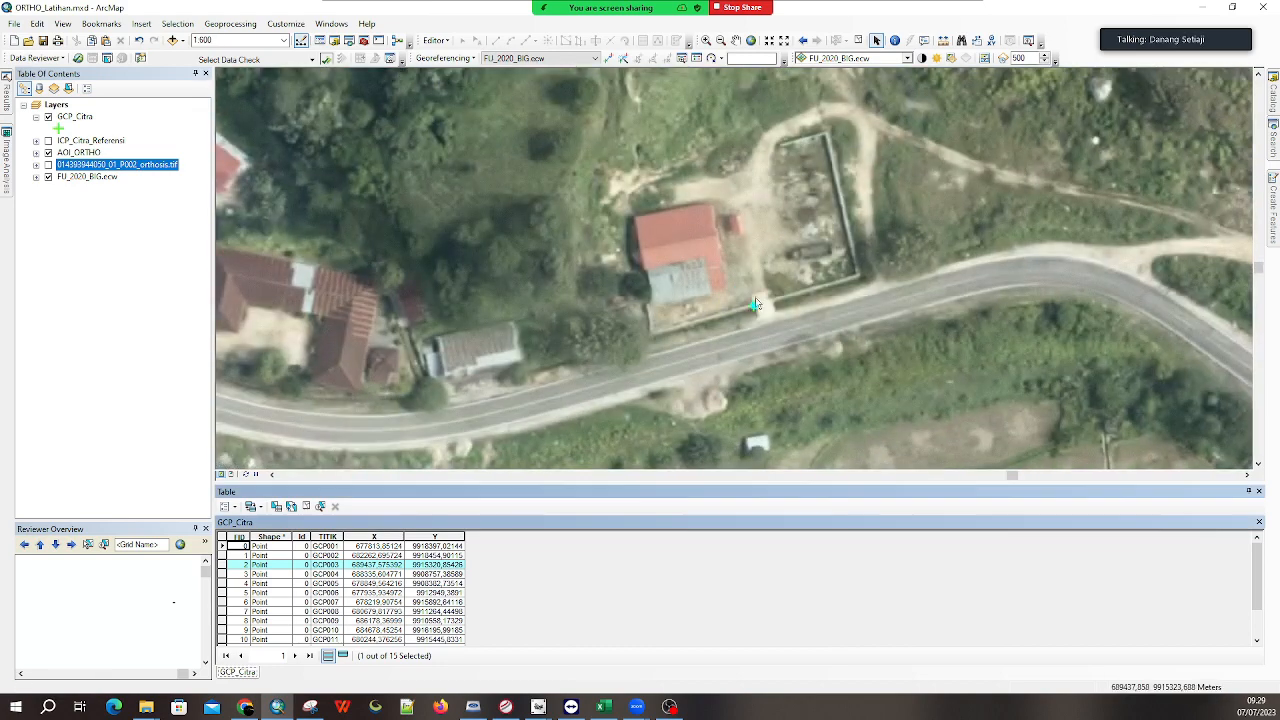
left_click(222, 574)
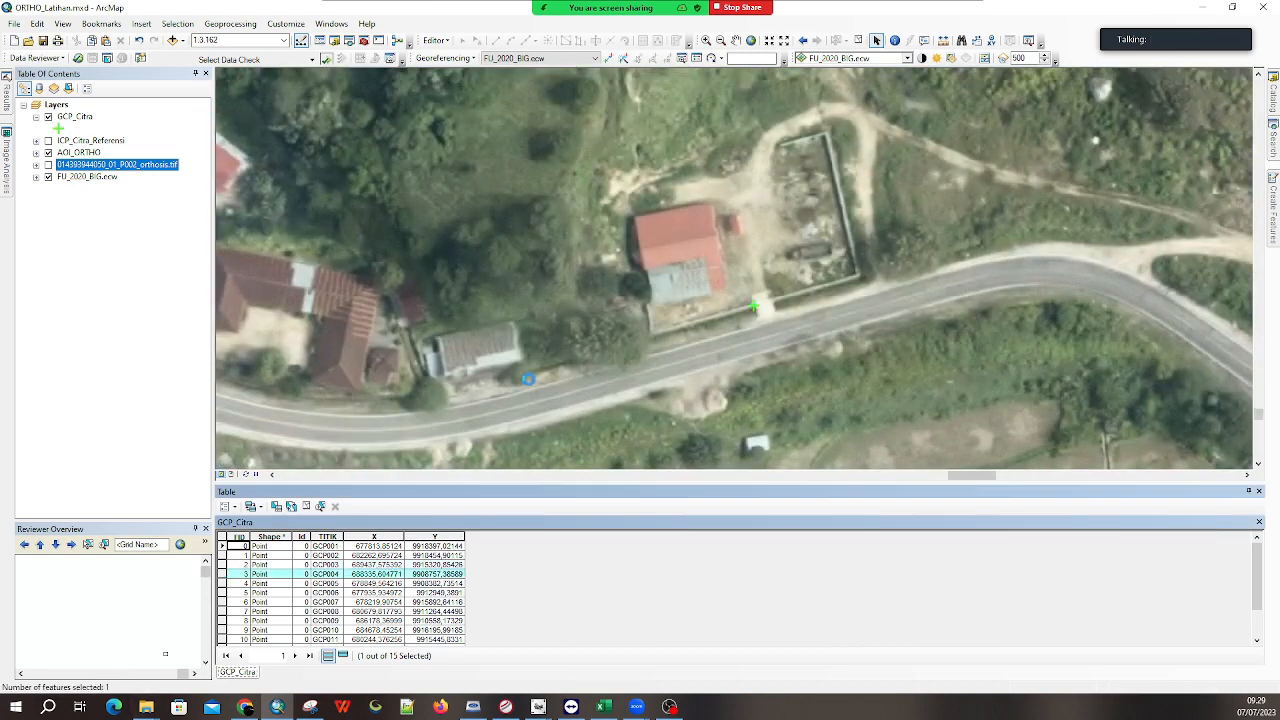
left_click(307, 506)
scroll(744, 266, "up", 8)
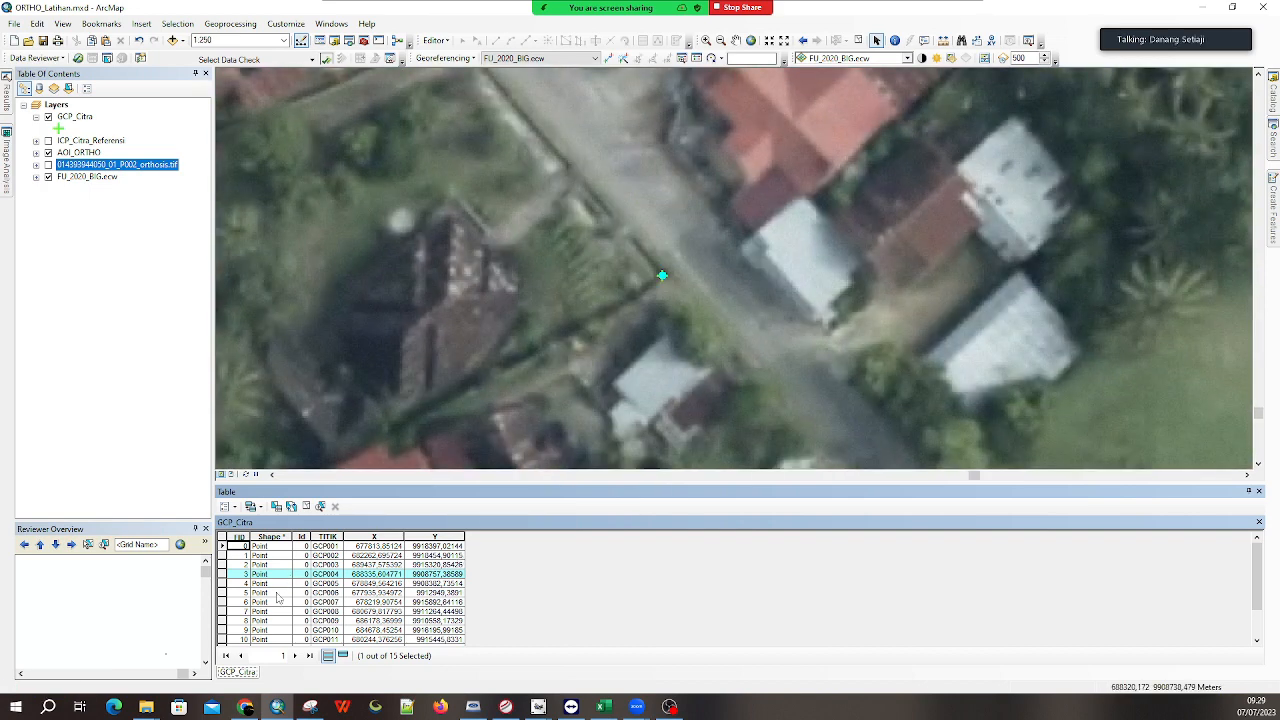
scroll(366, 577, "down", 2)
scroll(366, 602, "up", 2)
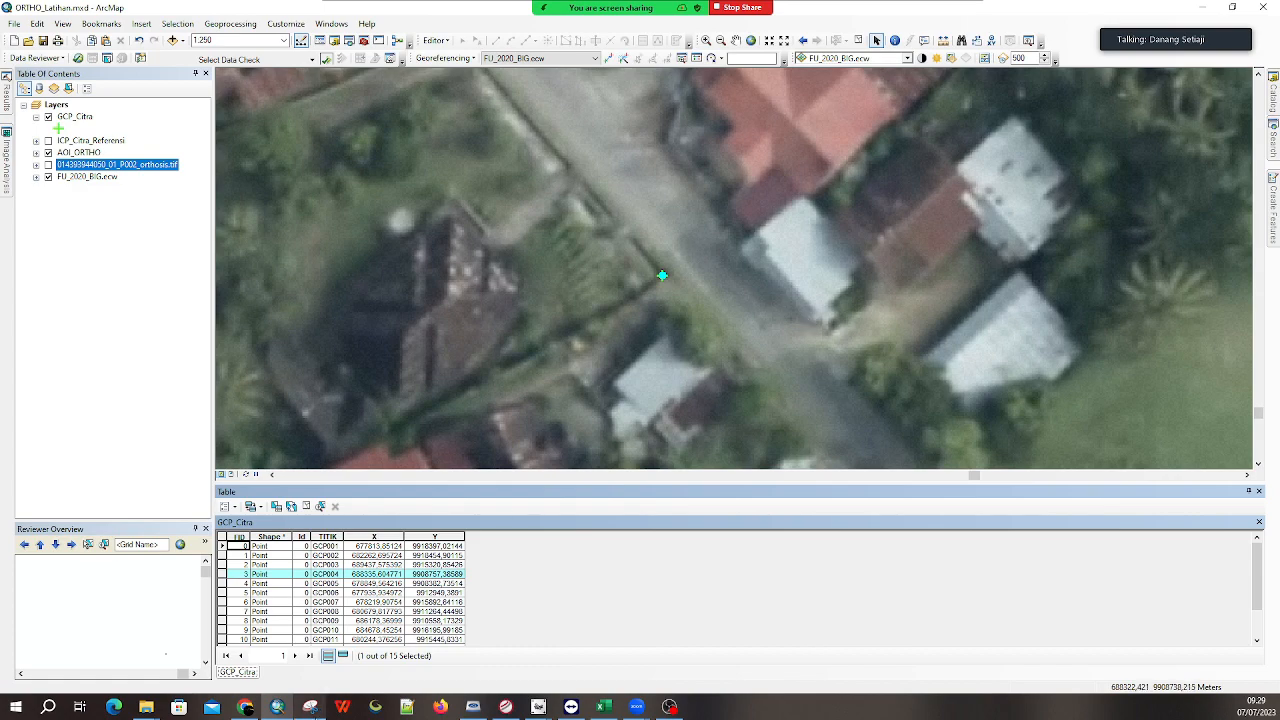
Zoom to GCP005 and examine the building corner it marks on the reference imagery
double_click(224, 583)
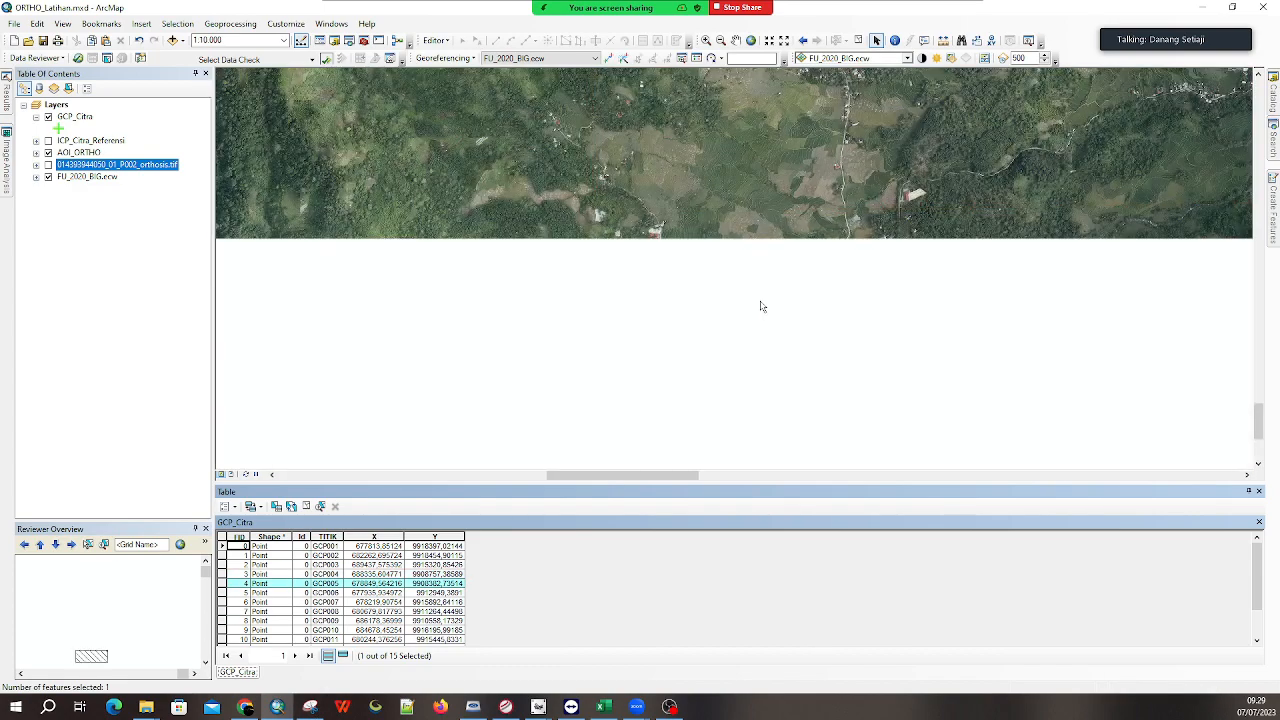
scroll(530, 270, "up", 8)
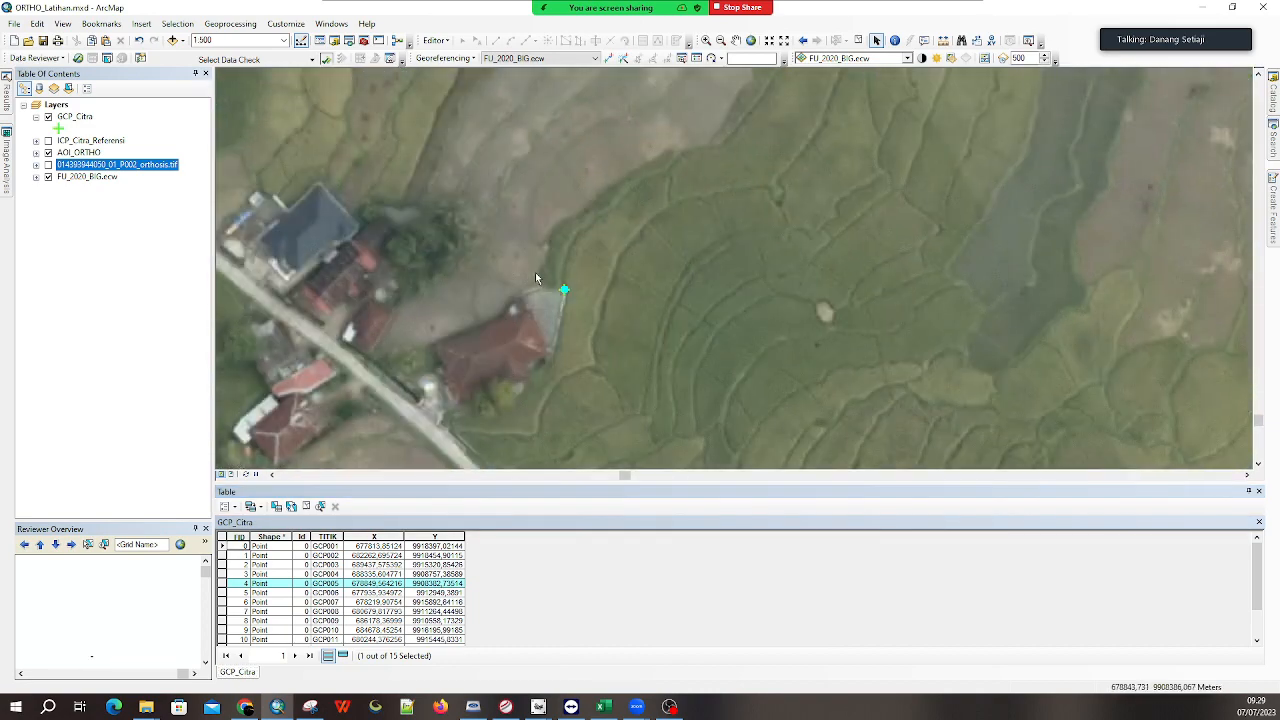
scroll(560, 290, "up", 3)
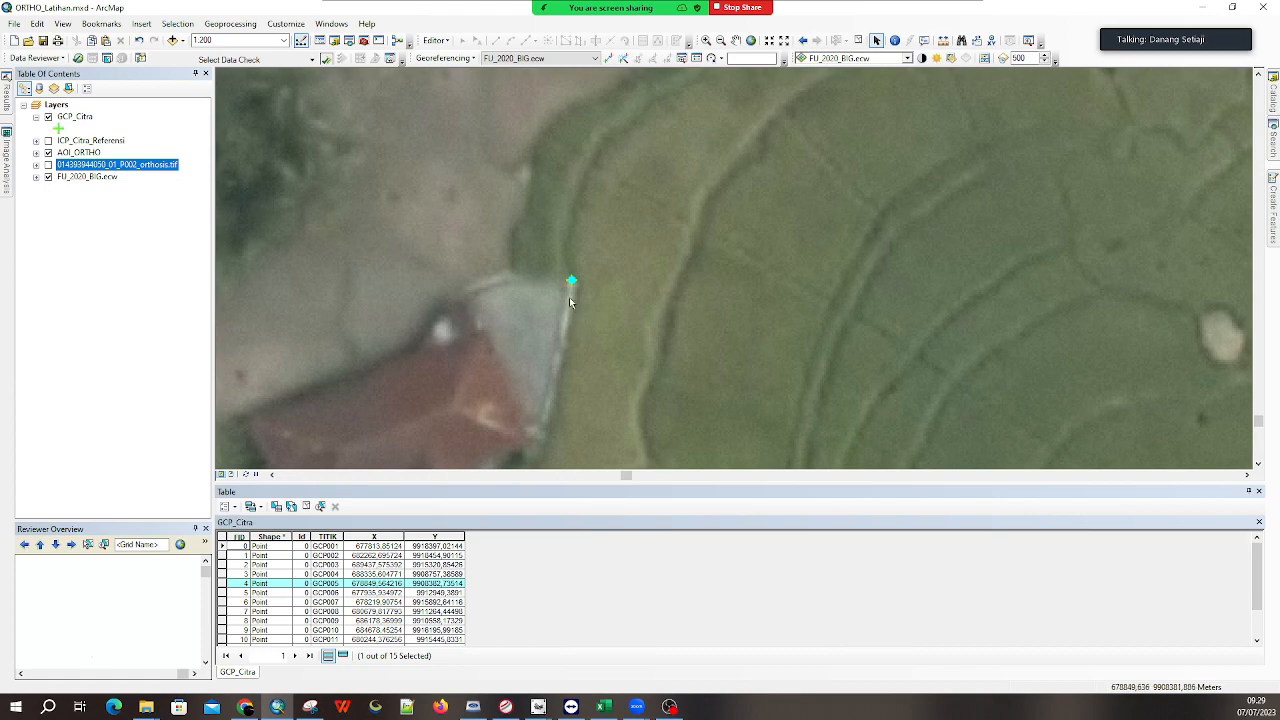
Zoom to GCP006 at the sports court and compare its location on the P002_orthosis.tif image and the FU_2020_BIG.ecw reference
double_click(222, 593)
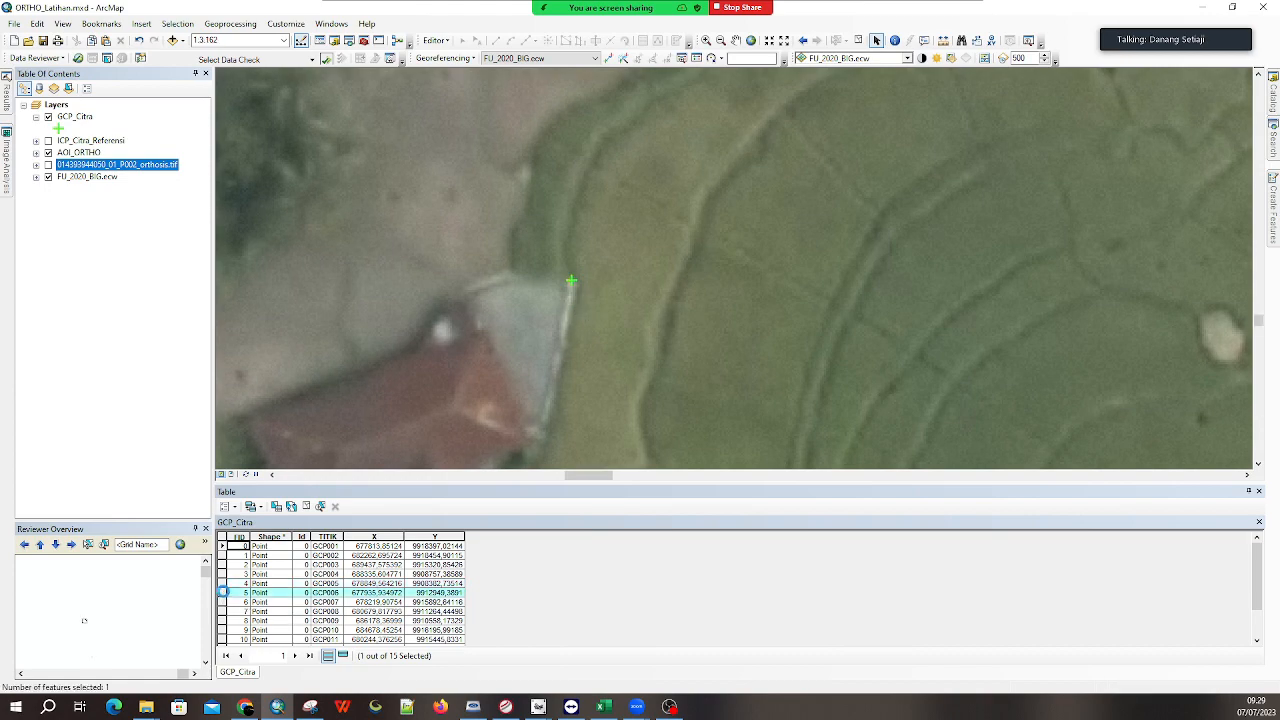
scroll(738, 273, "up", 3)
scroll(738, 273, "up", 4)
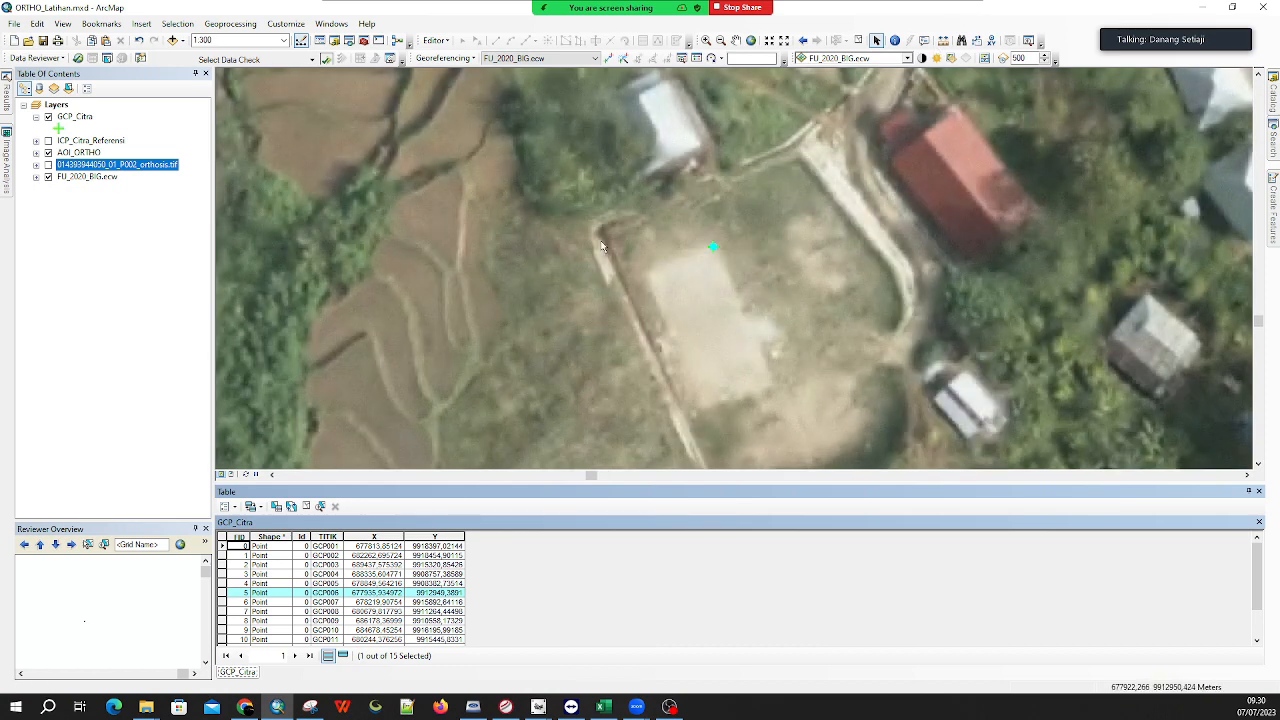
scroll(681, 284, "down", 2)
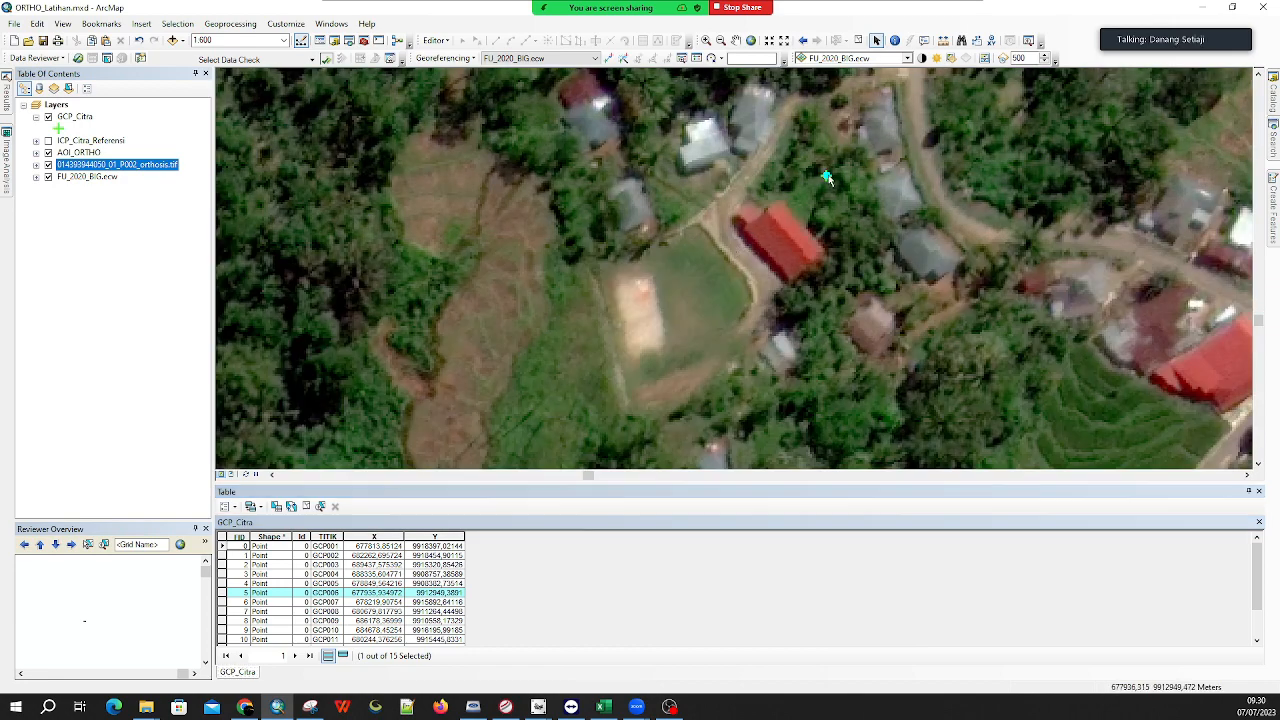
left_click(48, 165)
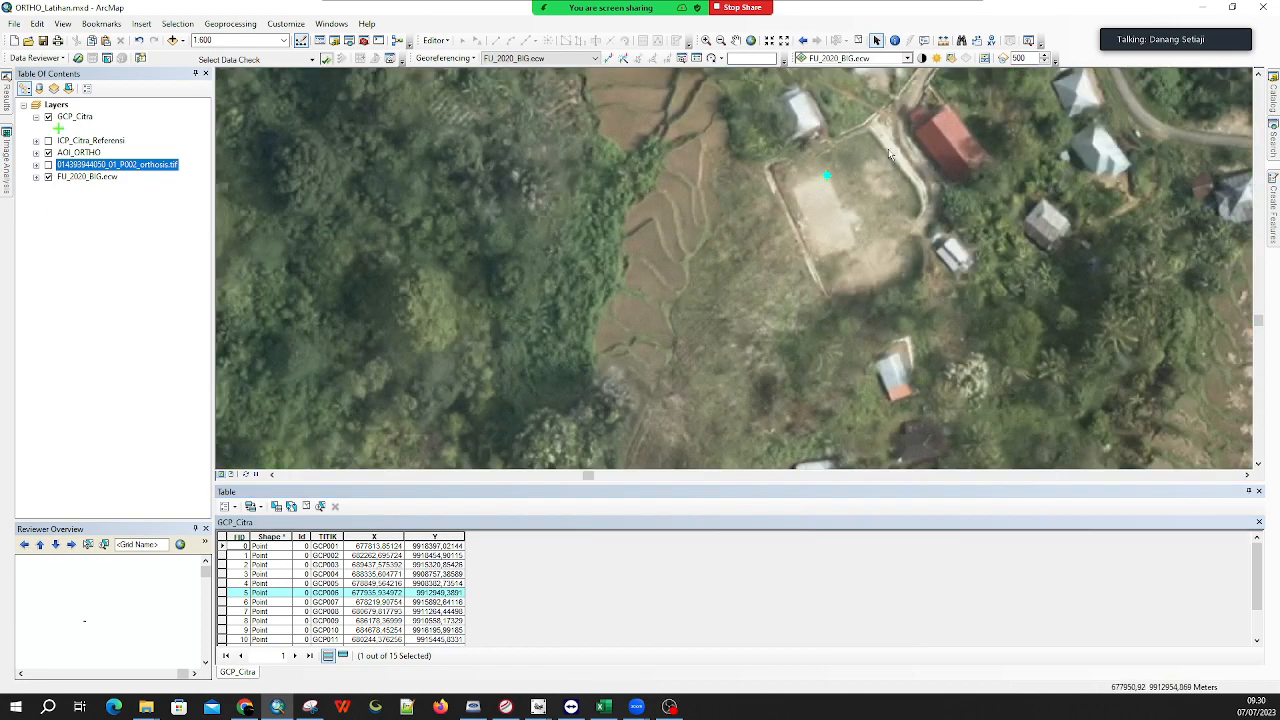
mouse_move(836, 181)
left_mouse_down()
mouse_move(750, 231)
mouse_move(717, 281)
left_mouse_up()
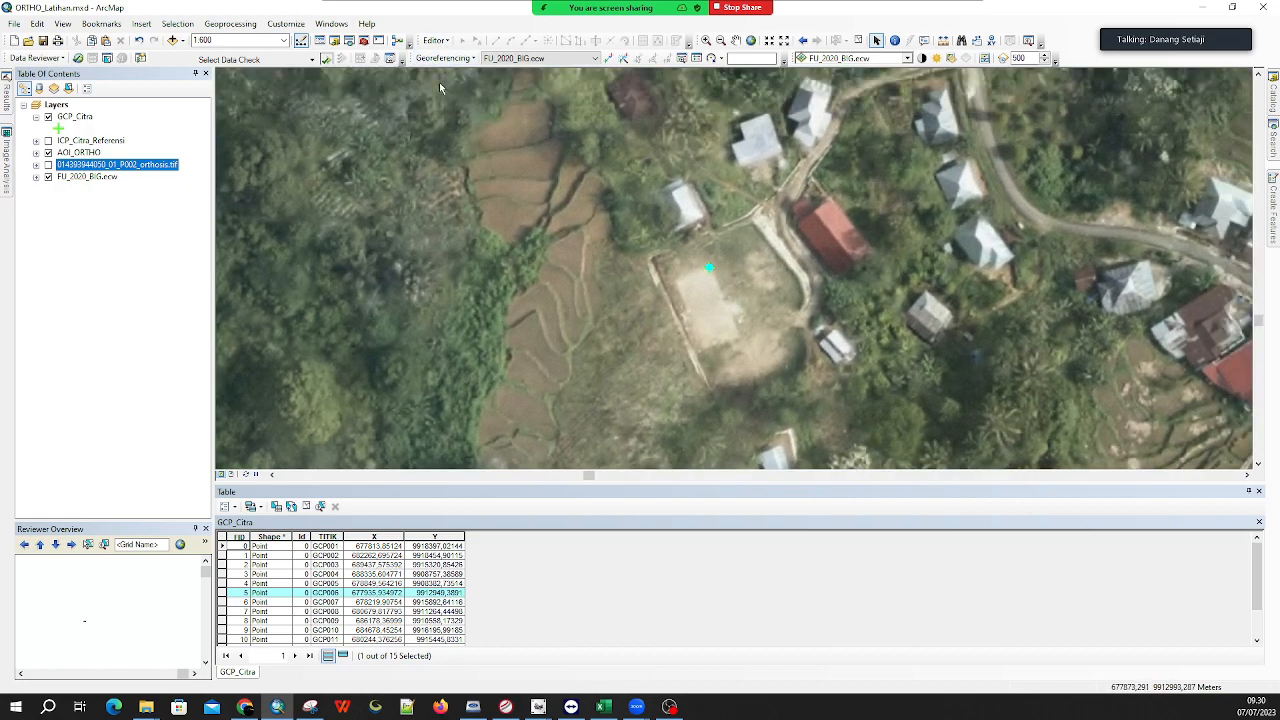
Measure the offset from GCP006 on the reference to the matching court corner on P002_orthosis.tif, and close the measurement
left_click(943, 40)
left_click(709, 268)
left_click(48, 164)
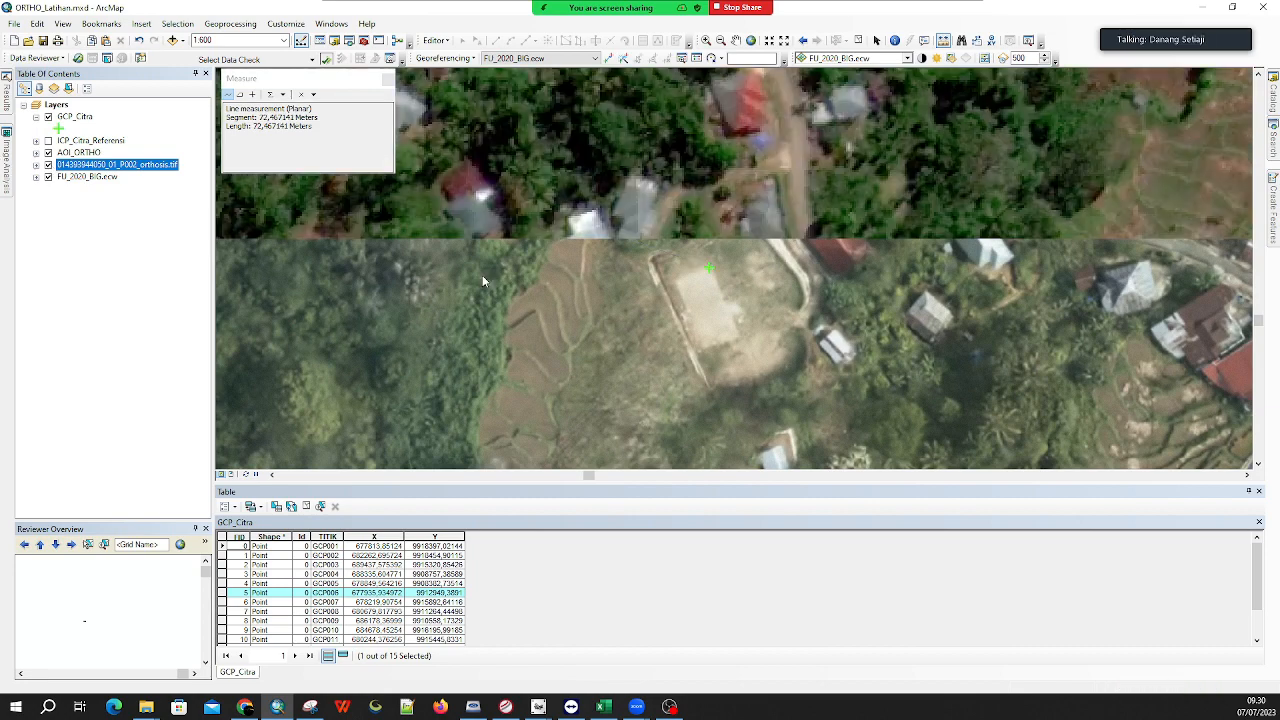
left_click(48, 164)
left_click(48, 164)
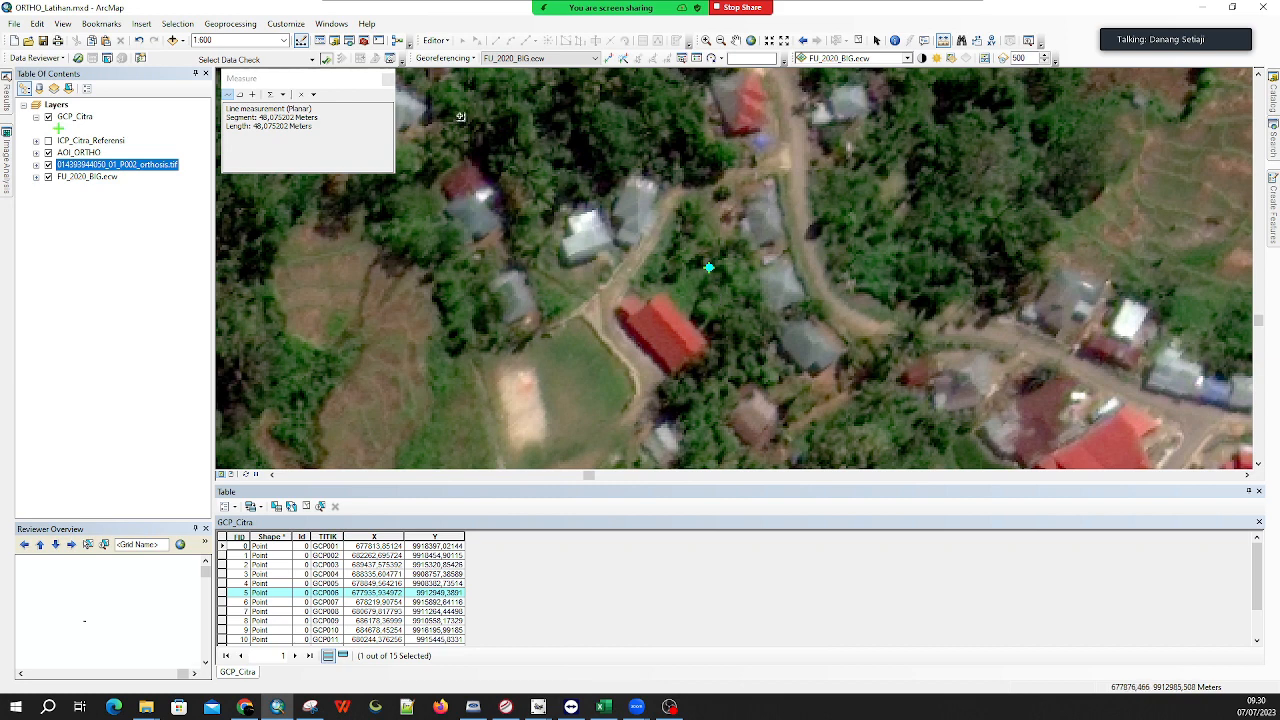
left_click(387, 79)
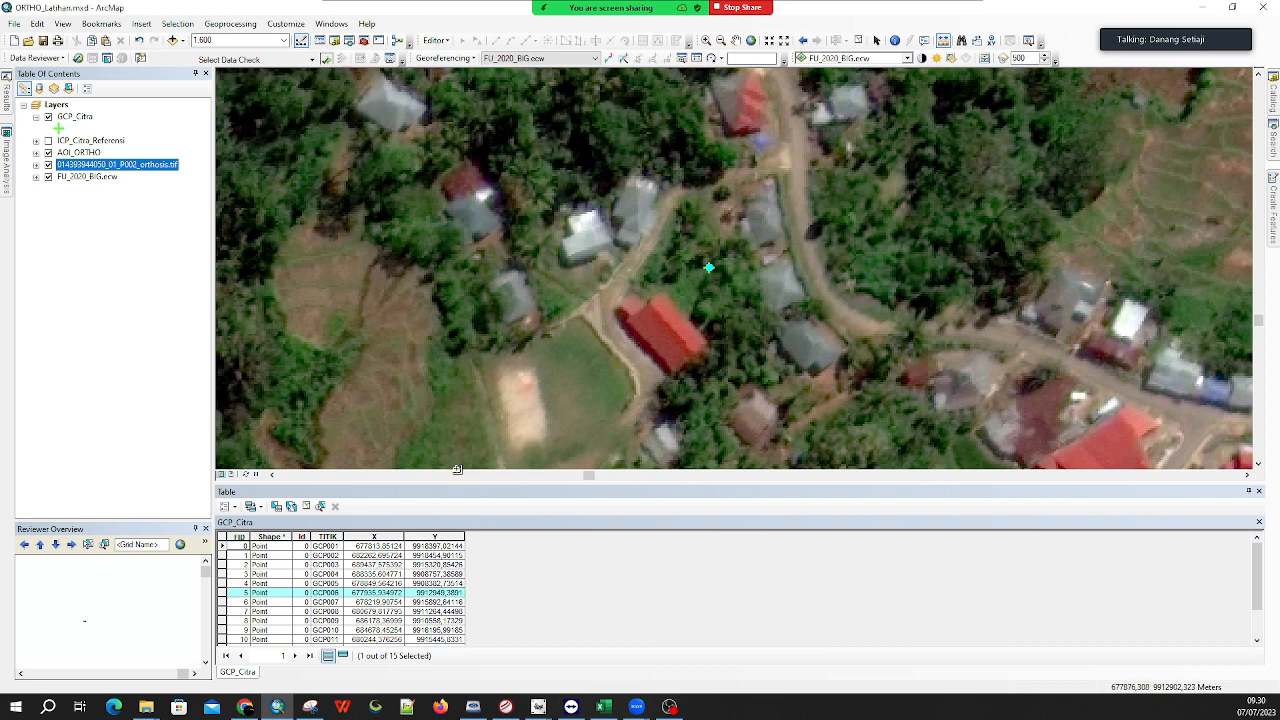
Zoom to GCP012 from the attribute table and hide the P002_orthosis.tif image to reveal the FU_2020_BIG.ecw reference
scroll(370, 577, "down", 2)
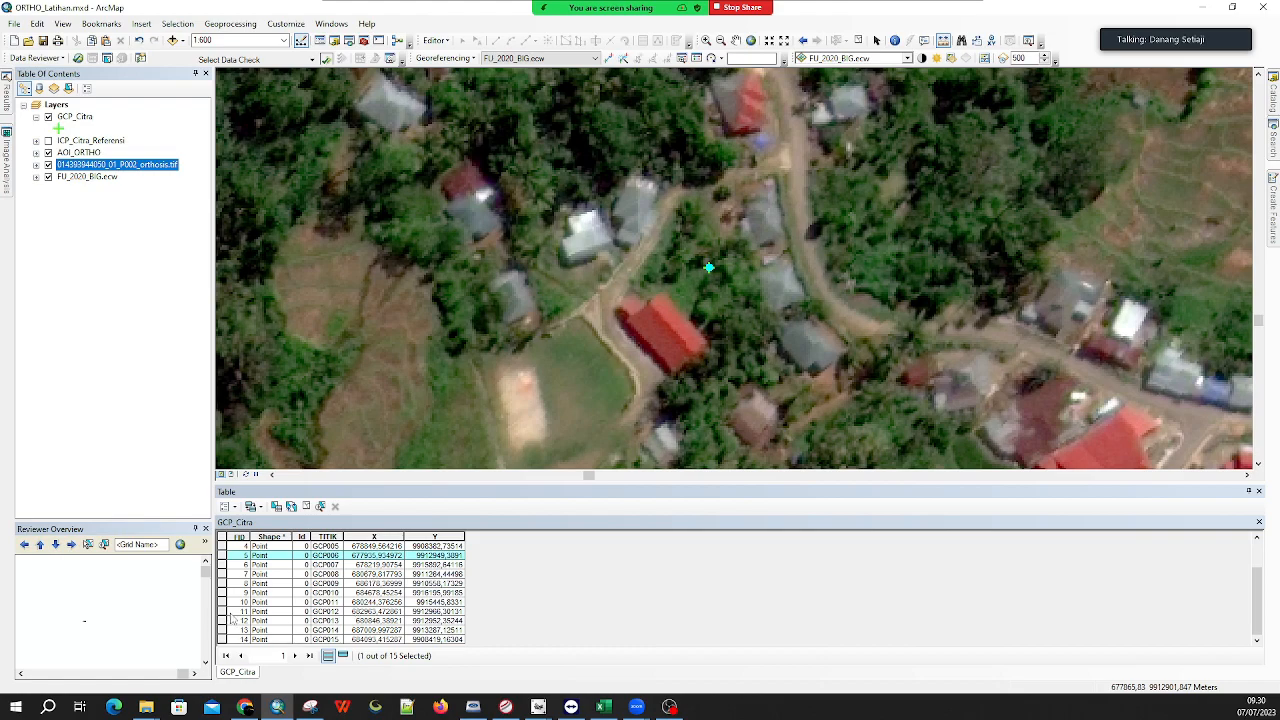
double_click(223, 612)
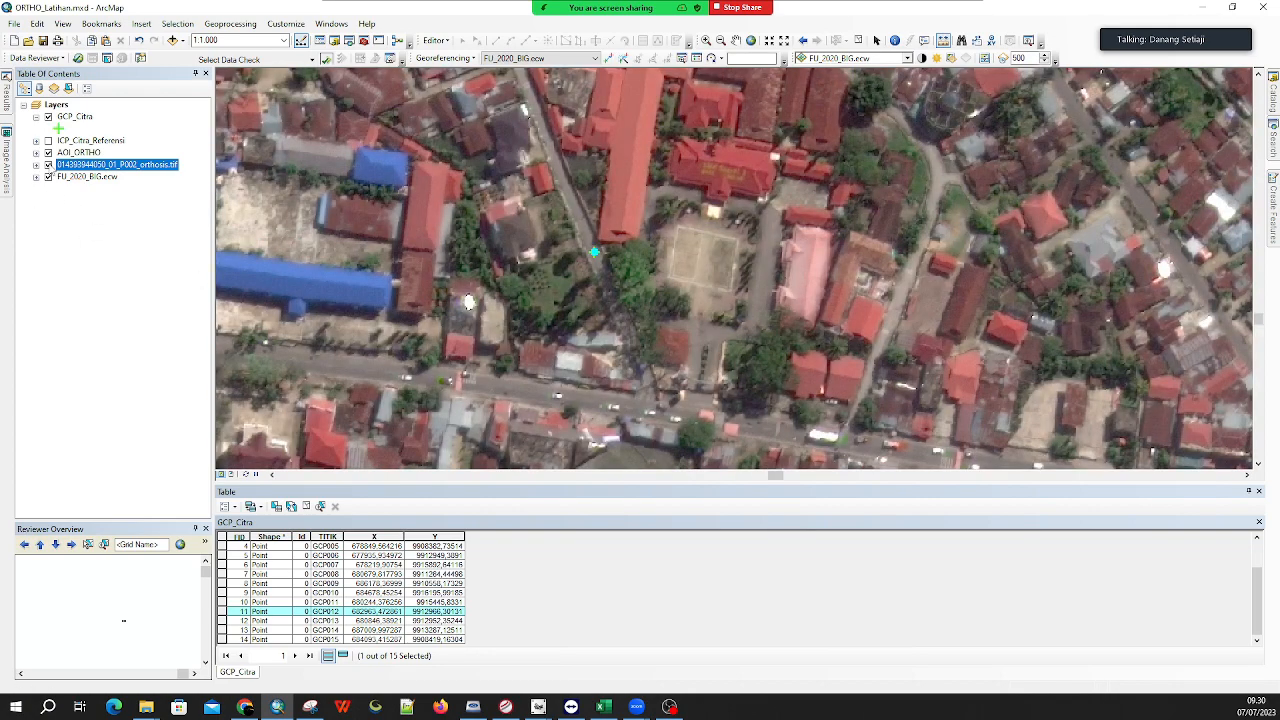
left_click(48, 164)
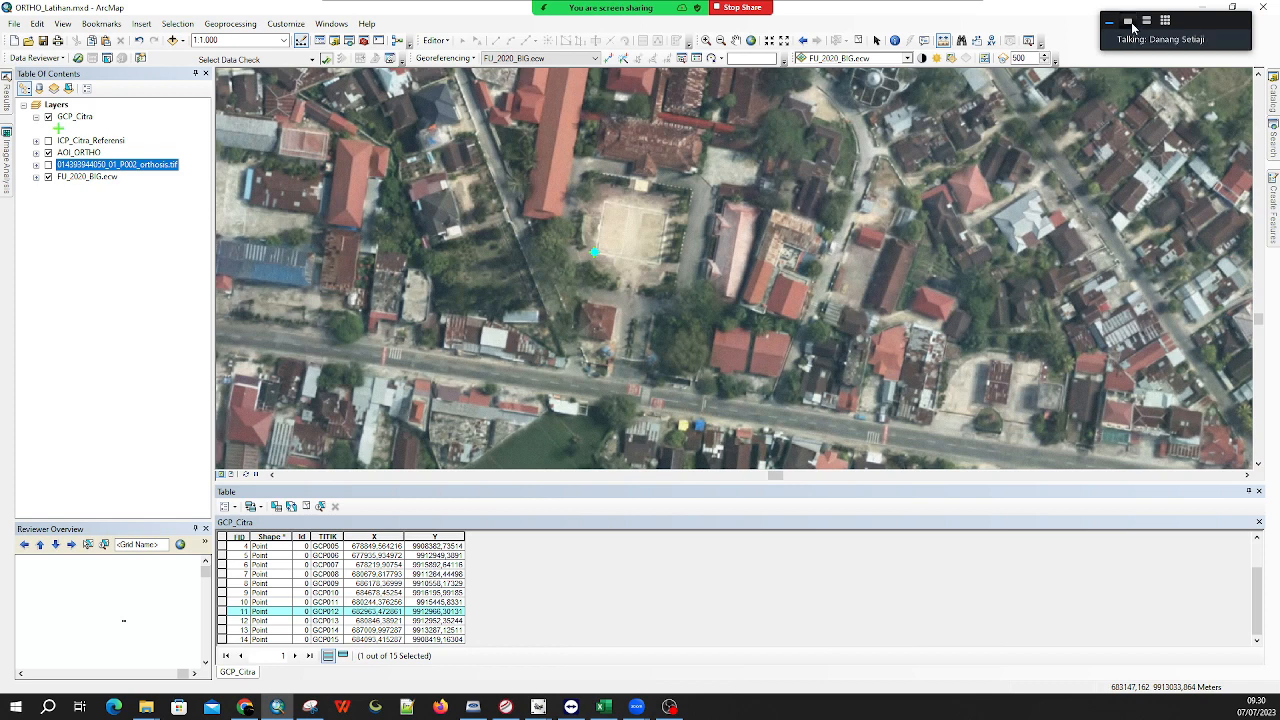
Expand the meeting's participant video panel to look over the participants, and collapse it again
left_click(1130, 22)
left_click(1127, 21)
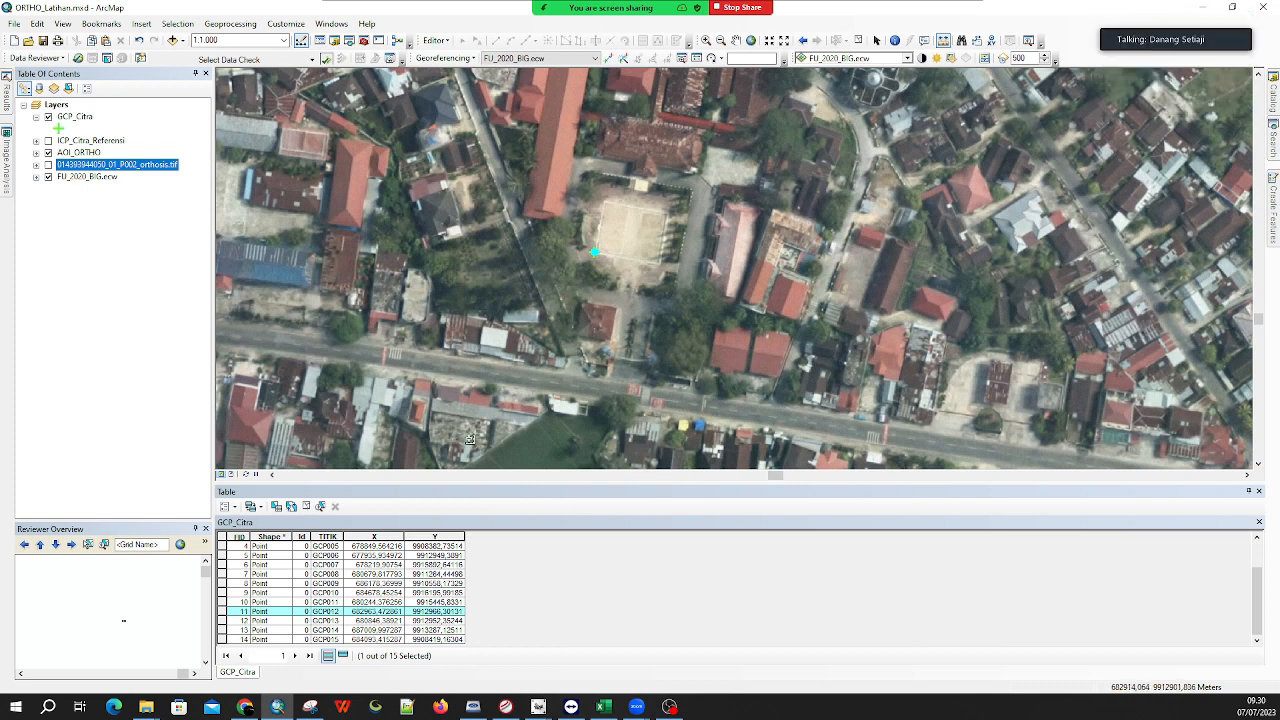
left_click(1166, 21)
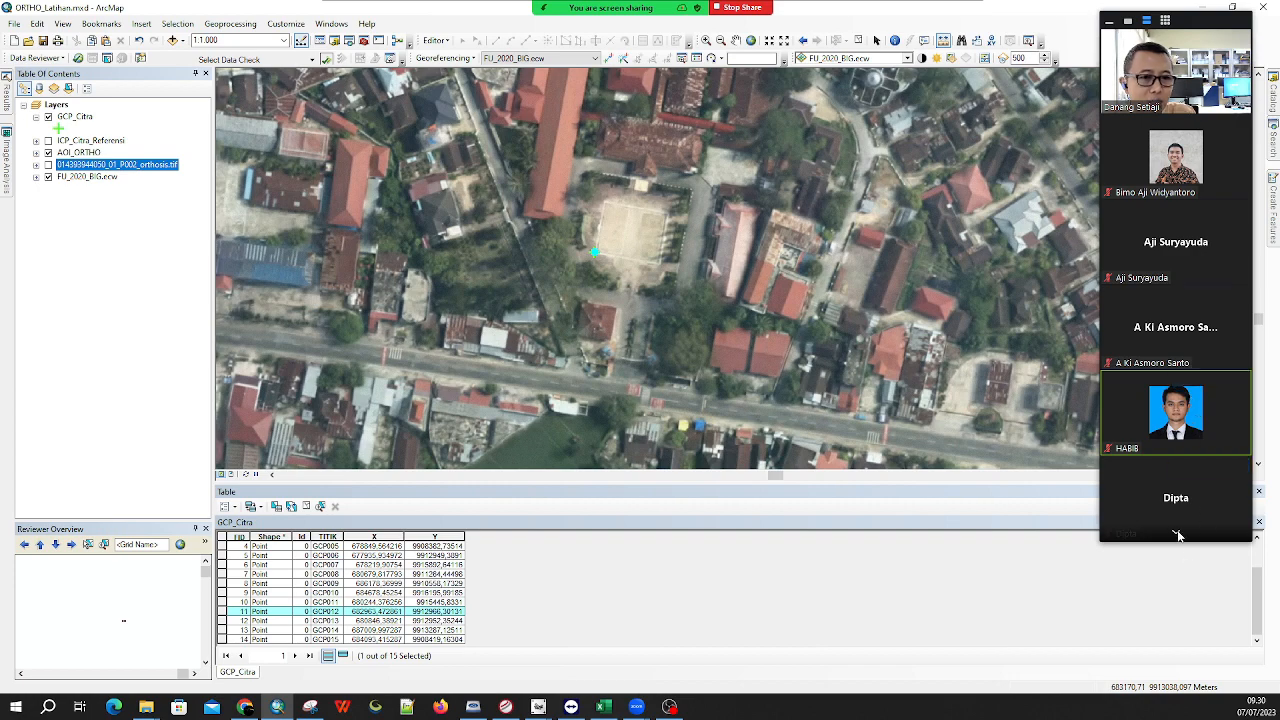
left_click(1164, 20)
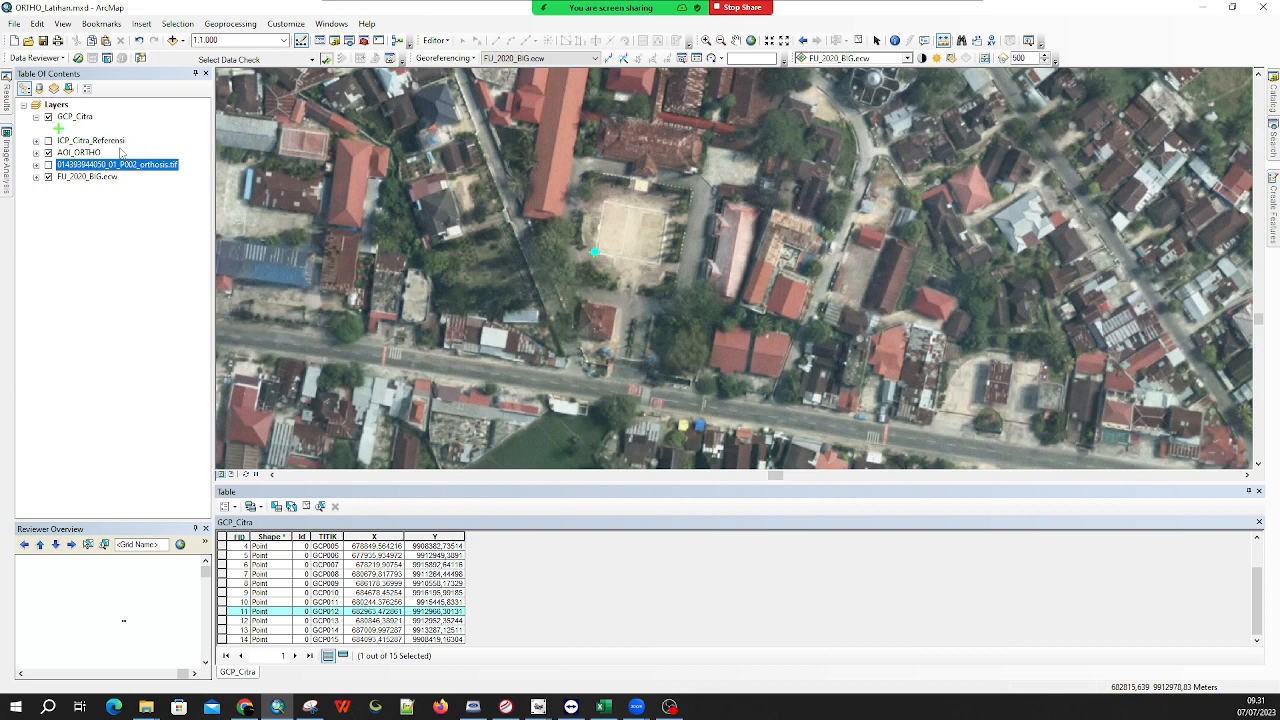
Examine the court corner marked by GCP012 on the reference and compare its location on the P002_orthosis.tif image
left_click_drag(644, 247, 642, 277)
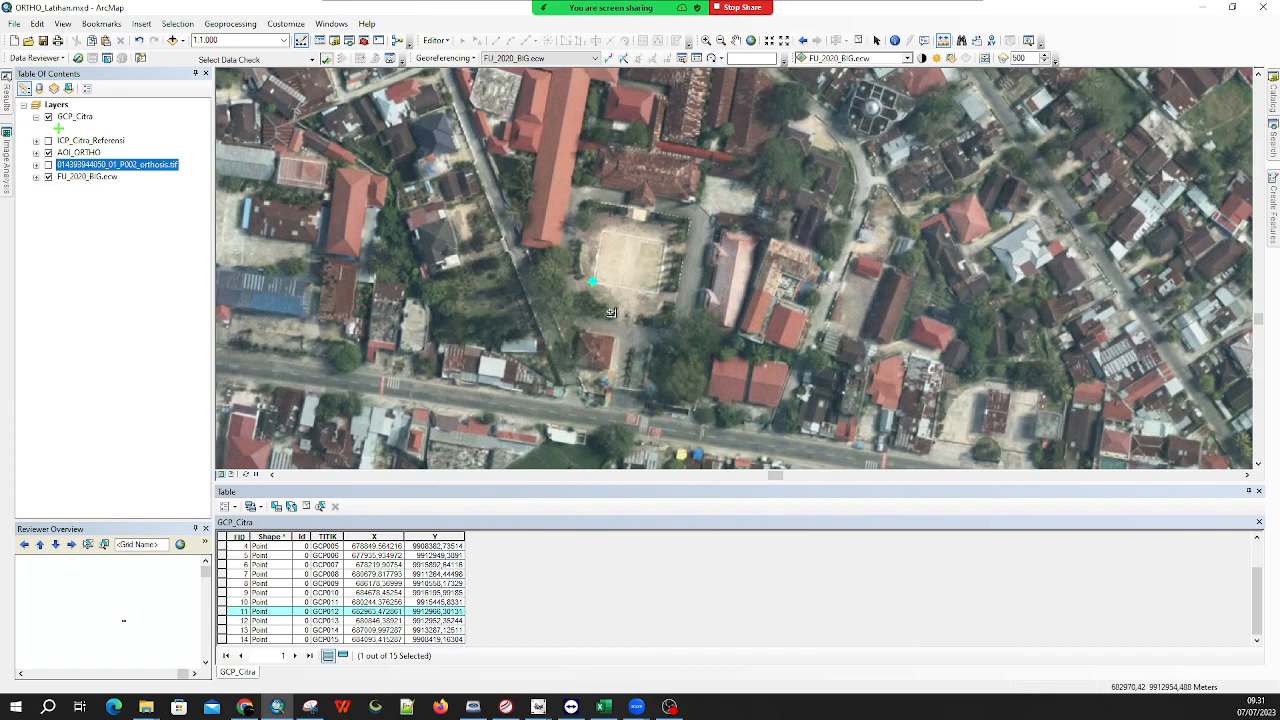
left_click_drag(606, 287, 596, 307)
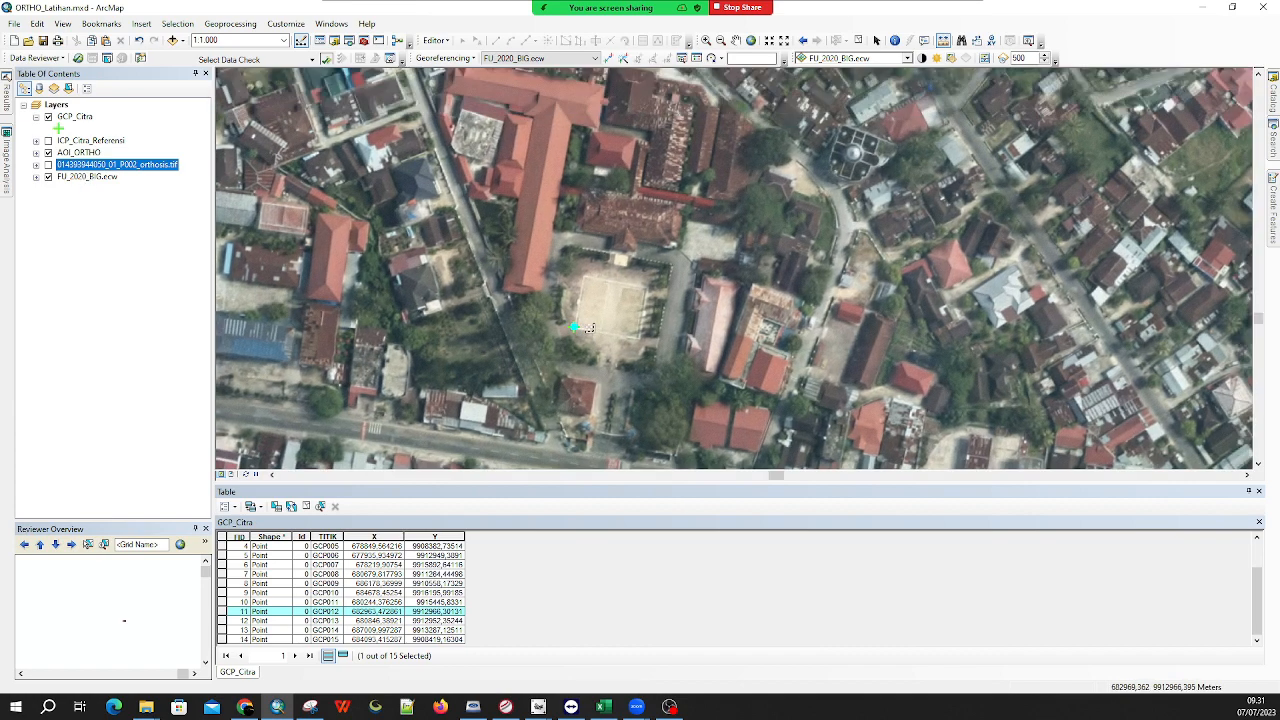
scroll(593, 323, "up", 2)
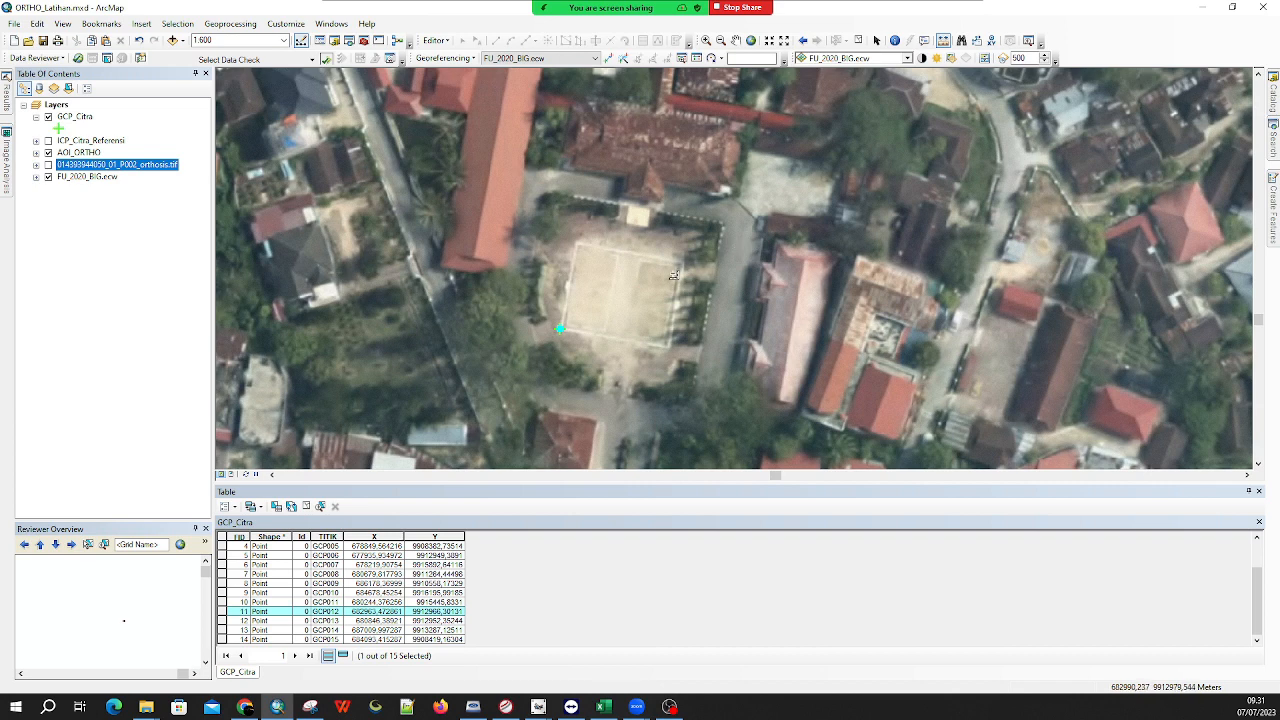
left_click_drag(600, 324, 576, 306)
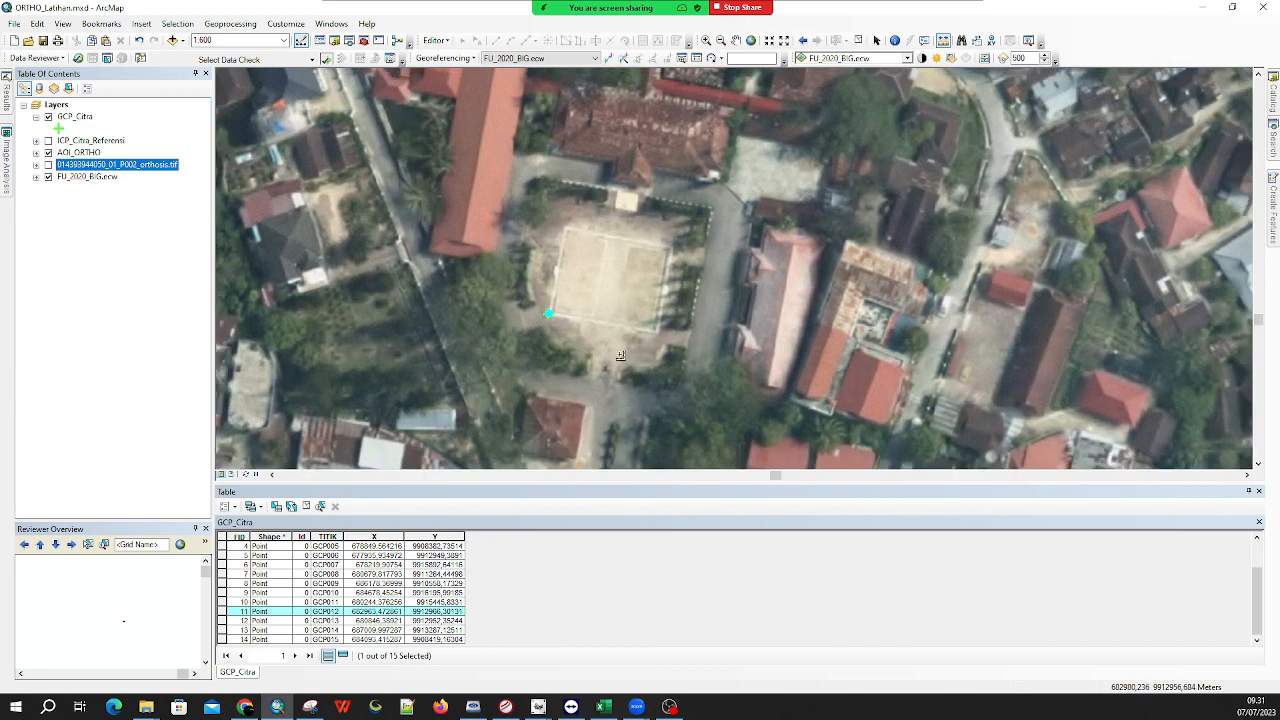
left_click(48, 165)
left_click(48, 165)
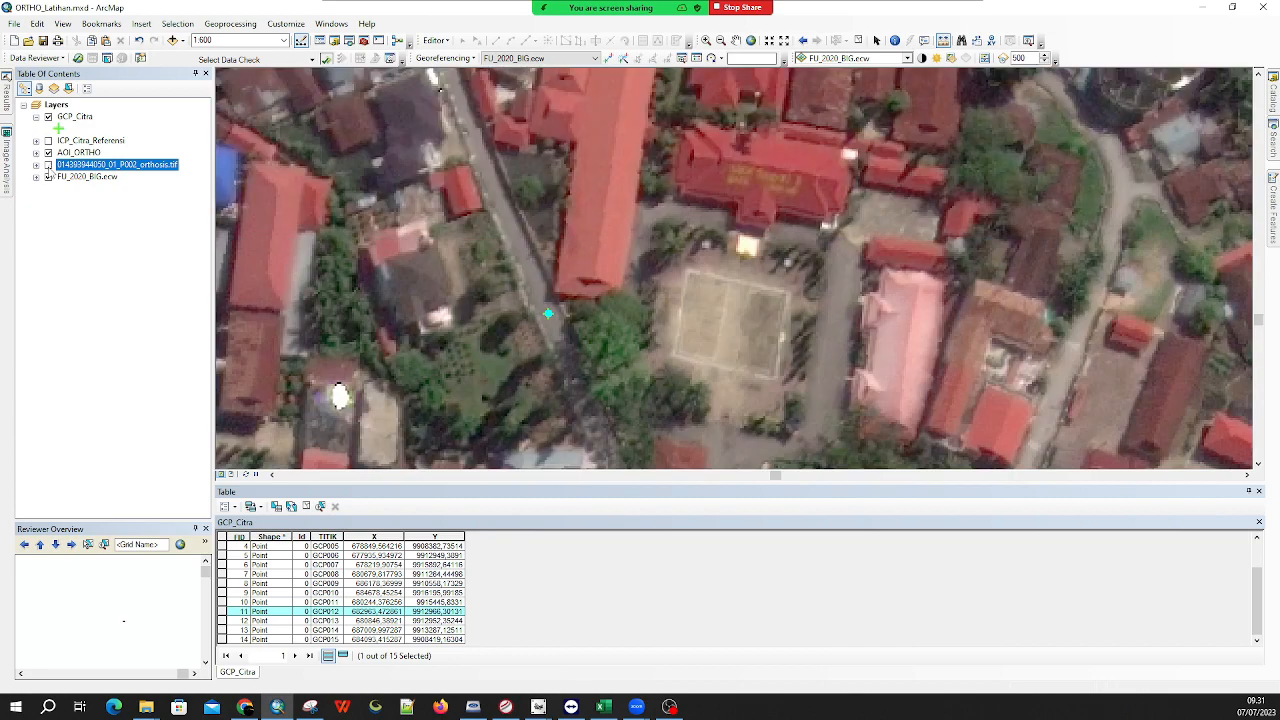
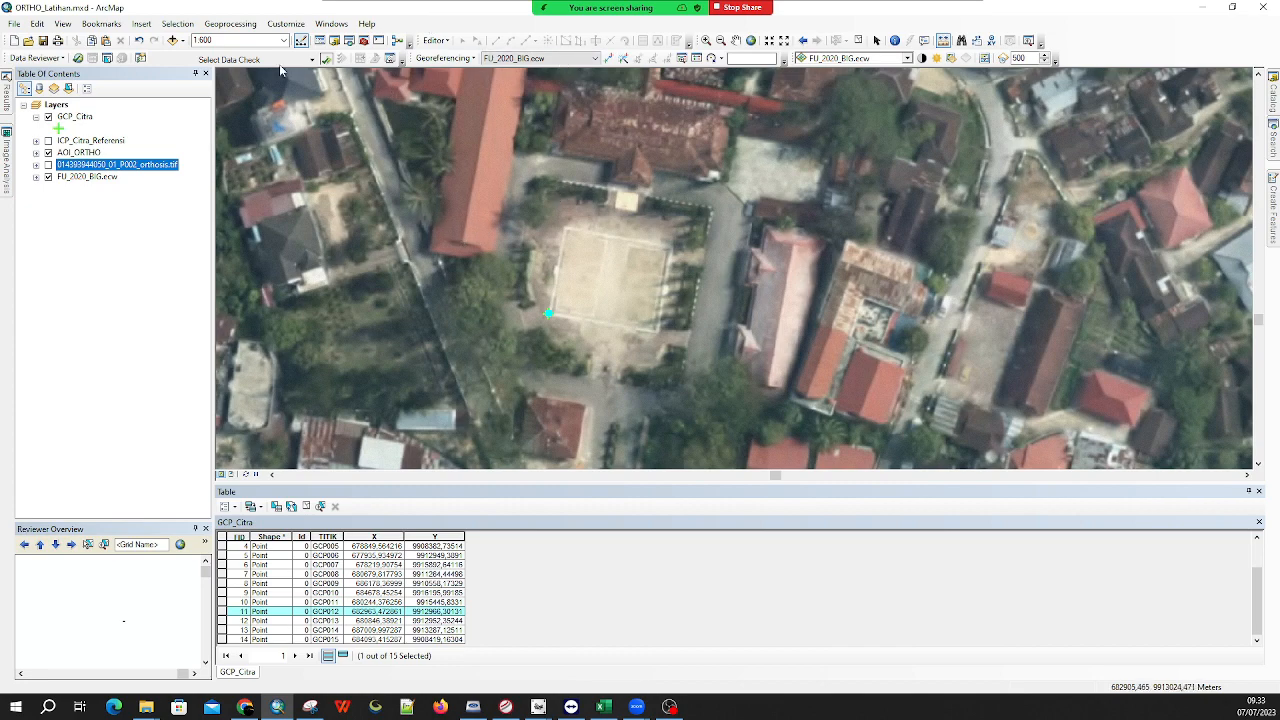
Clear the GCP012 selection on the map
left_click(876, 40)
scroll(703, 283, "down", 4)
scroll(790, 295, "down", 3)
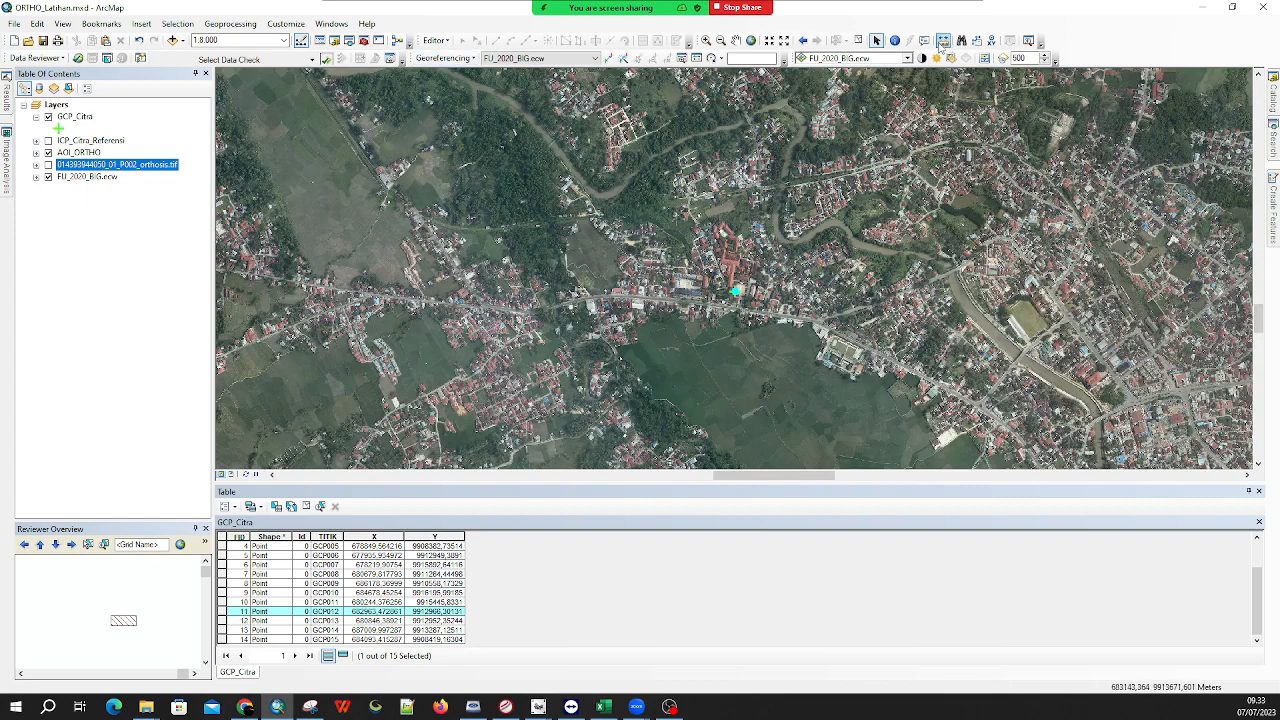
left_click(858, 40)
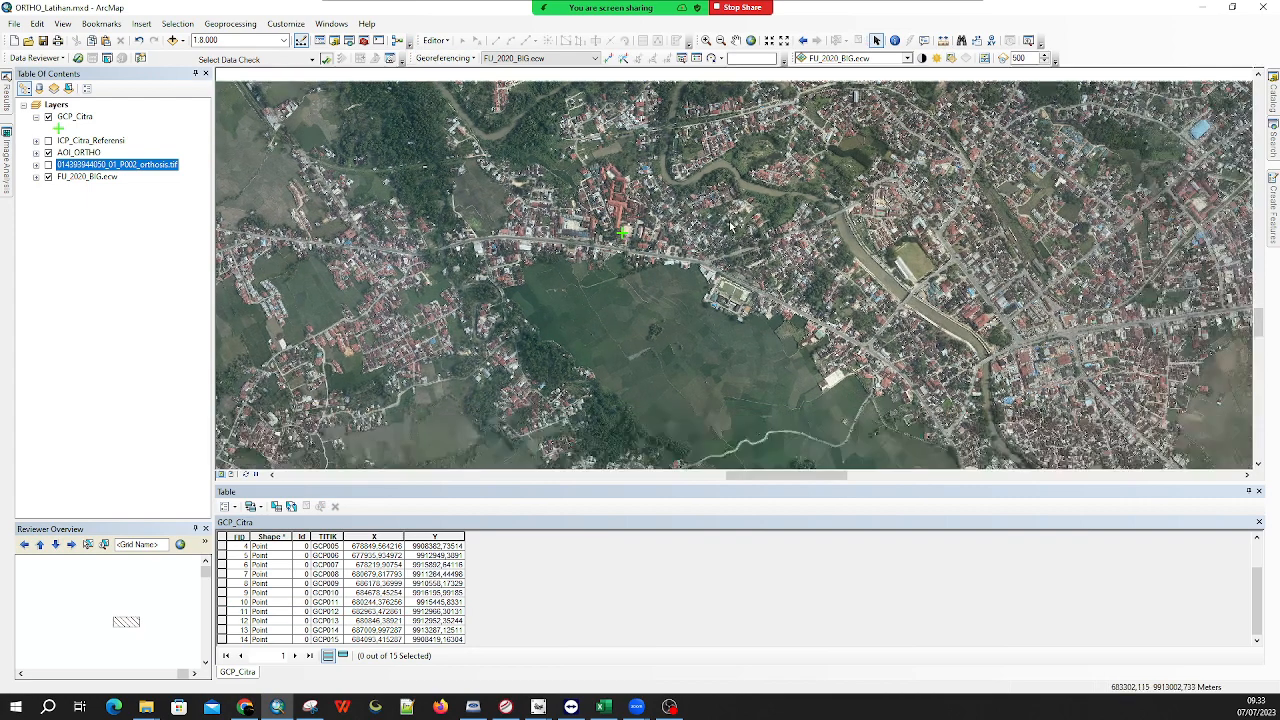
Show the whole AOI_ORTHO boundary in a taller map view with a shortened attribute table, and examine the GCP distribution
scroll(735, 250, "down", 4)
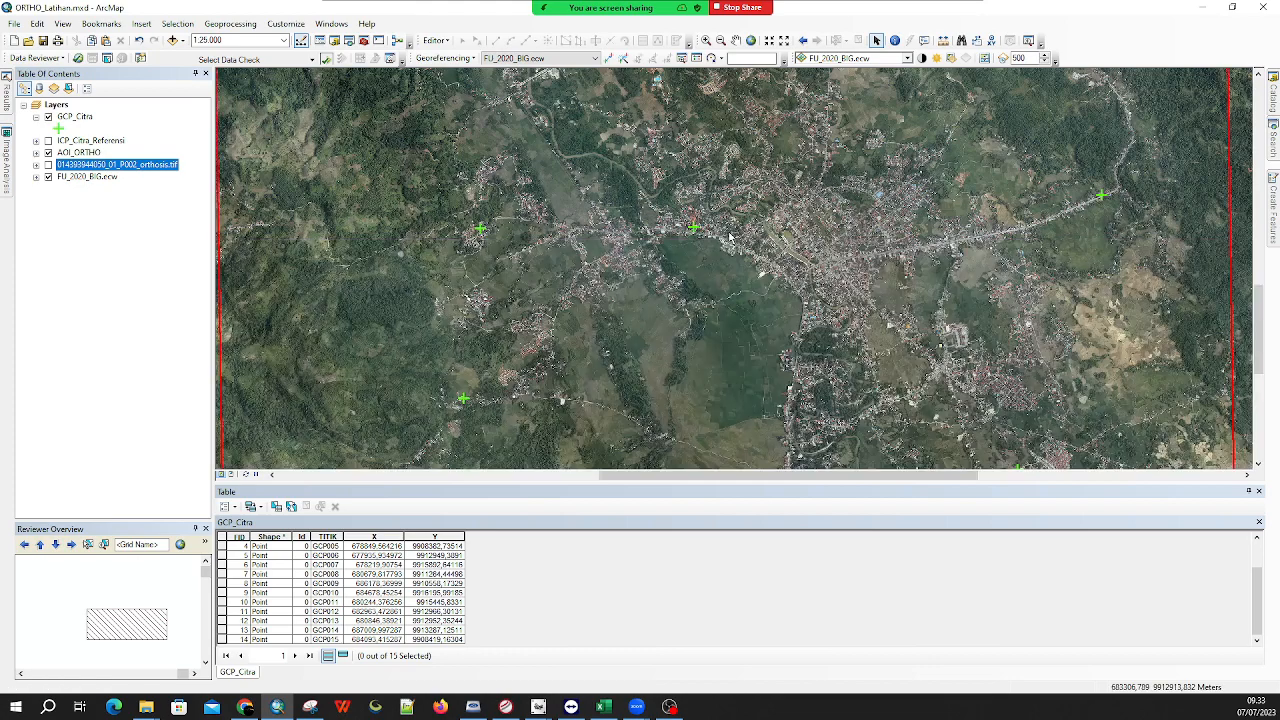
scroll(736, 235, "down", 2)
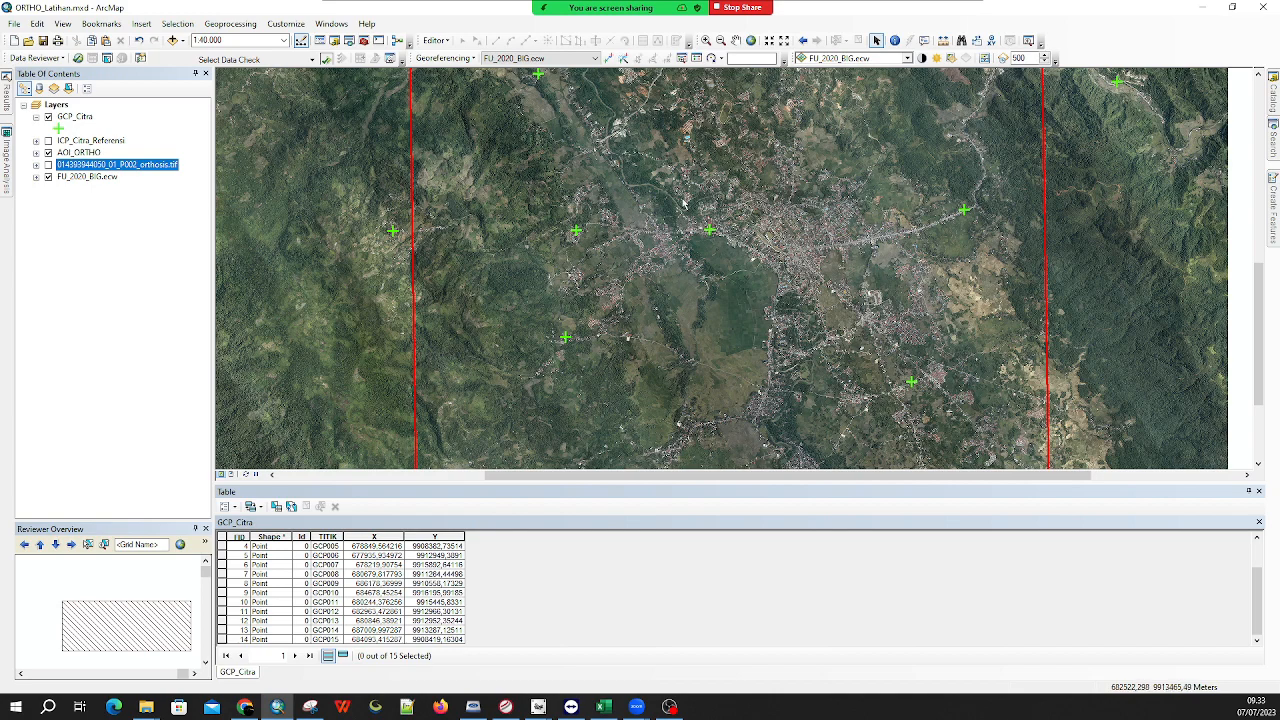
left_click_drag(777, 215, 537, 243)
scroll(548, 241, "down", 2)
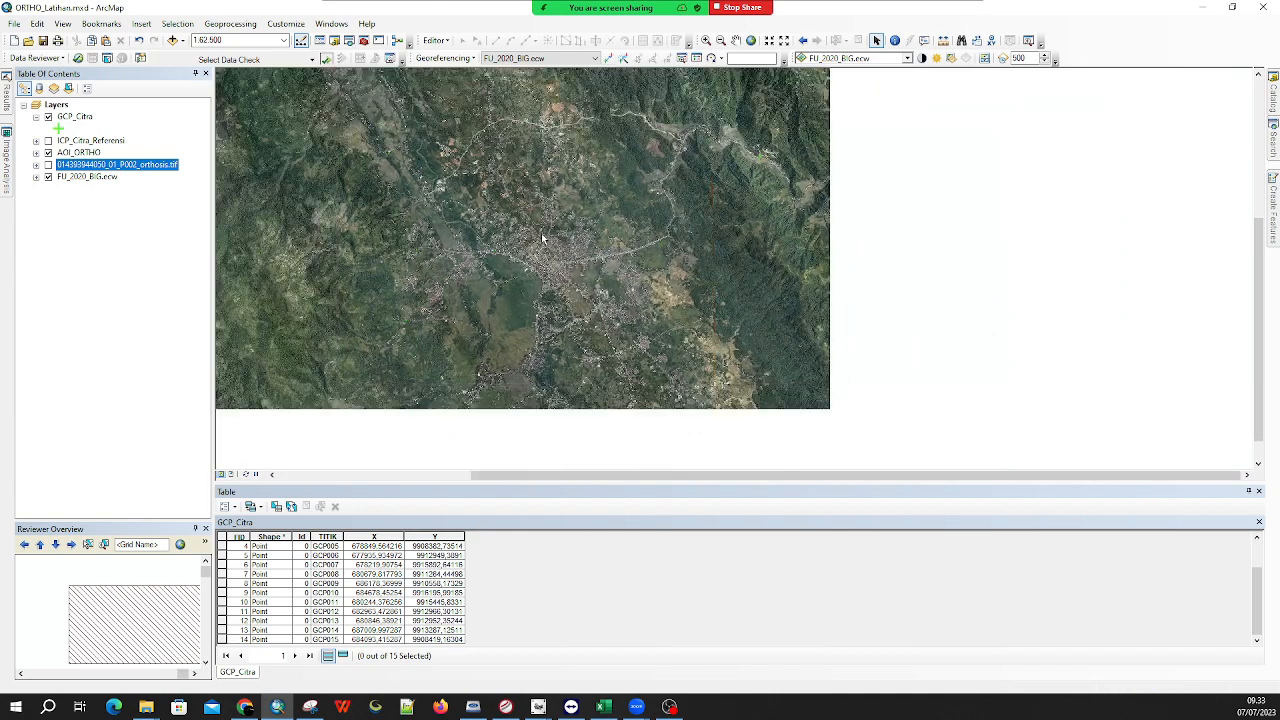
left_click_drag(558, 259, 718, 280)
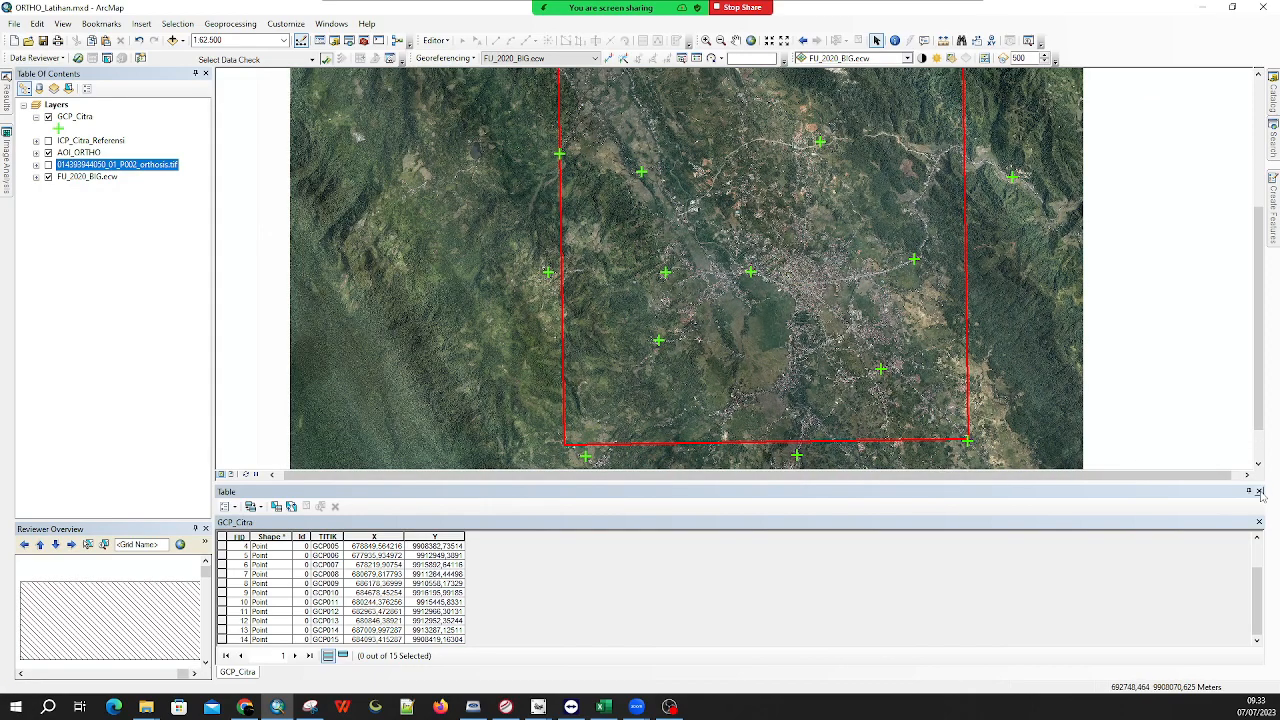
left_click_drag(799, 482, 800, 547)
left_click_drag(770, 291, 714, 329)
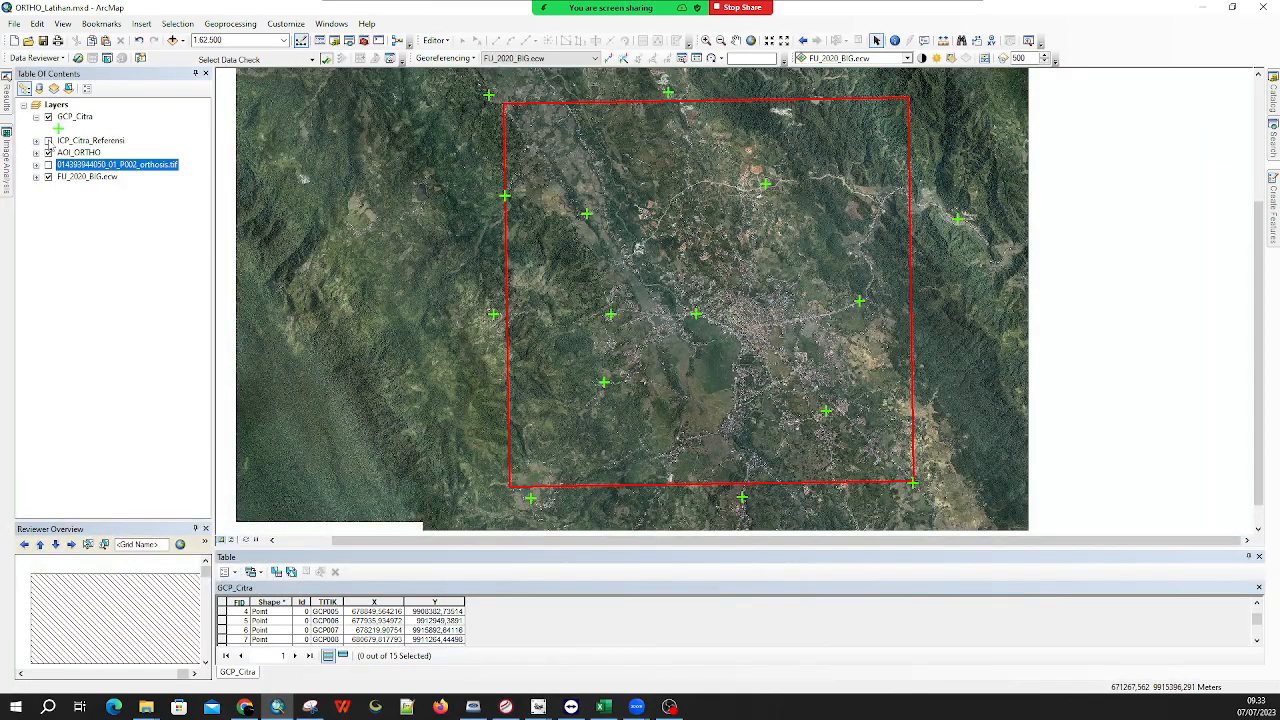
Display the ICP_Citra_Referensi layer with its attribute table open, and examine how the ICPs are distributed among the GCPs
left_click(48, 141)
right_click(78, 142)
left_click(120, 182)
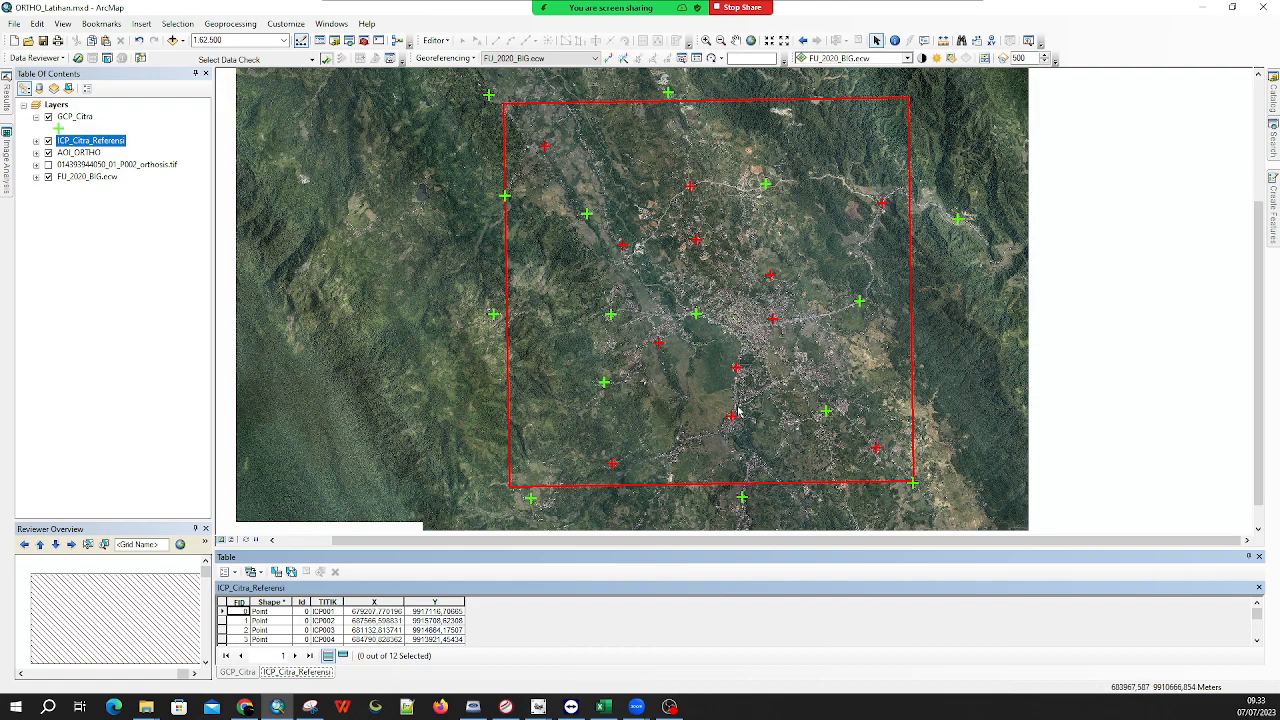
scroll(722, 405, "down", 2)
scroll(840, 358, "up", 1)
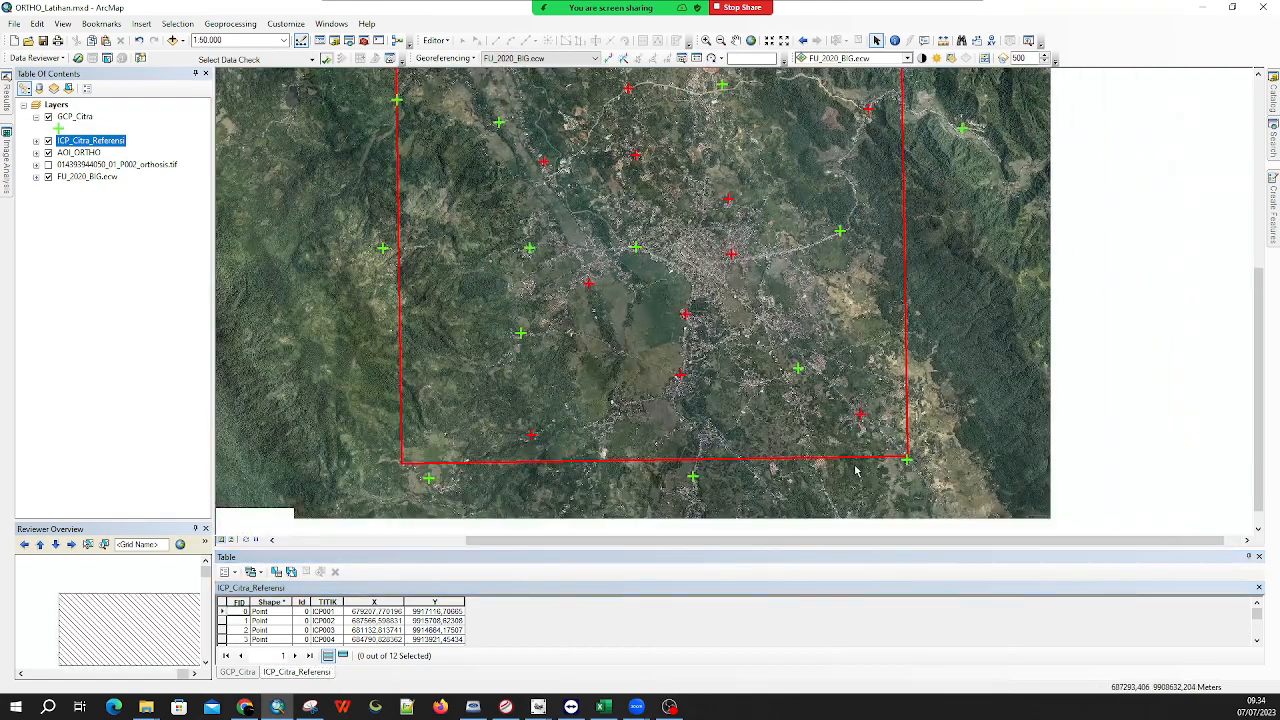
left_click_drag(625, 242, 636, 318)
scroll(636, 318, "up", 1)
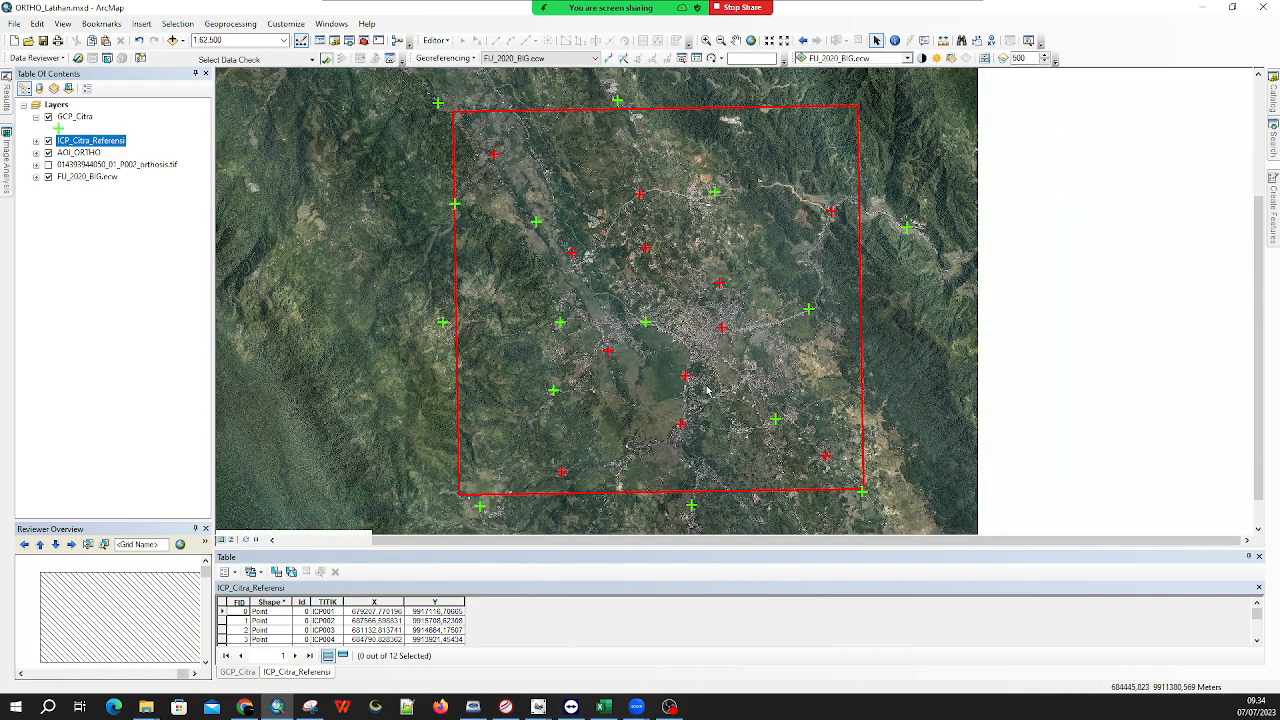
Compare the GCP_Citra and ICP_Citra_Referensi tables, and enlarge the table area to highlight the GCP_Citra X and Y coordinate fields
left_click(244, 672)
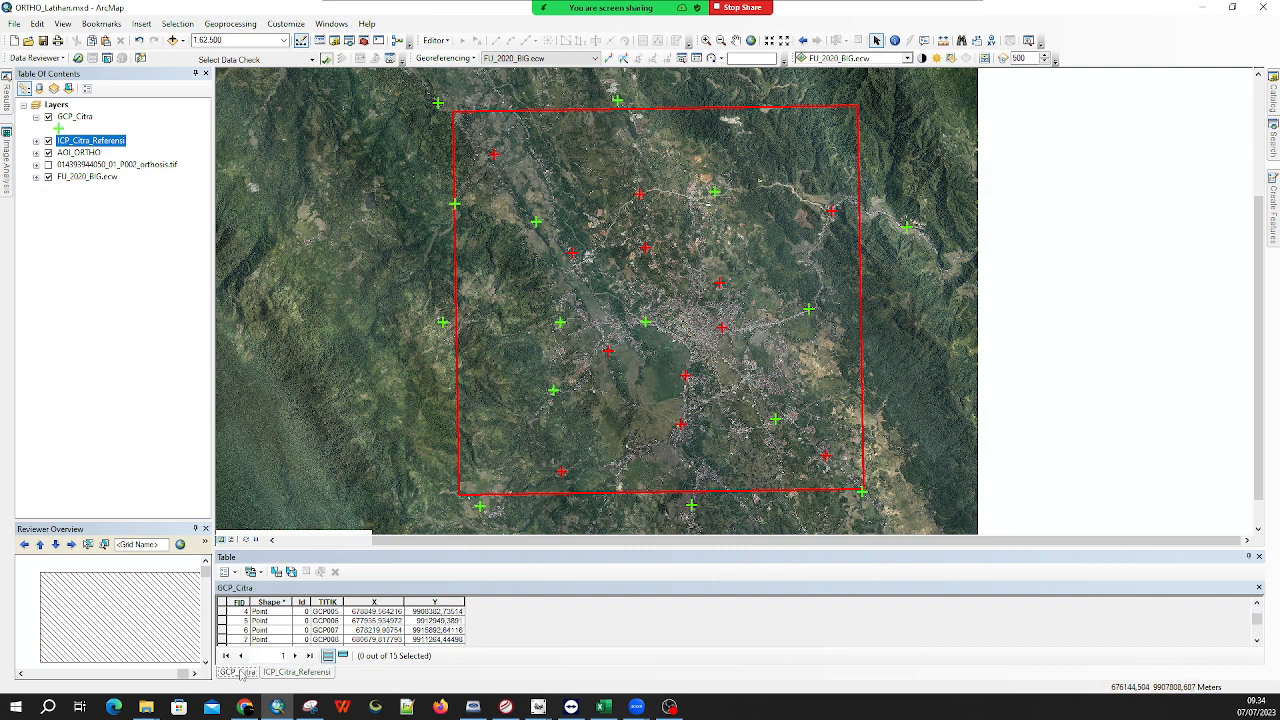
left_click(274, 676)
left_click(256, 676)
left_click(300, 676)
left_click(249, 677)
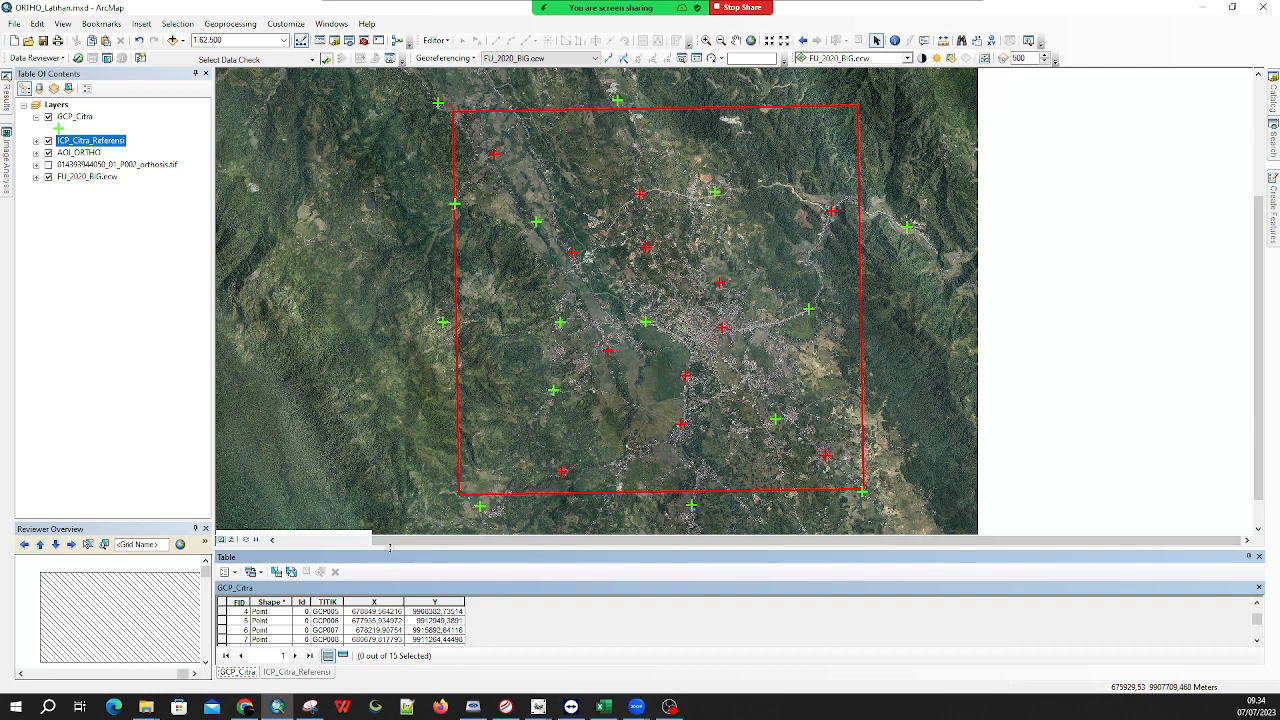
left_click_drag(401, 447, 401, 441)
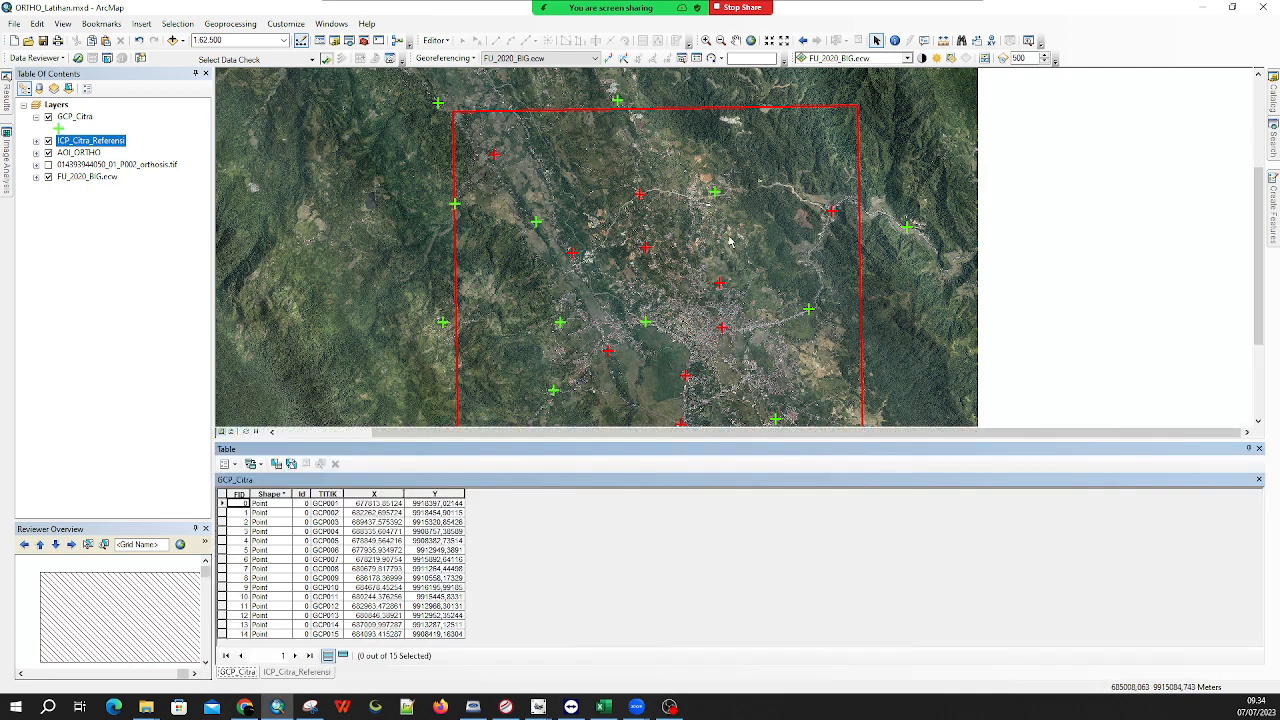
left_click(374, 494)
left_click(436, 494)
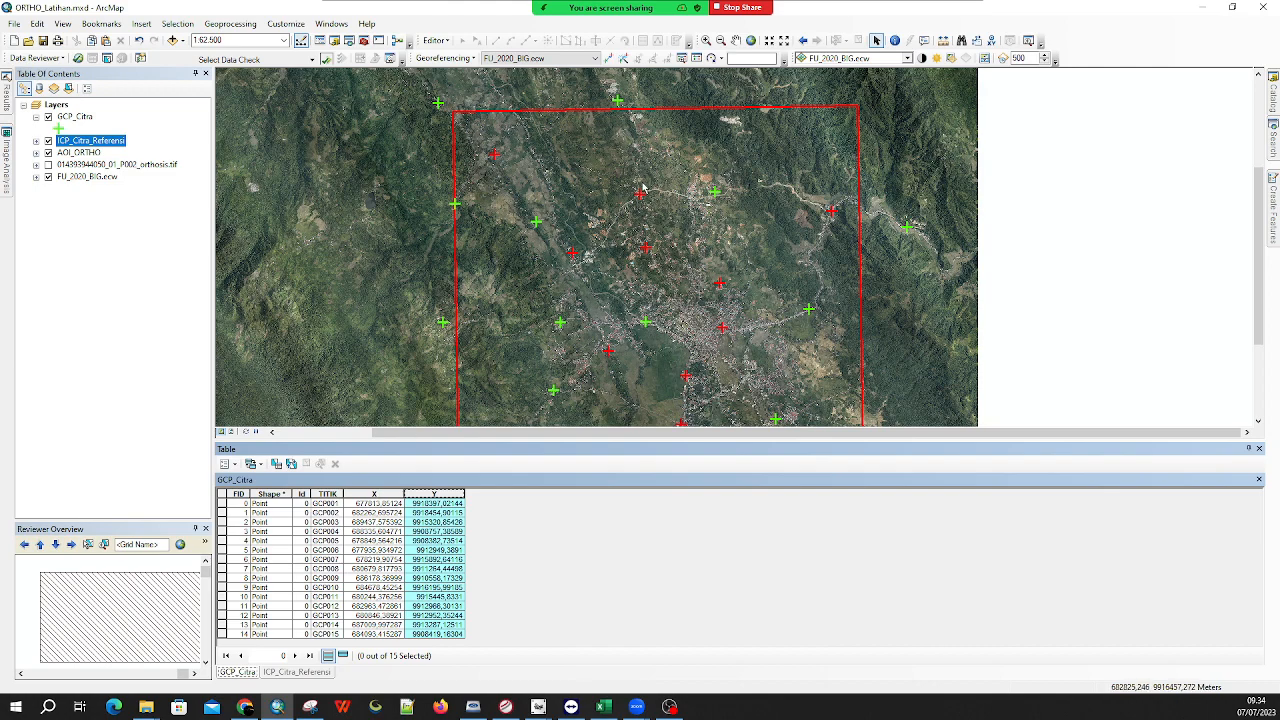
Zoom in to the GCP at the green sports court and inspect the corner it marks on the reference imagery
scroll(716, 190, "down", 6)
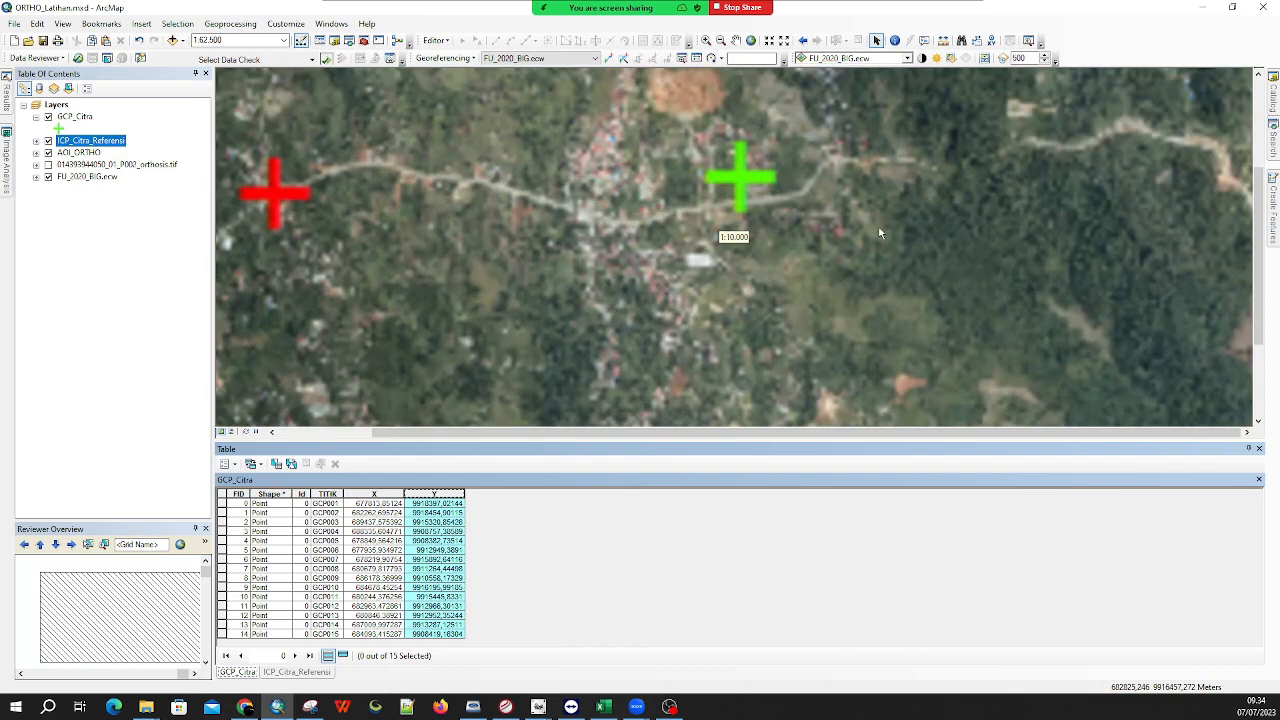
scroll(748, 176, "down", 4)
scroll(747, 176, "down", 4)
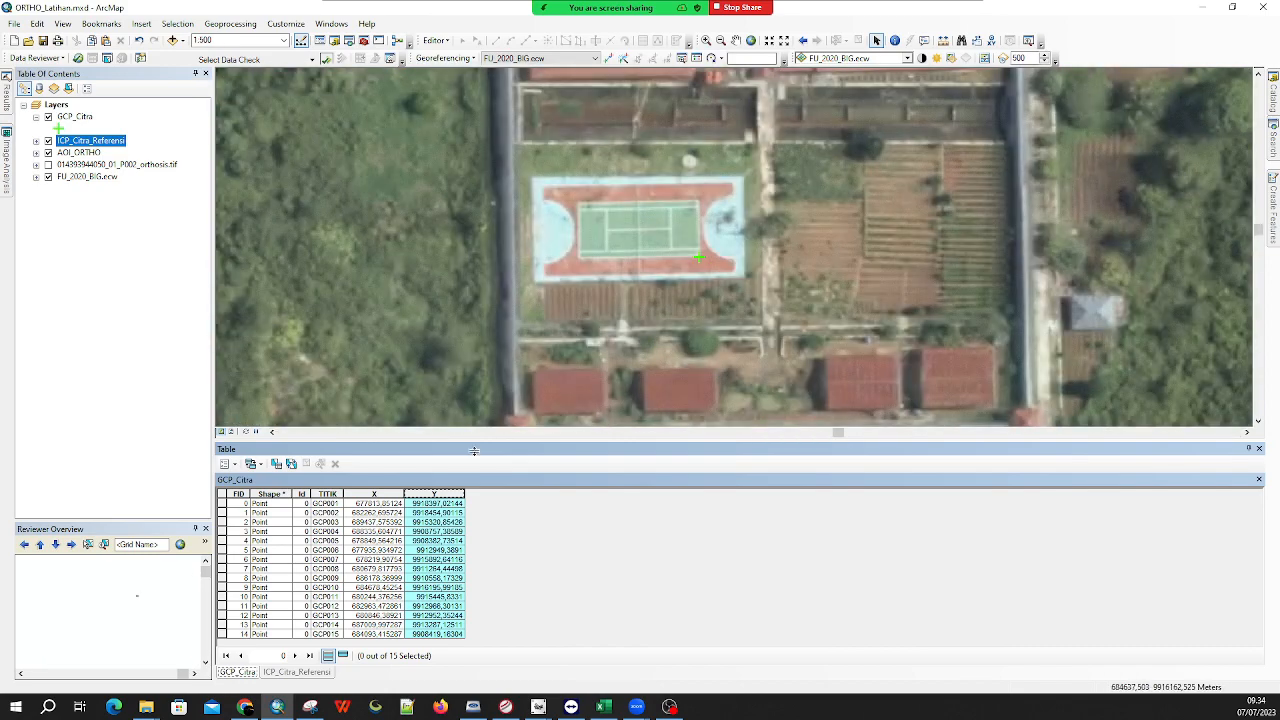
Calculate the GCP_Citra X field as X Coordinate of Point in meters, using the data source's WGS 1984 UTM Zone 47S system
left_click(377, 495)
right_click(377, 495)
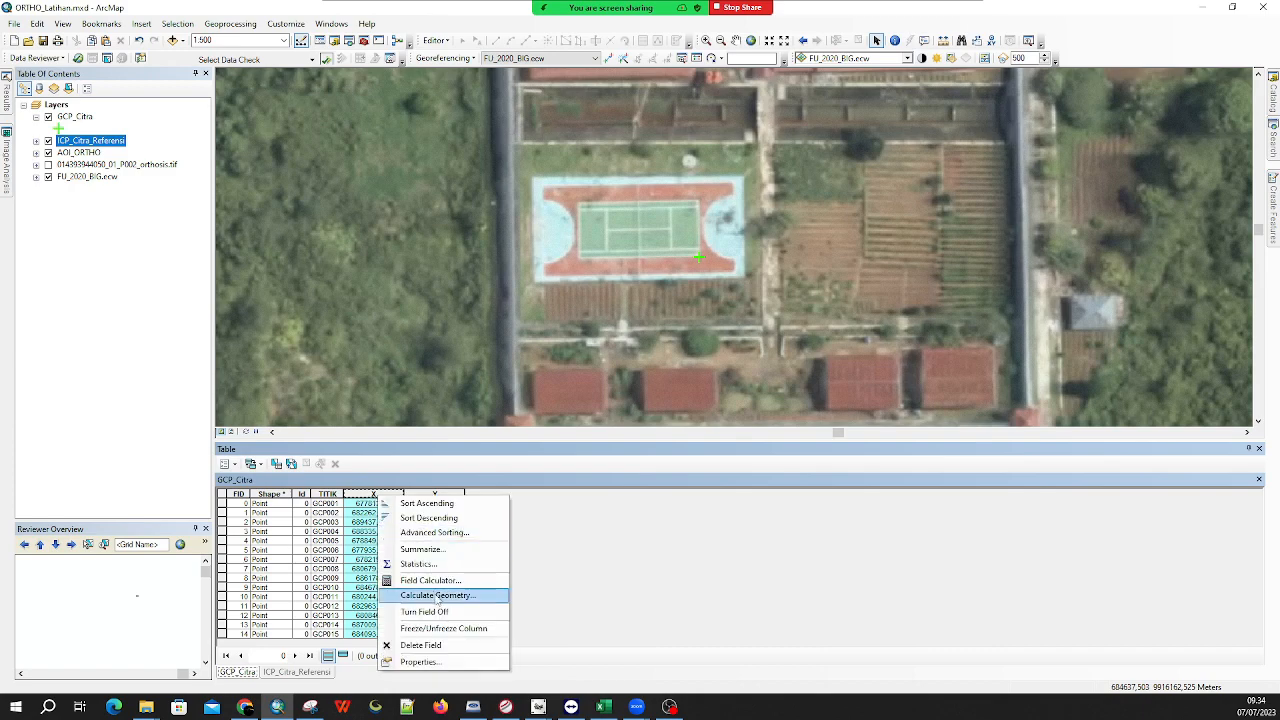
left_click(437, 596)
left_click(597, 381)
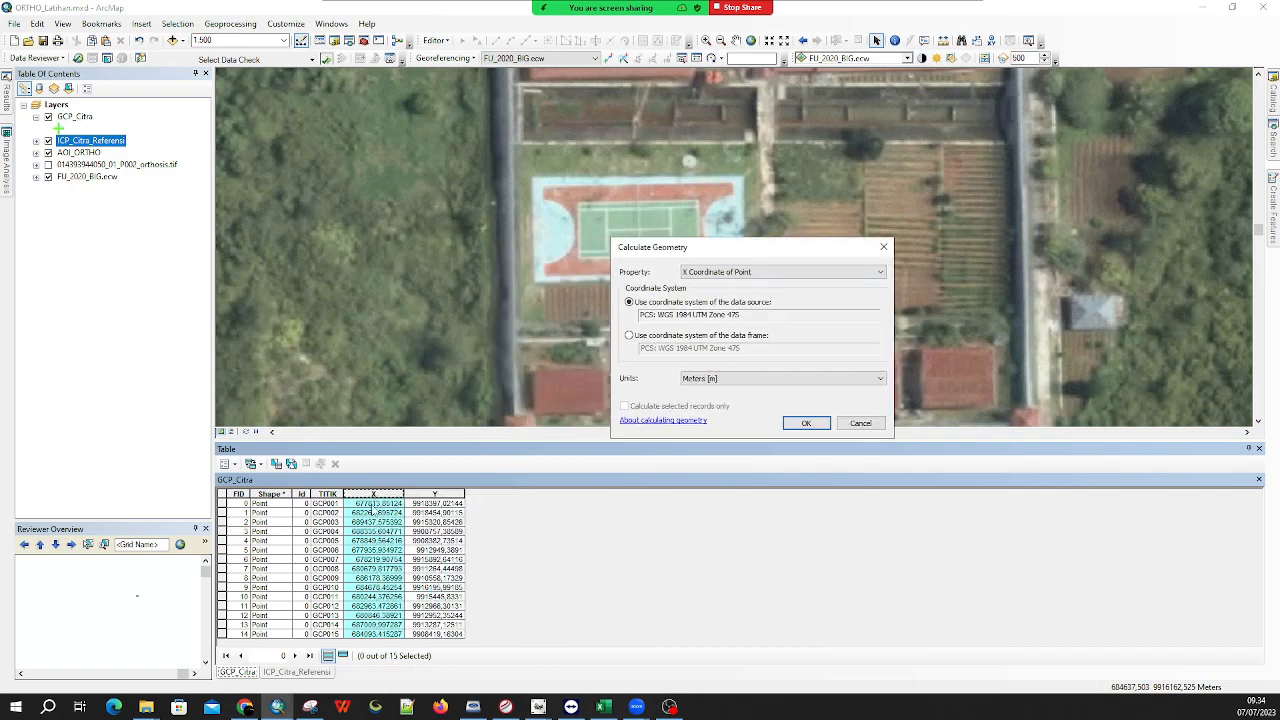
left_click(785, 424)
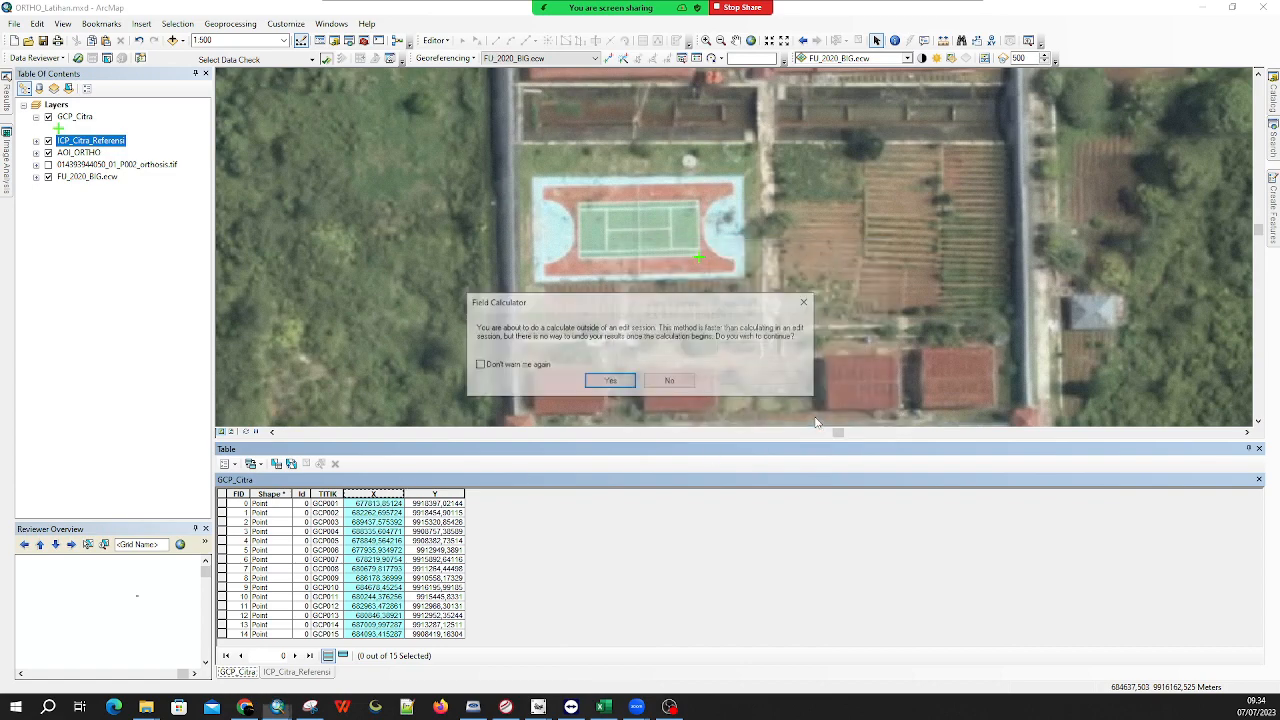
left_click(610, 385)
Calculate the GCP_Citra Y field as Y Coordinate of Point in meters, using the data source's WGS 1984 UTM Zone 47S system
left_click(434, 494)
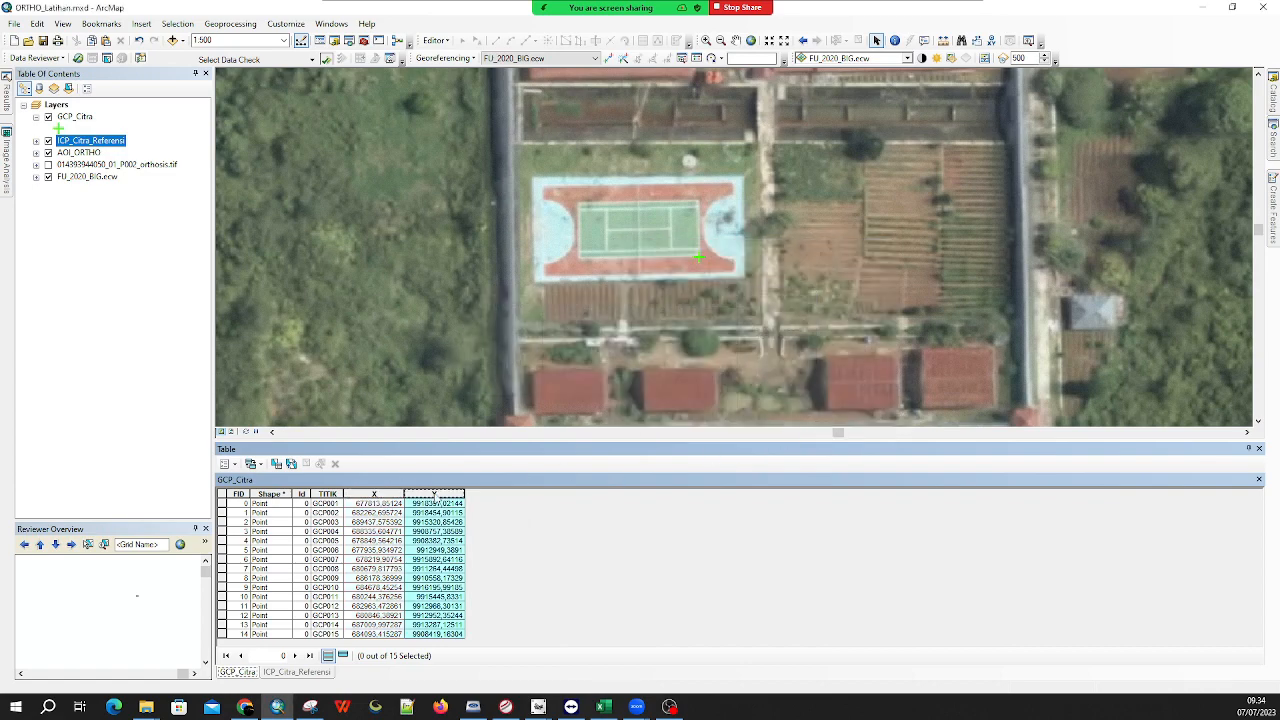
right_click(434, 494)
left_click(610, 382)
left_click(625, 278)
left_click(626, 299)
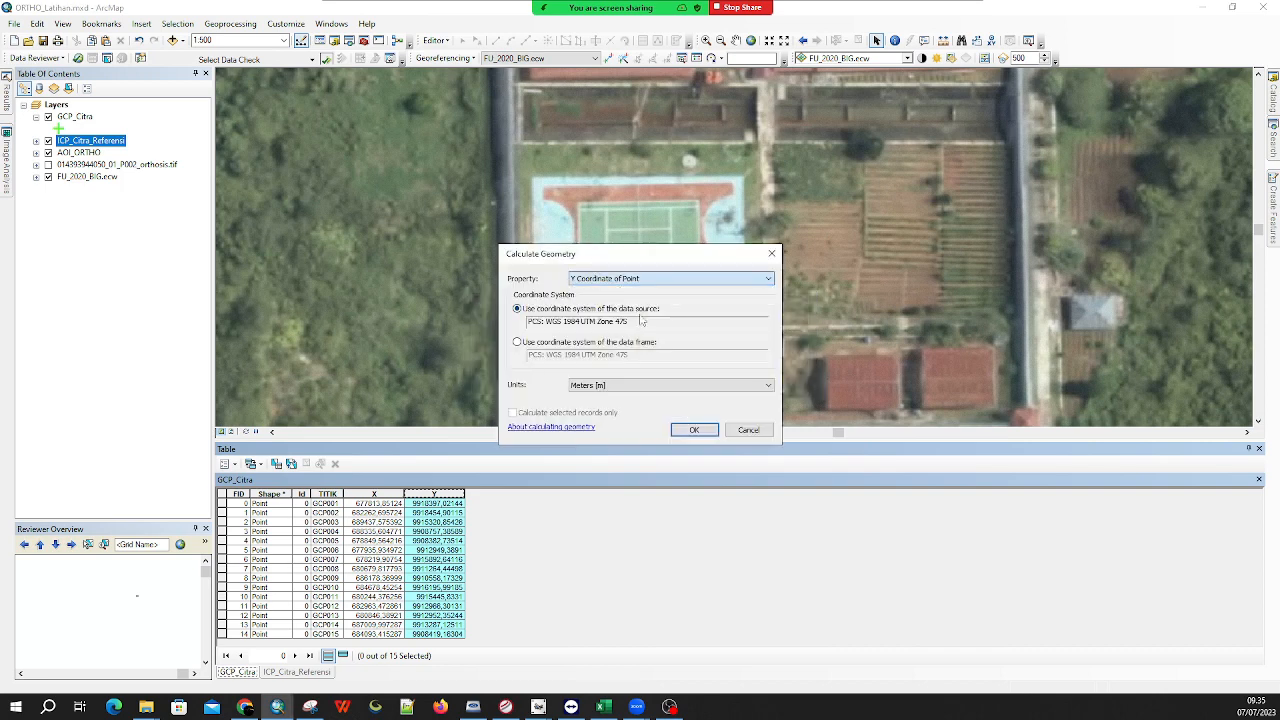
left_click(689, 430)
left_click(613, 380)
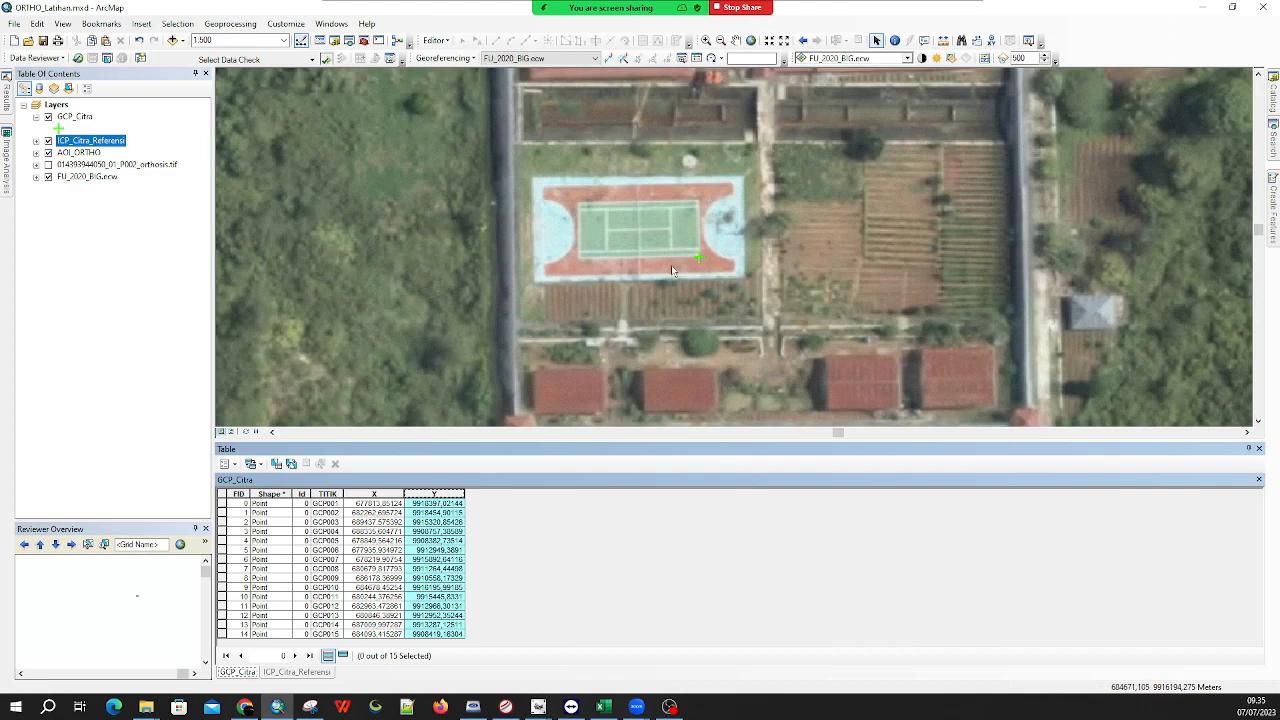
scroll(696, 258, "up", 4)
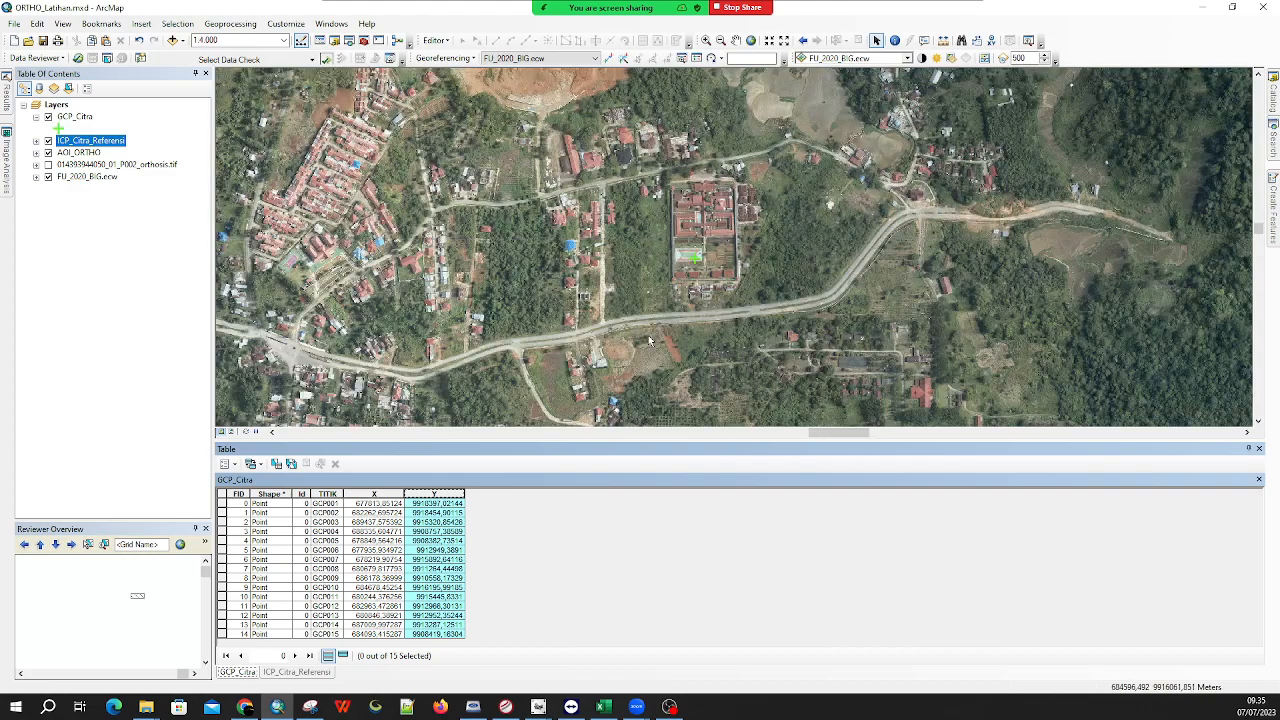
Compare the point names and X and Y coordinates in the ICP_Citra_Referensi and GCP_Citra tables against the whole AOI's point distribution
scroll(697, 294, "up", 2)
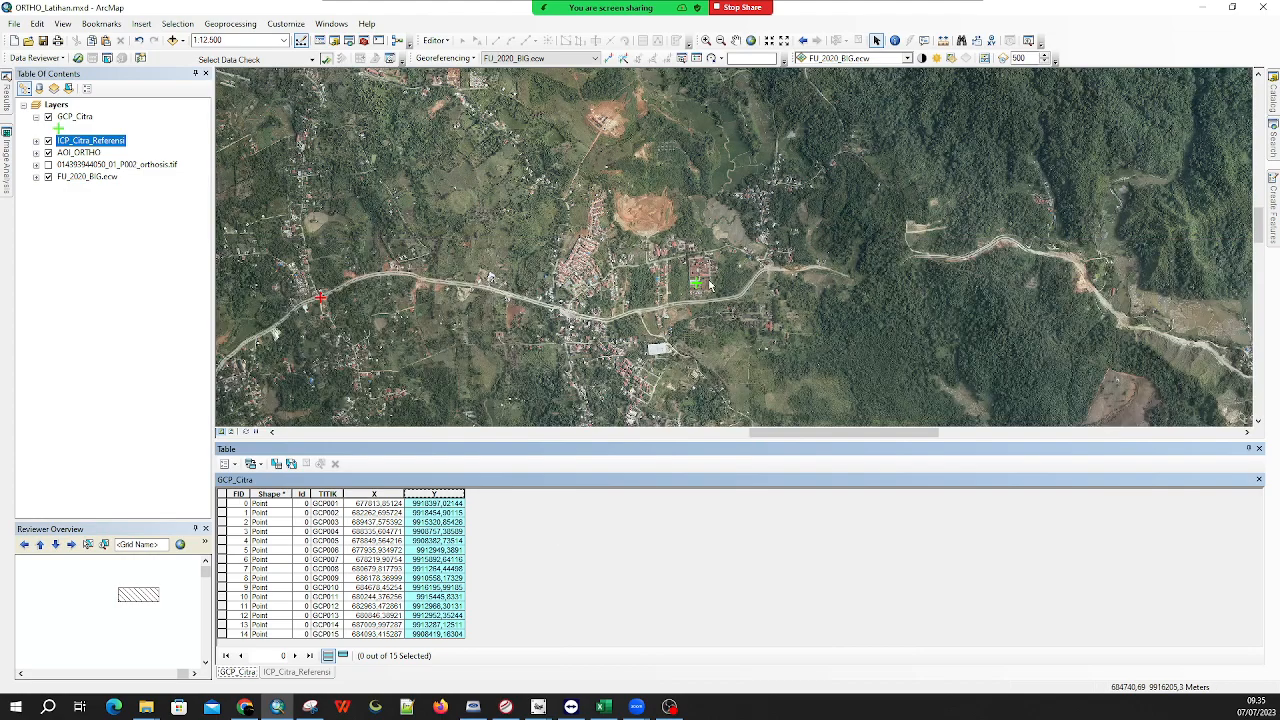
scroll(588, 267, "up", 3)
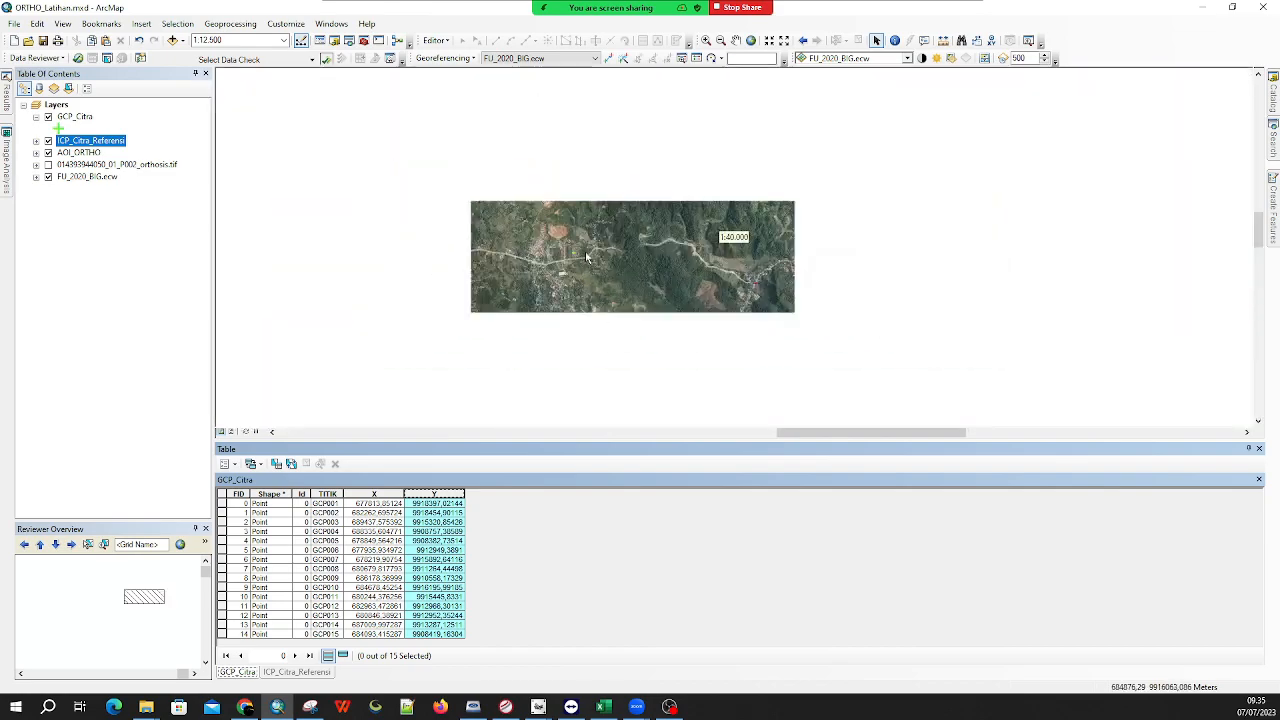
scroll(585, 328, "up", 3)
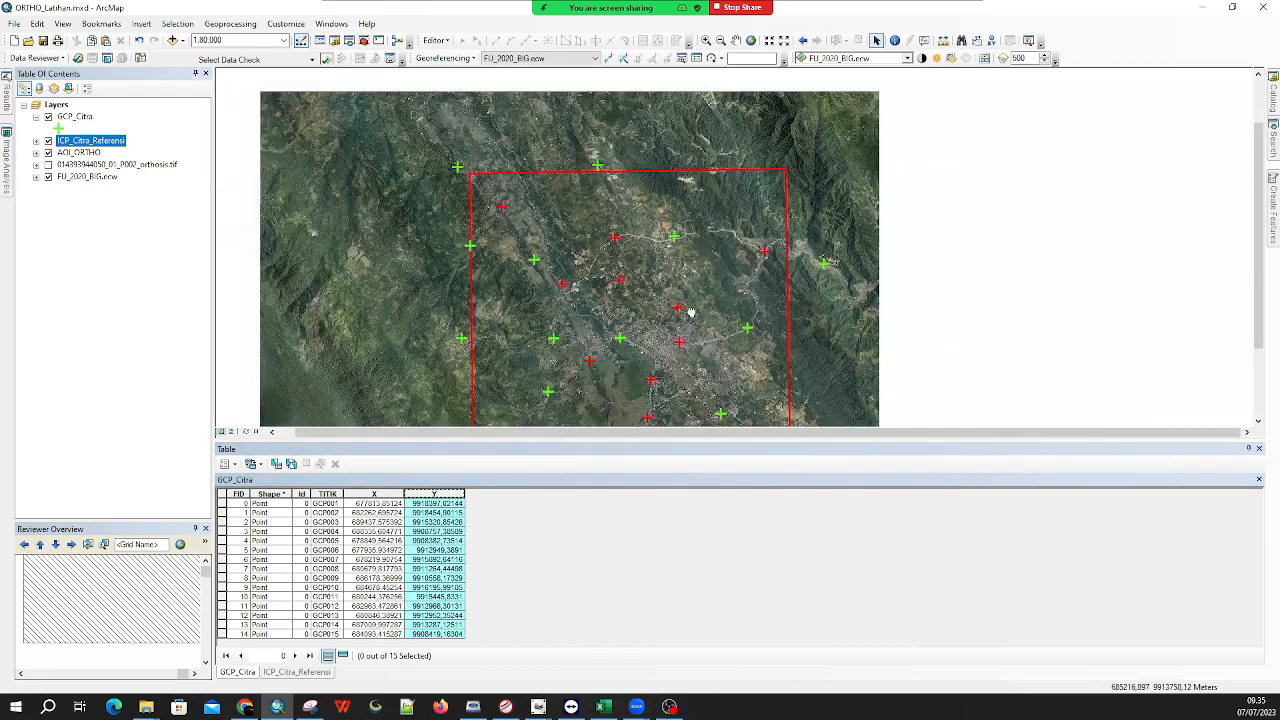
left_click(294, 672)
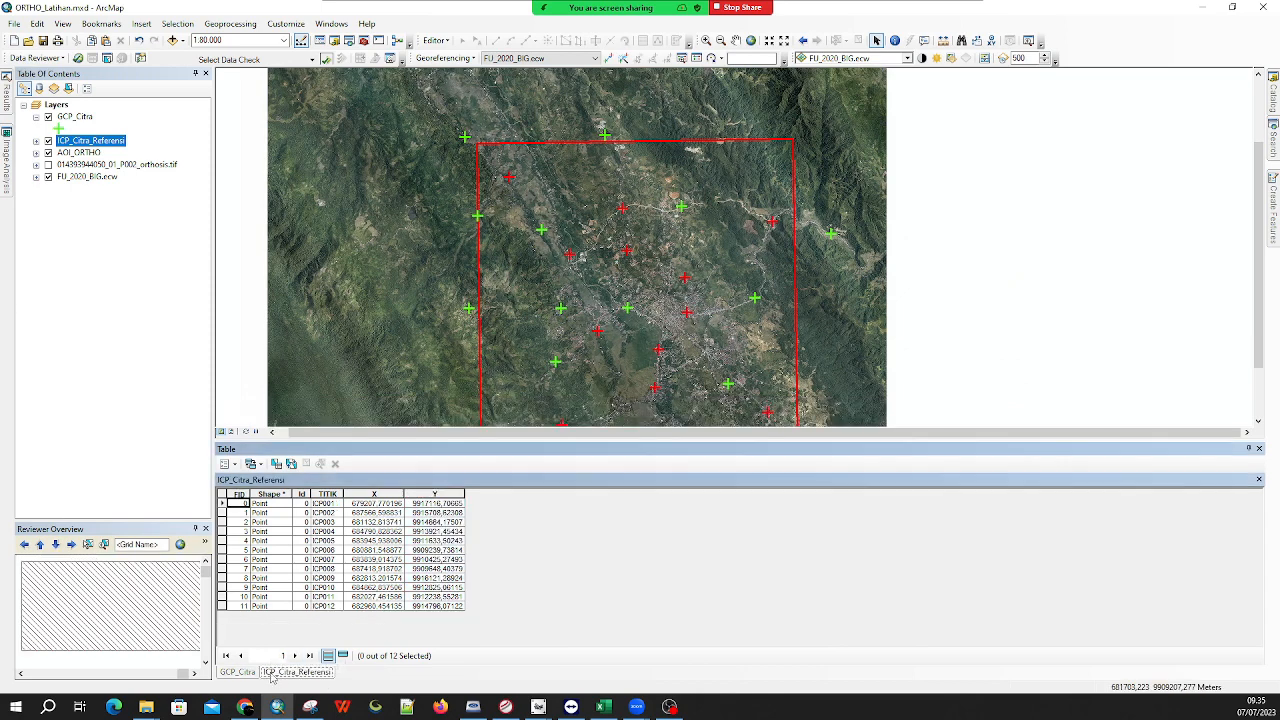
left_click(375, 493)
left_click(380, 550)
left_click(337, 596)
left_click(238, 672)
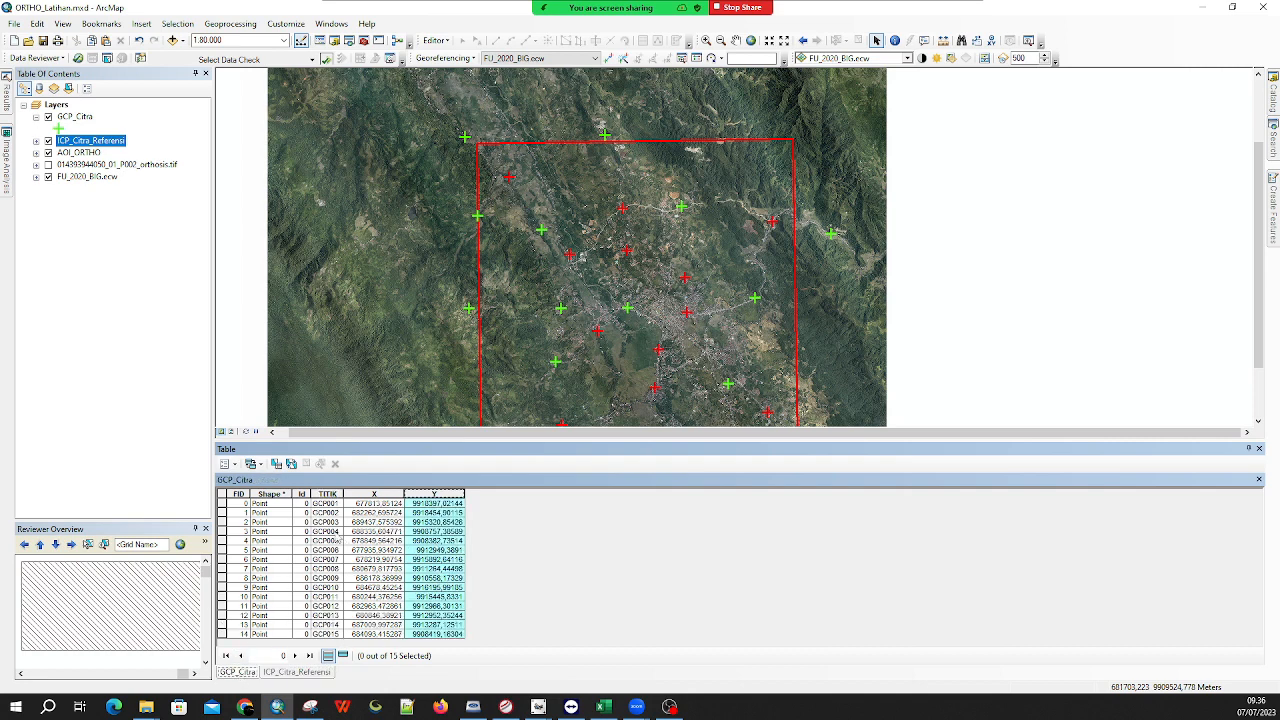
left_click(333, 528)
left_click(310, 674)
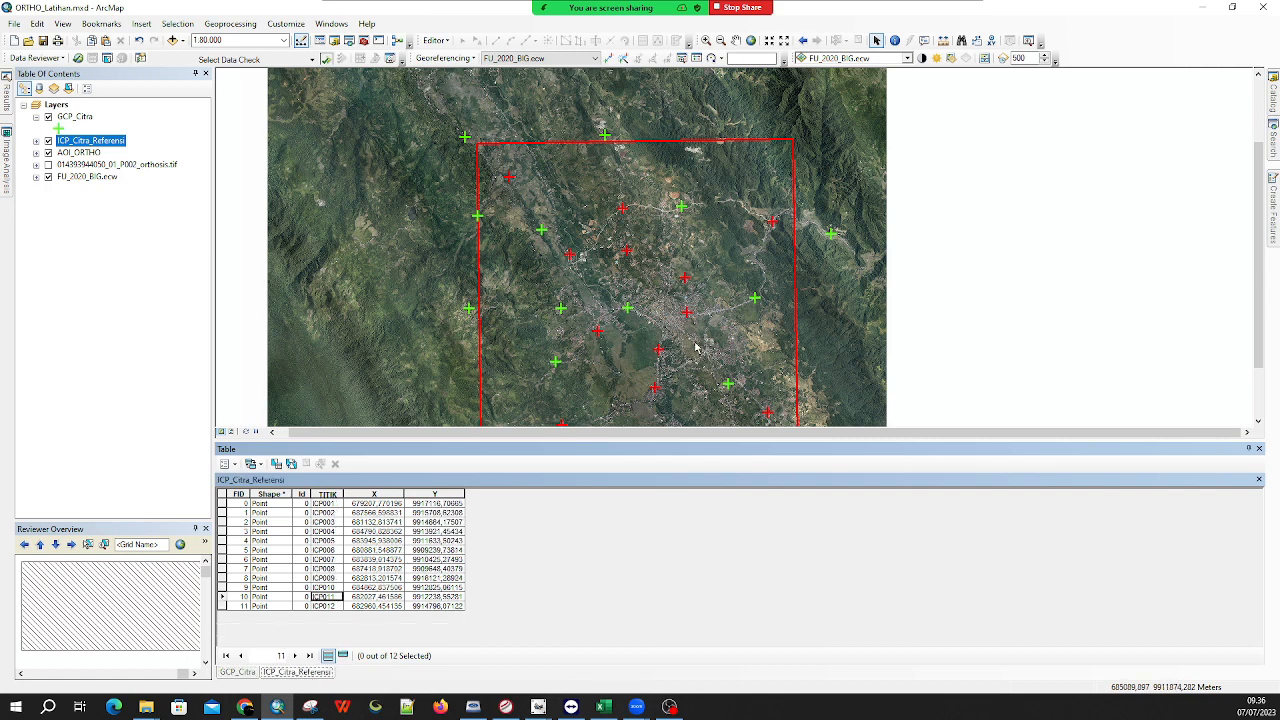
left_click(238, 672)
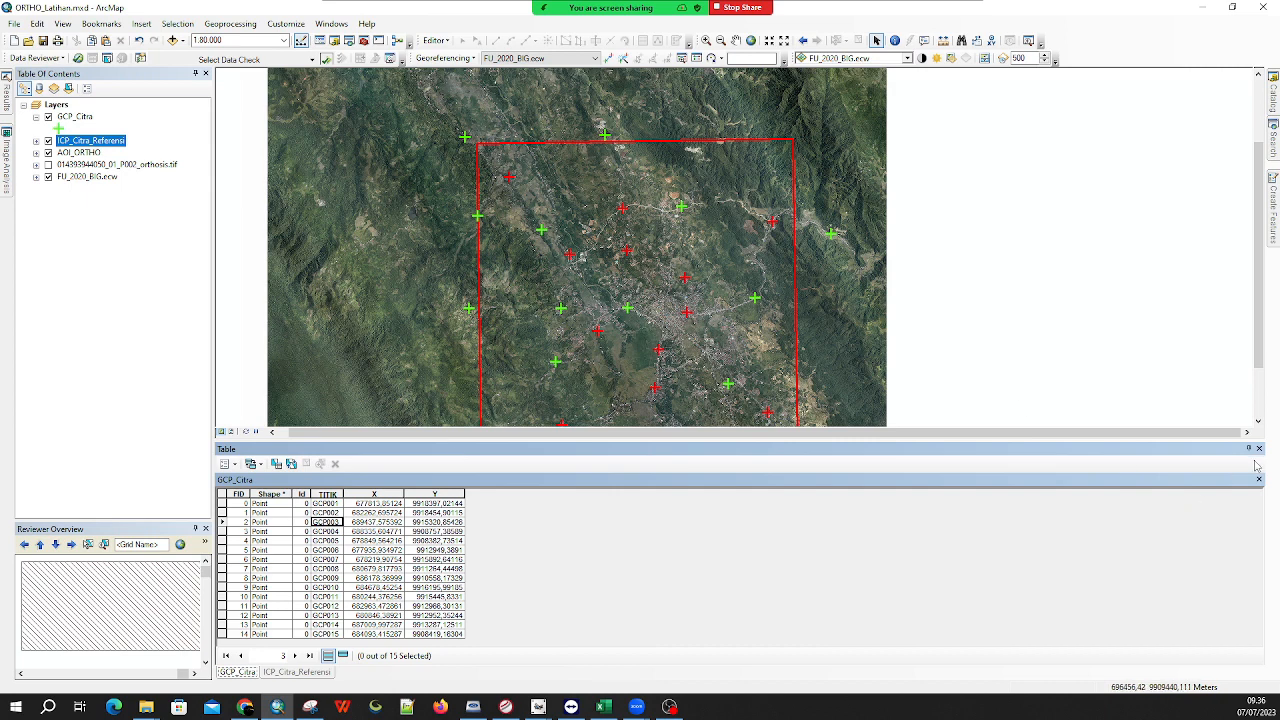
left_click_drag(616, 328, 610, 279)
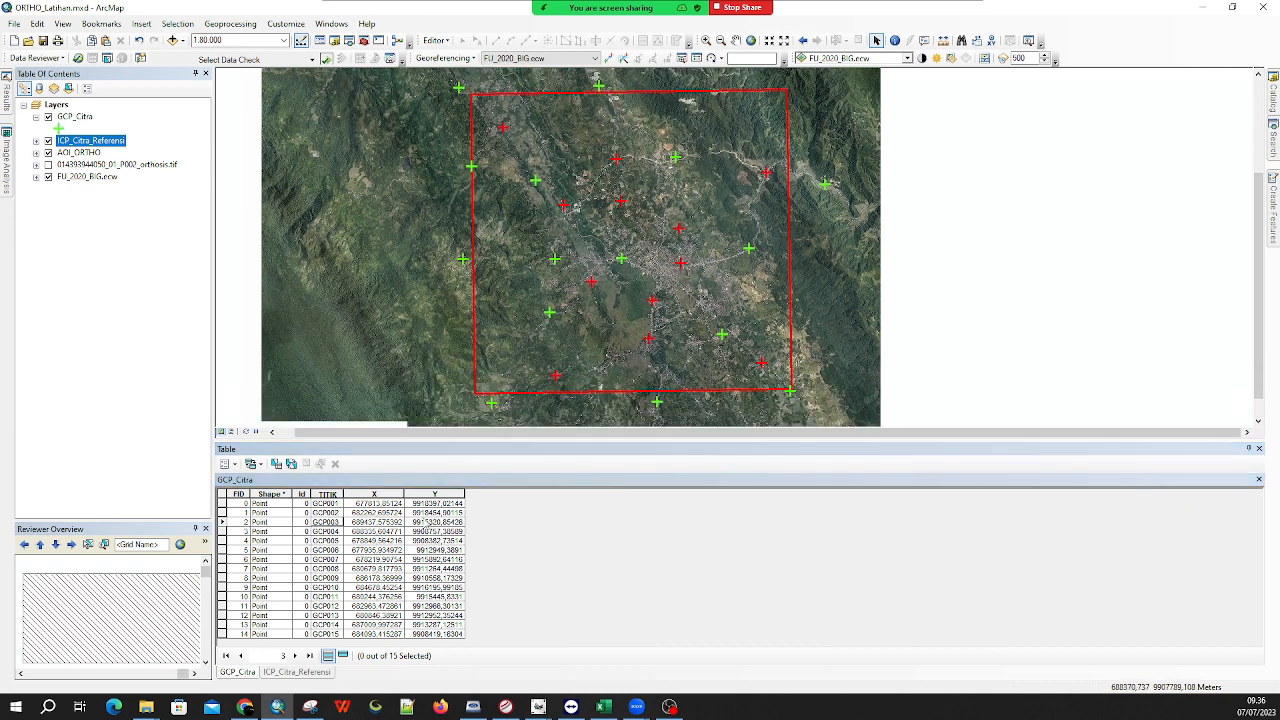
left_click(242, 673)
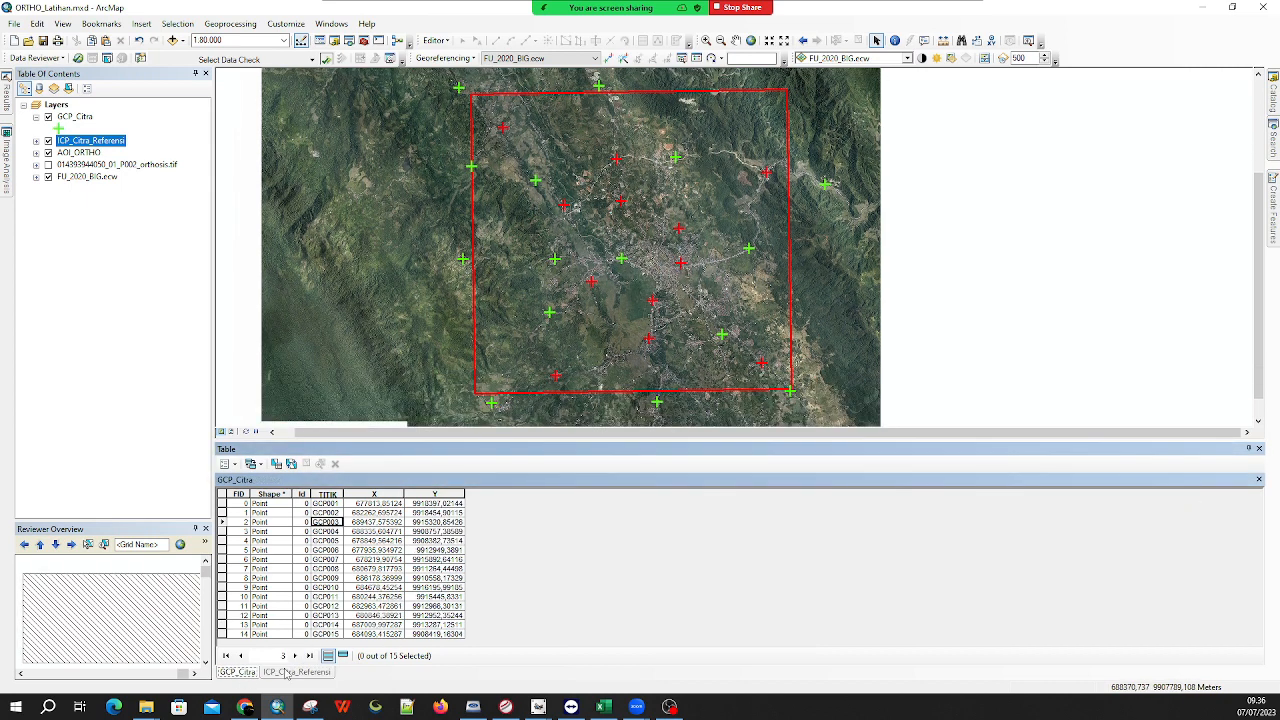
Close the attribute tables, switch to File Explorer and open the ORTHO\06_GCP_ICP folder with its file names widened for reading
left_click(1259, 449)
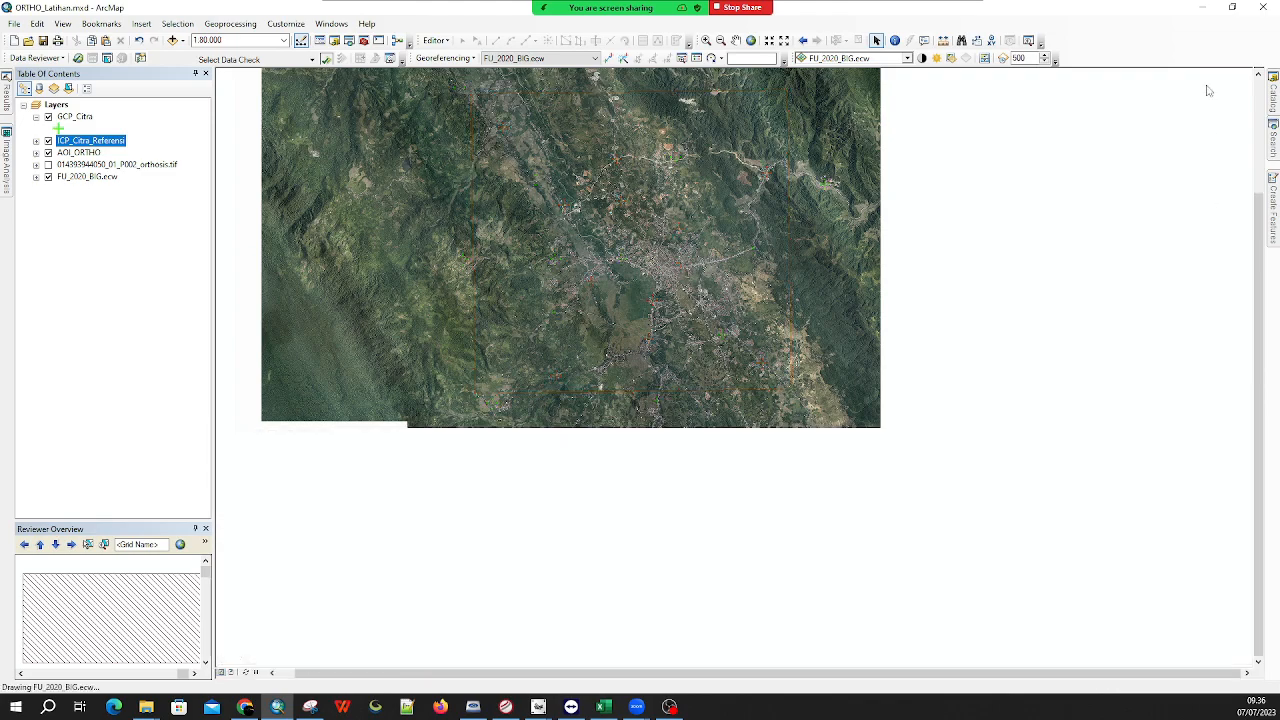
left_click(1205, 12)
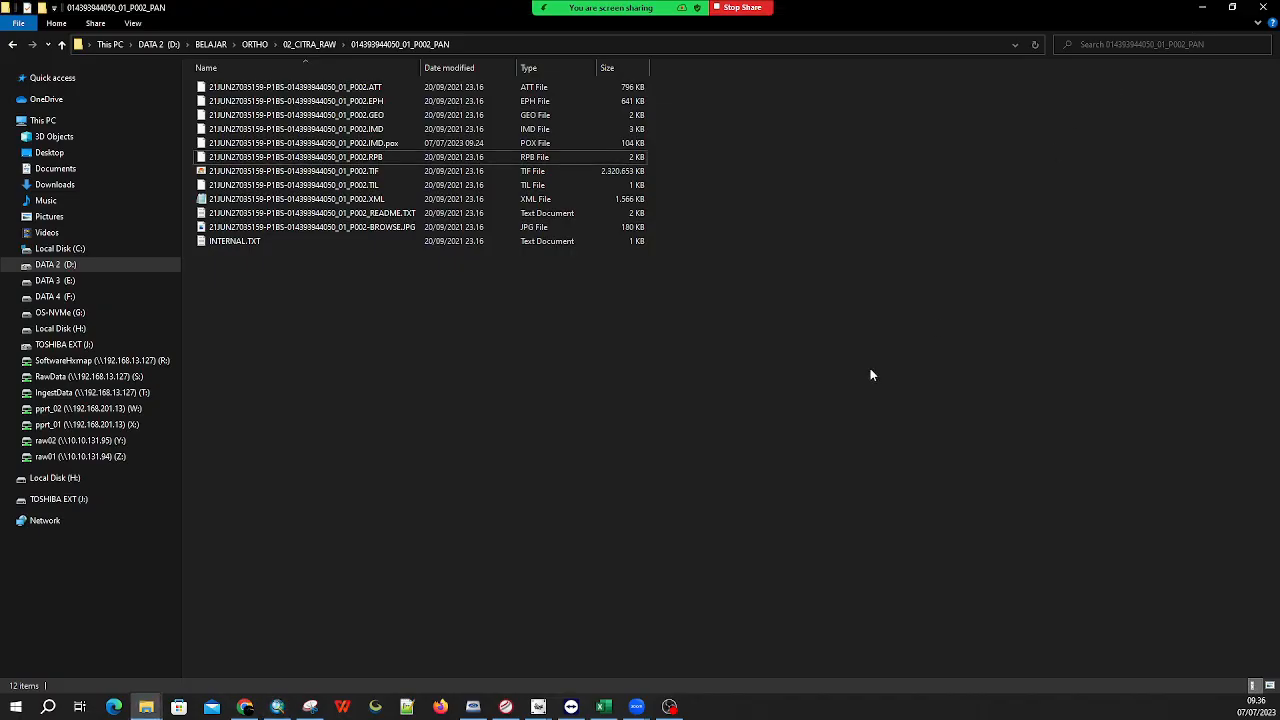
left_click(310, 44)
left_click(251, 44)
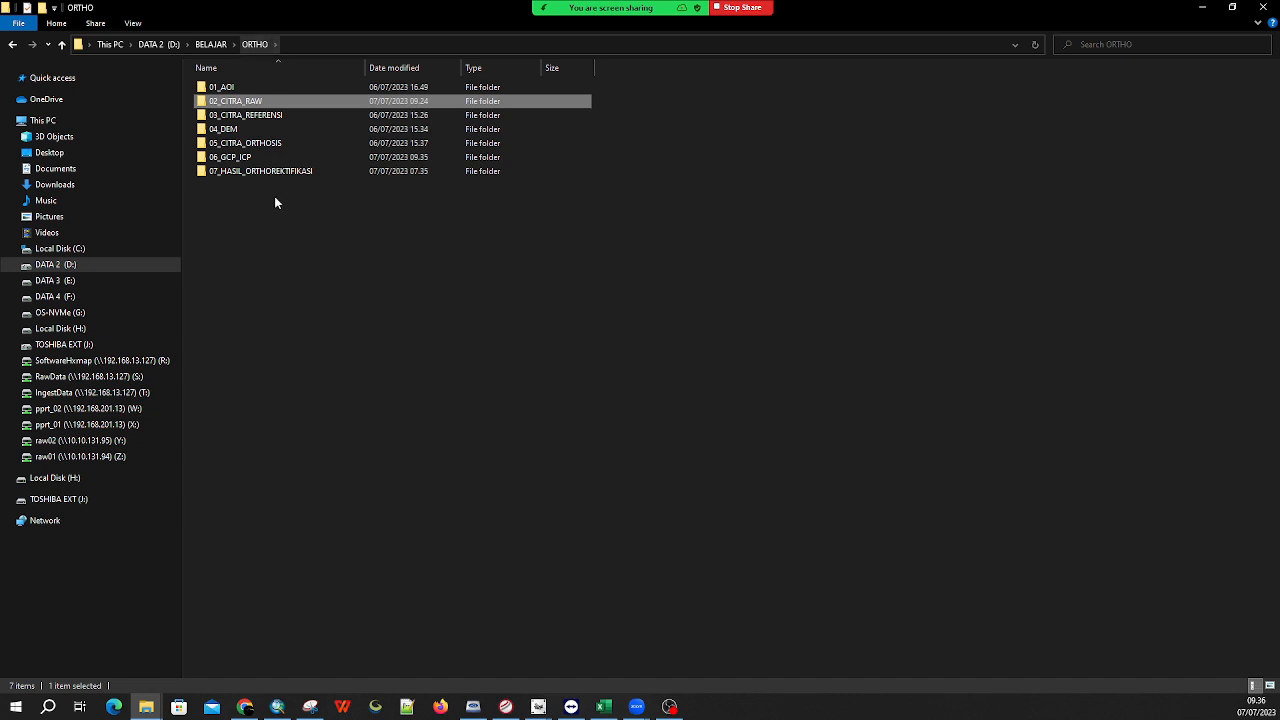
double_click(268, 157)
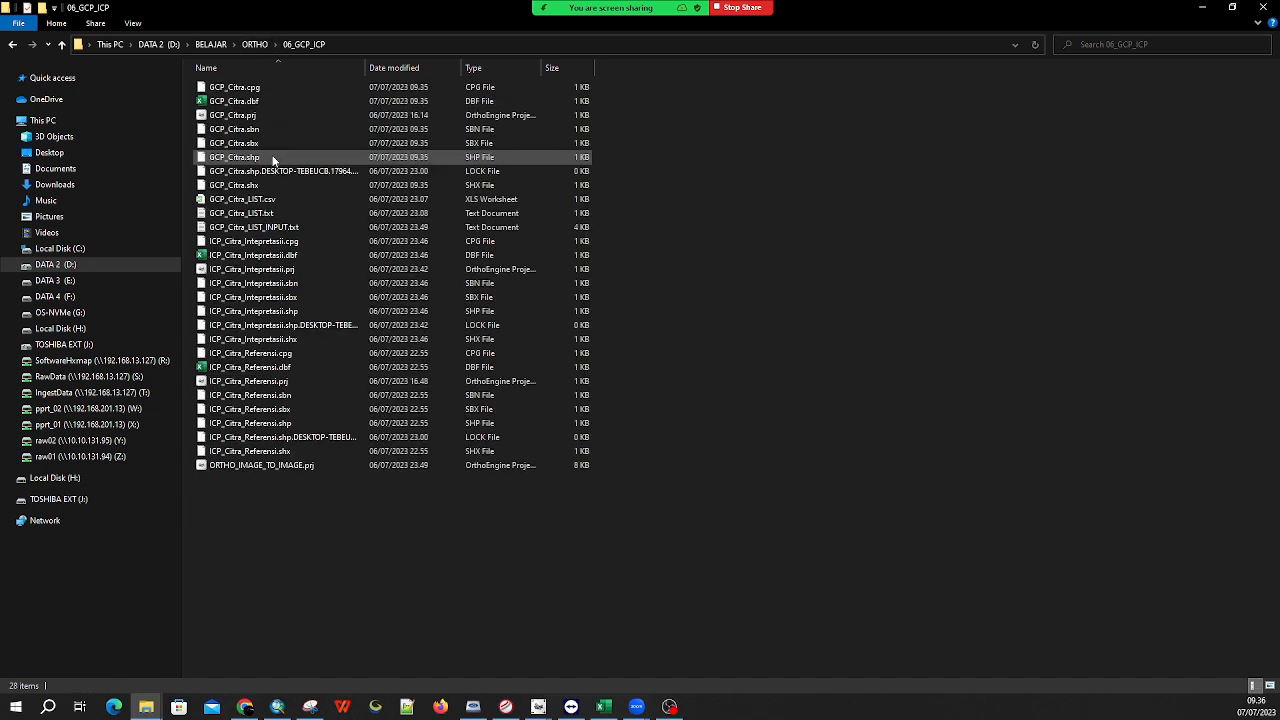
left_click_drag(366, 67, 417, 68)
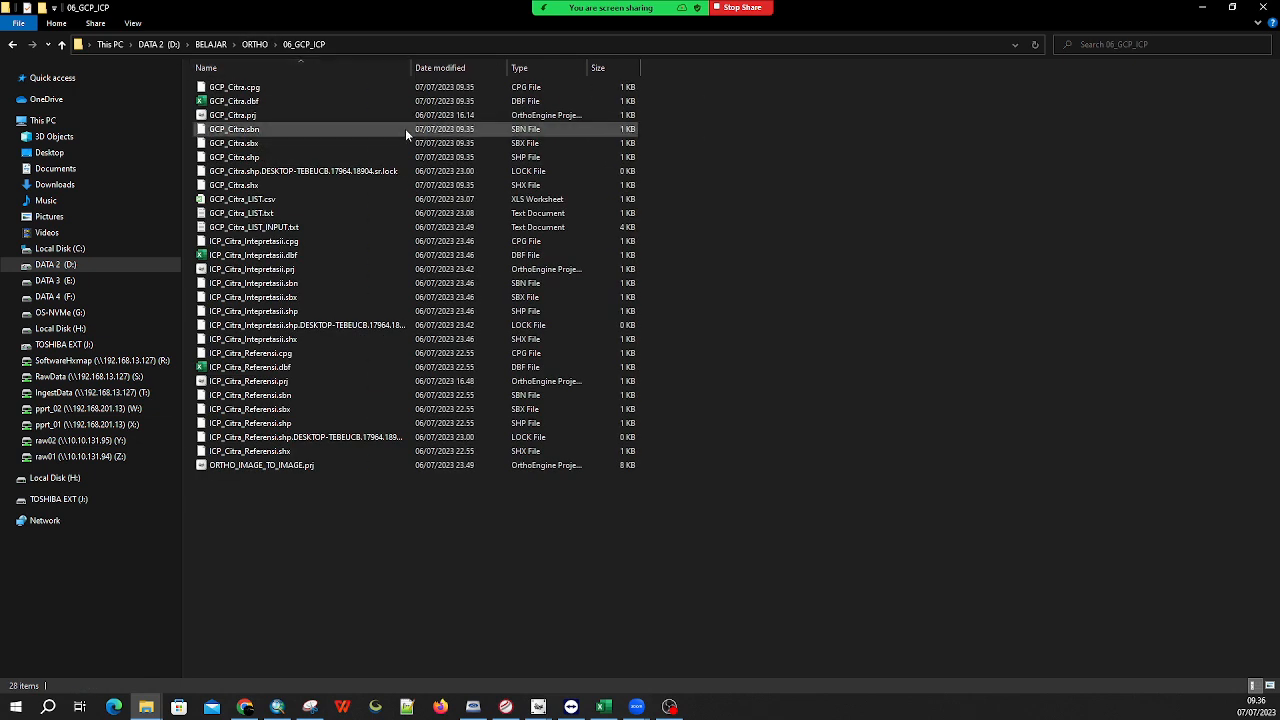
Open GCP_Citra.dbf in Excel and minimize the UJI_AKURASI_CITRA workbook
left_click(272, 90)
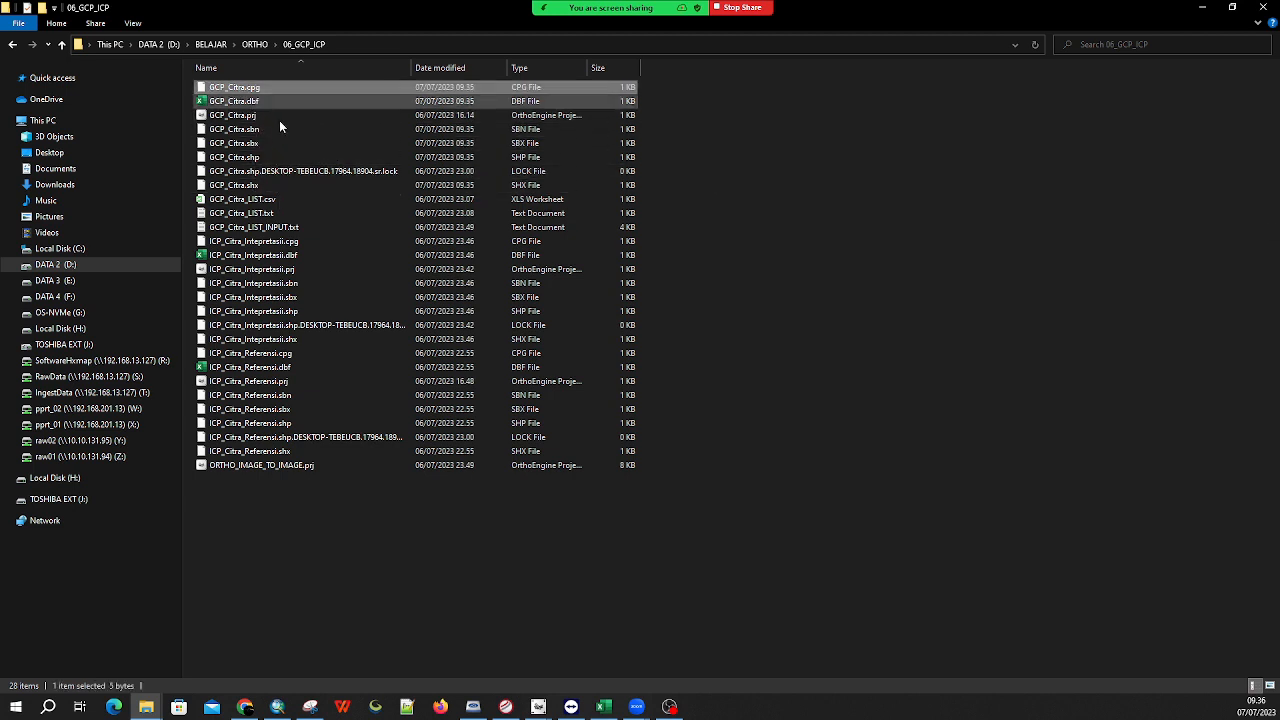
left_click(230, 102)
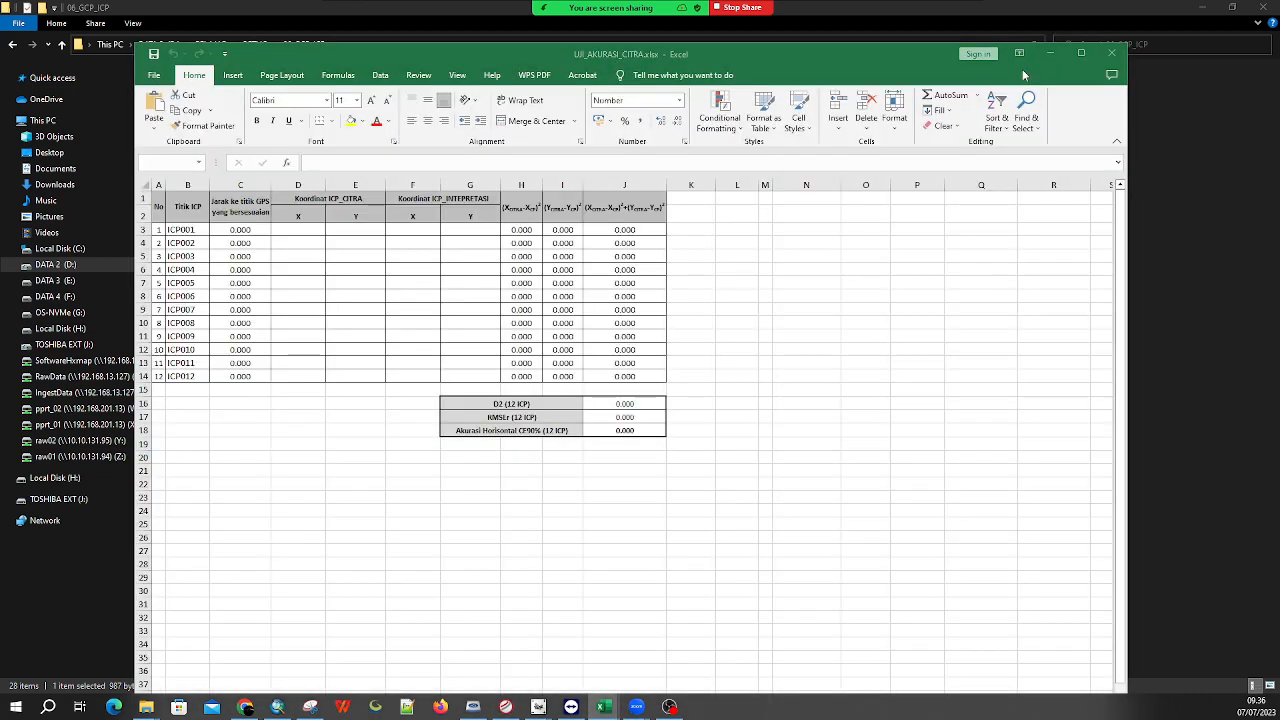
left_click(1049, 53)
left_click_drag(1279, 72, 1010, 90)
left_click(324, 293)
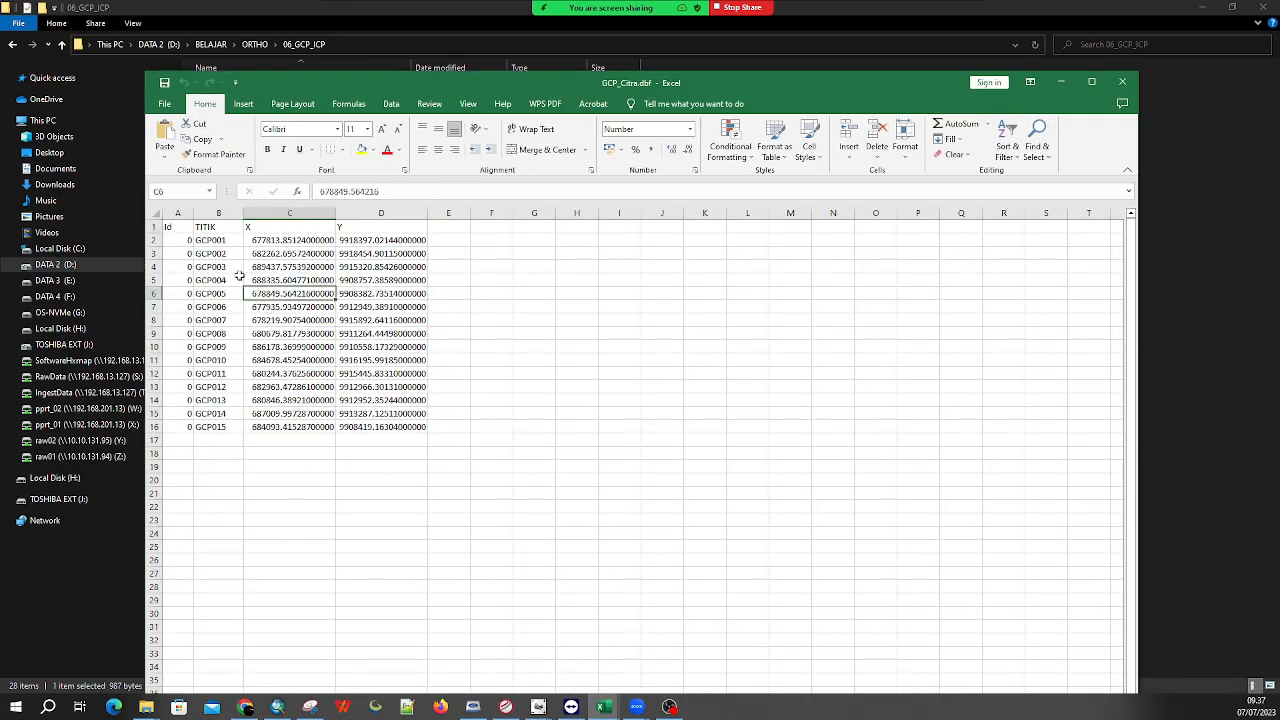
Review the Id, TITIK, X and Y columns of the GCP_Citra sheet
left_click(220, 252)
left_click(208, 242)
left_click(446, 308)
left_click(481, 347)
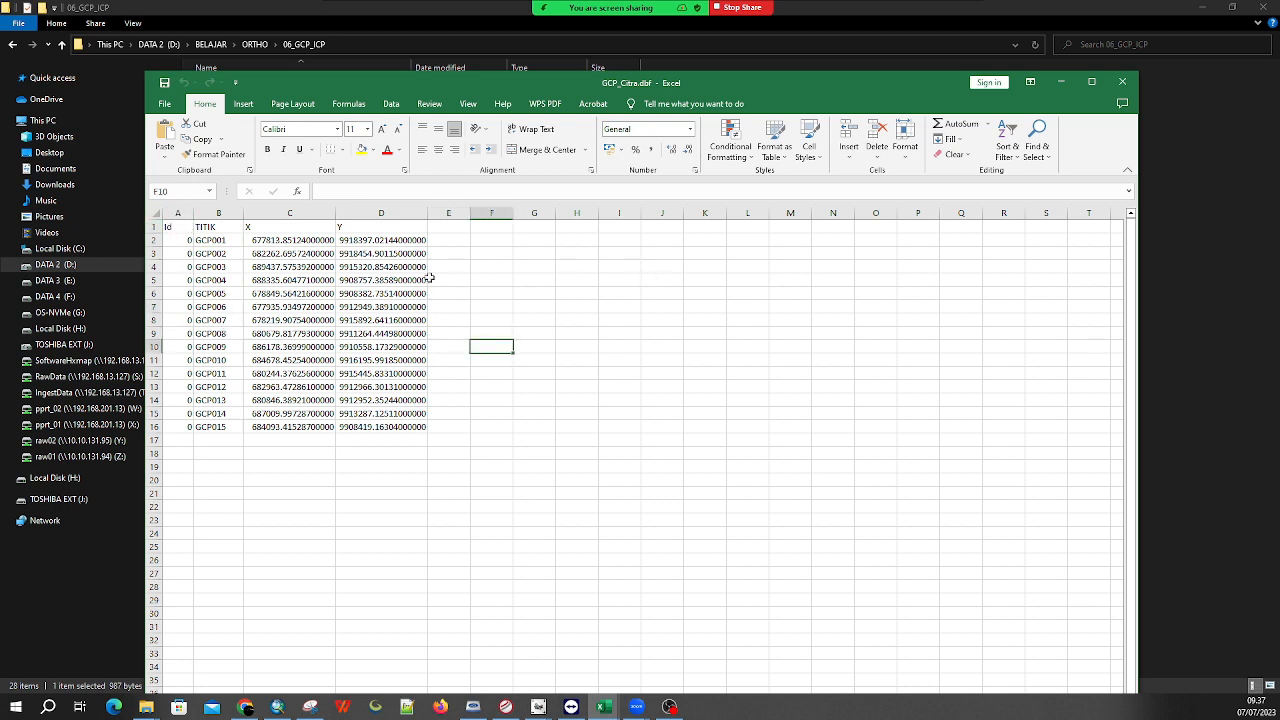
left_click(178, 228)
left_click(226, 226)
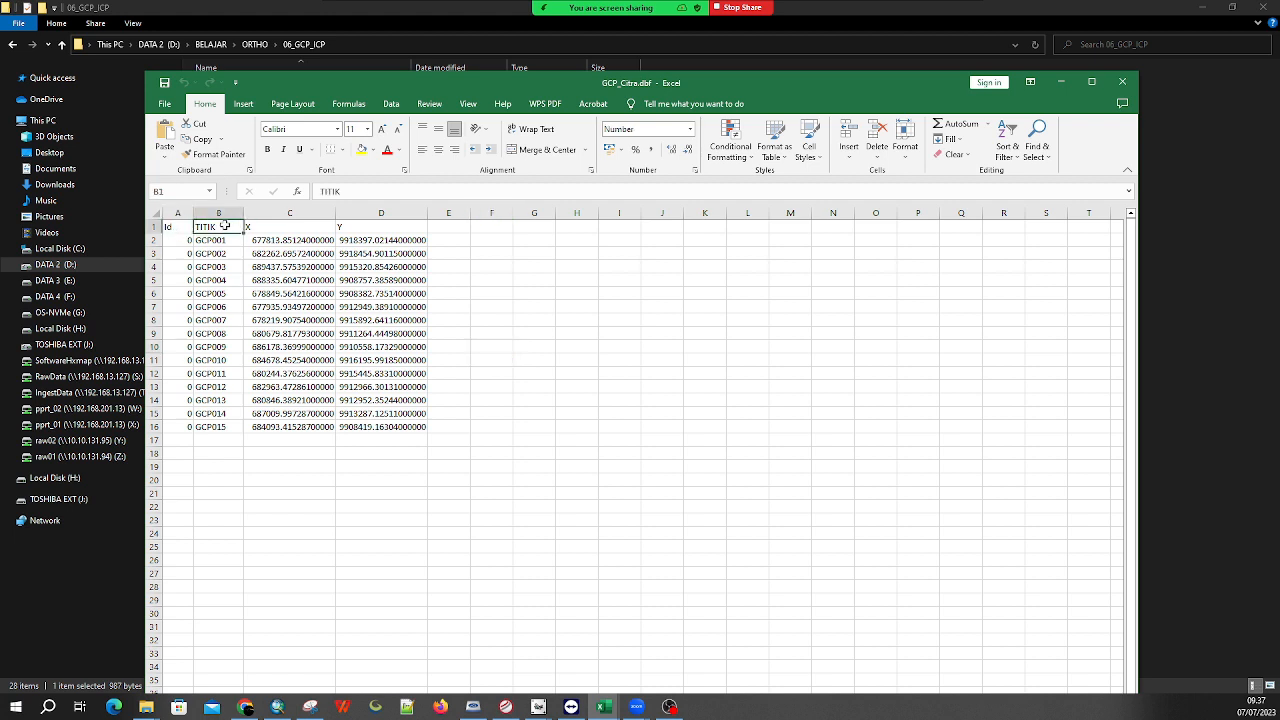
left_click(278, 226)
left_click(381, 226)
left_click(668, 308)
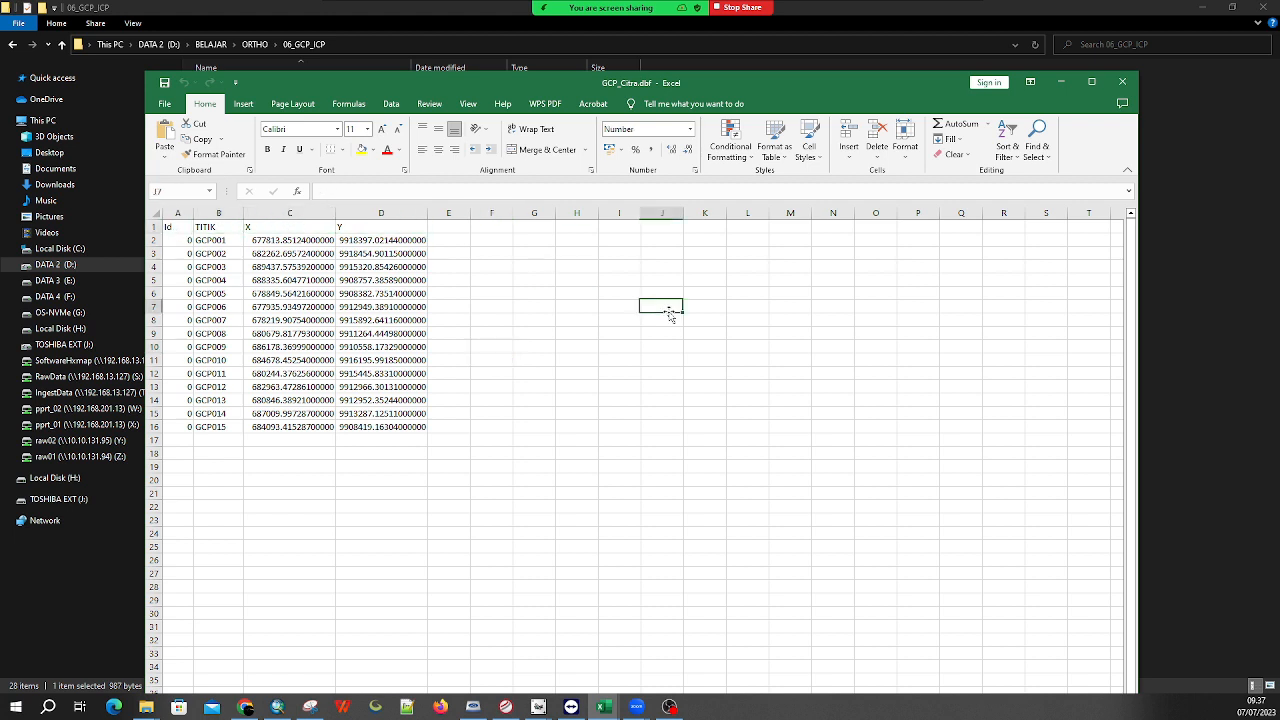
Delete the Id column from the GCP_Citra sheet
left_click(178, 213)
right_click(174, 226)
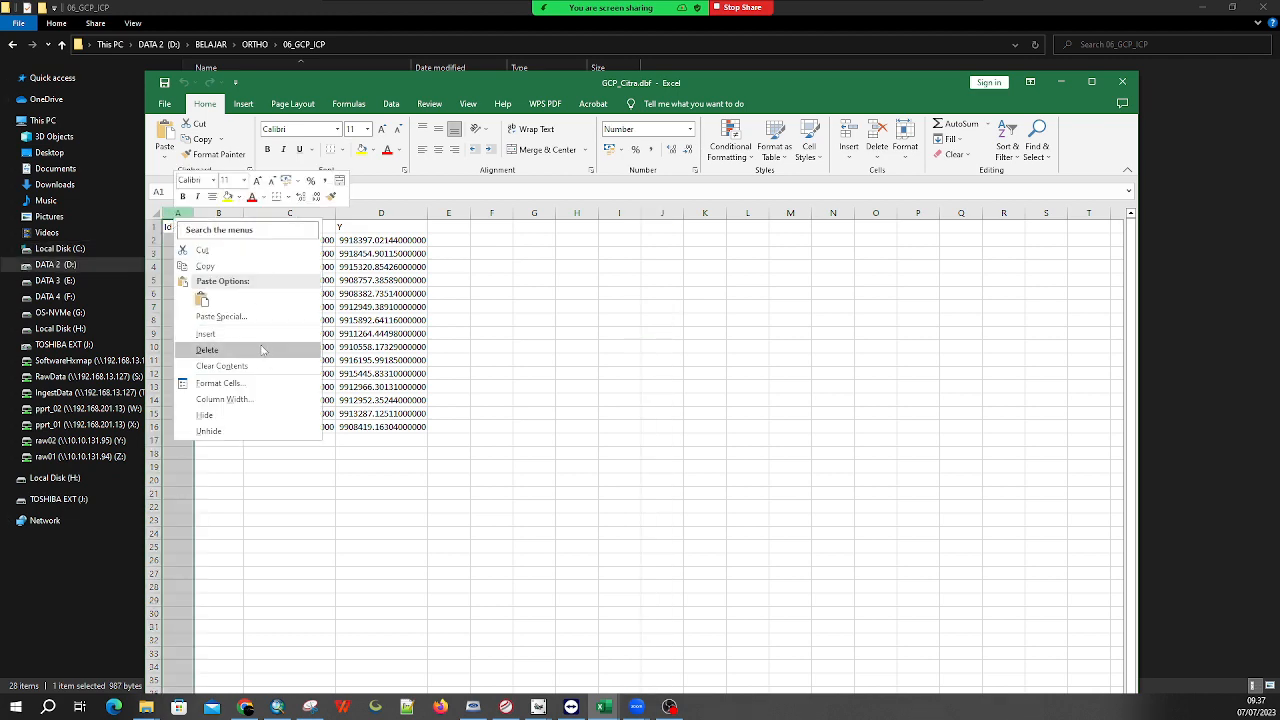
left_click(265, 350)
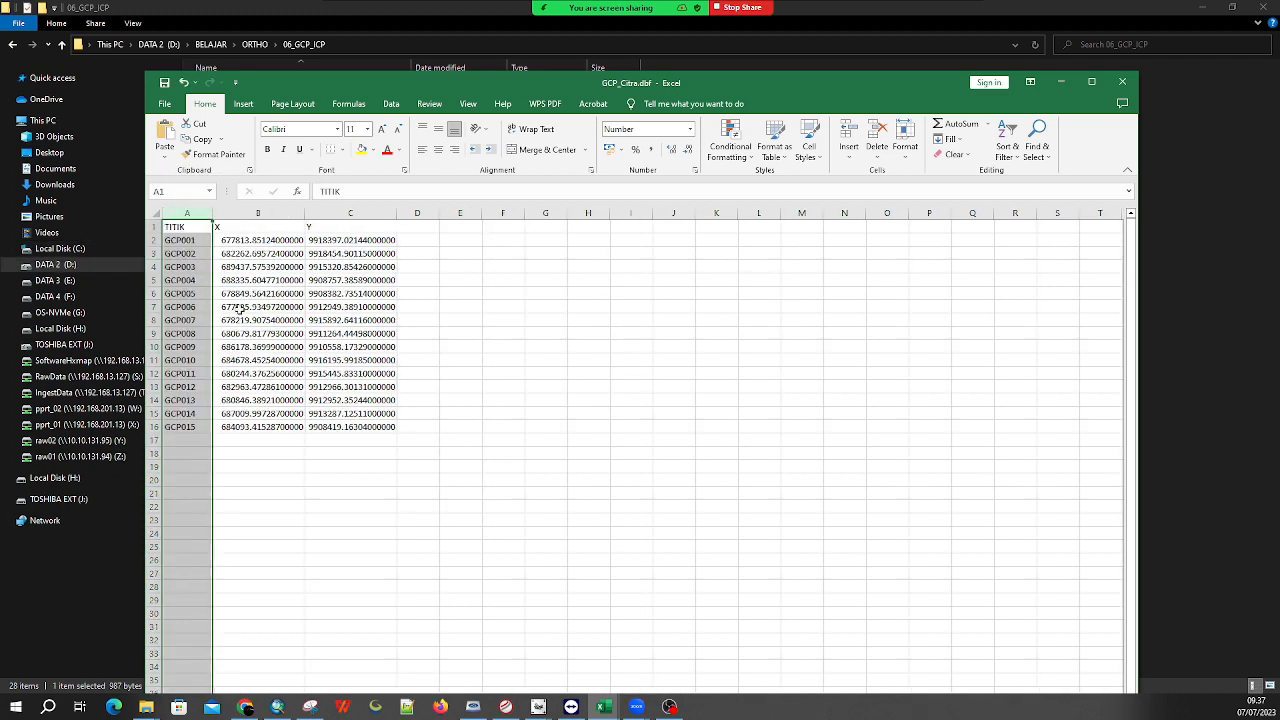
left_click(491, 306)
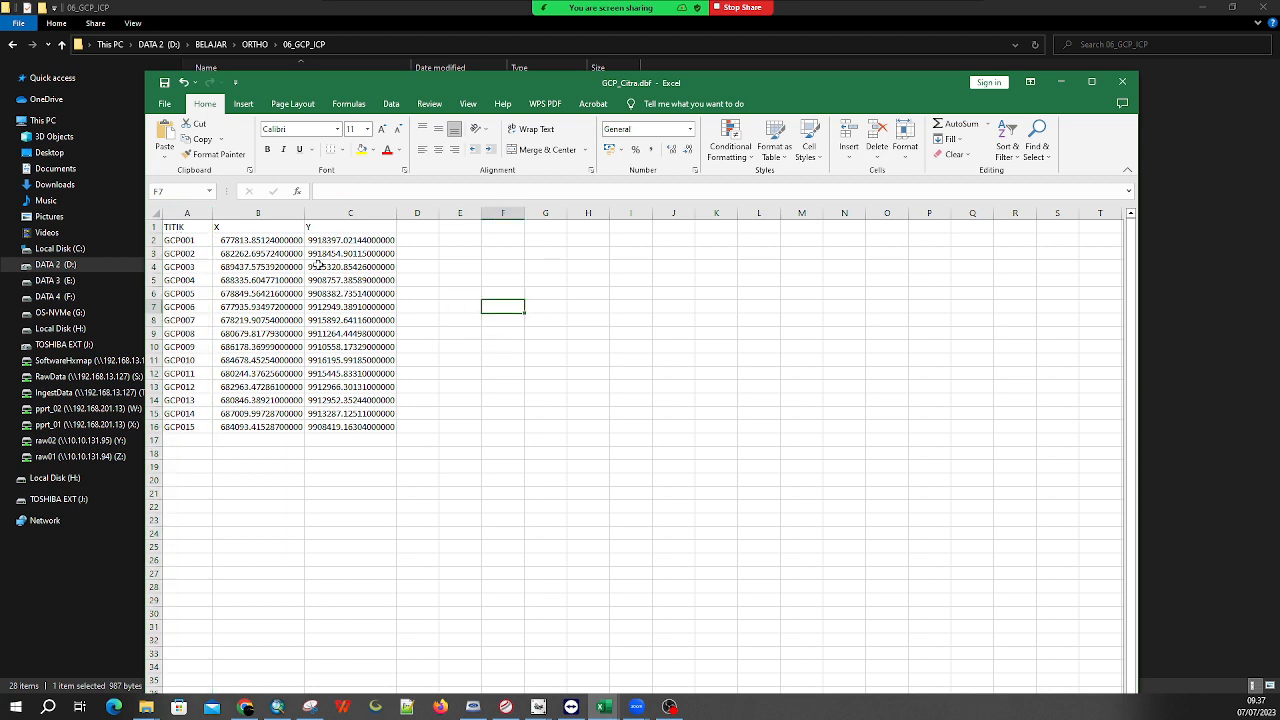
Examine the TITIK, X and Y headings in the first row of the sheet
left_click(254, 265)
left_click(190, 228)
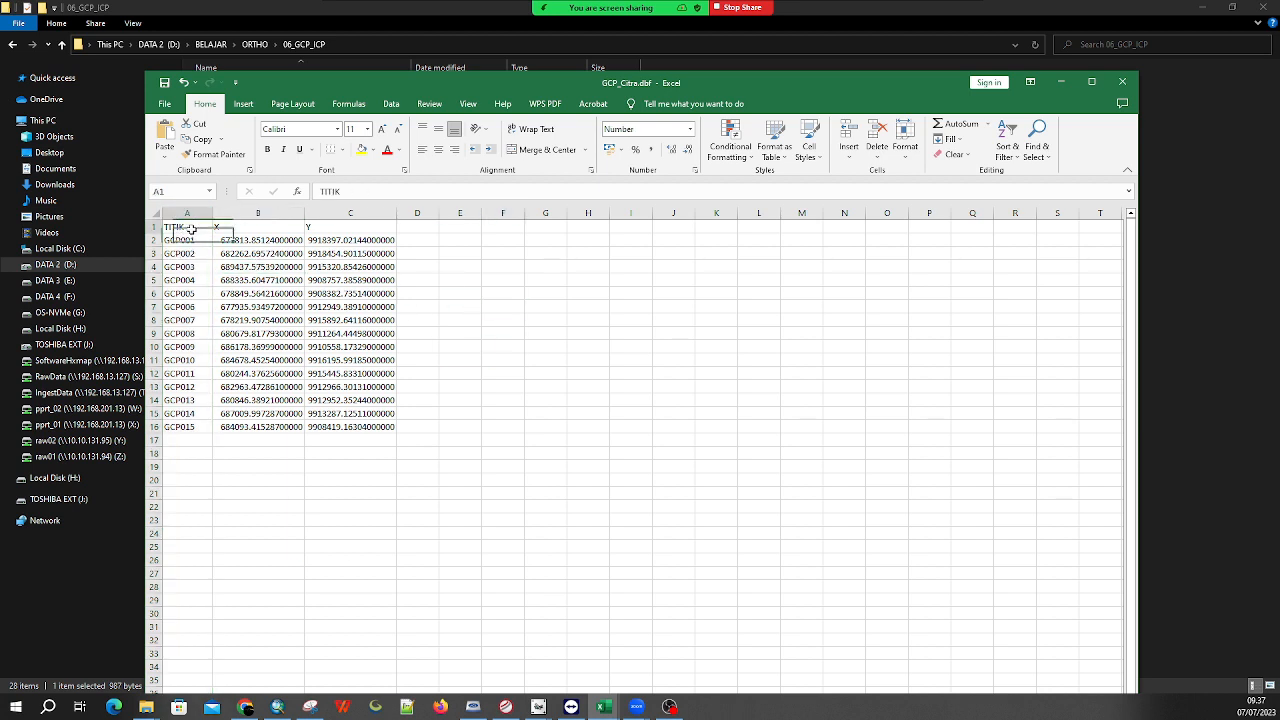
left_click(284, 229)
left_click(340, 226)
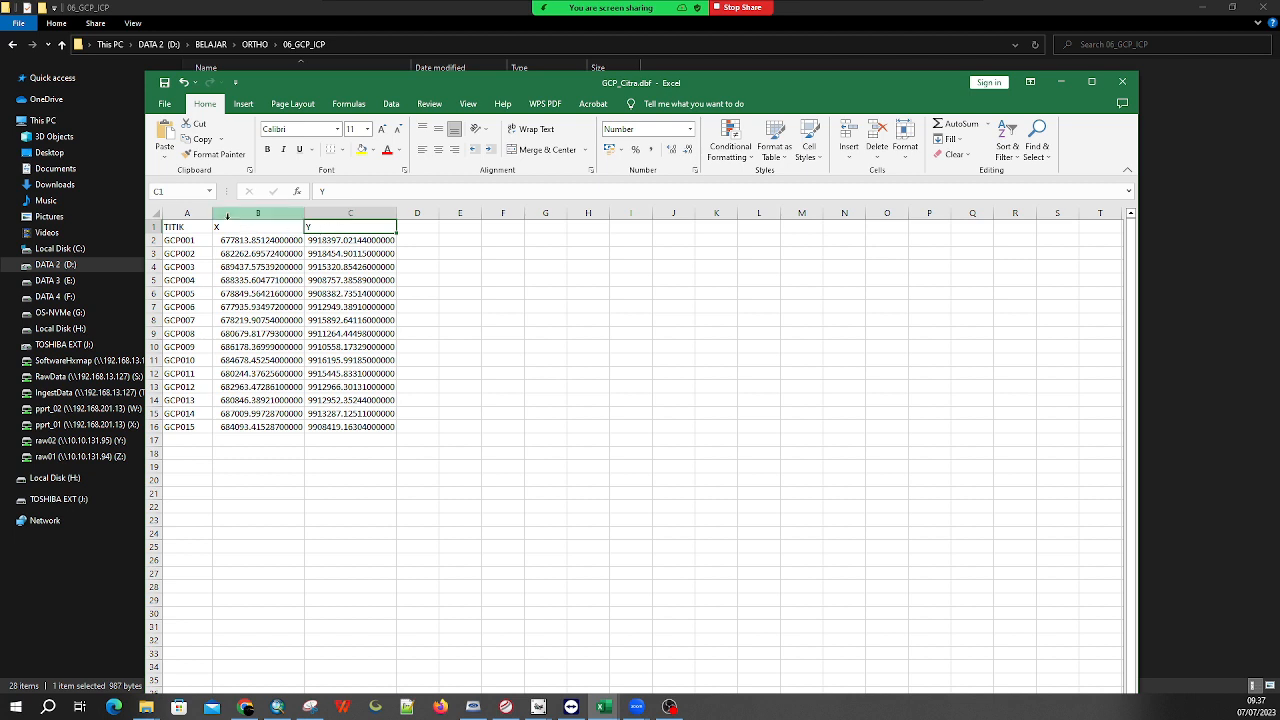
left_click(185, 226)
left_click(263, 223)
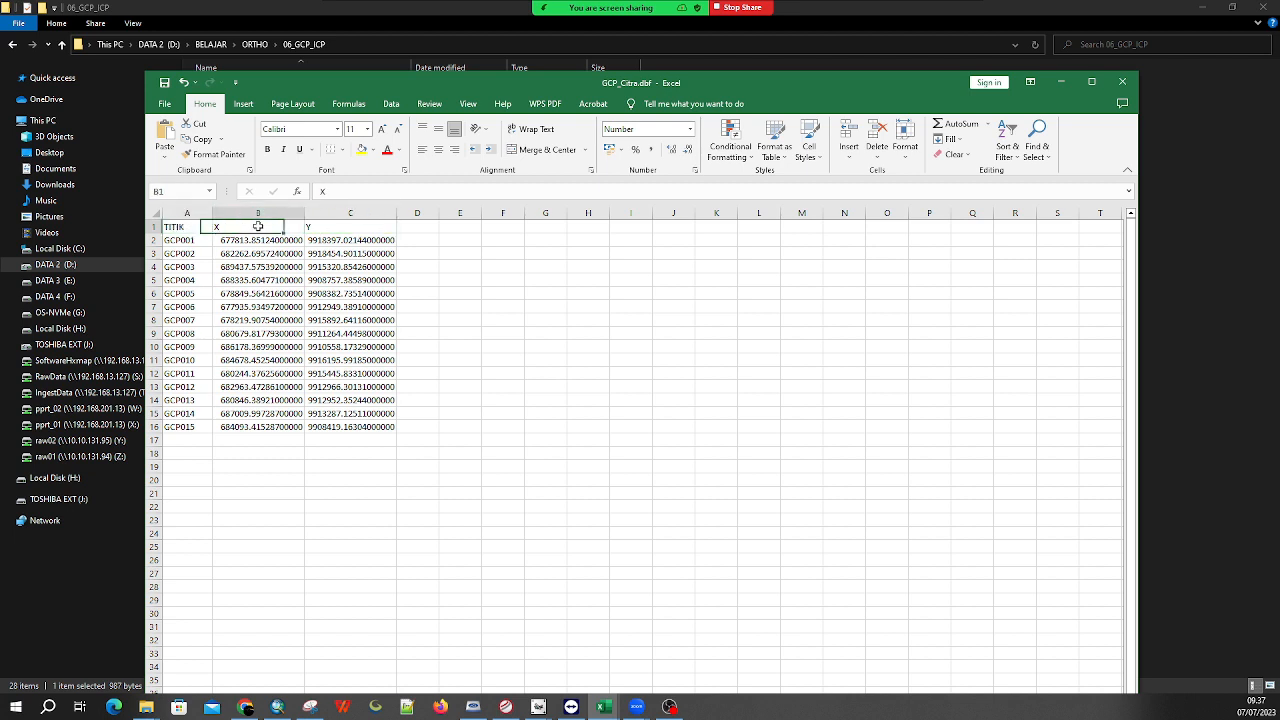
left_click(337, 224)
left_click(543, 302)
Delete the heading row so the sheet holds only the GCP names and coordinates
left_click(154, 227)
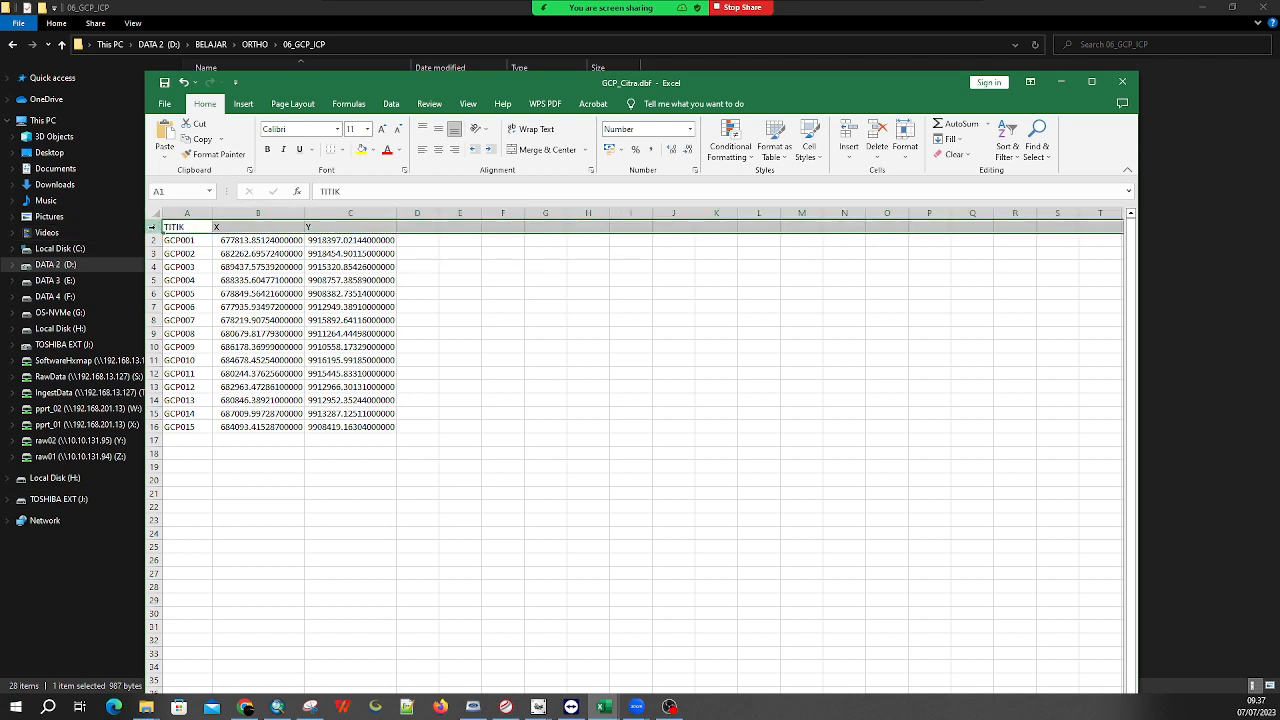
right_click(156, 228)
left_click(210, 361)
left_click(588, 348)
left_click(258, 264)
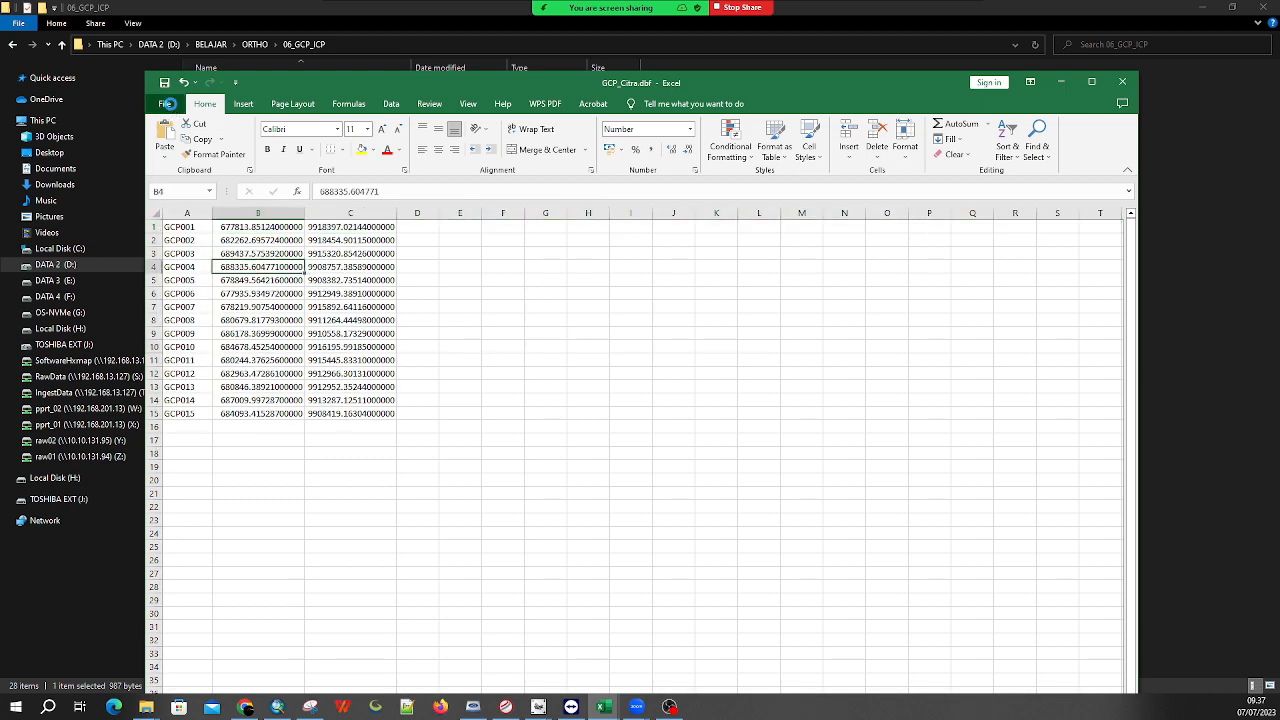
Save the sheet in the 06_GCP_ICP folder as GCP_Citra_FOTO.txt in Text (MS-DOS) format
left_click(164, 104)
left_click(188, 284)
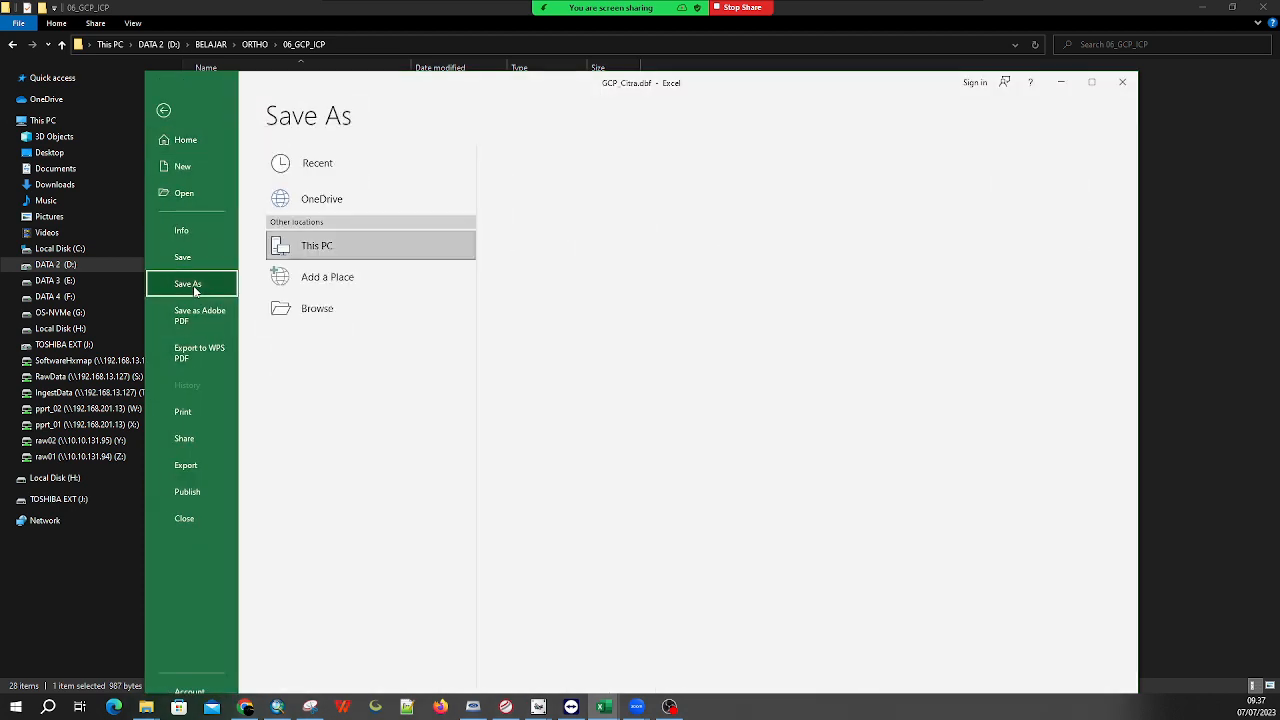
left_click(597, 223)
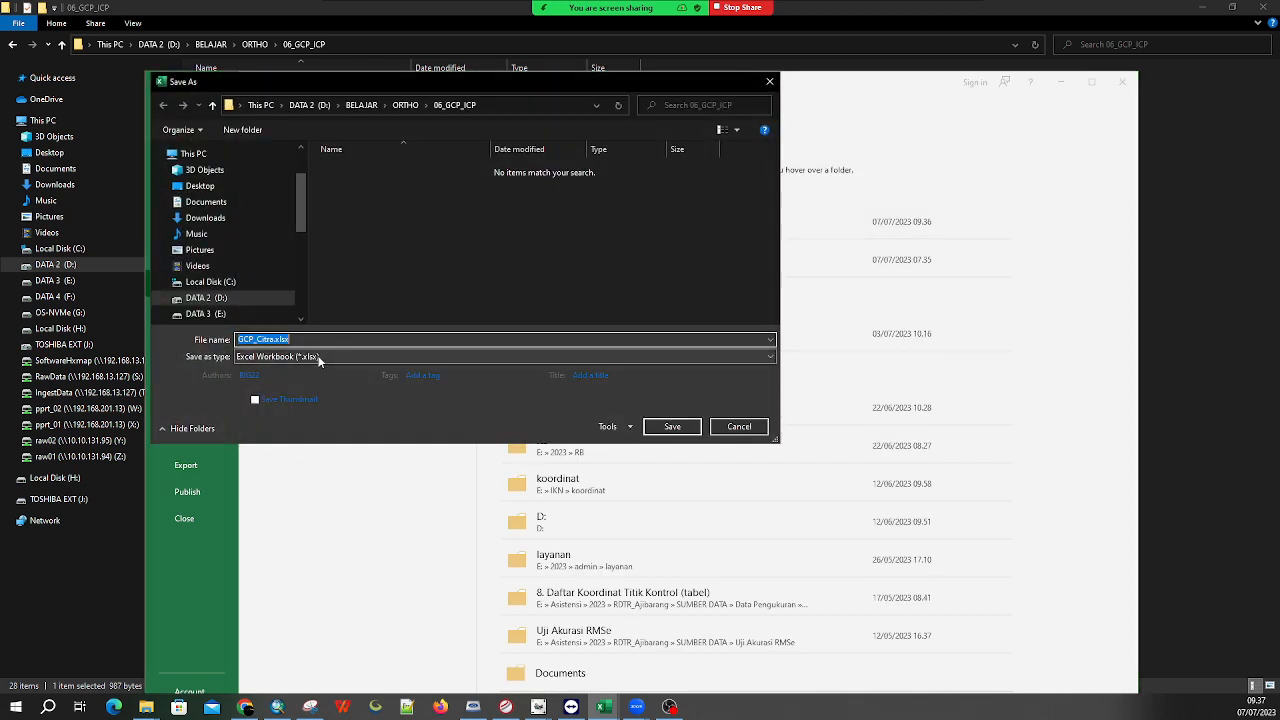
left_click(319, 358)
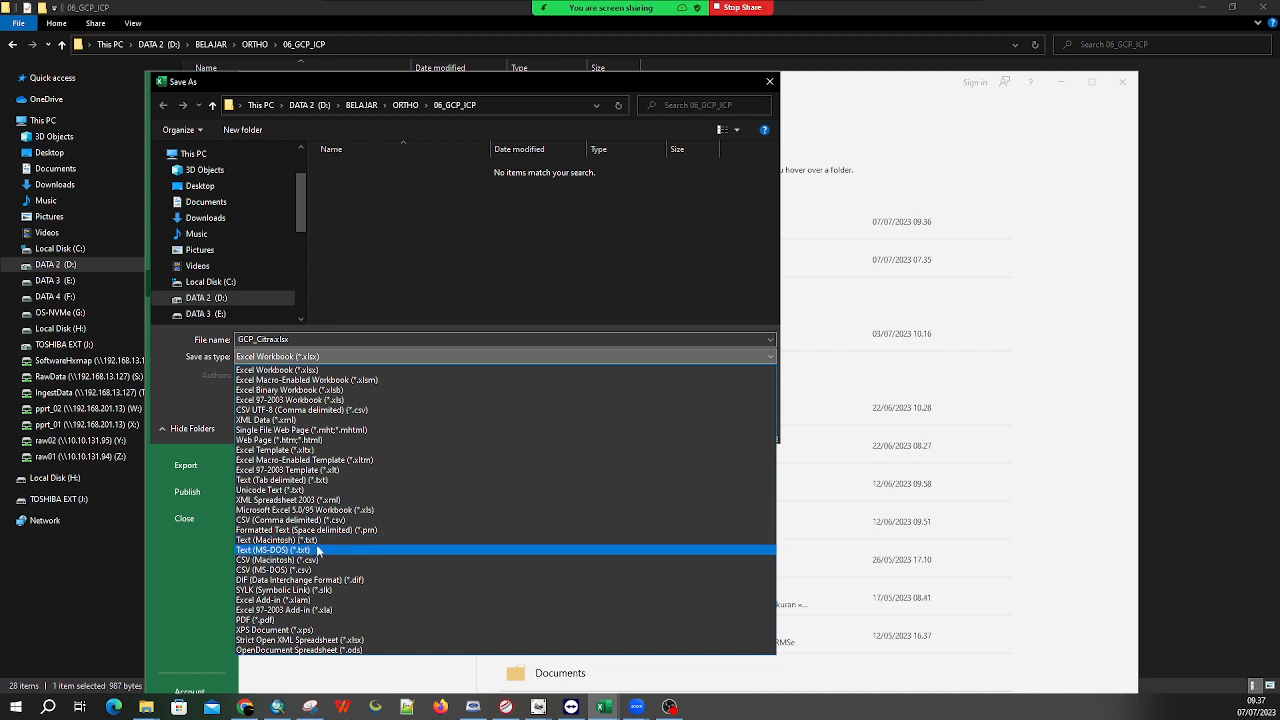
left_click(317, 551)
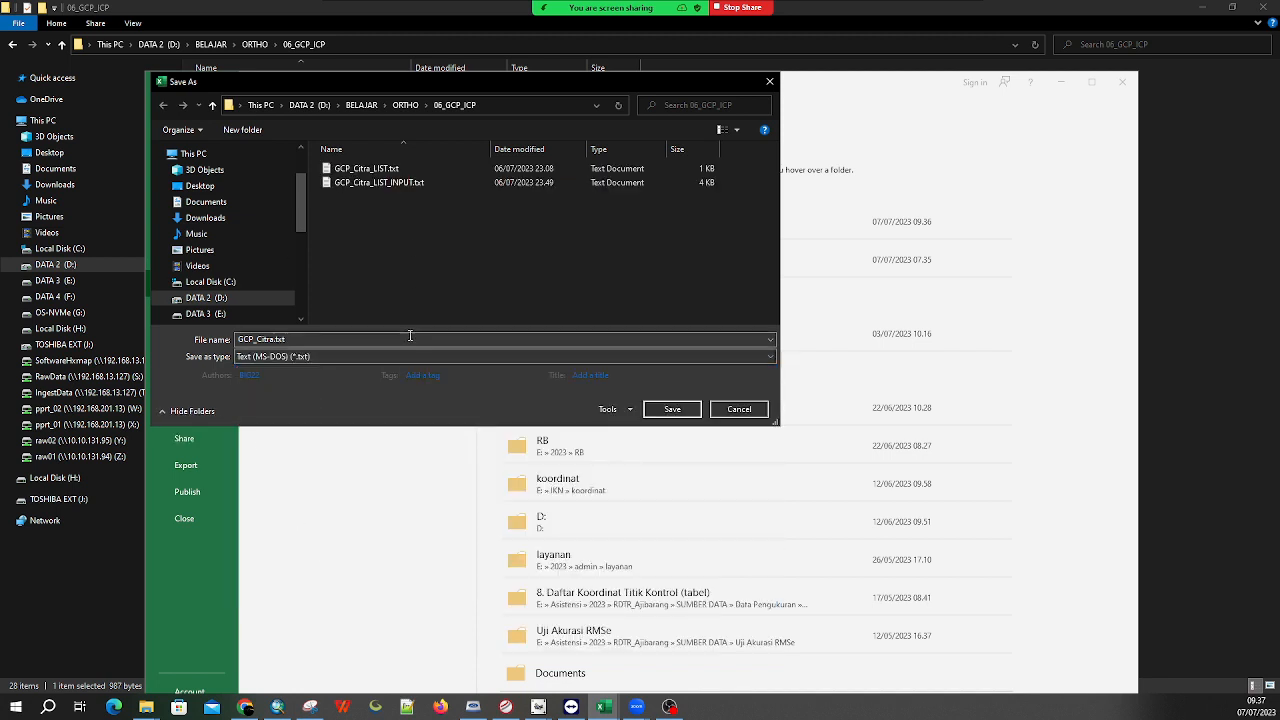
left_click(273, 340)
left_click(273, 341)
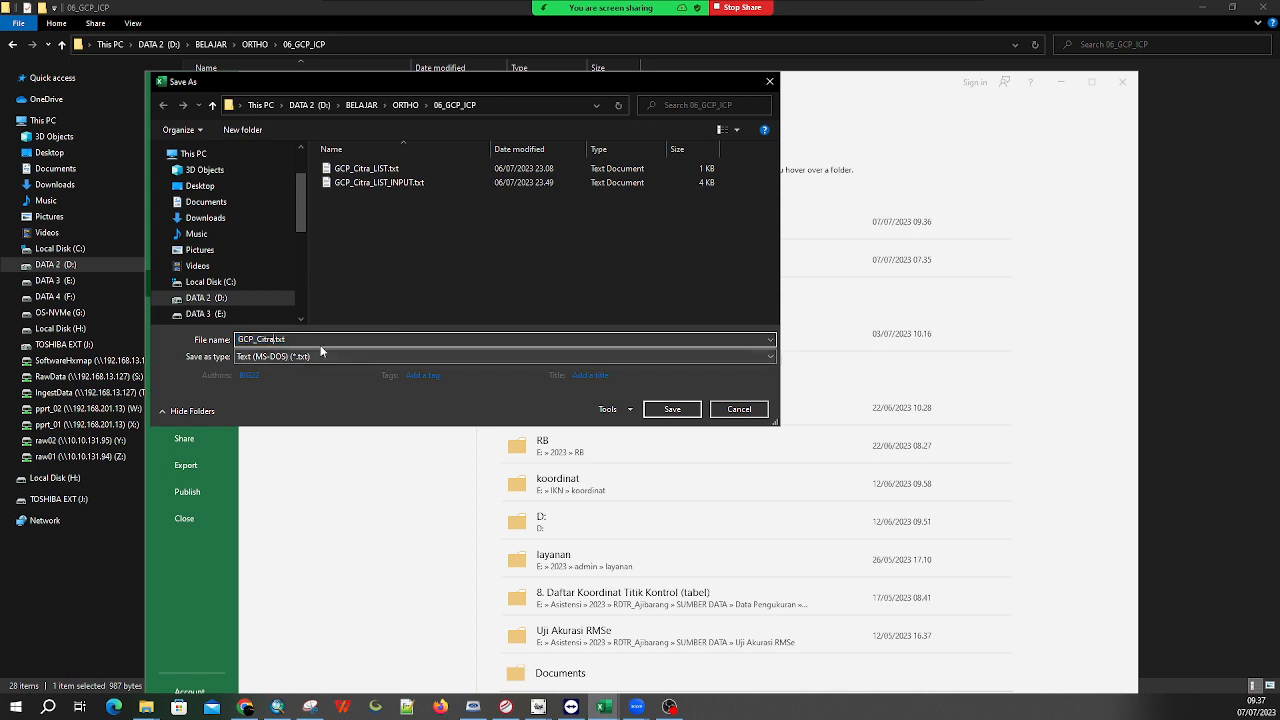
type("_FOTO")
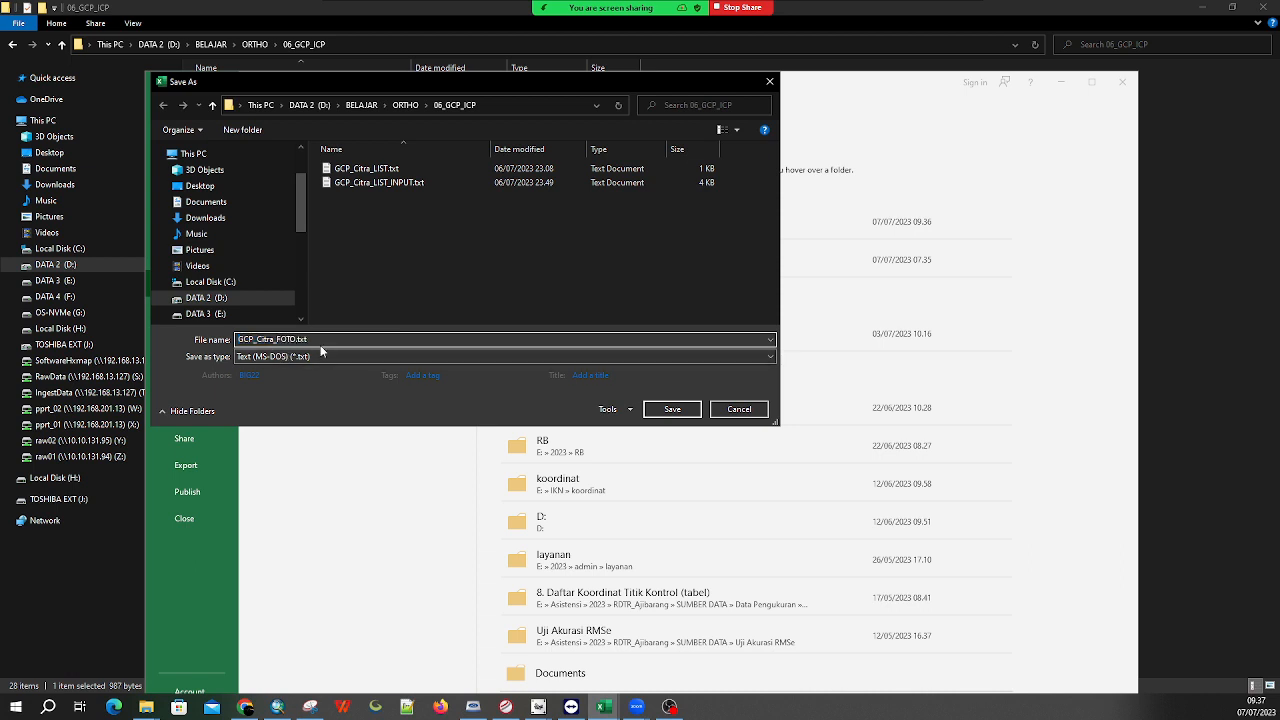
key("Return")
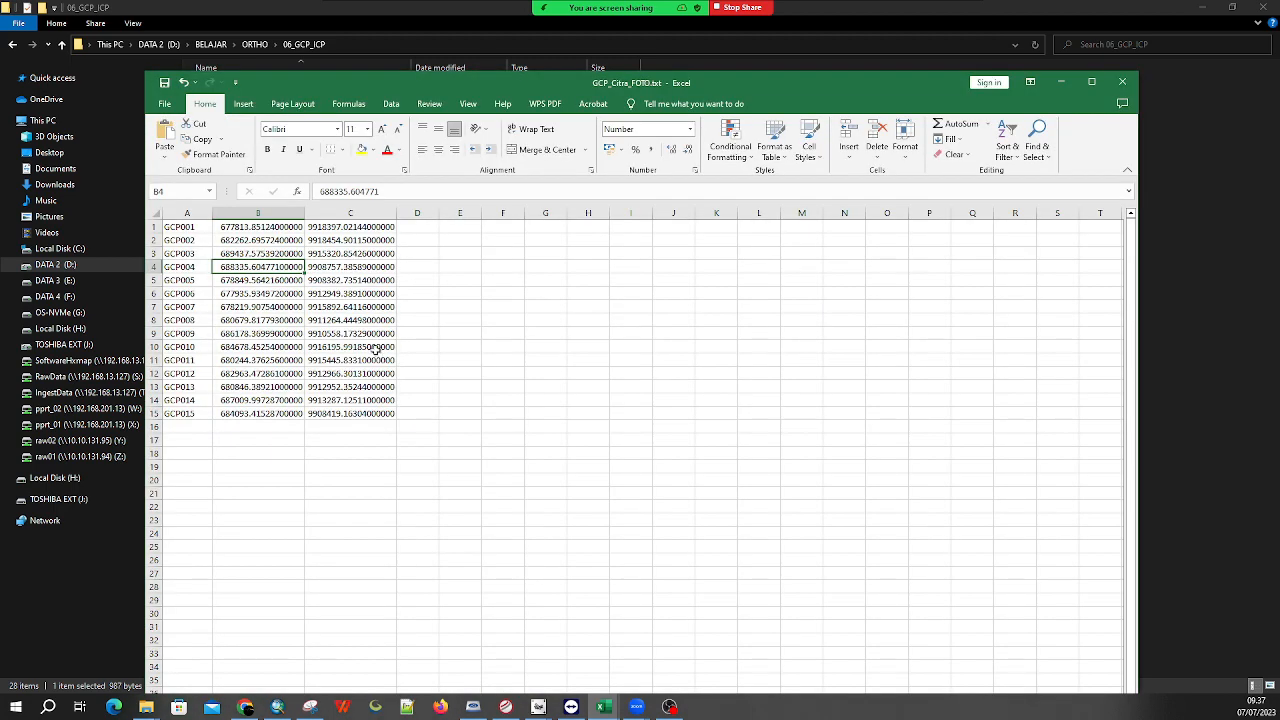
Close the workbook and check the contents of GCP_Citra_FOTO.txt in Notepad
left_click(1124, 82)
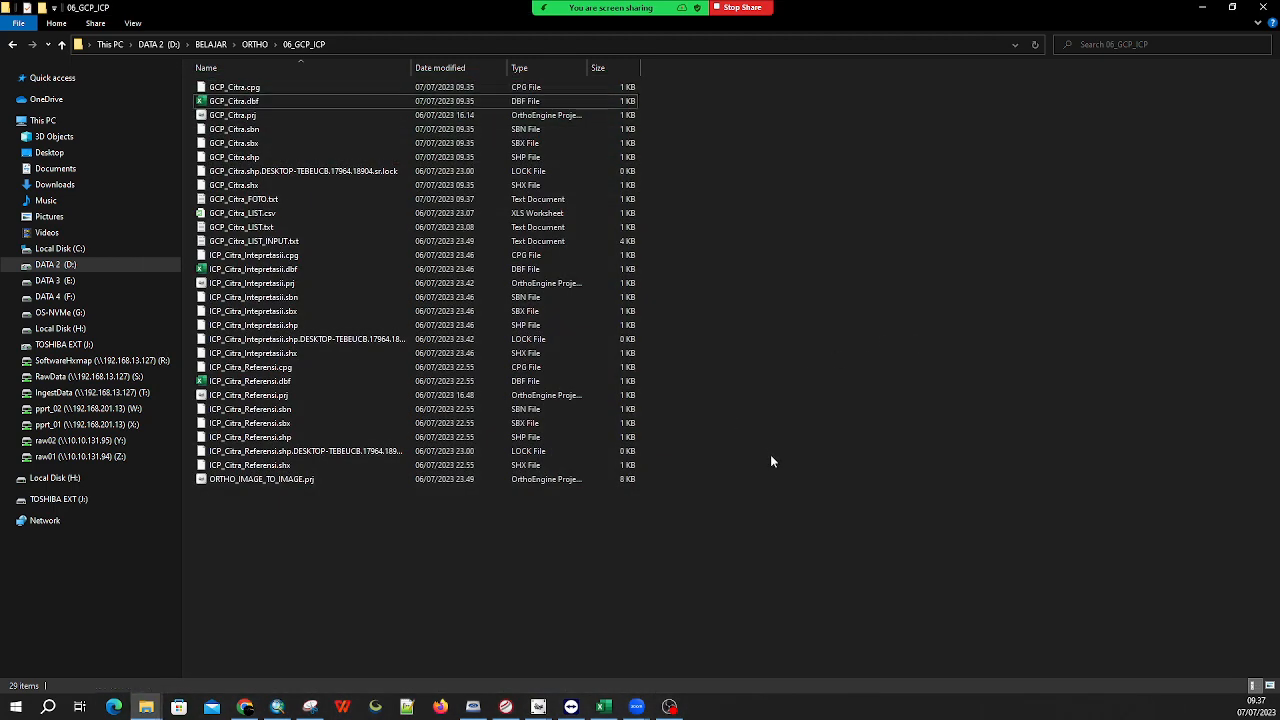
double_click(245, 199)
left_click_drag(572, 148, 408, 126)
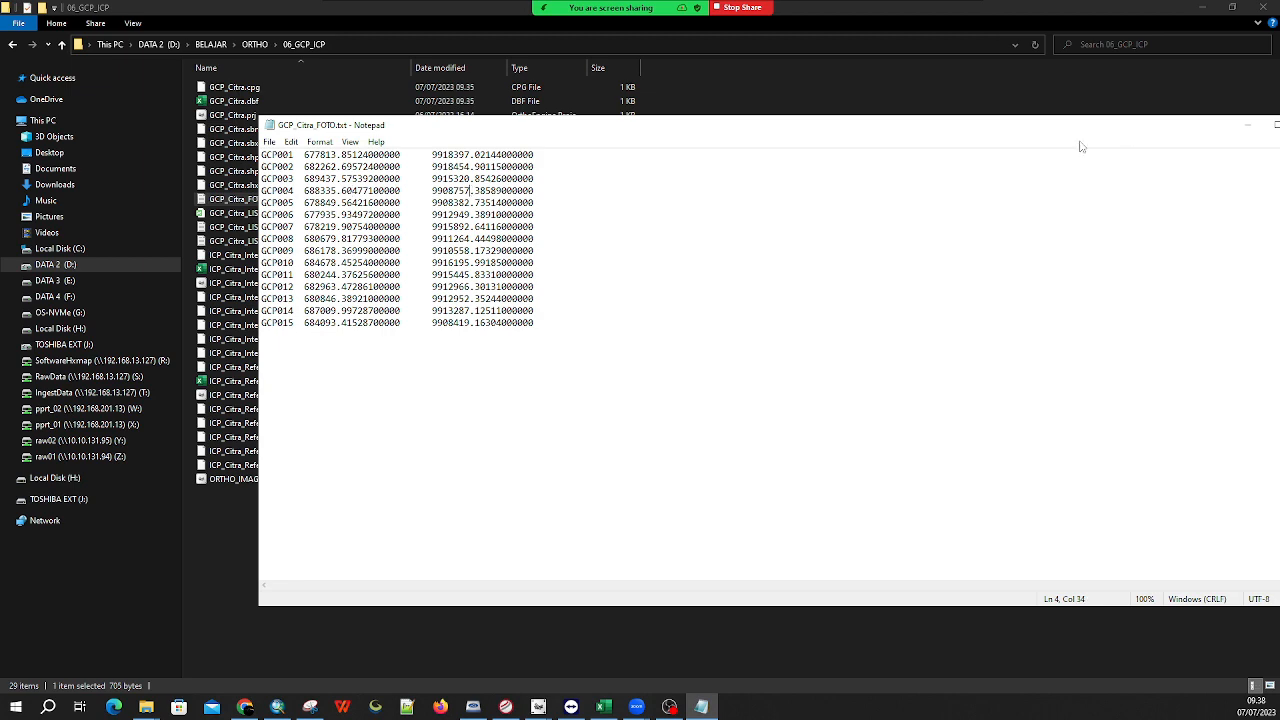
left_click_drag(886, 128, 668, 134)
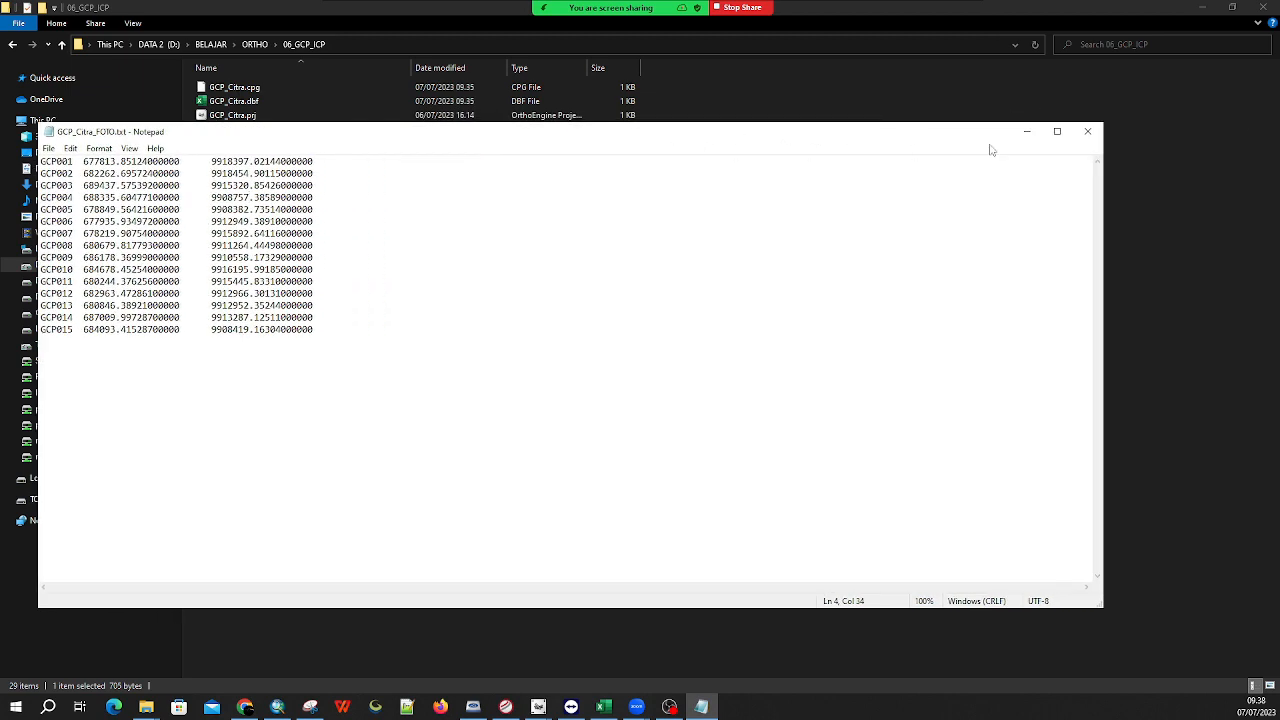
left_click(1087, 132)
left_click(1040, 450)
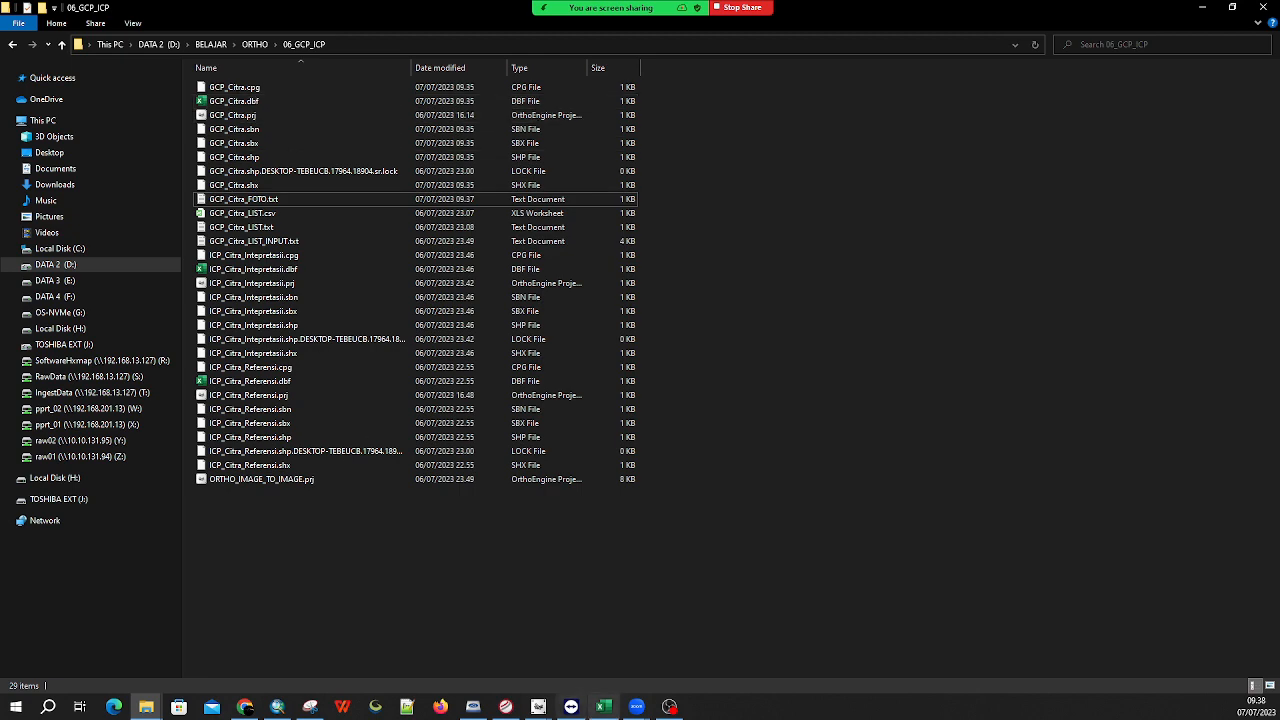
Set the UJI_AKURASI_CITRA workbook aside and reopen GCP_Citra.dbf in Excel
left_click(600, 707)
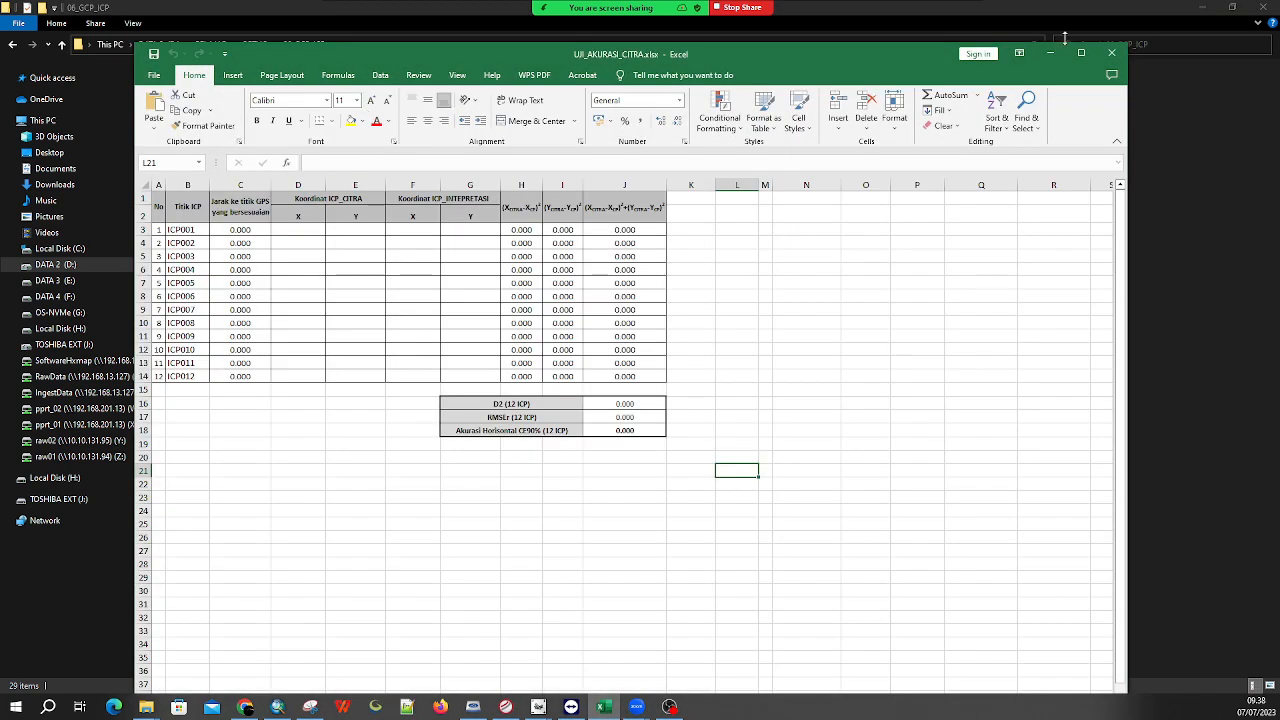
left_click(1049, 52)
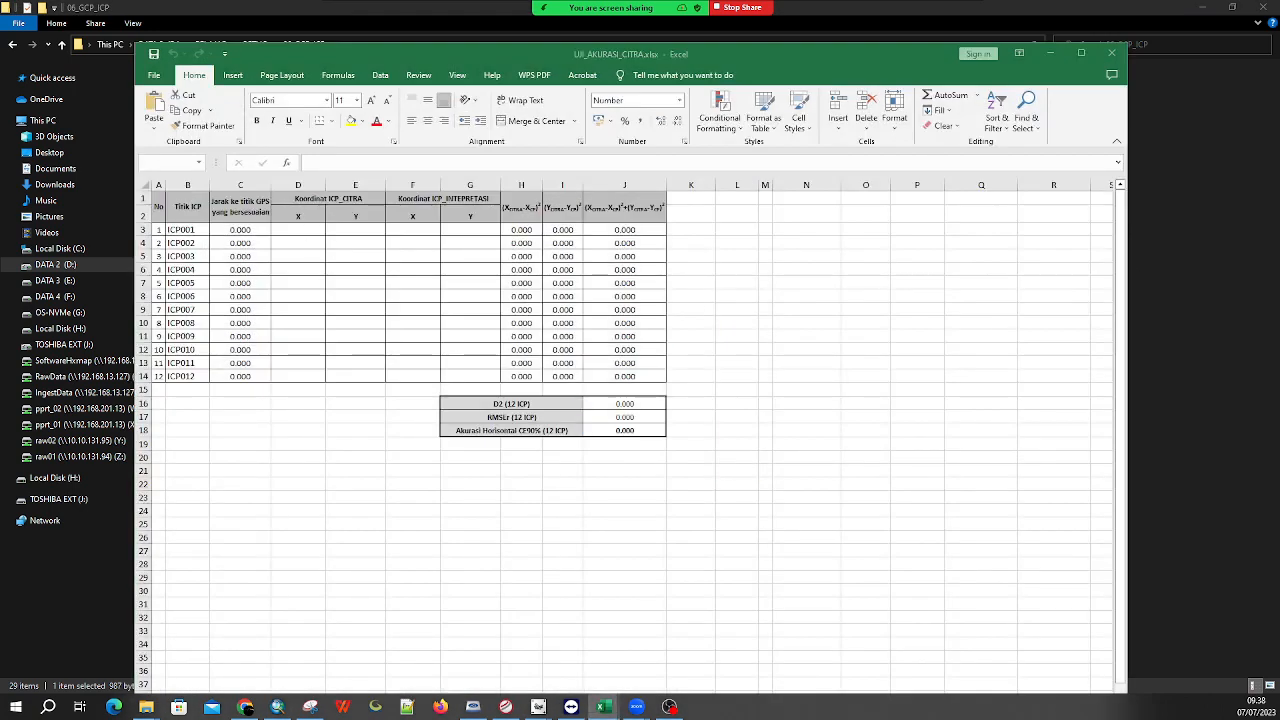
left_click(1049, 52)
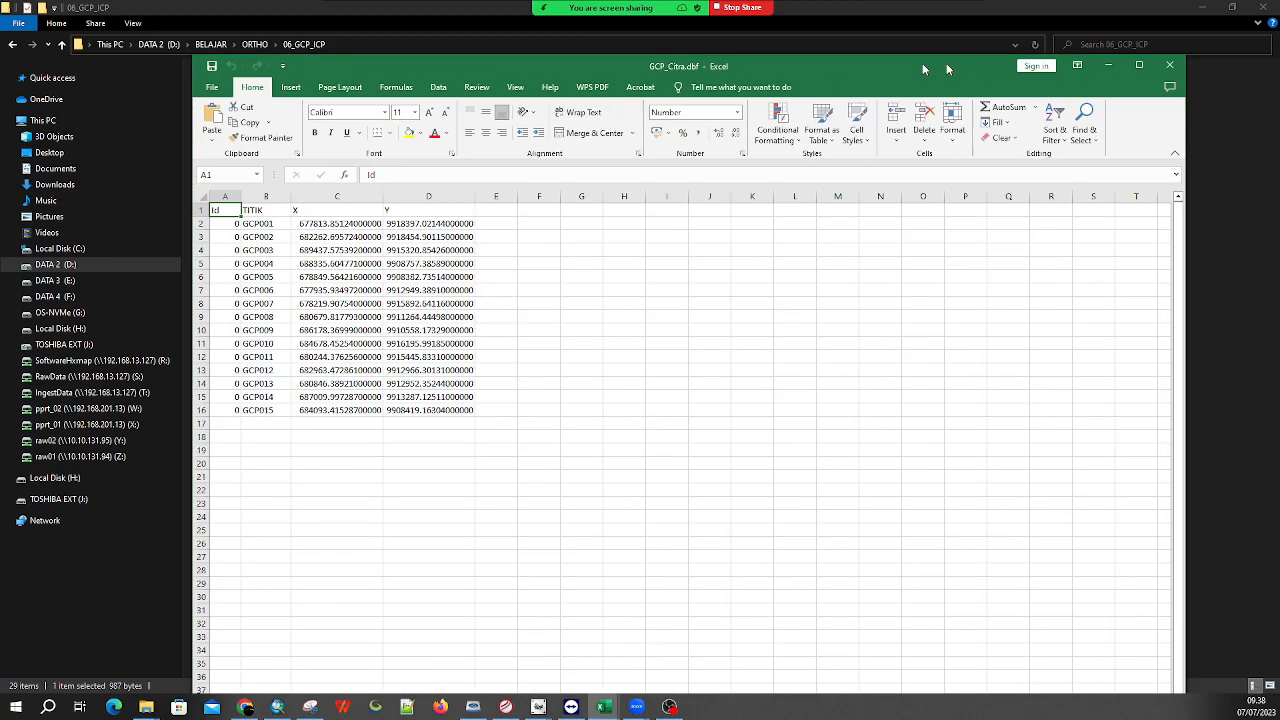
left_click_drag(950, 65, 832, 41)
Delete the heading row and the Id column from the GCP_Citra sheet
left_click(67, 188)
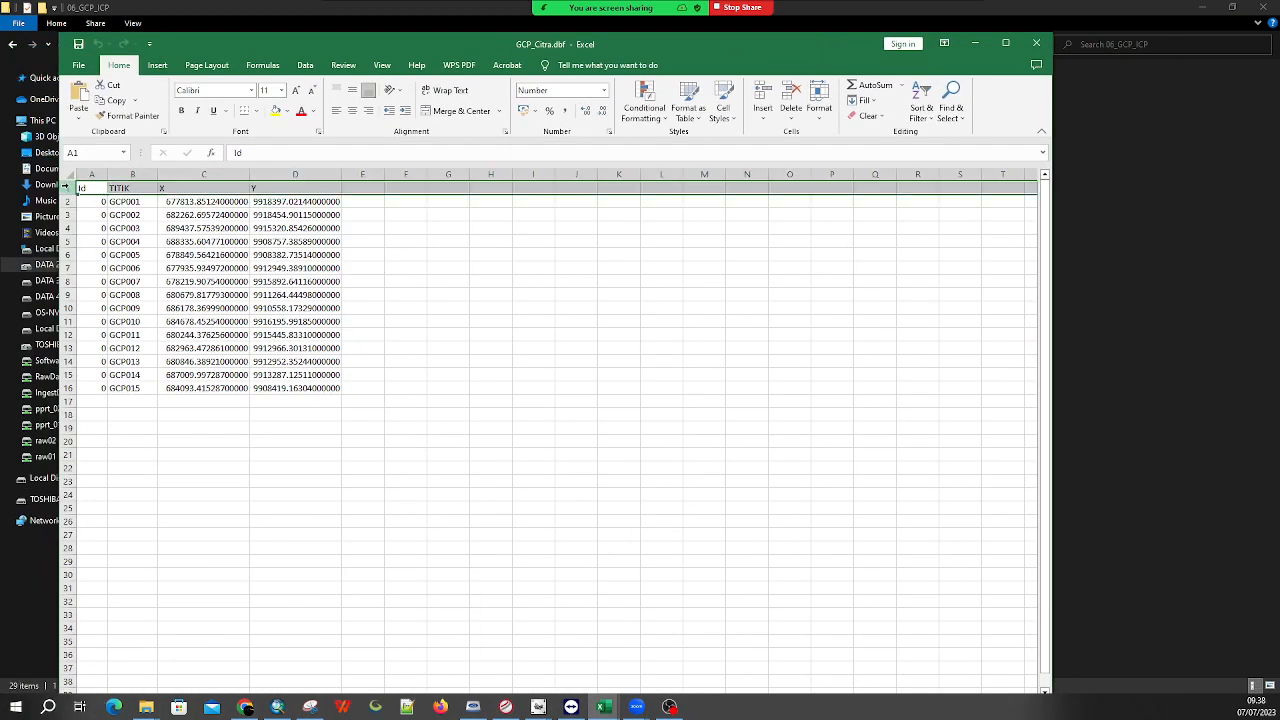
right_click(70, 188)
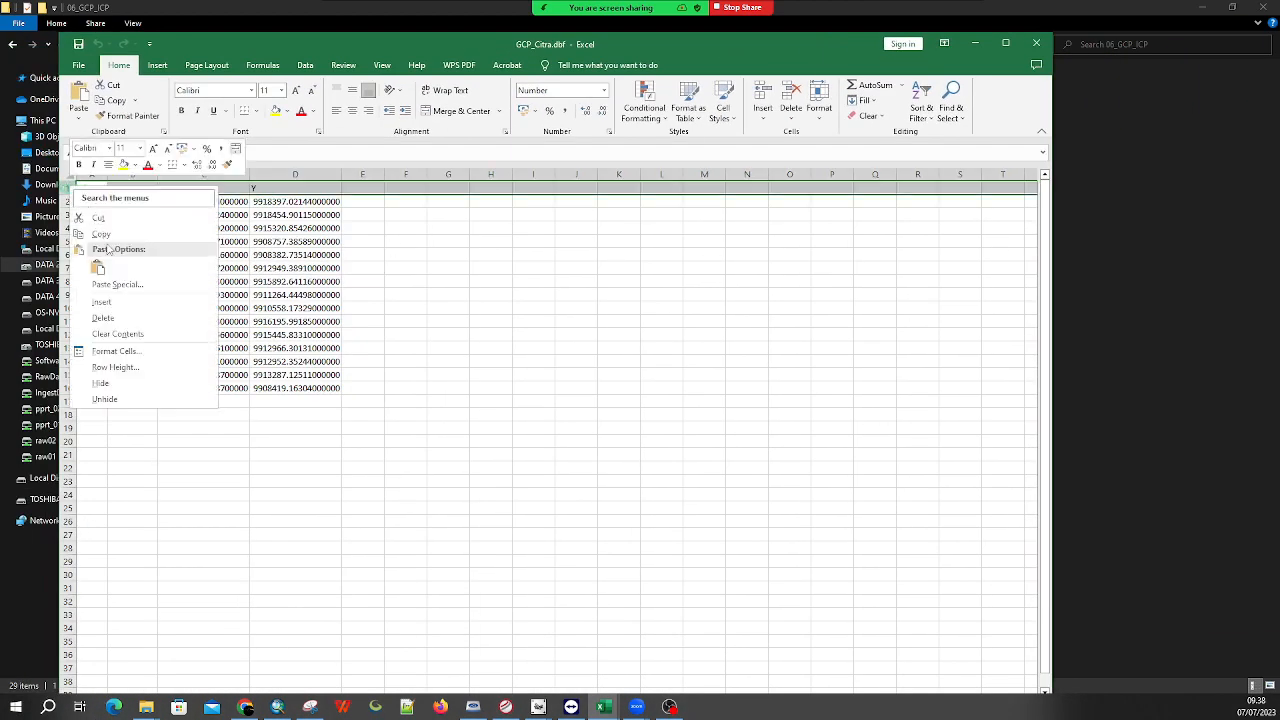
left_click(103, 317)
left_click(91, 174)
right_click(91, 176)
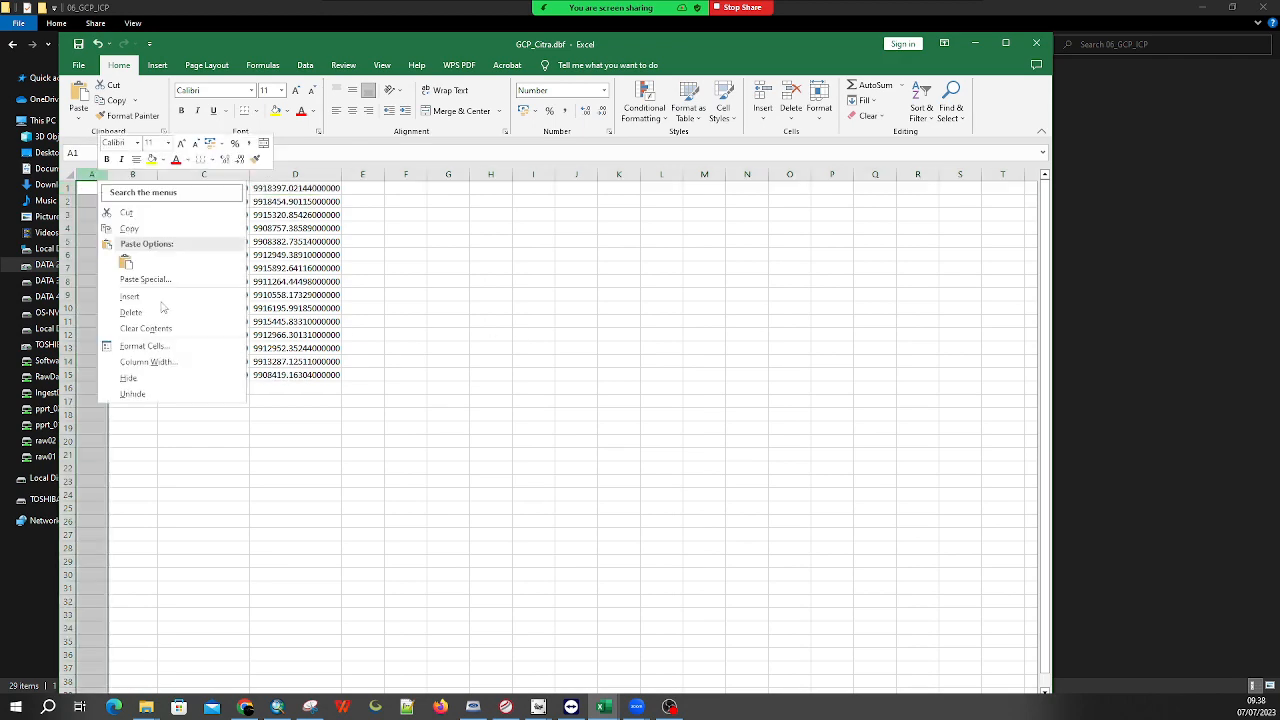
left_click(150, 316)
left_click(512, 298)
Fill column D with the height value 0 for every point from GCP001 to GCP015
left_click(338, 186)
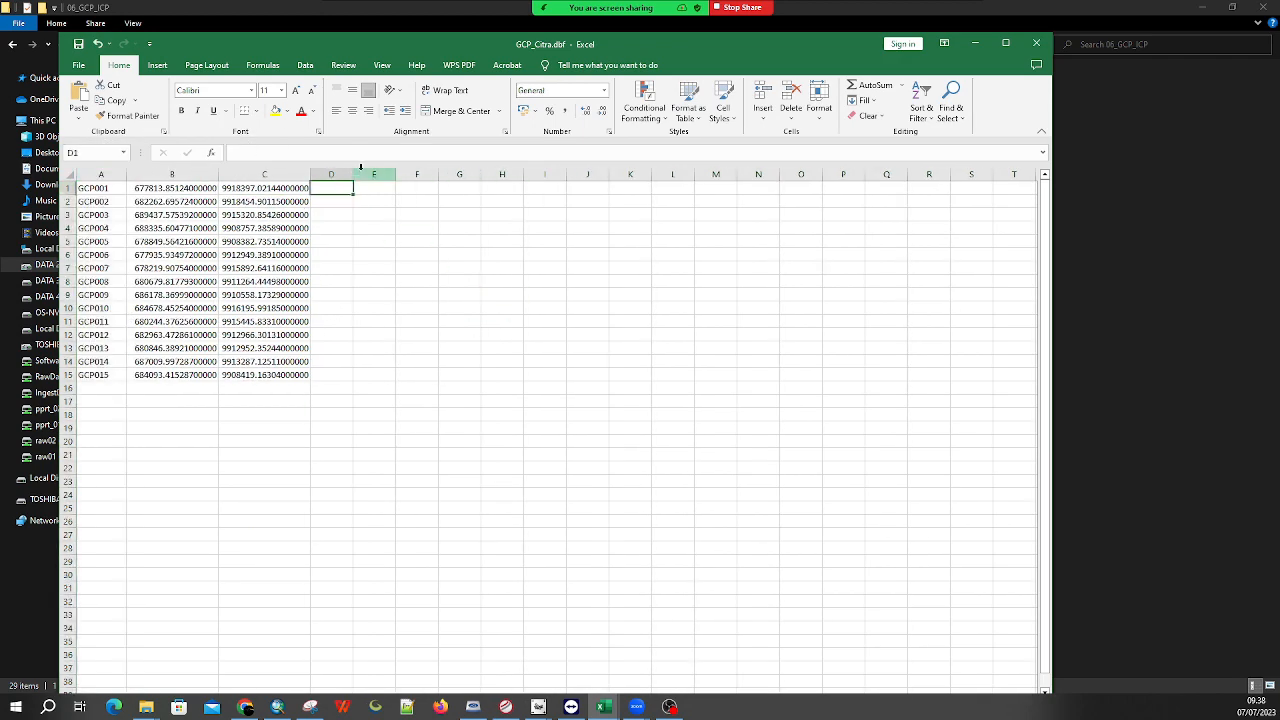
type("0")
key("Return")
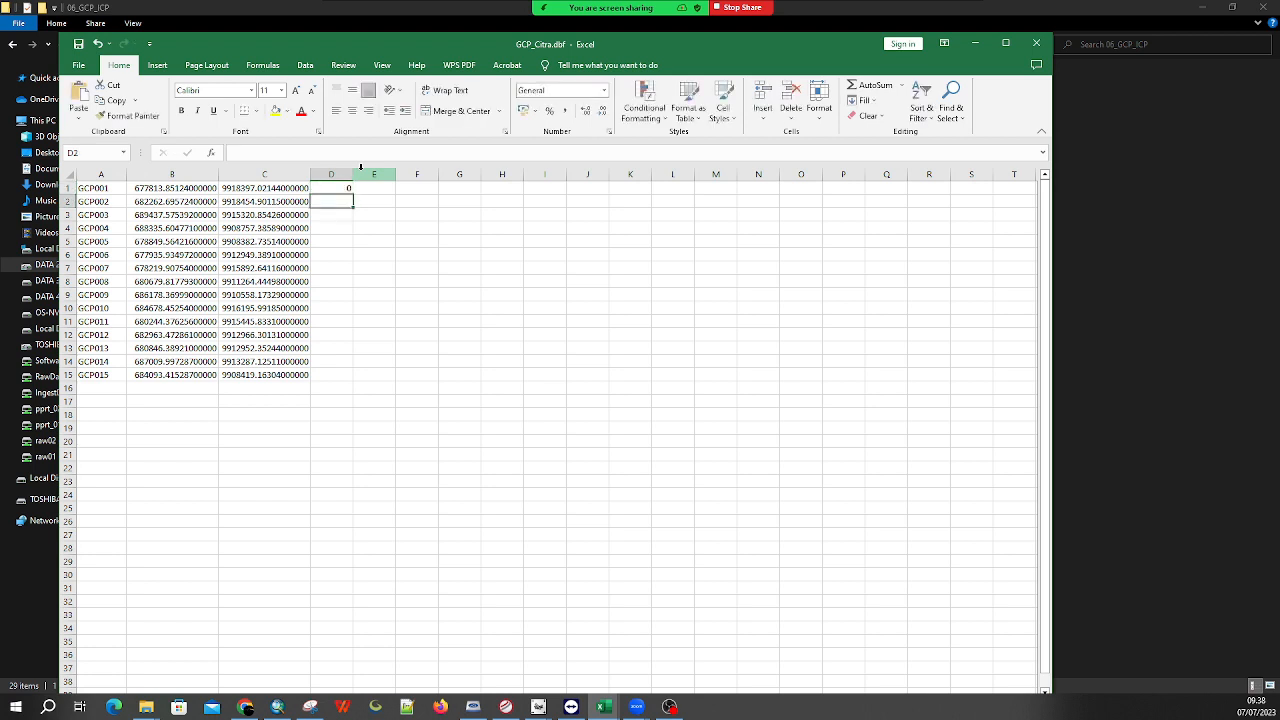
left_click(340, 188)
double_click(353, 194)
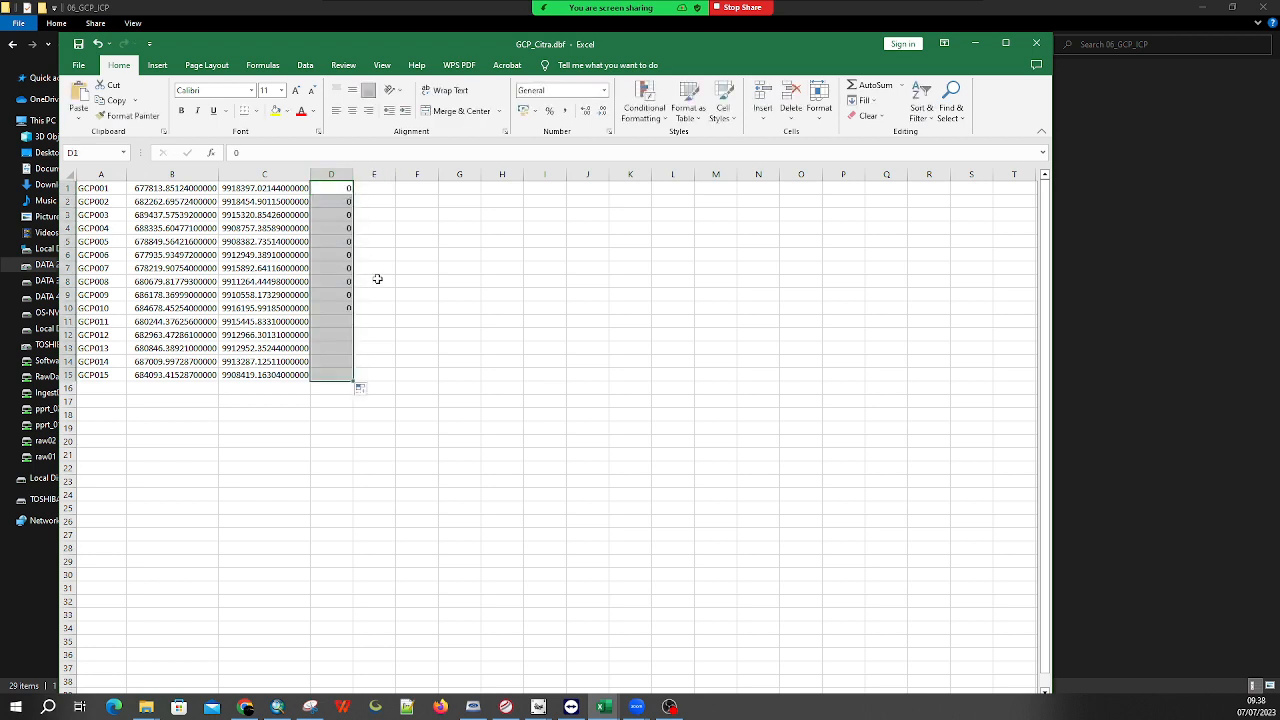
left_click(440, 307)
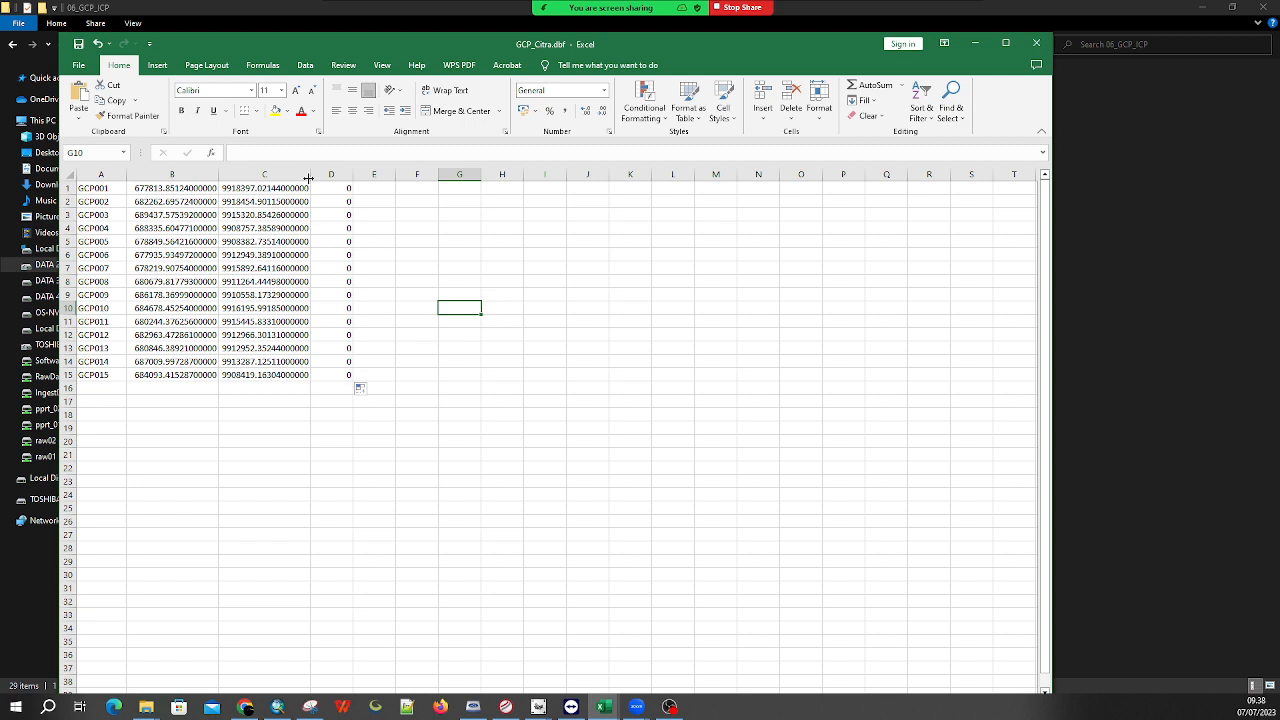
left_click(544, 254)
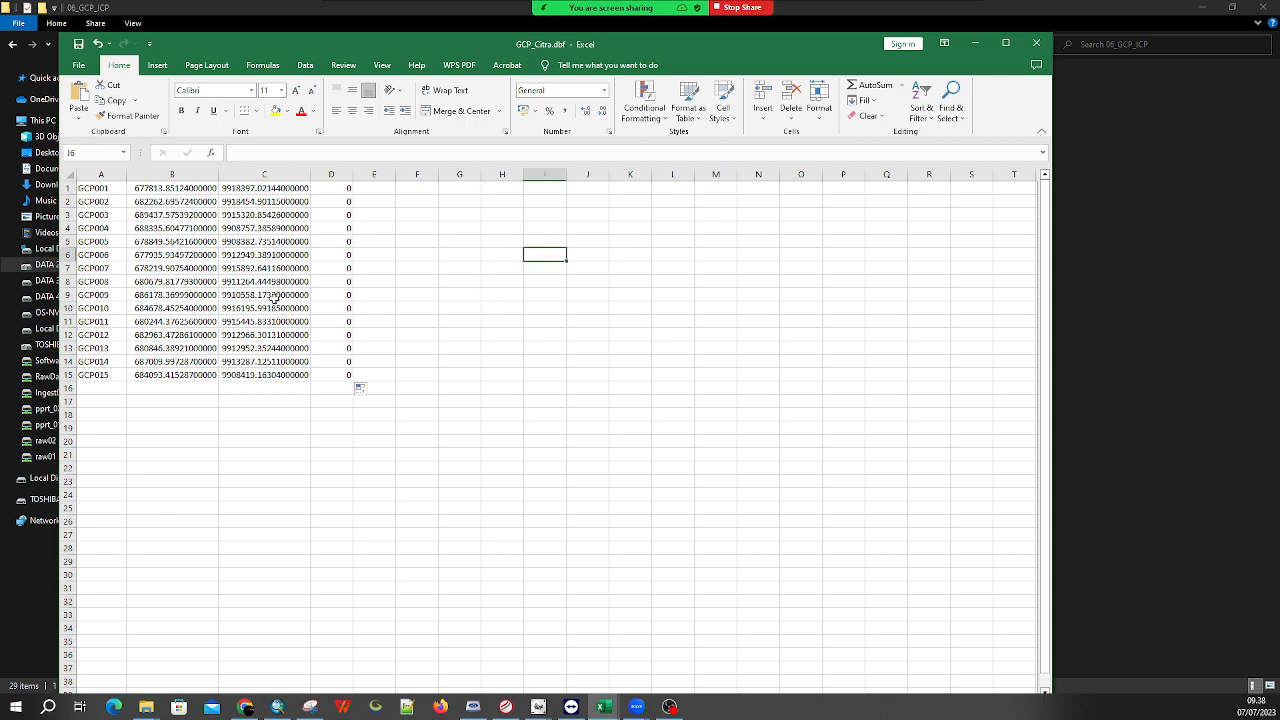
Save the sheet in 06_GCP_ICP as Text (MS-DOS), overwriting GCP_Citra_FOTO.txt, and close the workbook
left_click(78, 65)
left_click(138, 250)
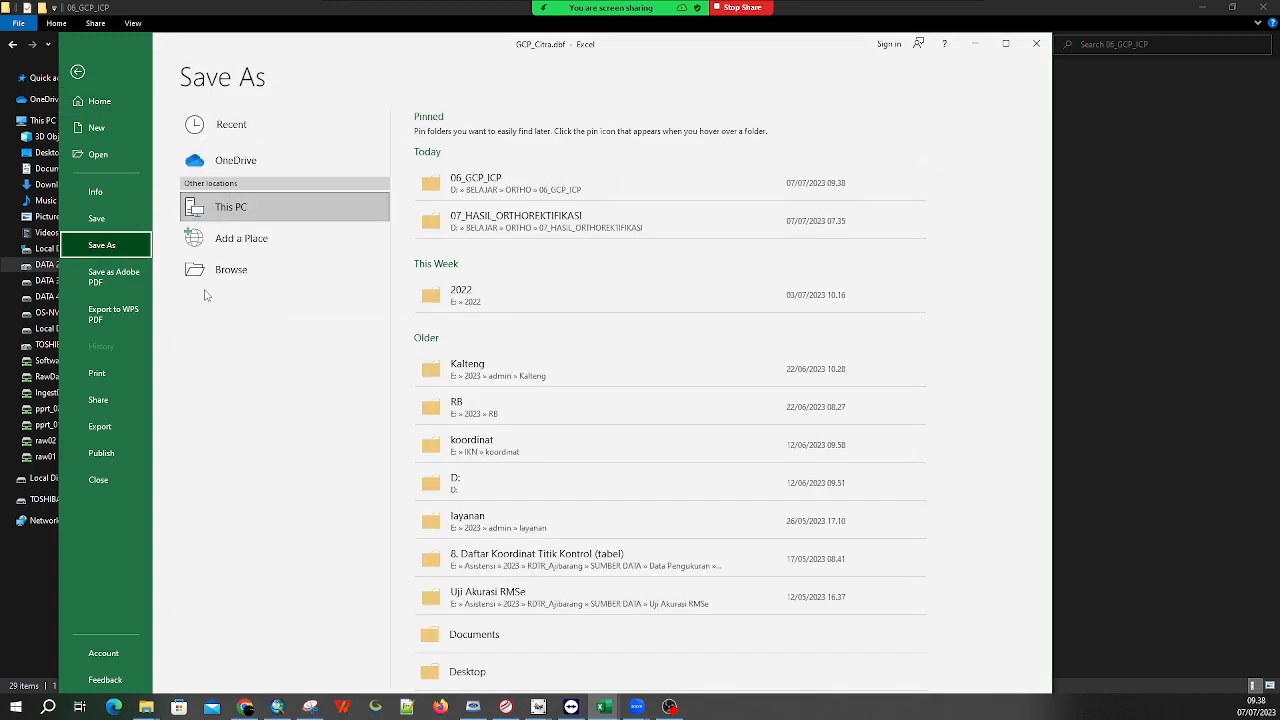
left_click(515, 182)
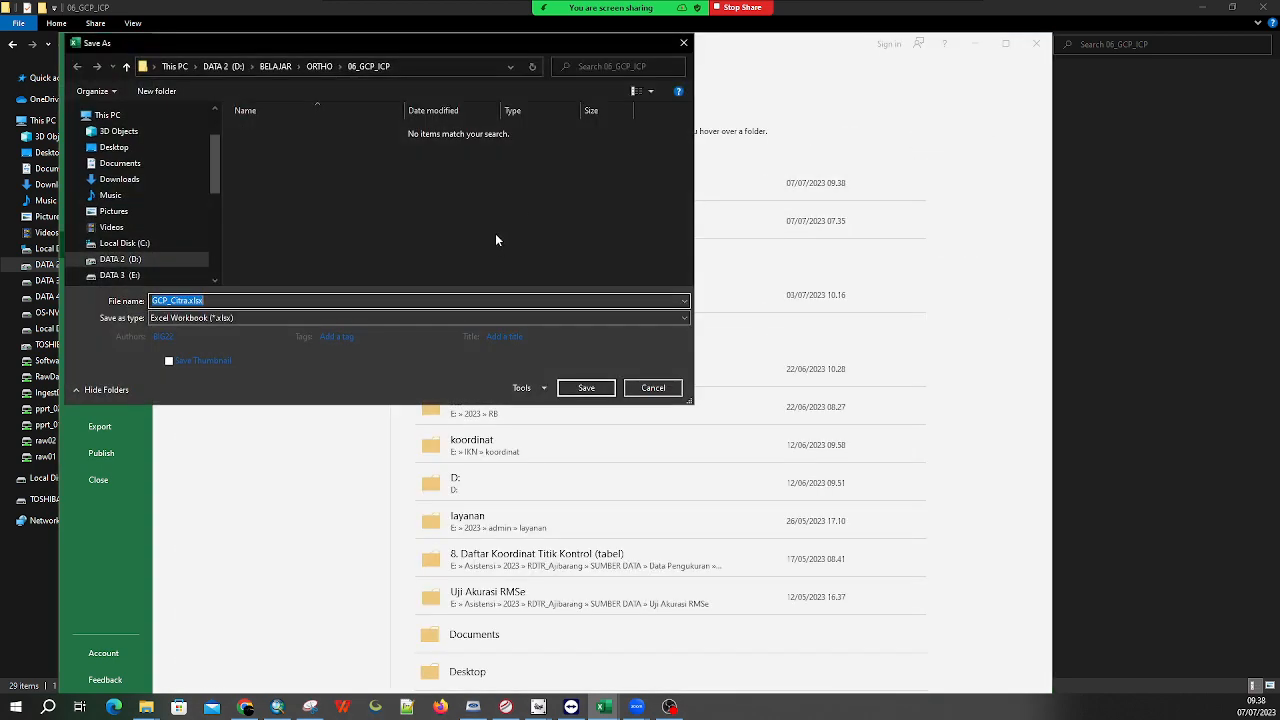
left_click(245, 317)
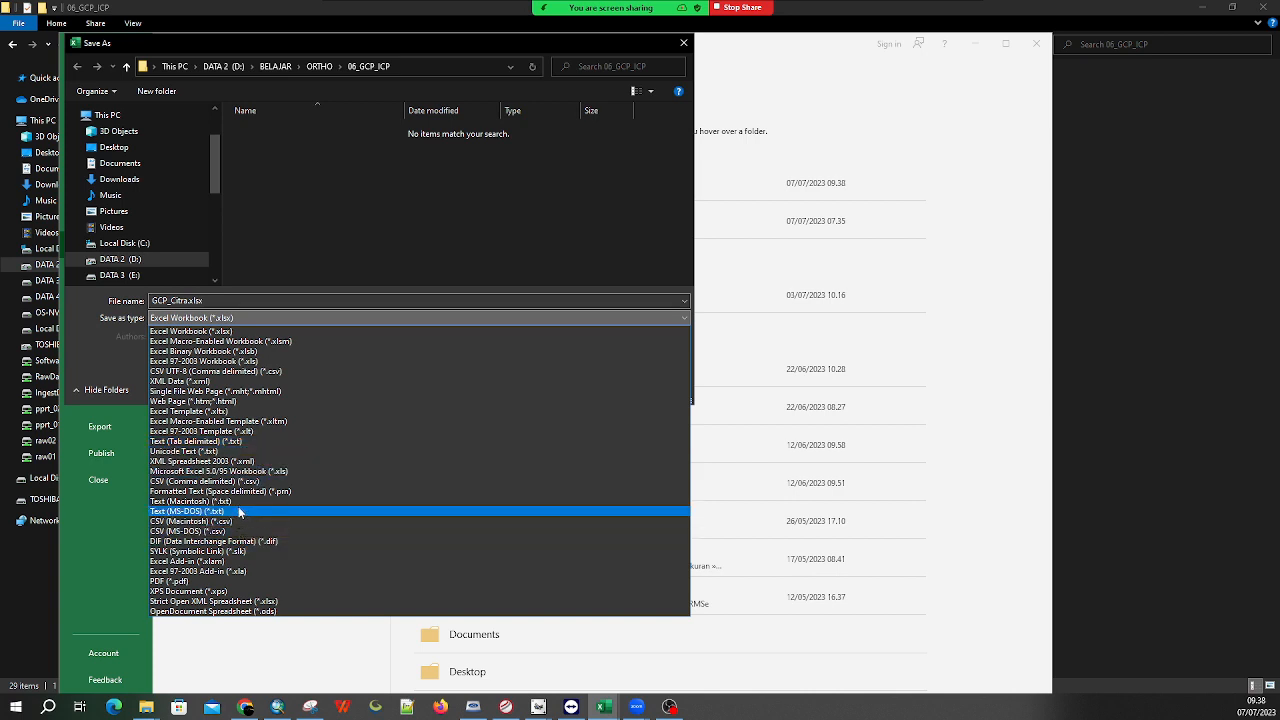
left_click(249, 515)
left_click(314, 130)
left_click(313, 145)
left_click(299, 131)
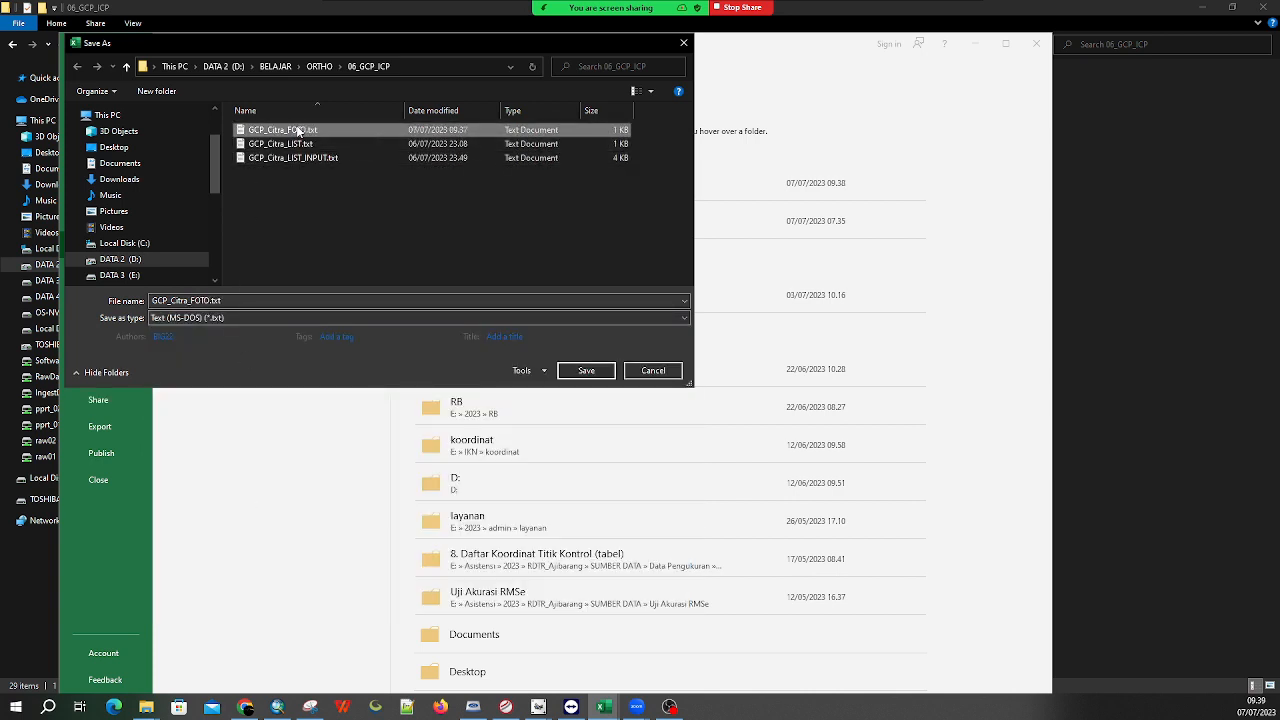
left_click(585, 370)
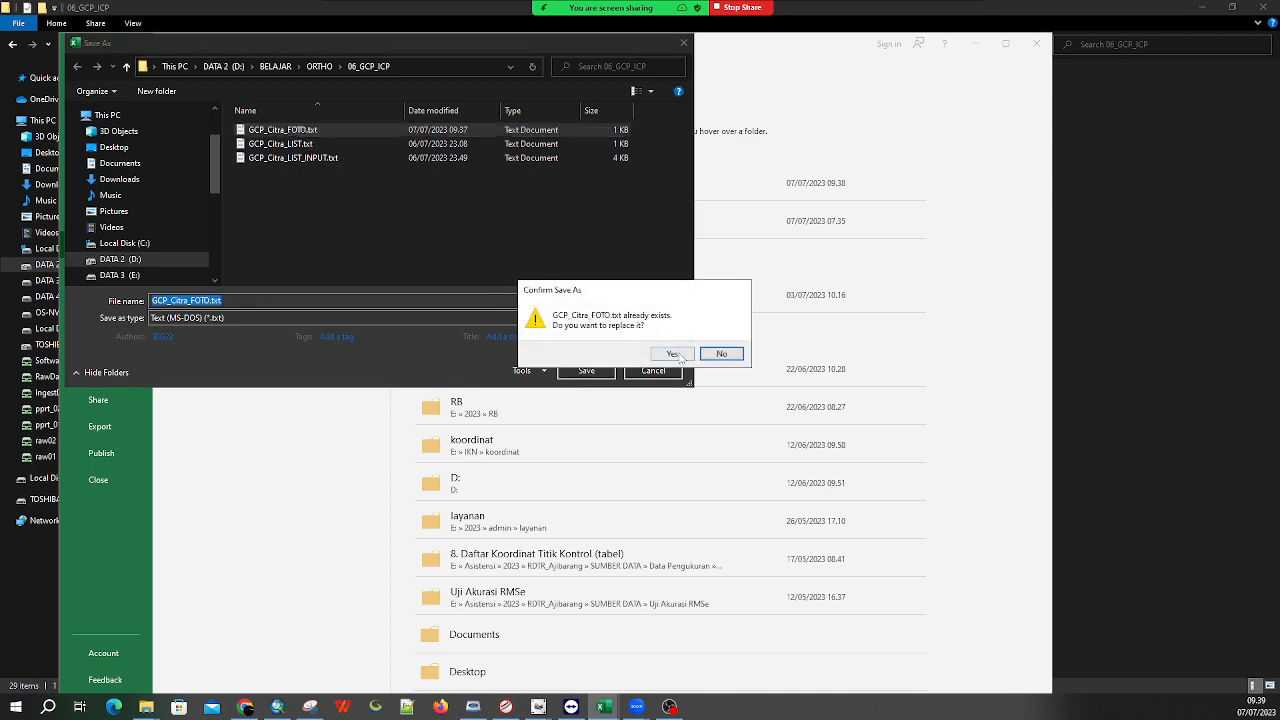
left_click(674, 354)
left_click(1033, 50)
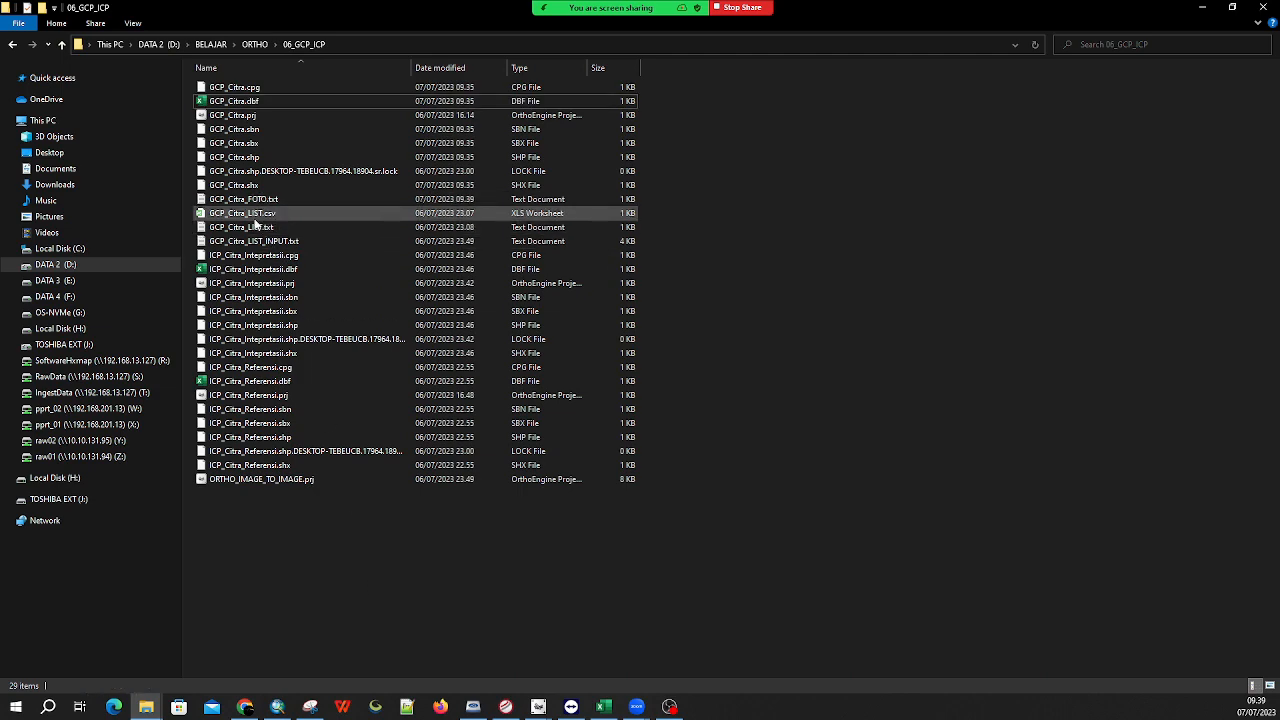
Compare the column layout of GCP_Citra_LIST.txt with the newly saved GCP_Citra_FOTO.txt
double_click(250, 227)
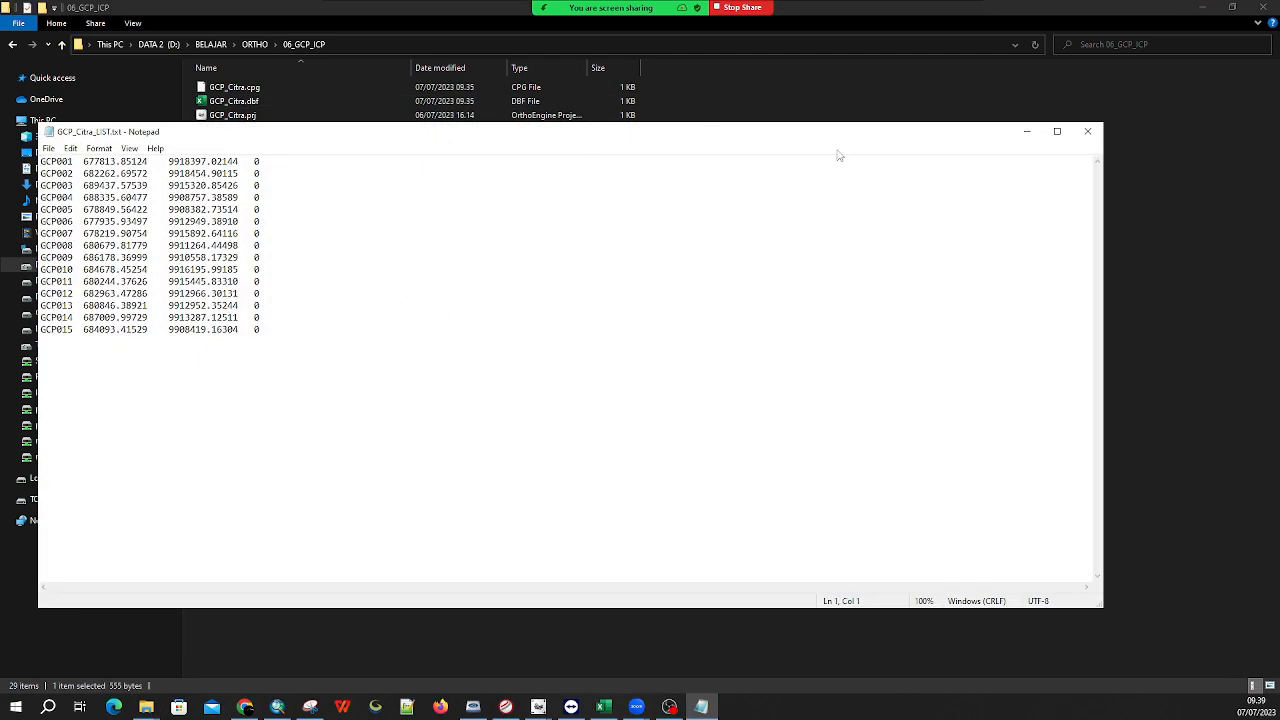
left_click(1088, 131)
left_click(240, 199)
double_click(240, 199)
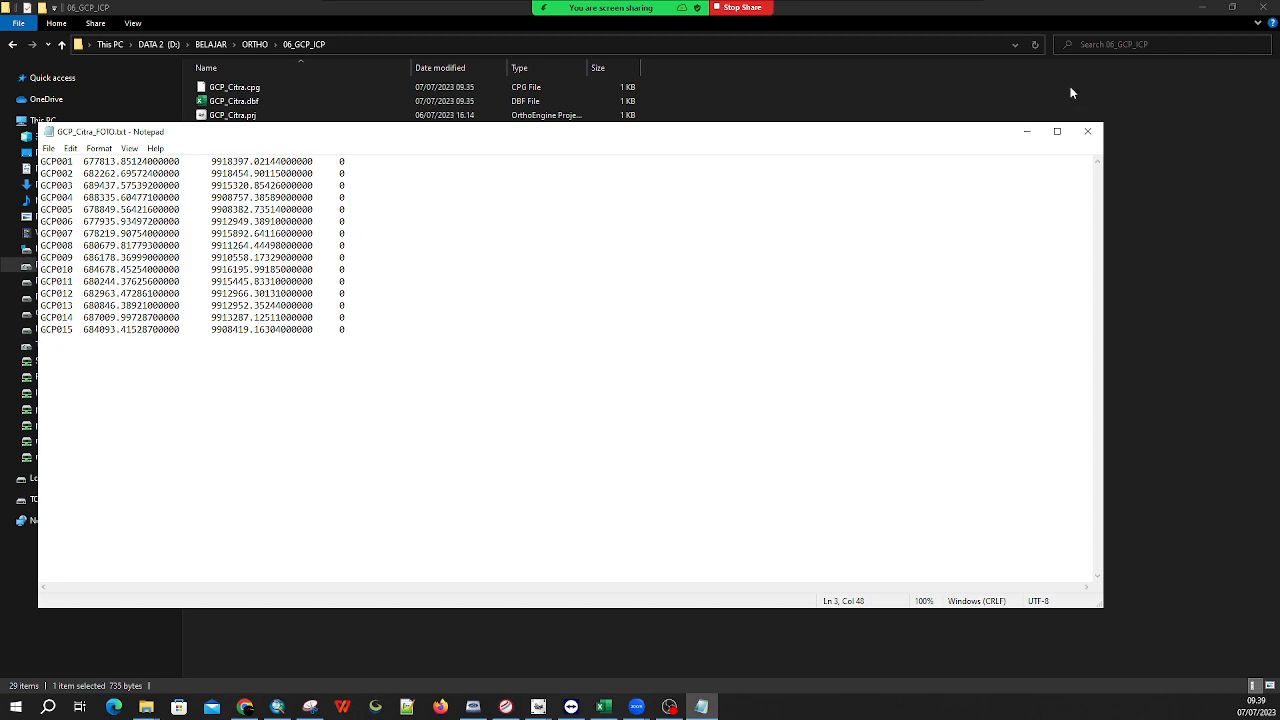
left_click(1088, 131)
left_click(1003, 377)
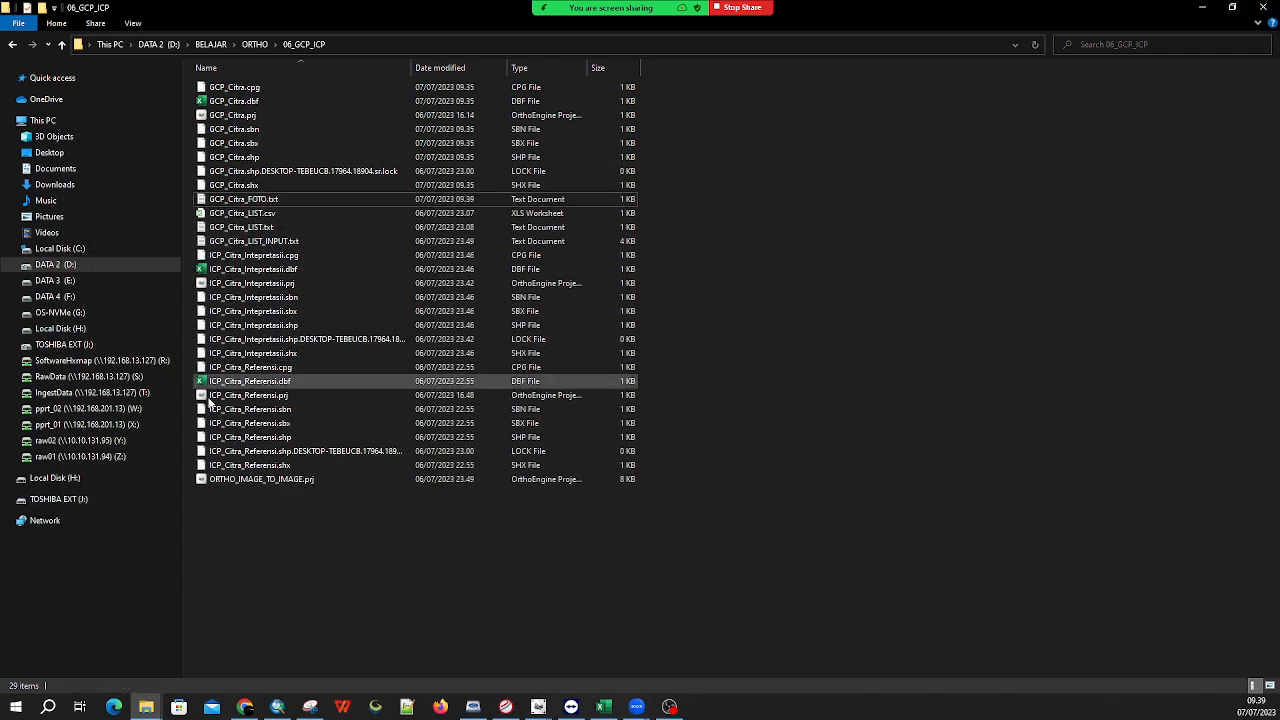
Review the input data in the ORTHO folder: DEMNAS_BIG.tif in 04_DEM and the pansharpened images in 02_CITRA_RAW
left_click(256, 45)
left_click(289, 396)
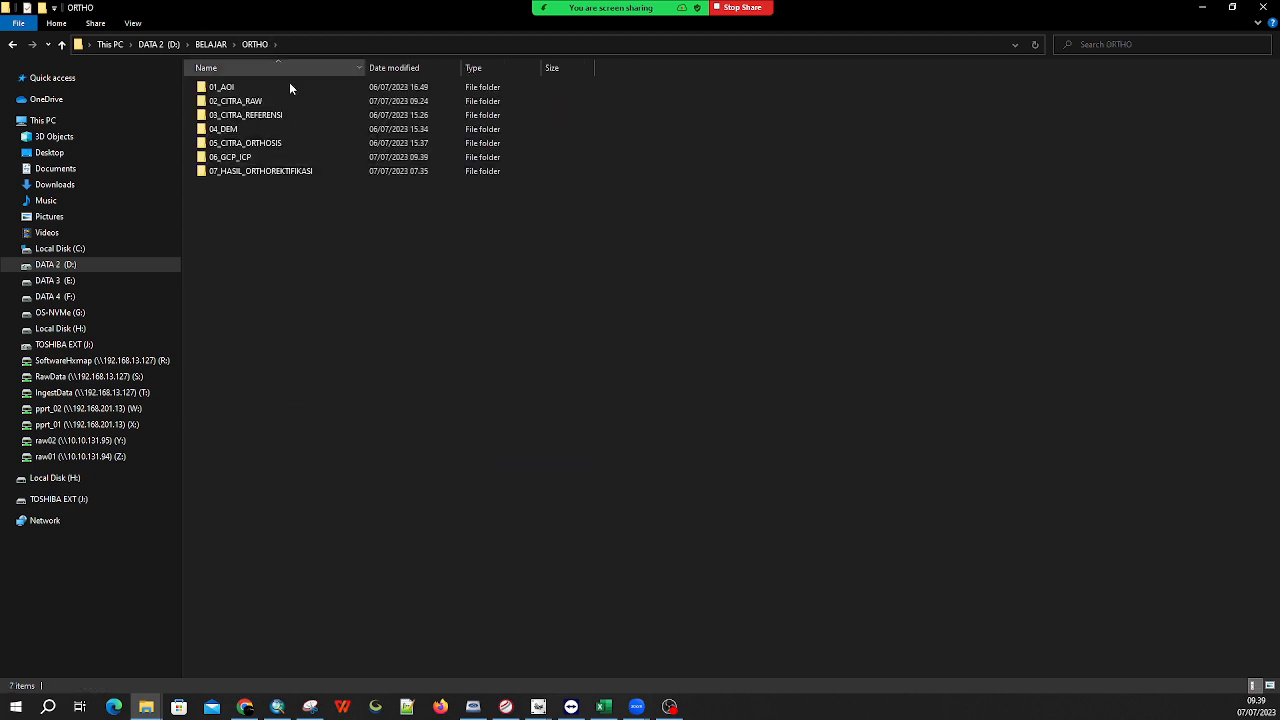
double_click(272, 130)
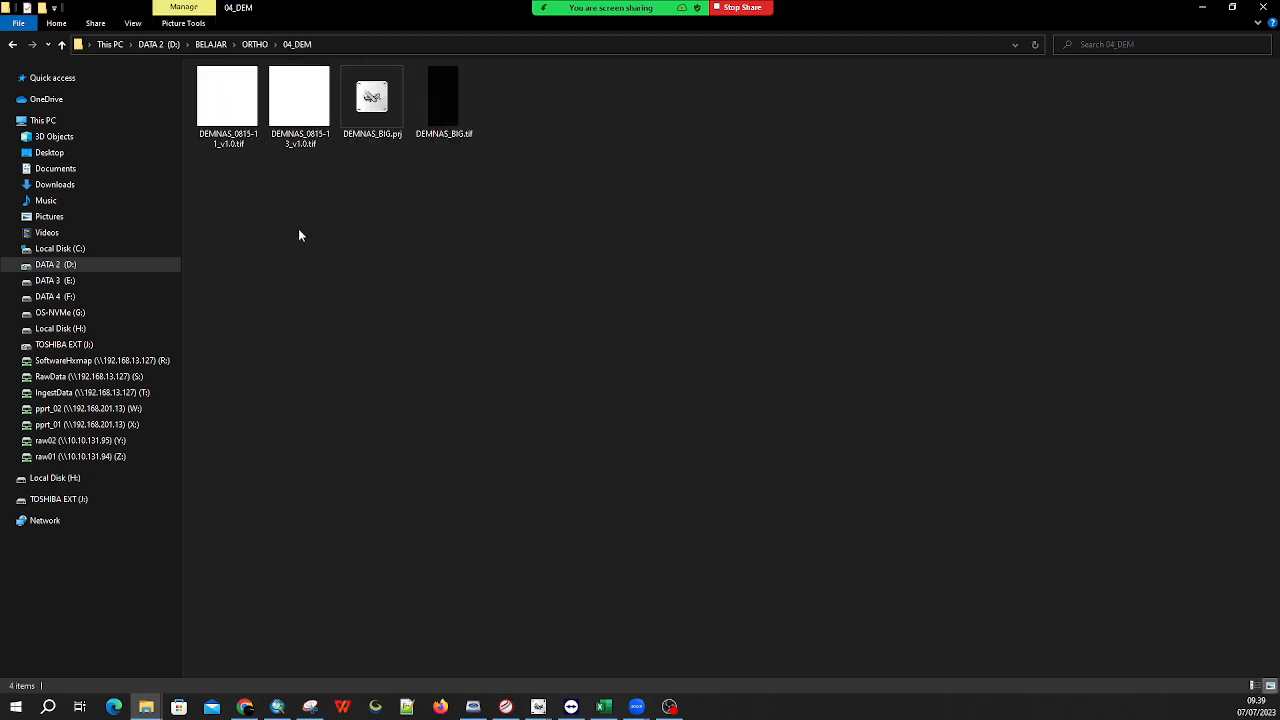
left_click(441, 104)
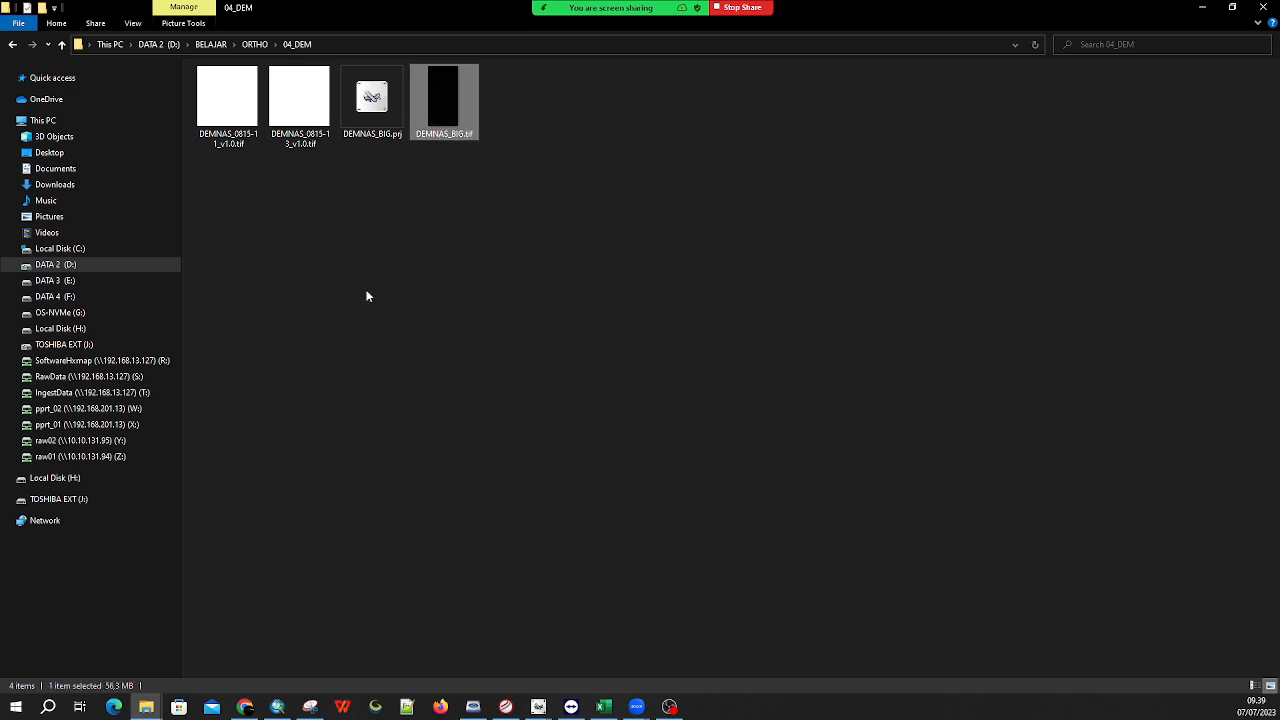
left_click(255, 44)
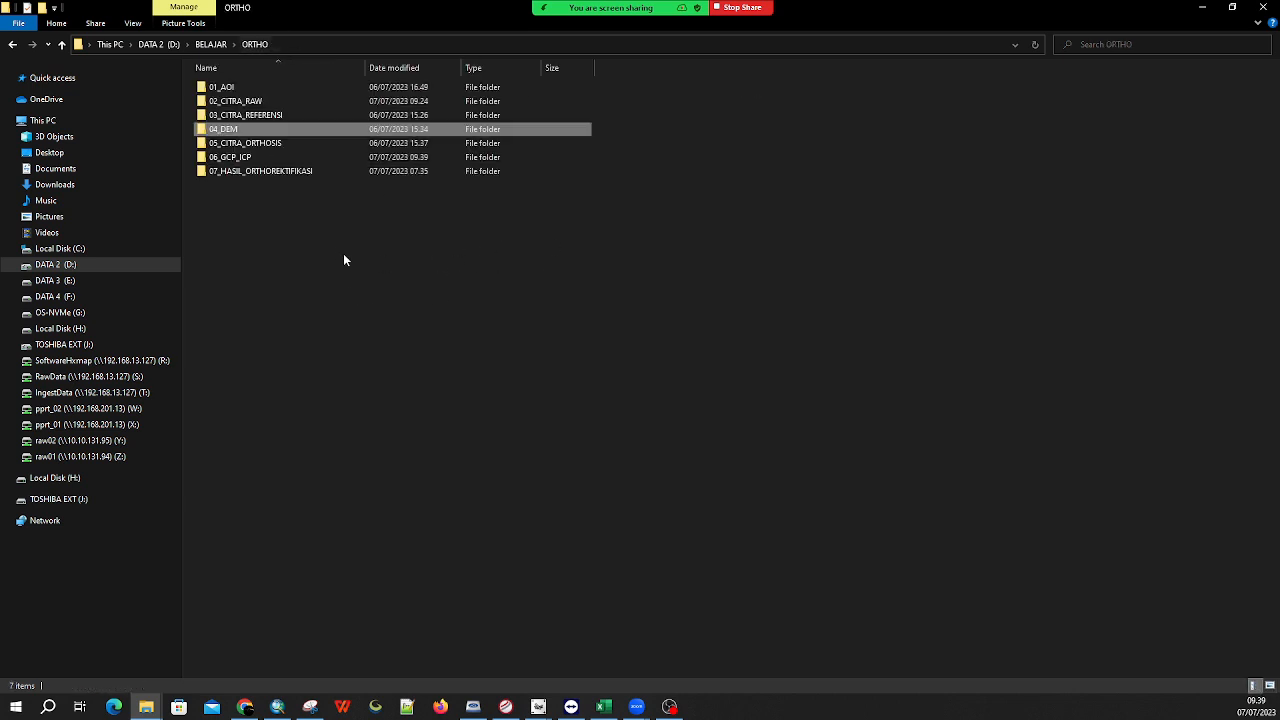
left_click(322, 324)
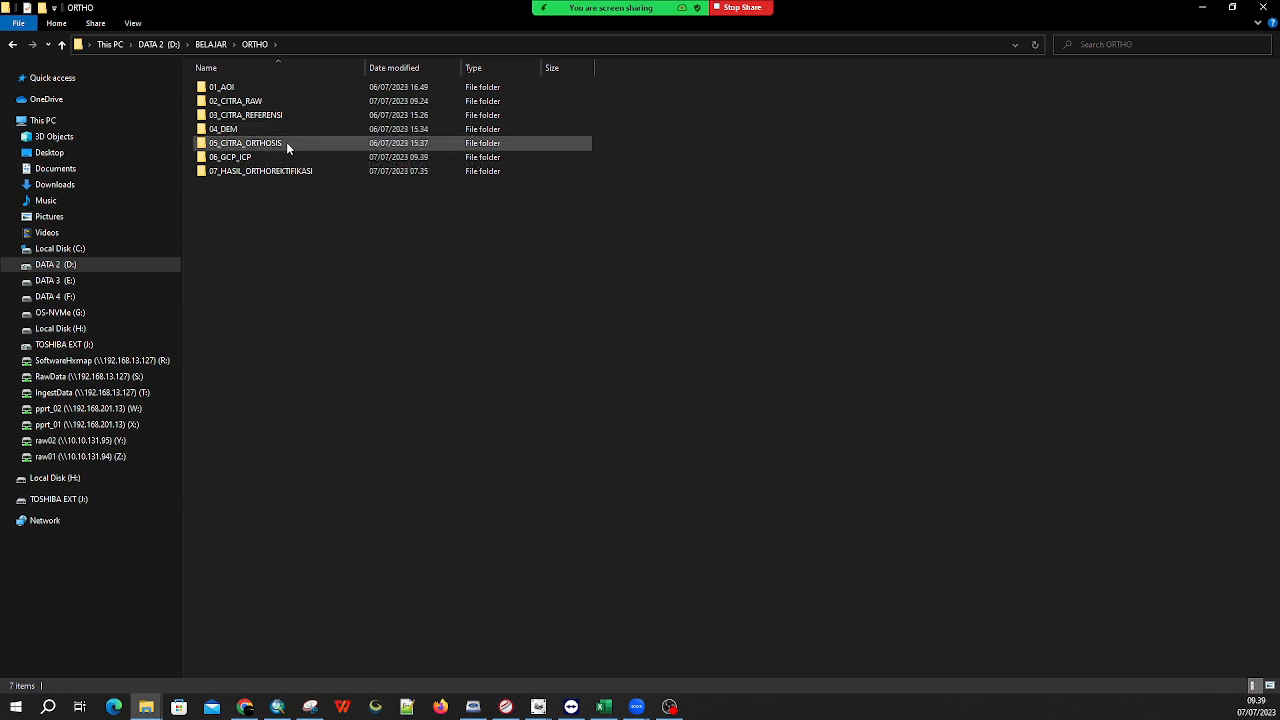
double_click(285, 102)
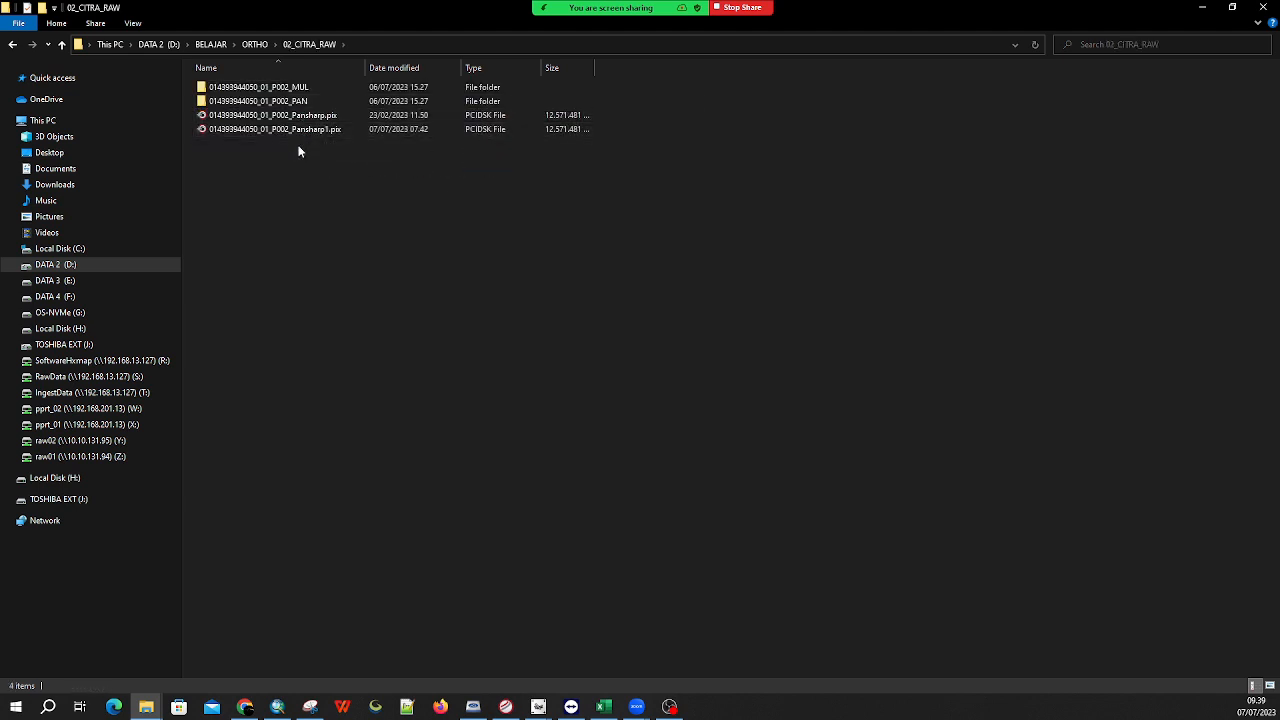
Switch to the Ortho 2023 project in OrthoEngine and set the processing step to GCP/TP Collection
mouse_move(540, 705)
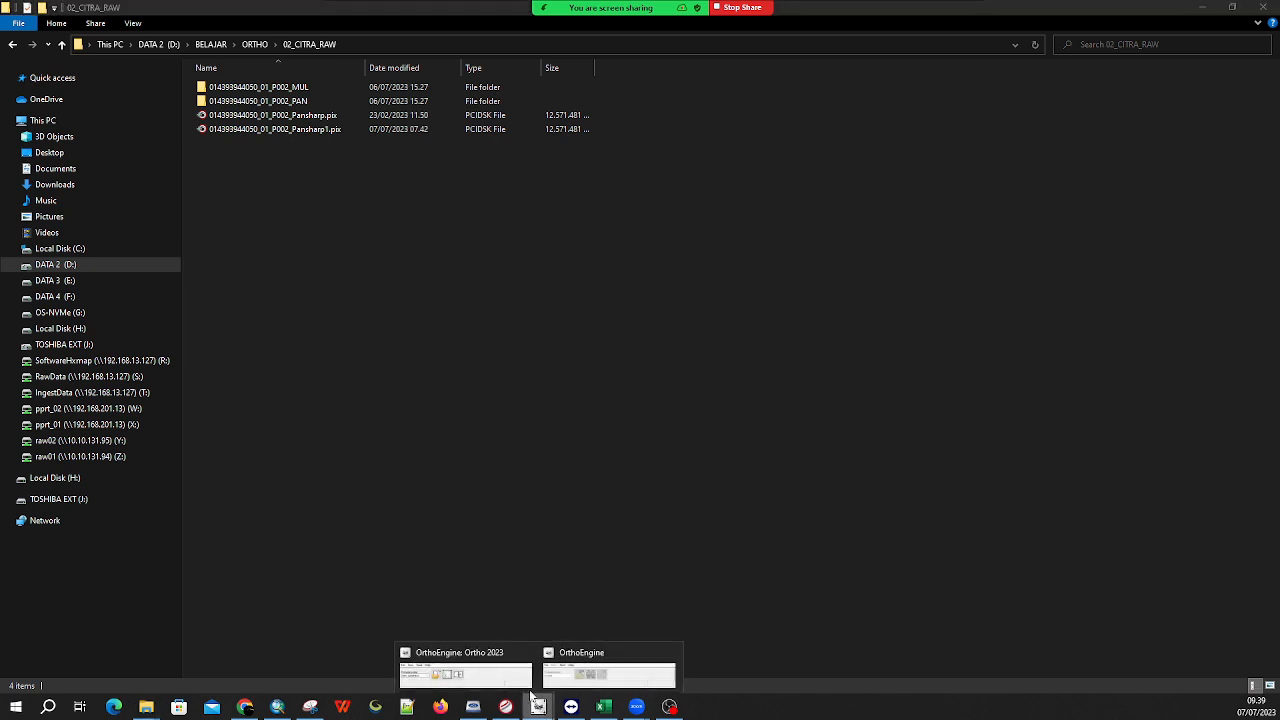
left_click(466, 668)
left_click_drag(722, 266, 640, 175)
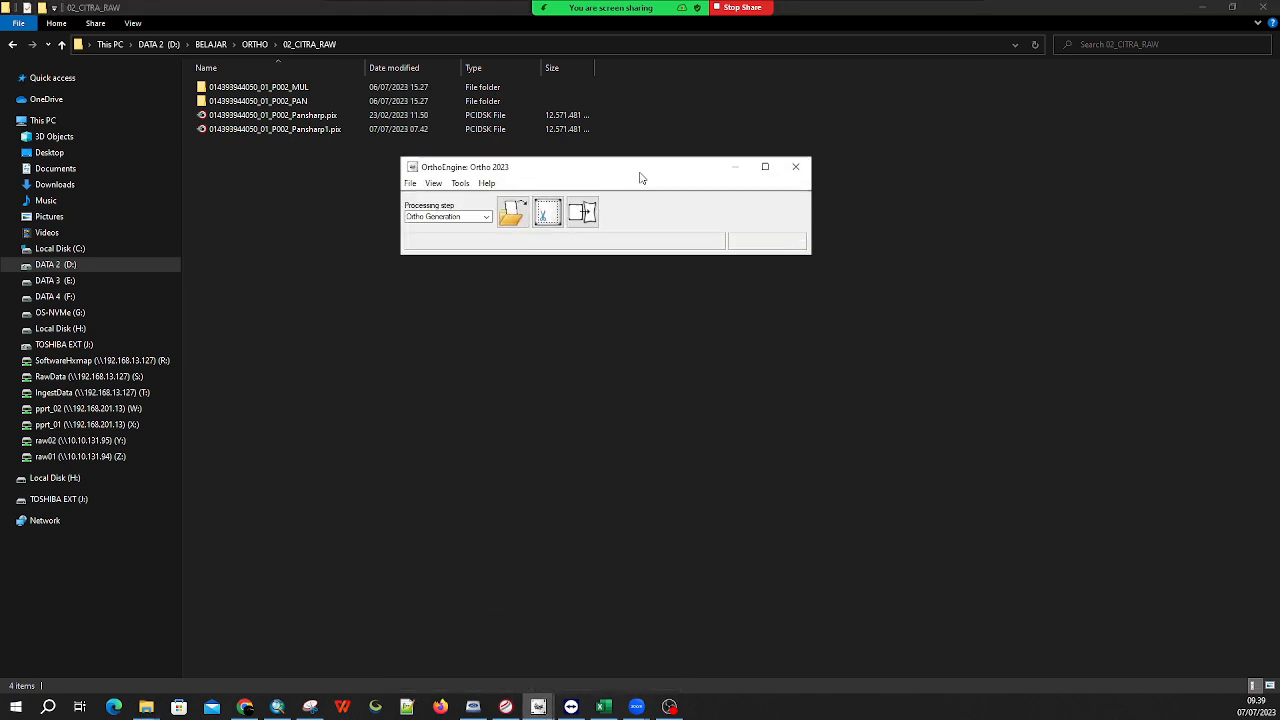
left_click(487, 216)
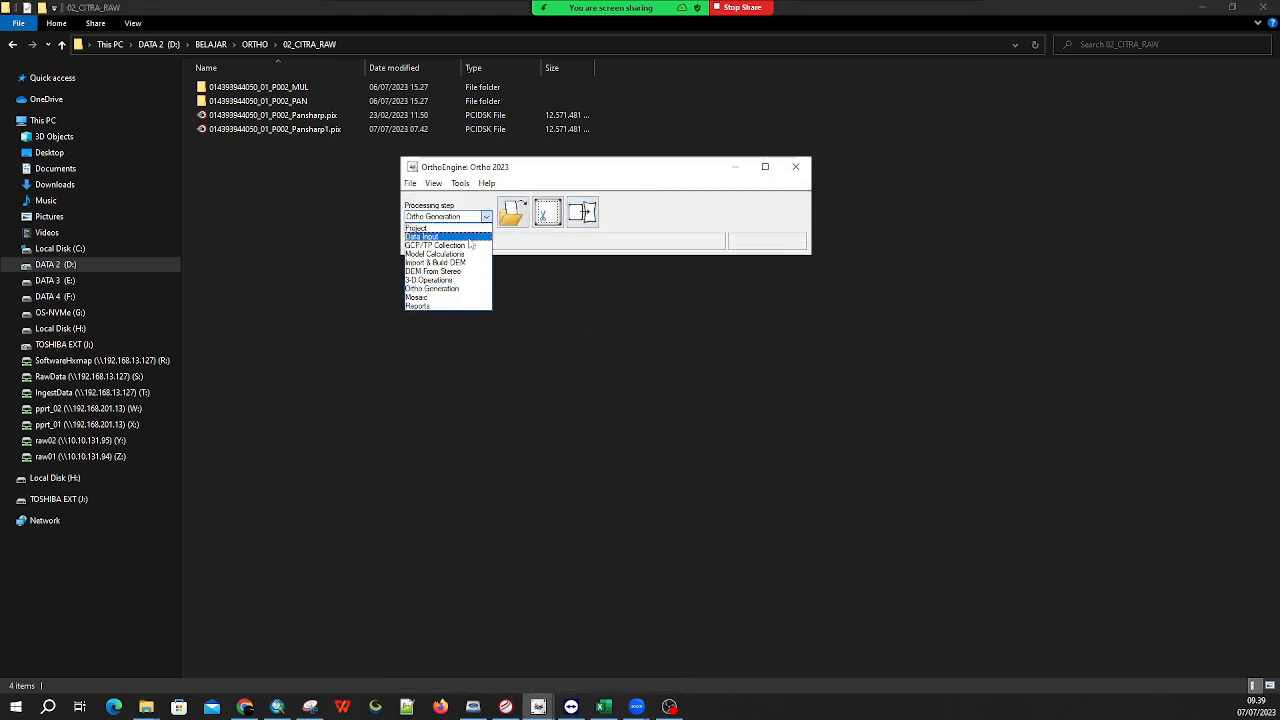
left_click(428, 242)
left_click(421, 220)
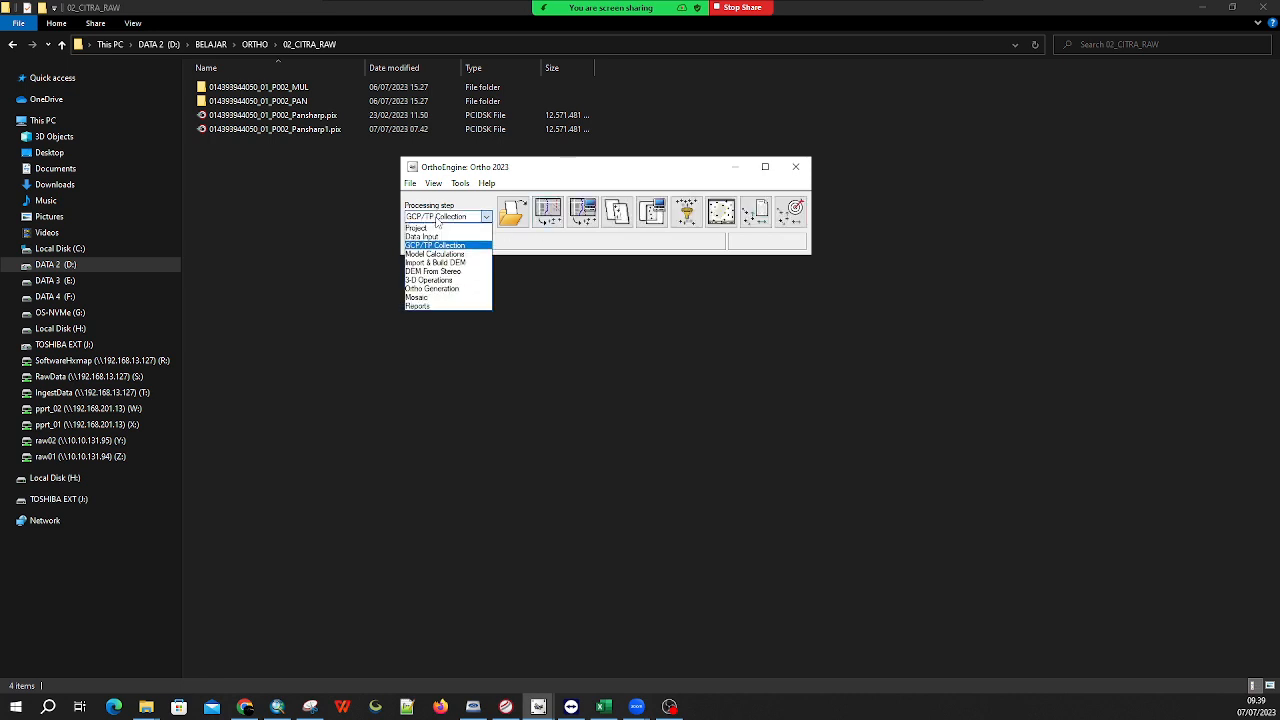
left_click(486, 218)
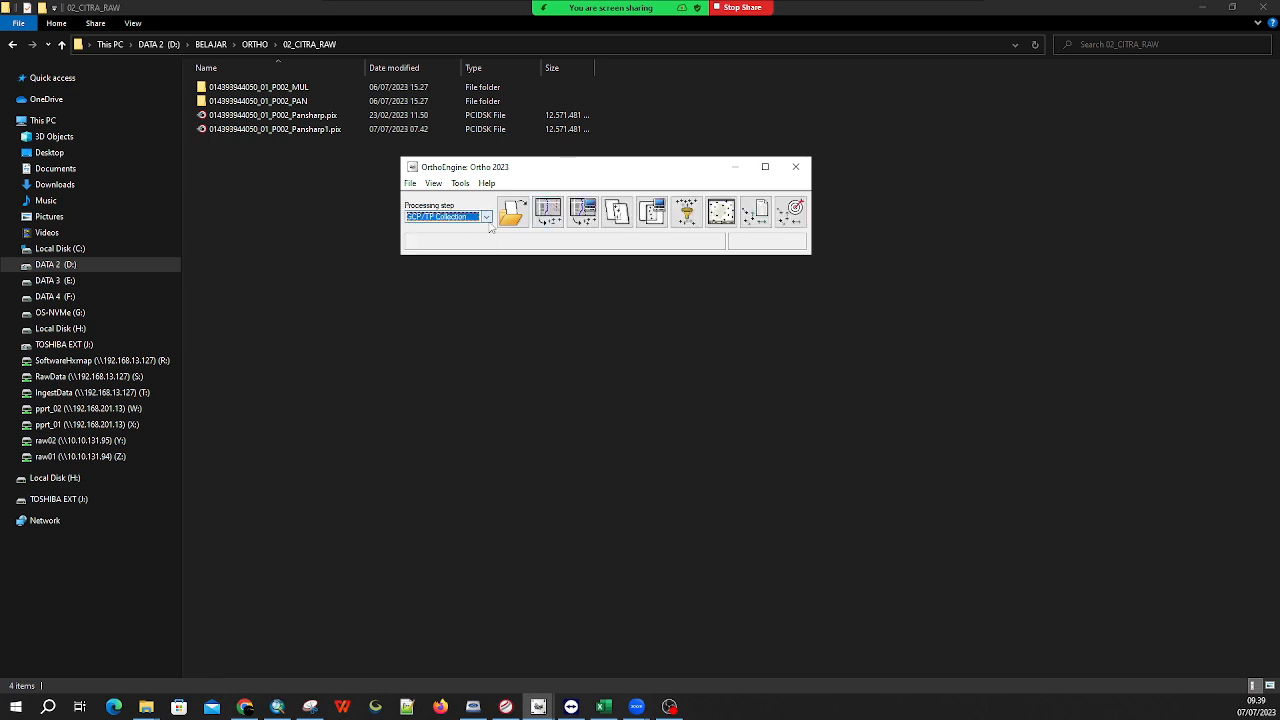
left_click(511, 214)
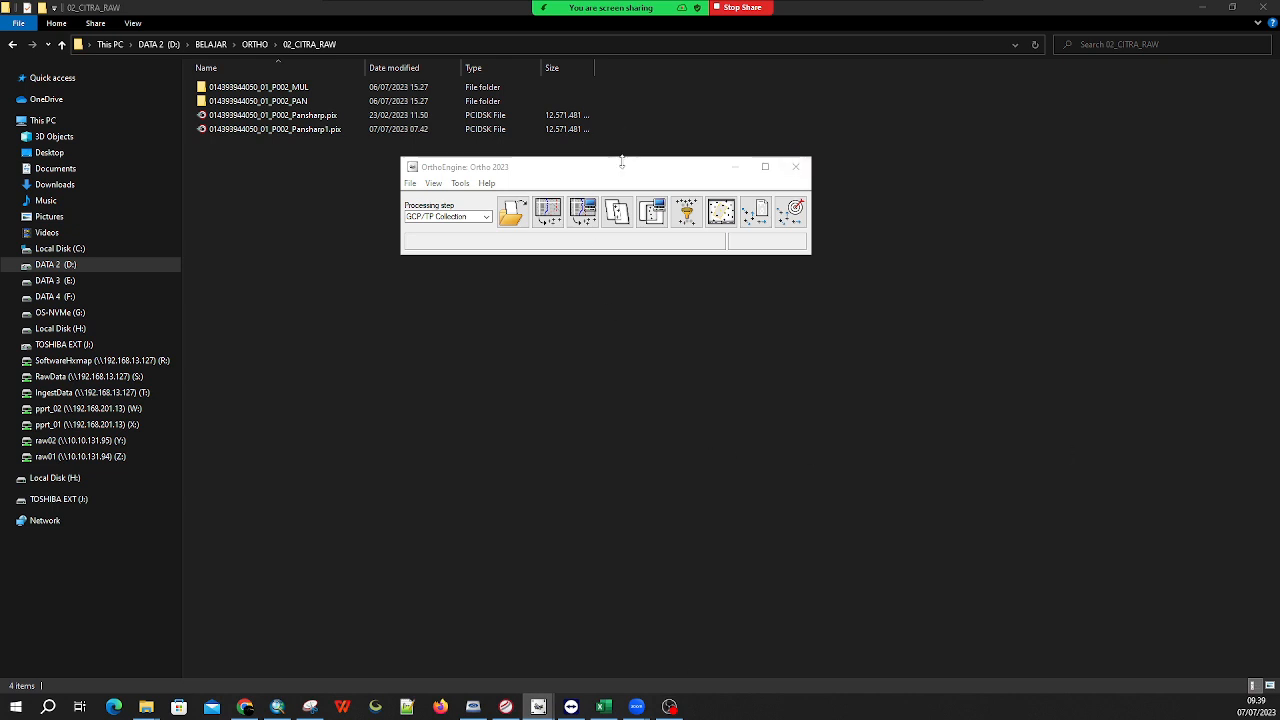
mouse_move(540, 706)
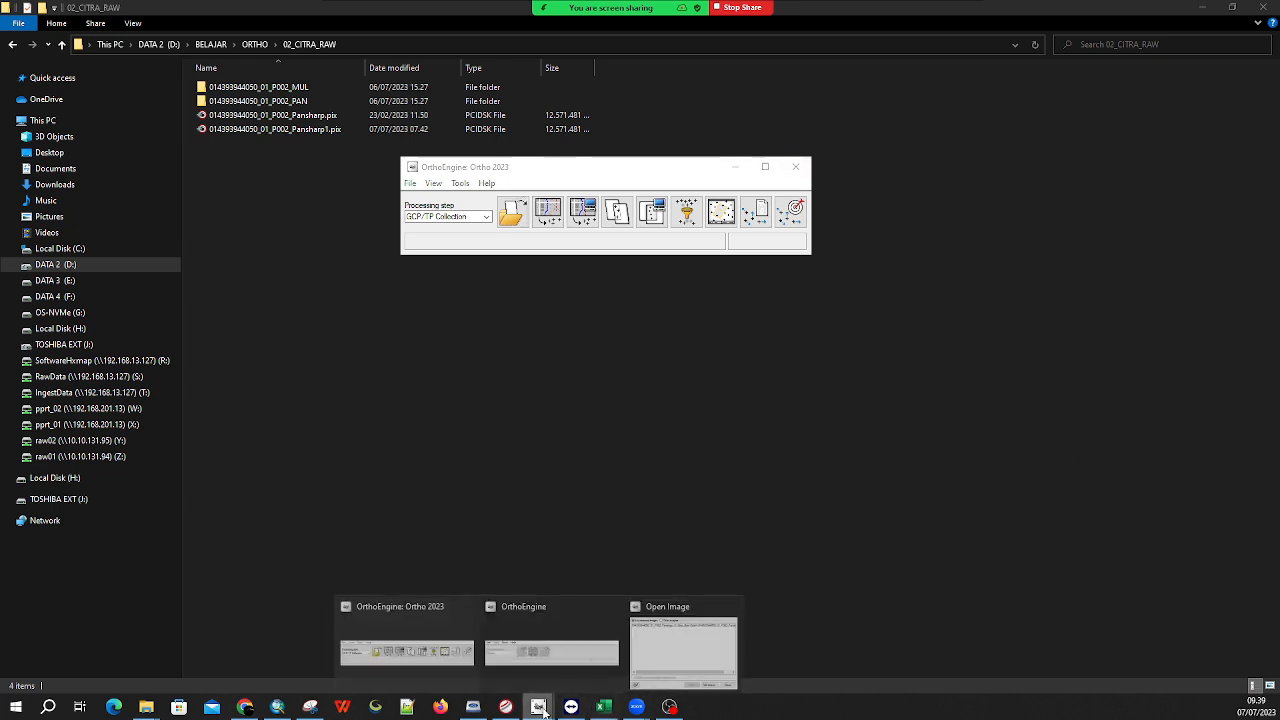
left_click(716, 637)
left_click(1201, 9)
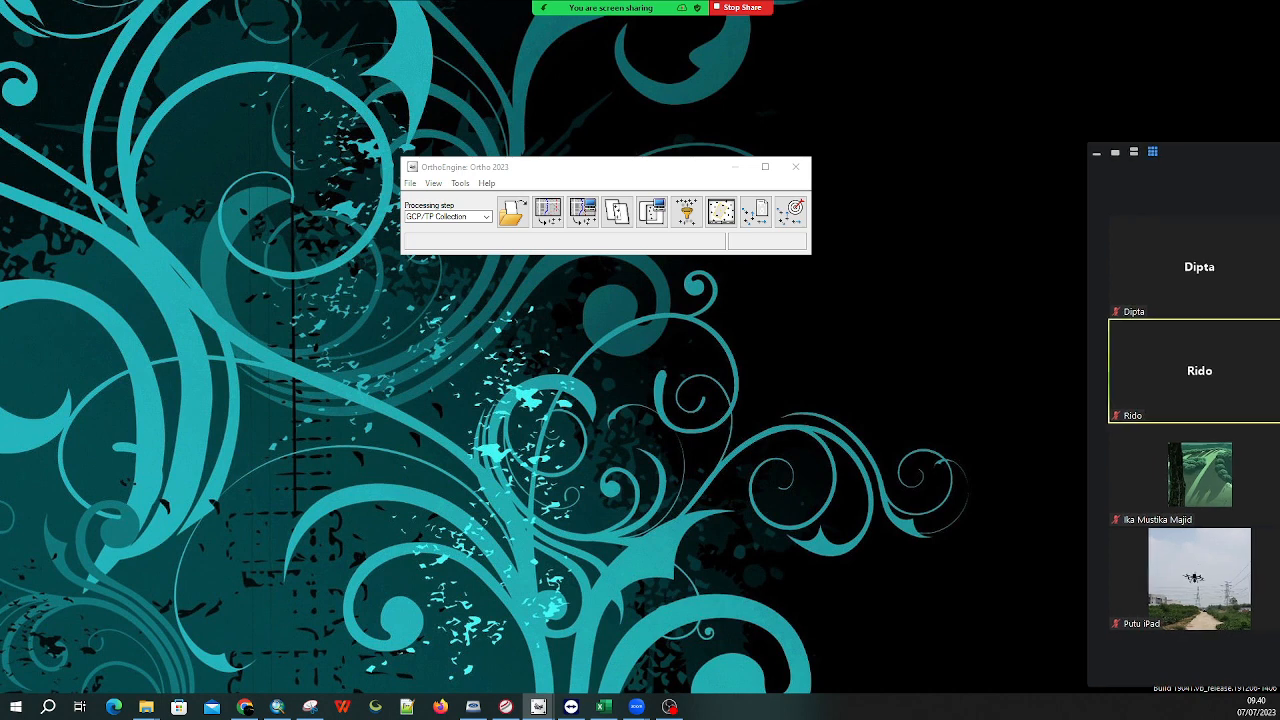
left_click_drag(1279, 287, 547, 299)
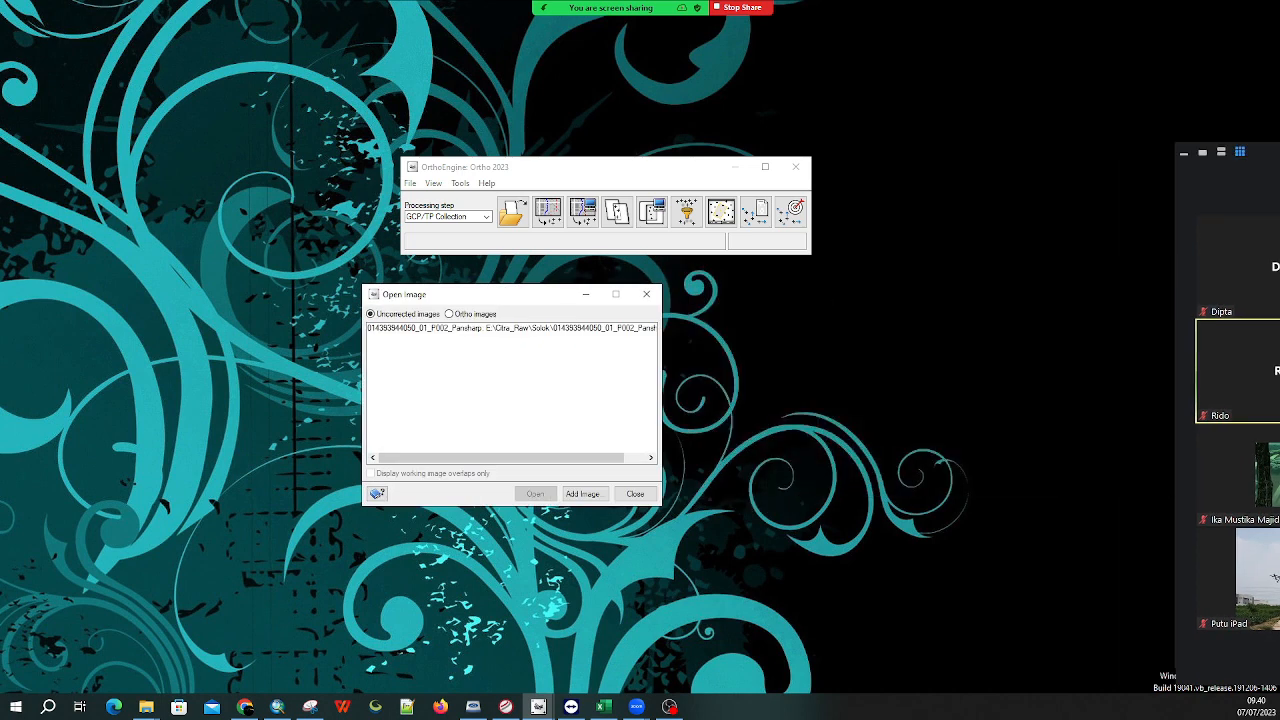
left_click_drag(1176, 680, 1178, 679)
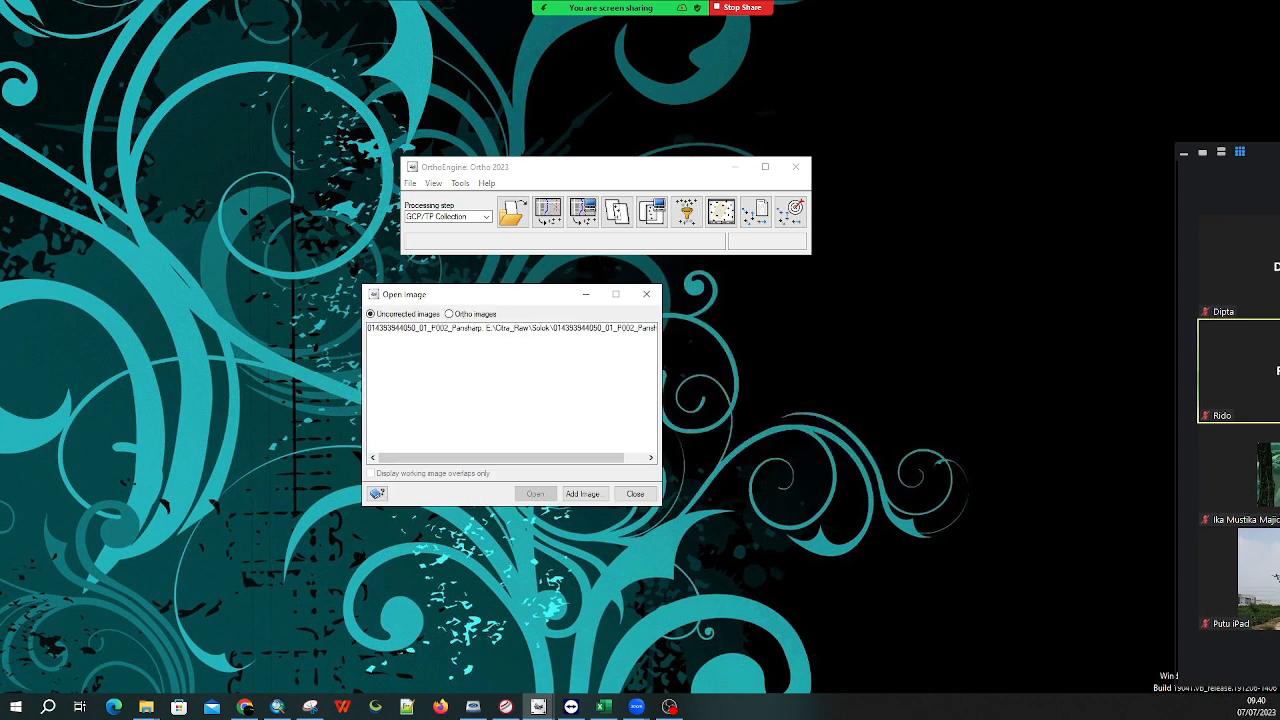
left_click(561, 333)
left_click(547, 495)
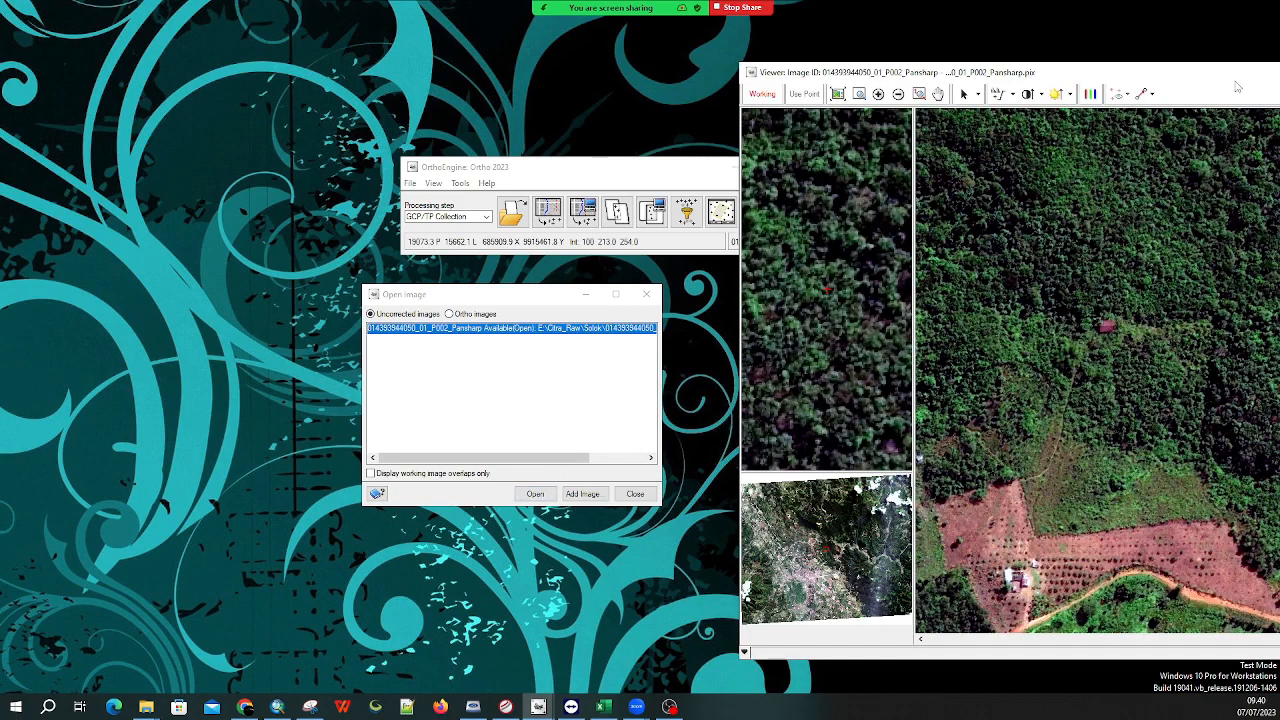
Enlarge the image viewer, fit the whole scene in it, and arrange it beside the OrthoEngine main window without overlap
left_click_drag(1237, 80, 737, 234)
left_click_drag(626, 169, 226, 15)
left_click_drag(788, 232, 851, 41)
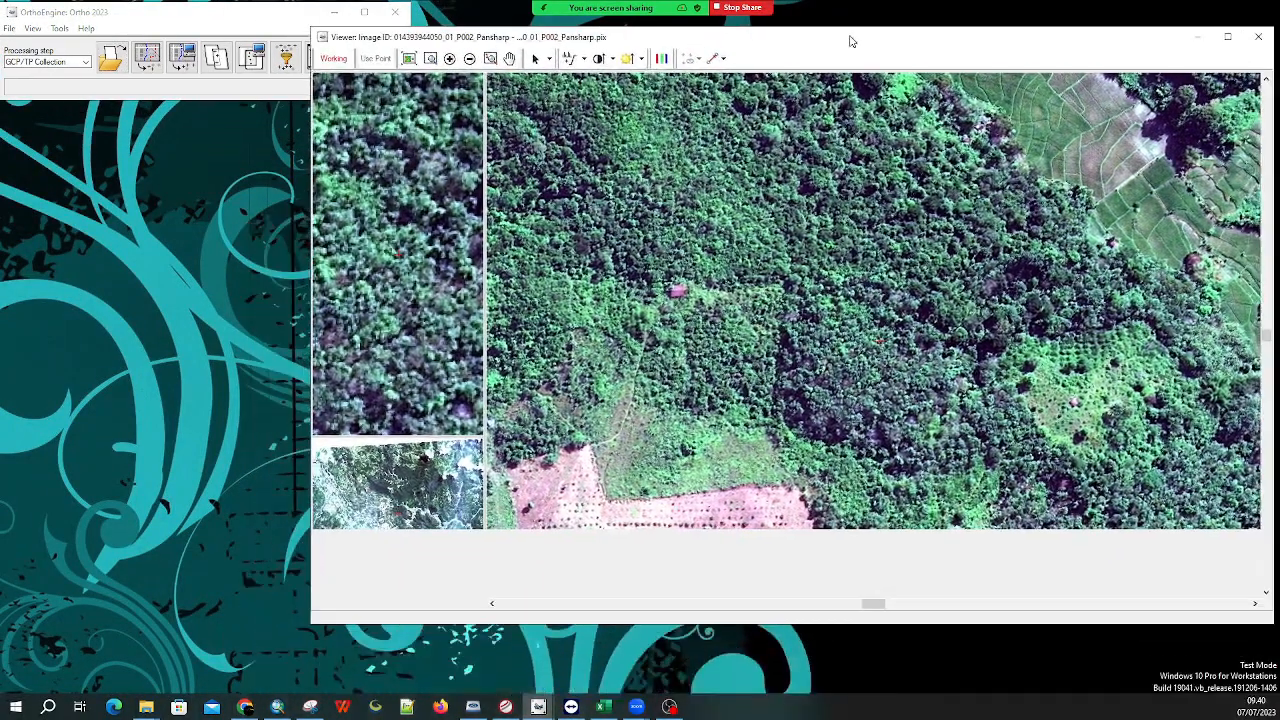
left_click_drag(759, 625, 748, 688)
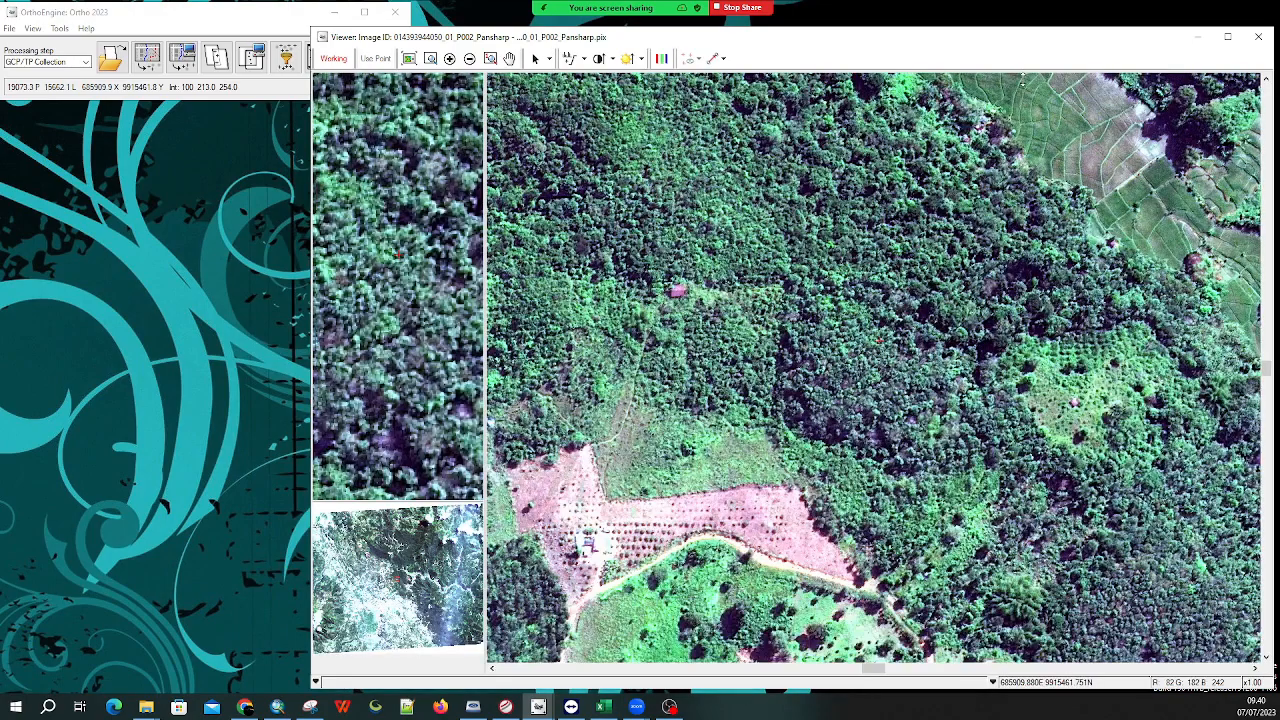
left_click_drag(1070, 32, 1085, 35)
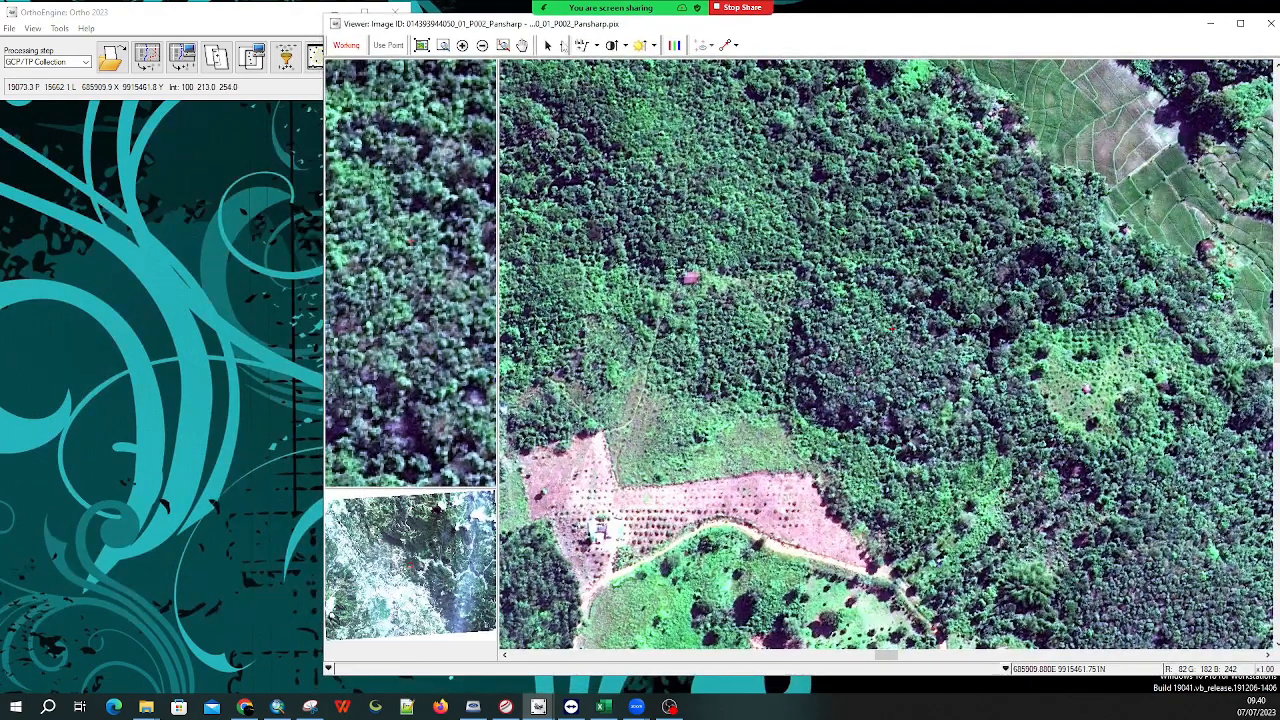
left_click_drag(553, 30, 494, 456)
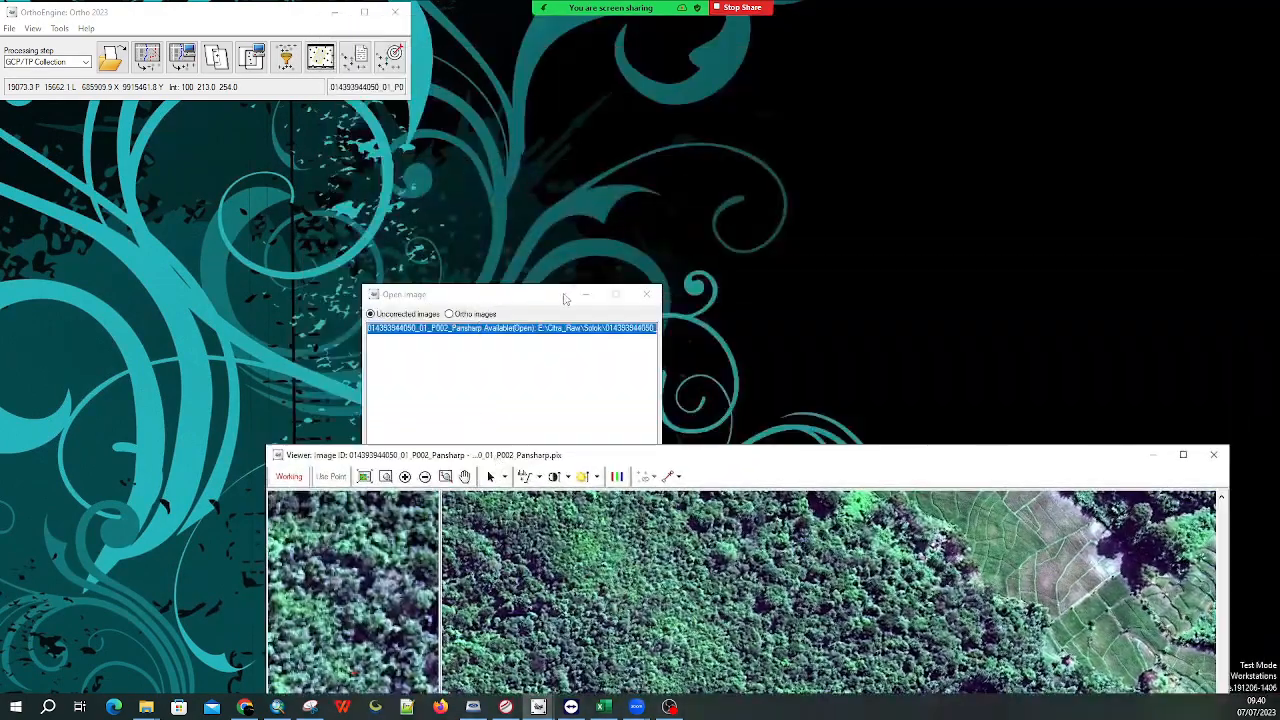
left_click_drag(749, 451, 802, 16)
left_click(414, 38)
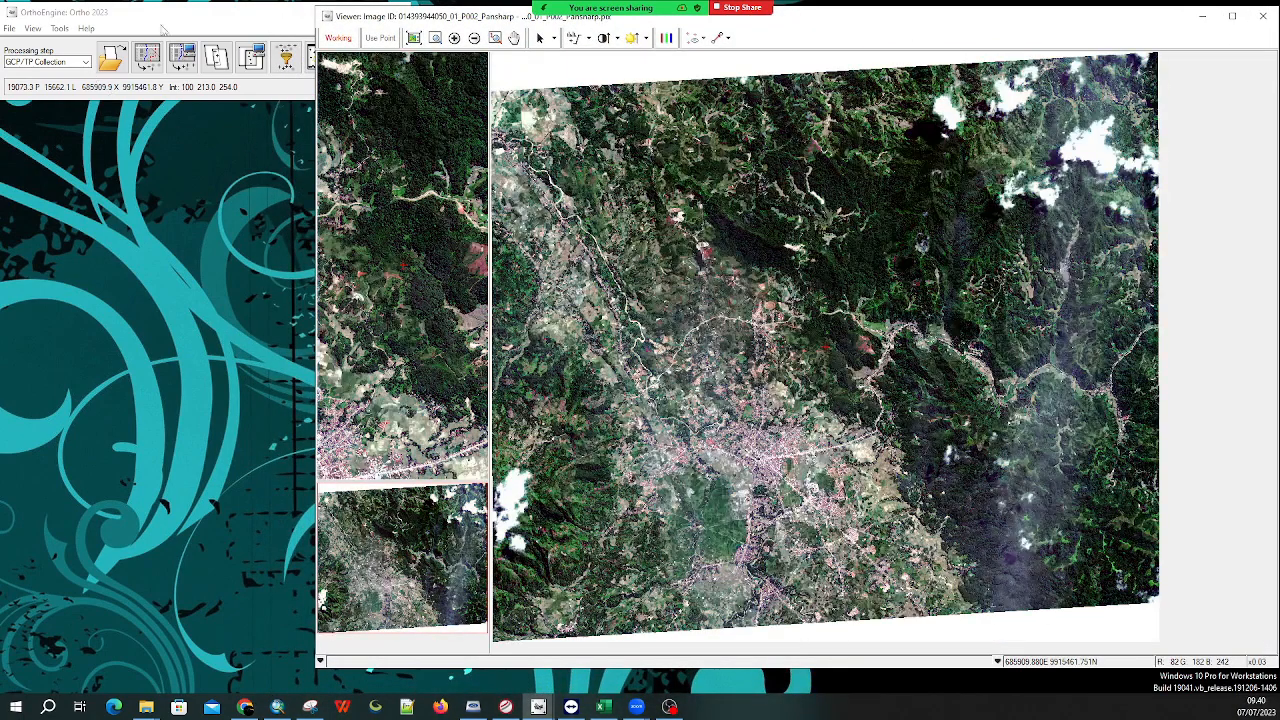
left_click_drag(249, 16, 255, 28)
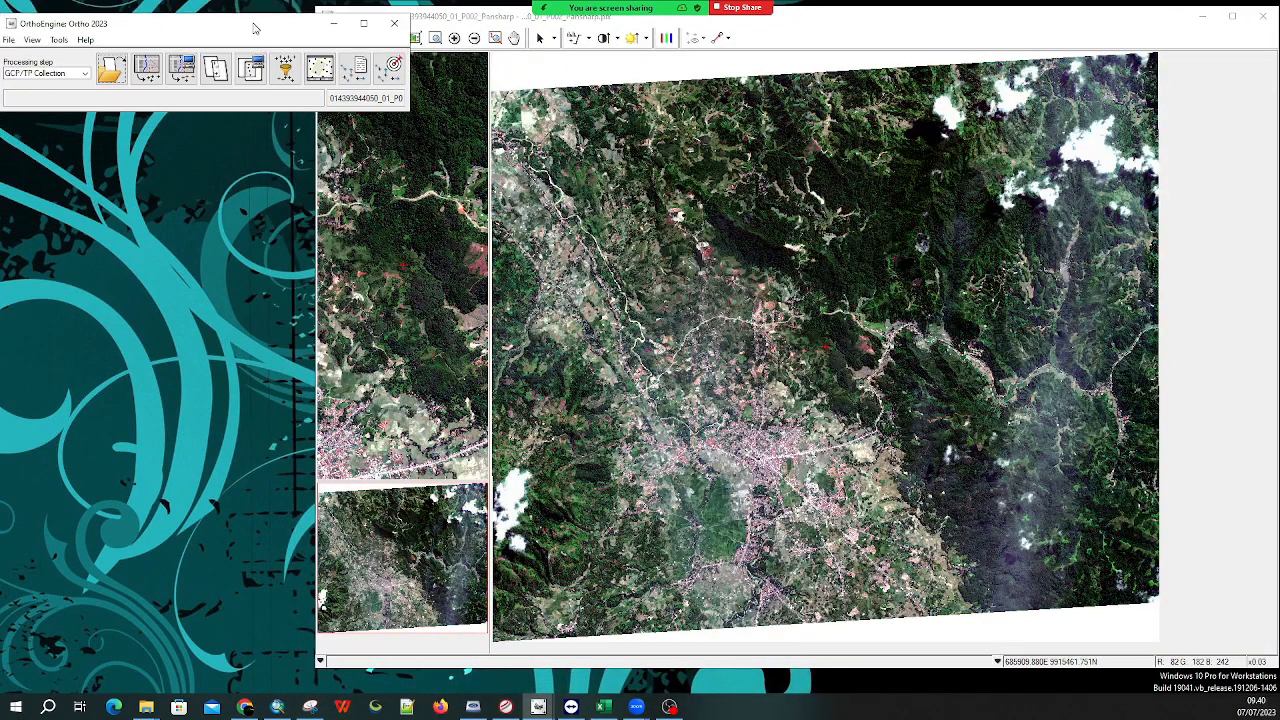
mouse_move(425, 21)
left_mouse_down()
mouse_move(469, 19)
mouse_move(405, 19)
left_mouse_up()
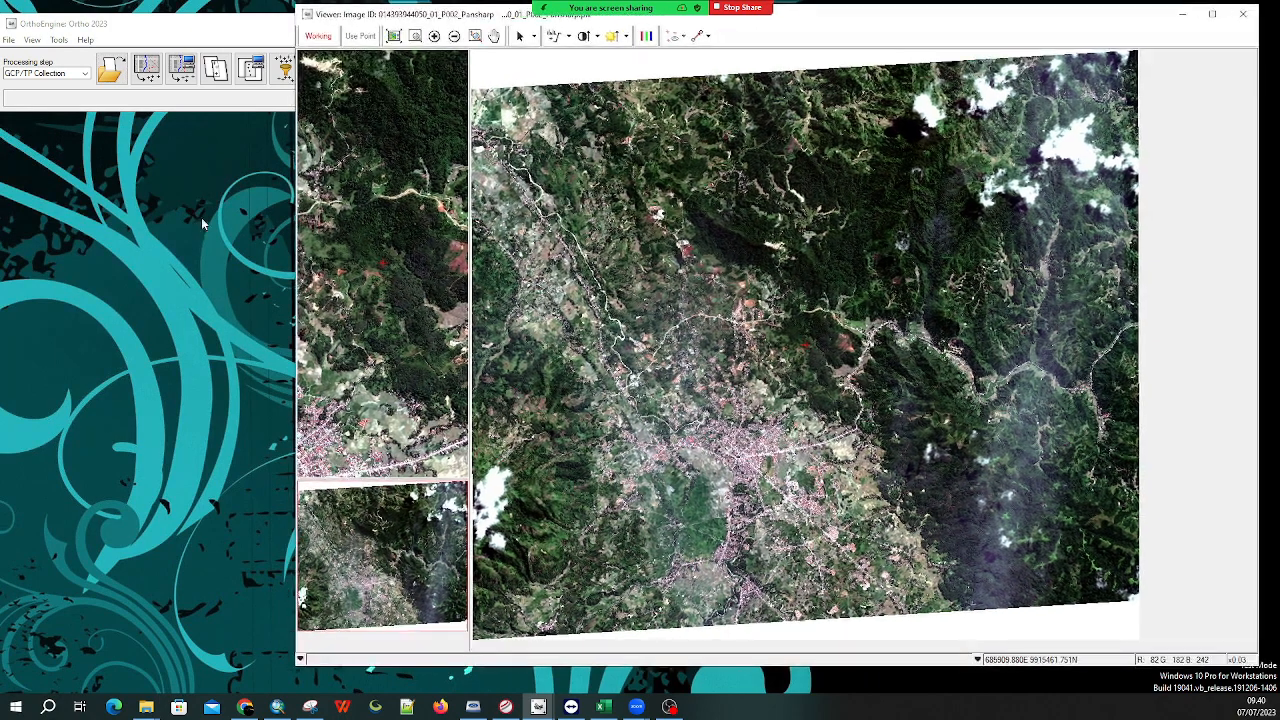
left_click_drag(291, 243, 410, 258)
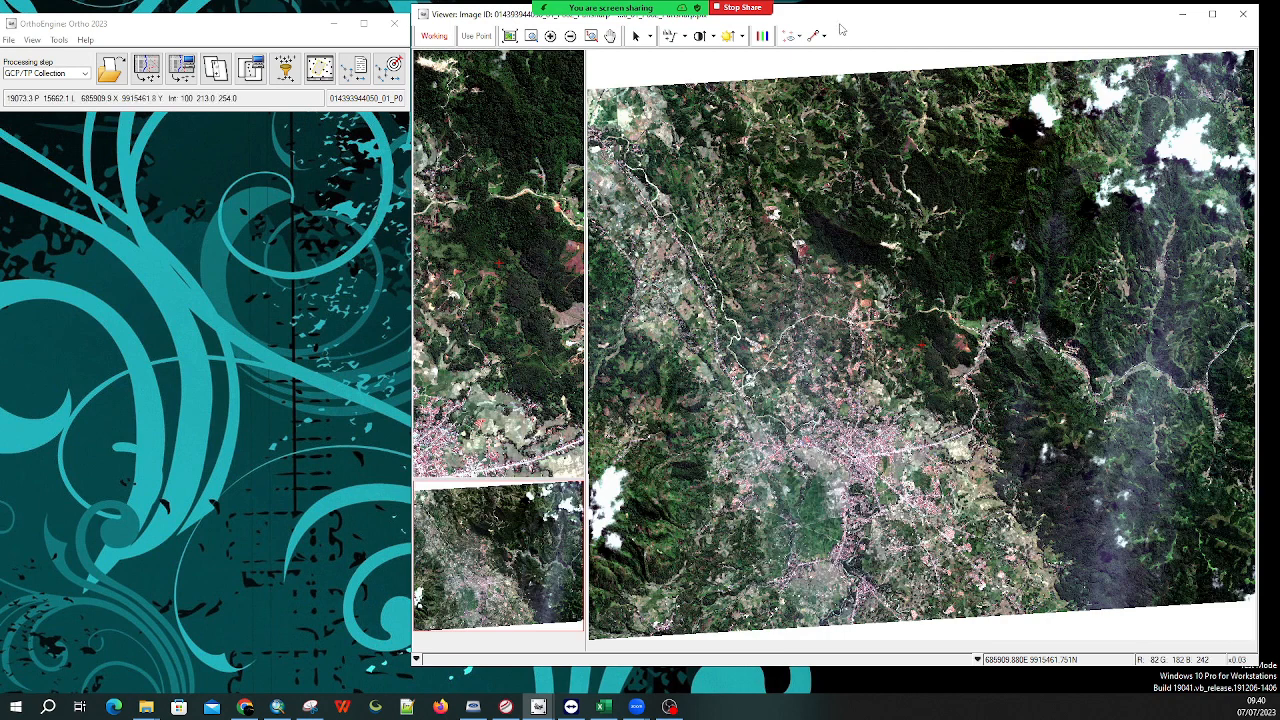
Start manual GCP collection for the pansharpened image and load DEMNAS_BIG.tif from 04_DEM as its DEM, keeping layer 1 and metres
left_click(150, 72)
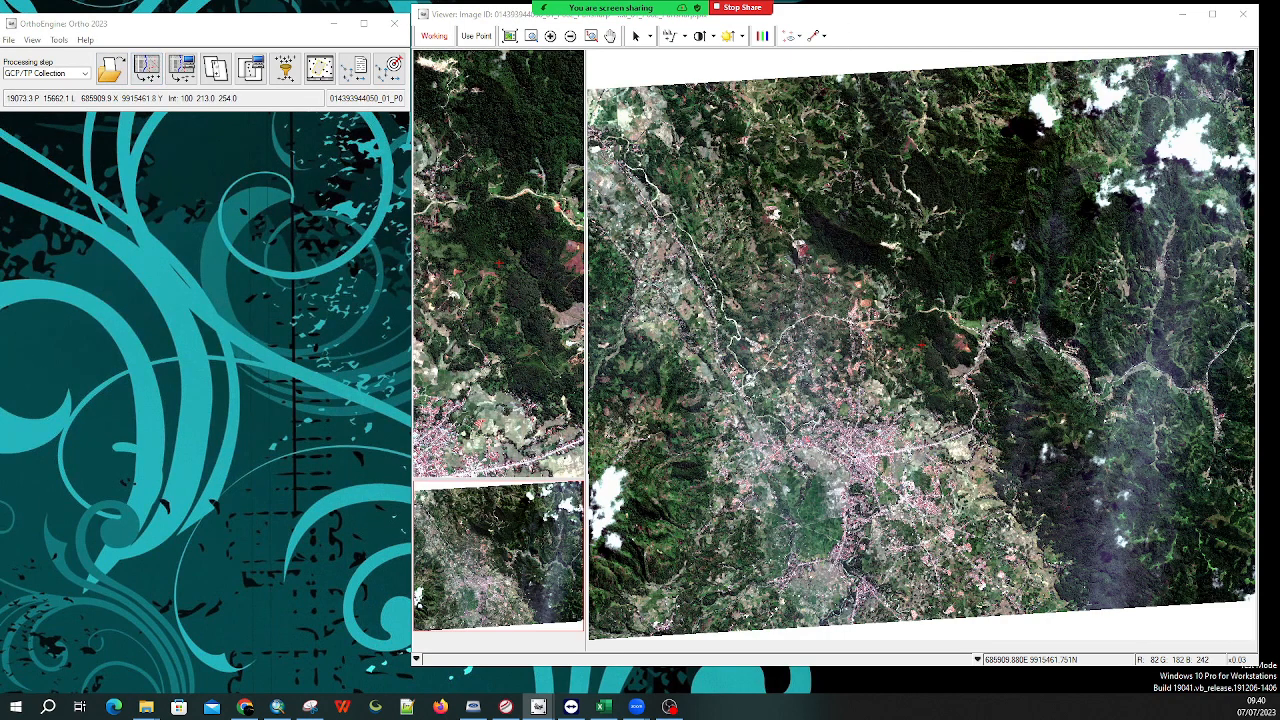
left_click_drag(1066, 141, 208, 125)
left_click(355, 183)
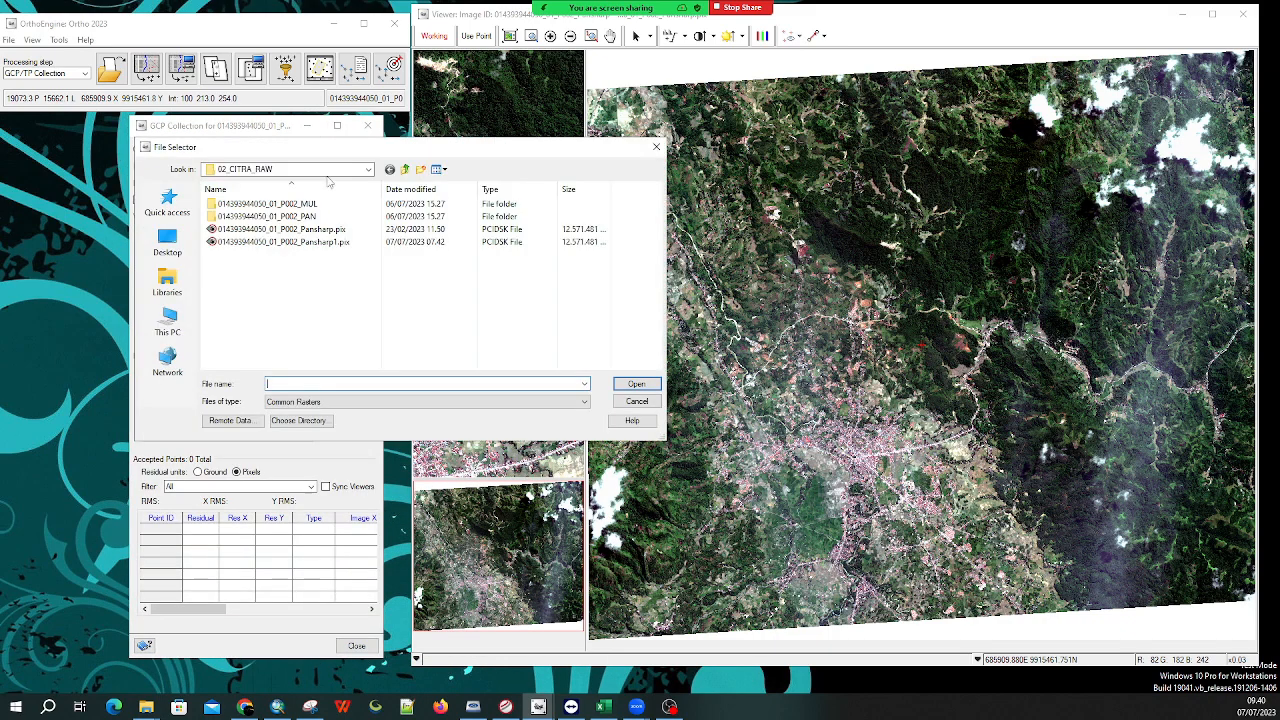
left_click(404, 170)
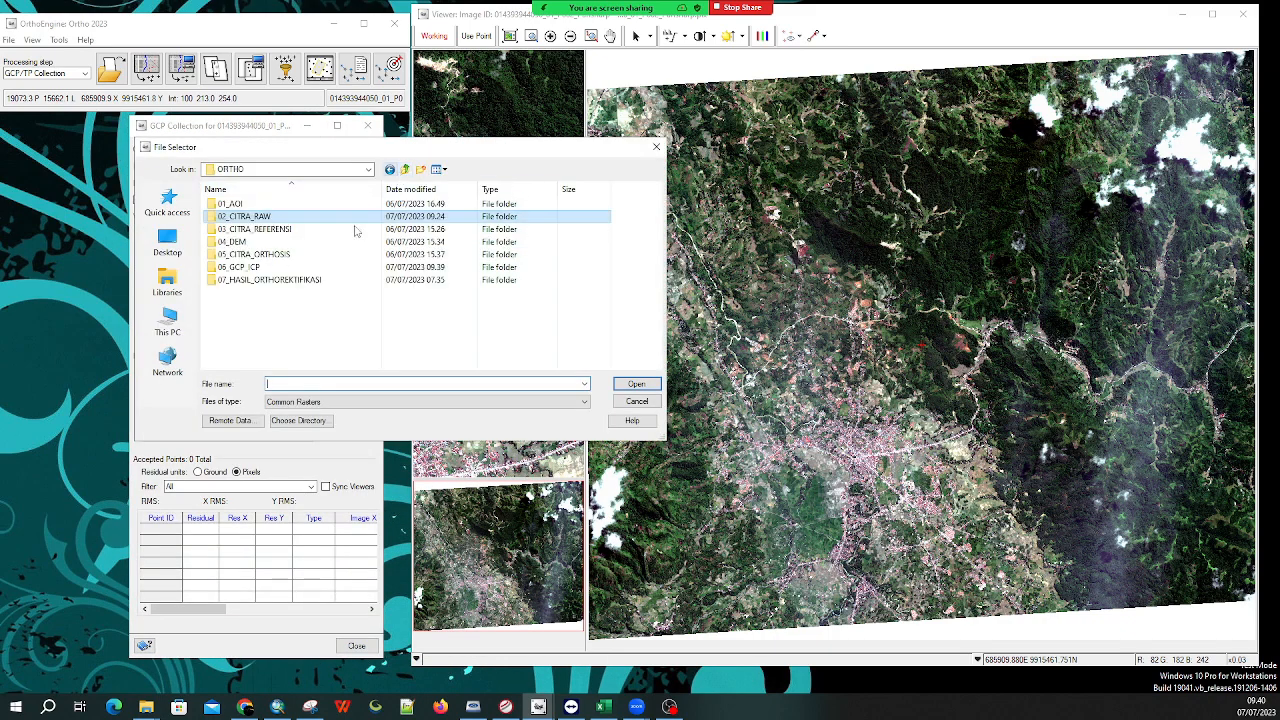
double_click(240, 241)
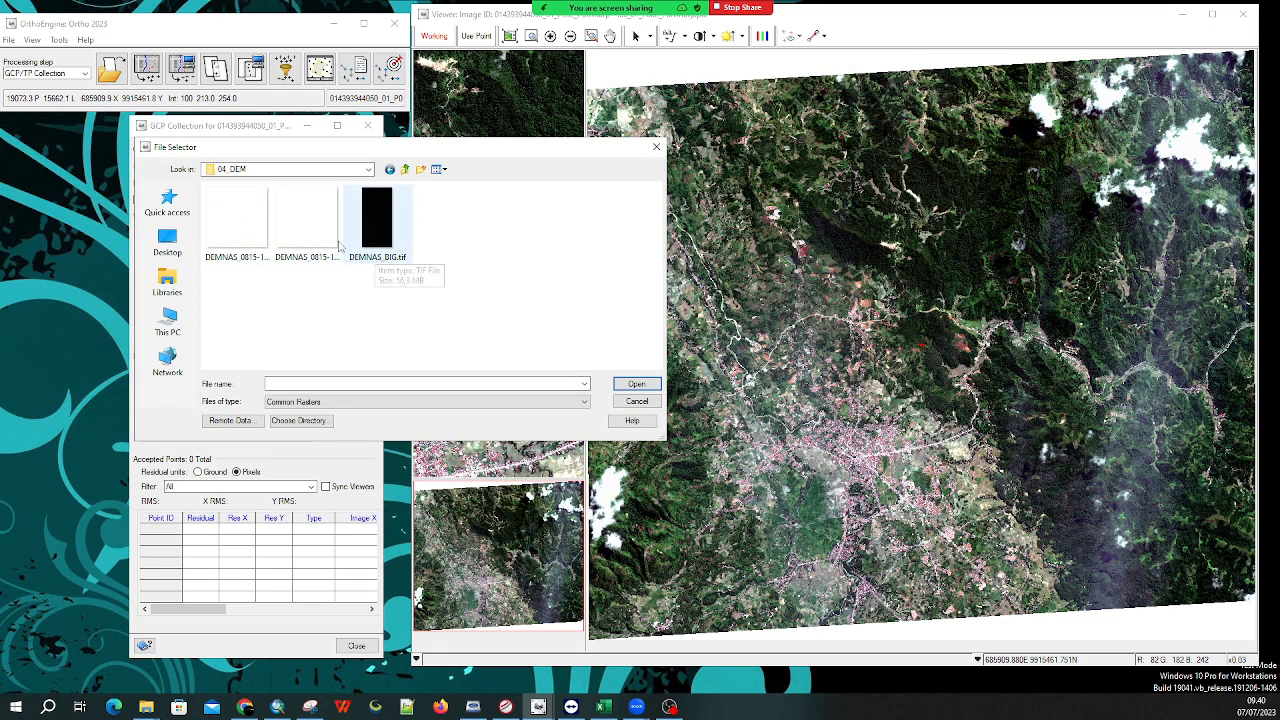
double_click(380, 230)
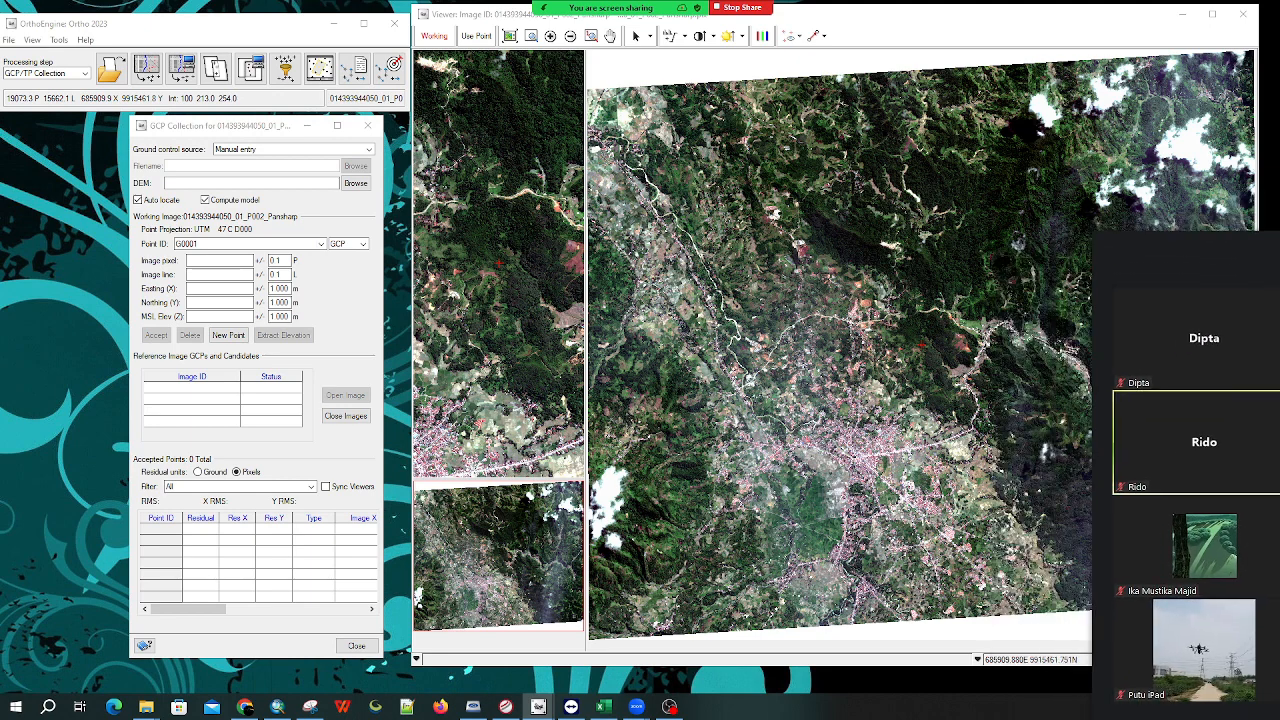
left_click_drag(908, 232, 767, 228)
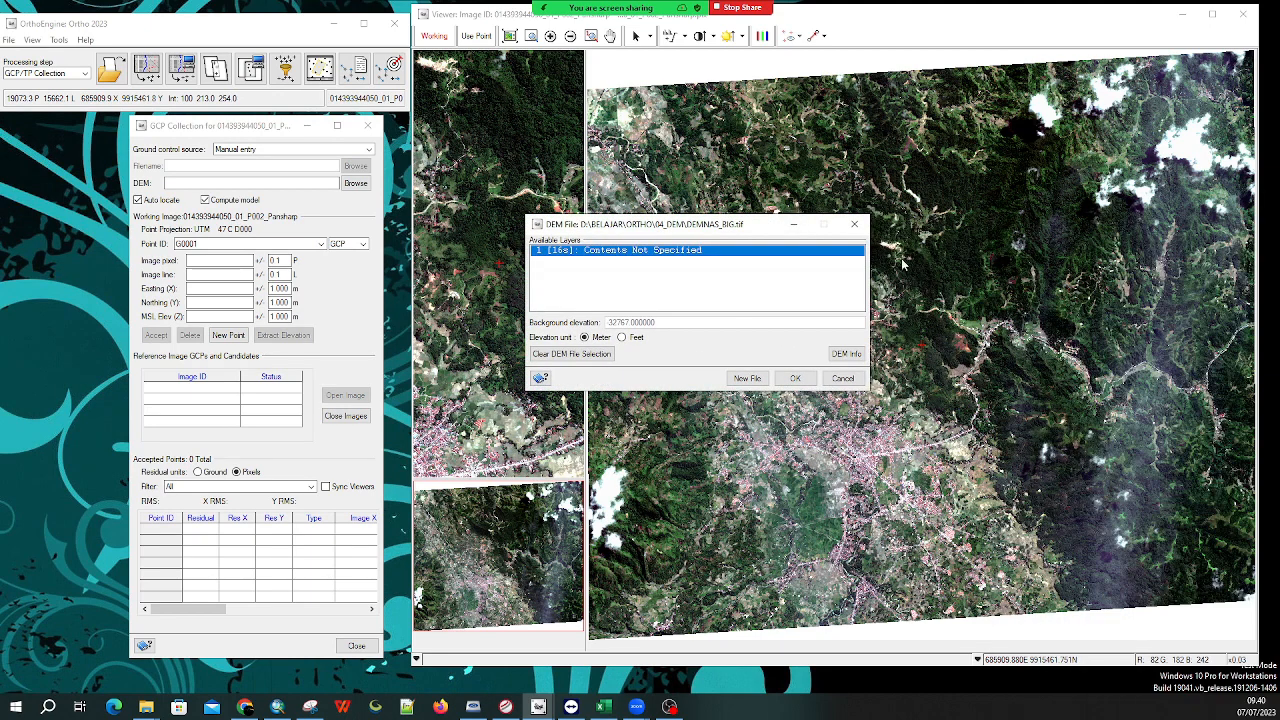
left_click(795, 378)
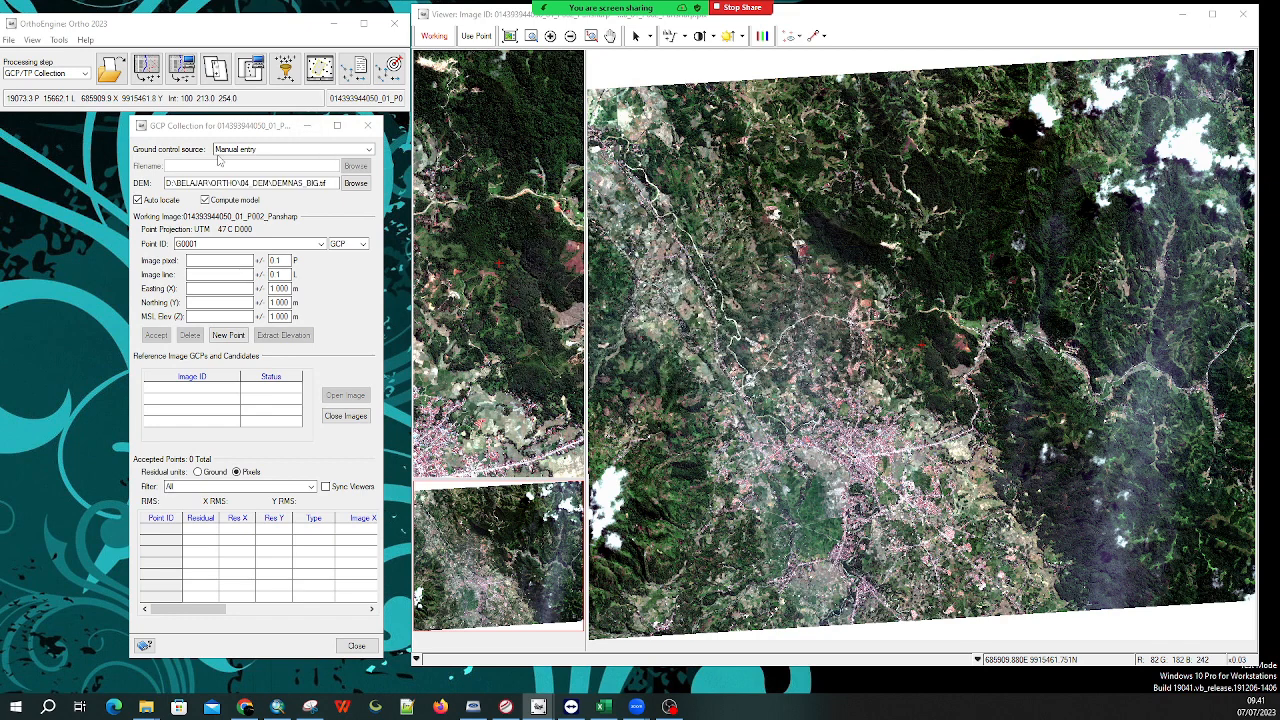
Set the ground control source to PIX/Text file and open the dialog for reading GCPs from a file
left_click(369, 149)
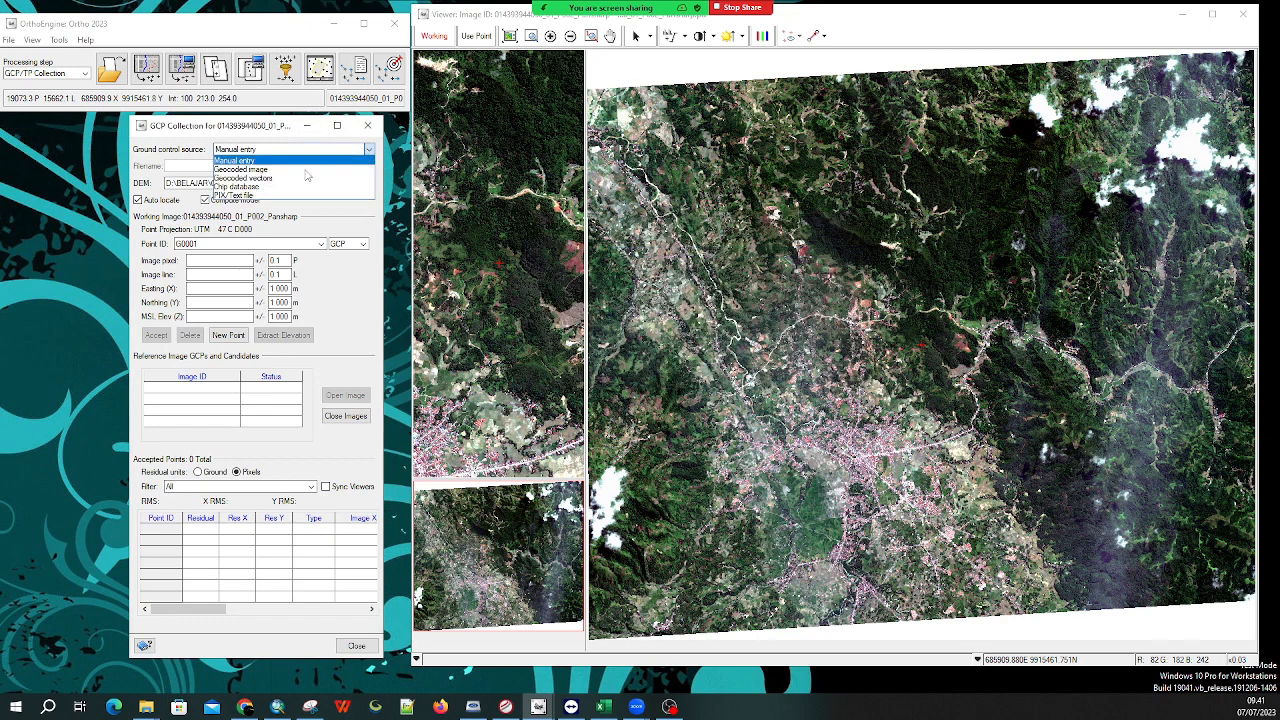
left_click(260, 196)
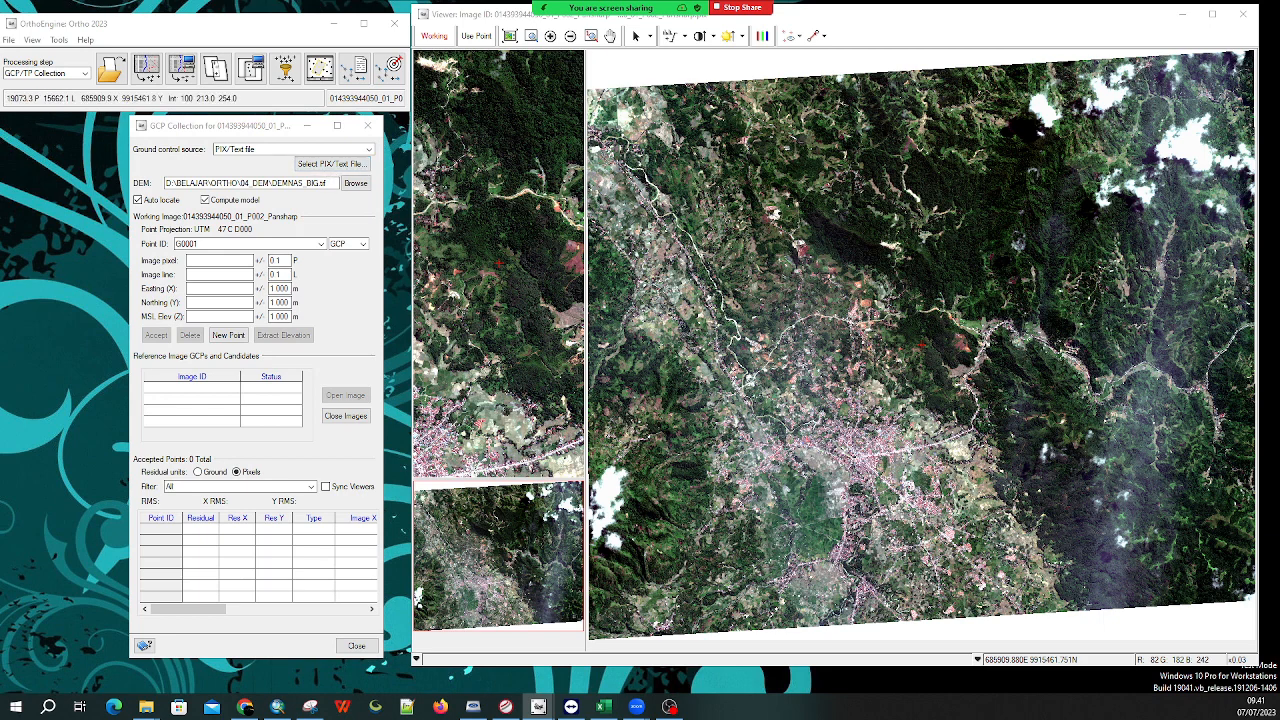
left_click(333, 164)
left_click_drag(1050, 221, 742, 200)
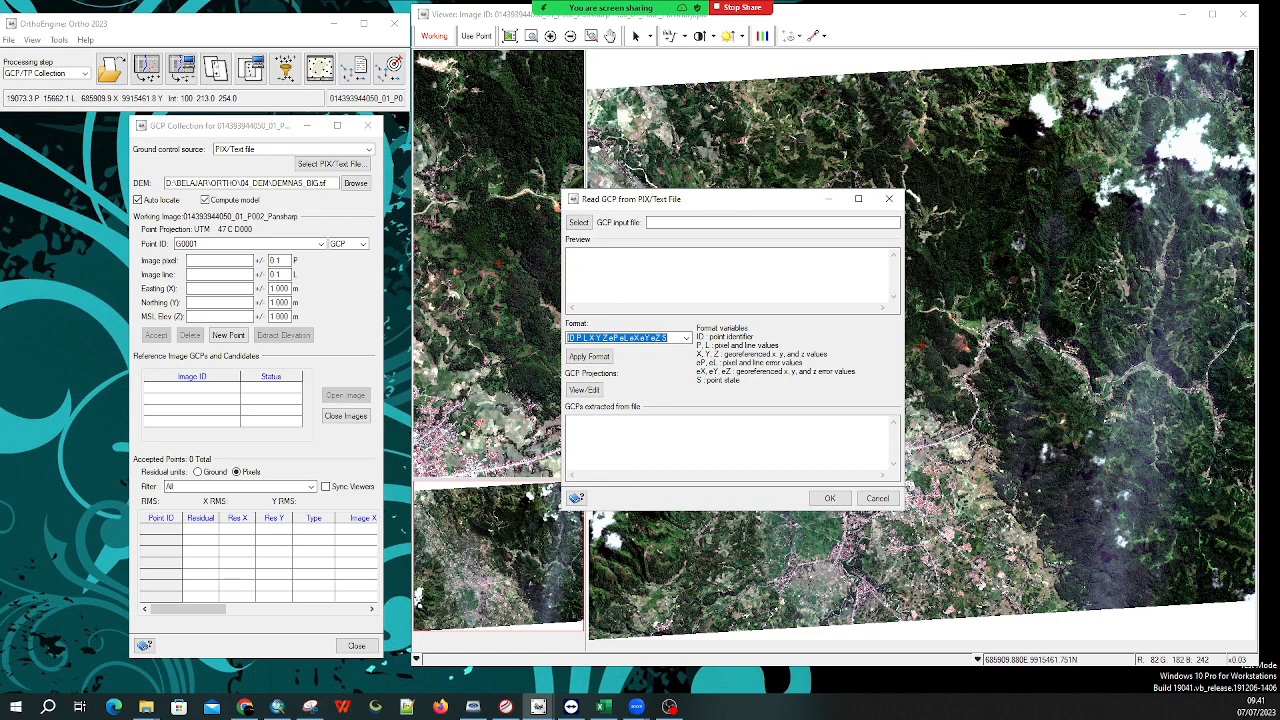
left_click_drag(634, 205, 606, 203)
Load GCP_Citra_FOTO.txt from the 06_GCP_ICP folder as the GCP input file
left_click(551, 222)
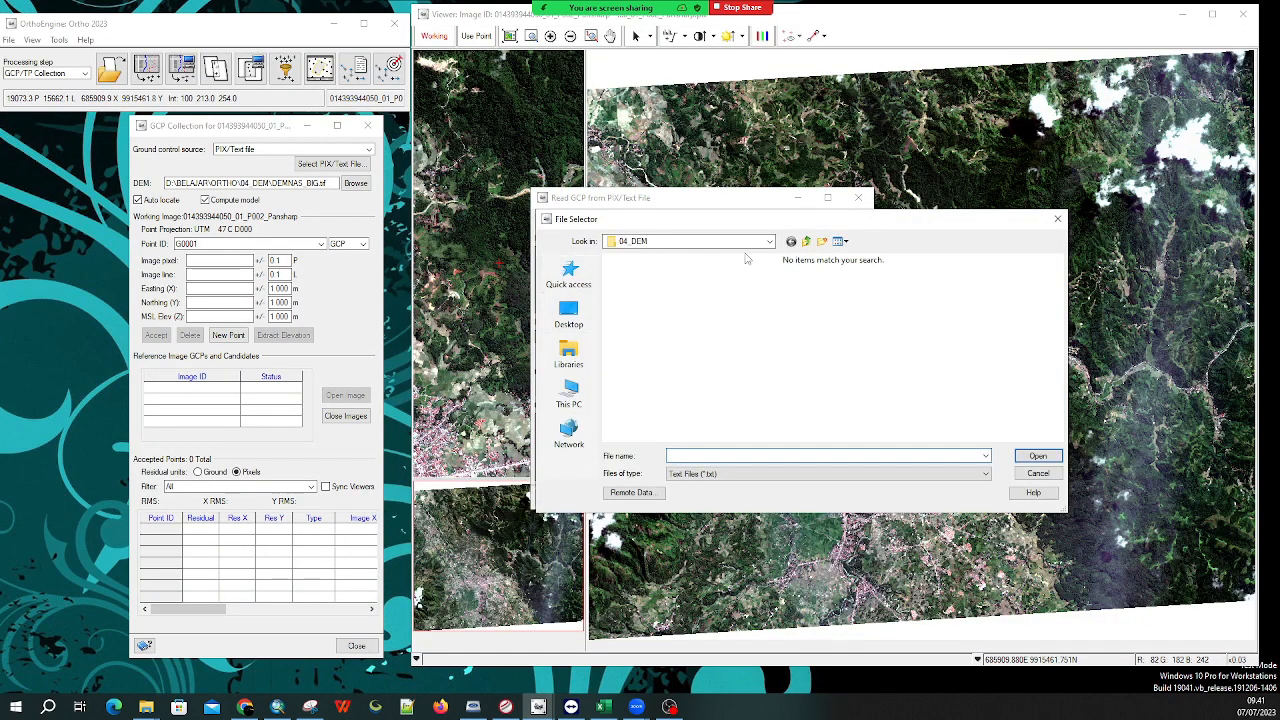
left_click(807, 243)
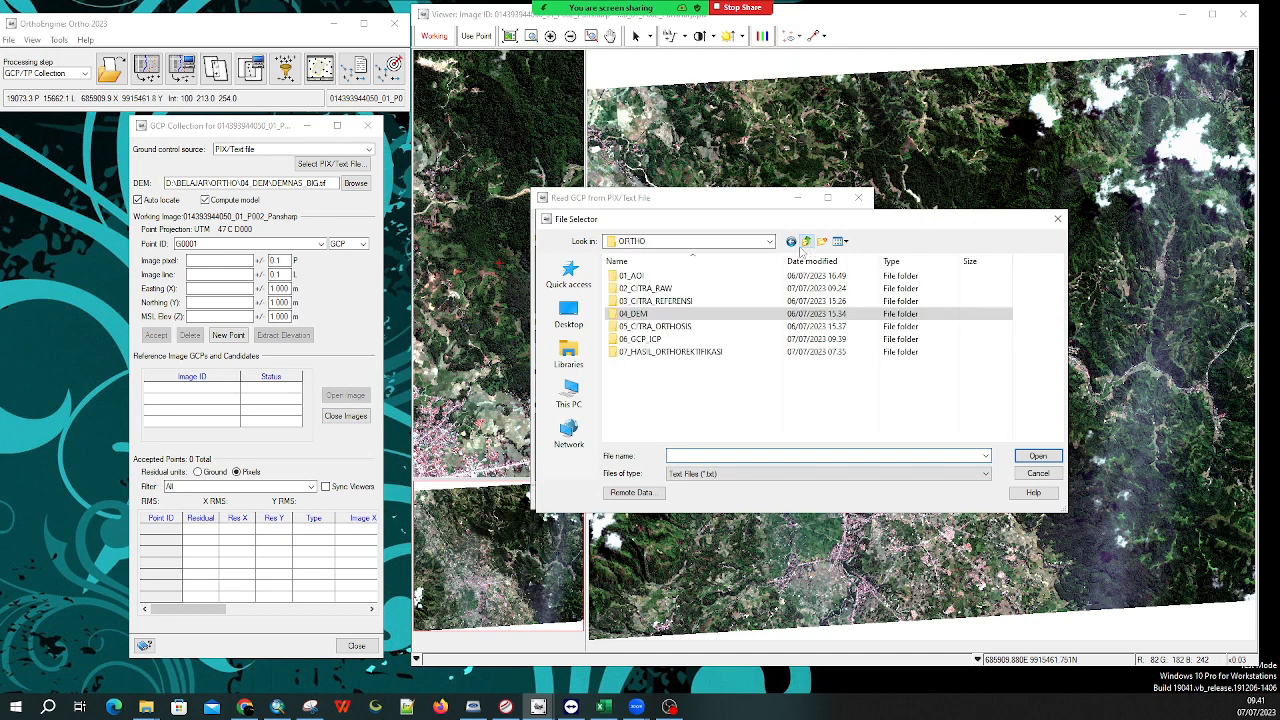
double_click(652, 340)
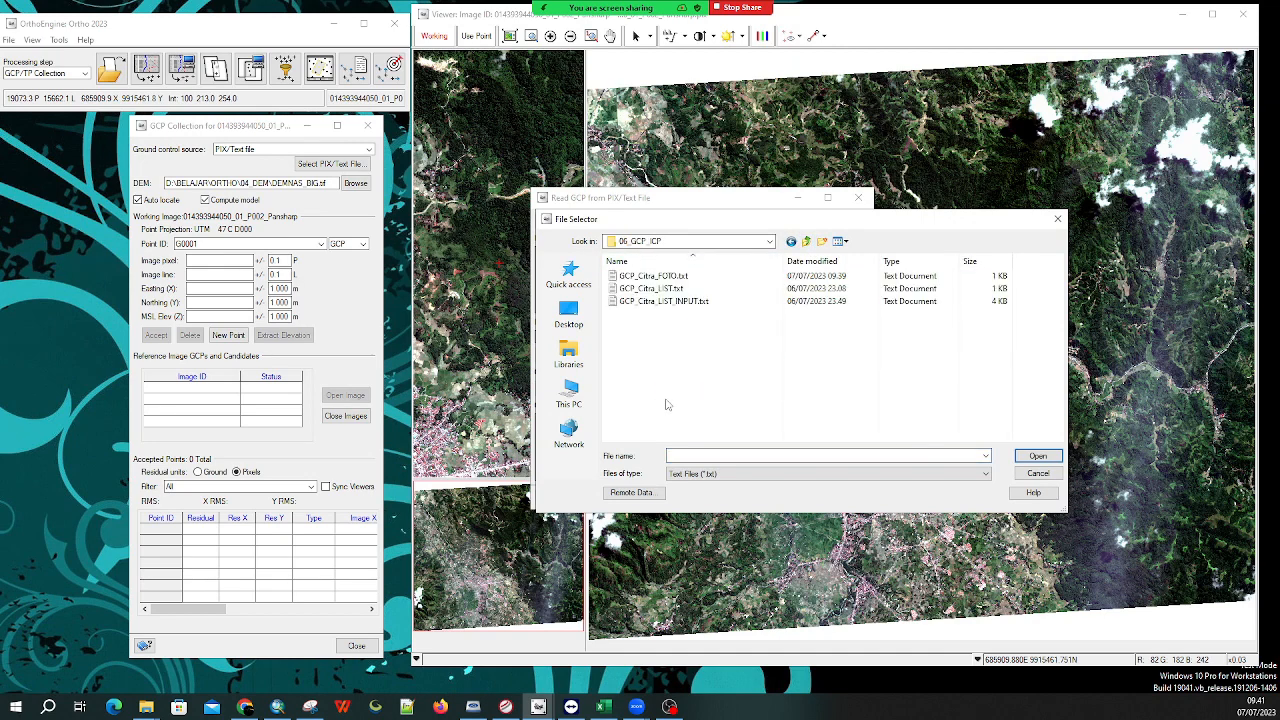
double_click(668, 277)
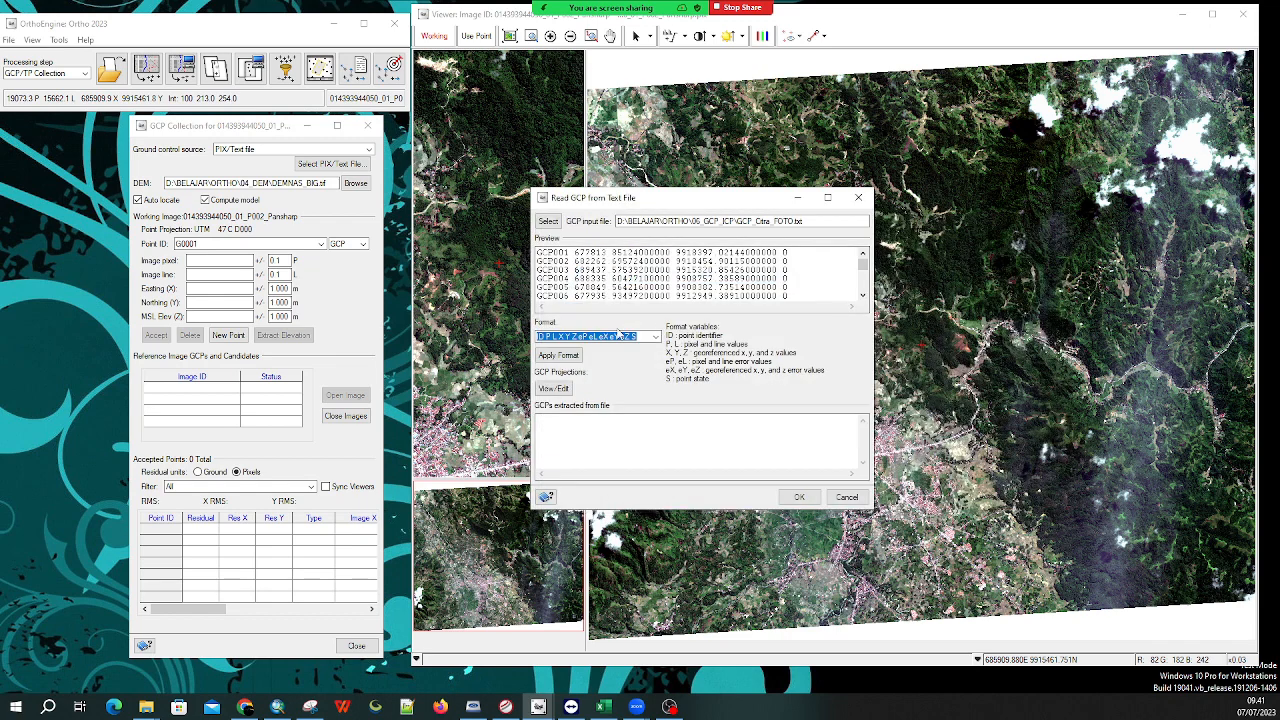
Select GCP_Citra_LIST.txt in 06_GCP_ICP as the GCP input file and open the list of format choices
left_click(548, 221)
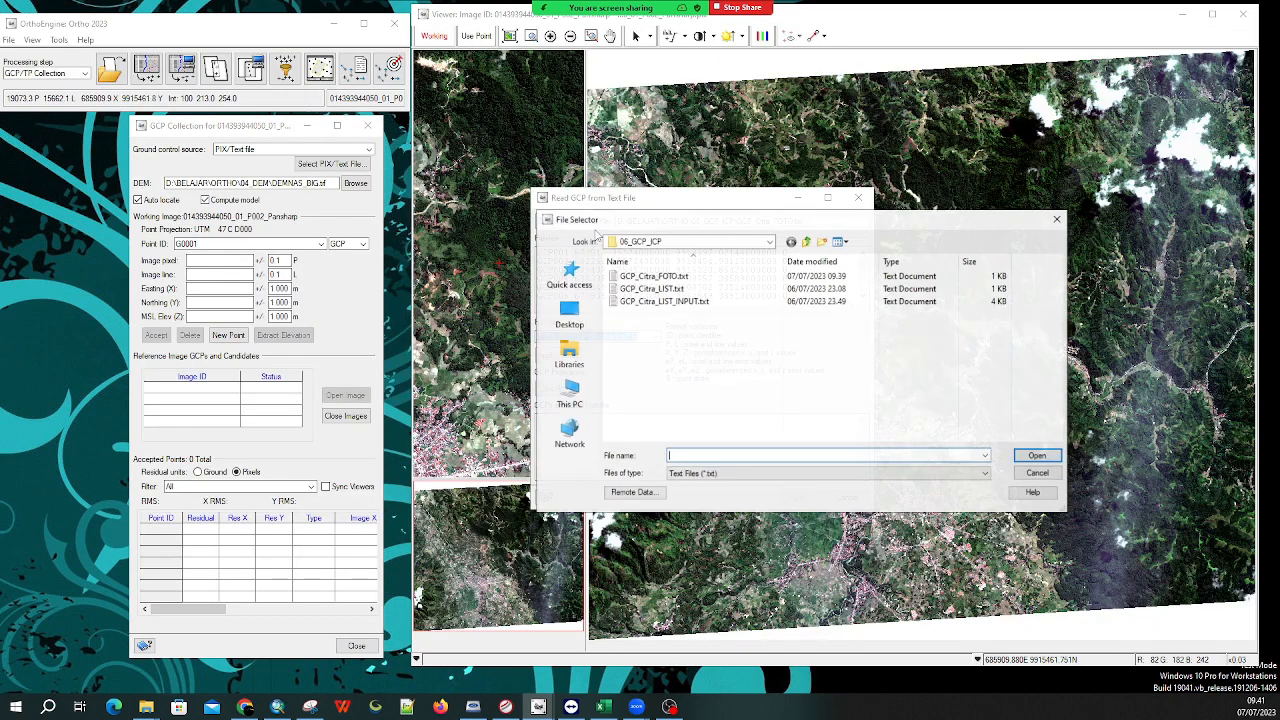
double_click(676, 290)
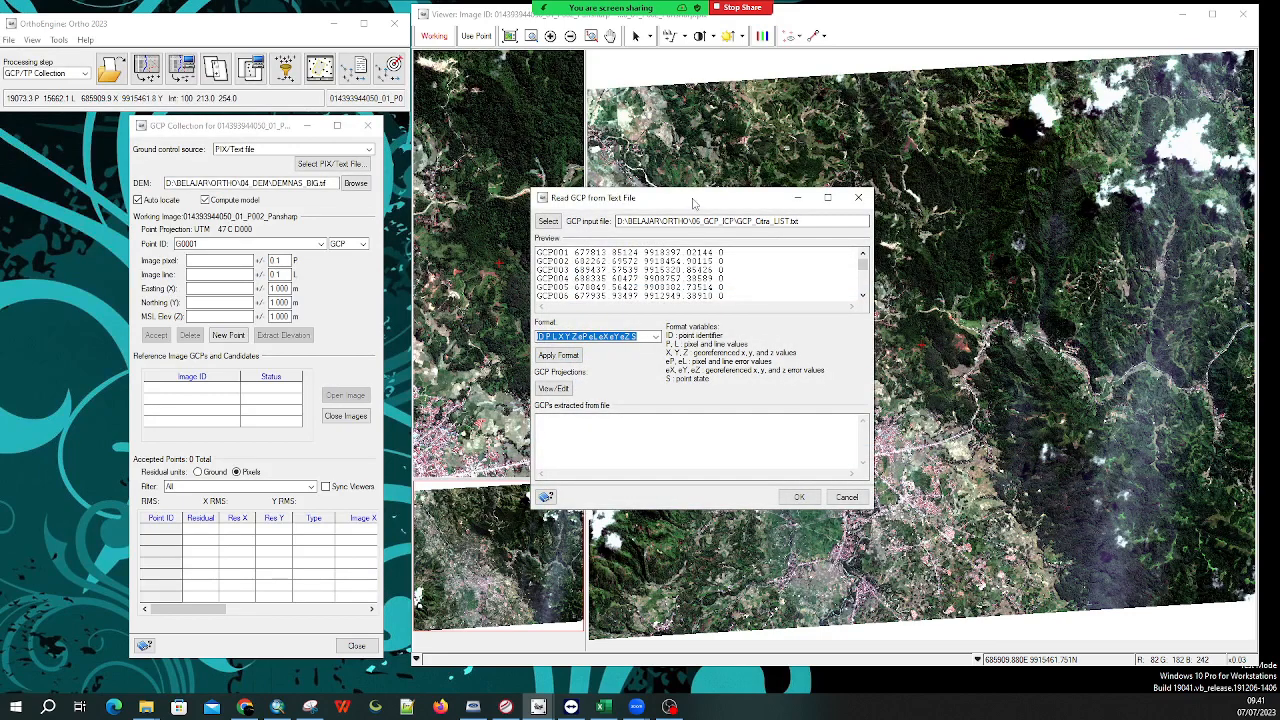
left_click_drag(694, 204, 737, 209)
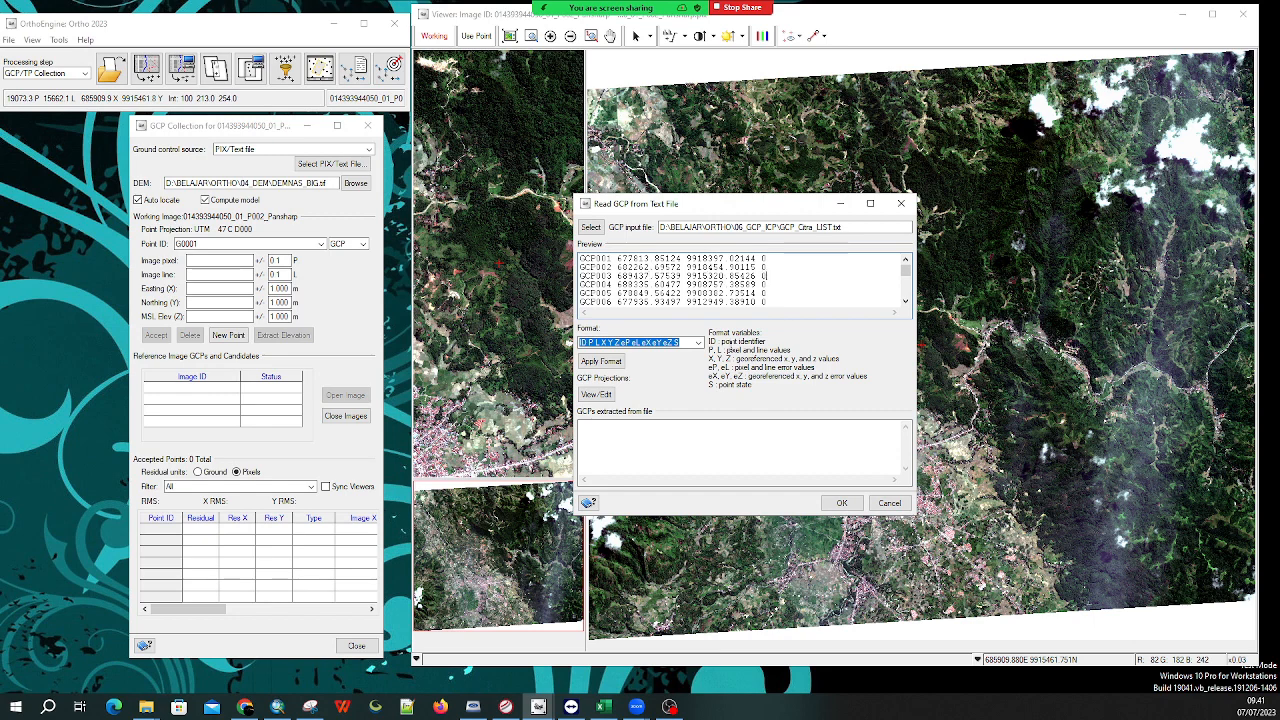
left_click(697, 343)
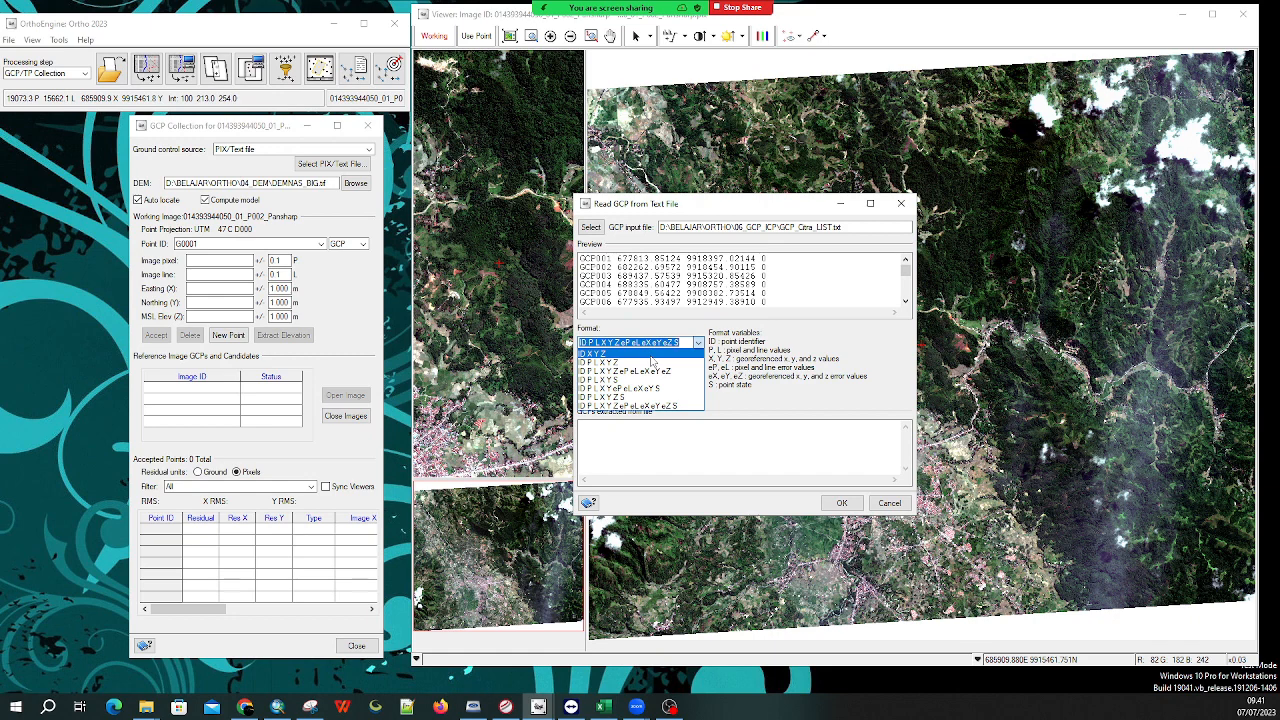
Read the ground control points from GCP_Citra_LIST.txt using the ID X Y Z format, reviewing the extracted coordinates
left_click(651, 355)
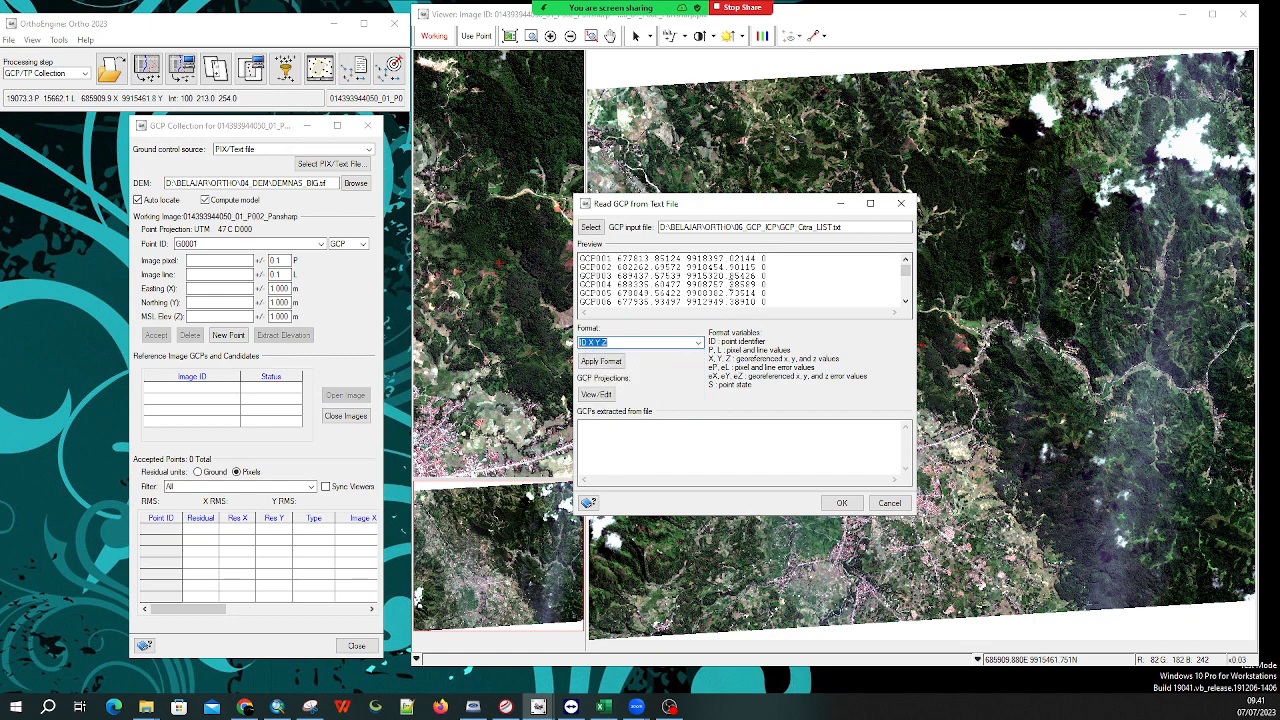
left_click(601, 361)
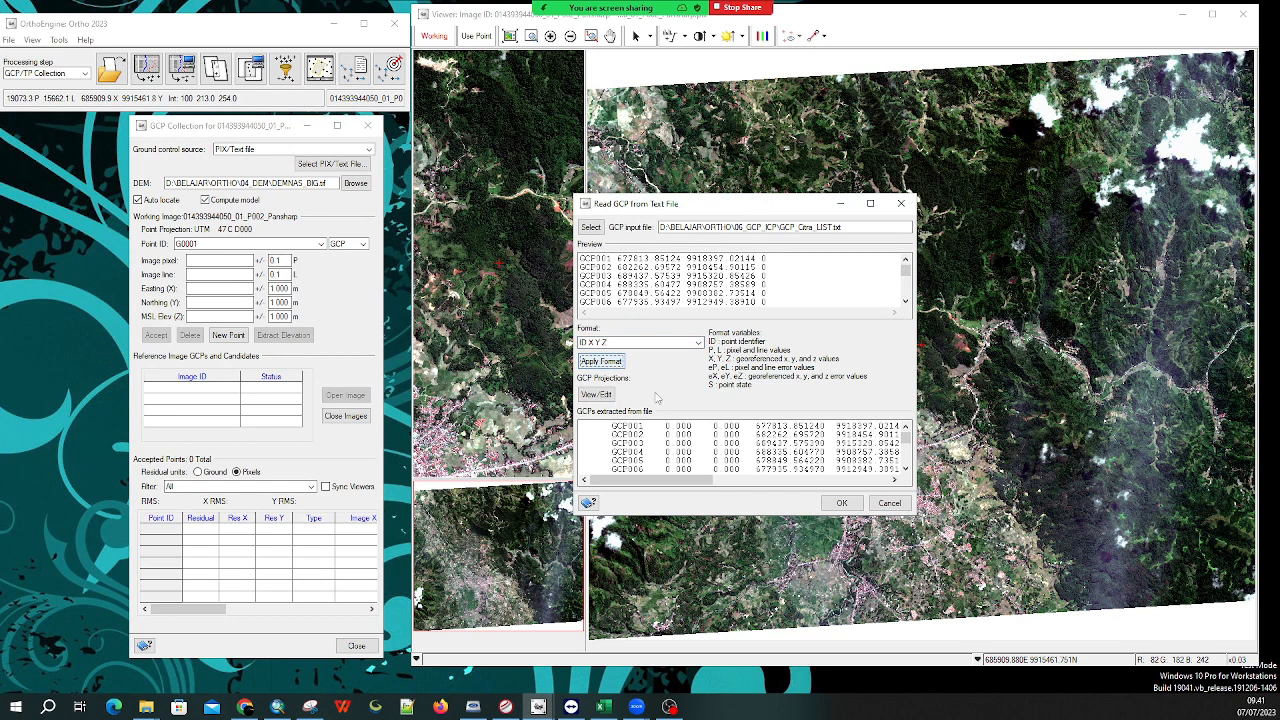
left_click_drag(688, 204, 661, 133)
left_click_drag(697, 448, 692, 624)
left_click_drag(624, 580, 590, 578)
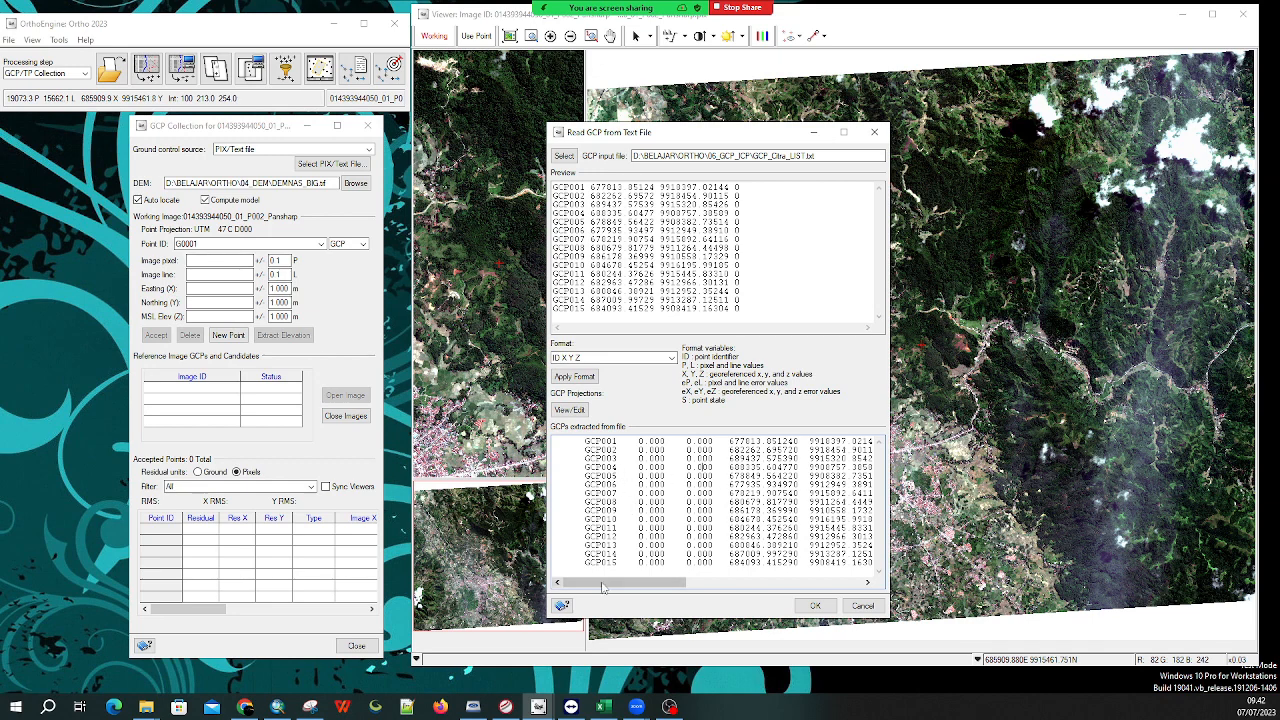
left_click_drag(631, 588, 677, 588)
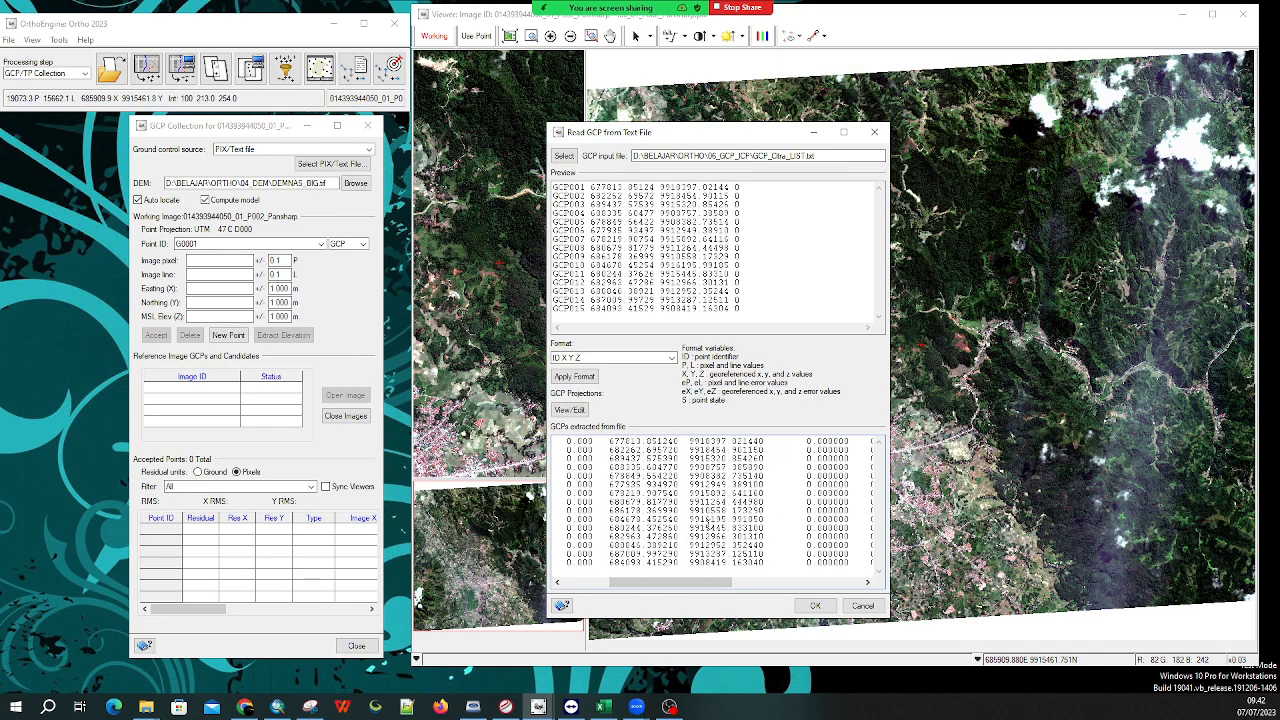
left_click(815, 605)
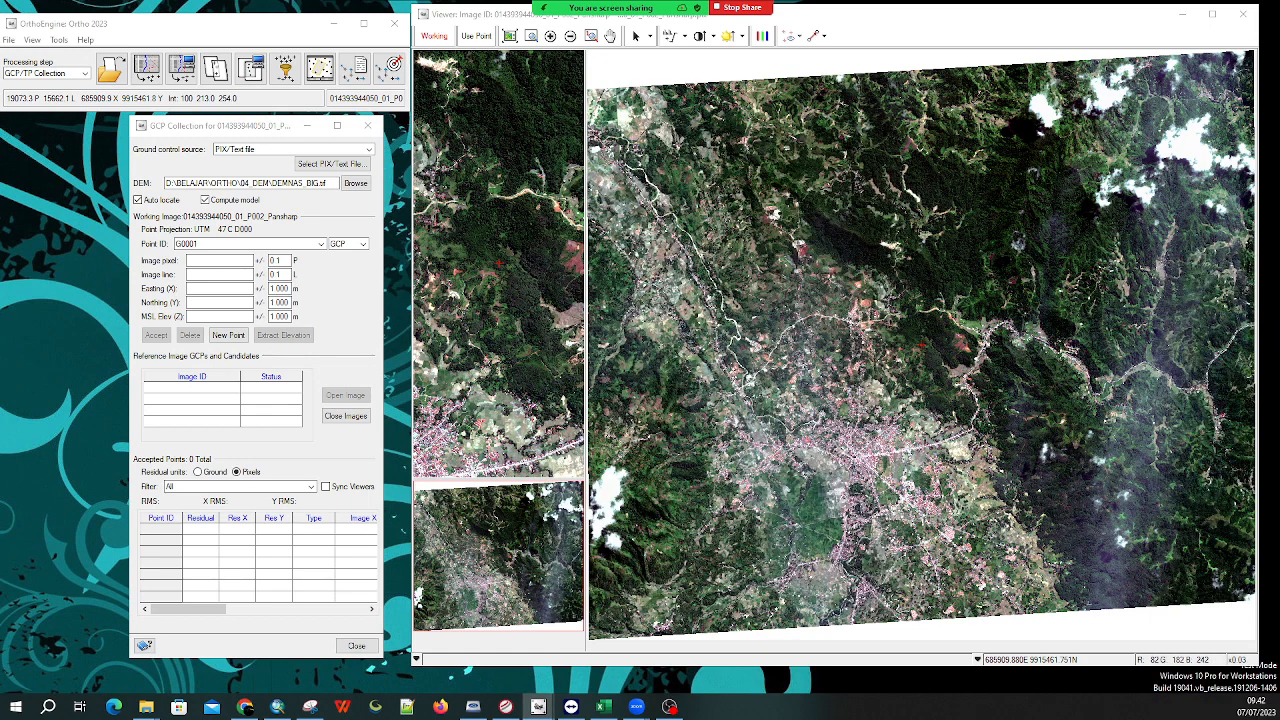
Arrange the GCP Collection, GCP Text File and viewer windows side by side and enlarge the point list to show every point
left_click_drag(280, 296, 140, 348)
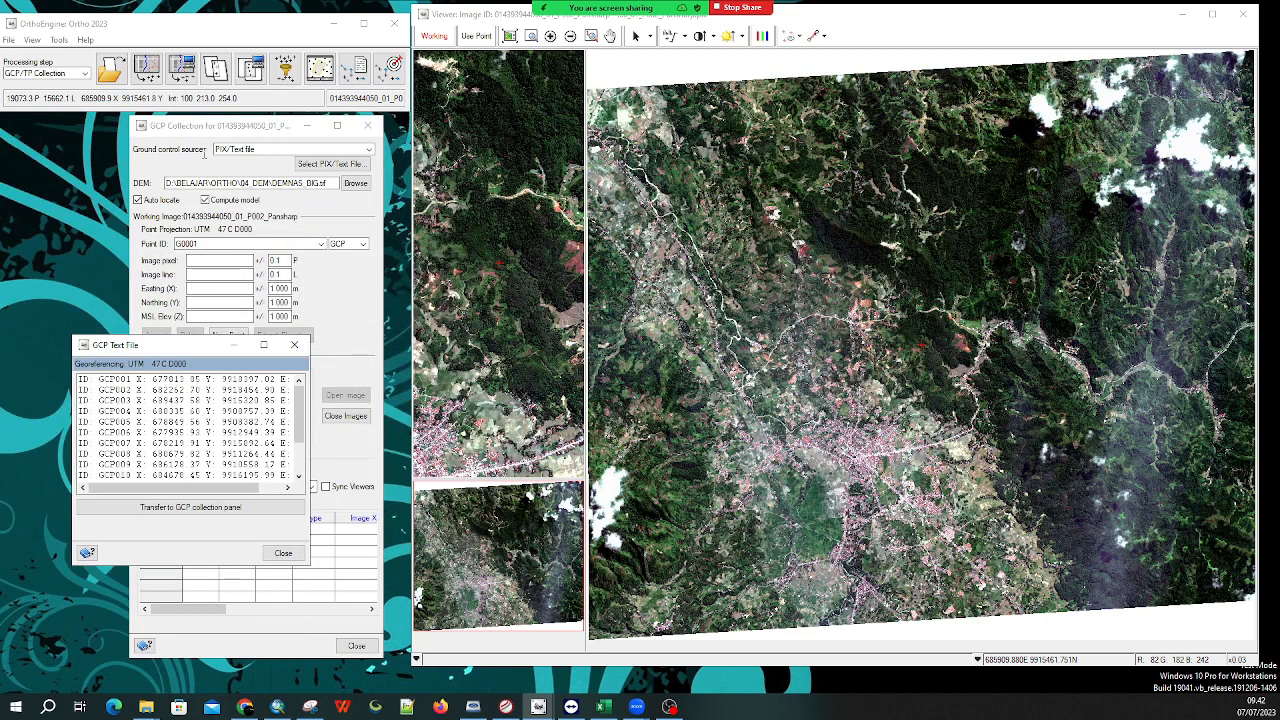
left_click(234, 121)
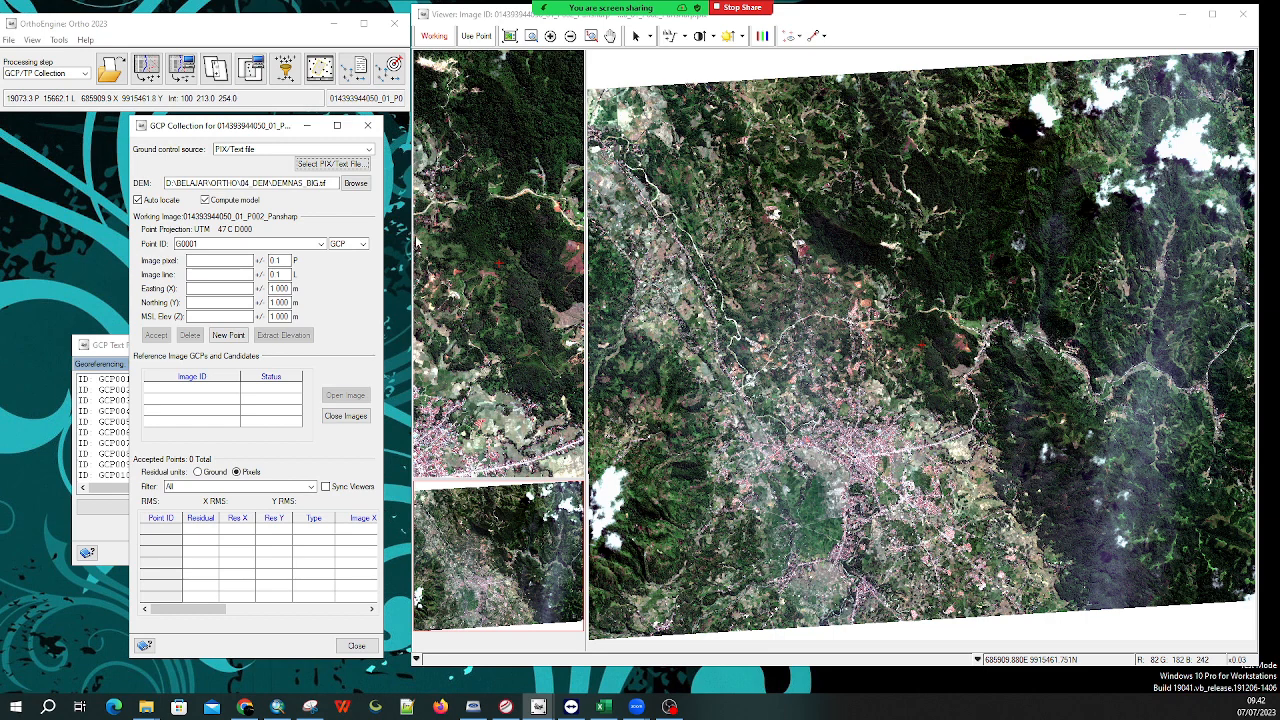
left_click_drag(407, 238, 532, 238)
left_click_drag(108, 347, 468, 317)
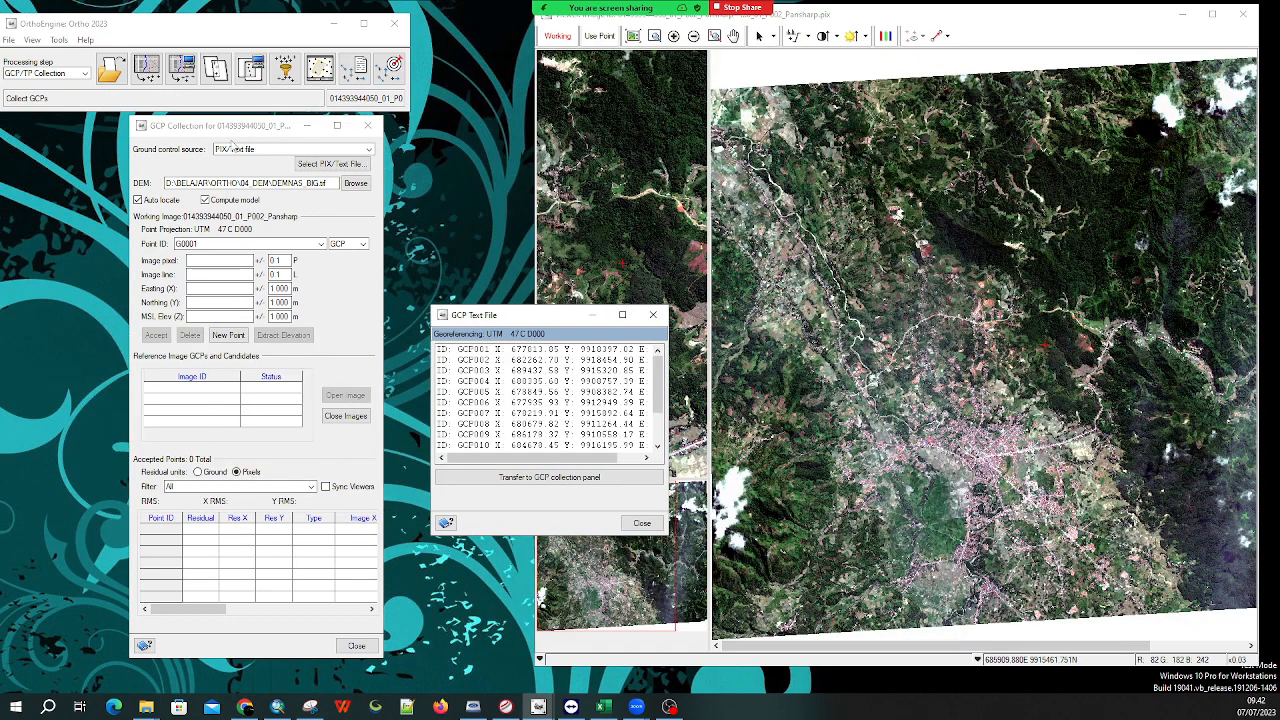
left_click_drag(222, 128, 102, 132)
left_click_drag(517, 317, 366, 277)
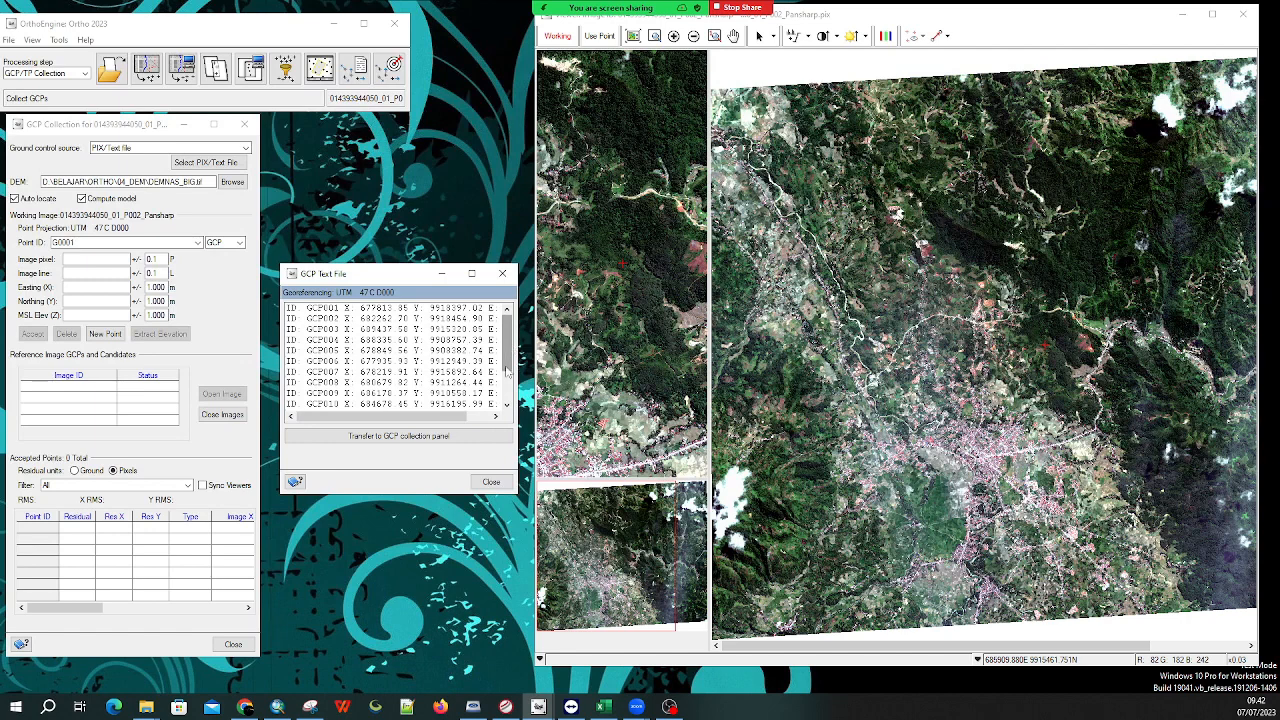
left_click_drag(395, 267, 396, 173)
Transfer GCP001 from the text file list to the collection form and magnify the nearby road junction in the image viewer
left_click(355, 216)
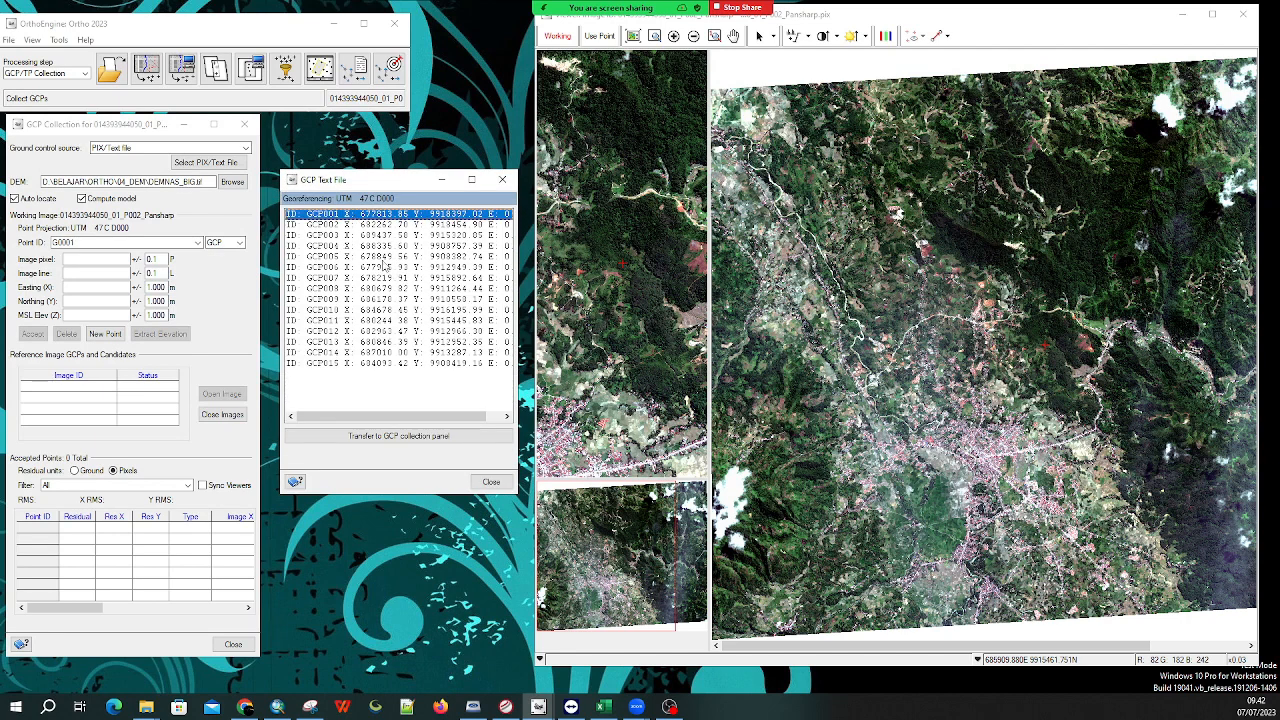
left_click(413, 437)
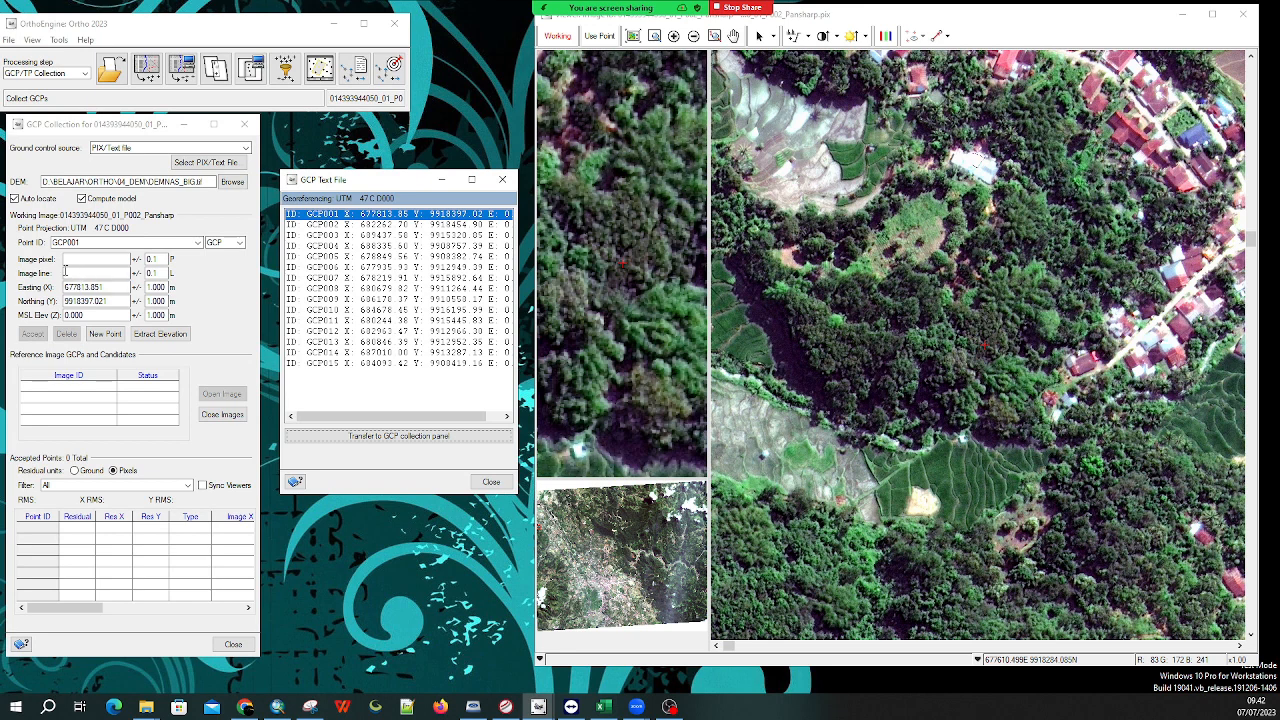
left_click_drag(1124, 346, 1058, 368)
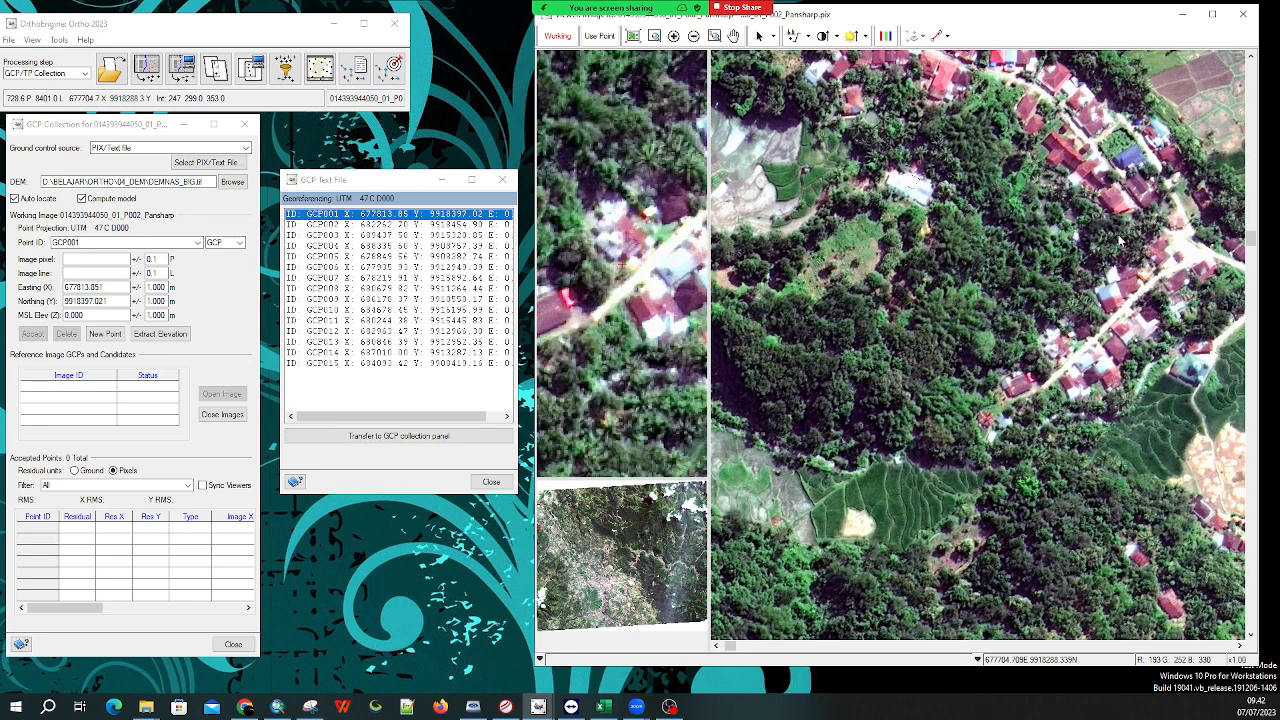
left_click(1200, 262)
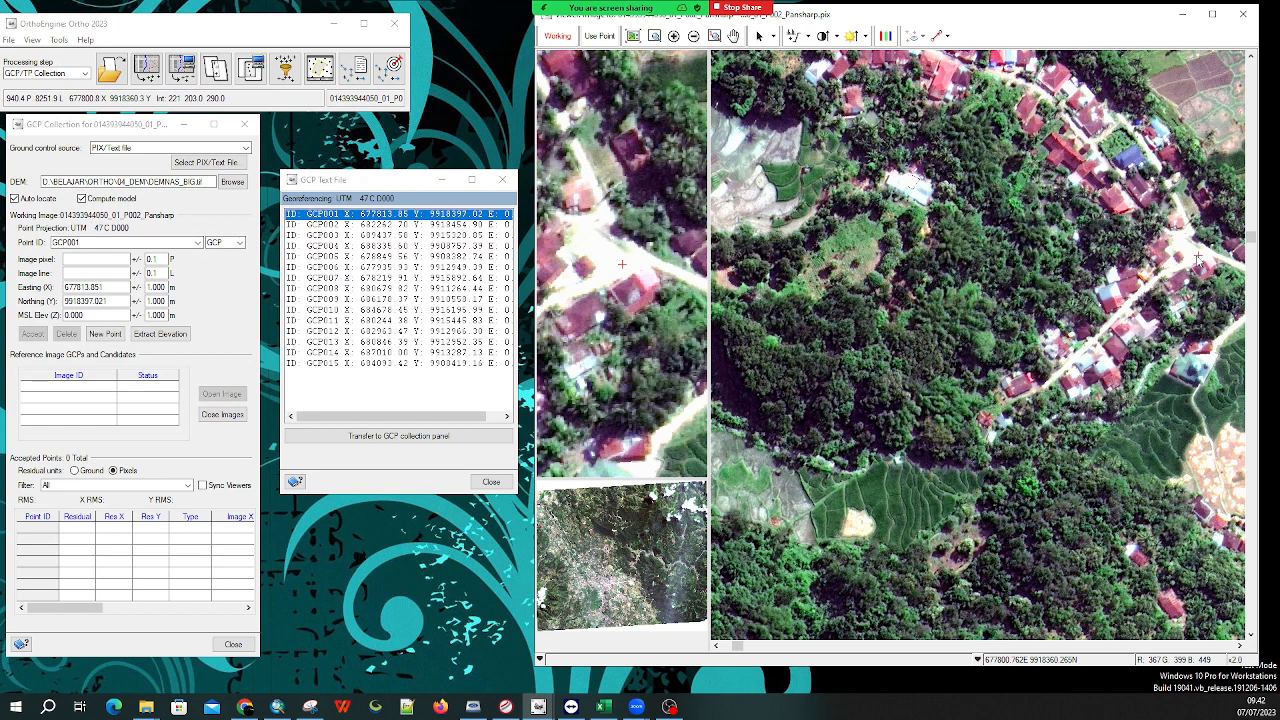
left_click(674, 36)
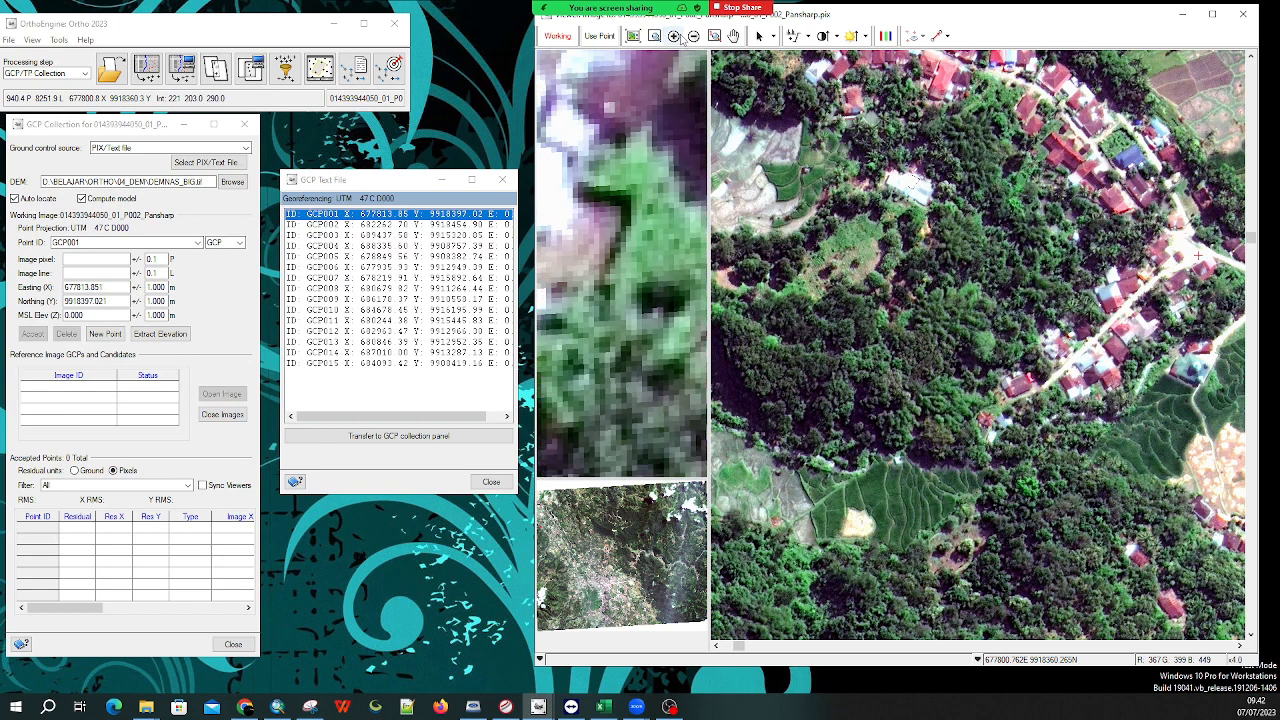
left_click(696, 36)
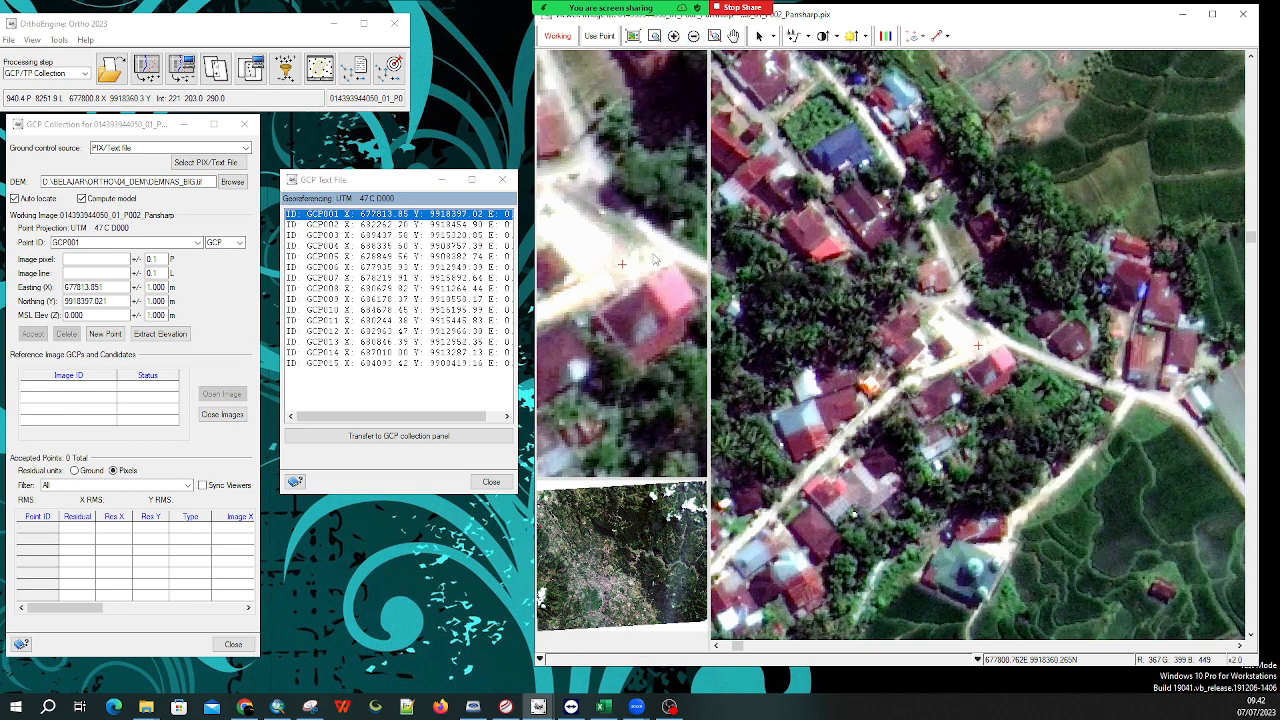
Switch to ArcMap, open the GCP_Citra attribute table and zoom to GCP001 to examine its position on the reference imagery
left_click(278, 708)
left_click_drag(437, 191, 459, 219)
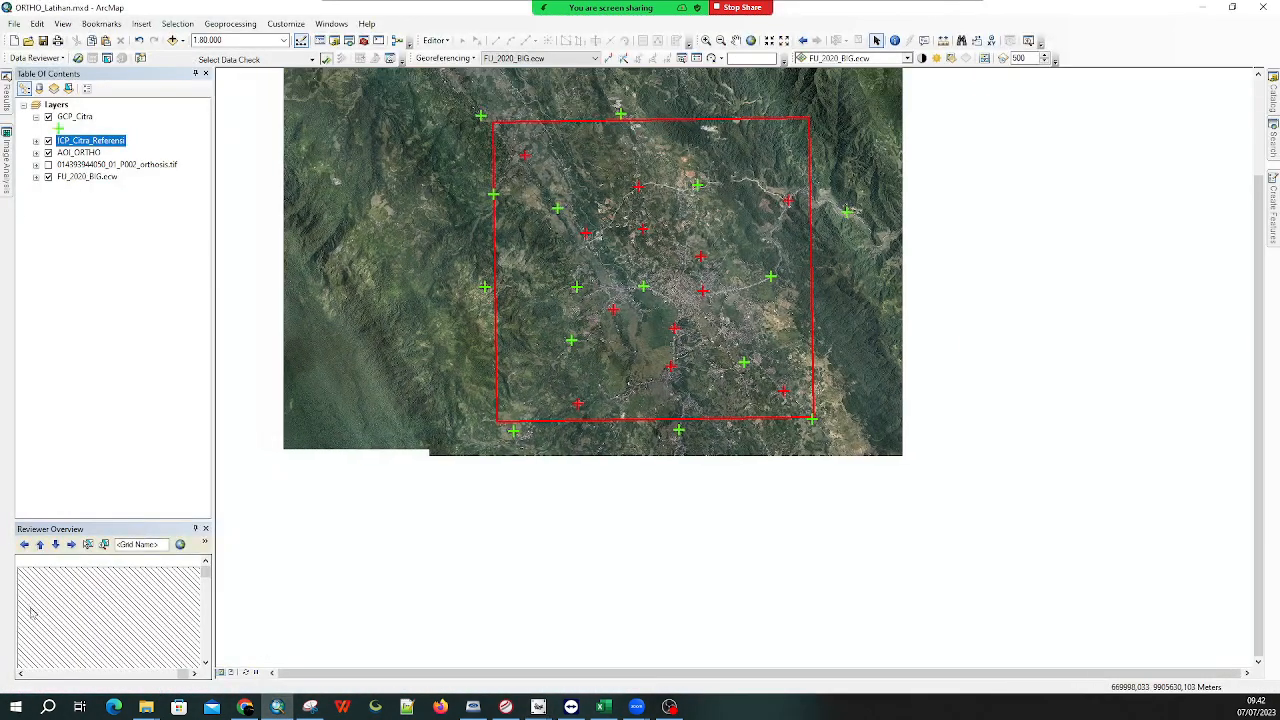
right_click(75, 117)
left_click(130, 149)
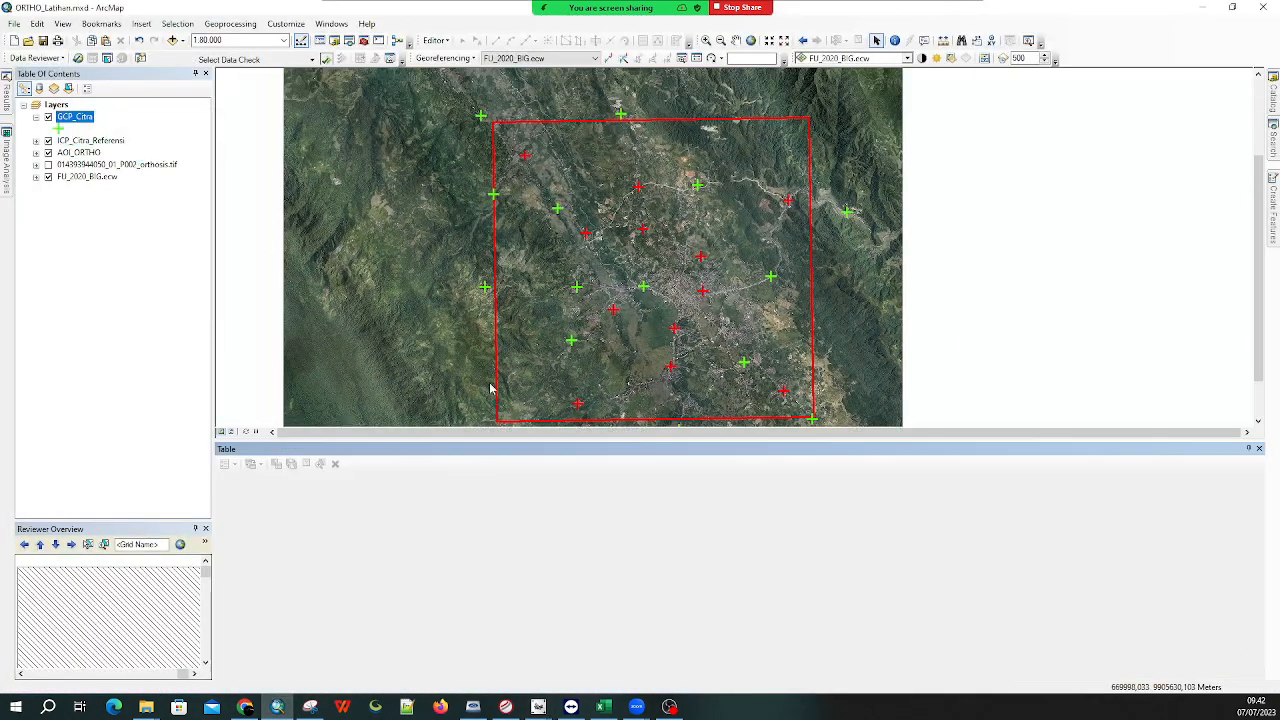
double_click(224, 504)
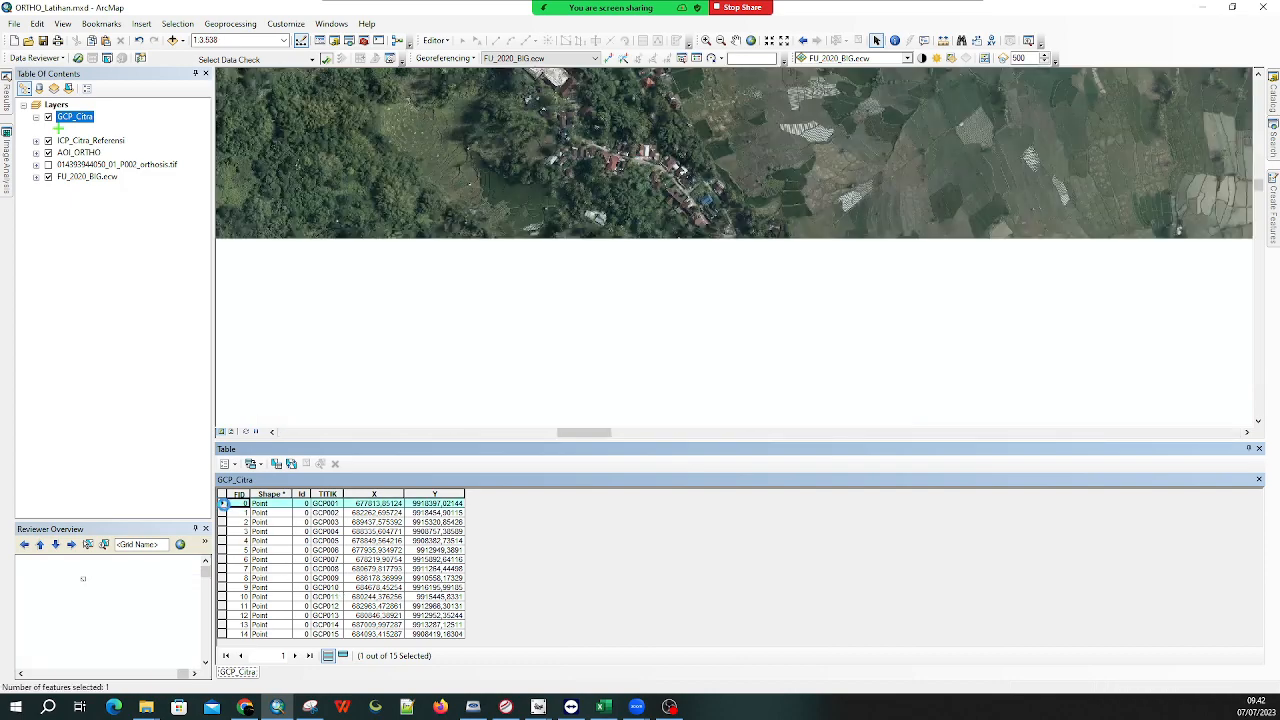
scroll(726, 259, "down", 5)
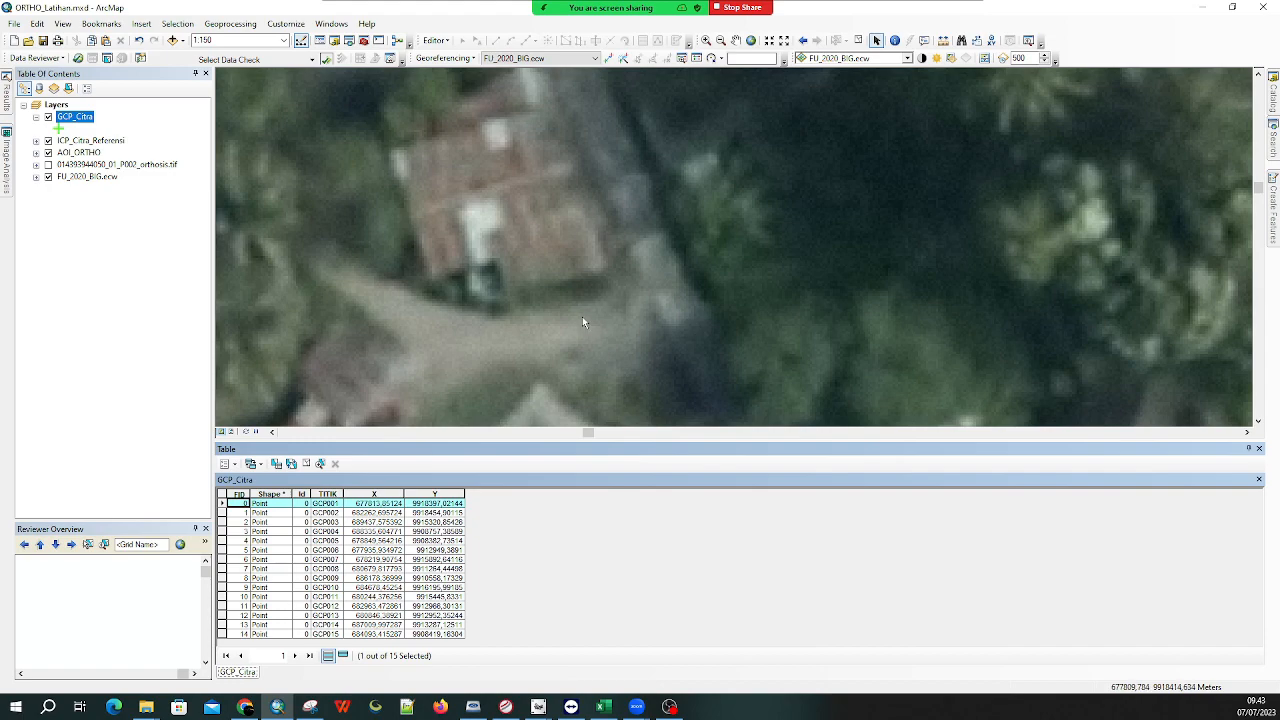
left_click_drag(597, 345, 763, 239)
scroll(740, 269, "up", 1)
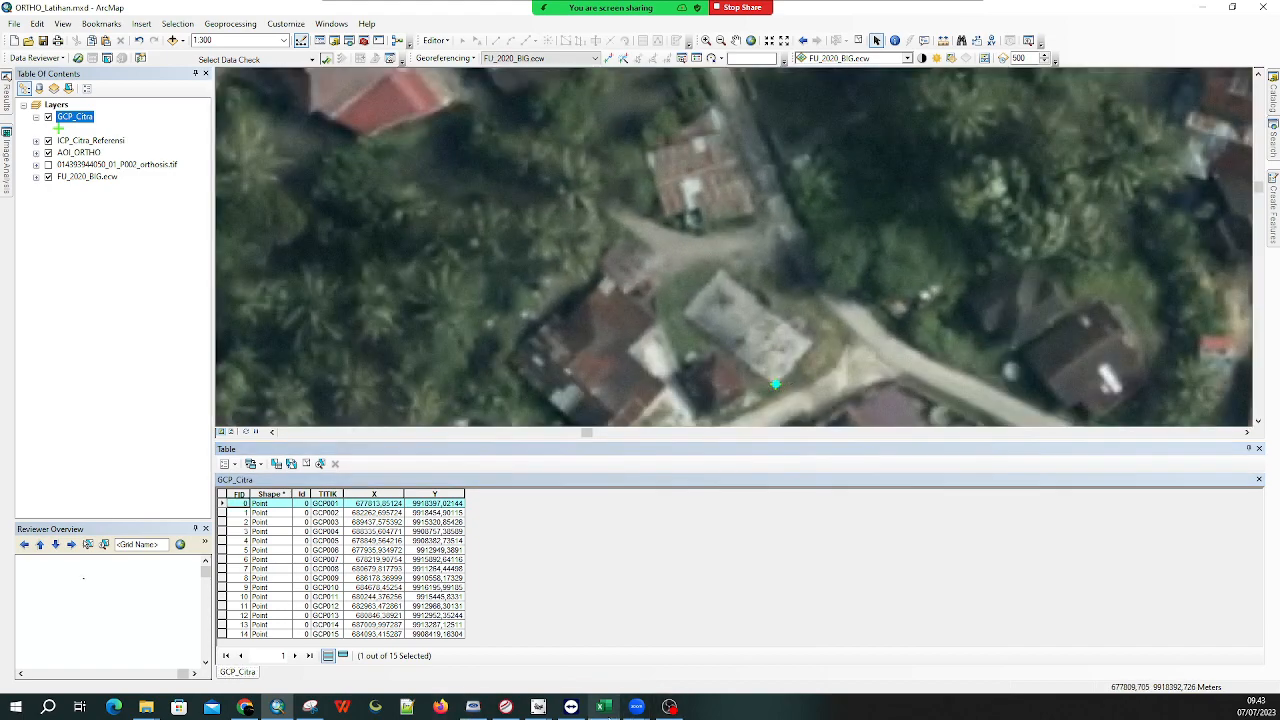
Switch to the OrthoEngine viewer and position the cursor on the GCP001 location at the white building's corner, comparing it with the ArcMap reference
left_click(538, 706)
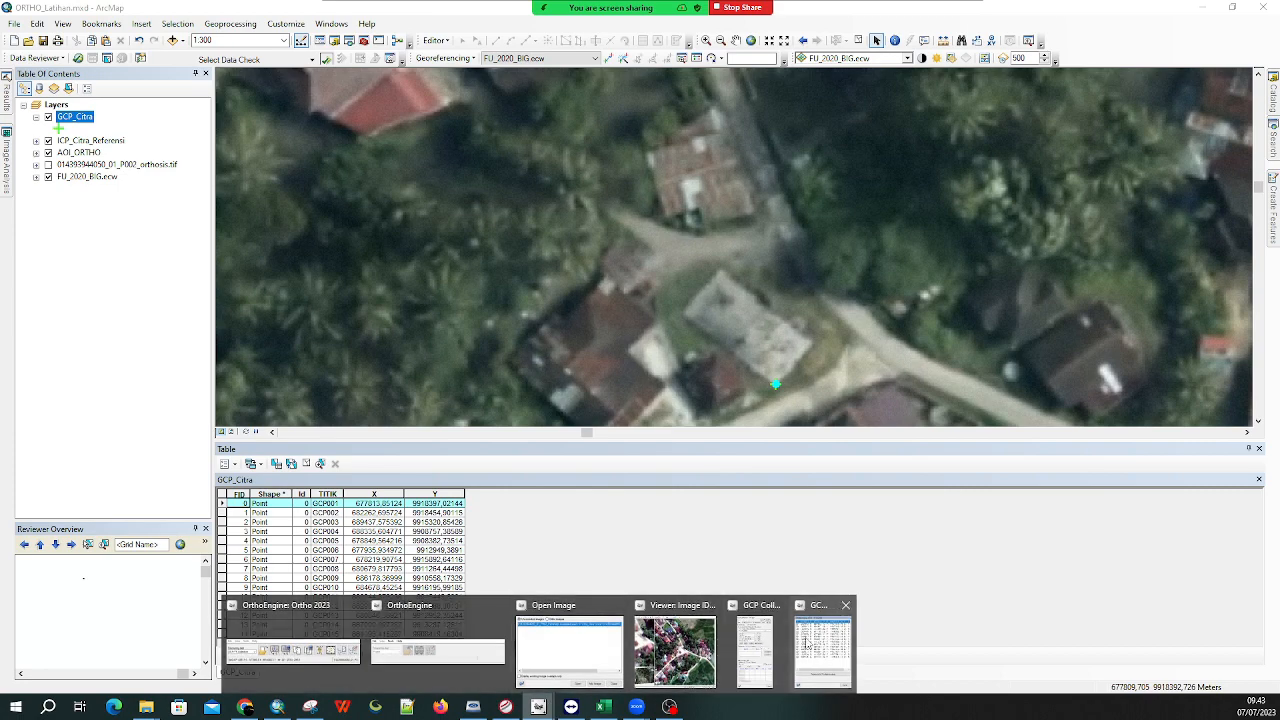
left_click(679, 686)
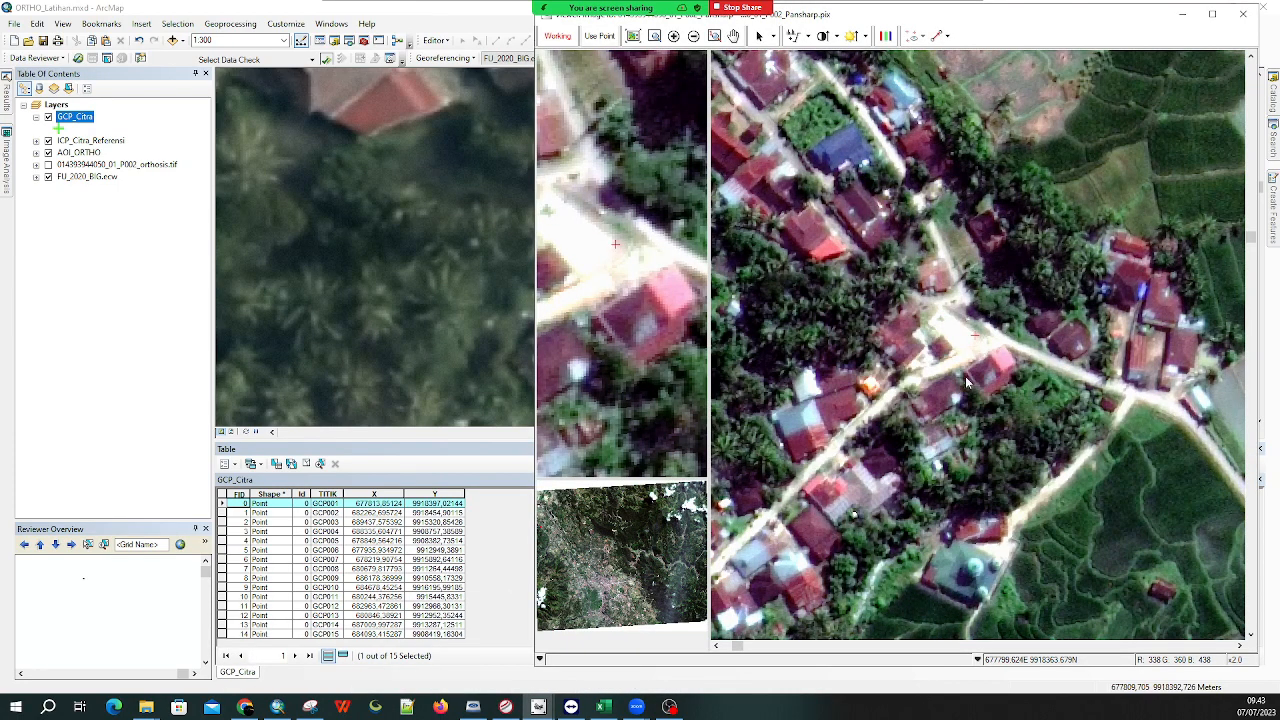
left_click_drag(952, 361, 999, 372)
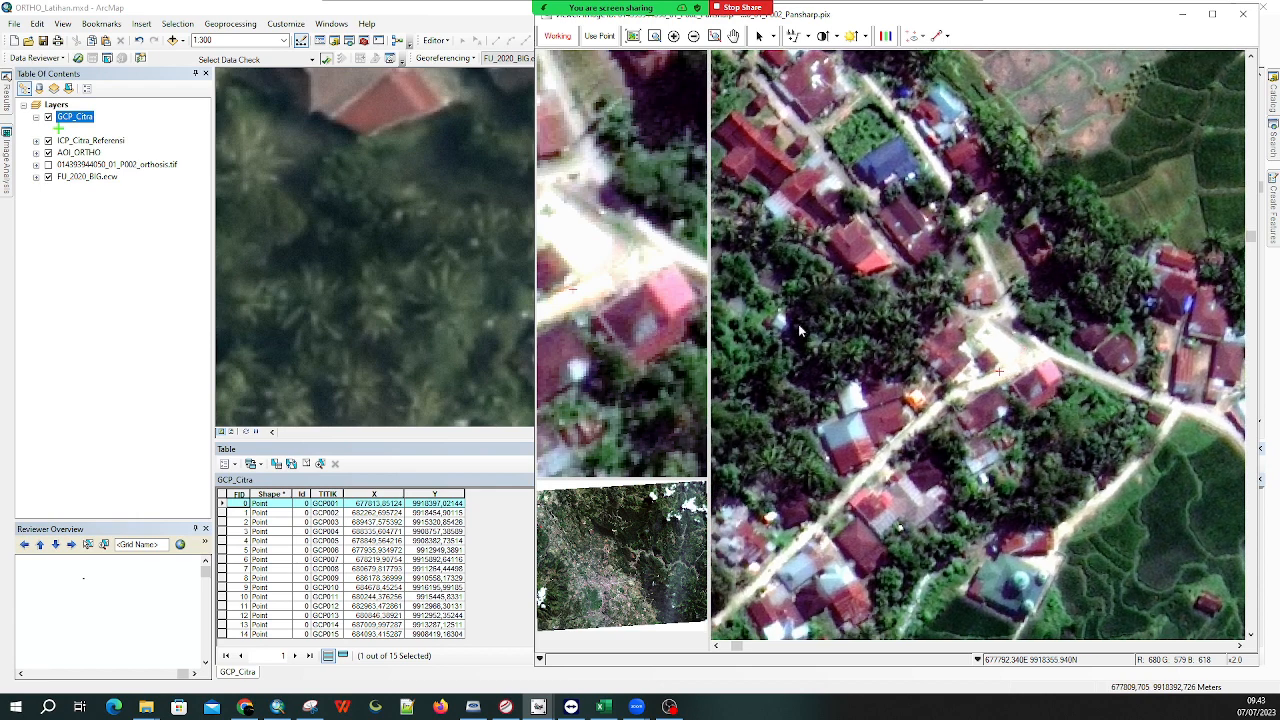
left_click(673, 36)
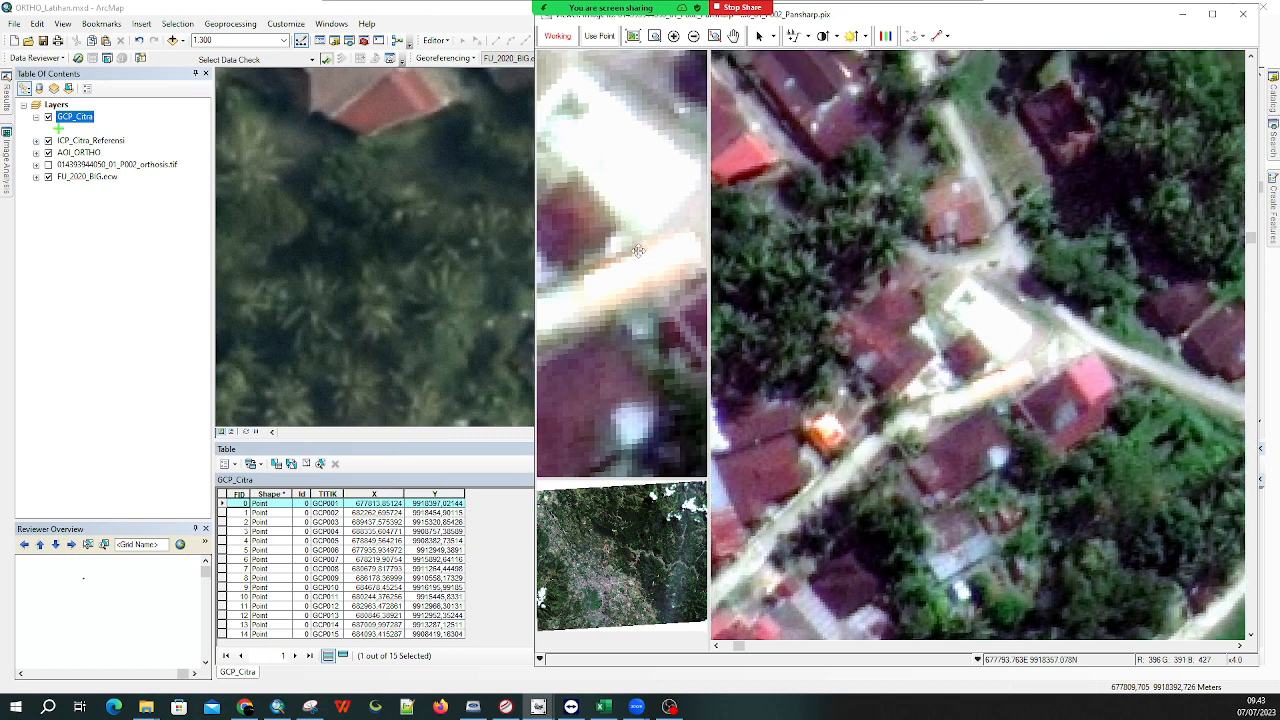
left_click_drag(710, 230, 741, 230)
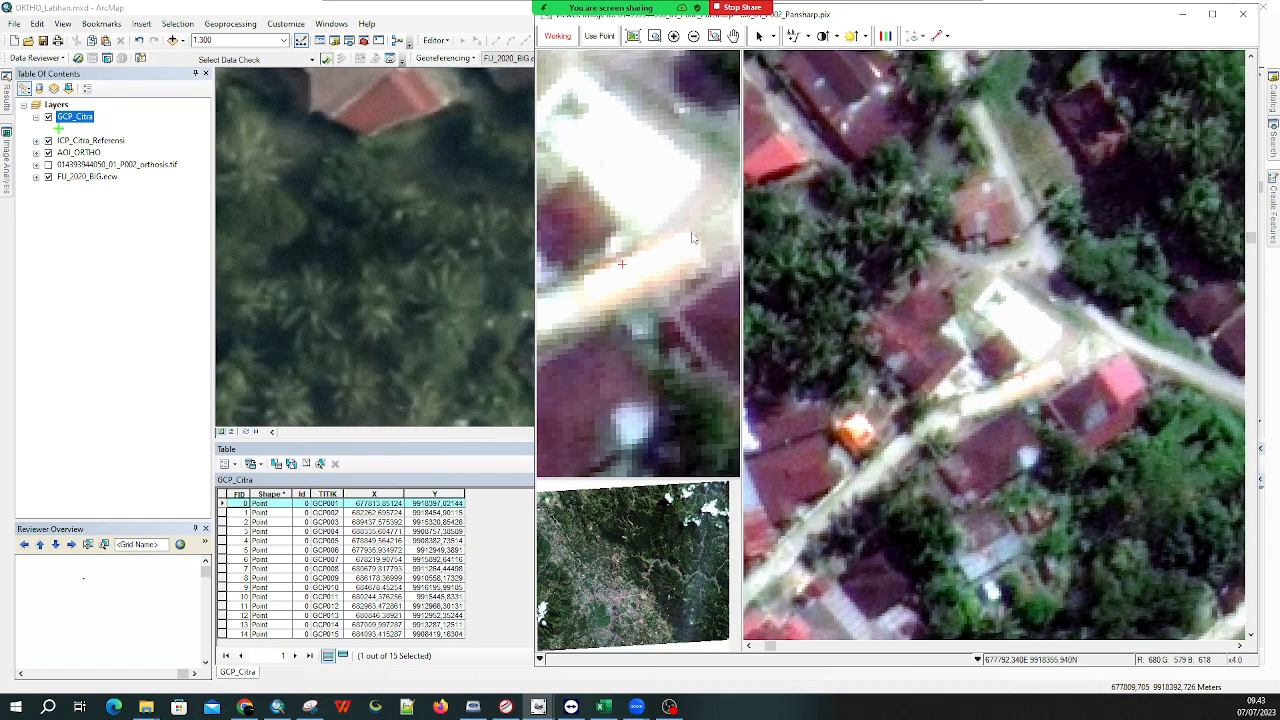
left_click(278, 707)
left_click(278, 707)
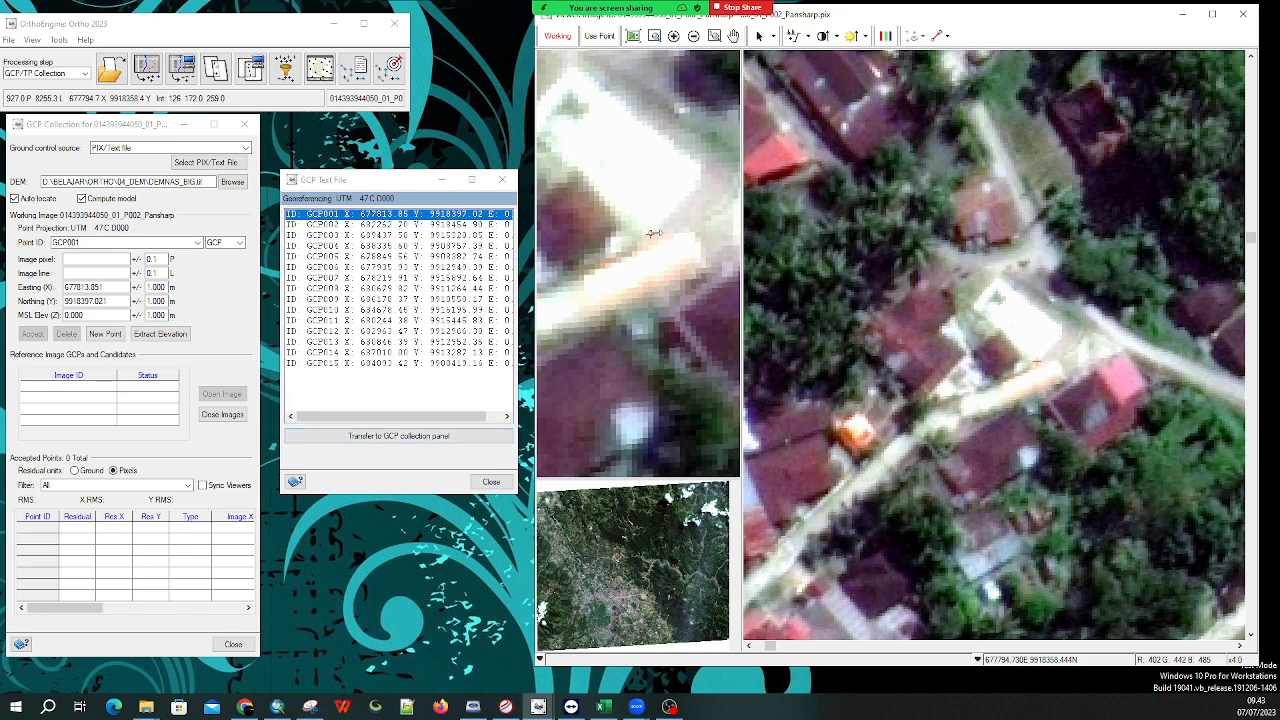
Use the marked image position for GCP001, extract its elevation from the DEM and accept the point
left_click(107, 333)
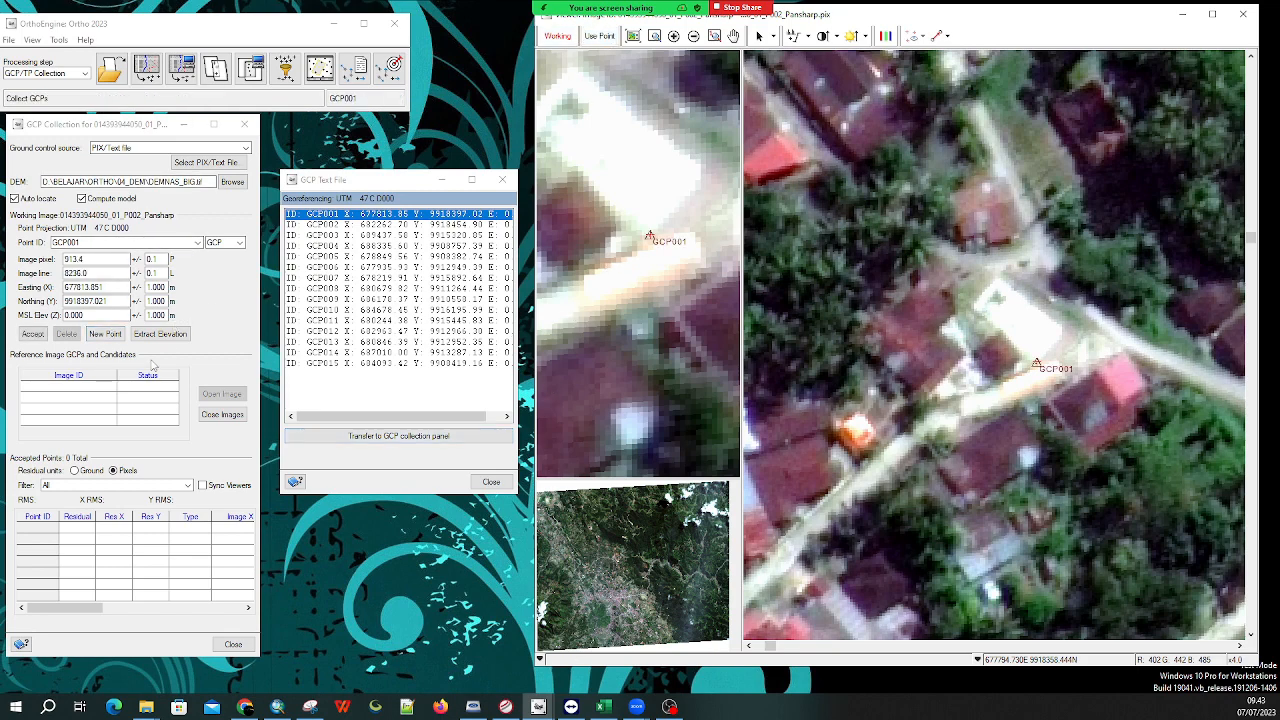
left_click(168, 334)
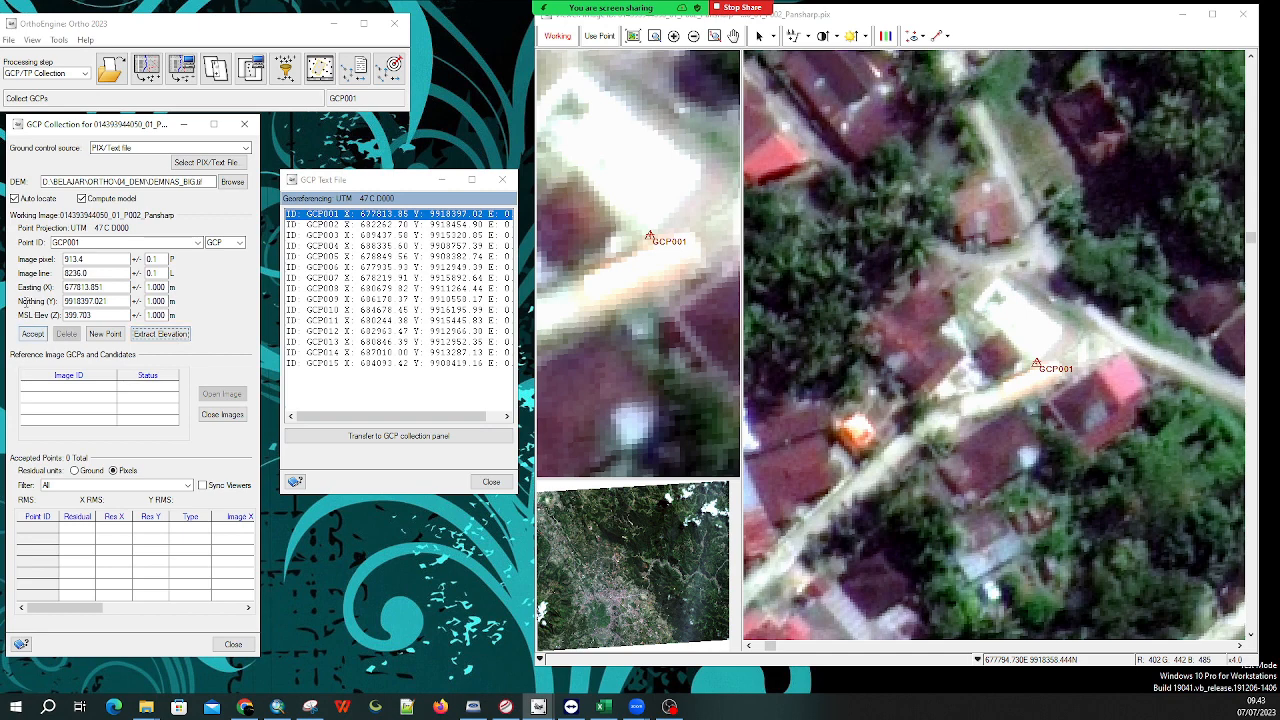
left_click(32, 334)
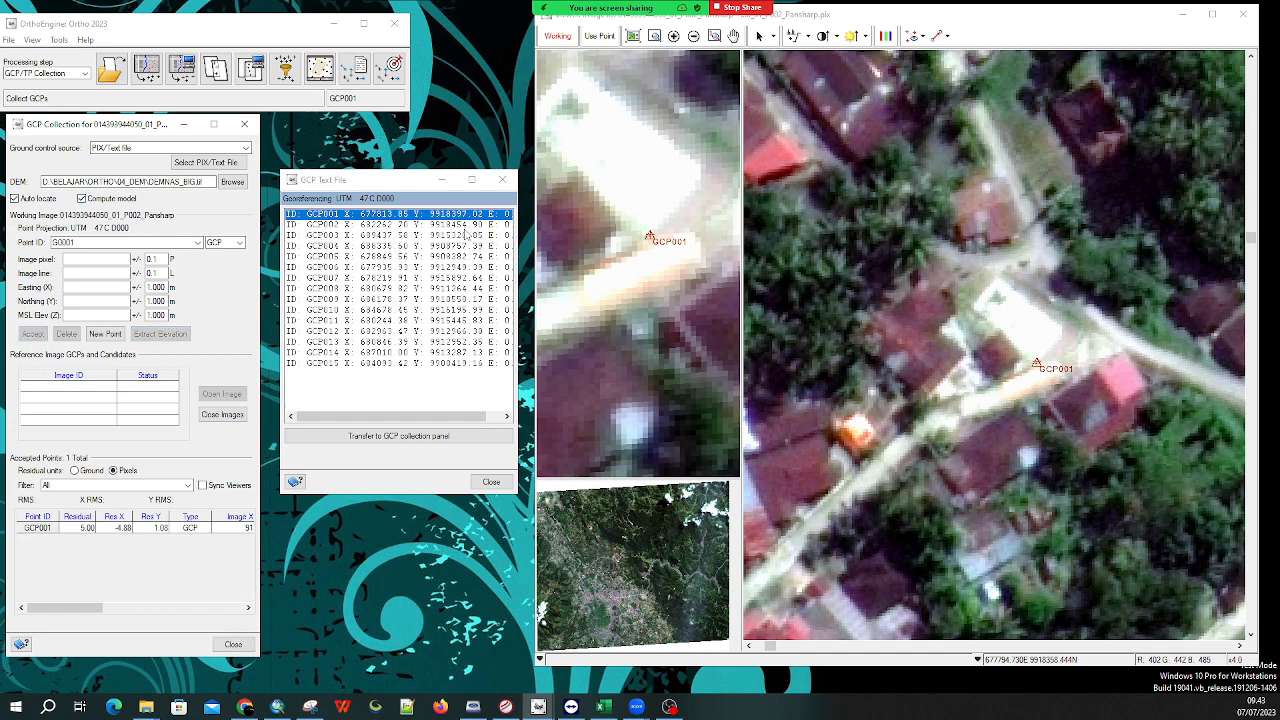
Transfer GCP002 from the text file list to the collection form and show its wider surroundings in the image viewer
left_click(467, 226)
left_click(418, 438)
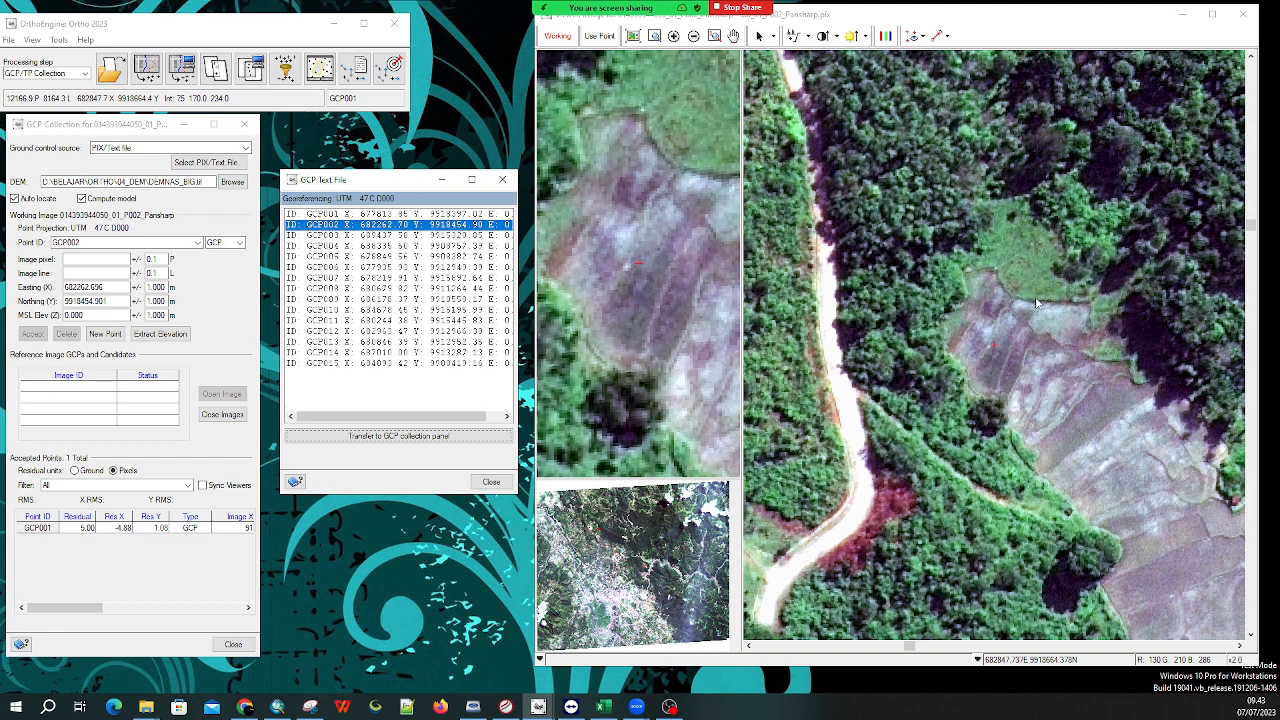
left_click_drag(343, 184, 331, 171)
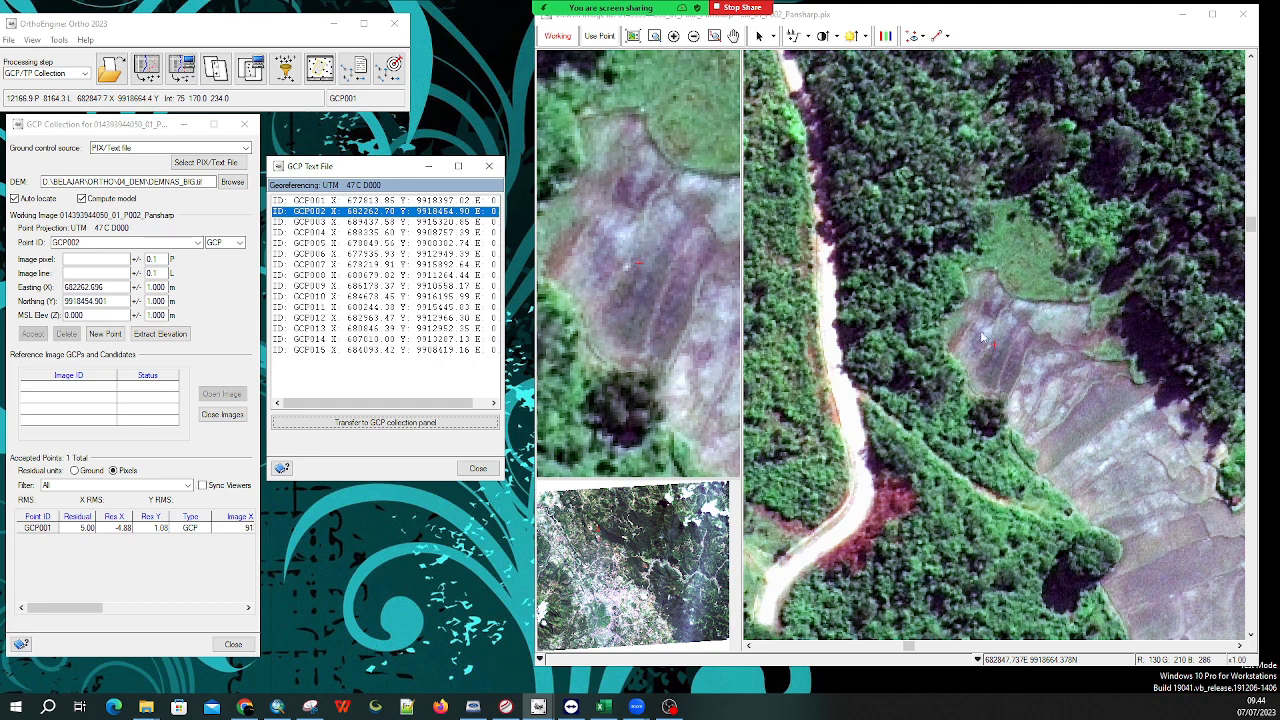
scroll(973, 342, "down", 1)
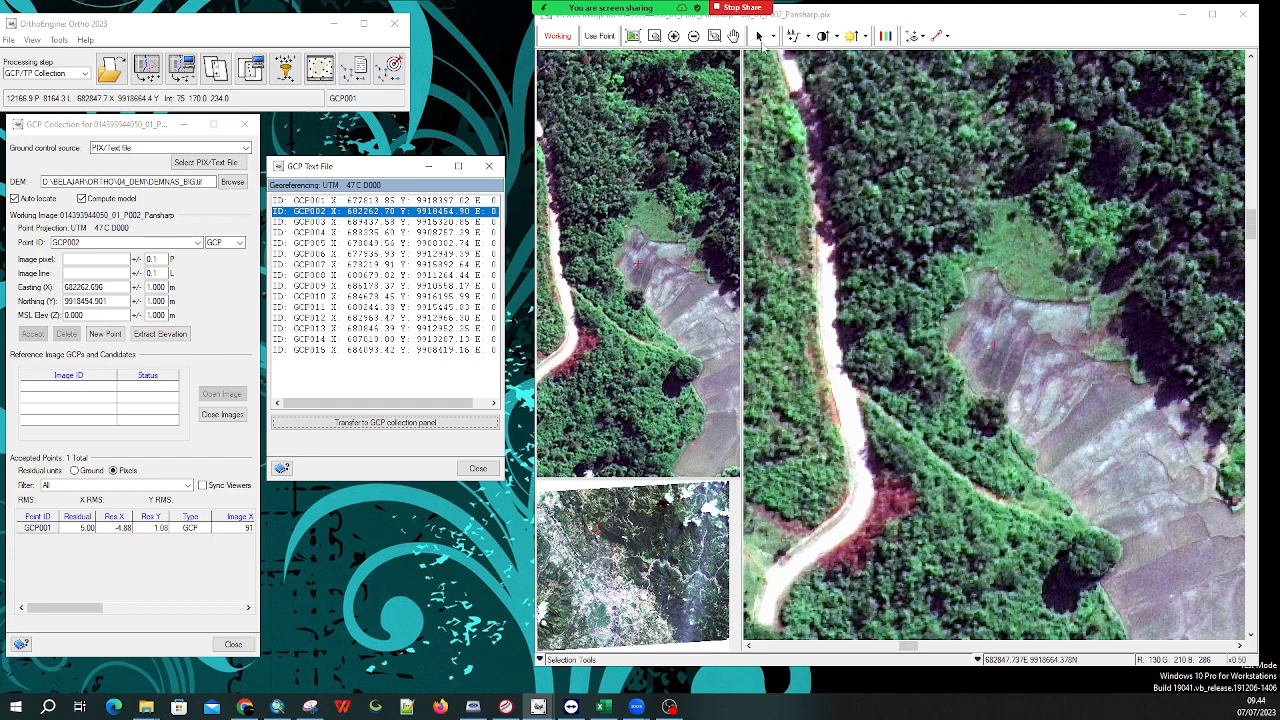
left_click(693, 36)
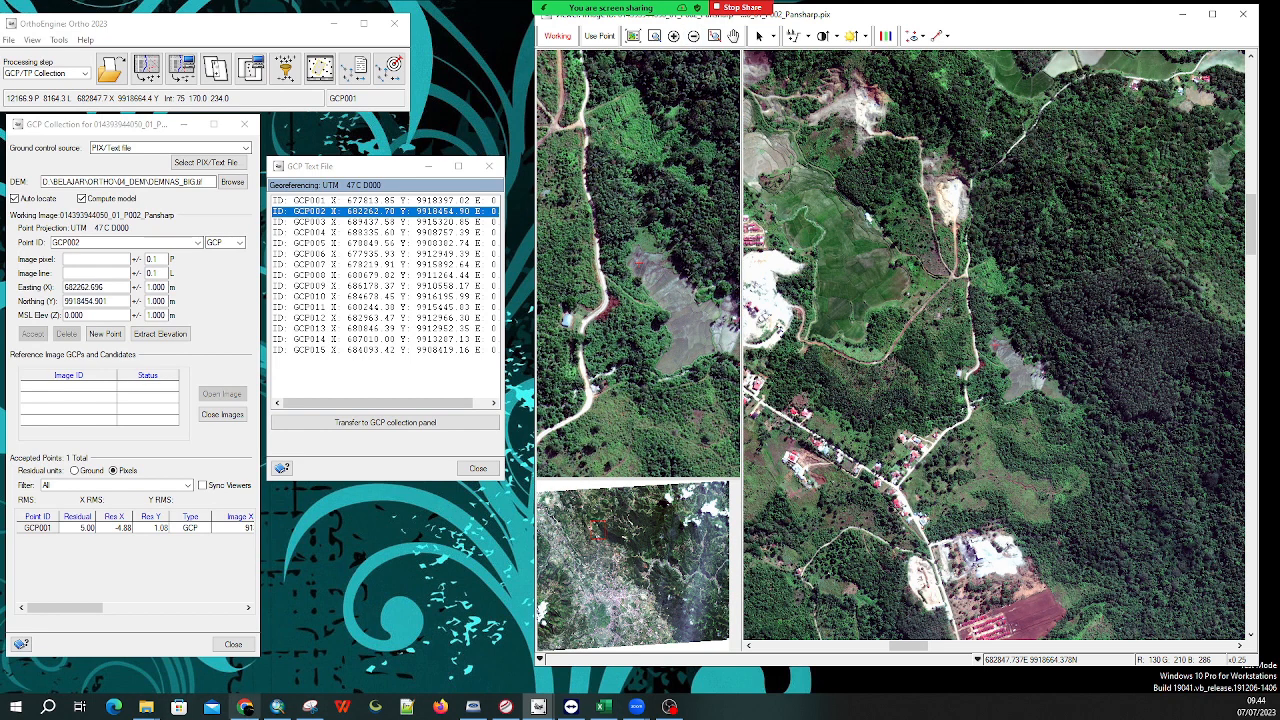
Switch to ArcMap, zoom to GCP002 from the GCP_Citra attribute table and examine its position on the reference imagery
left_click(278, 707)
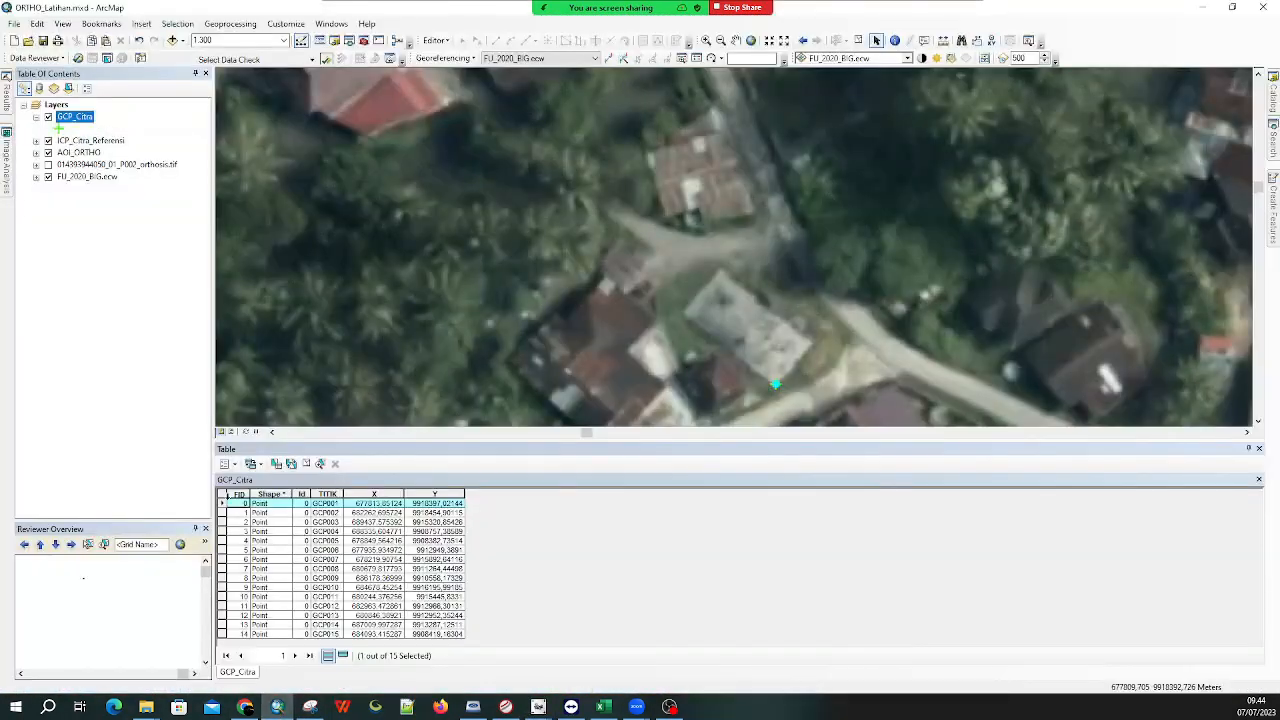
double_click(223, 512)
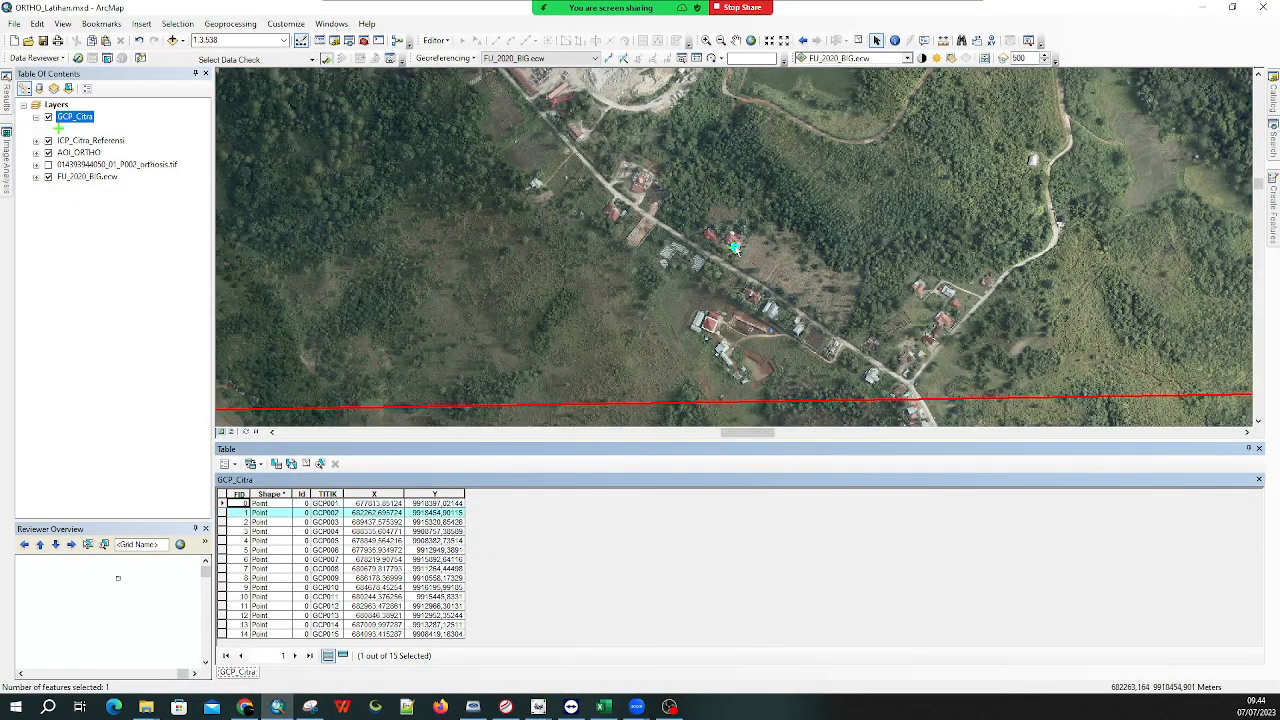
scroll(865, 261, "up", 5)
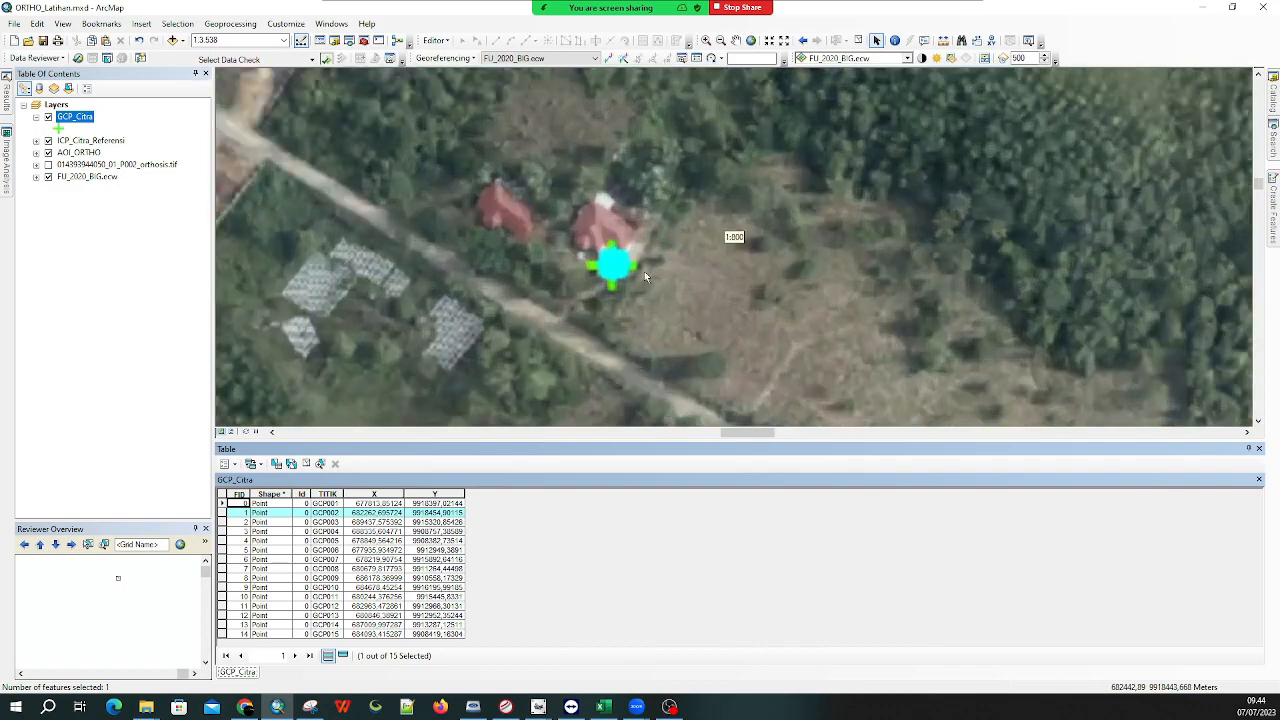
left_click(1201, 8)
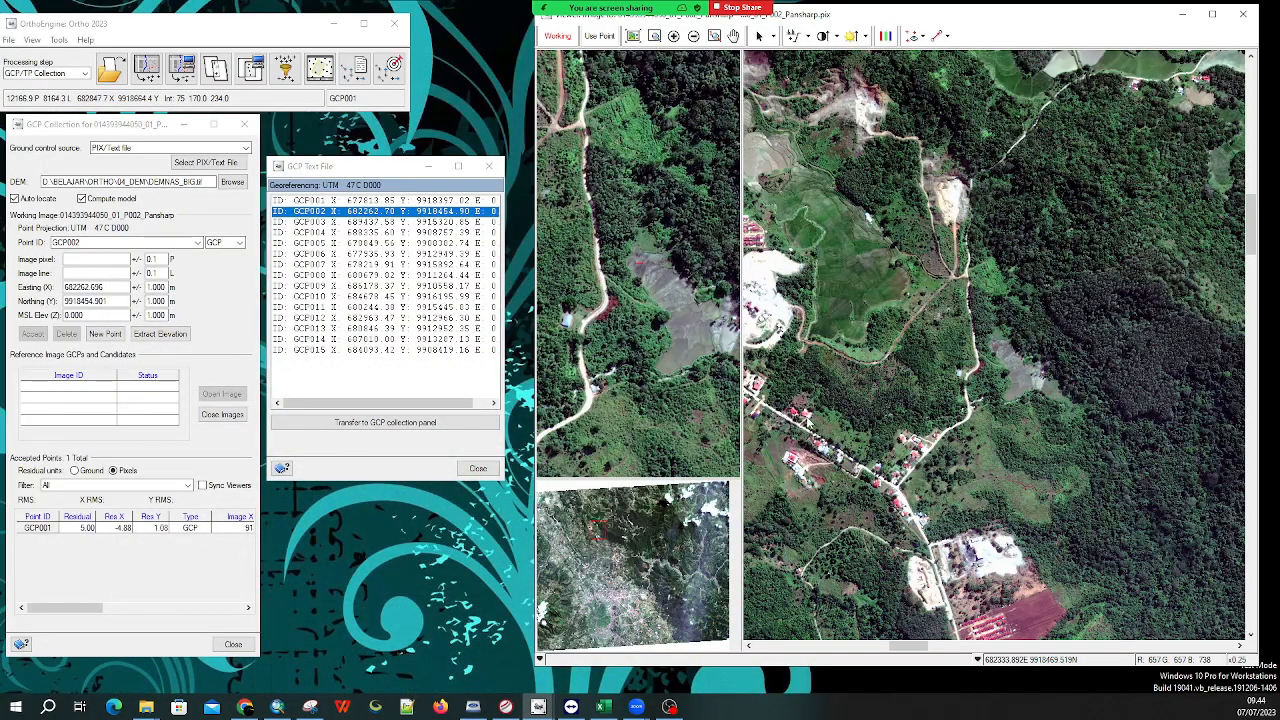
In the OrthoEngine viewer, position the cursor on GCP002 at the corner of the red-roofed house's paved yard, comparing it with the ArcMap reference
left_click(768, 415)
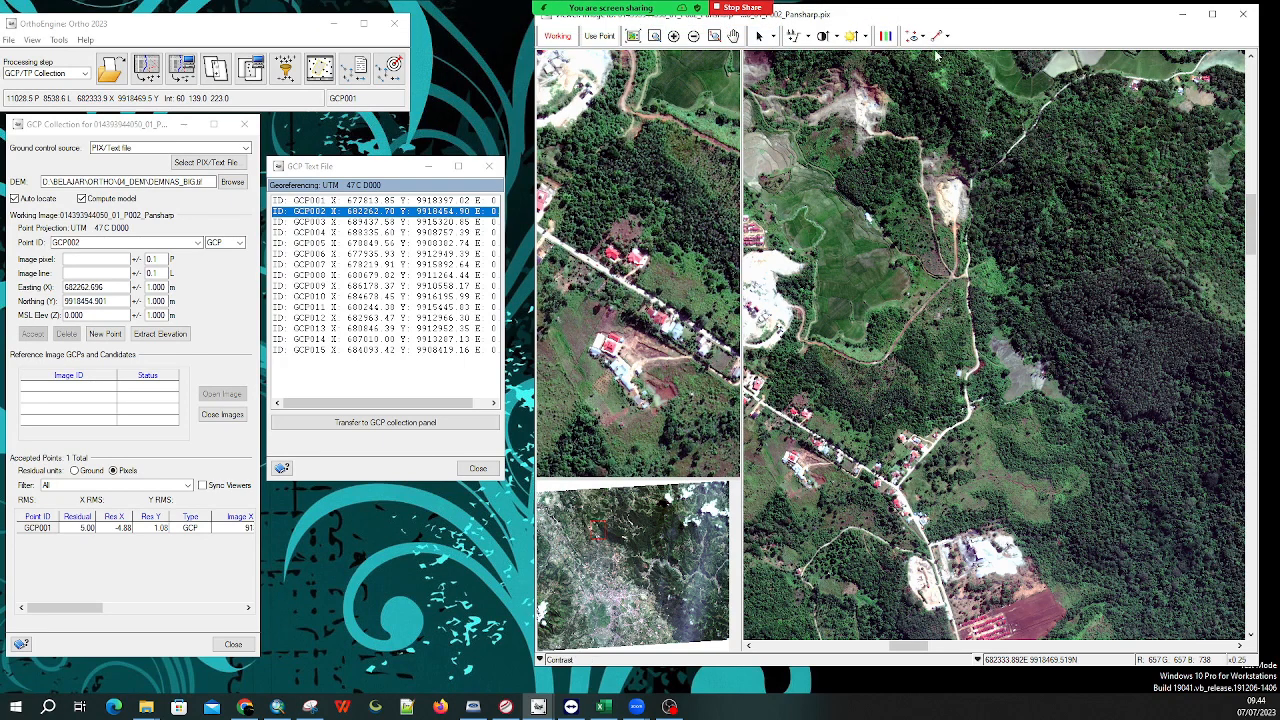
left_click_drag(1092, 19, 1091, 40)
left_click(652, 57)
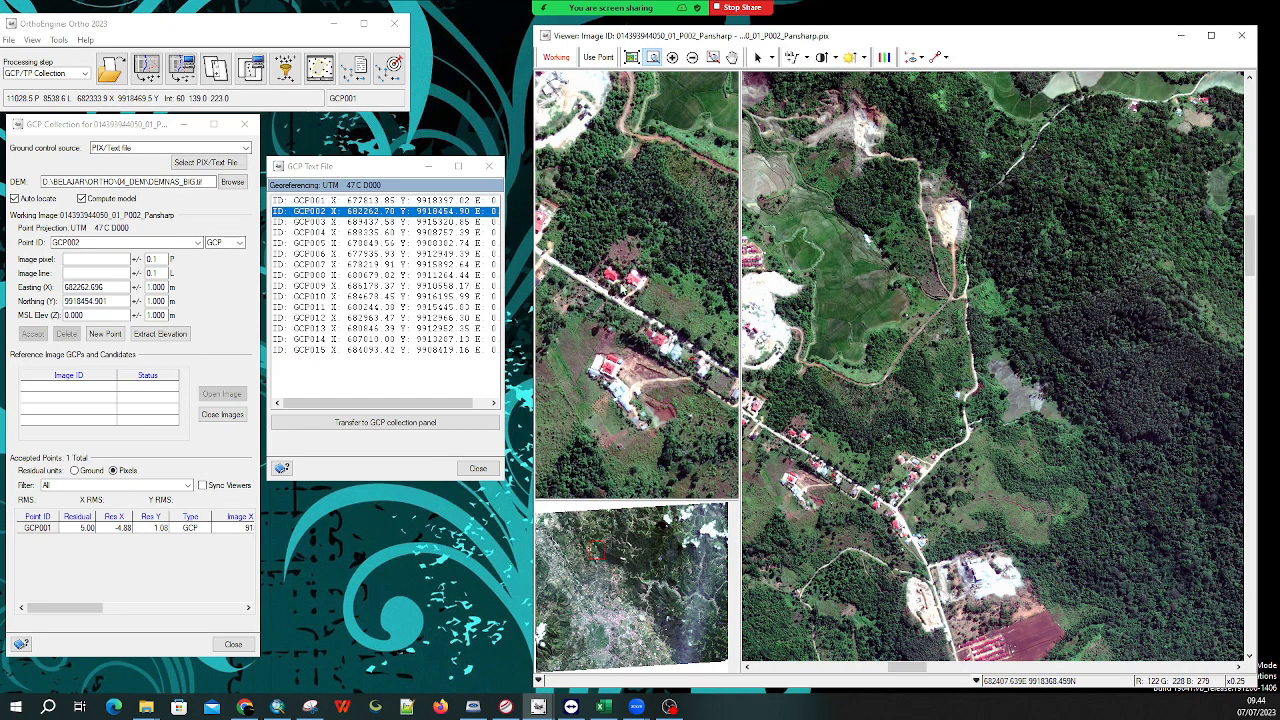
left_click(672, 57)
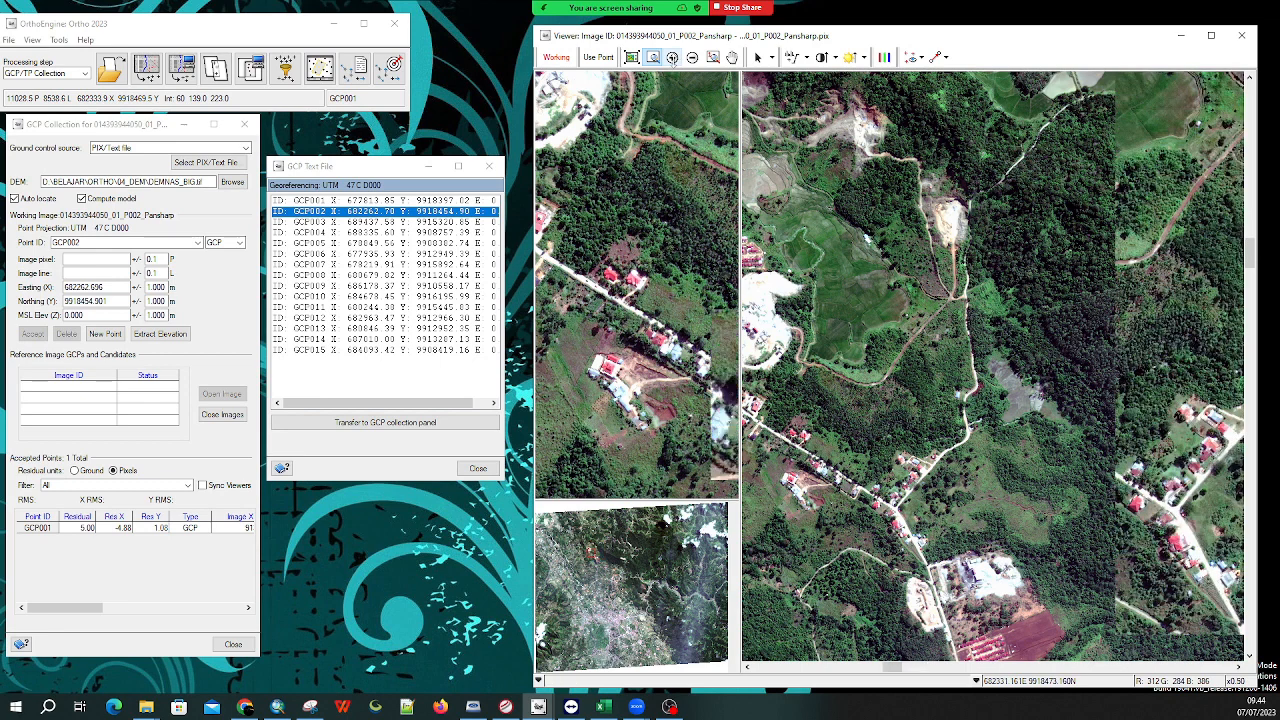
left_click(672, 57)
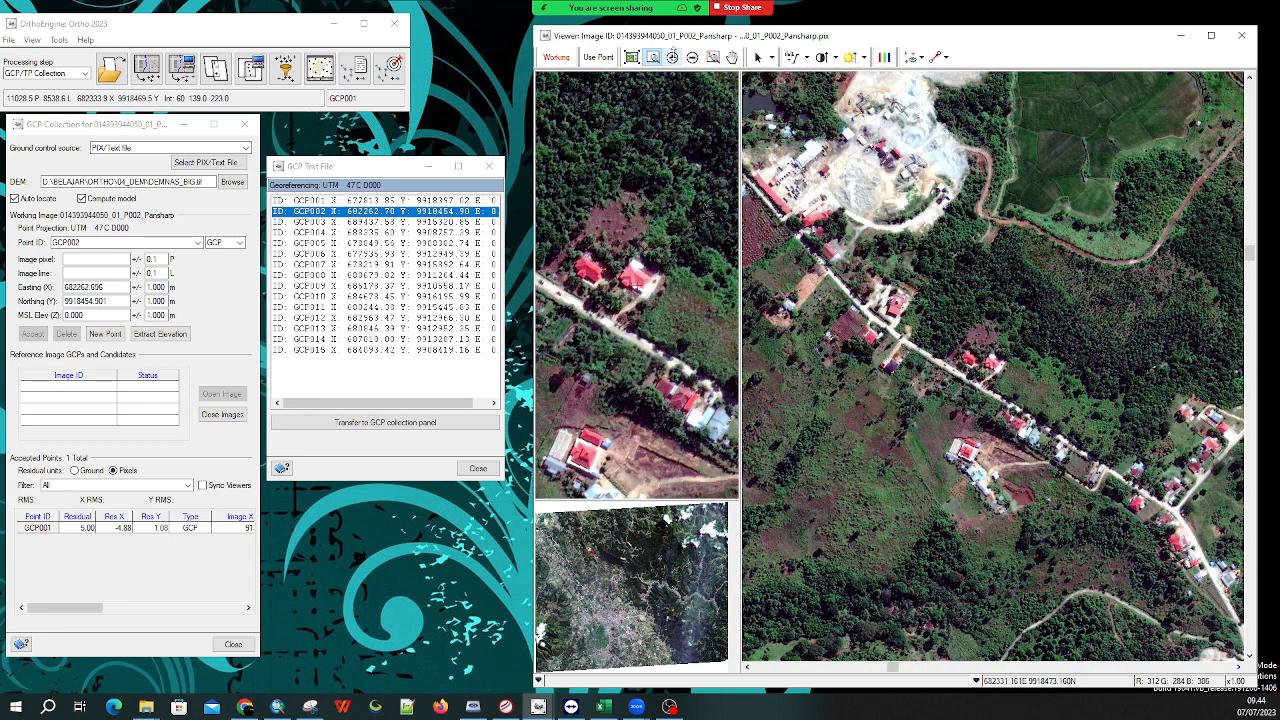
left_click(672, 57)
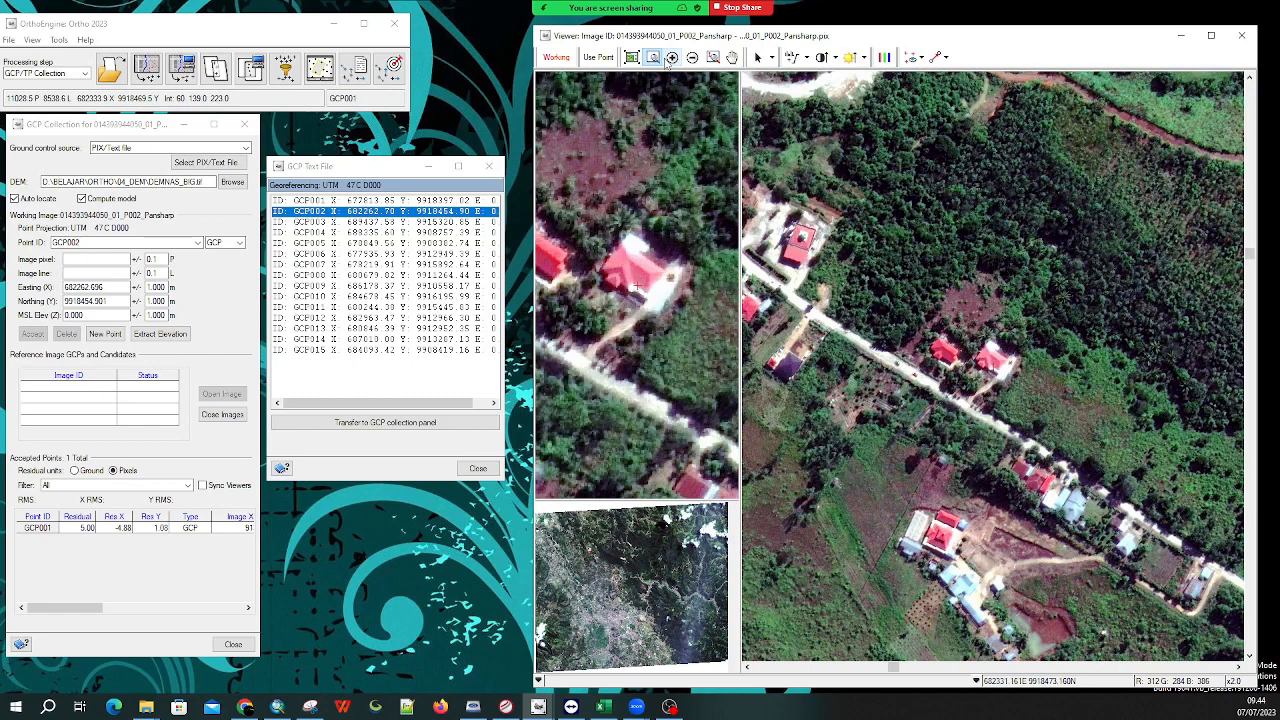
left_click(671, 58)
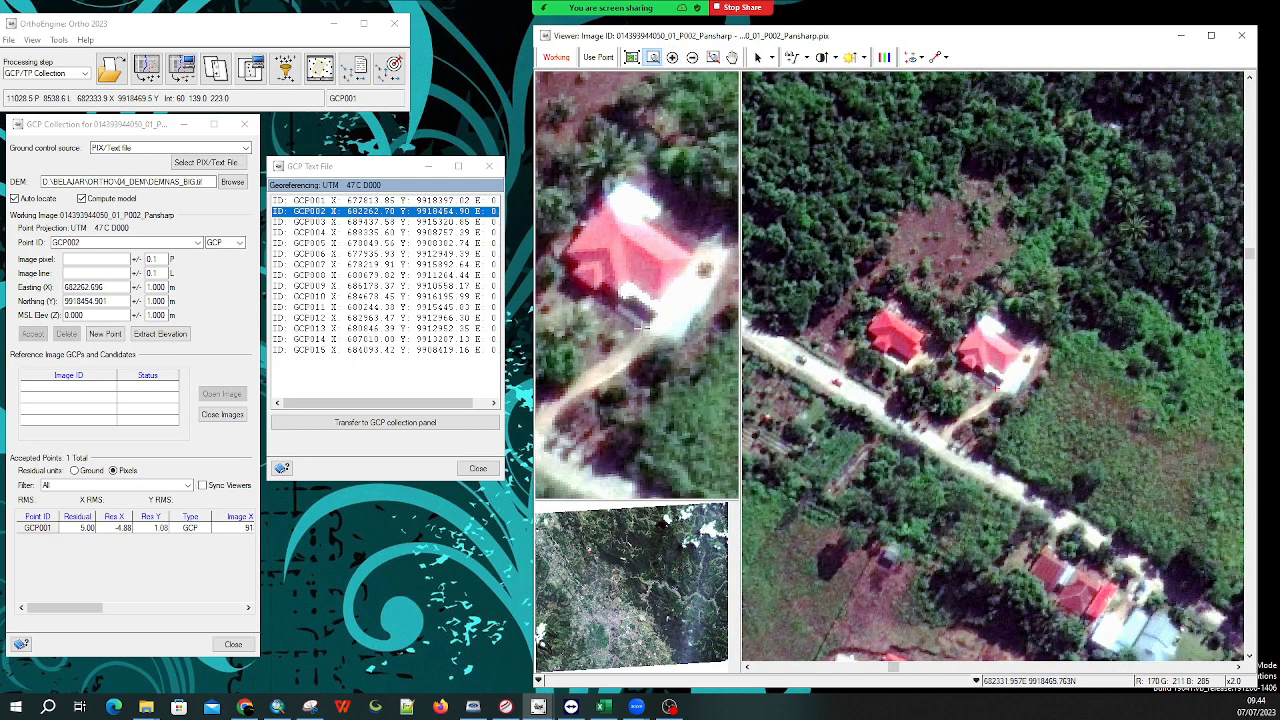
left_click(278, 707)
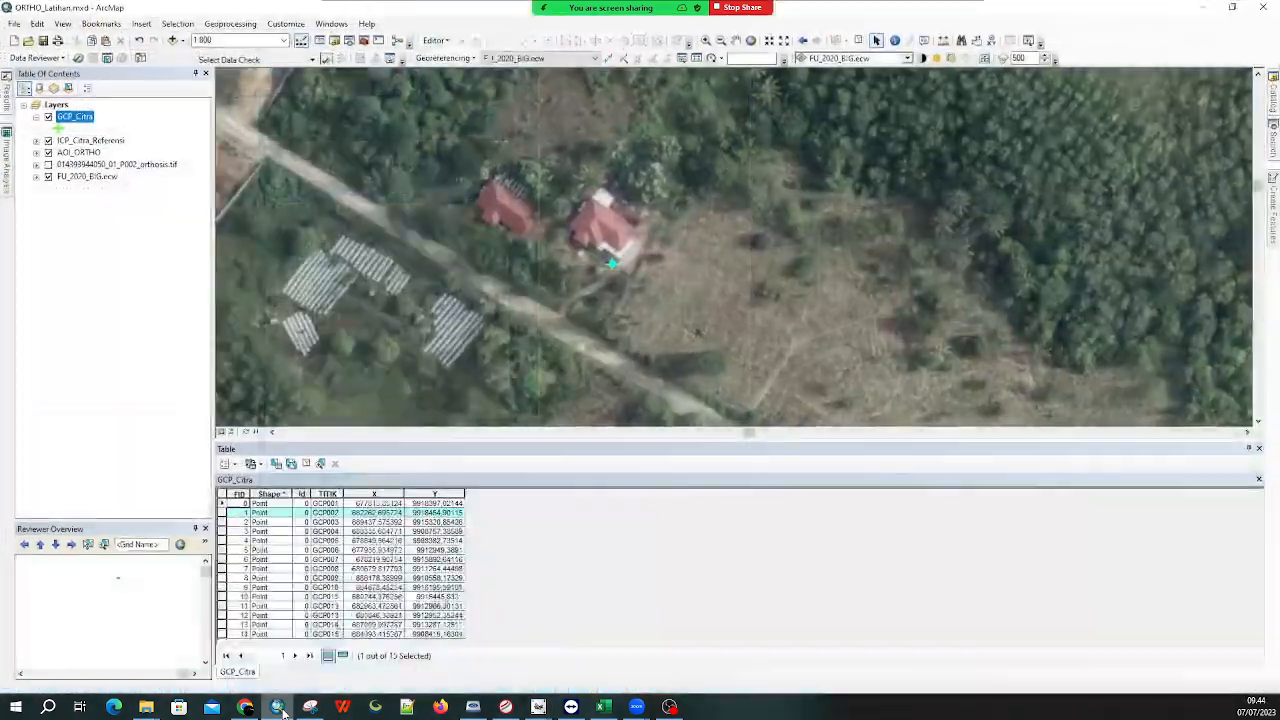
left_click(281, 709)
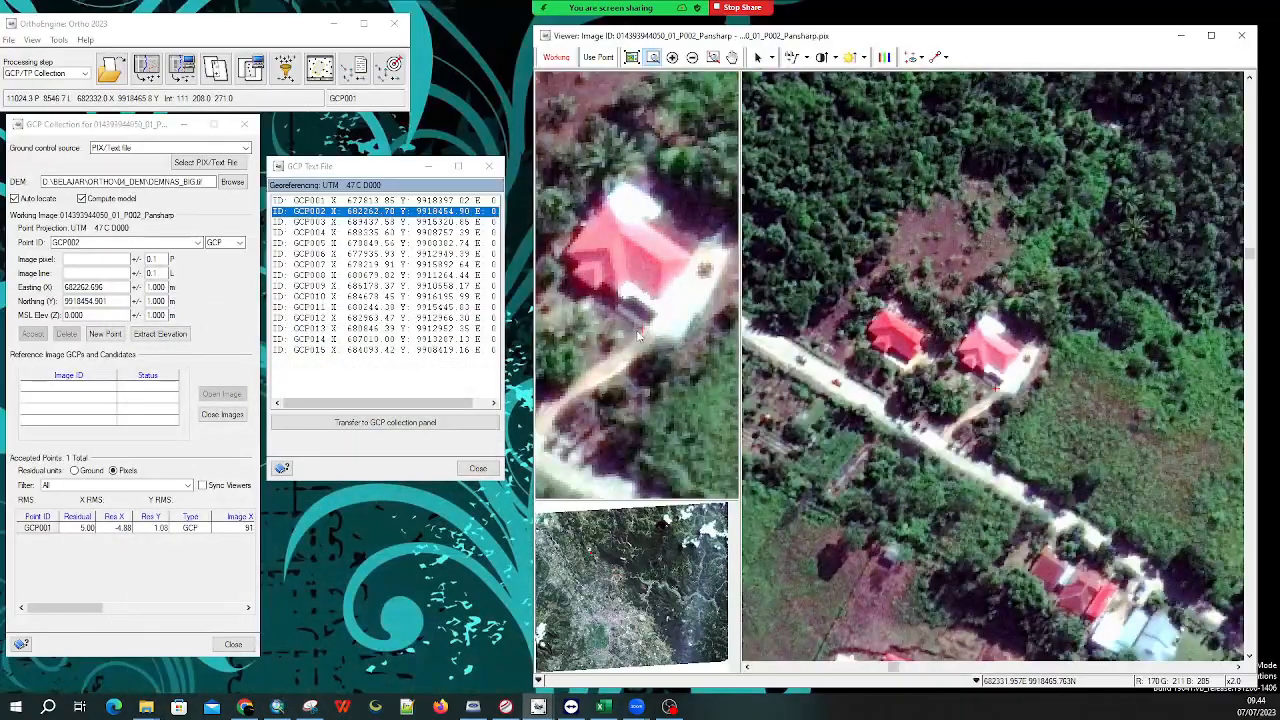
Use the marked image position for GCP002, extract its elevation from the DEM and accept the point
left_click(598, 57)
left_click(160, 334)
left_click(32, 334)
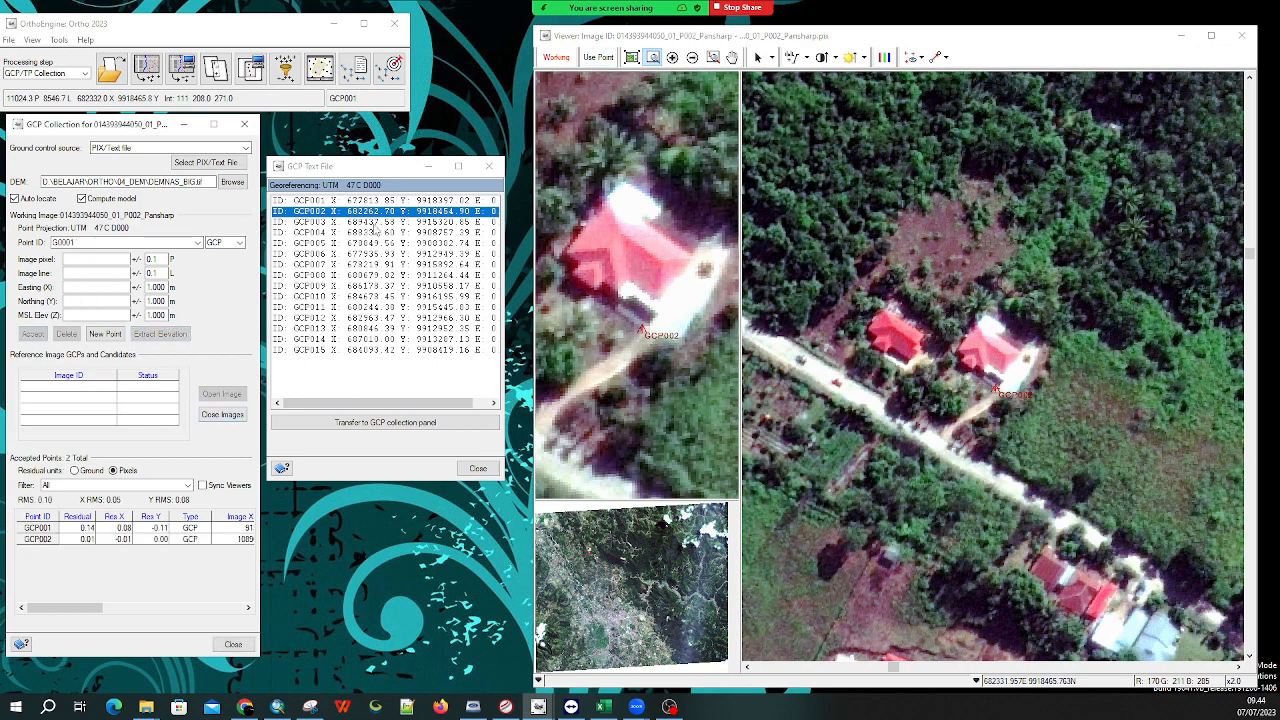
Transfer GCP003 from the text file list to the collection form and examine its position on the ArcMap reference imagery
left_click(376, 223)
left_click(384, 422)
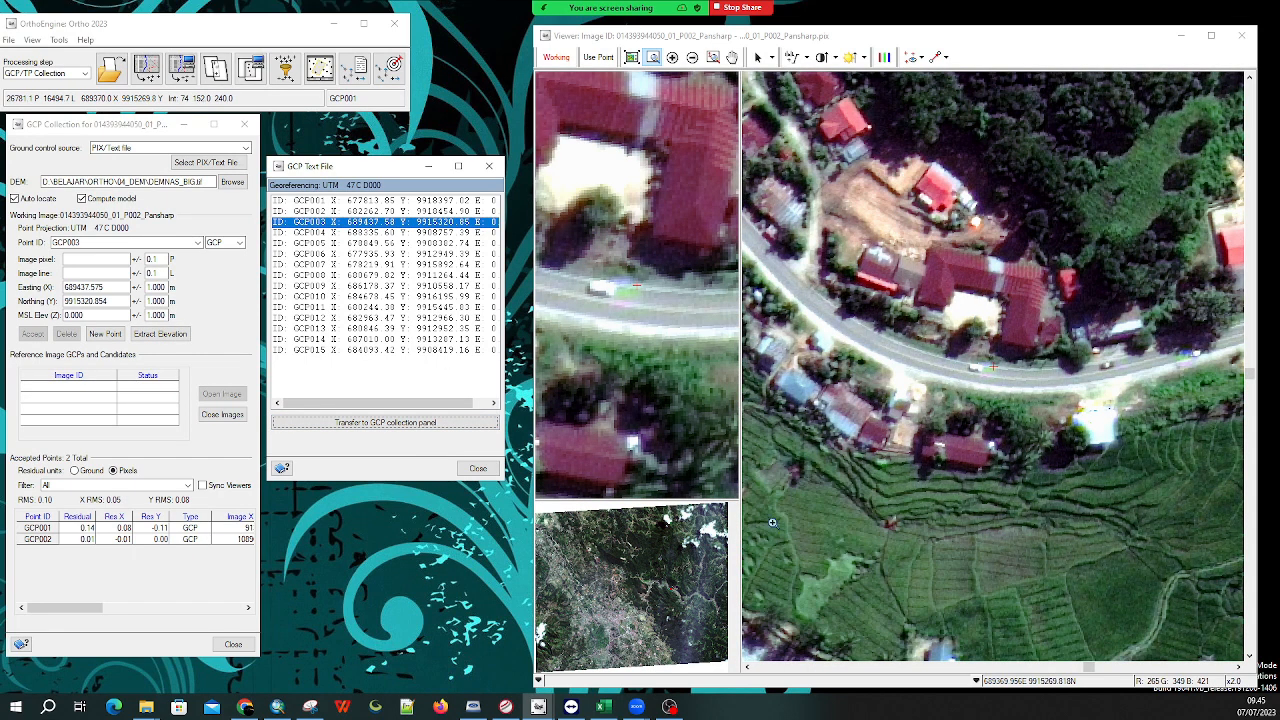
left_click(277, 706)
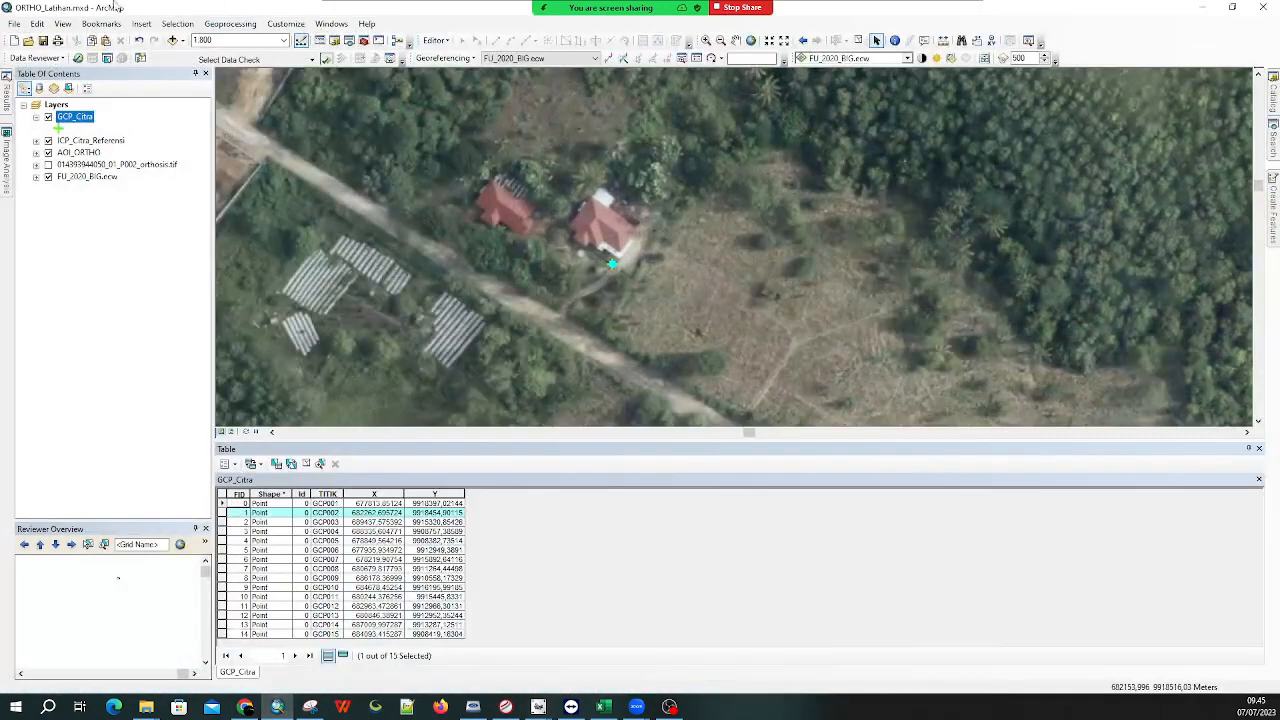
double_click(223, 522)
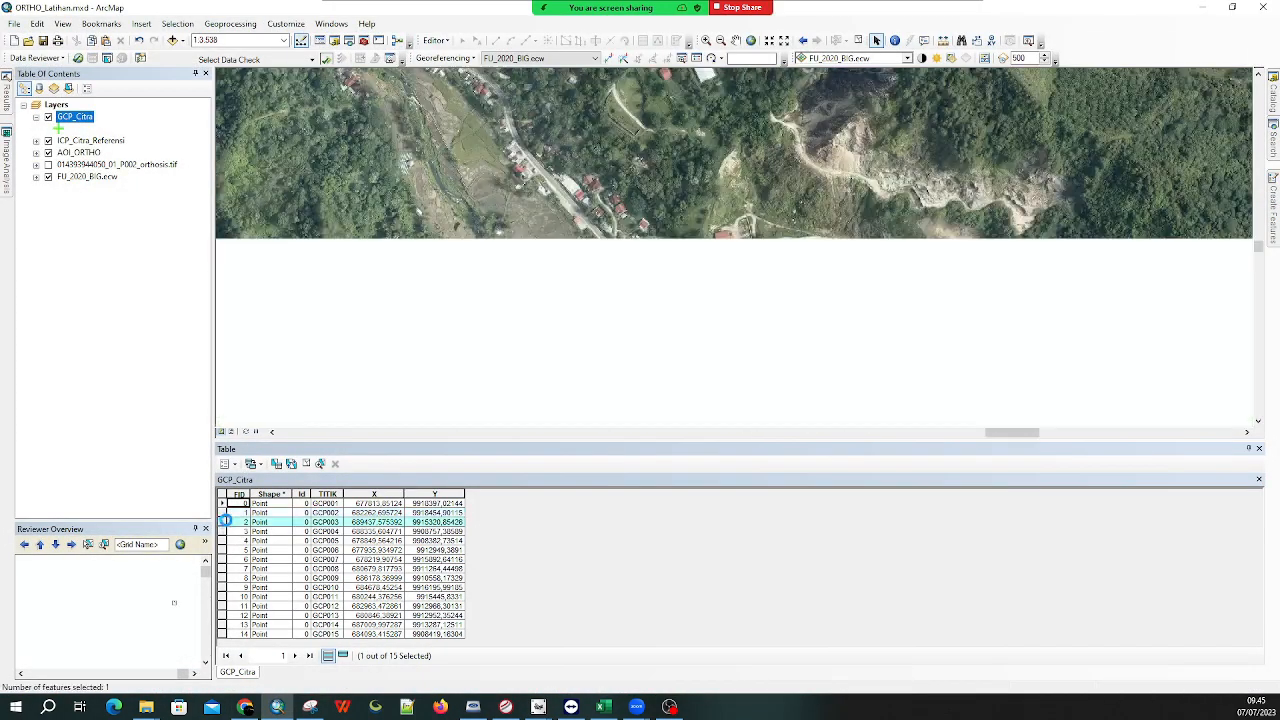
scroll(740, 248, "down", 6)
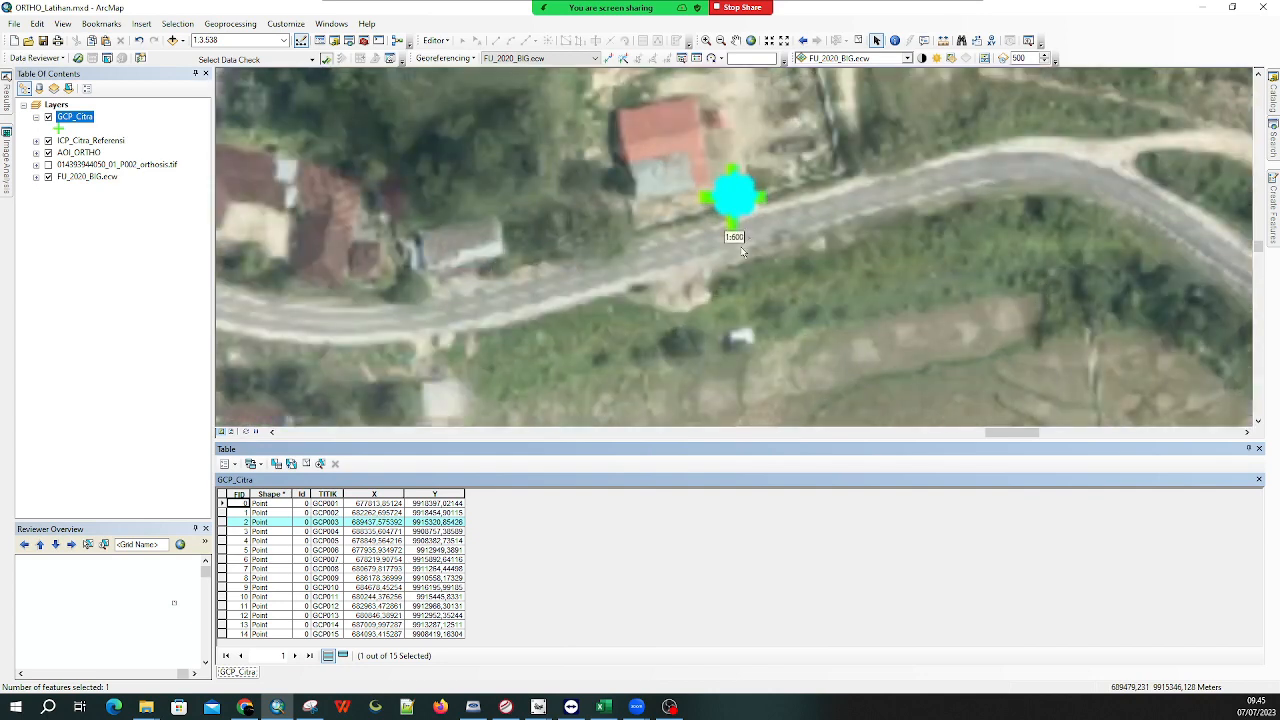
left_click(1205, 8)
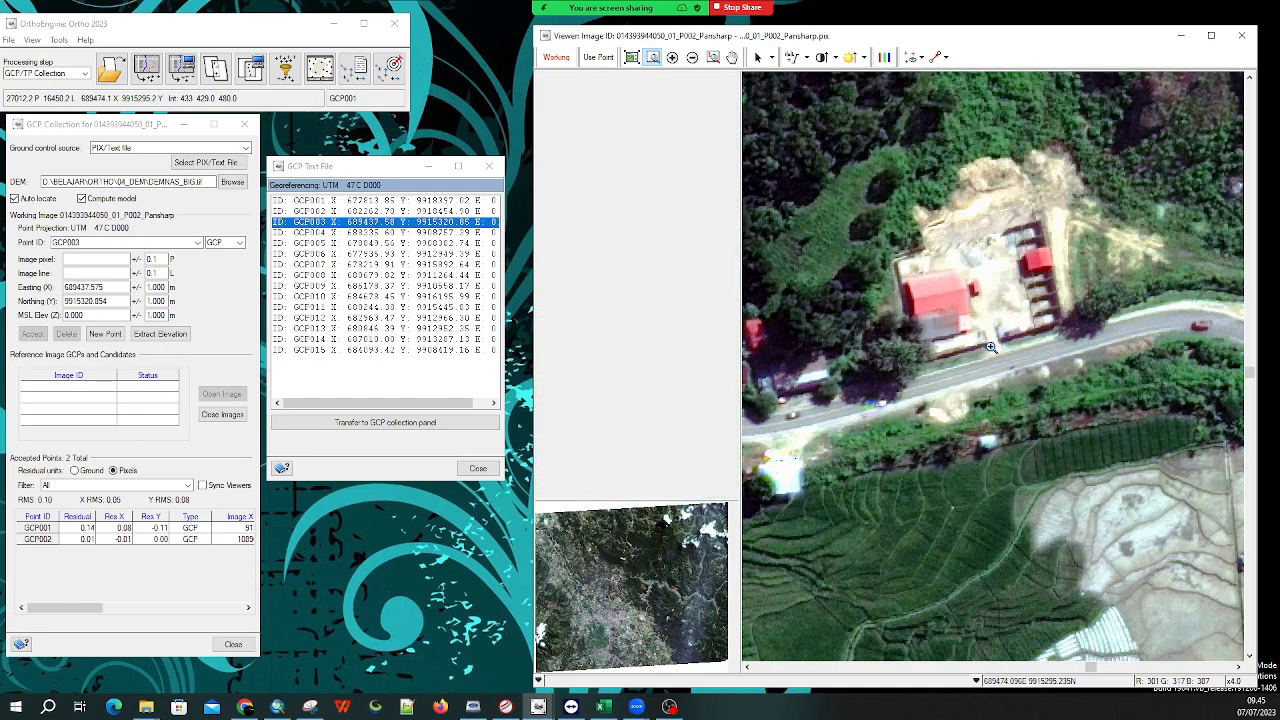
Position the cursor on GCP003 at the roadside entrance corner of the red-roofed compound in the OrthoEngine viewer, checking it against ArcMap
left_click(276, 707)
left_click(276, 707)
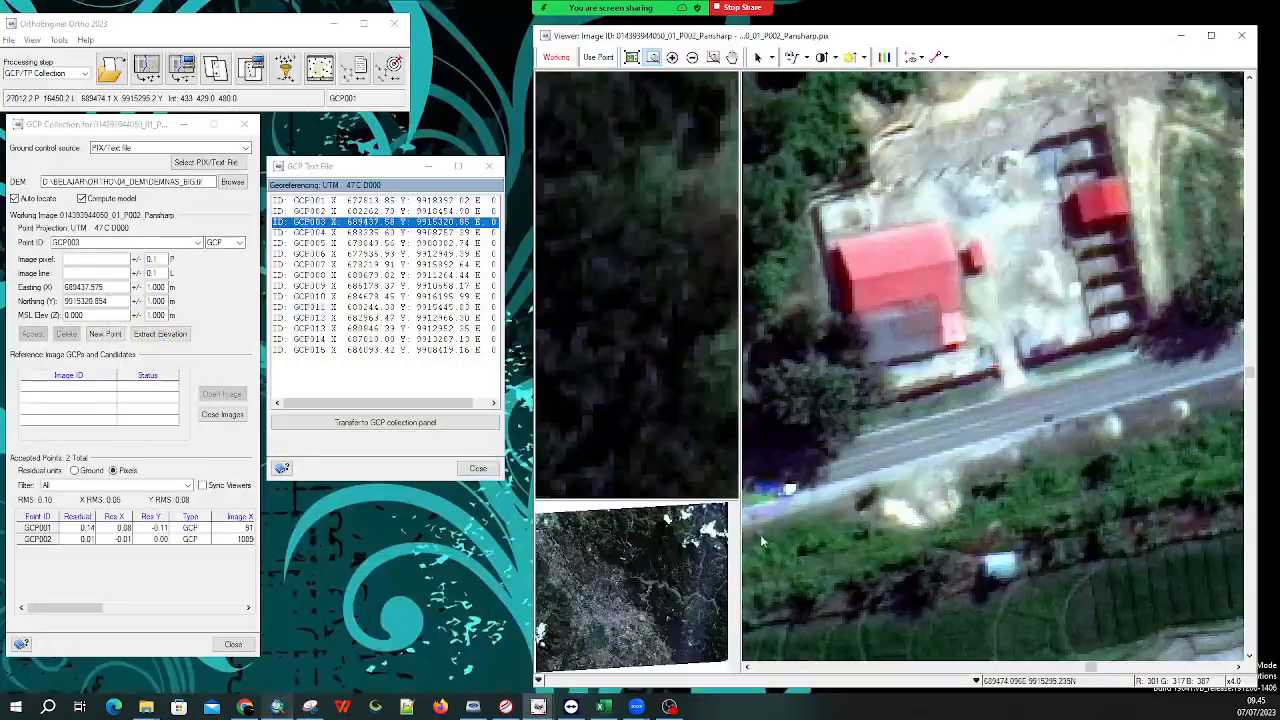
left_click(1001, 364)
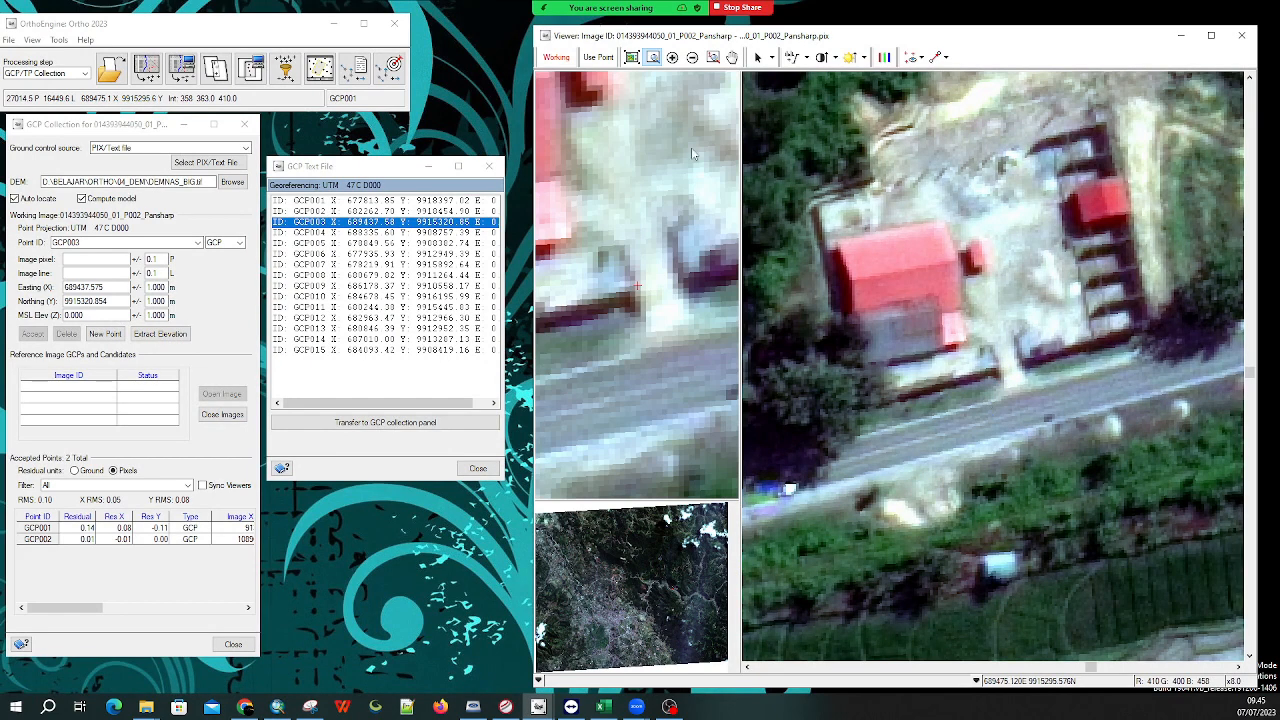
left_click(639, 290)
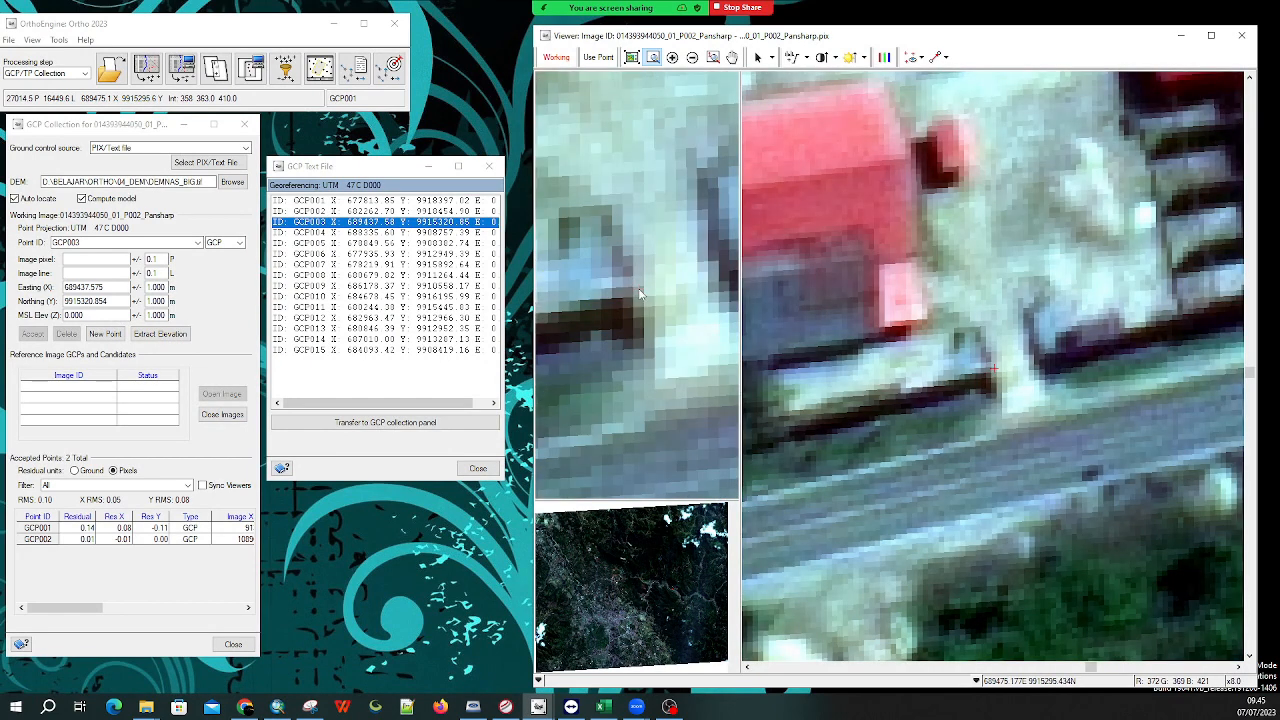
left_click(692, 57)
left_click(692, 57)
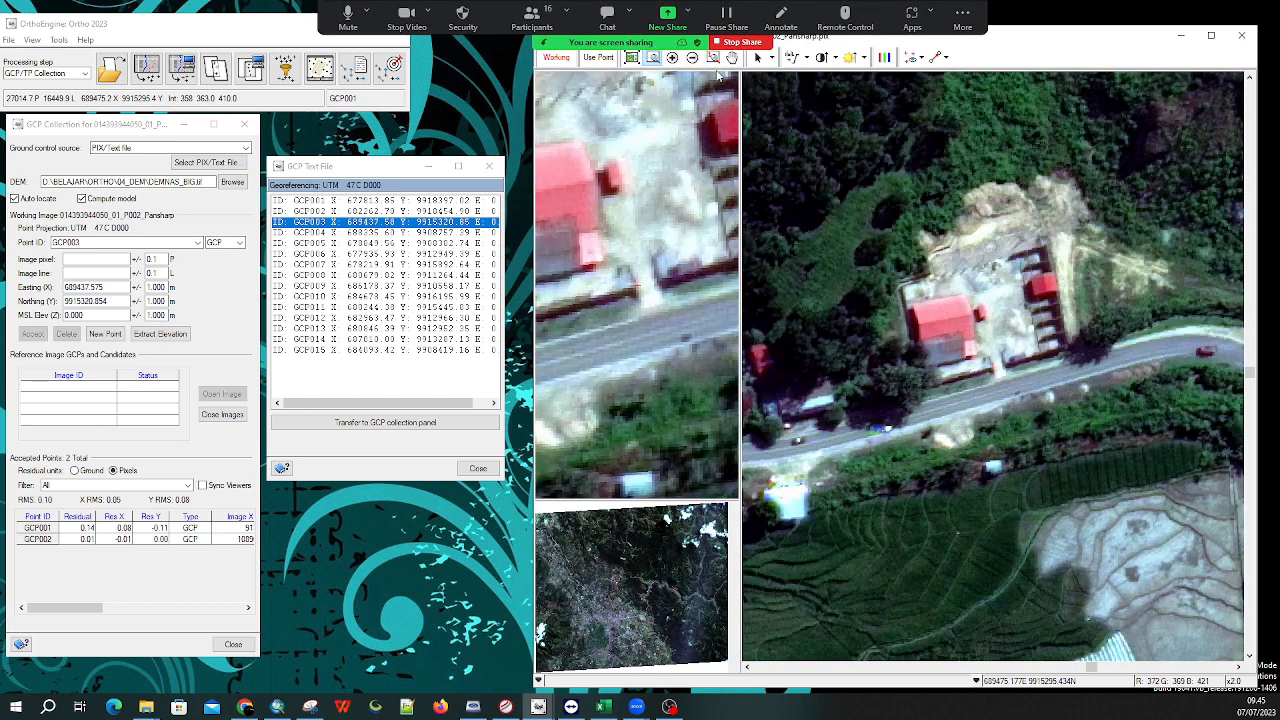
Use the marked image position for GCP003 and accept the point
left_click(758, 58)
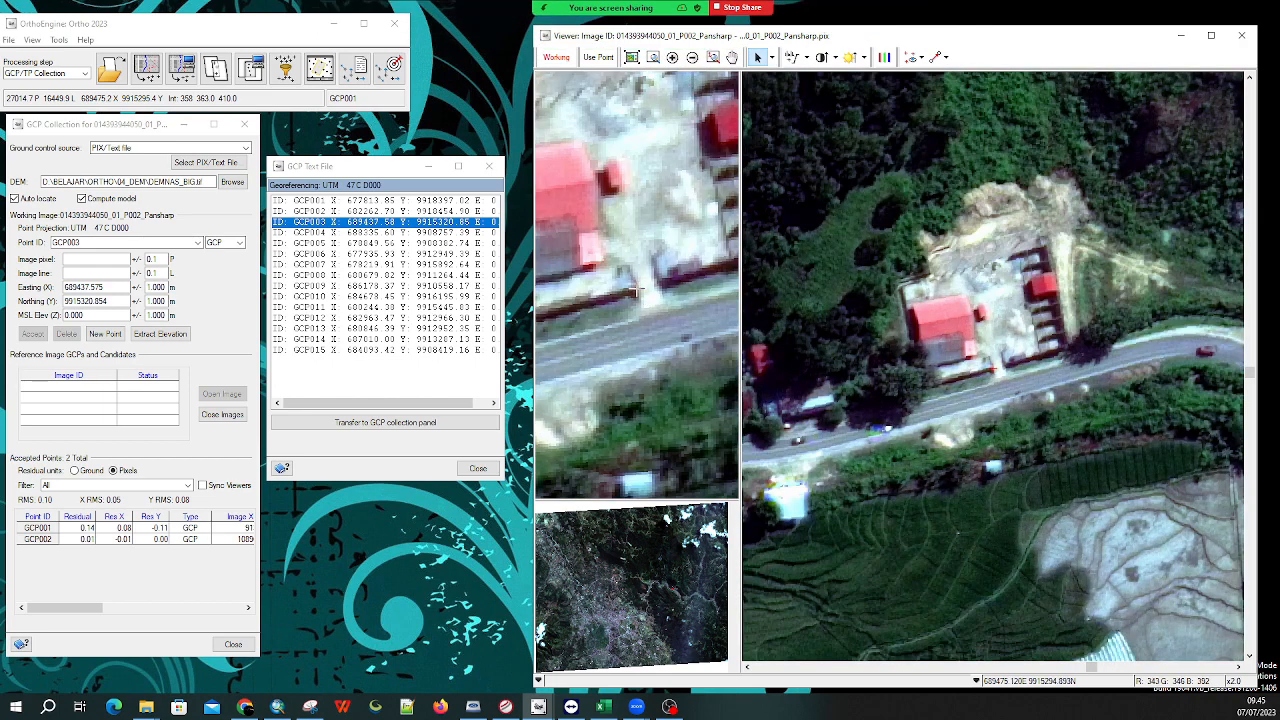
left_click(598, 57)
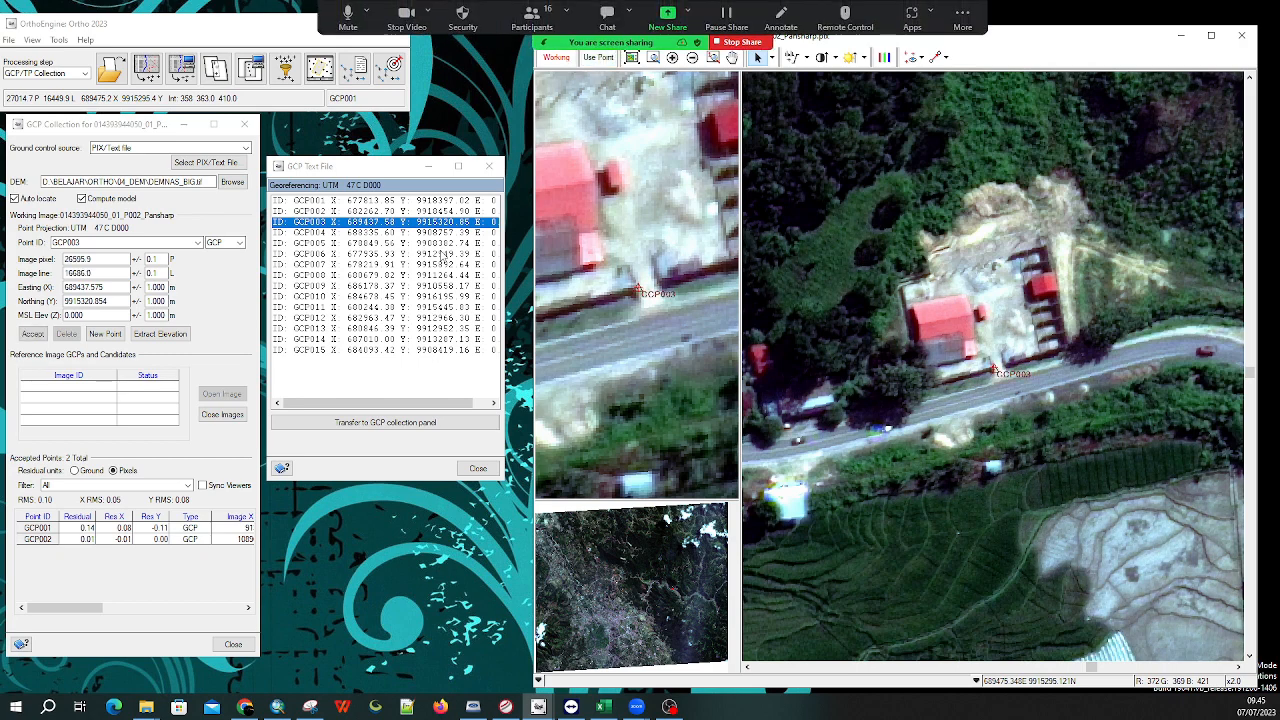
left_click(33, 334)
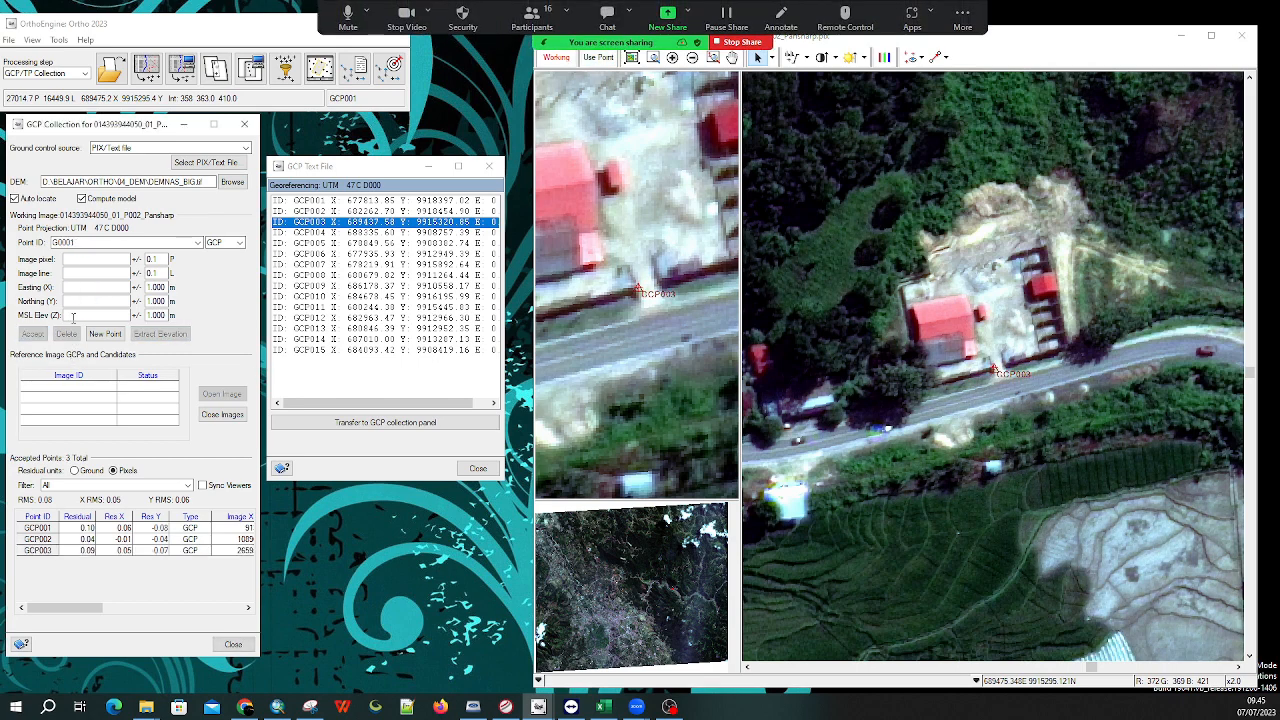
Transfer GCP004 from the text file list to the collection form and inspect its surroundings in the image viewer, switching to ArcMap for reference
left_click(330, 232)
left_click(352, 423)
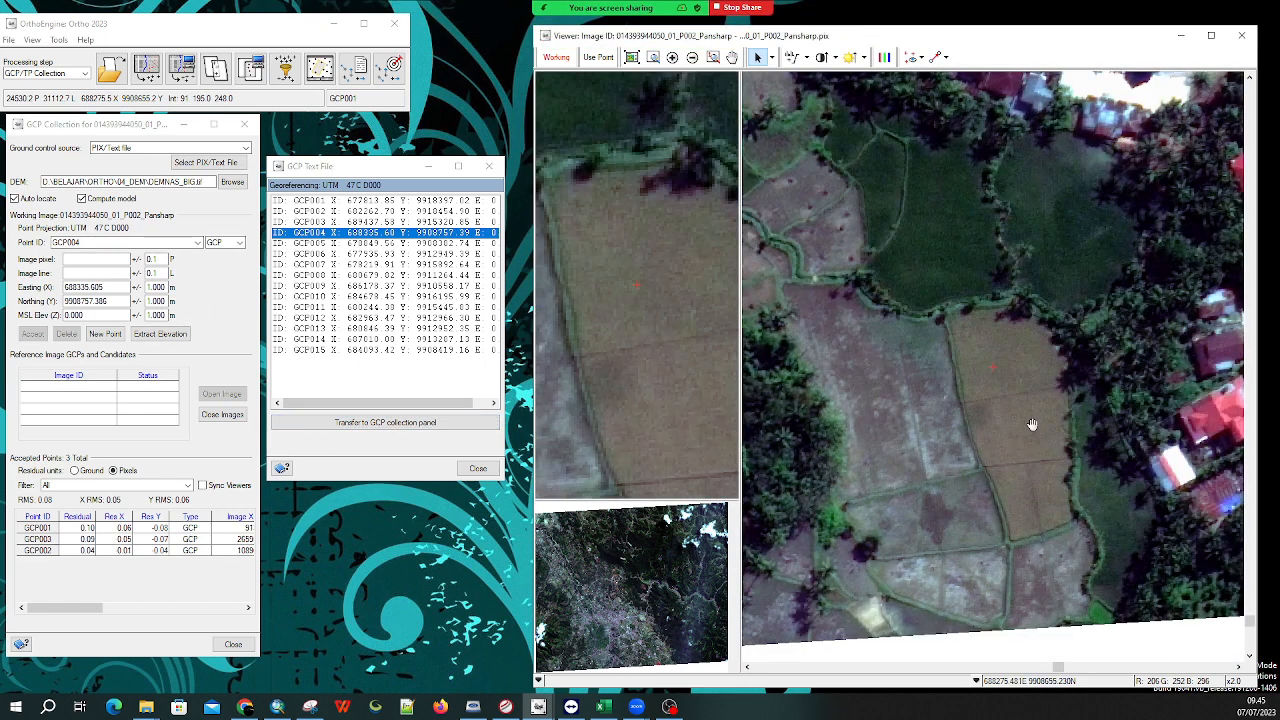
left_click_drag(1013, 427, 793, 367)
left_click_drag(1100, 296, 895, 395)
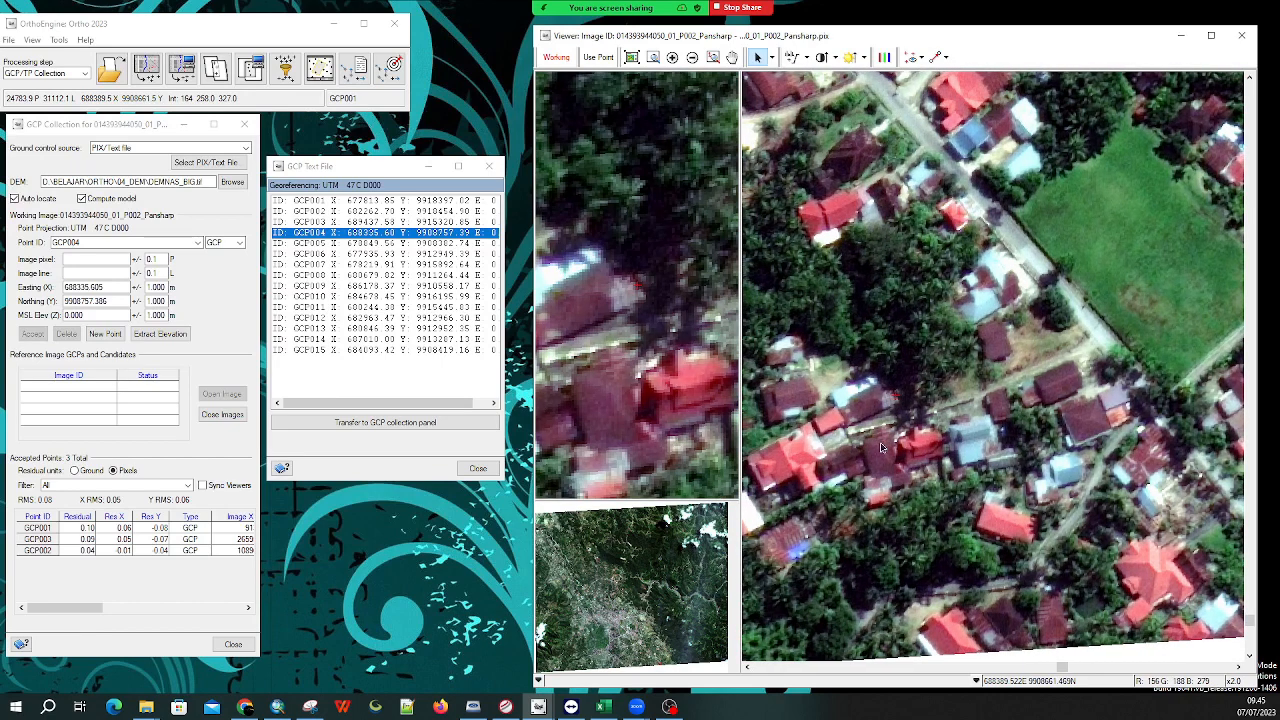
left_click(277, 706)
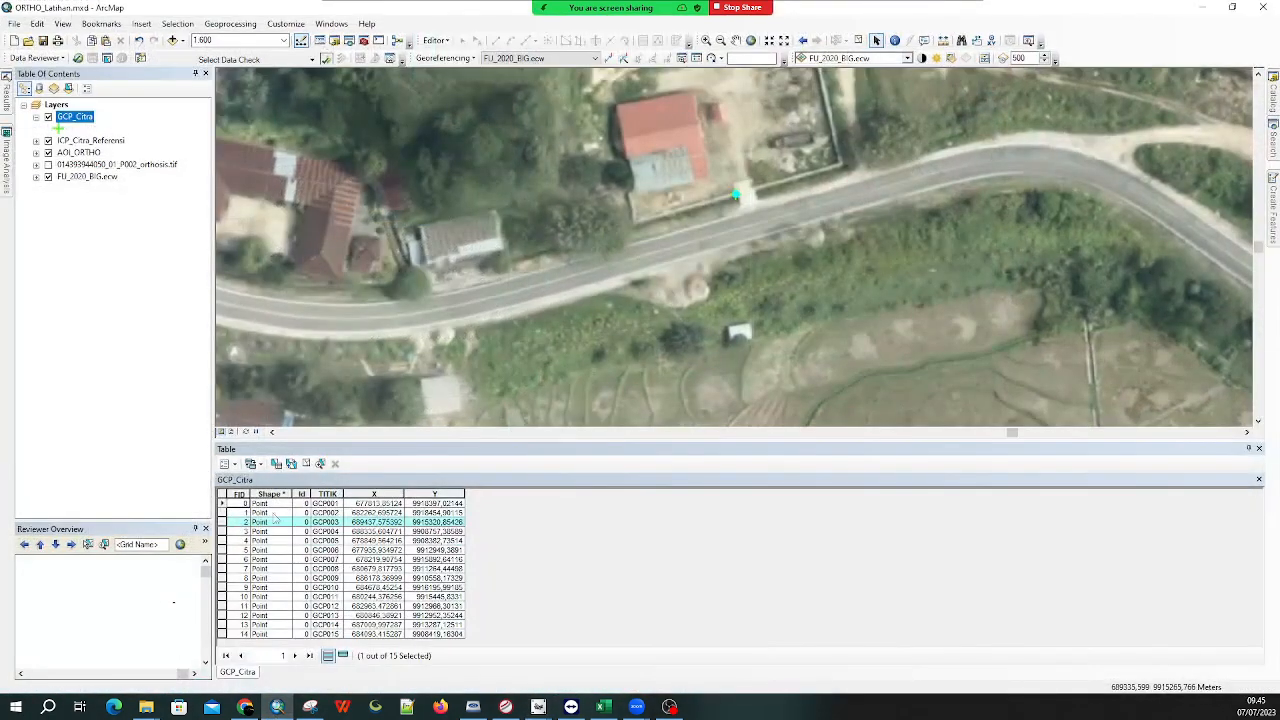
scroll(735, 247, "up", 2)
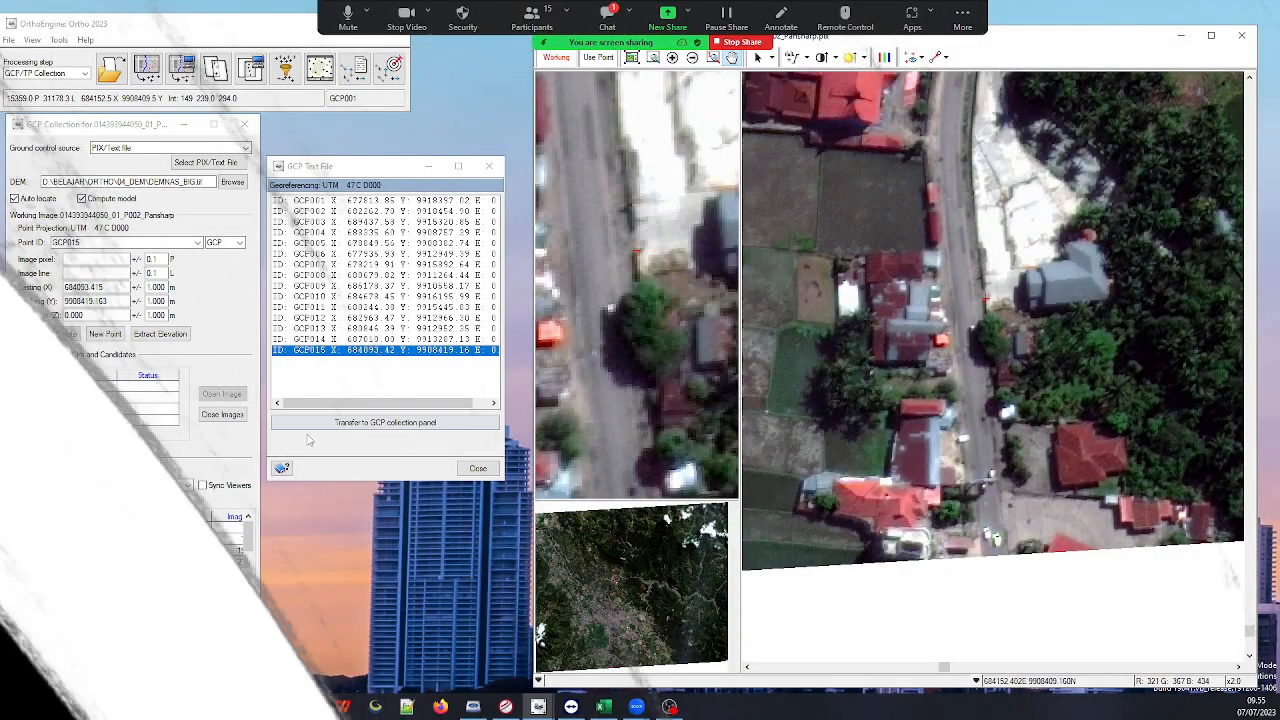
Use the marked image position for GCP015, extract its elevation from the DEM and accept the point
left_click(598, 57)
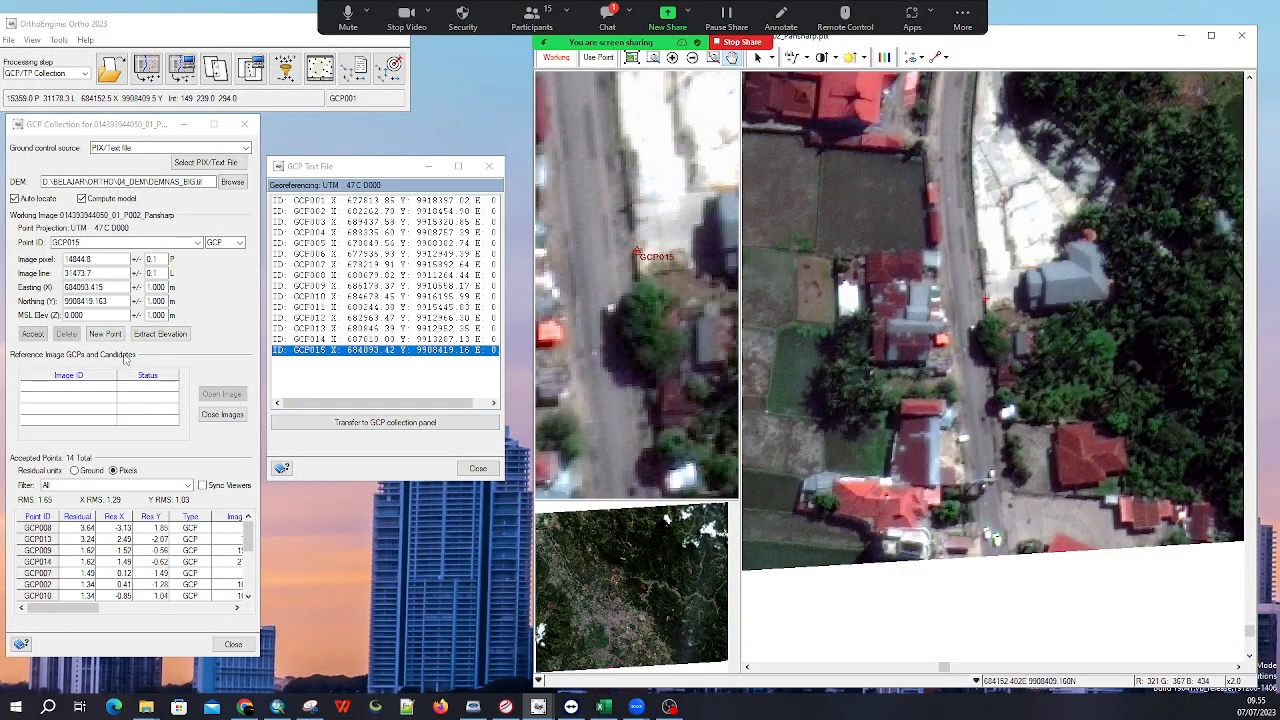
left_click(150, 335)
left_click(33, 334)
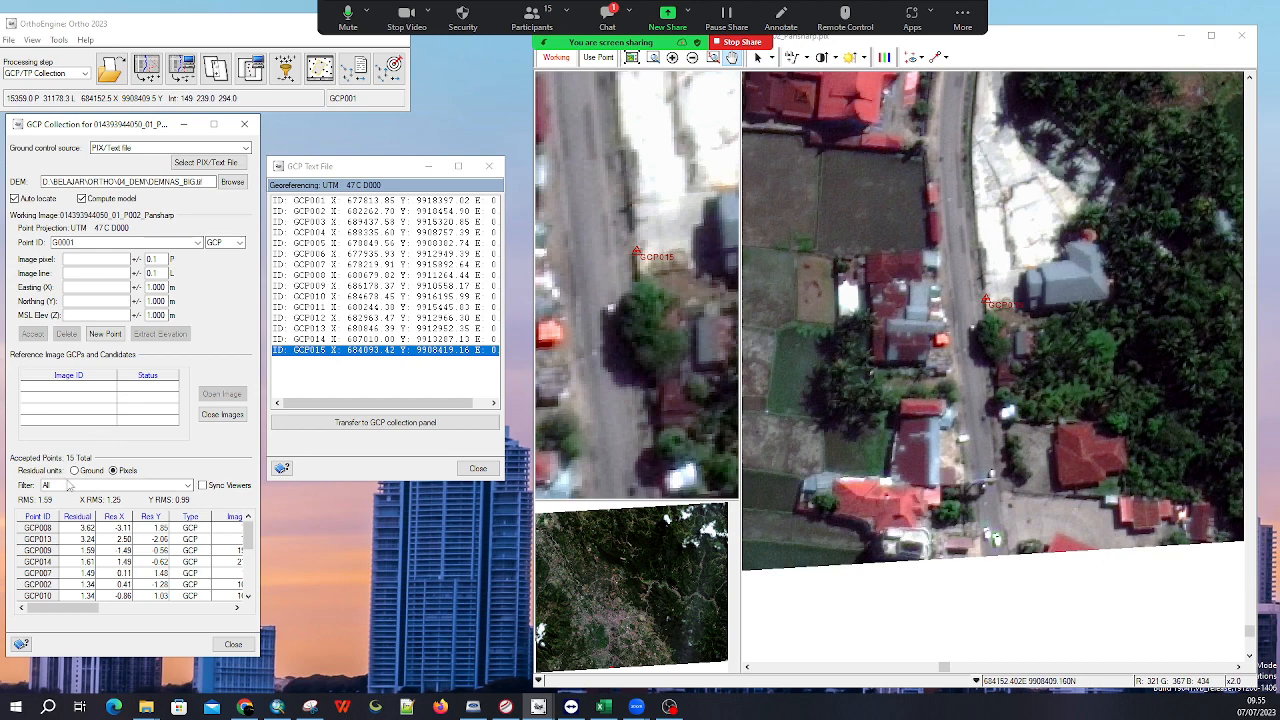
Select GCP008, the accepted point with the largest residual, and examine its marked position at the path corner in the image viewer
left_click(88, 518)
left_click(35, 528)
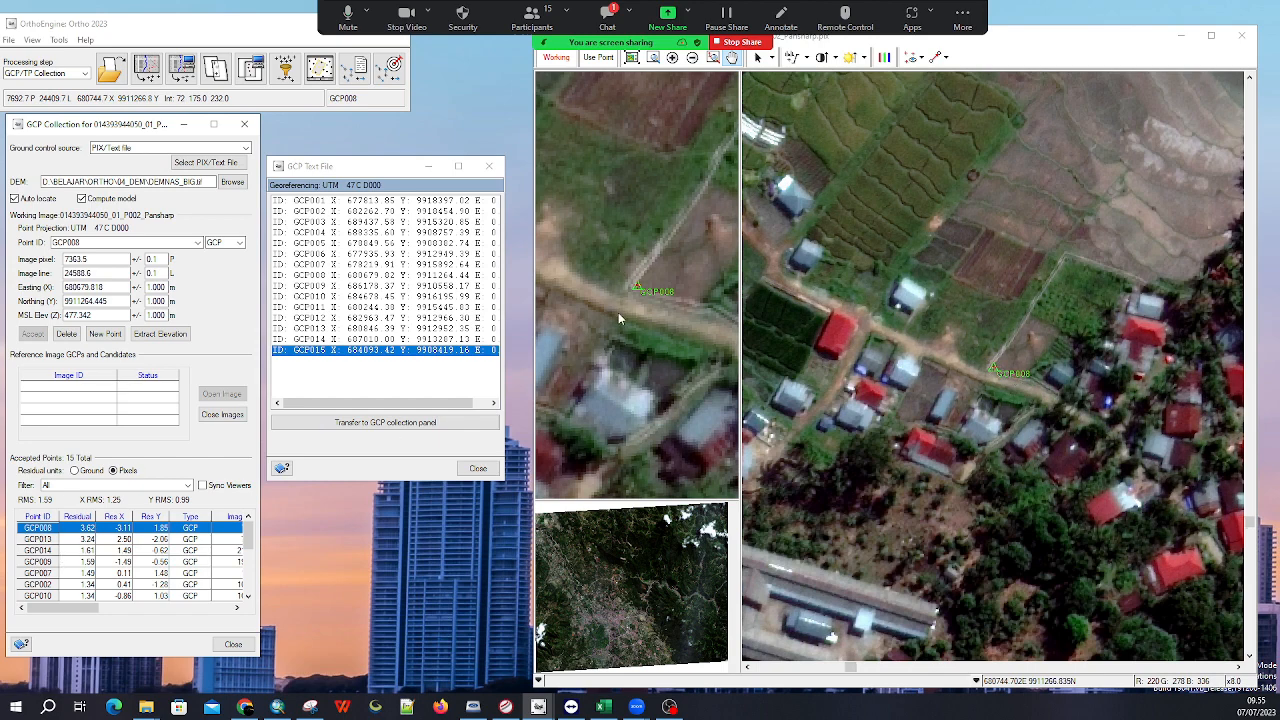
scroll(635, 287, "up", 3)
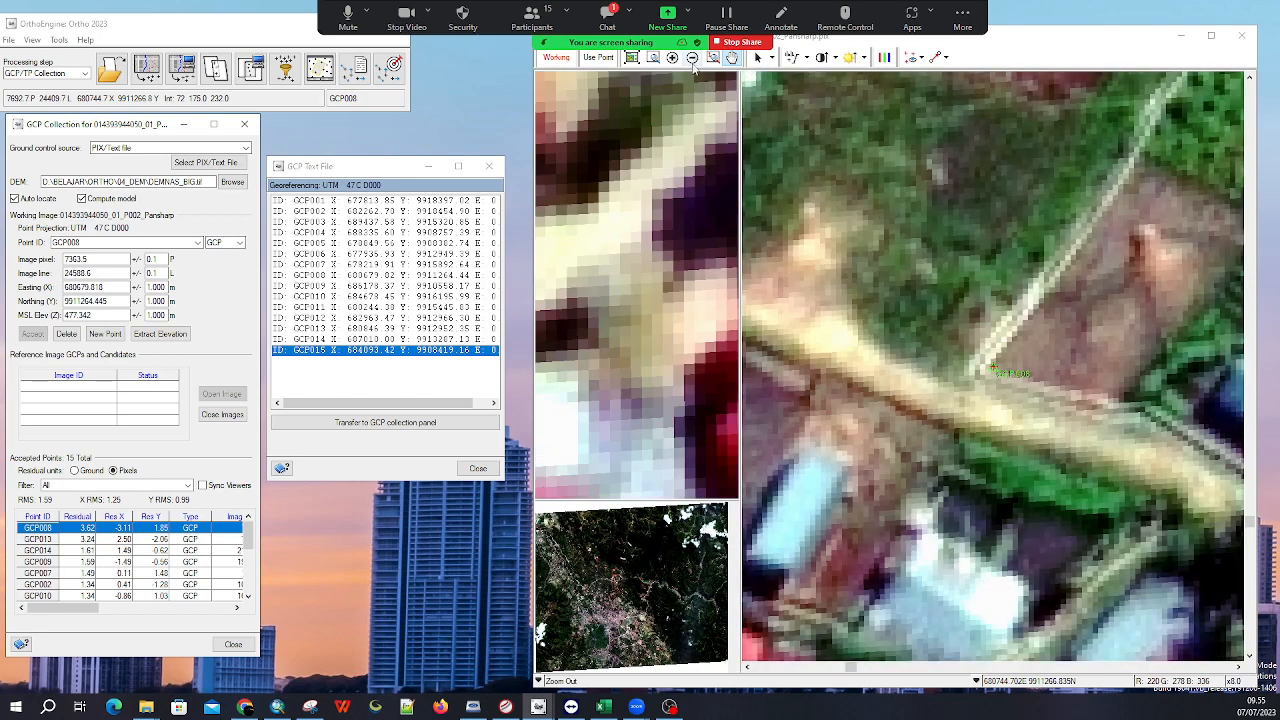
scroll(623, 244, "down", 2)
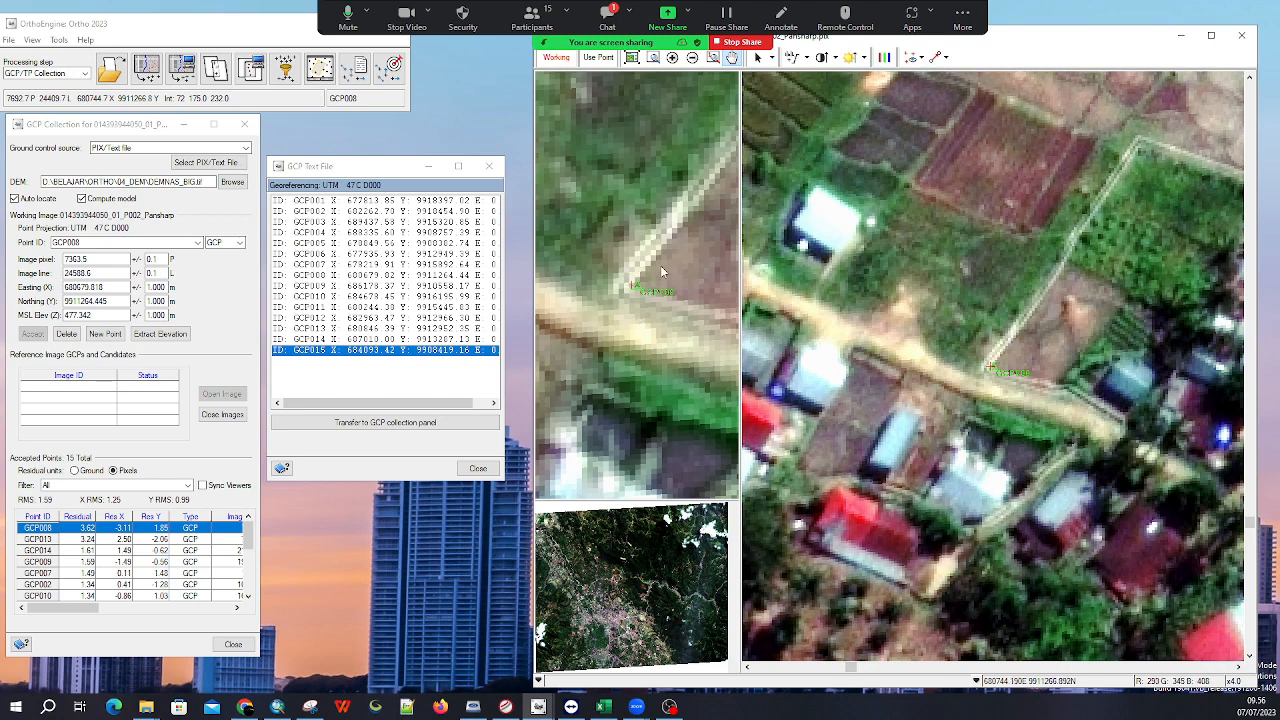
left_click(610, 290)
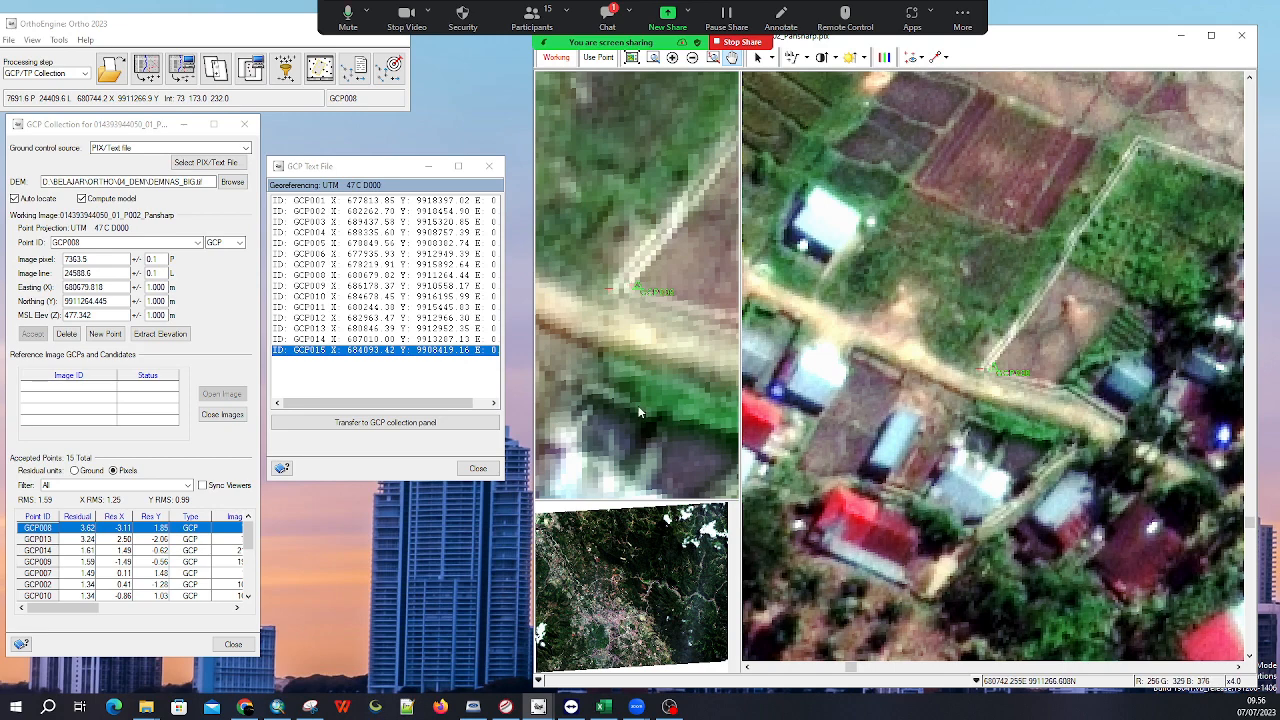
Re-mark GCP008 at the path corner, at about image pixel 7362, use the new position and accept the point
left_click(628, 285)
left_click(606, 63)
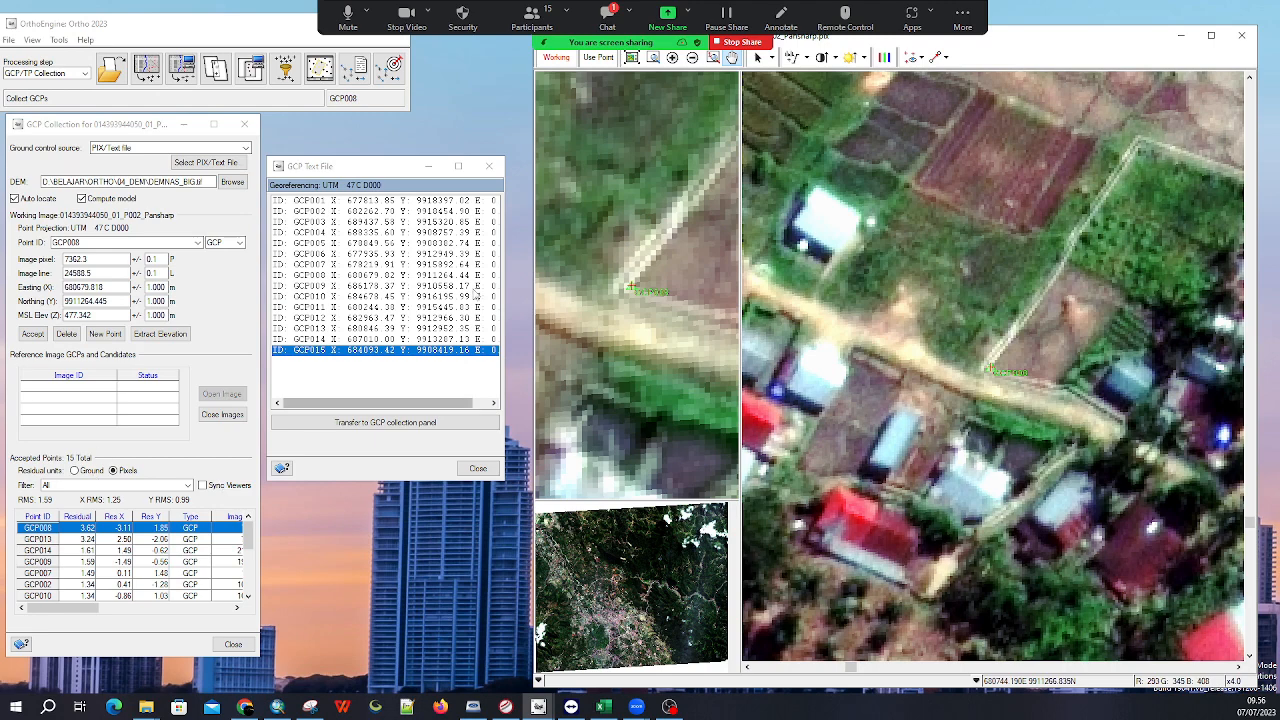
left_click(36, 336)
left_click(38, 528)
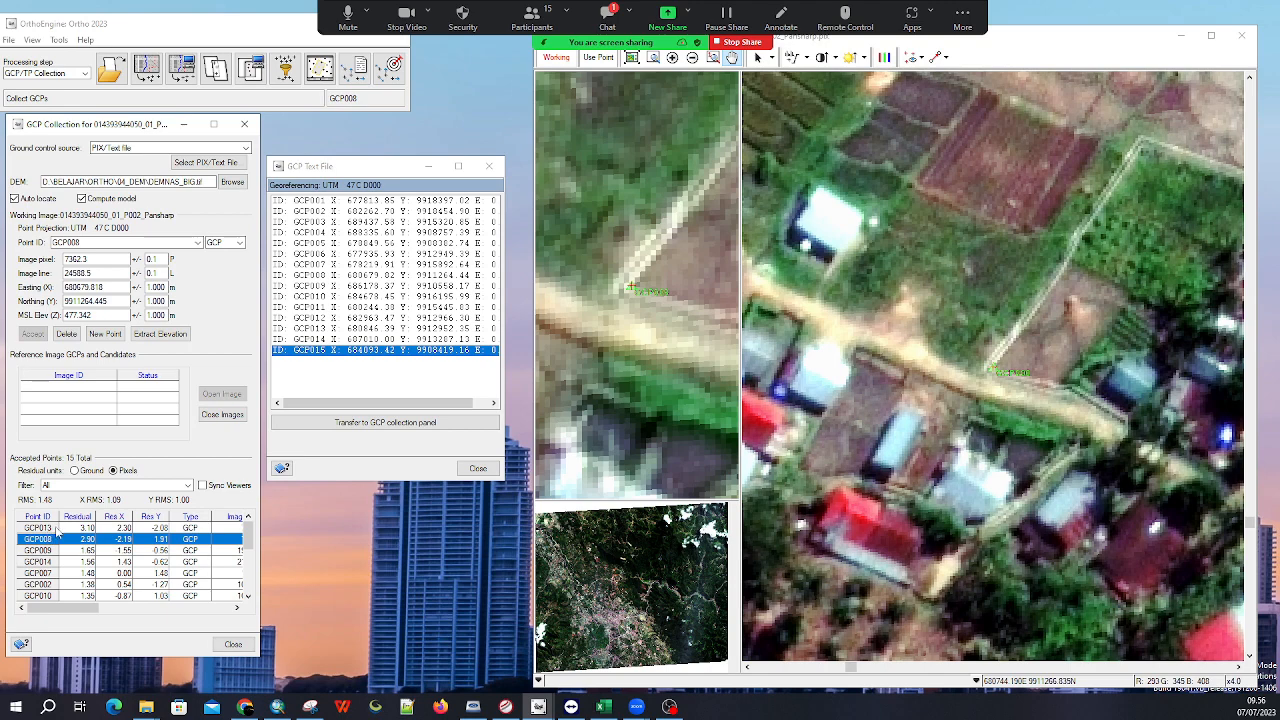
Order the accepted points by point ID, re-mark GCP002 at about pixel 10897.6, line 8598.5 beside the red-roofed house, and accept it
left_click(38, 516)
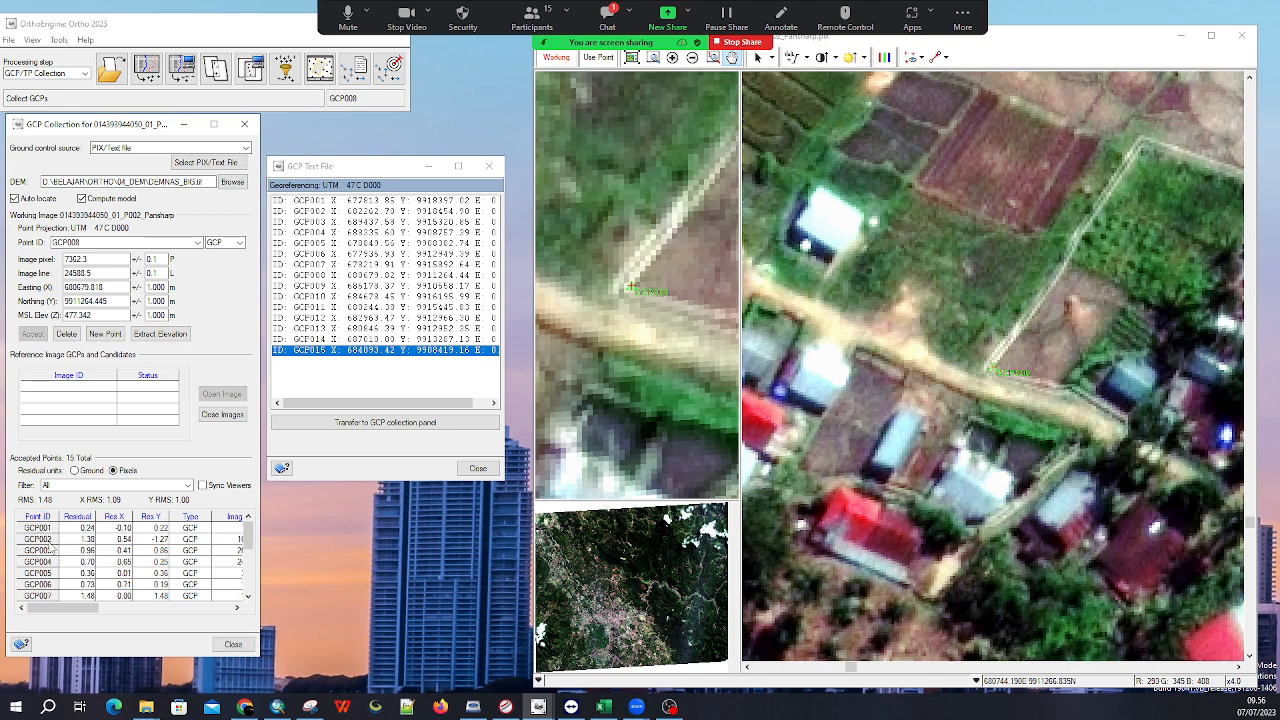
left_click(40, 539)
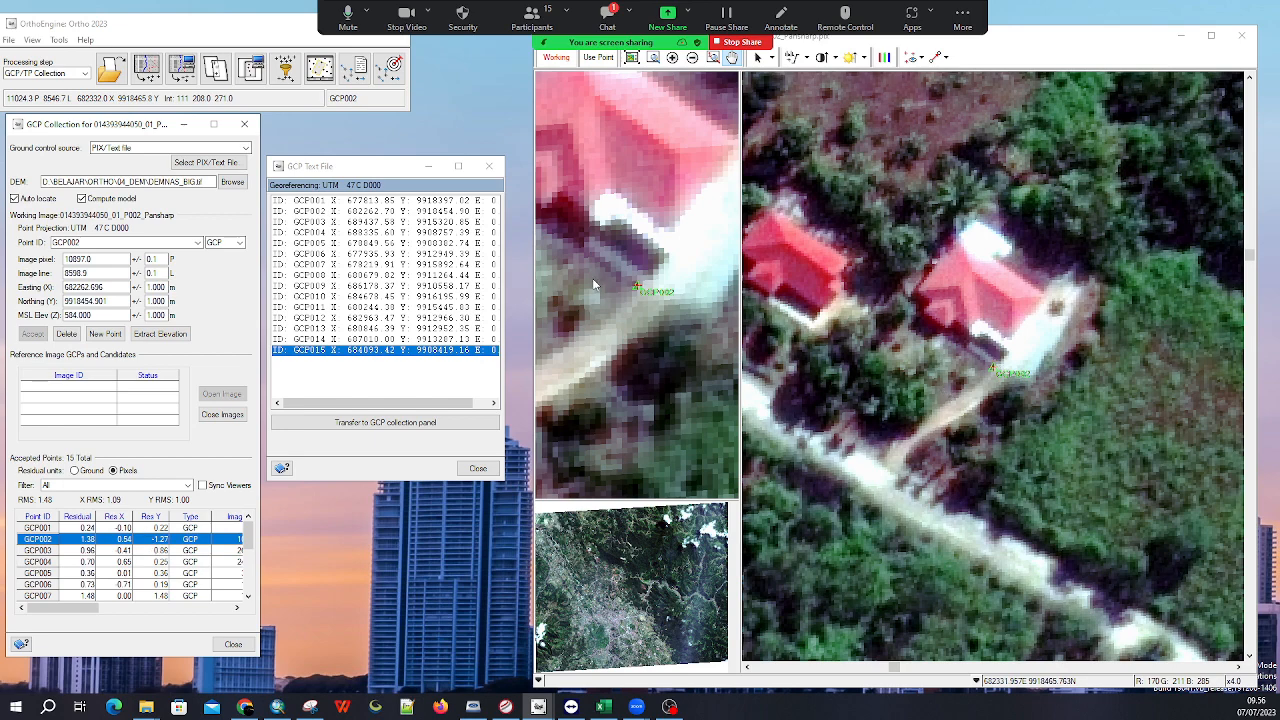
left_click(642, 276)
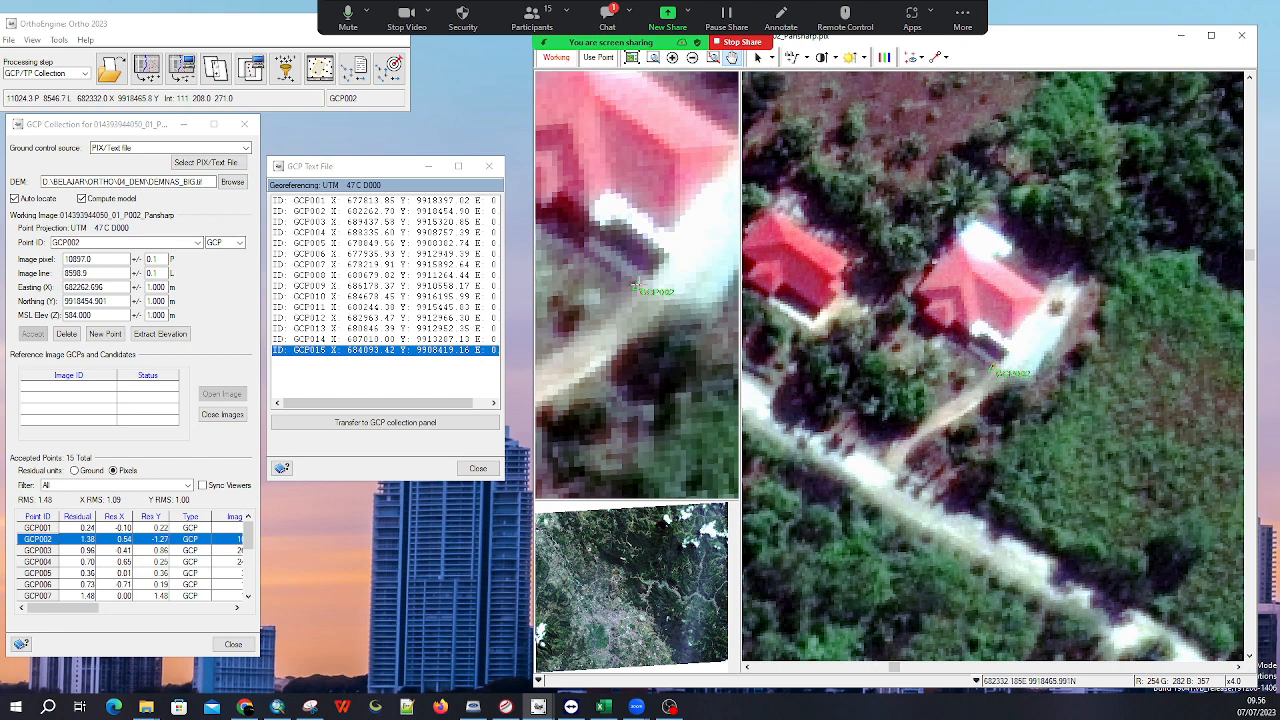
left_click(598, 57)
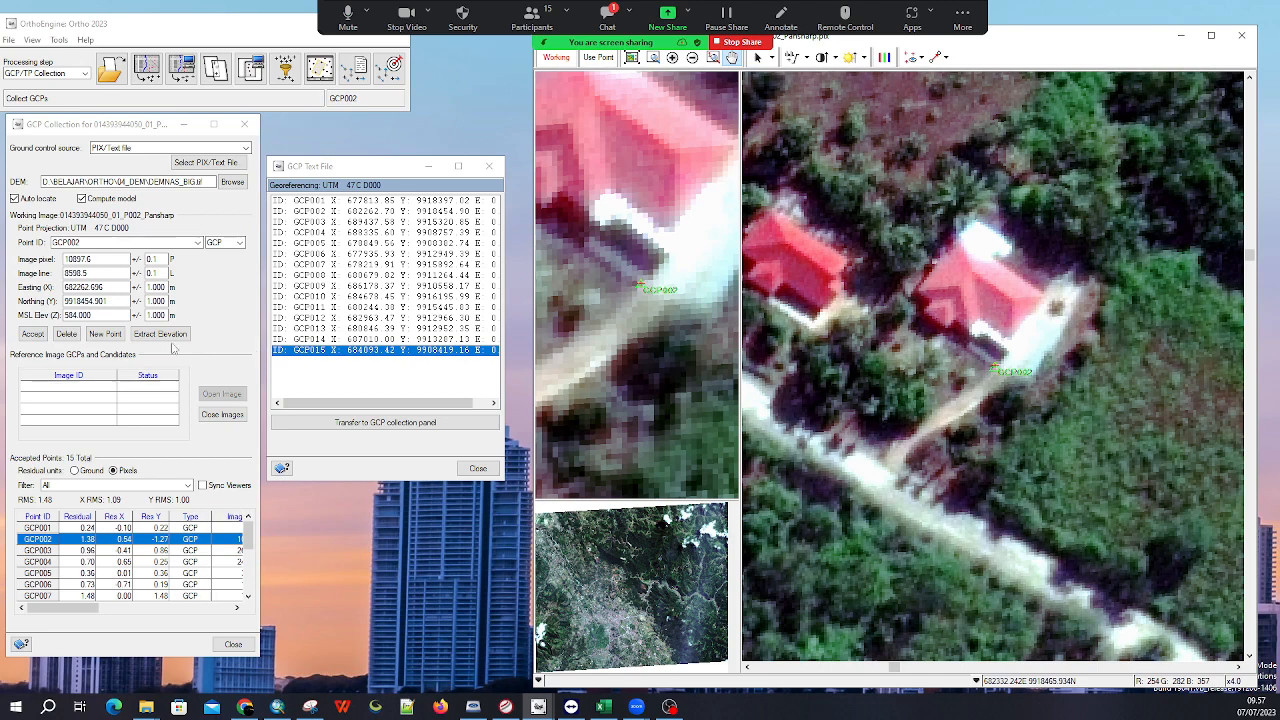
left_click(33, 334)
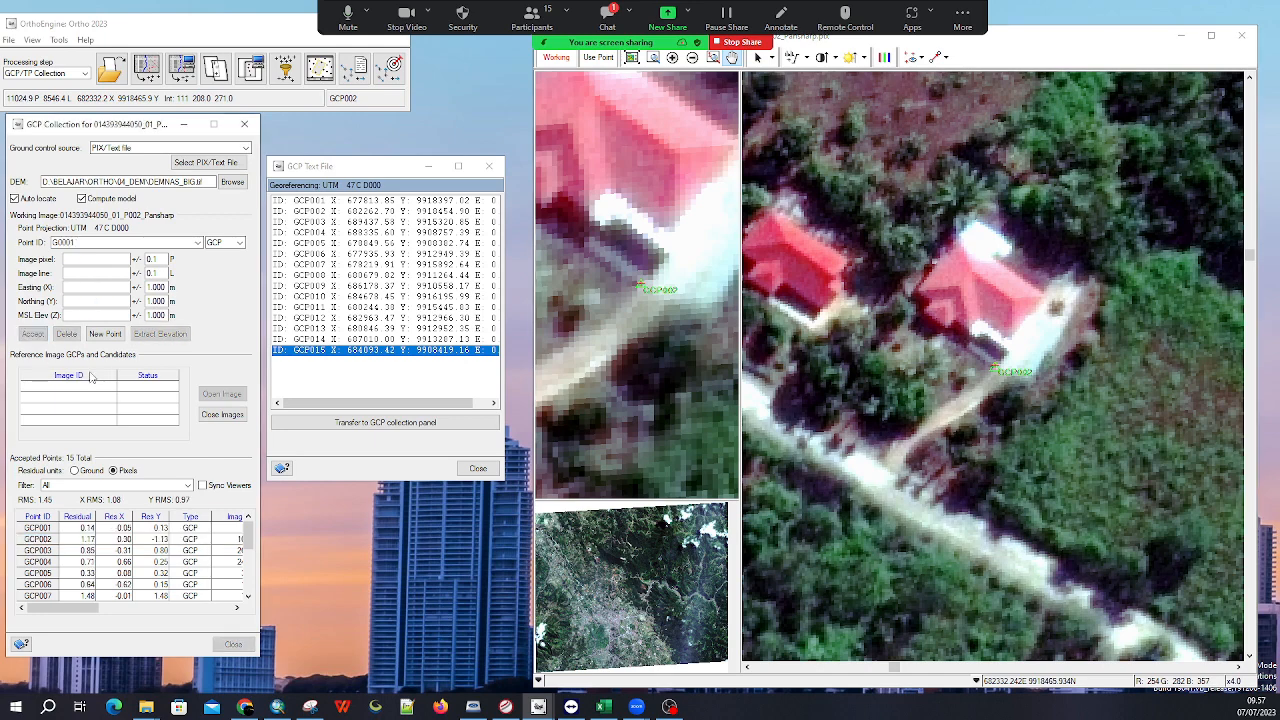
Check GCP004's marked position, and re-mark GCP014 at about pixel 21266, line 20932.8 beside the road and accept it
left_click(42, 586)
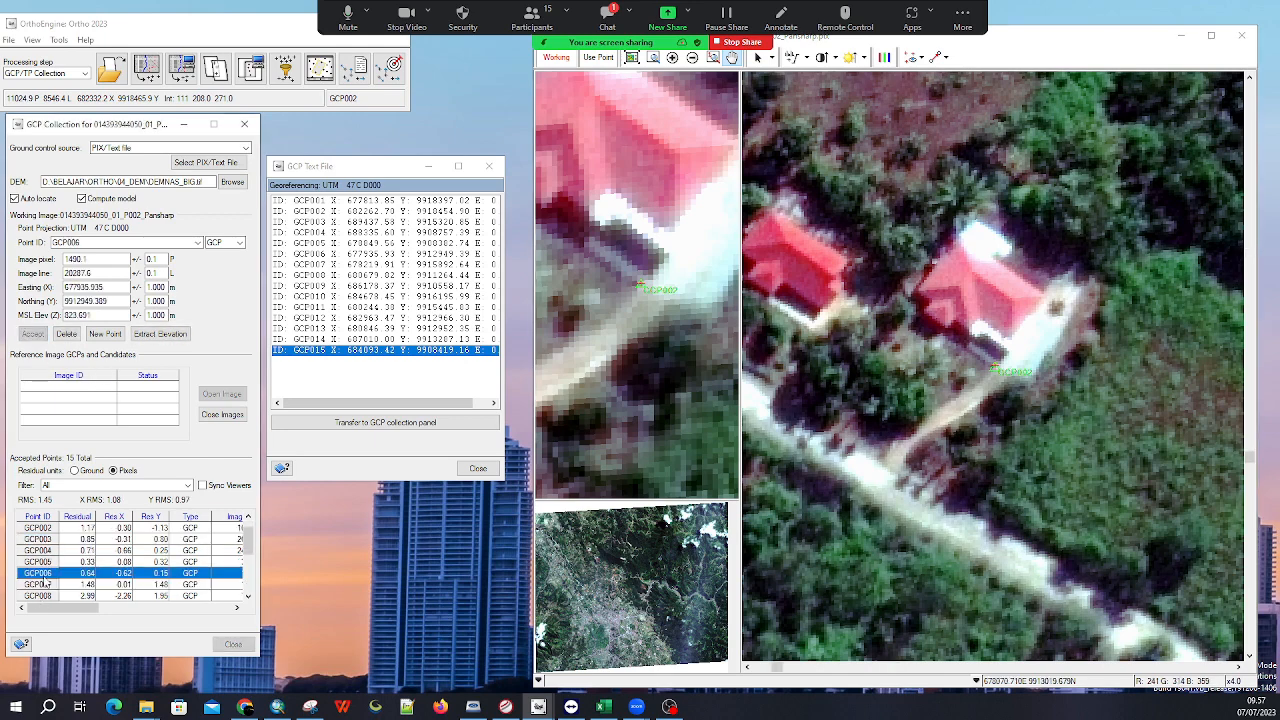
left_click(44, 550)
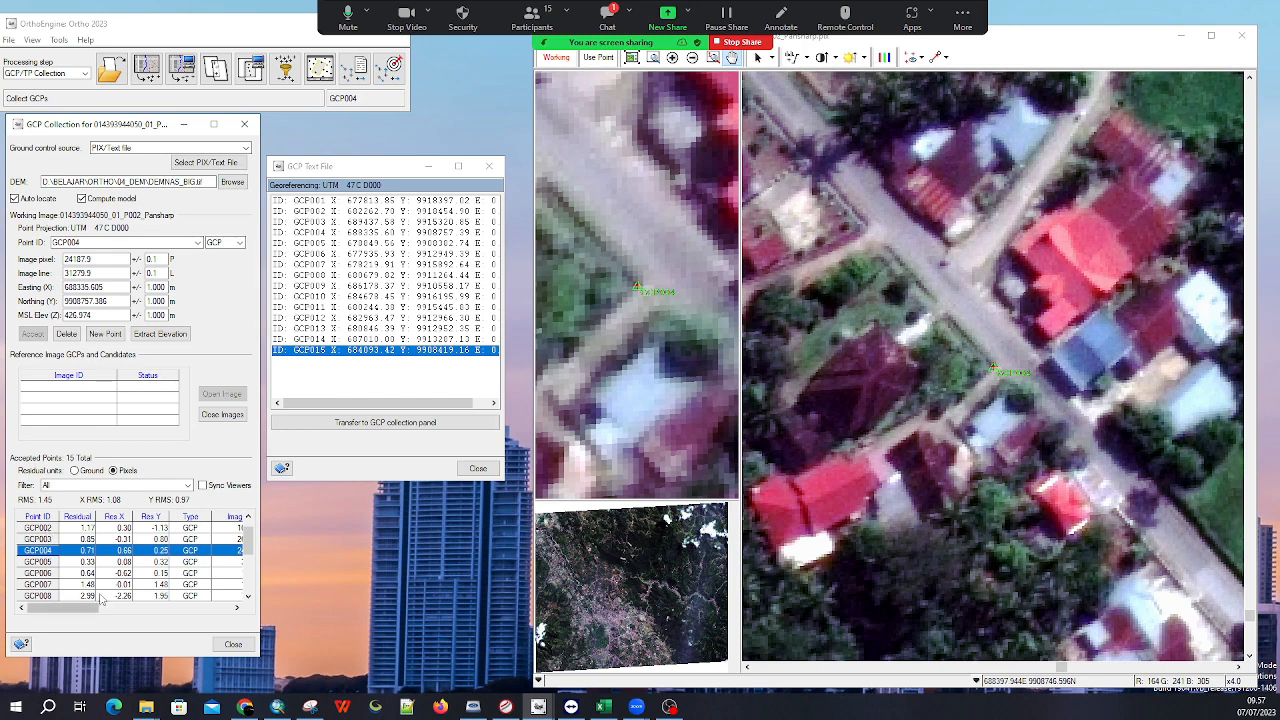
left_click_drag(250, 542, 251, 597)
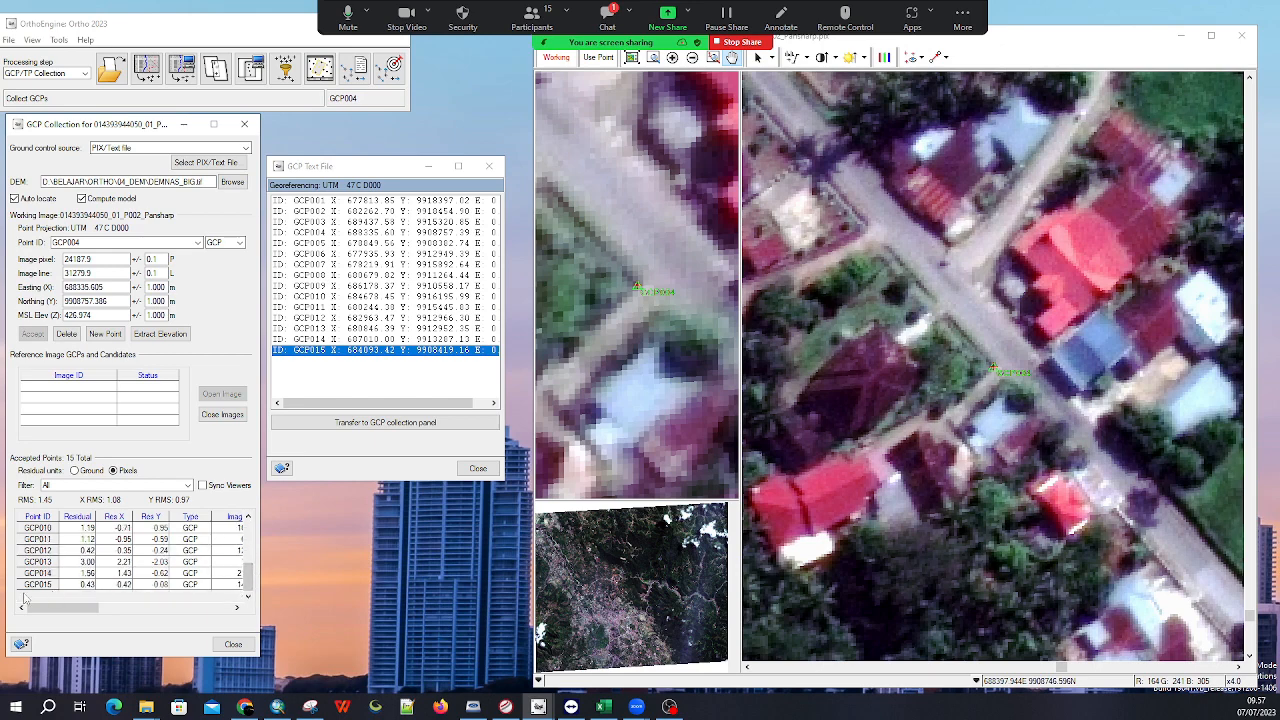
left_click(36, 573)
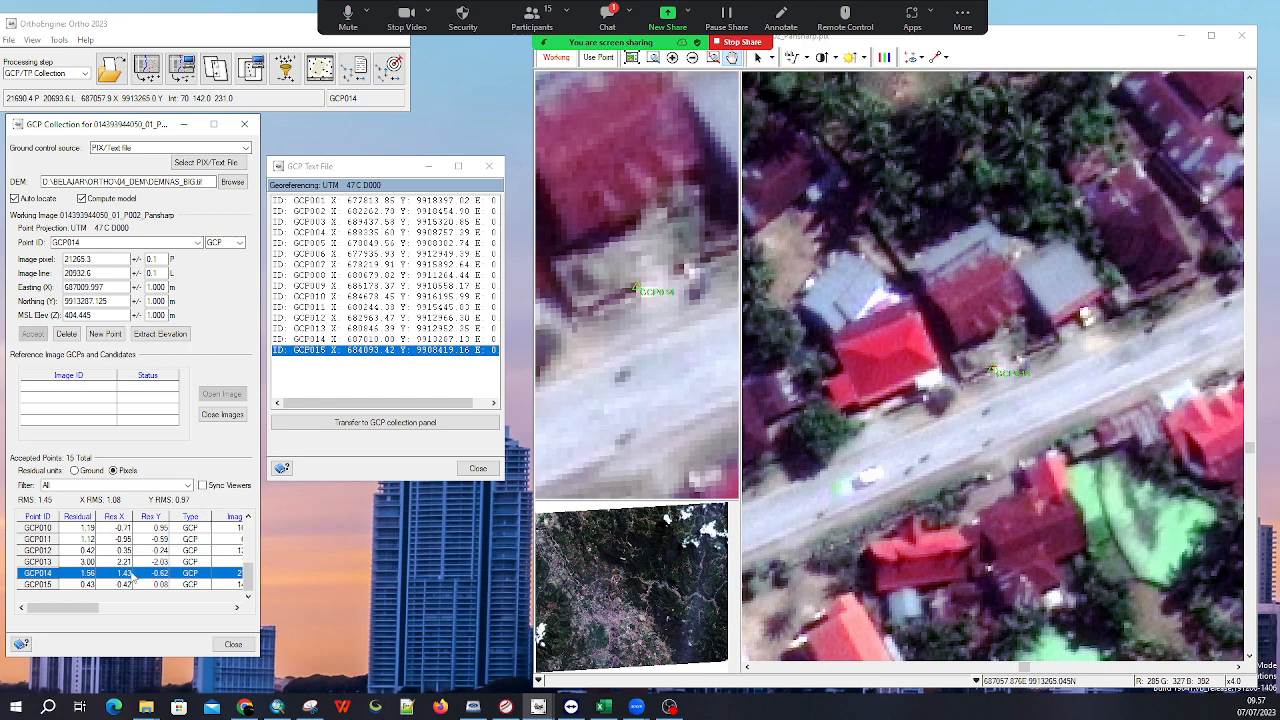
left_click(632, 290)
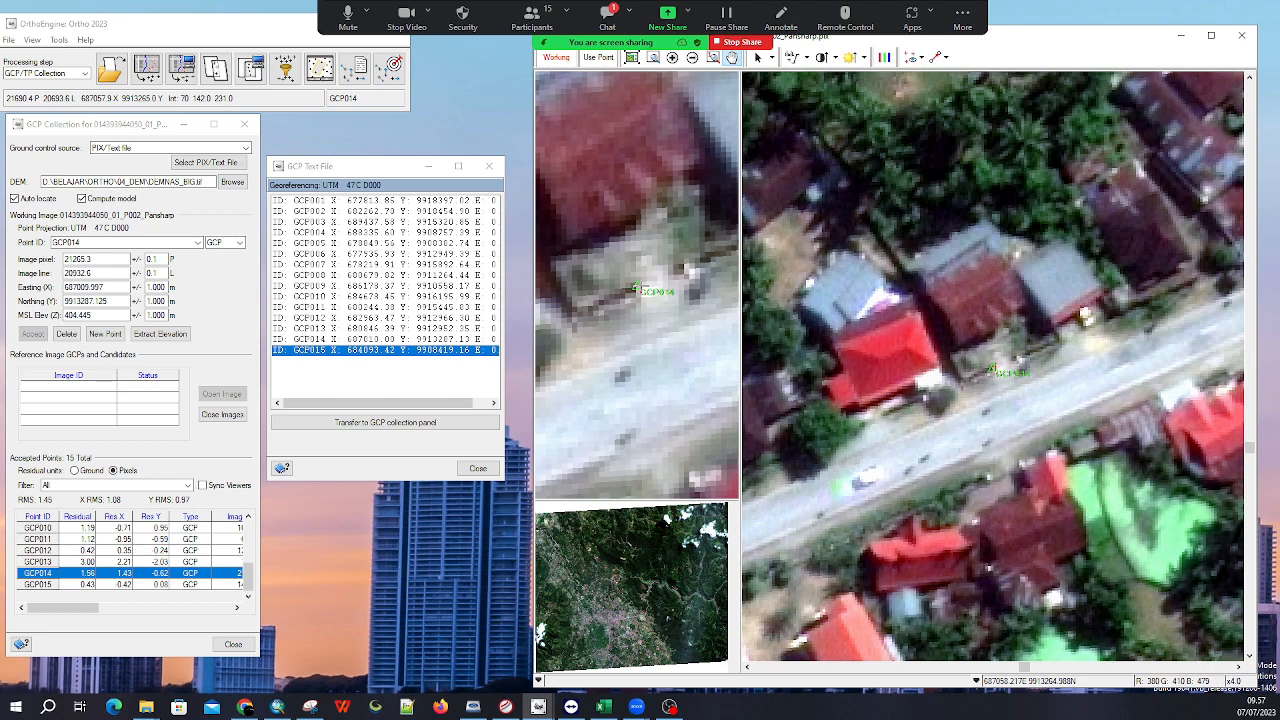
left_click(598, 57)
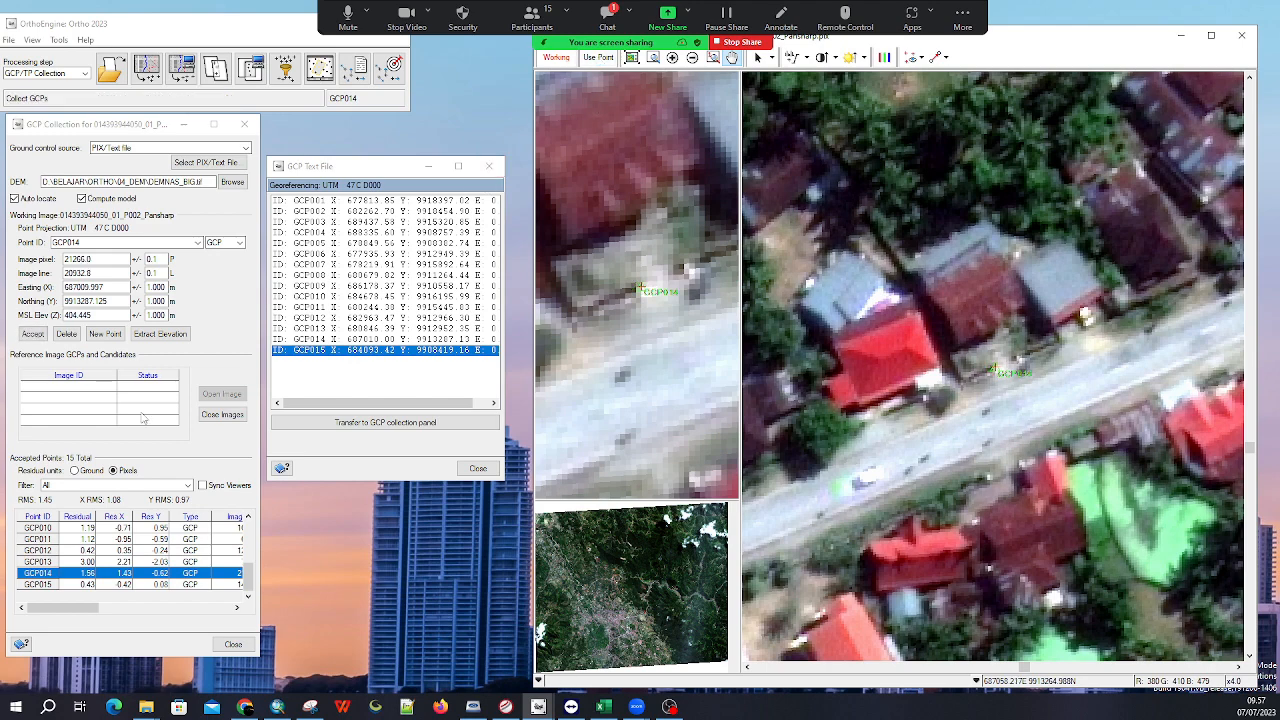
left_click(37, 335)
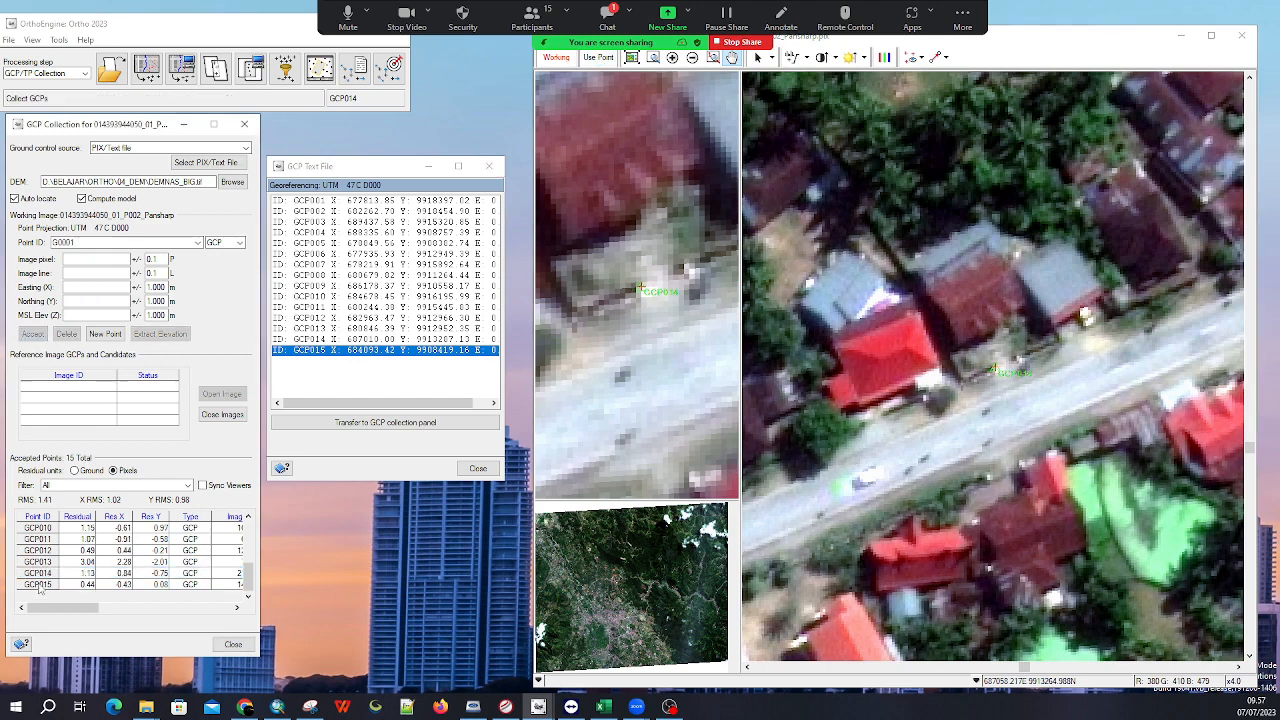
Re-mark GCP003 slightly lower at the compound entrance, at about pixel 26996, line 16687, and accept the point
scroll(38, 583, "up", 3)
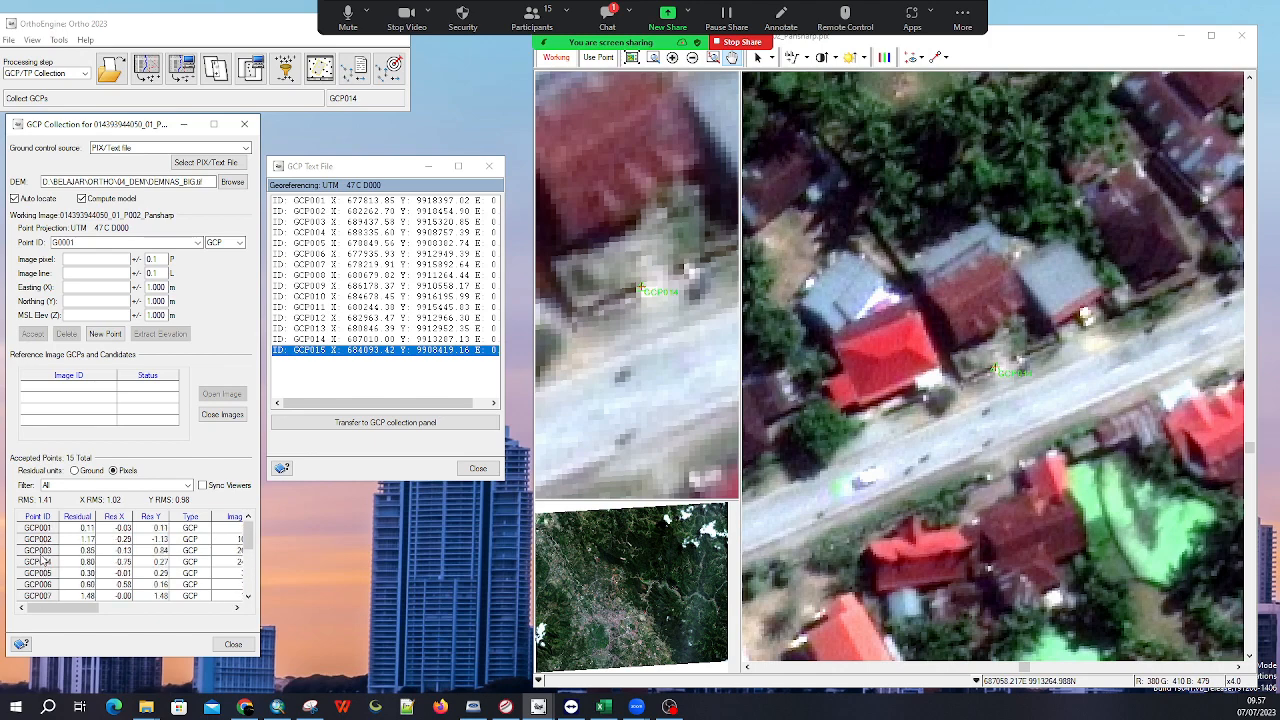
left_click(38, 551)
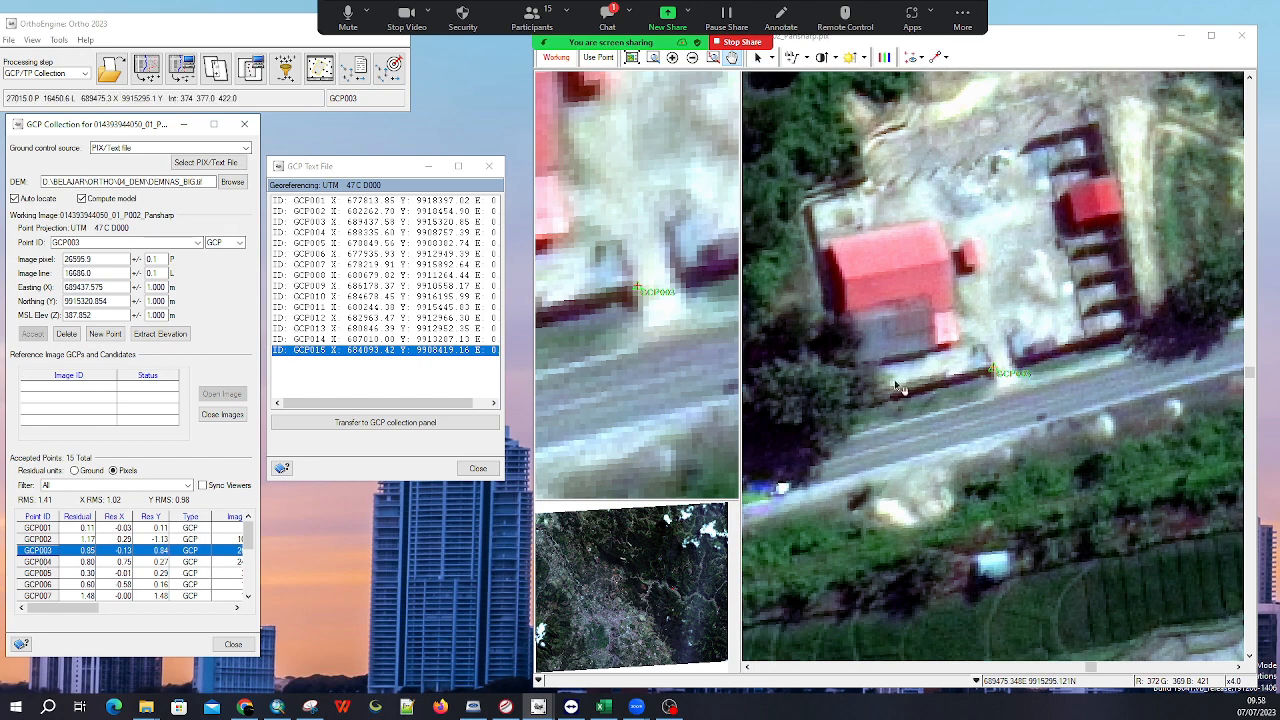
left_click(641, 297)
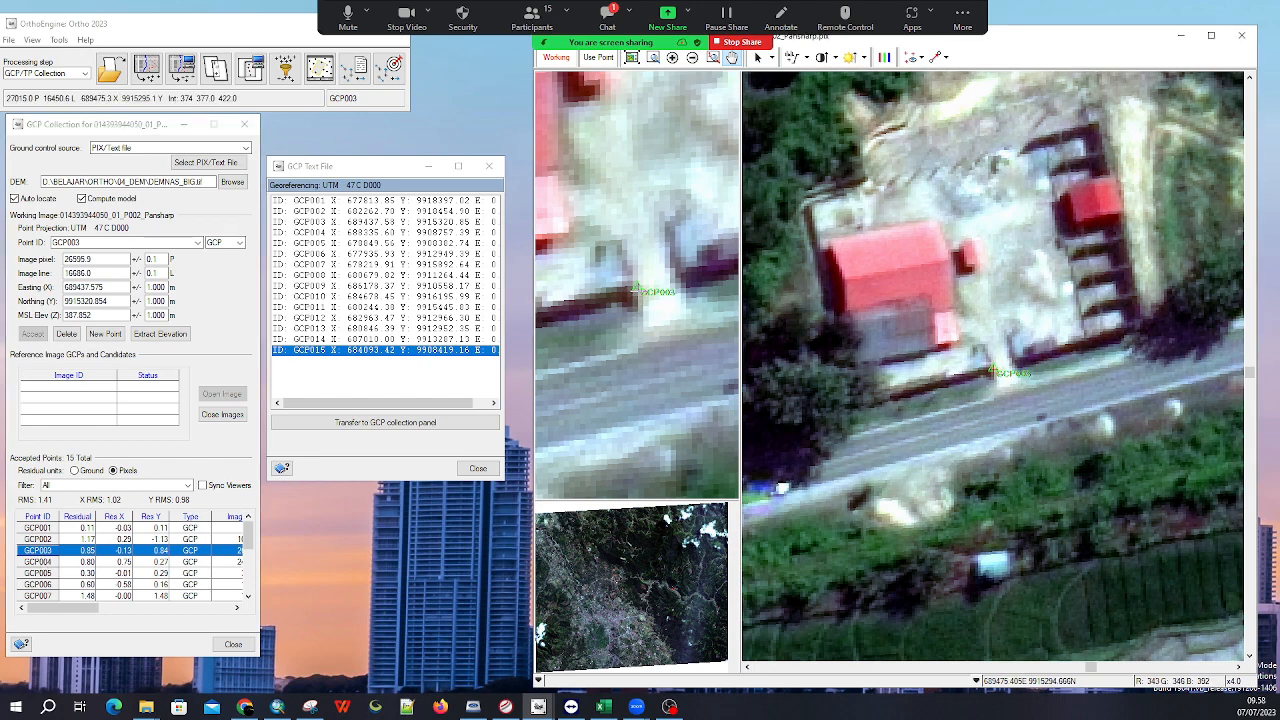
left_click(636, 295)
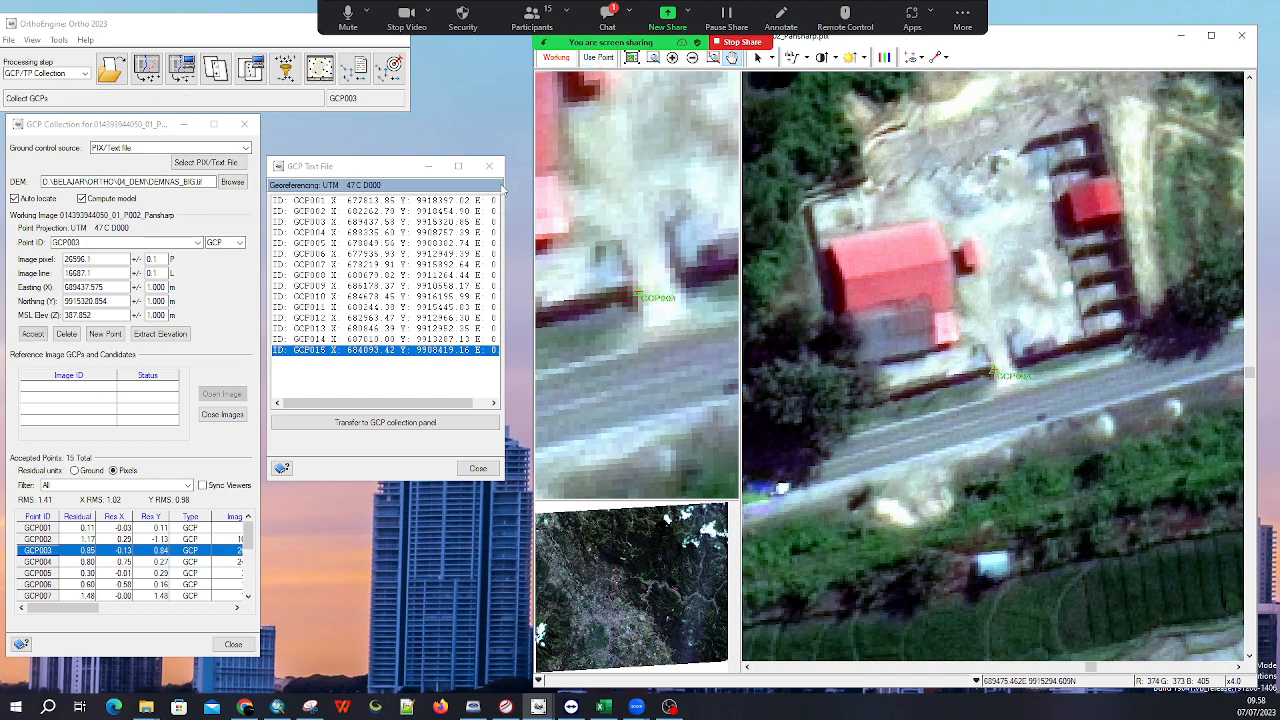
left_click(38, 334)
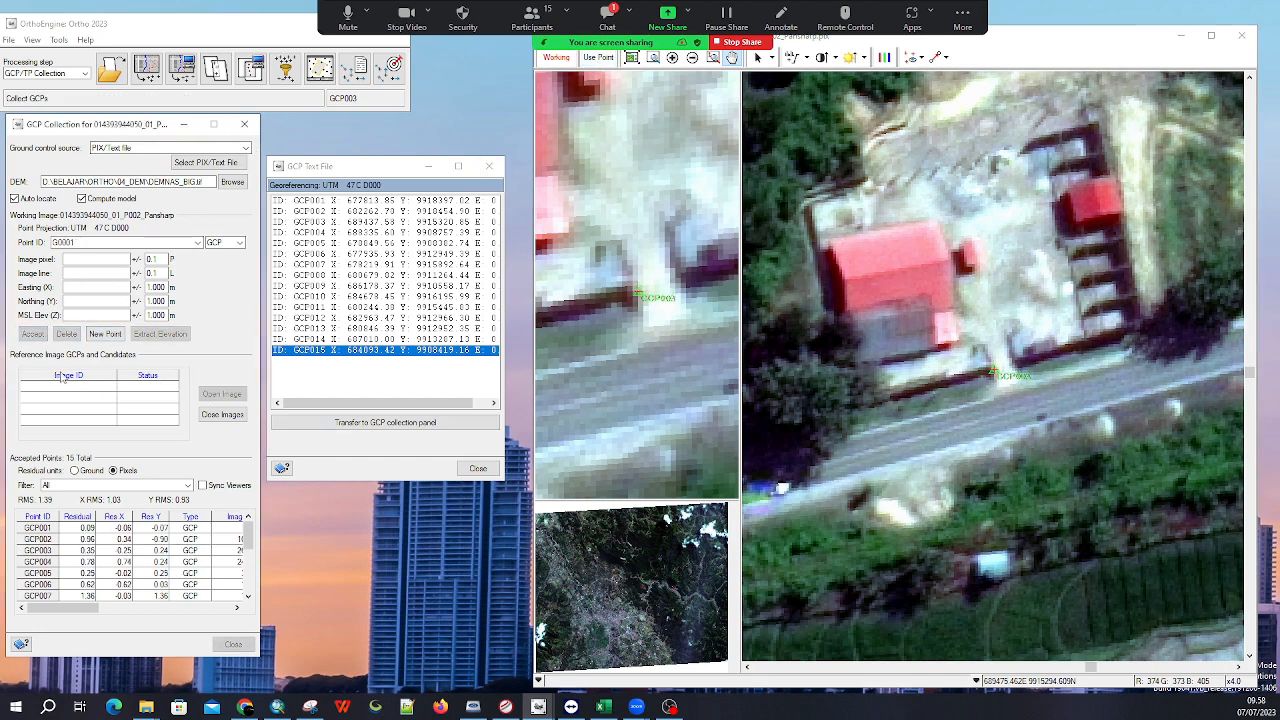
Check GCP004's position, and re-mark GCP007 at about pixel 1866.1, line 13890.6 on the wall corner and accept it
left_click(40, 562)
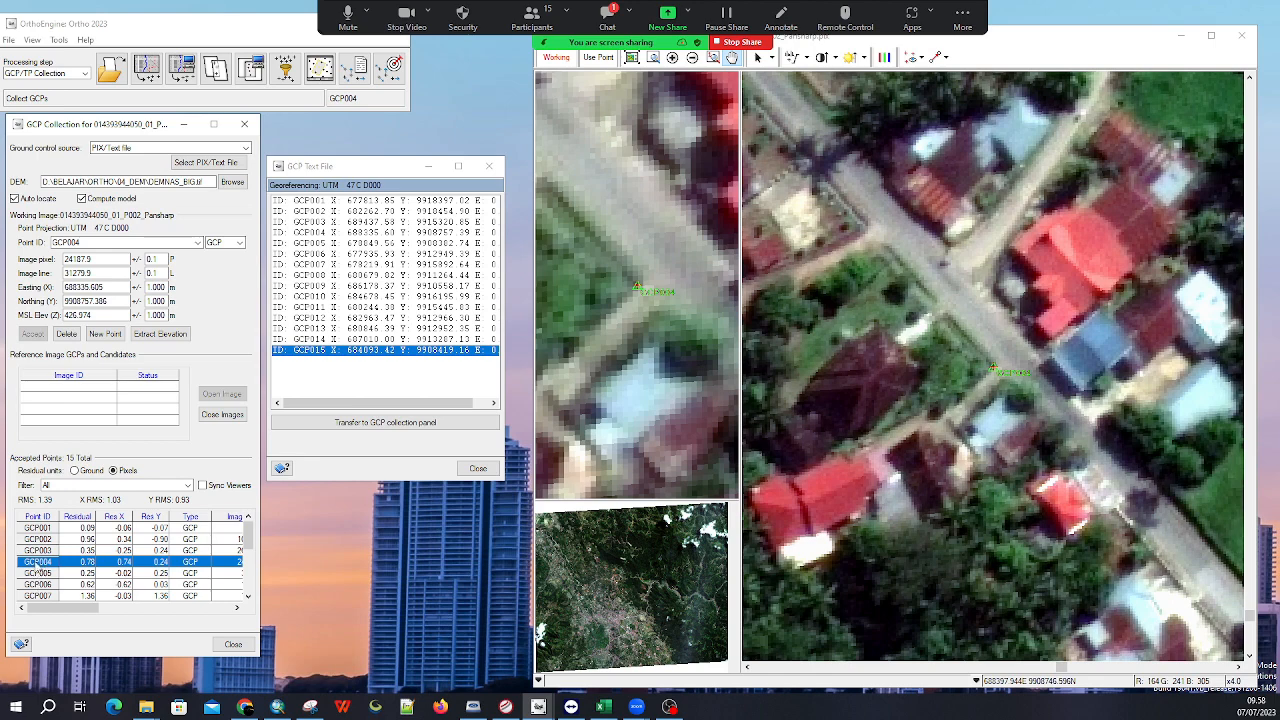
left_click(38, 596)
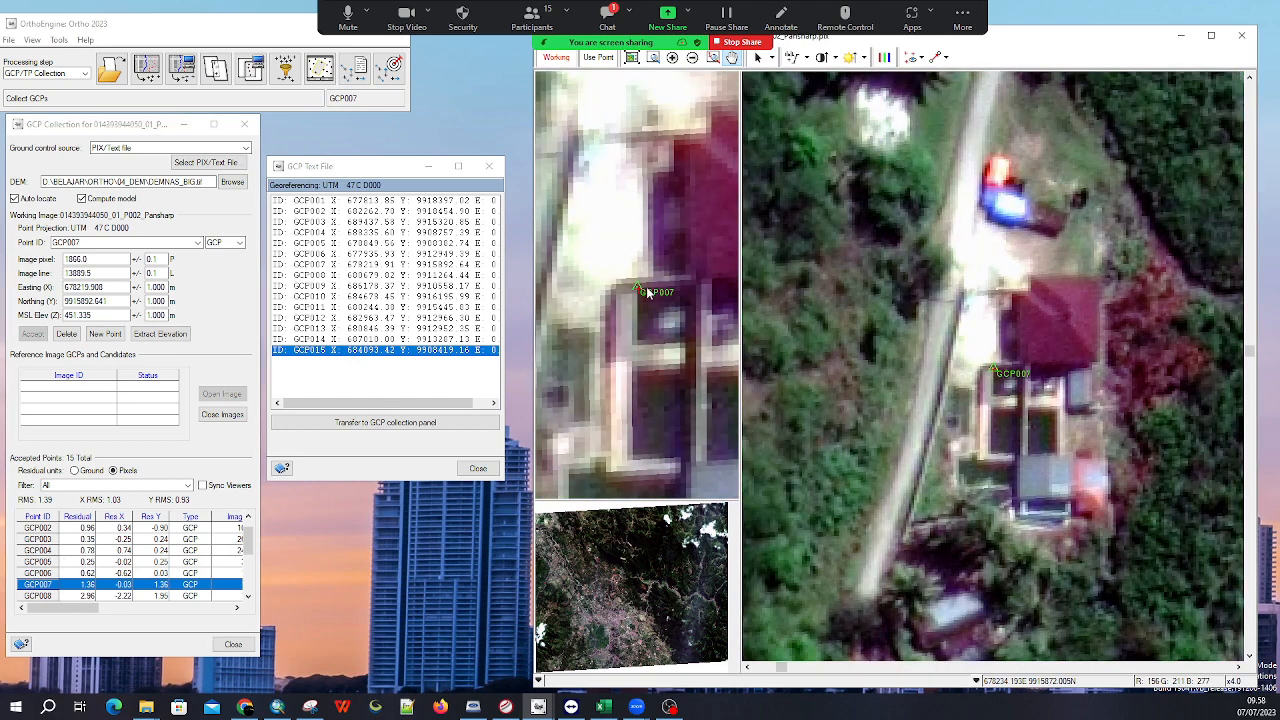
left_click(598, 57)
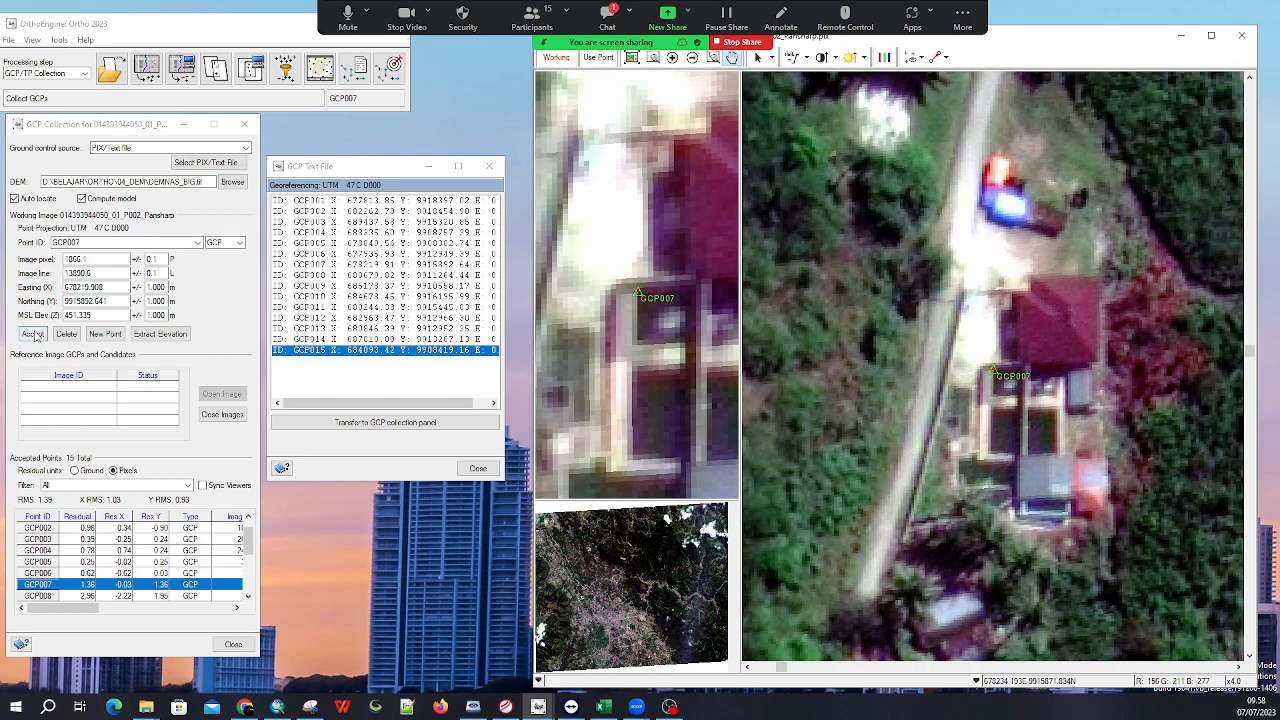
left_click(33, 335)
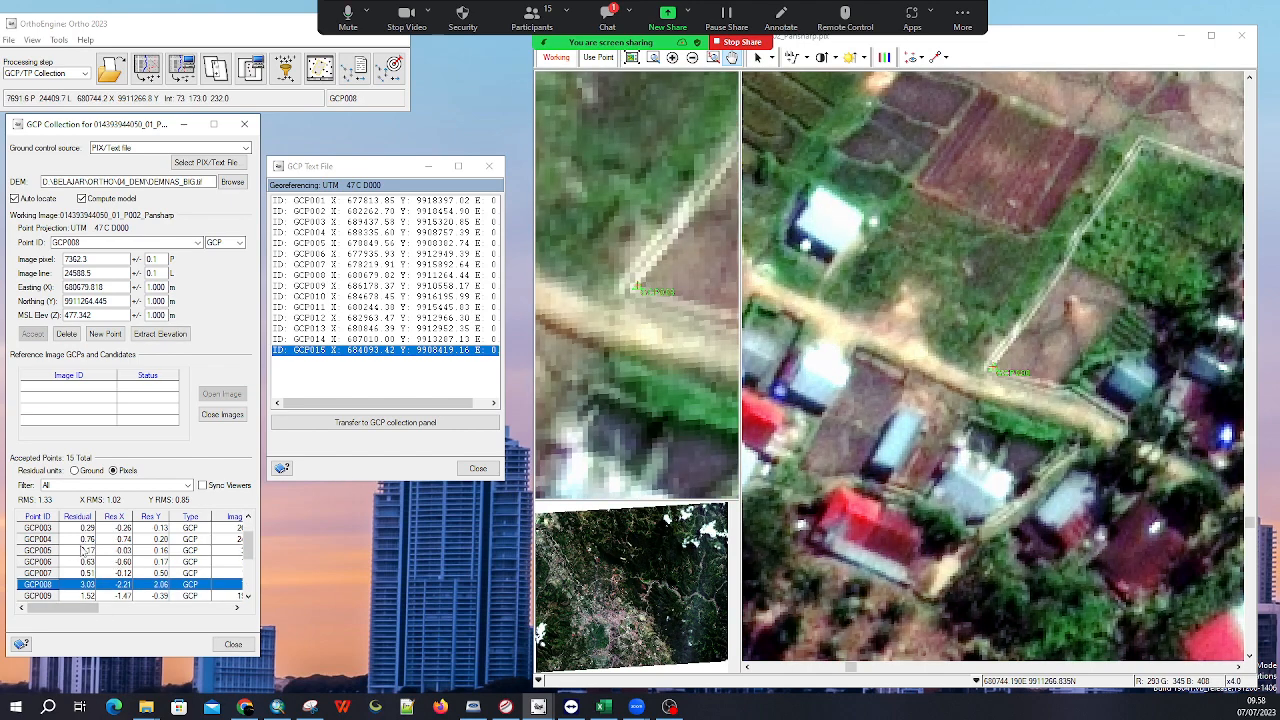
Re-mark GCP009 at the roadside corner of the striped plot, at about pixel 19436.3, line 26954.7, and accept the point
scroll(80, 560, "down", 1)
left_click(42, 588)
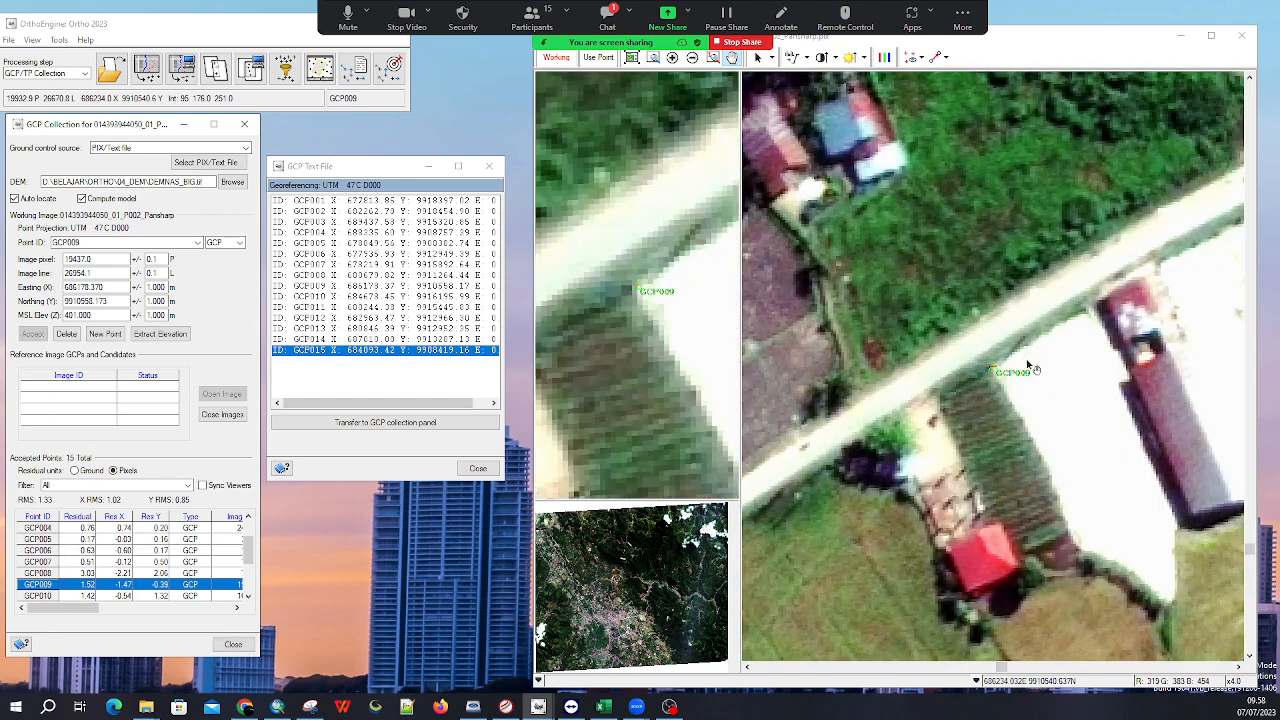
left_click(639, 291)
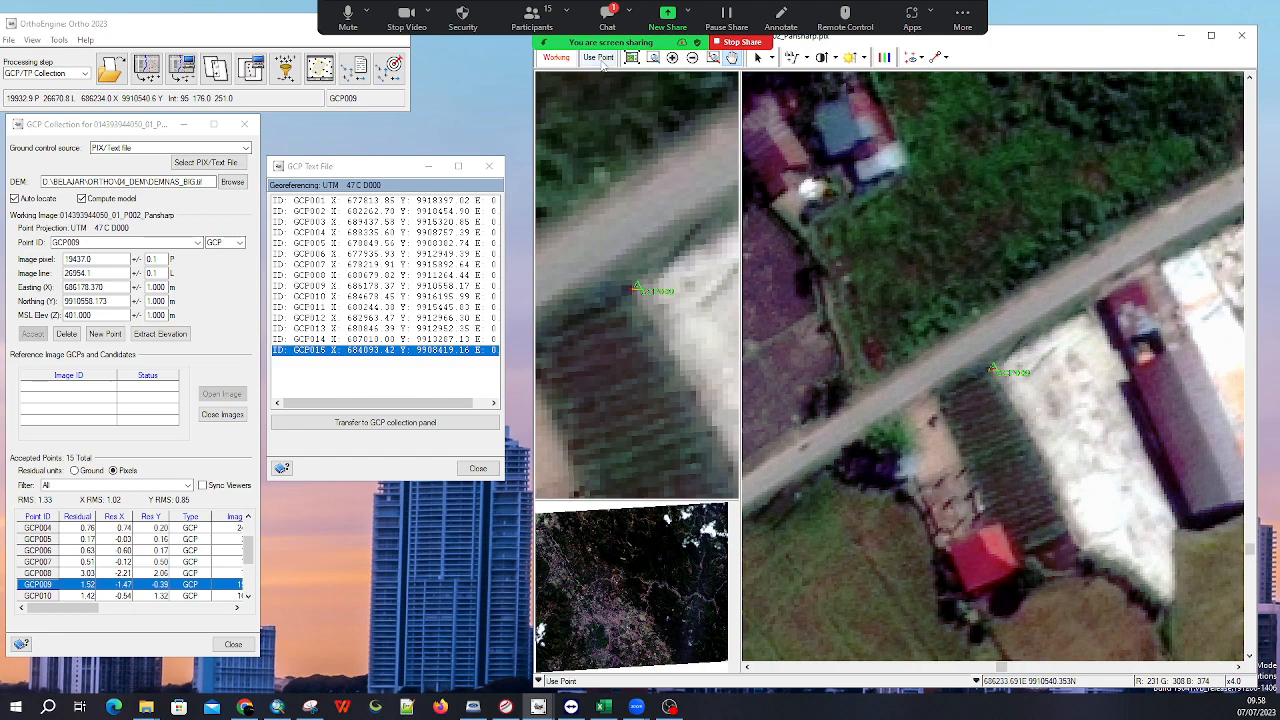
left_click(600, 59)
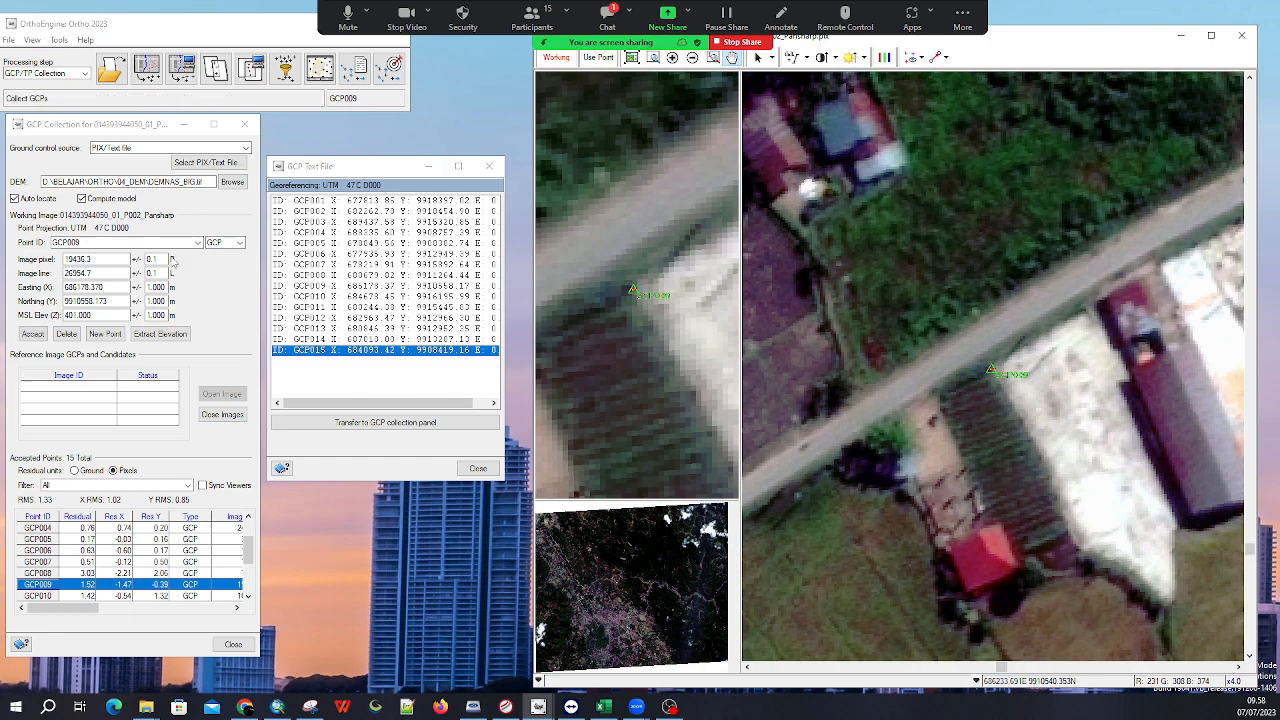
left_click(32, 336)
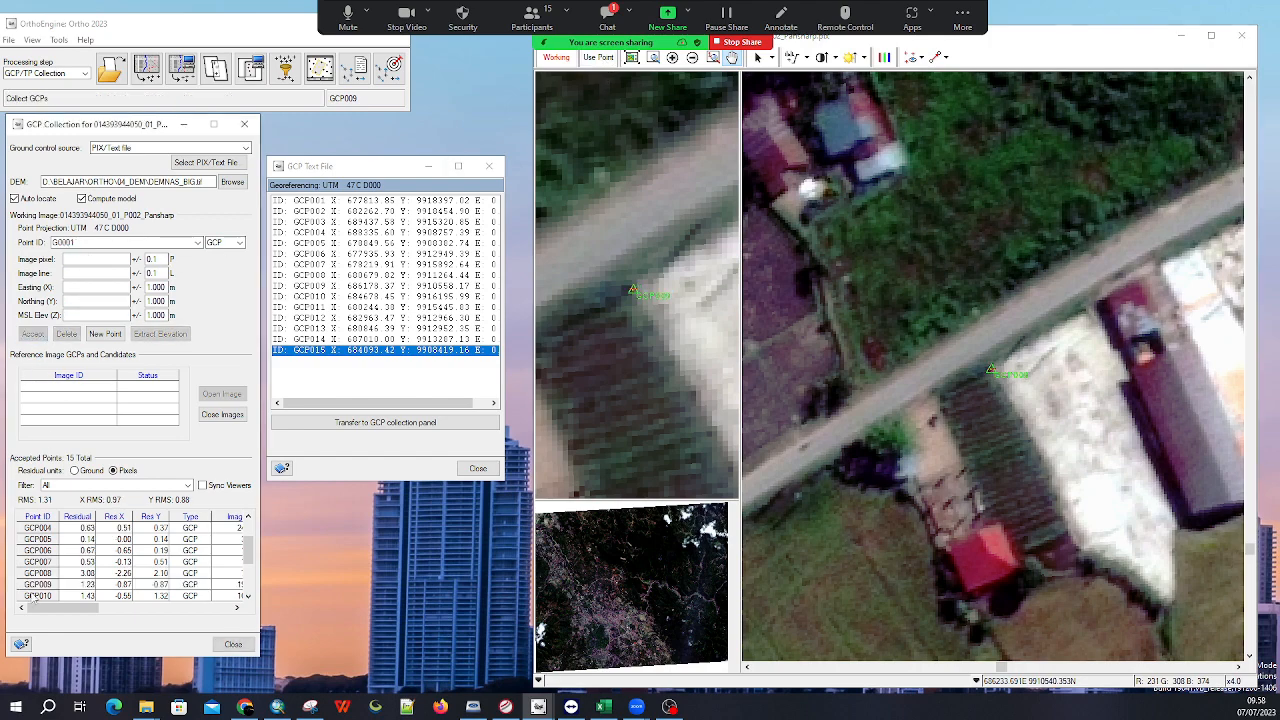
Re-mark GCP010 at the corner of the sports court, at about pixel 16170.1, line 14049.5, accept it and reselect it for checking
left_click(37, 596)
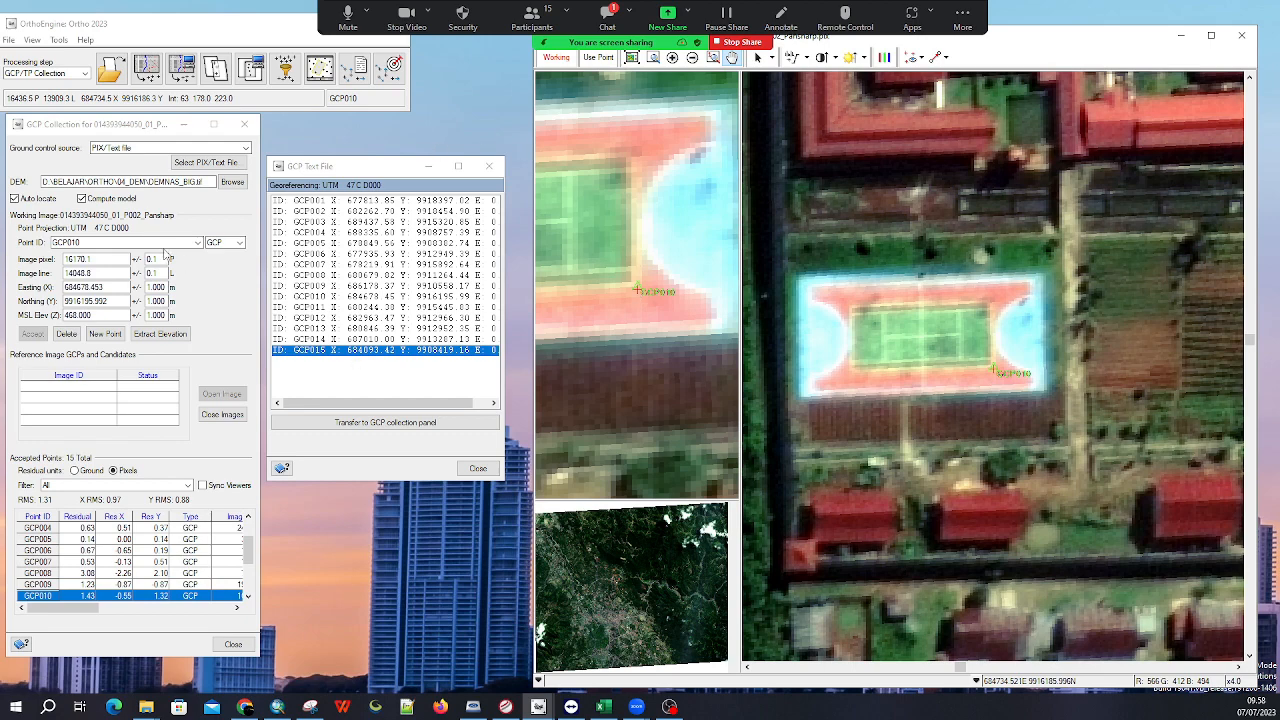
left_click(593, 60)
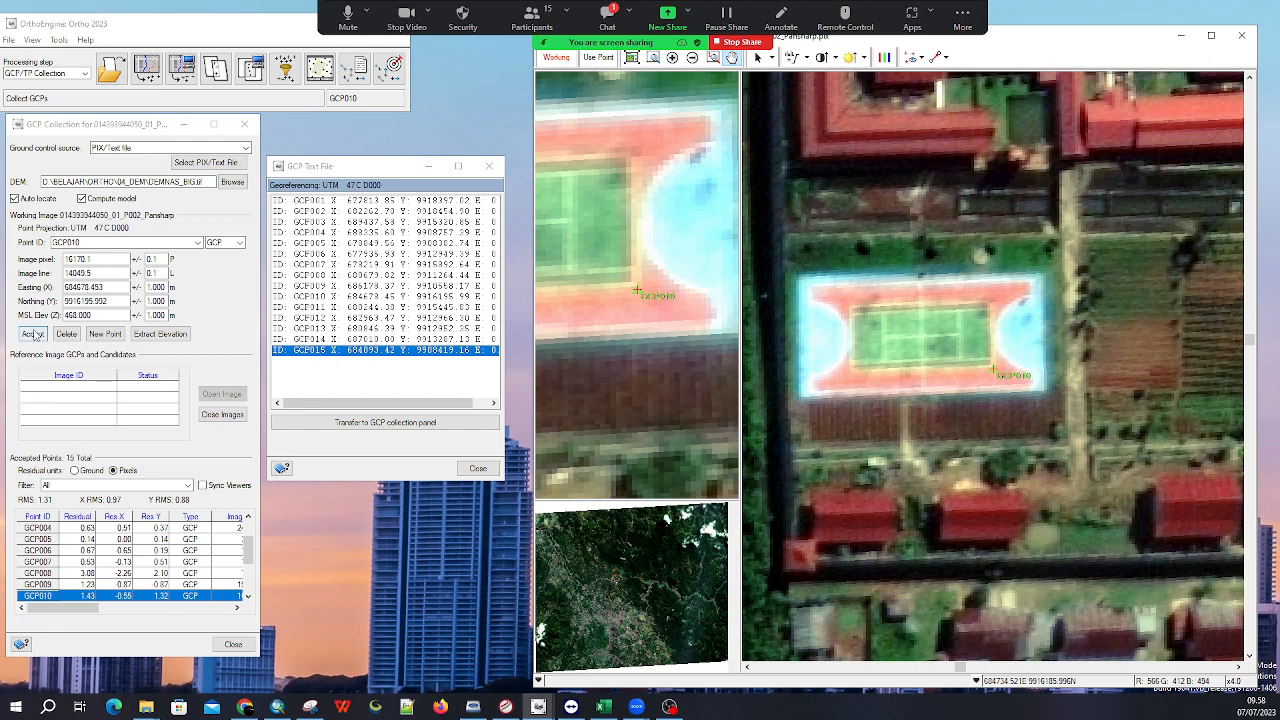
left_click(33, 334)
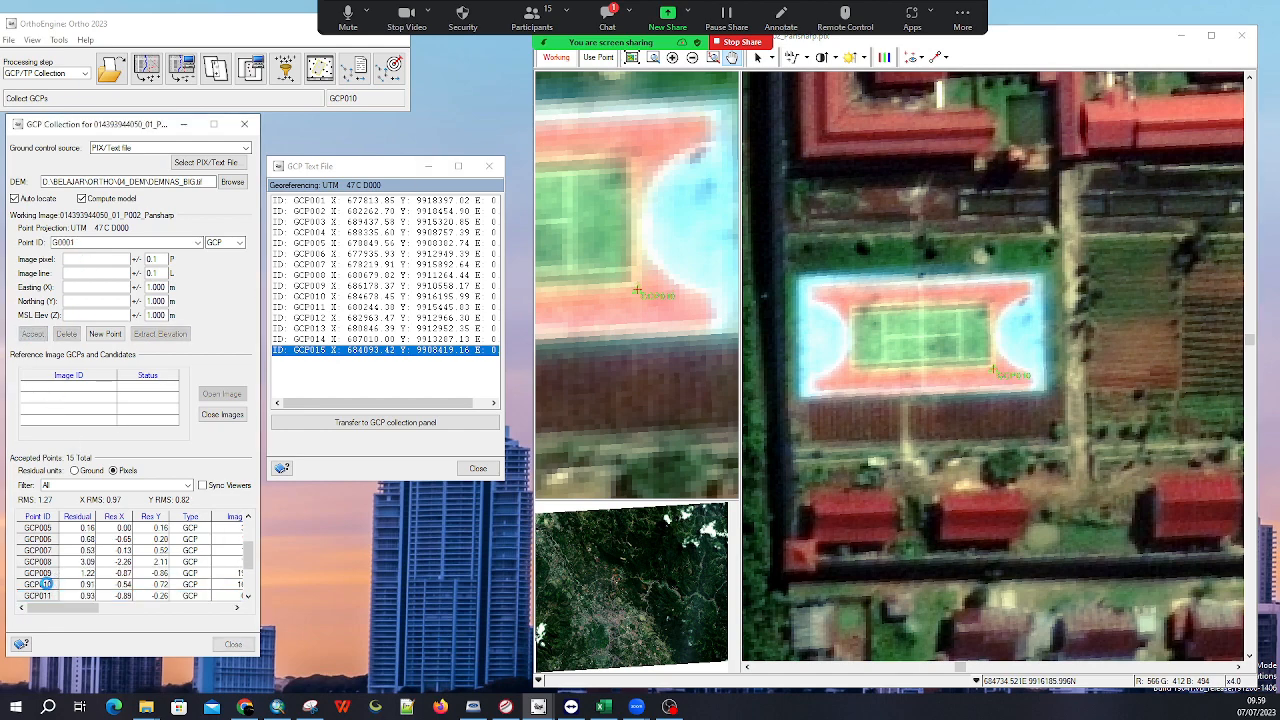
left_click(48, 586)
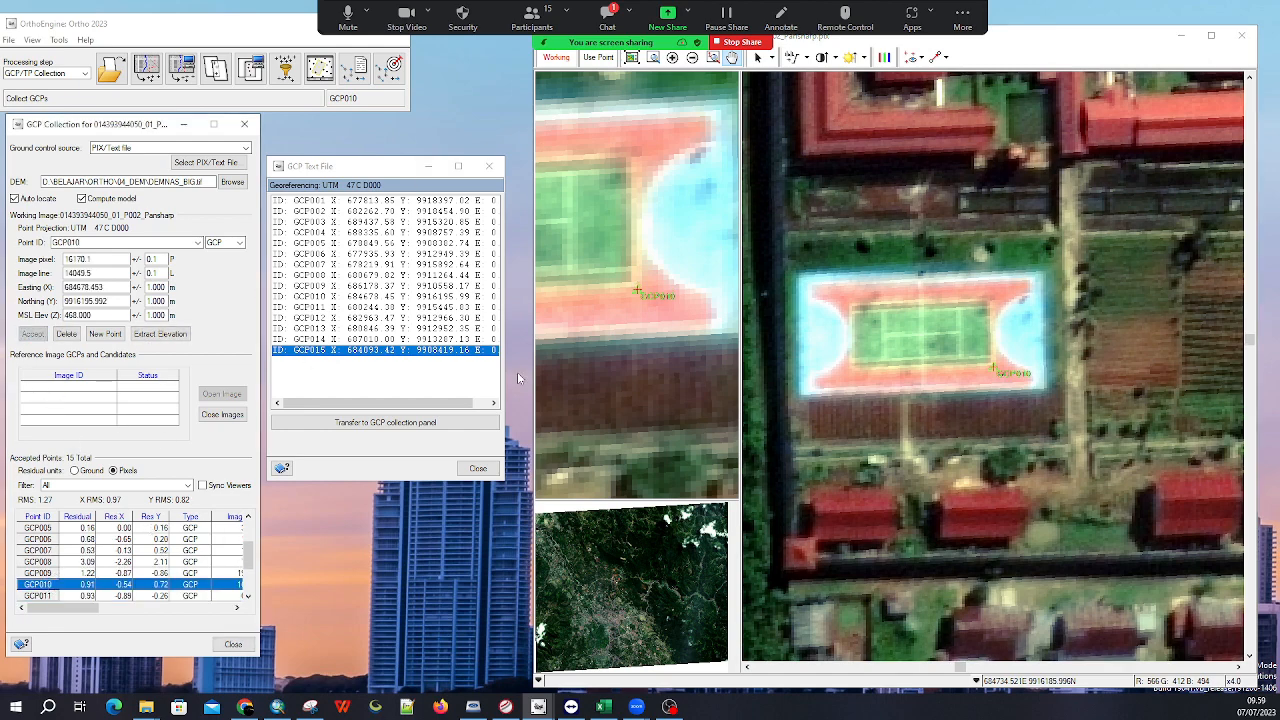
Re-mark GCP011 at the corner of the orange roof, at about pixel 6315.5, line 15191.3, and accept the point
left_click(45, 596)
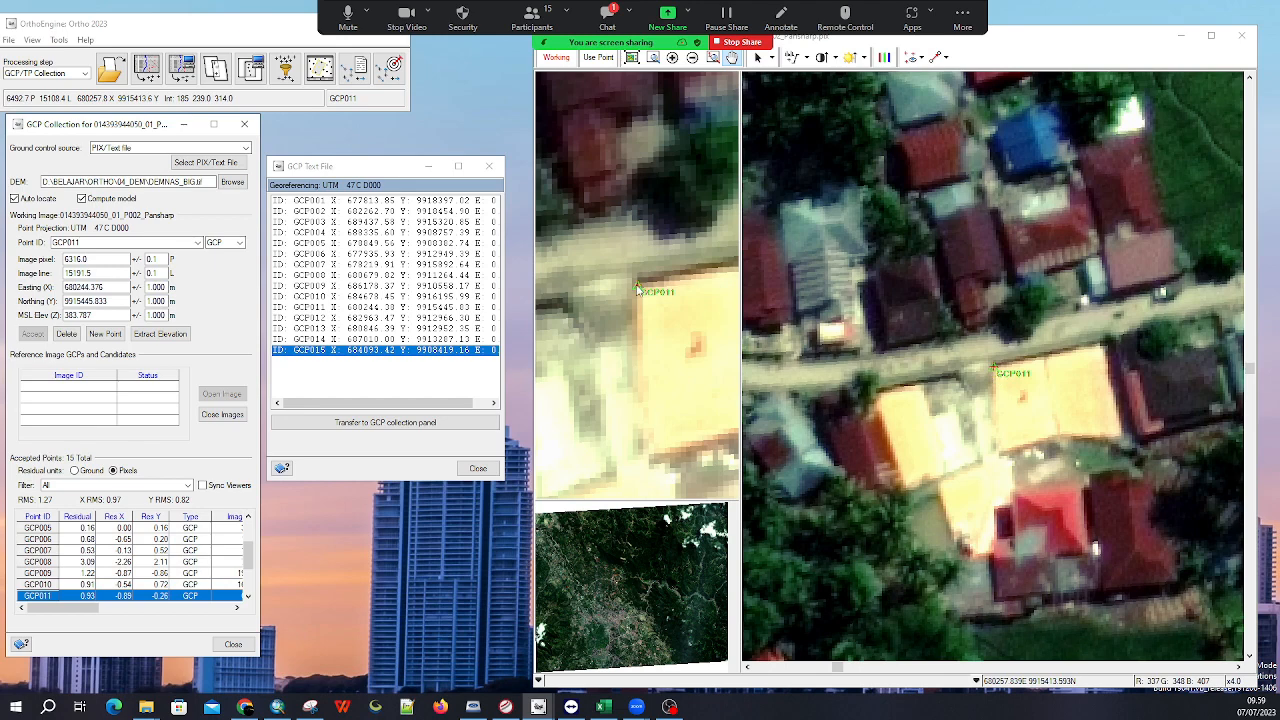
left_click(635, 286)
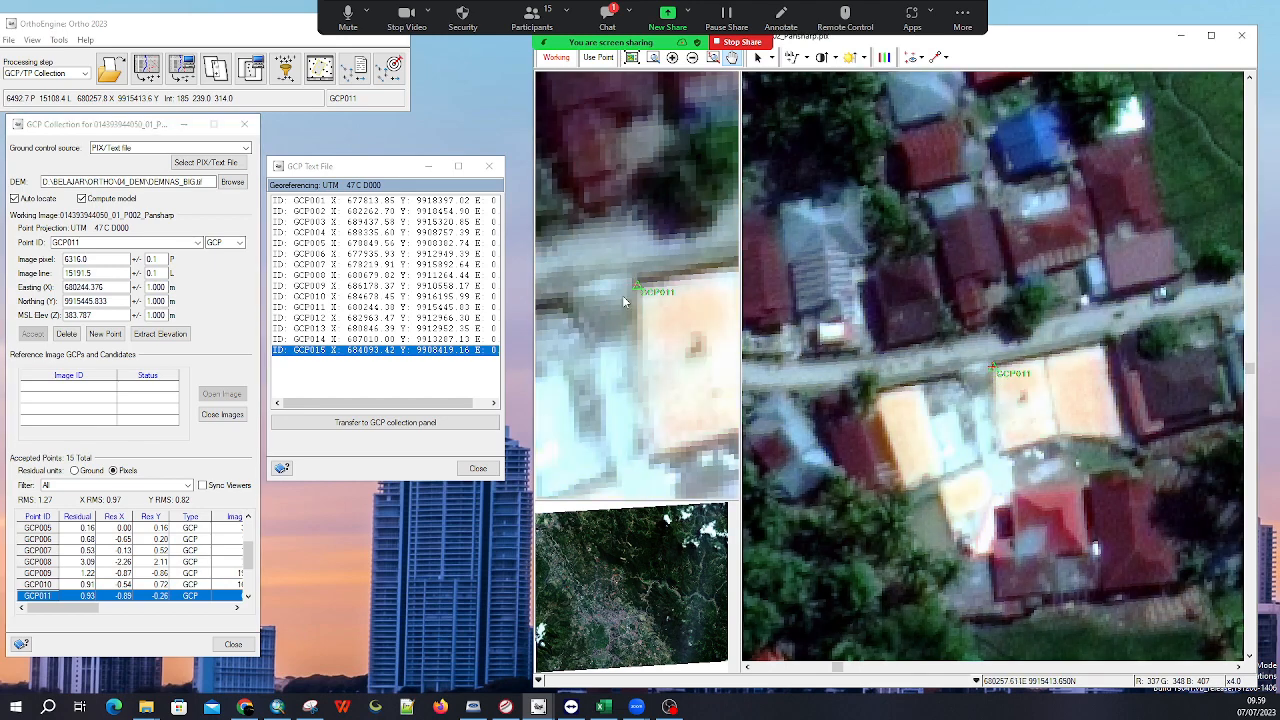
left_click(598, 57)
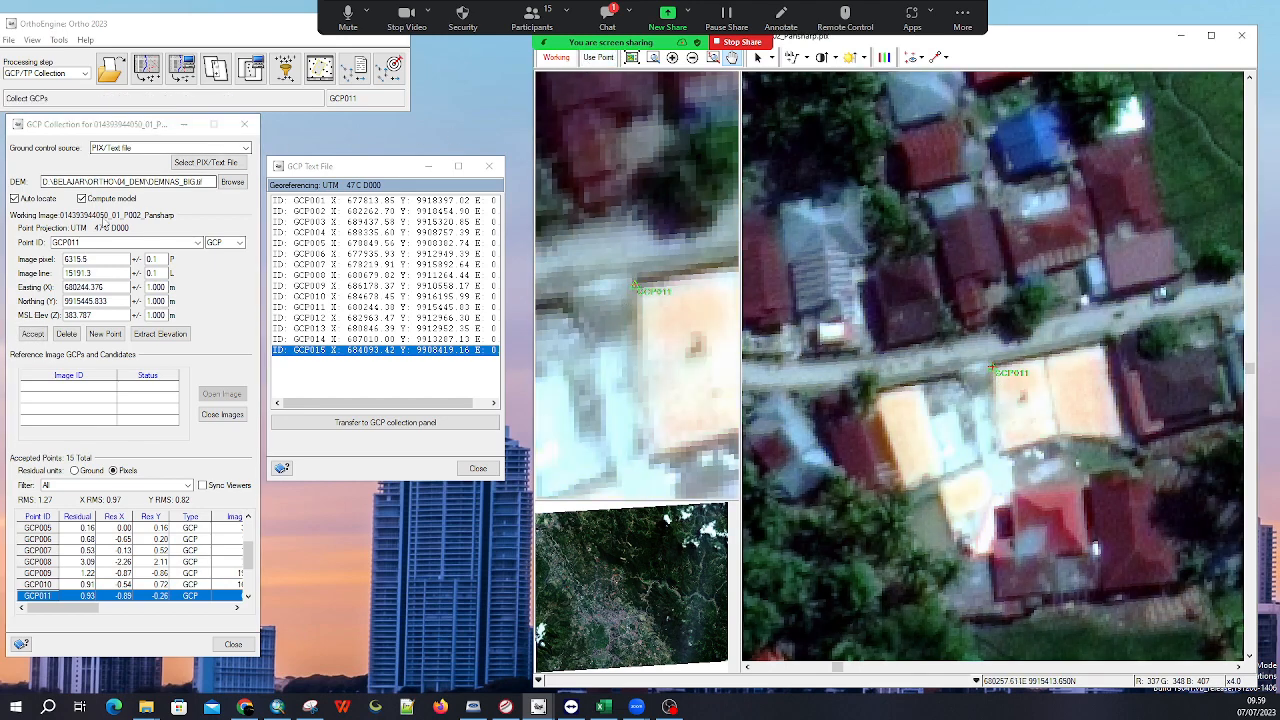
left_click(33, 334)
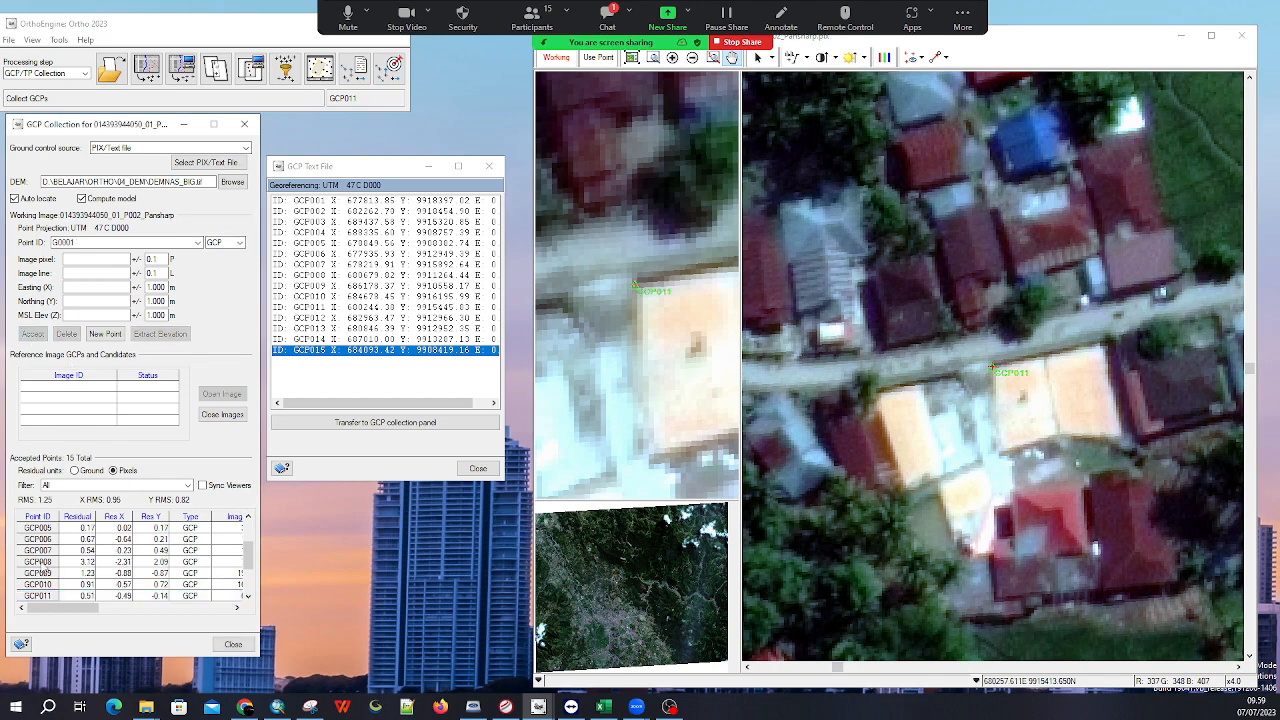
Check GCP012's position, and re-mark GCP013 at the roadside corner at about pixel 7679.2, line 20855.5 and accept it
left_click(40, 595)
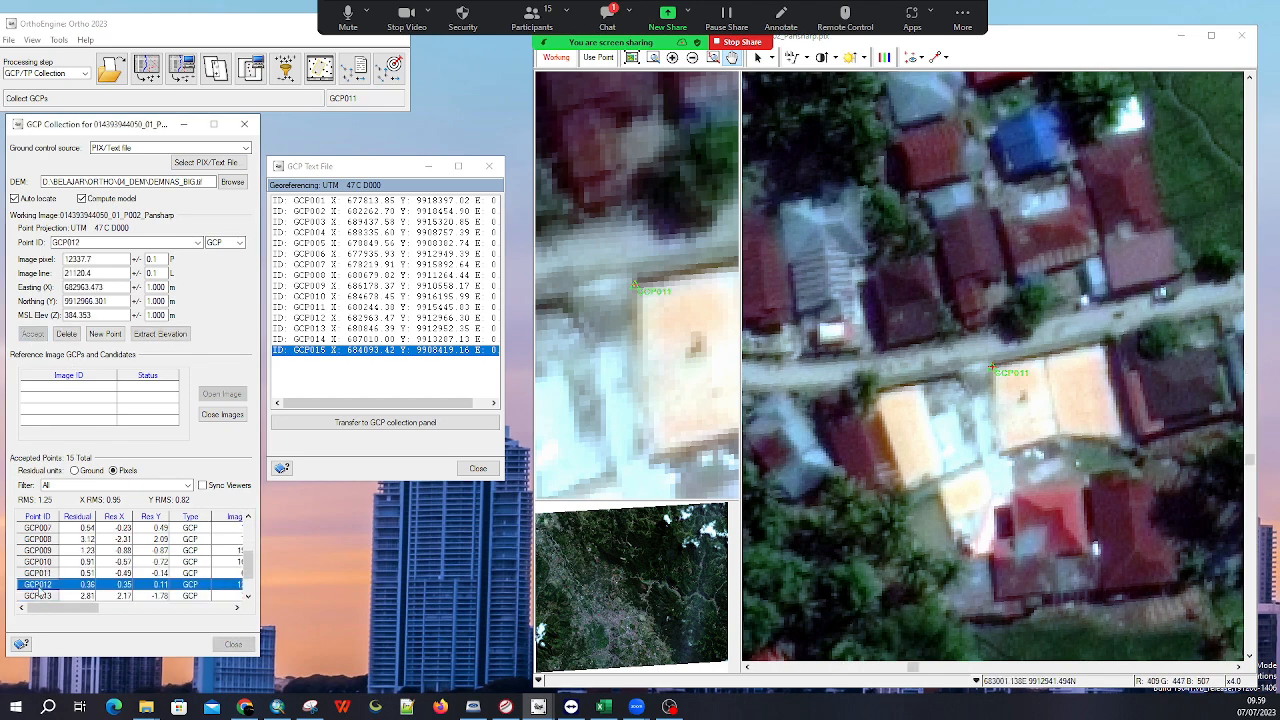
left_click(40, 596)
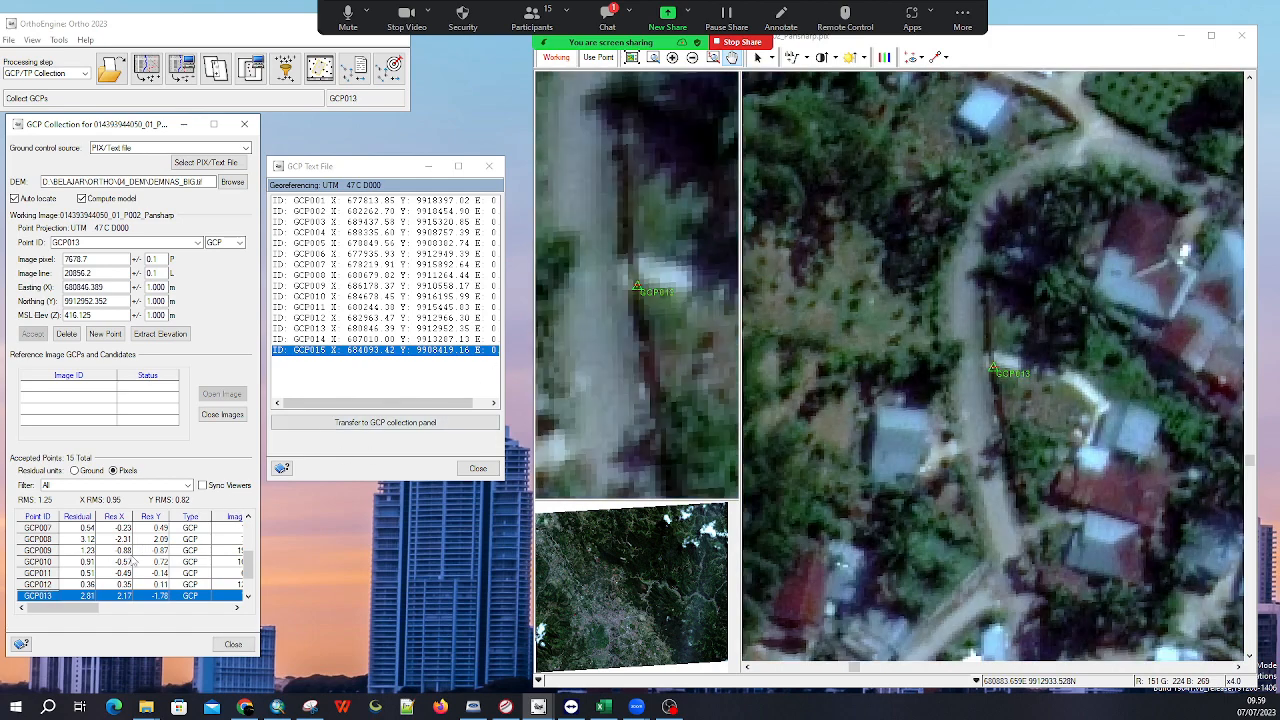
left_click(638, 284)
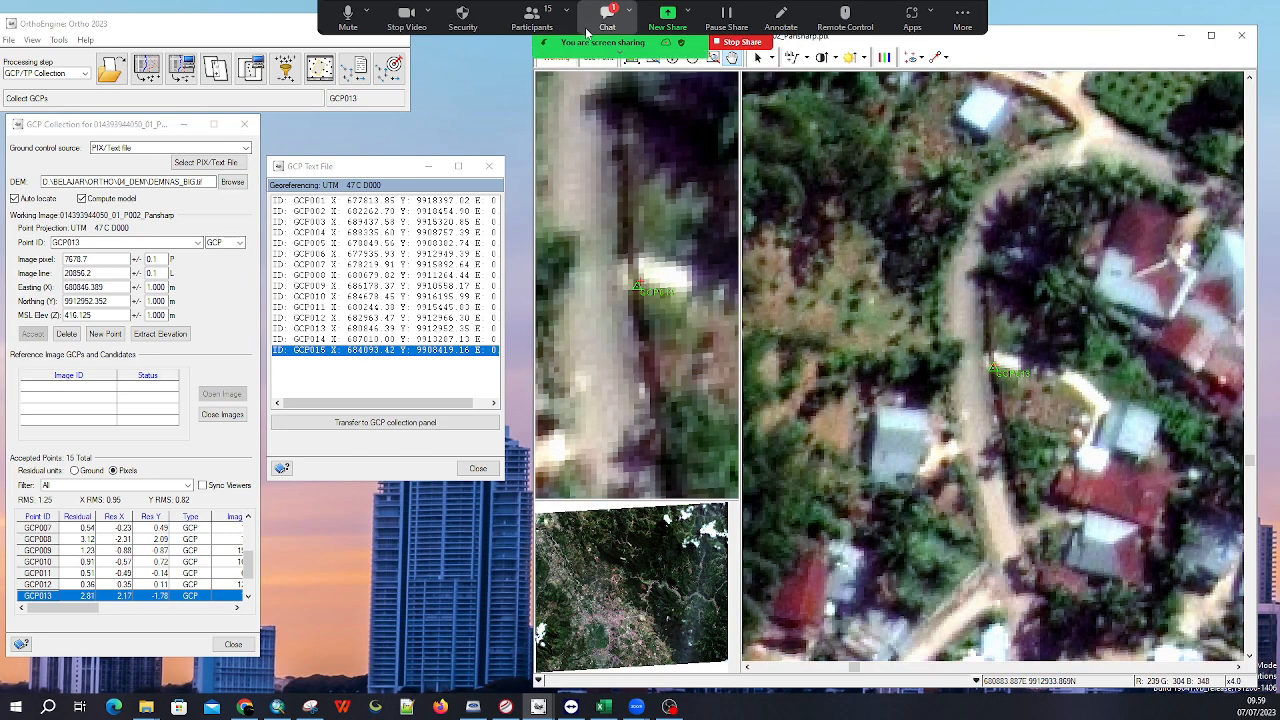
left_click(597, 58)
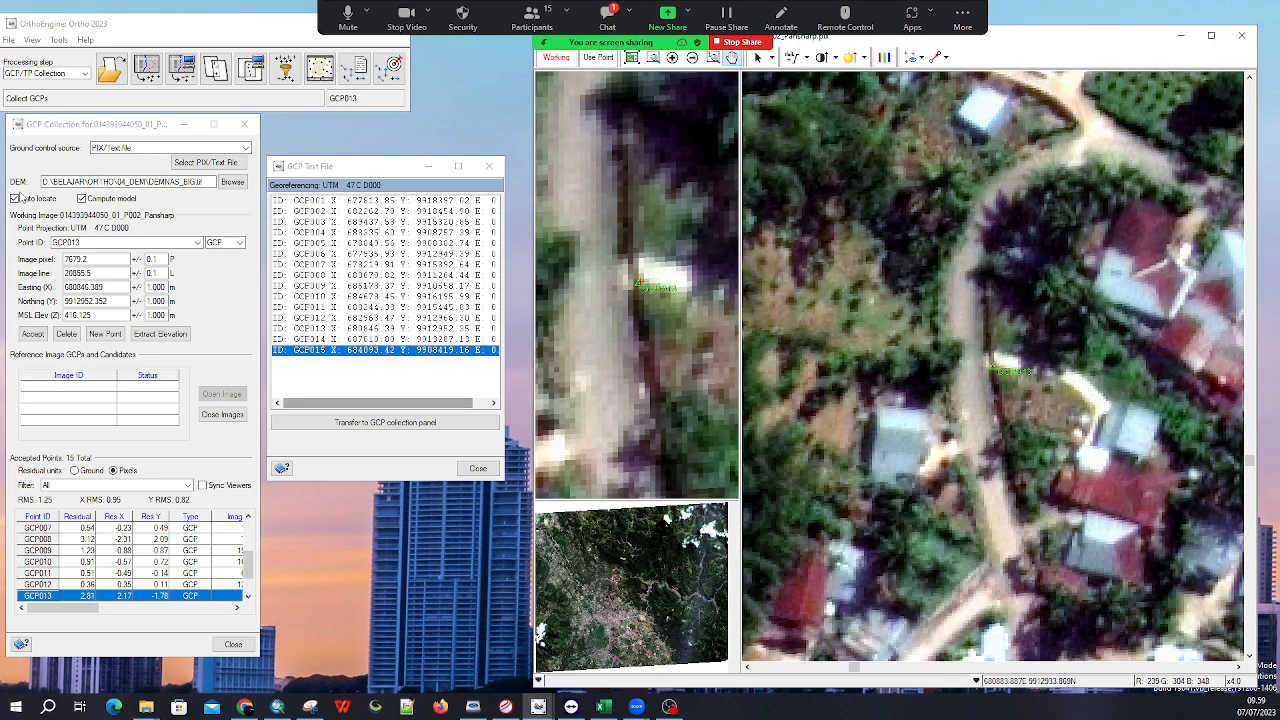
left_click(32, 334)
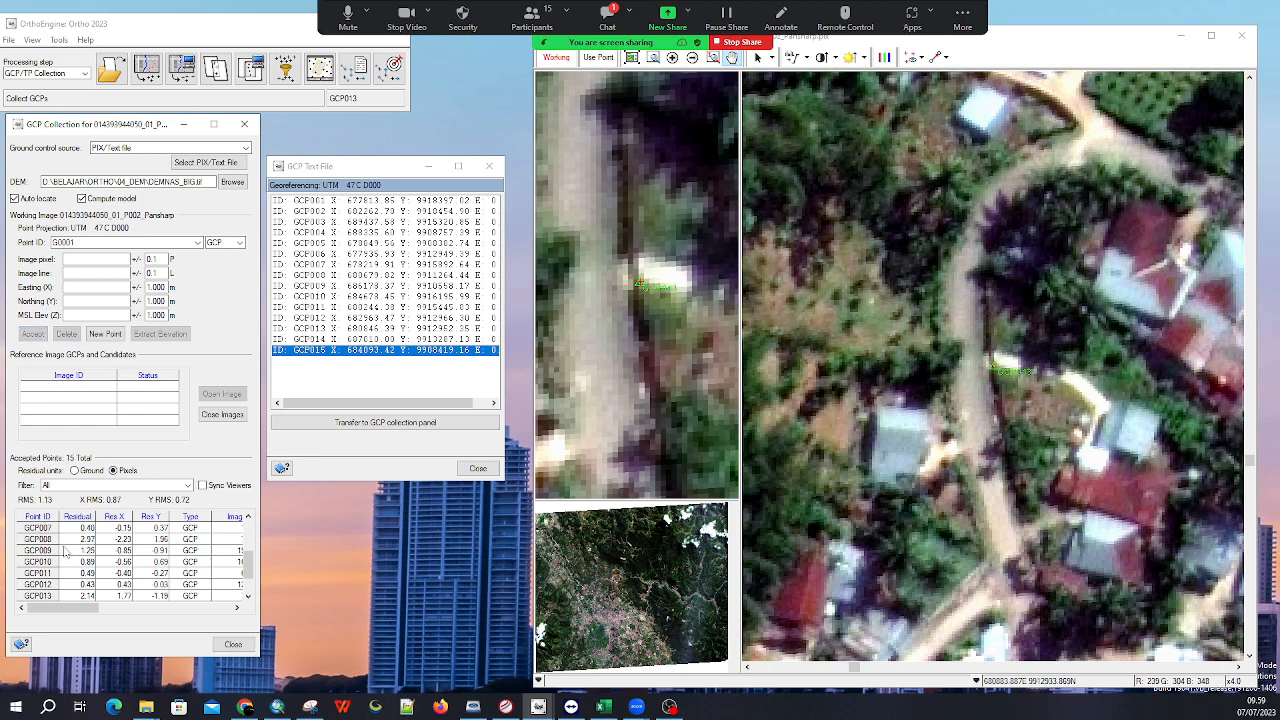
Re-mark GCP014 slightly along the roadside corner in front of the red-roofed house and accept the point
scroll(72, 580, "down", 1)
left_click(47, 584)
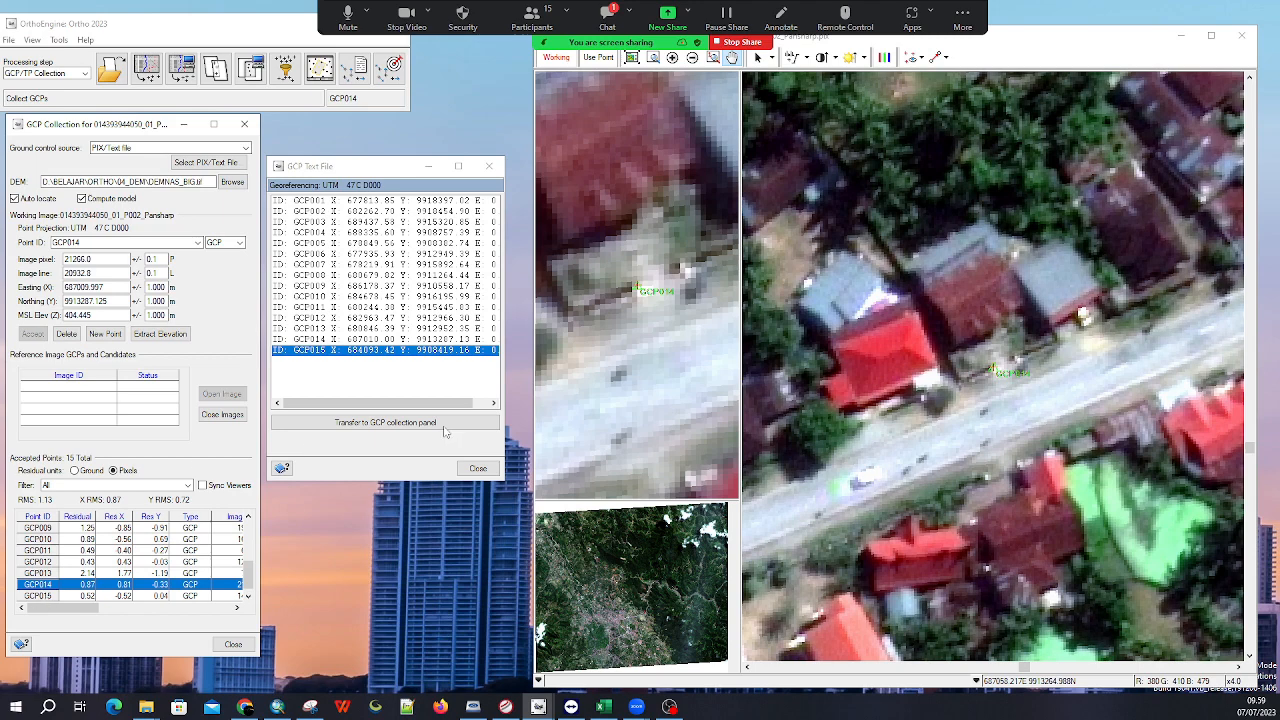
left_click(640, 290)
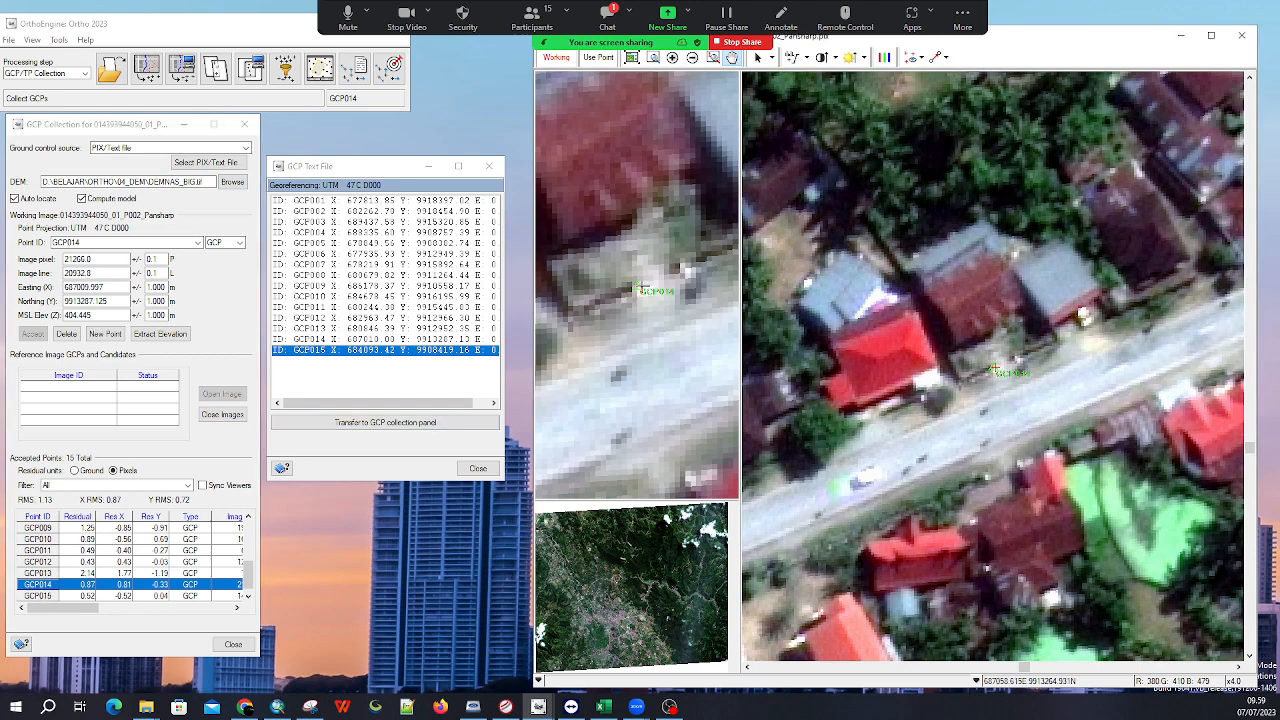
left_click(598, 58)
left_click(33, 333)
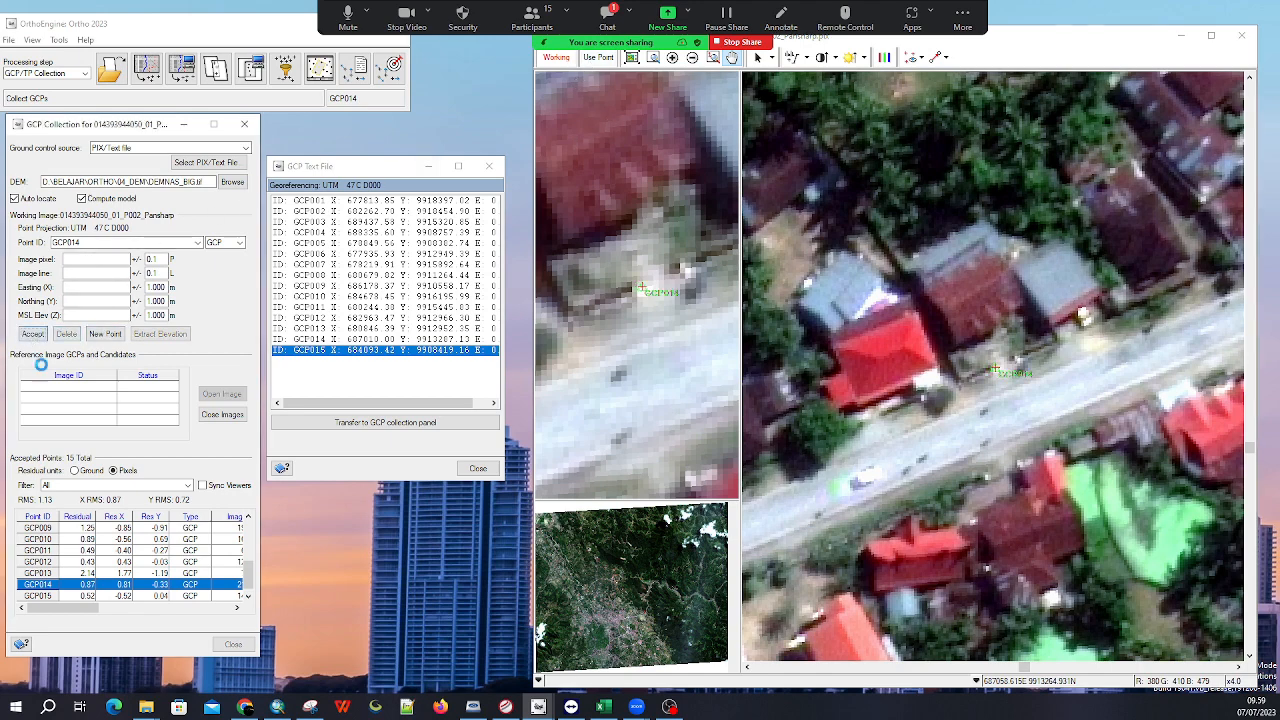
Re-mark GCP008 at the corner of the light plot boundary, at about pixel 7362.1, line 24589.4, and accept the point
scroll(62, 597, "down", 1)
scroll(60, 591, "up", 3)
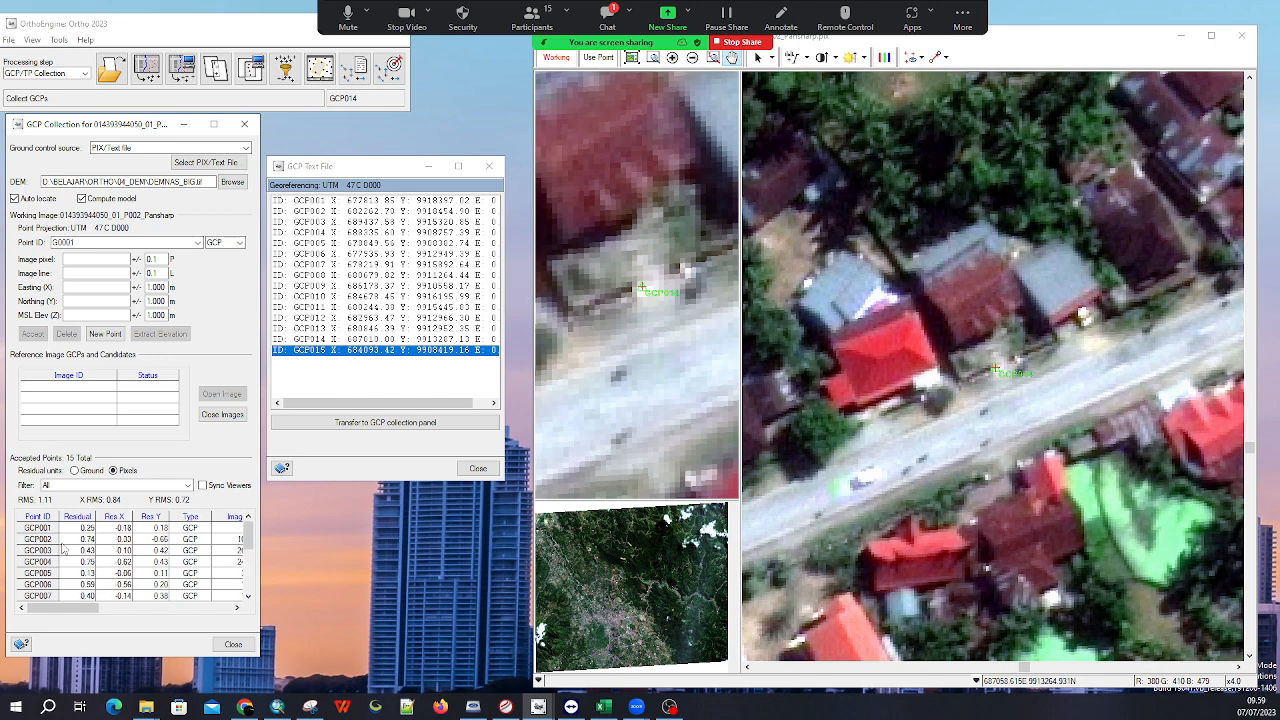
scroll(63, 555, "down", 2)
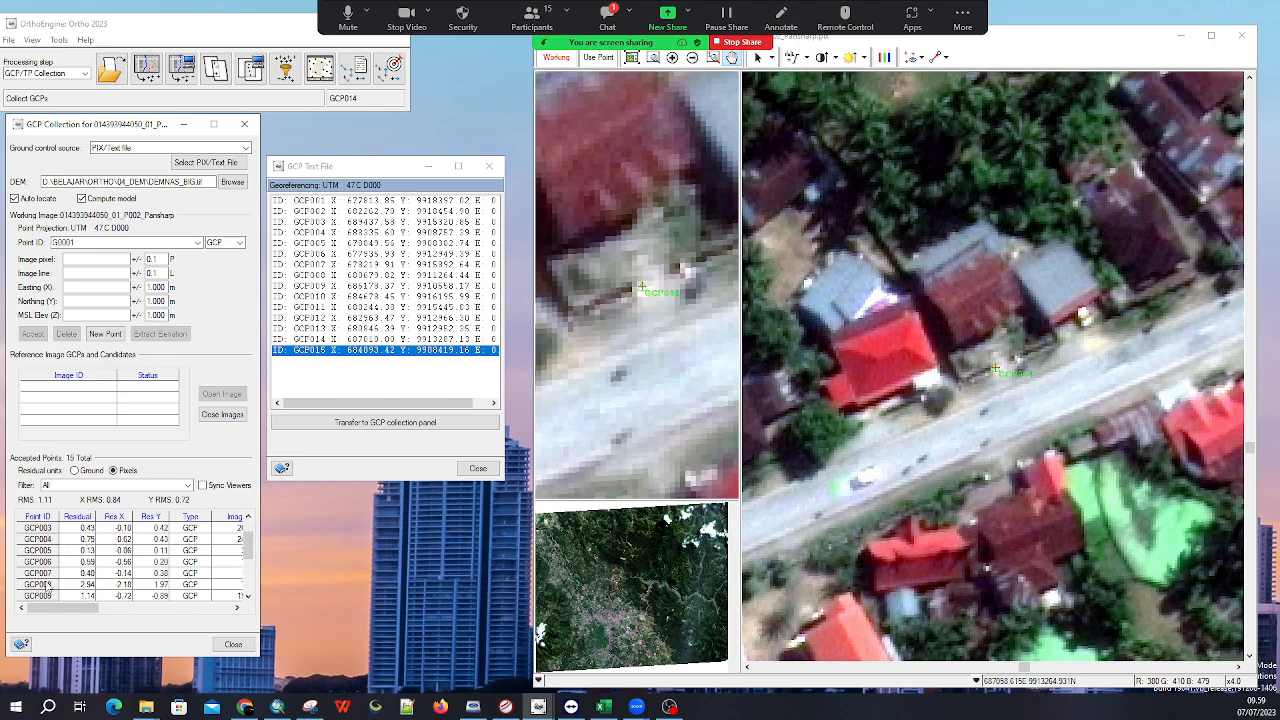
left_click(46, 585)
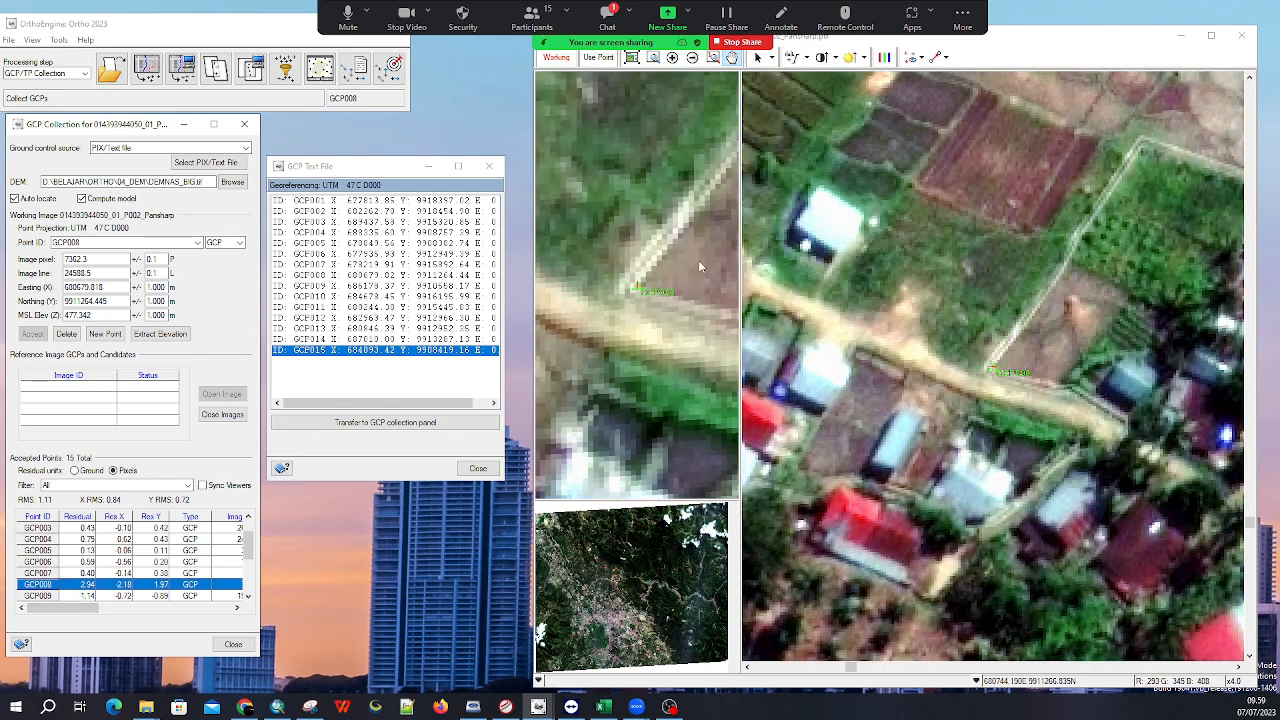
left_click(633, 293)
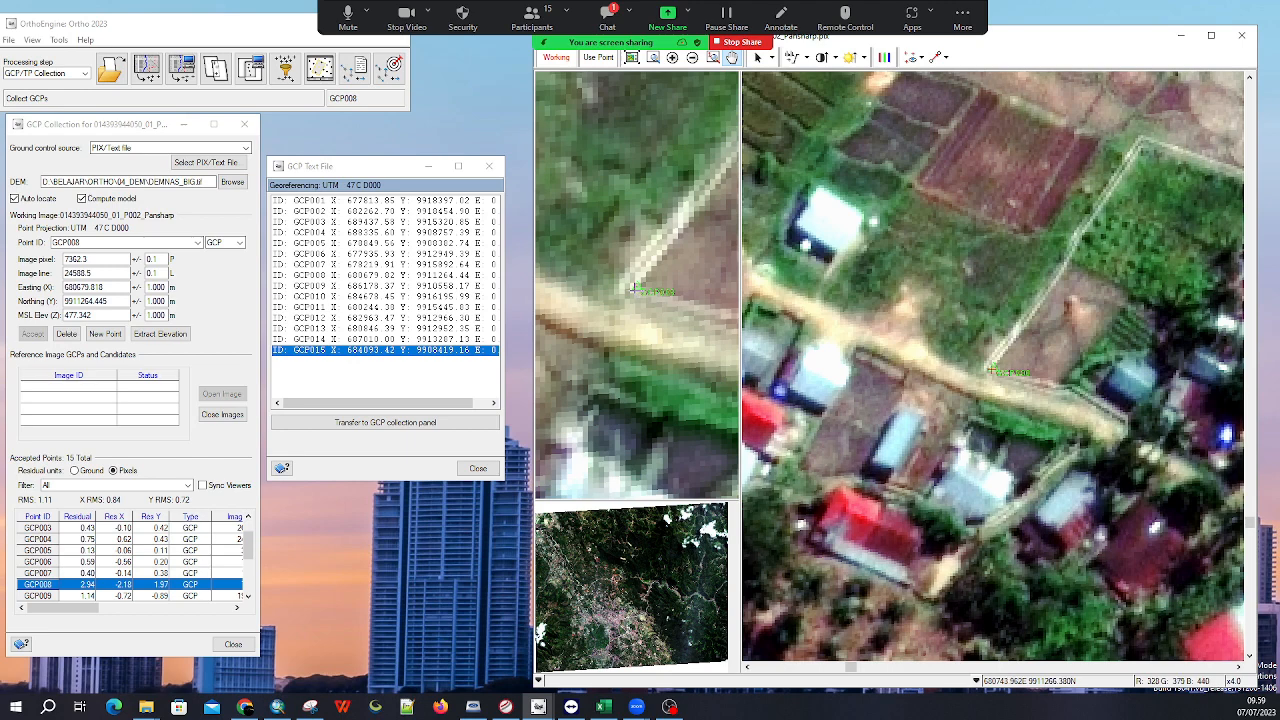
left_click(636, 291)
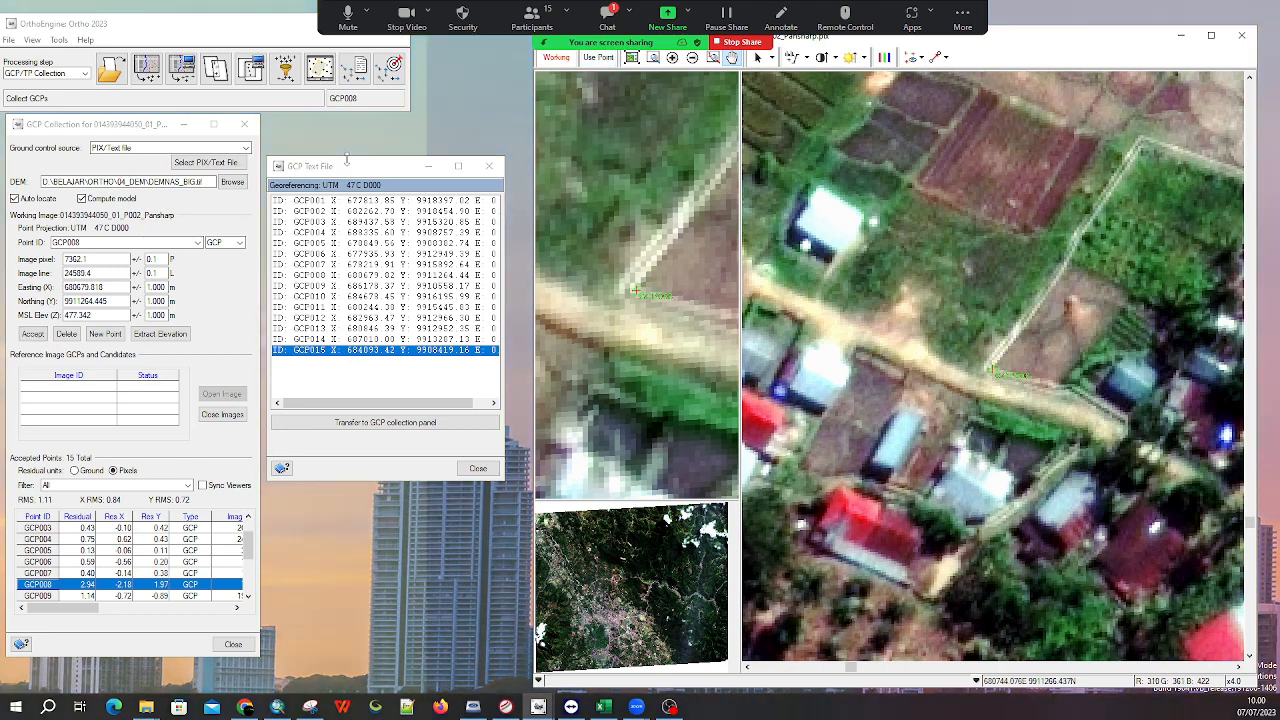
left_click(32, 333)
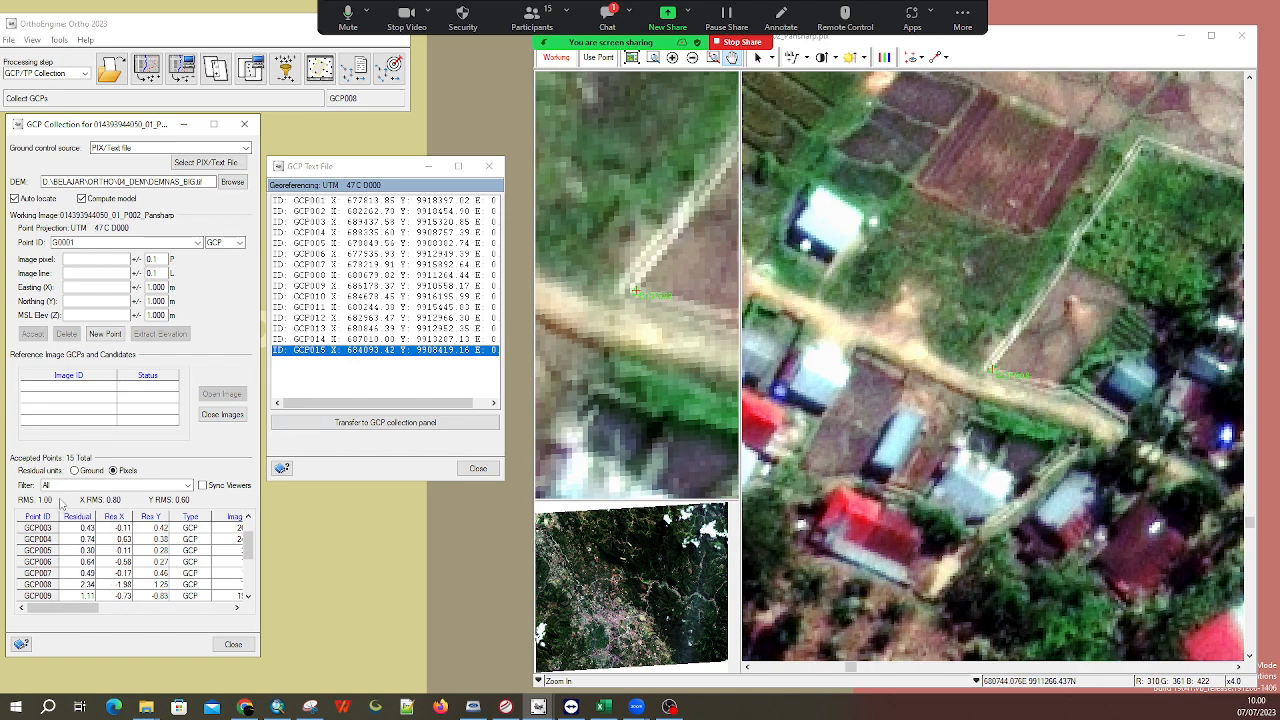
Review the residuals in ground units, return the residual units to pixels, and save the project
left_click(88, 471)
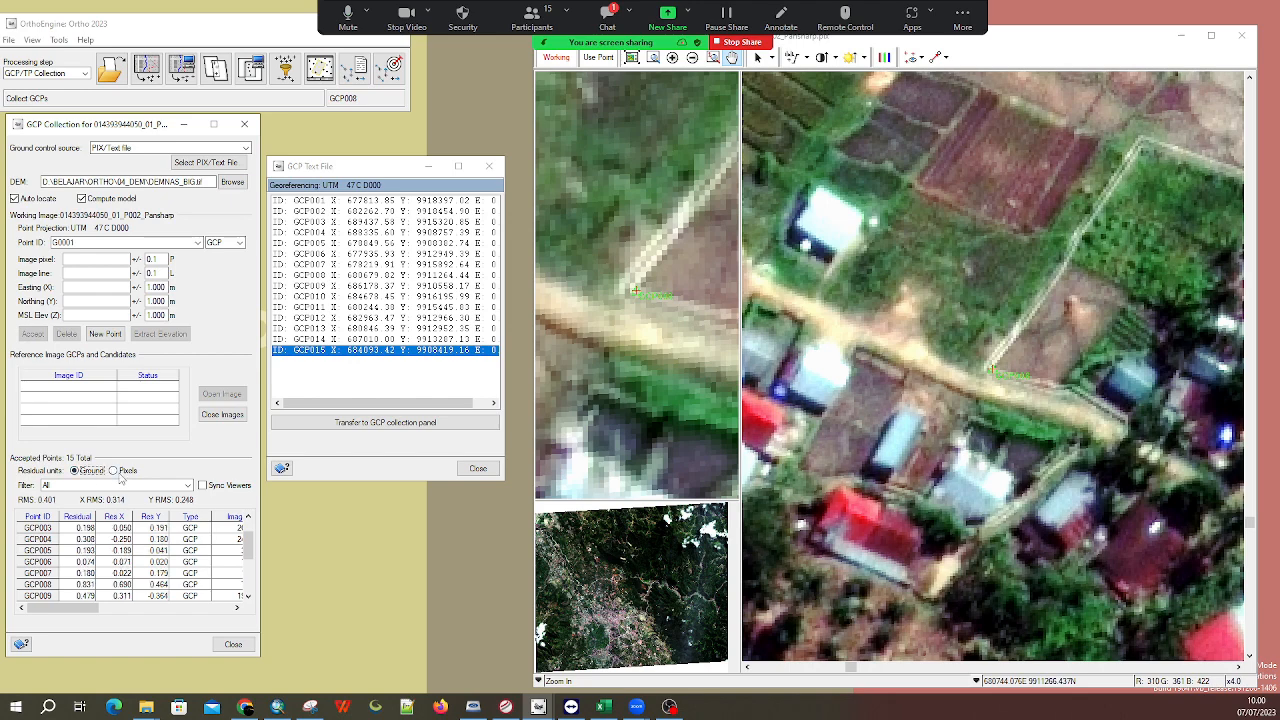
left_click(122, 472)
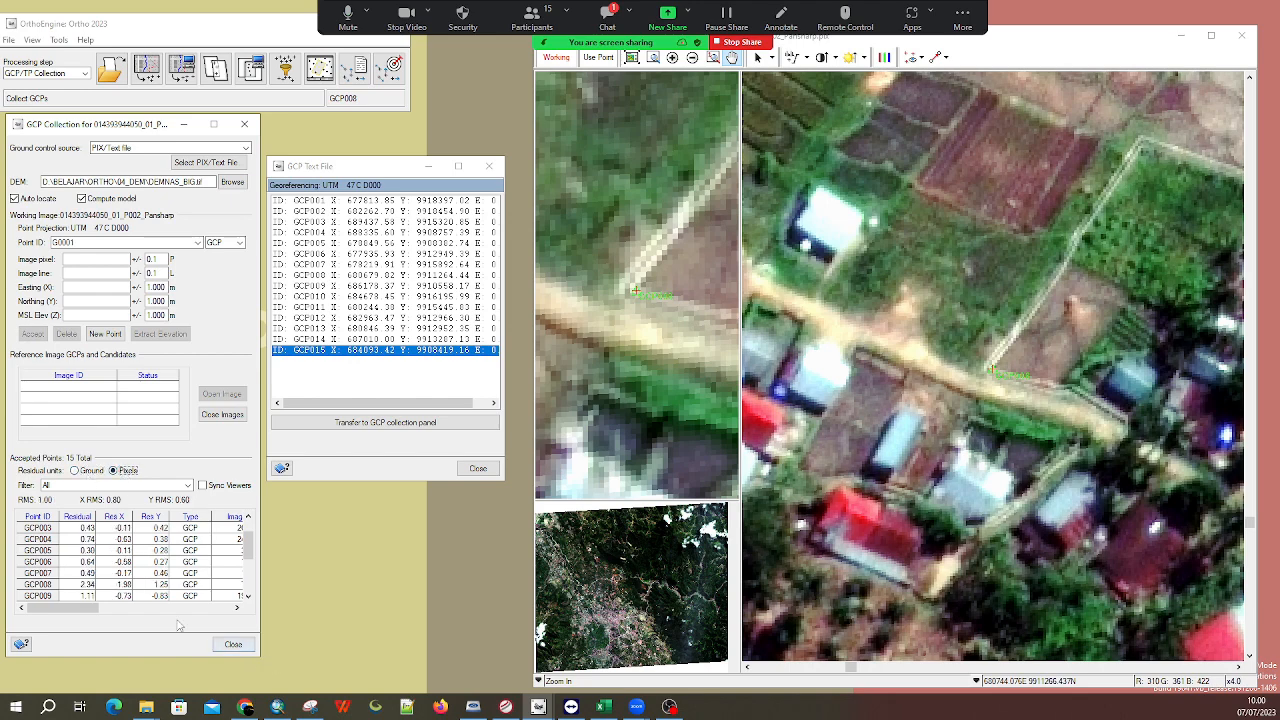
left_click(8, 40)
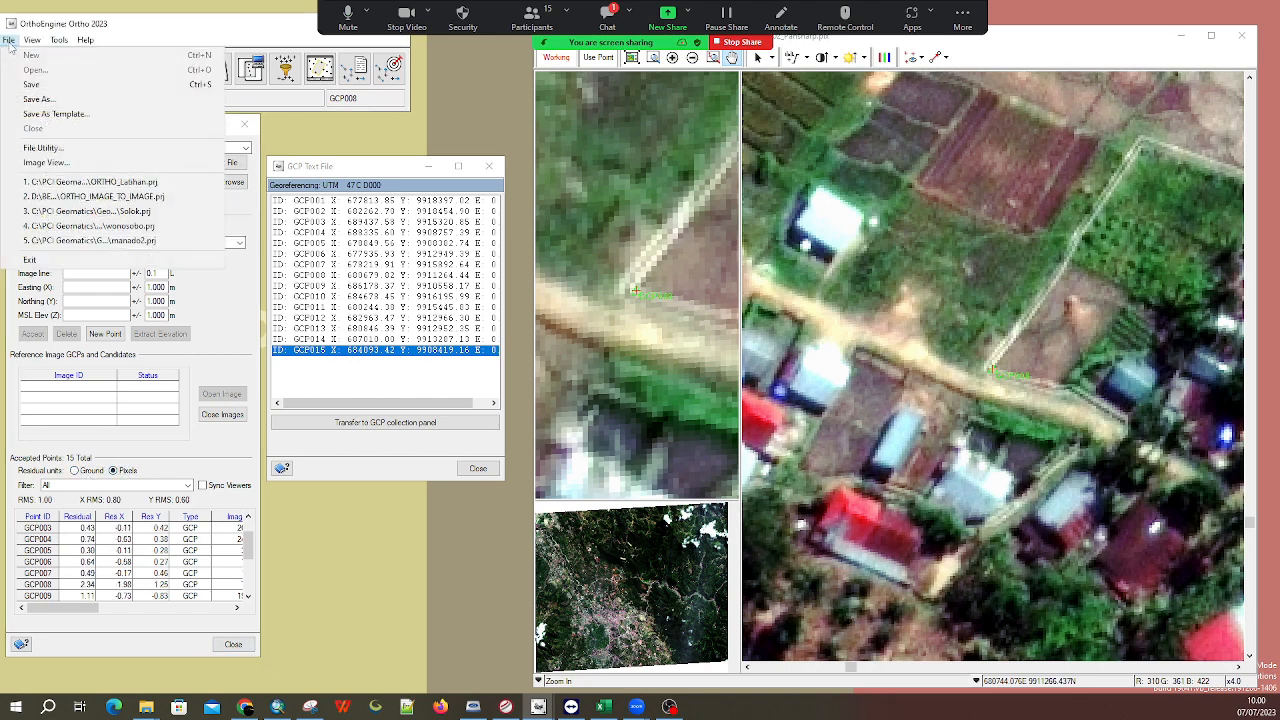
left_click(65, 88)
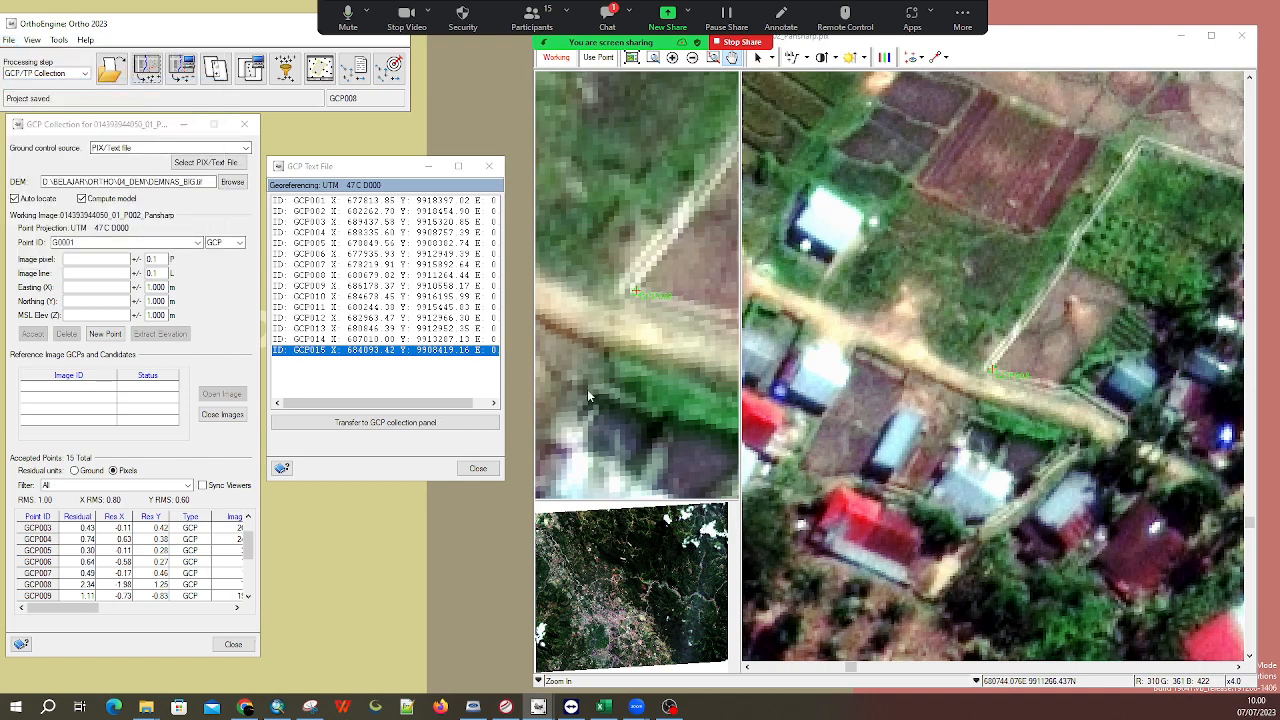
Close the image viewer, GCP Collection and GCP Text File windows, and review the Residual Errors report before closing it
left_click(1242, 36)
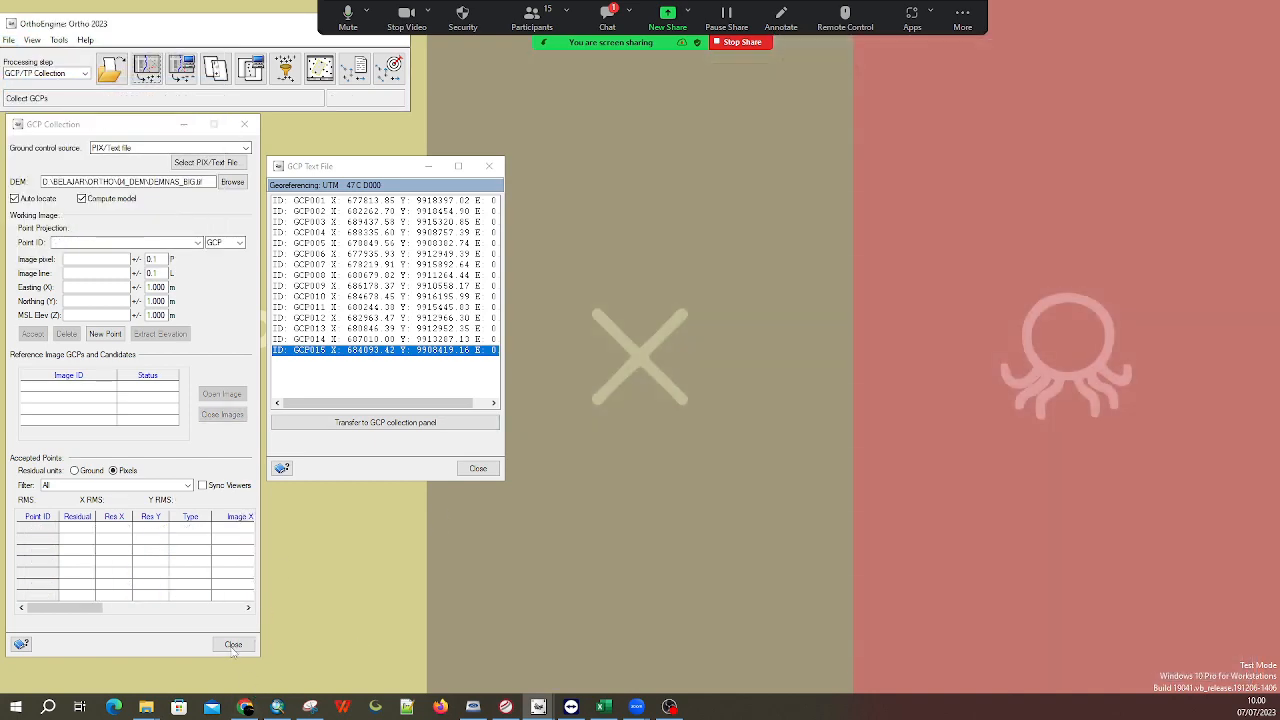
left_click(233, 644)
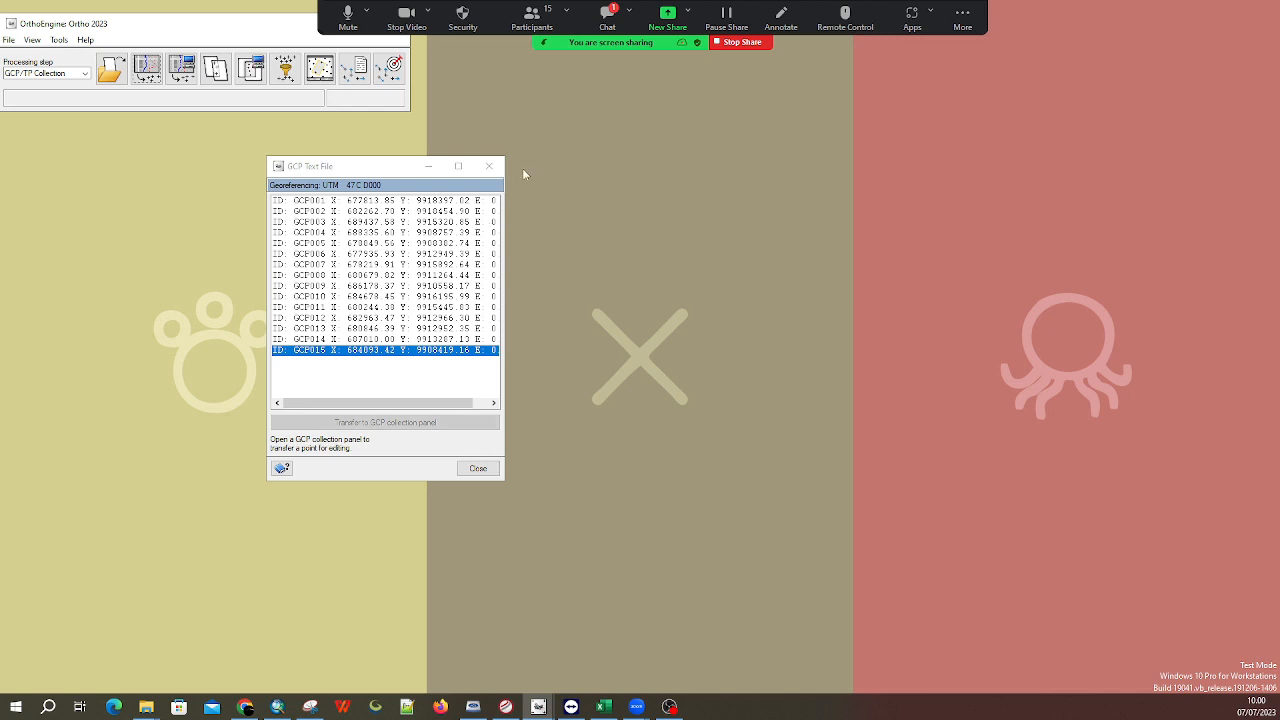
left_click(489, 167)
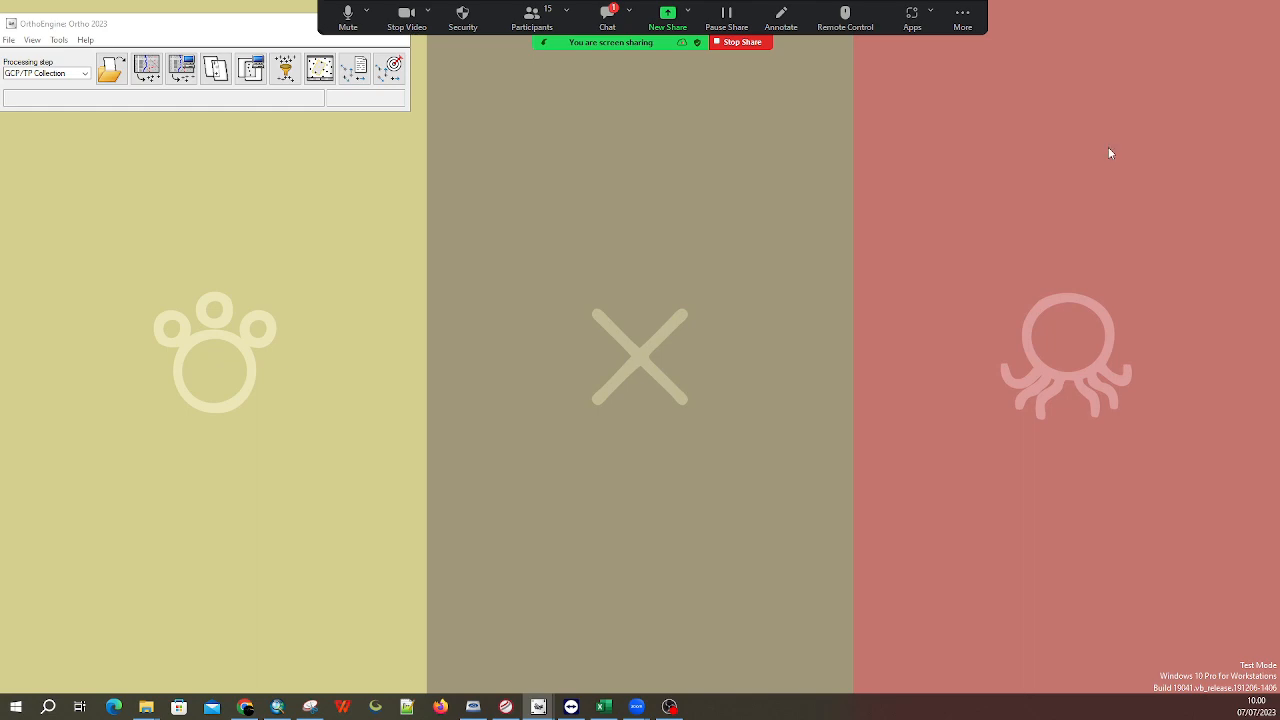
left_click_drag(1279, 132, 519, 137)
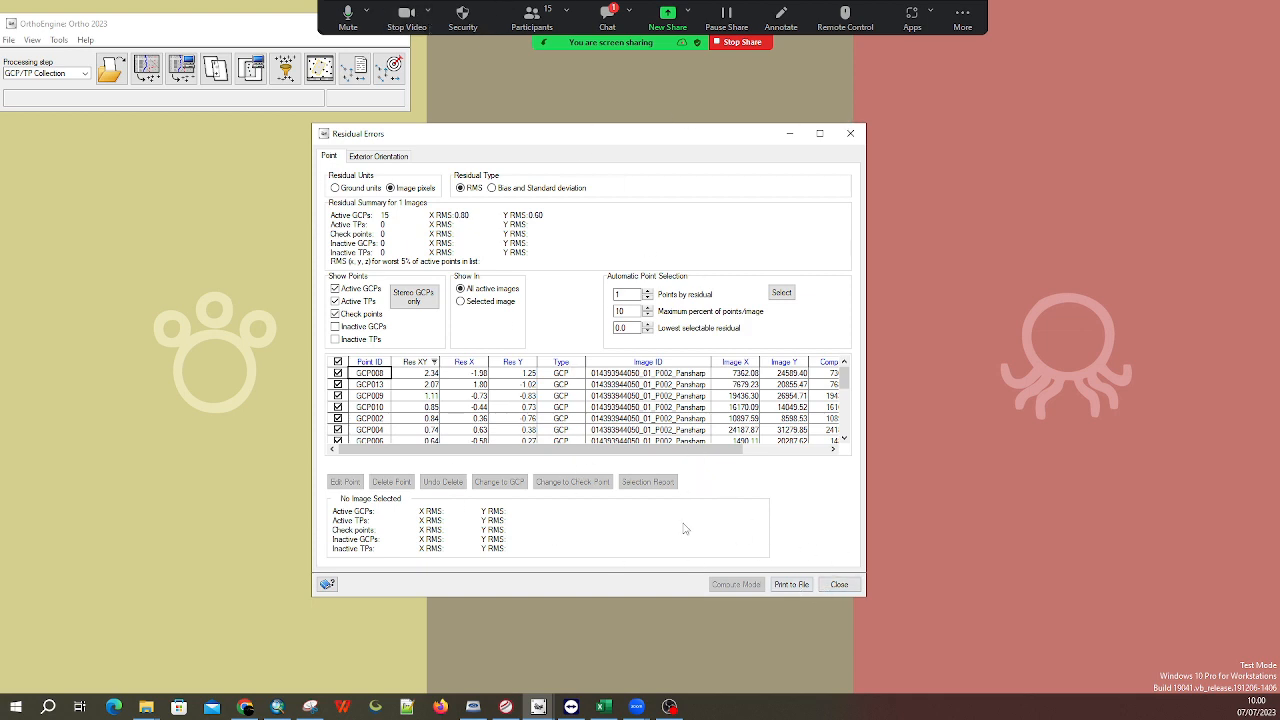
left_click(857, 585)
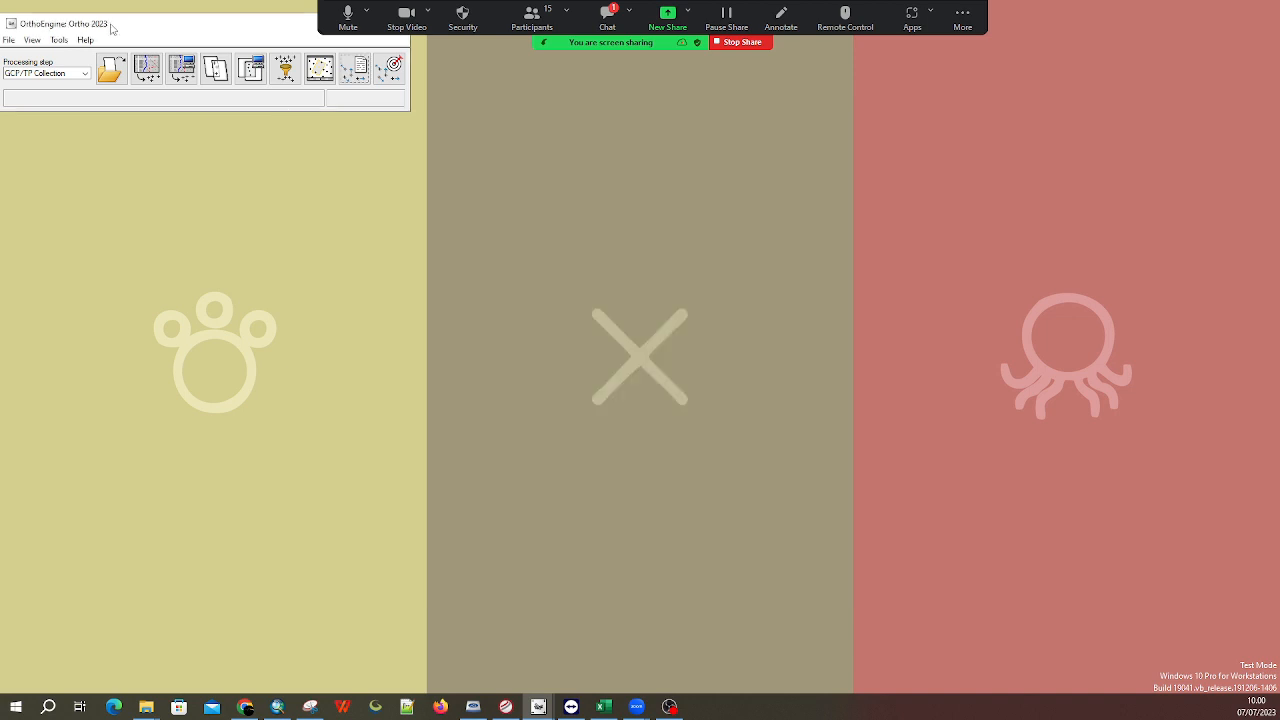
Set the processing step to Ortho Generation and move the program window clear of the meeting controls
left_click_drag(112, 24, 514, 122)
left_click(460, 172)
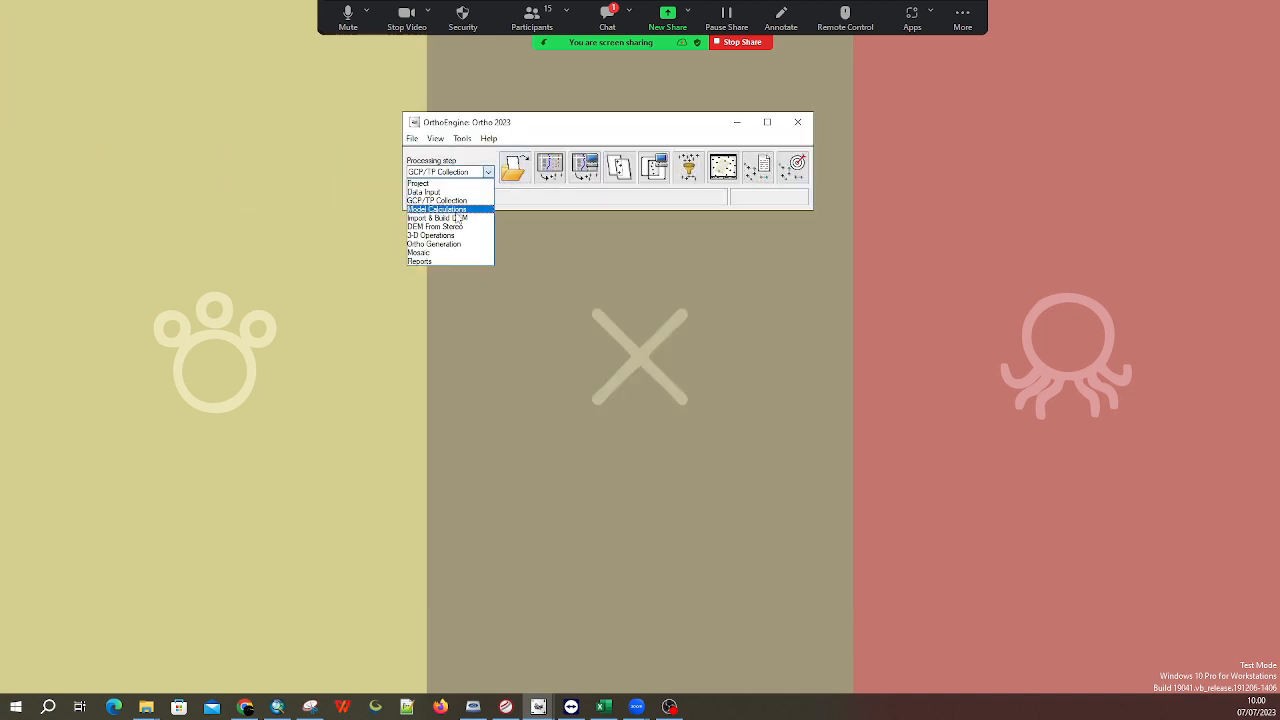
left_click(455, 246)
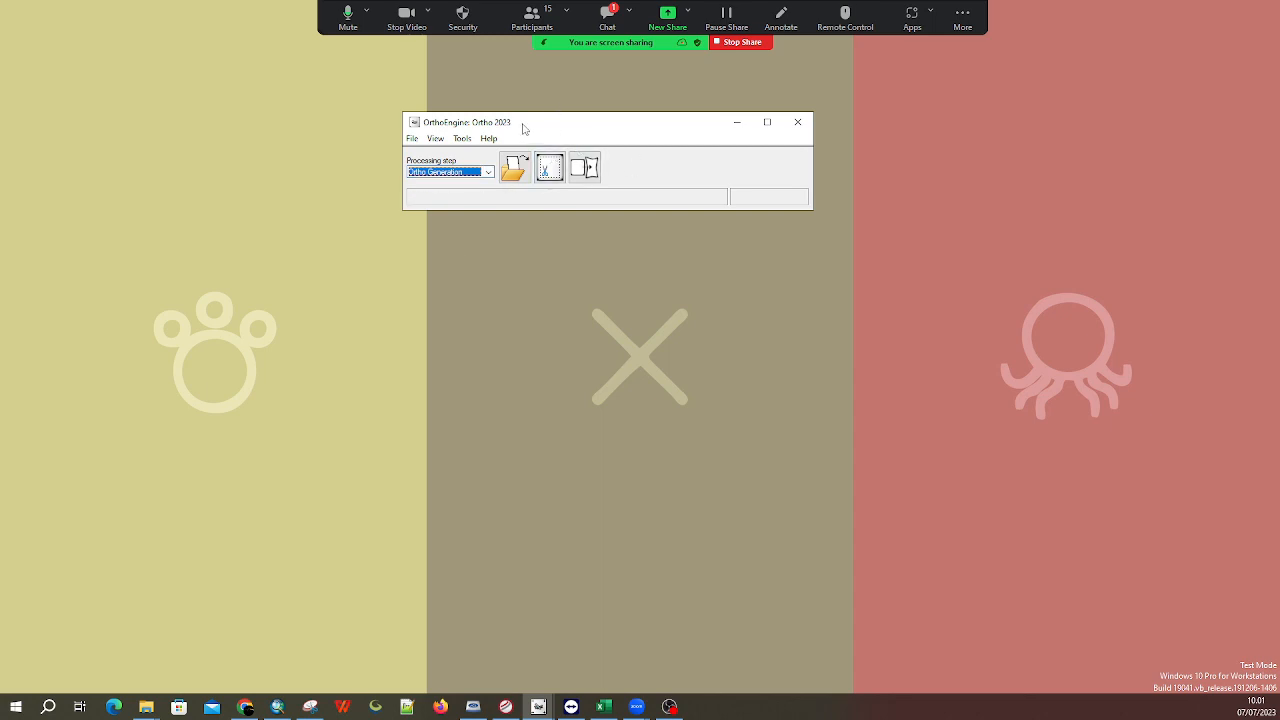
left_click_drag(522, 128, 487, 117)
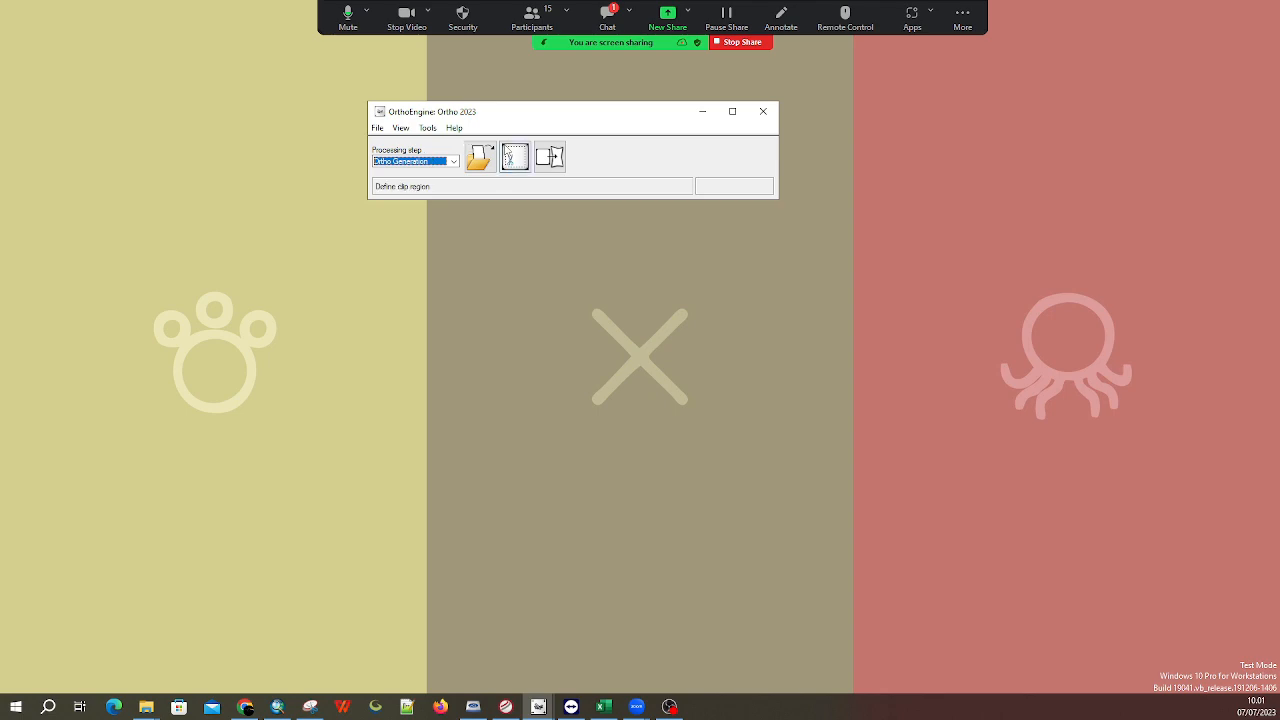
Switch to ArcMap, show the orthosis.tif image with FU_2020_BIG.ecw hidden, and examine the AOI and control points over the whole scene
left_click(277, 706)
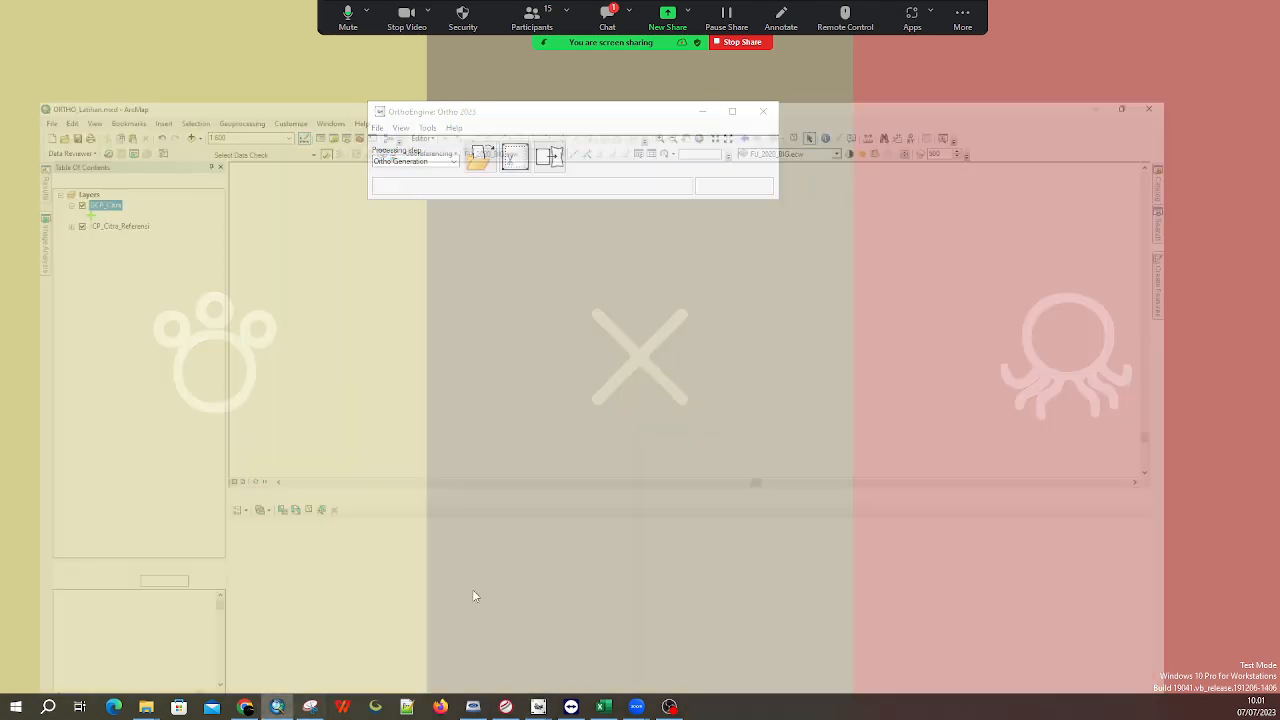
scroll(642, 333, "up", 5)
left_click(52, 180)
left_click(48, 177)
left_click(48, 164)
scroll(800, 300, "up", 4)
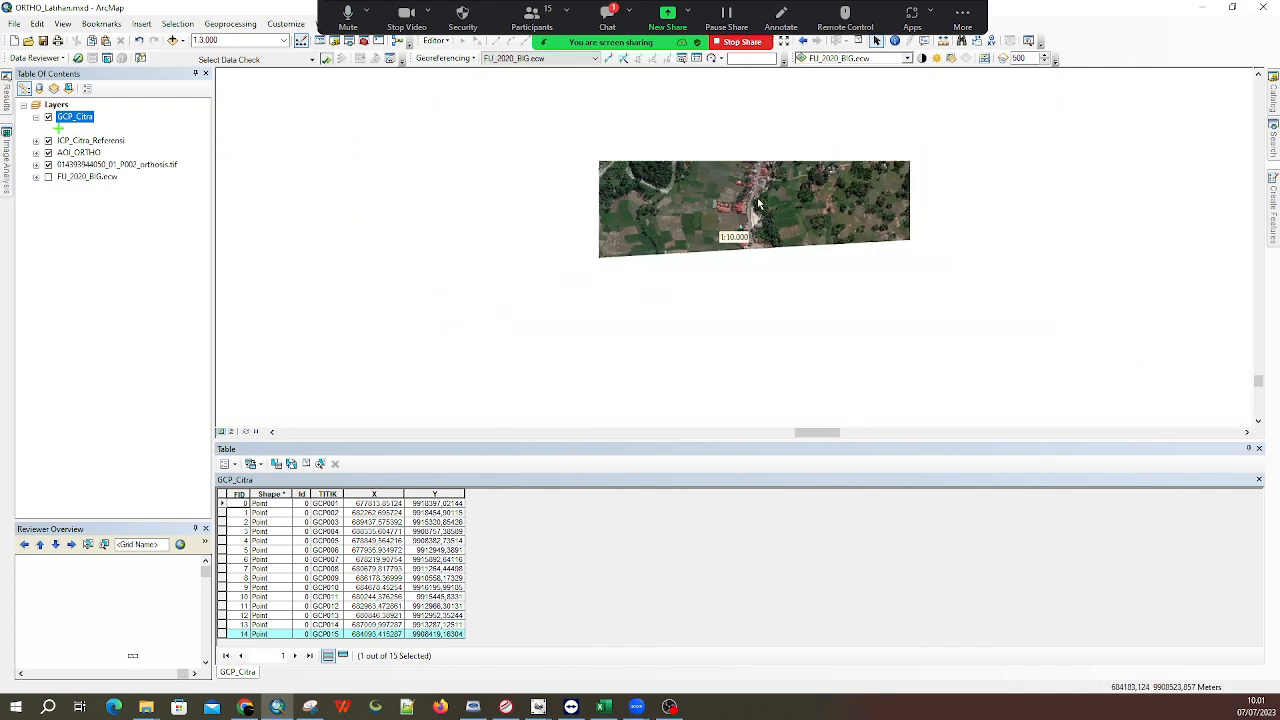
scroll(750, 360, "up", 2)
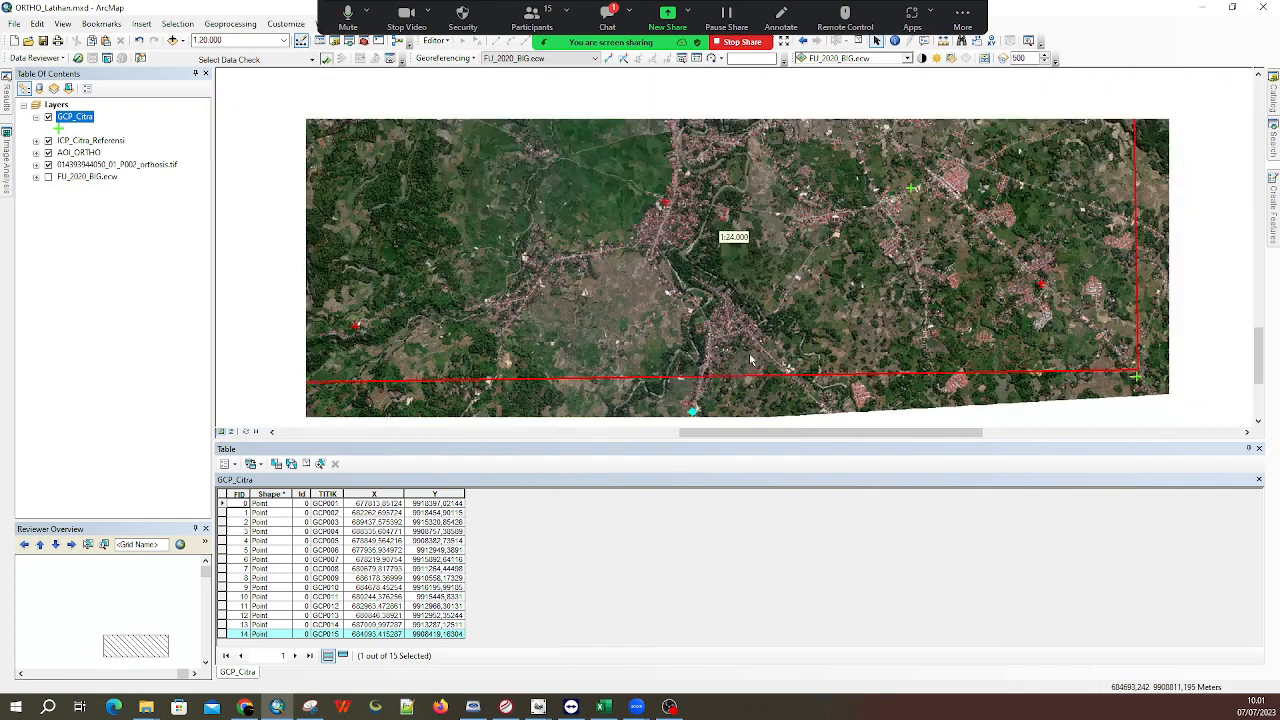
scroll(752, 358, "up", 1)
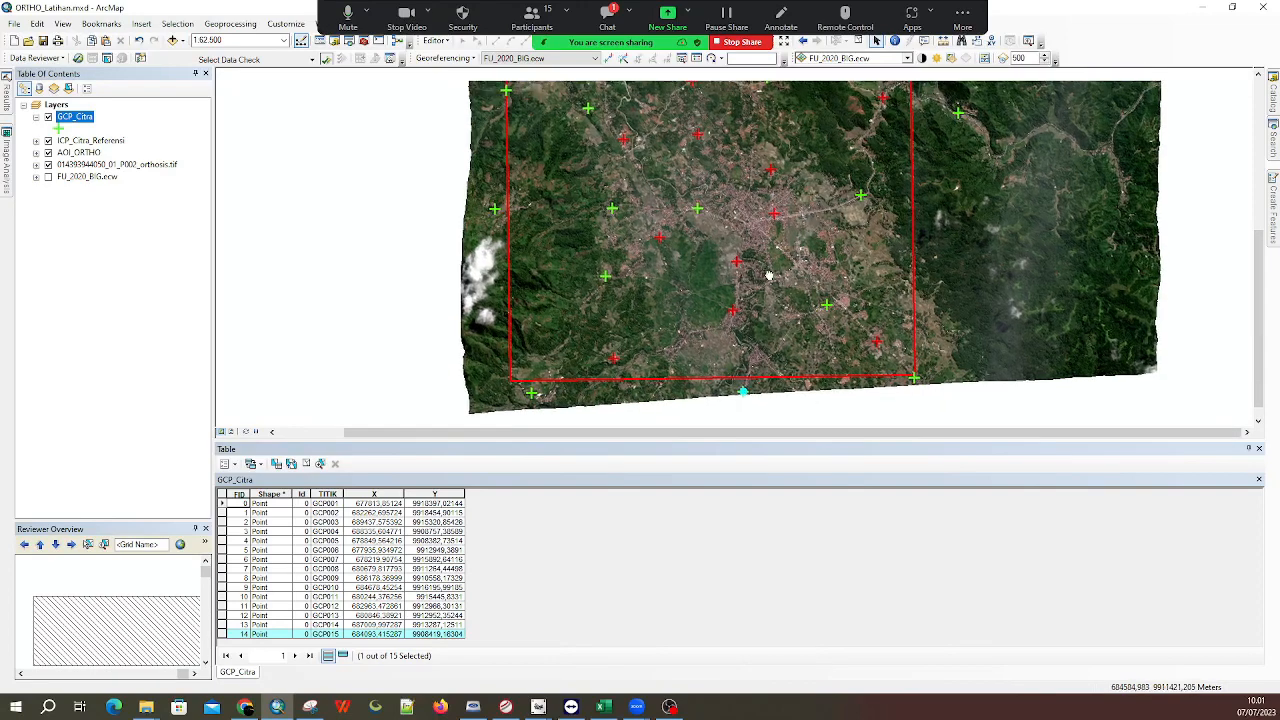
scroll(669, 165, "up", 1)
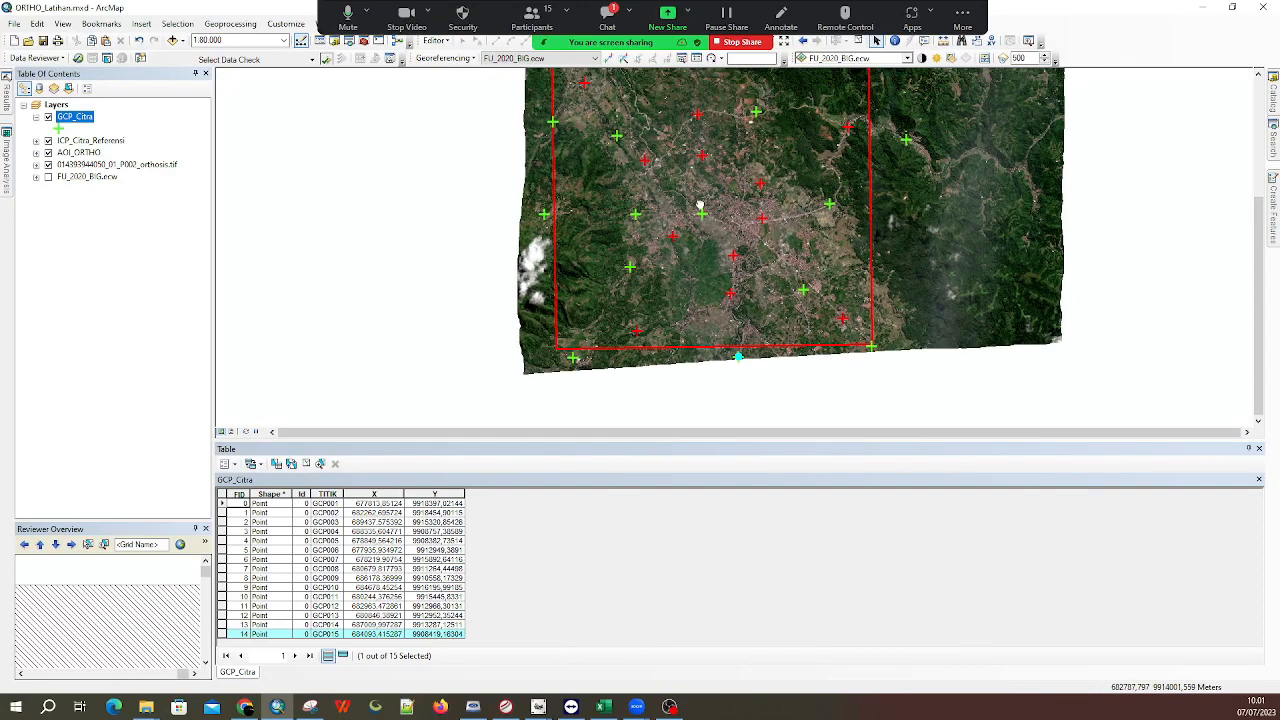
scroll(690, 185, "up", 2)
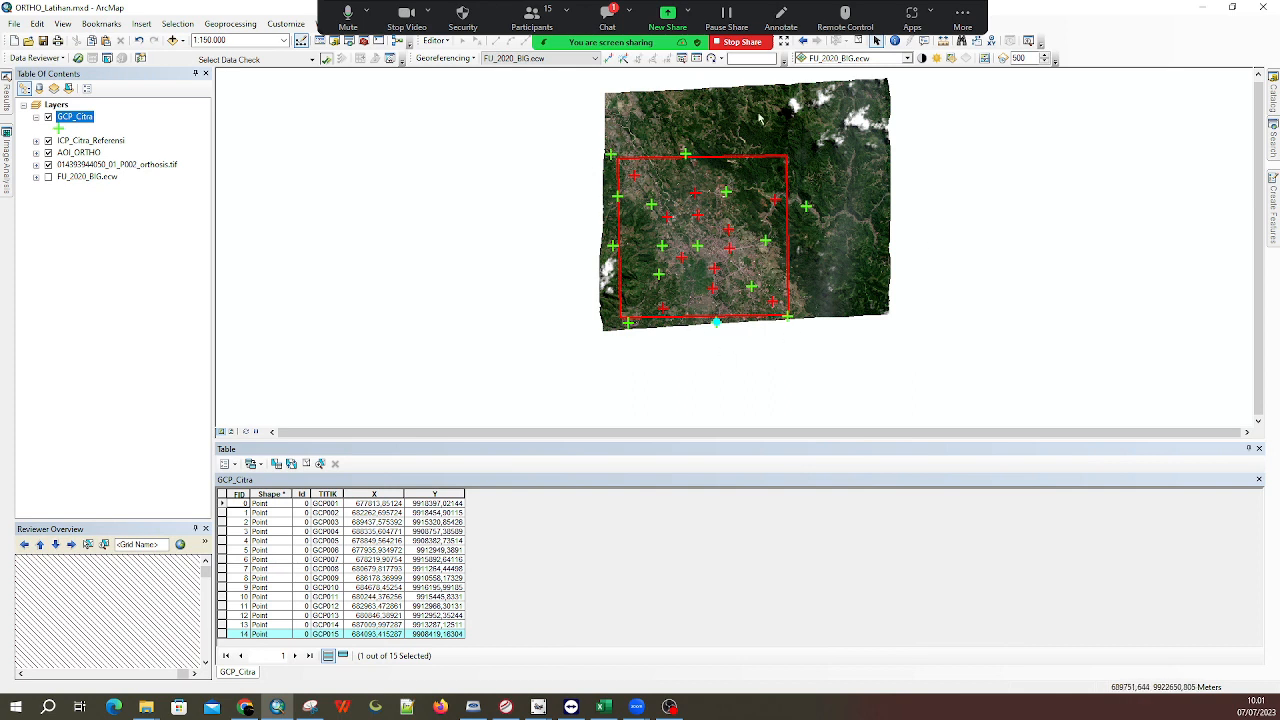
Return to OrthoEngine from ArcMap and try to open the Pansharp image for defining a clip region
left_click(1202, 8)
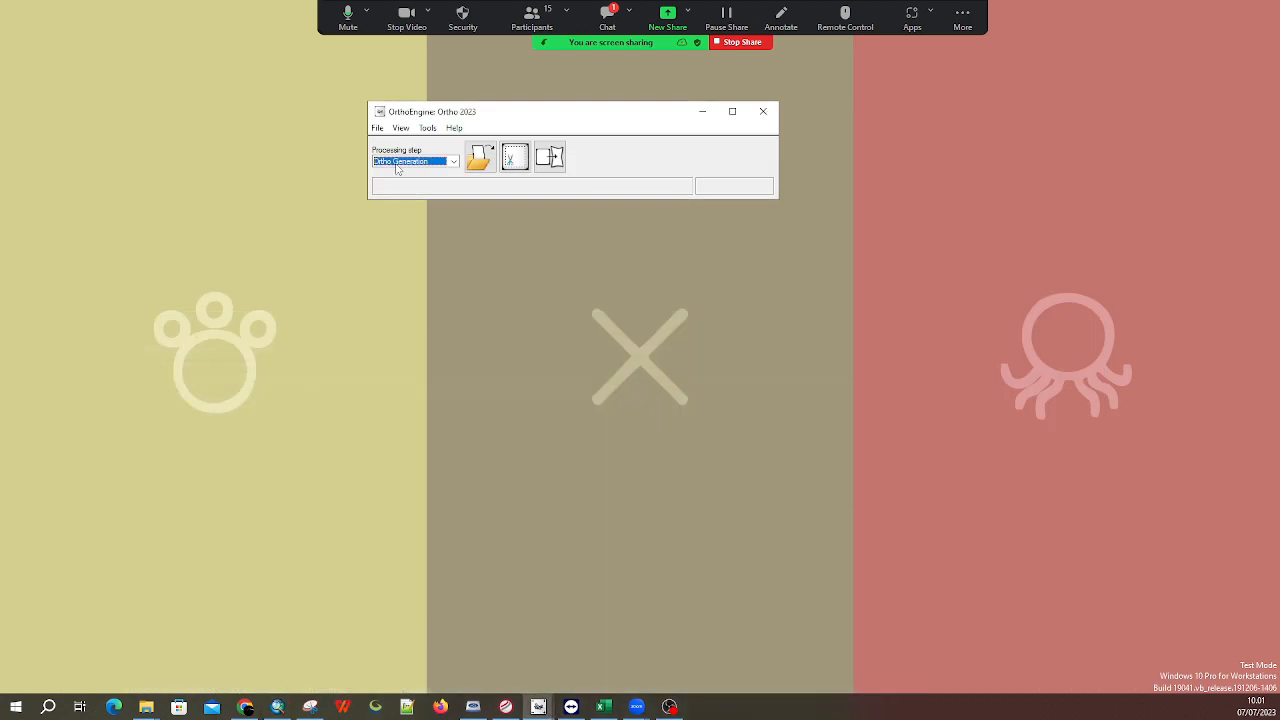
left_click_drag(447, 117, 486, 140)
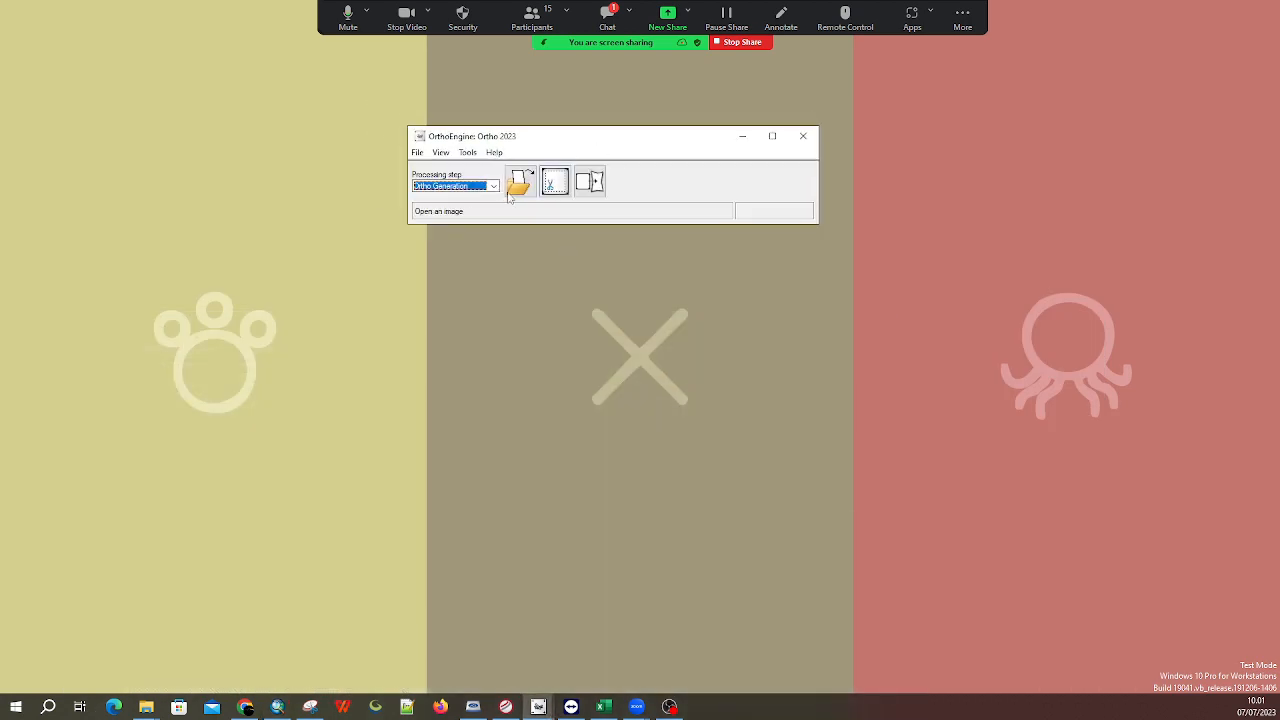
left_click(553, 186)
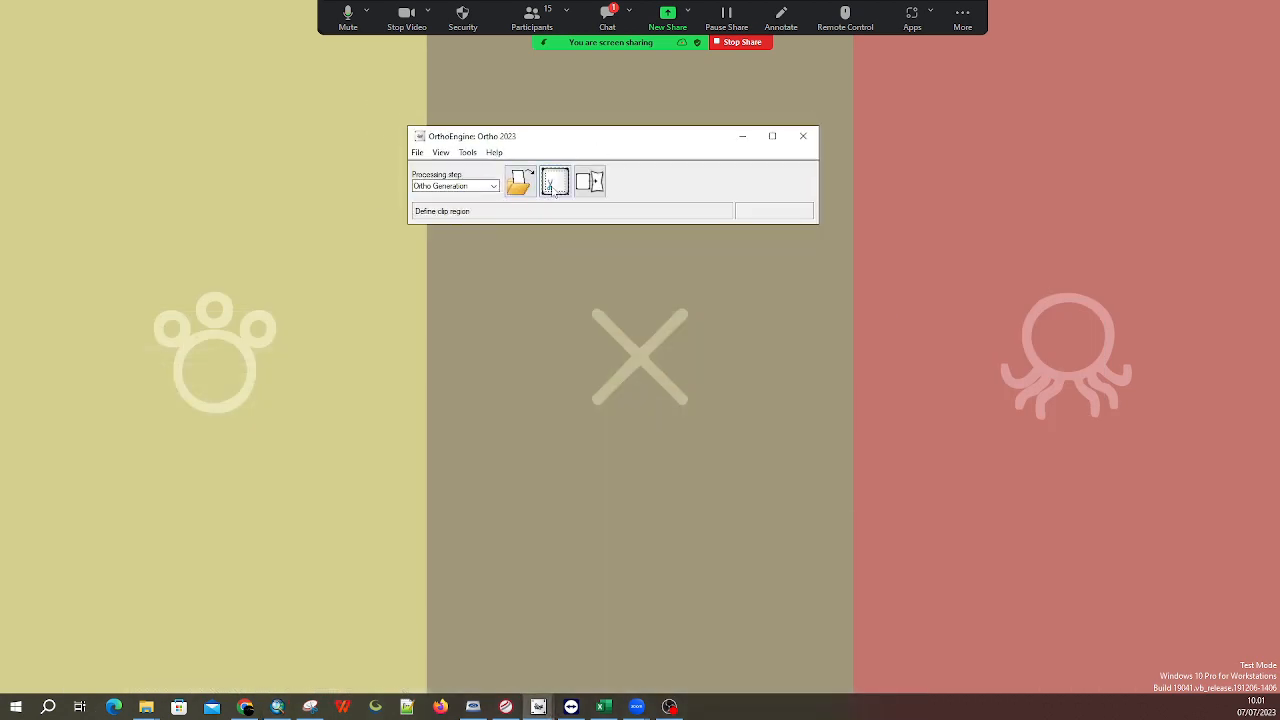
left_click(535, 494)
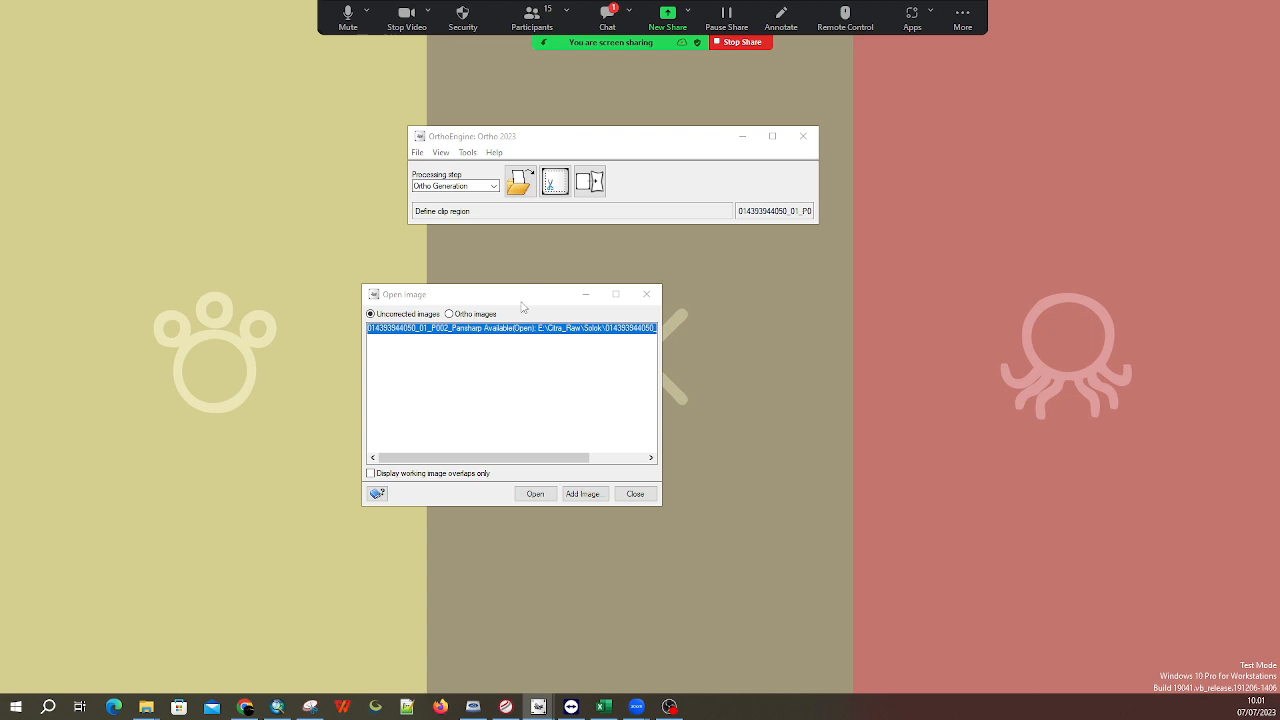
key("super+d")
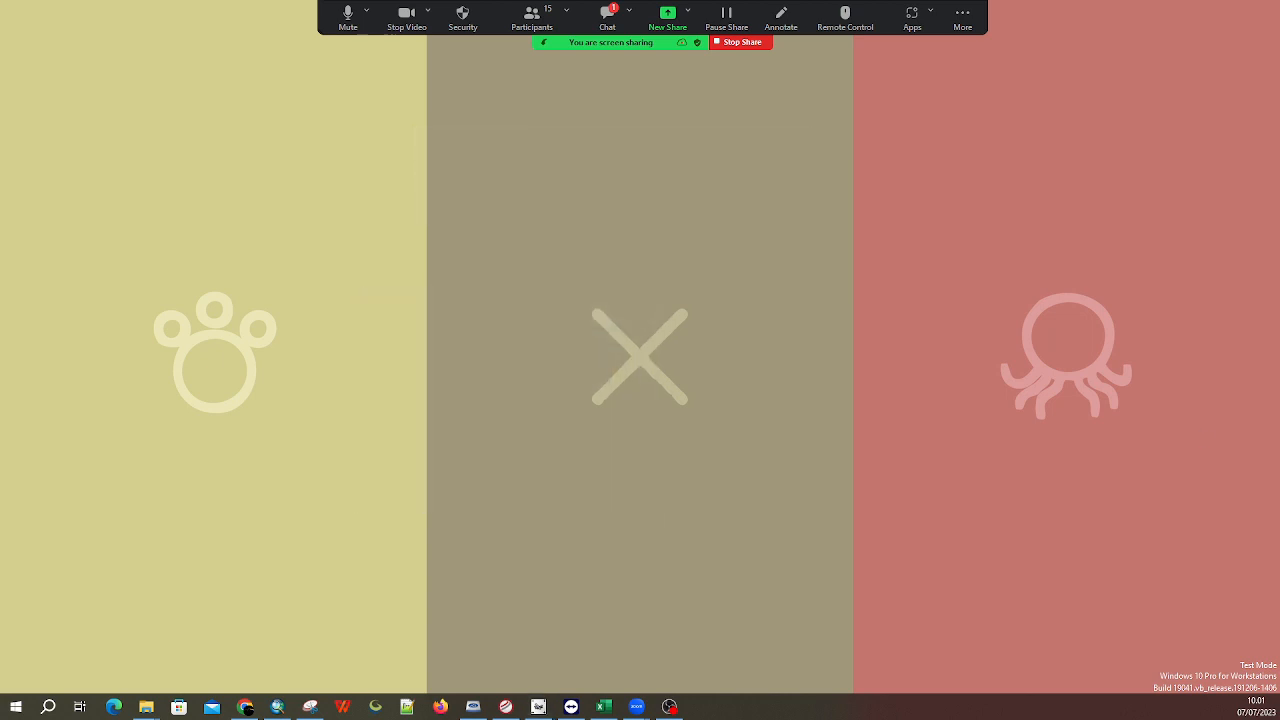
Bring up the new OrthoEngine window, open the project ORTHO_Latihan.prj, and move the window clear of the workspace
left_click(538, 707)
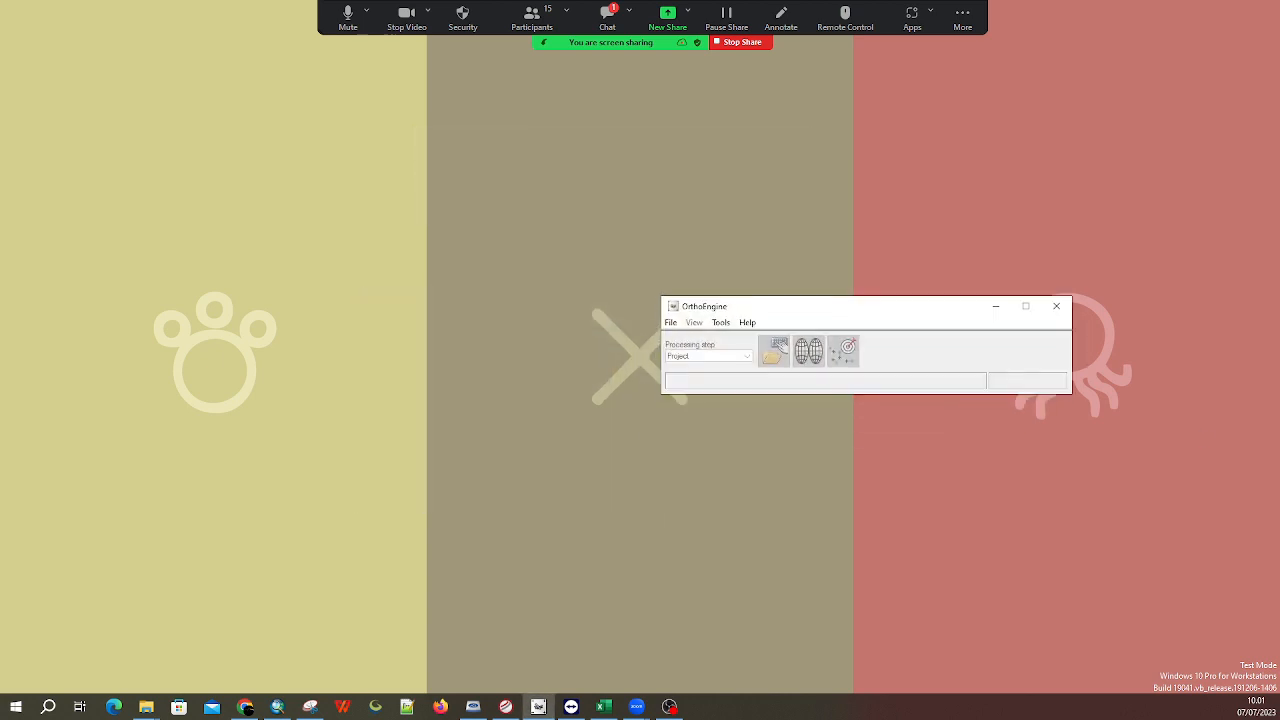
left_click(670, 322)
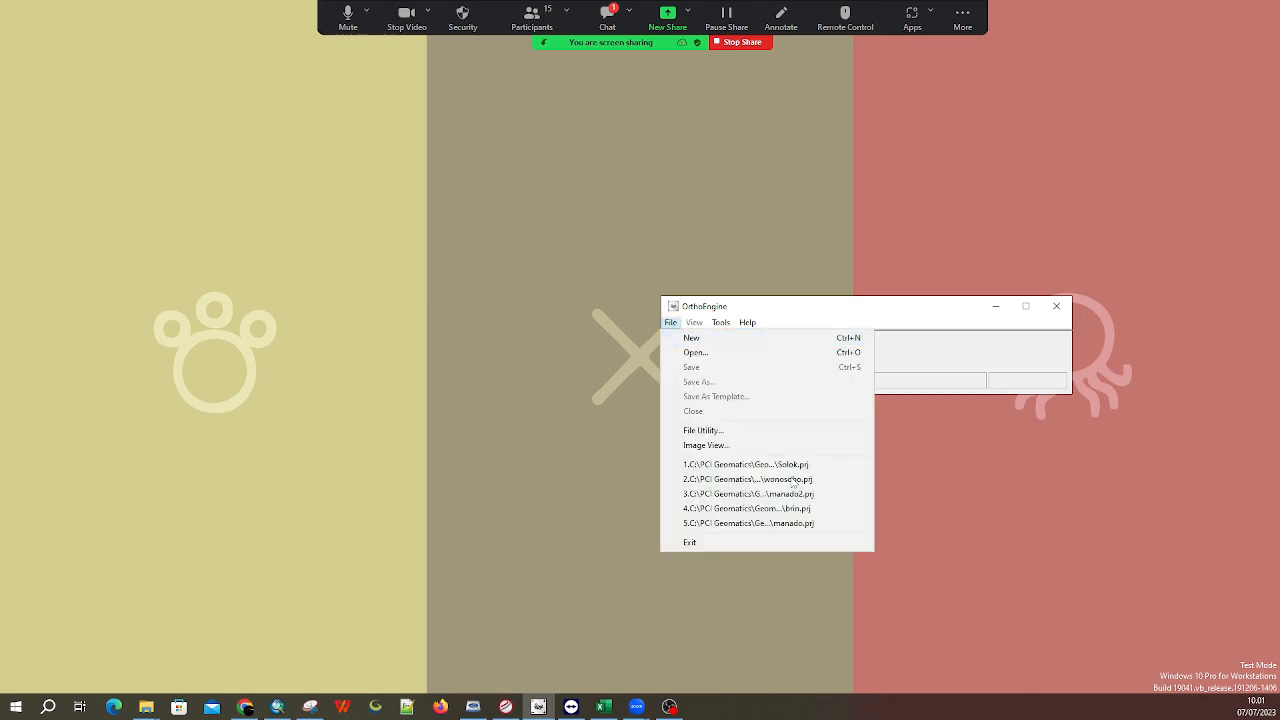
left_click(716, 353)
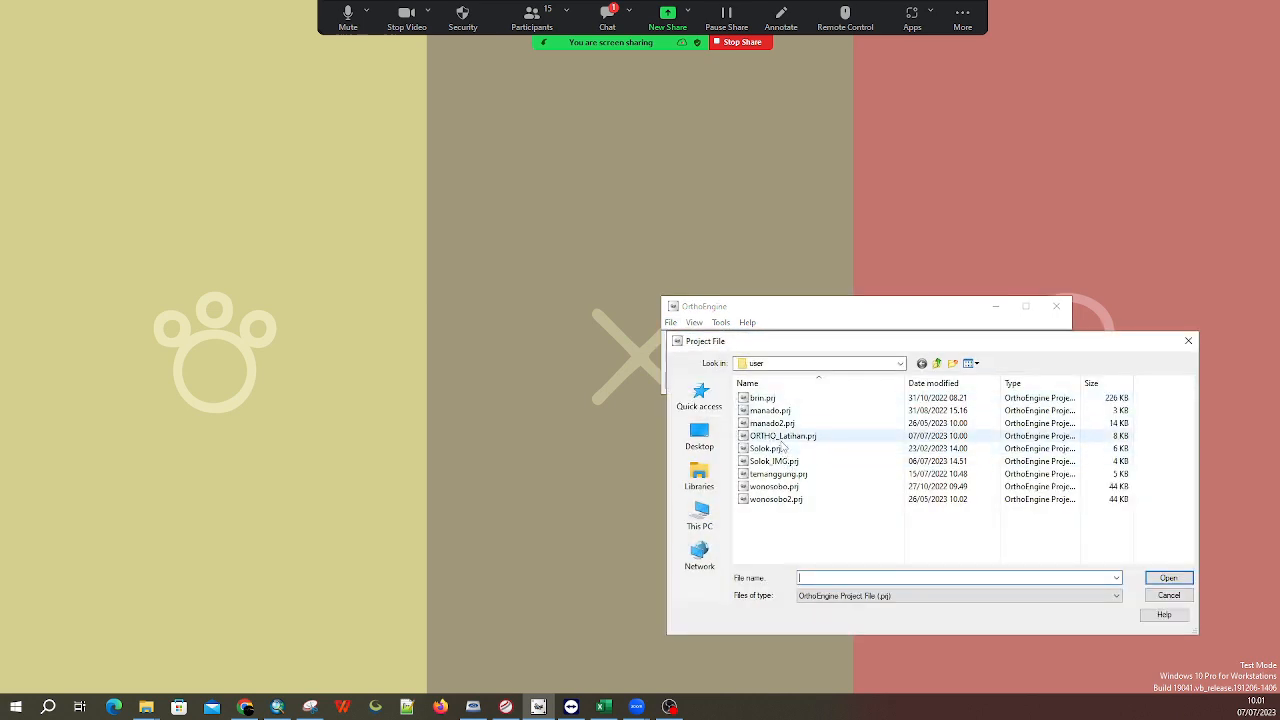
double_click(781, 438)
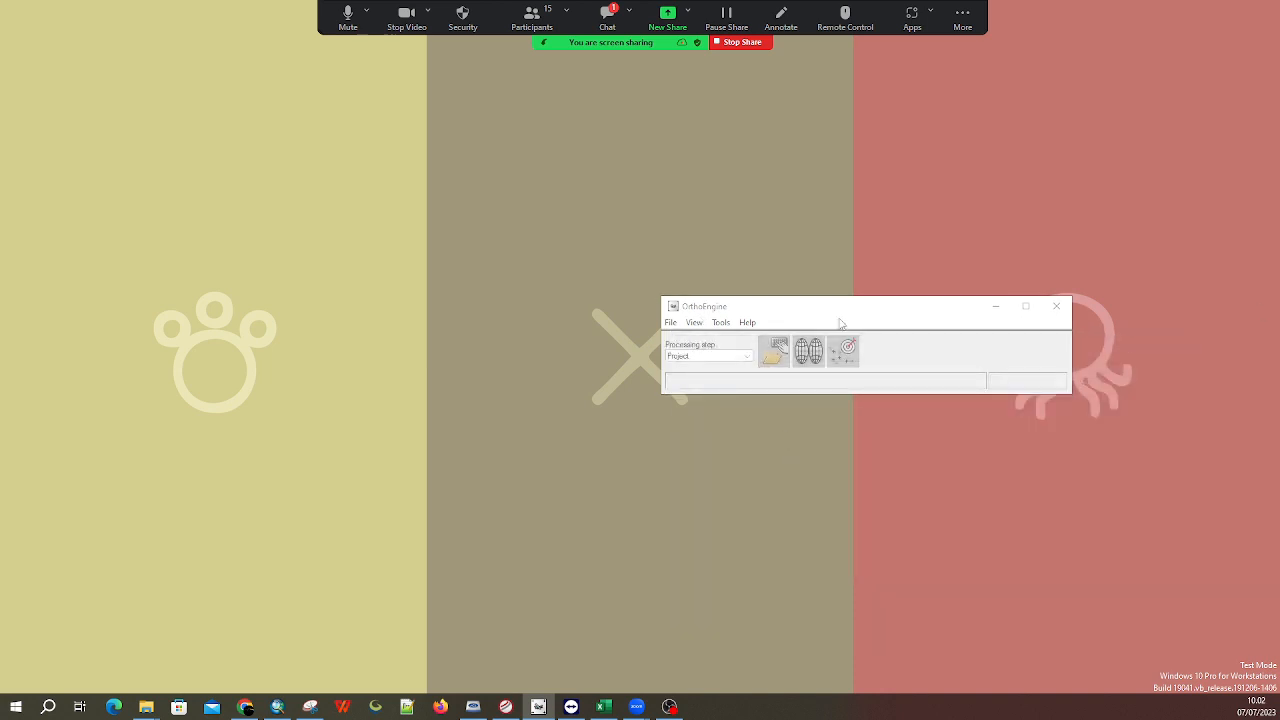
left_click_drag(843, 306, 307, 155)
Set the processing step to GCP/TP Collection and reposition the program window
left_click(200, 208)
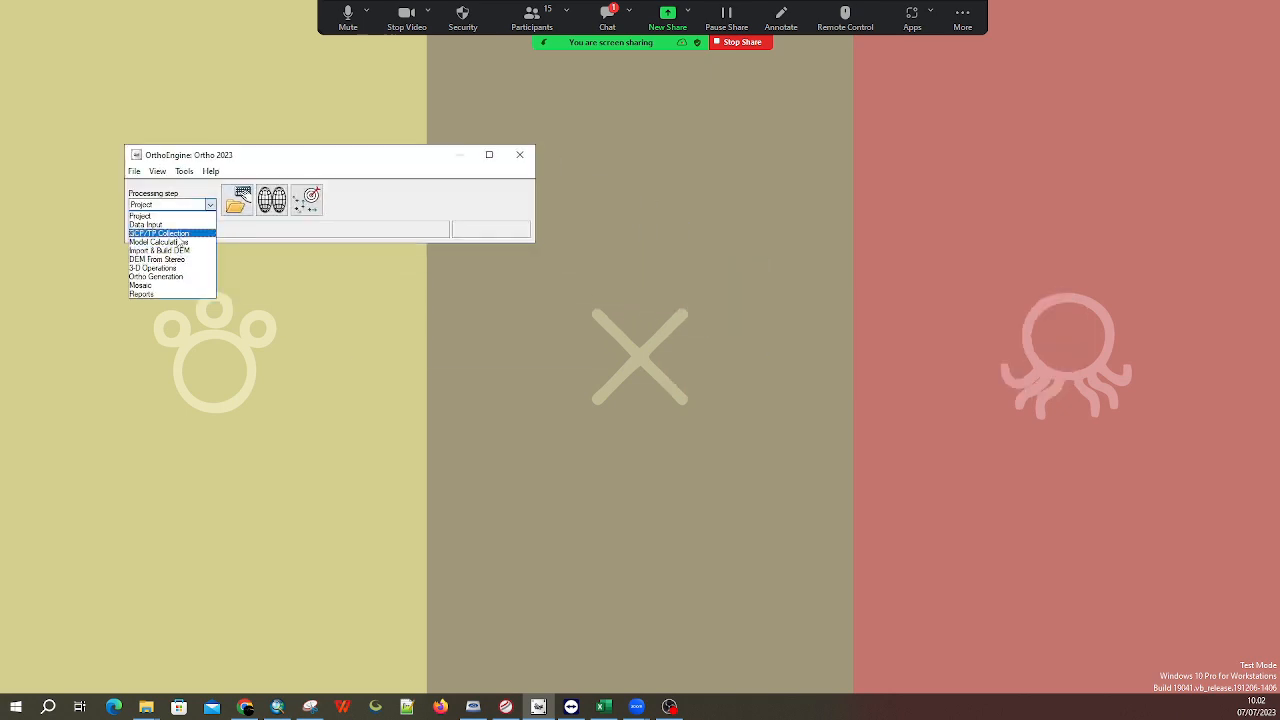
left_click(165, 234)
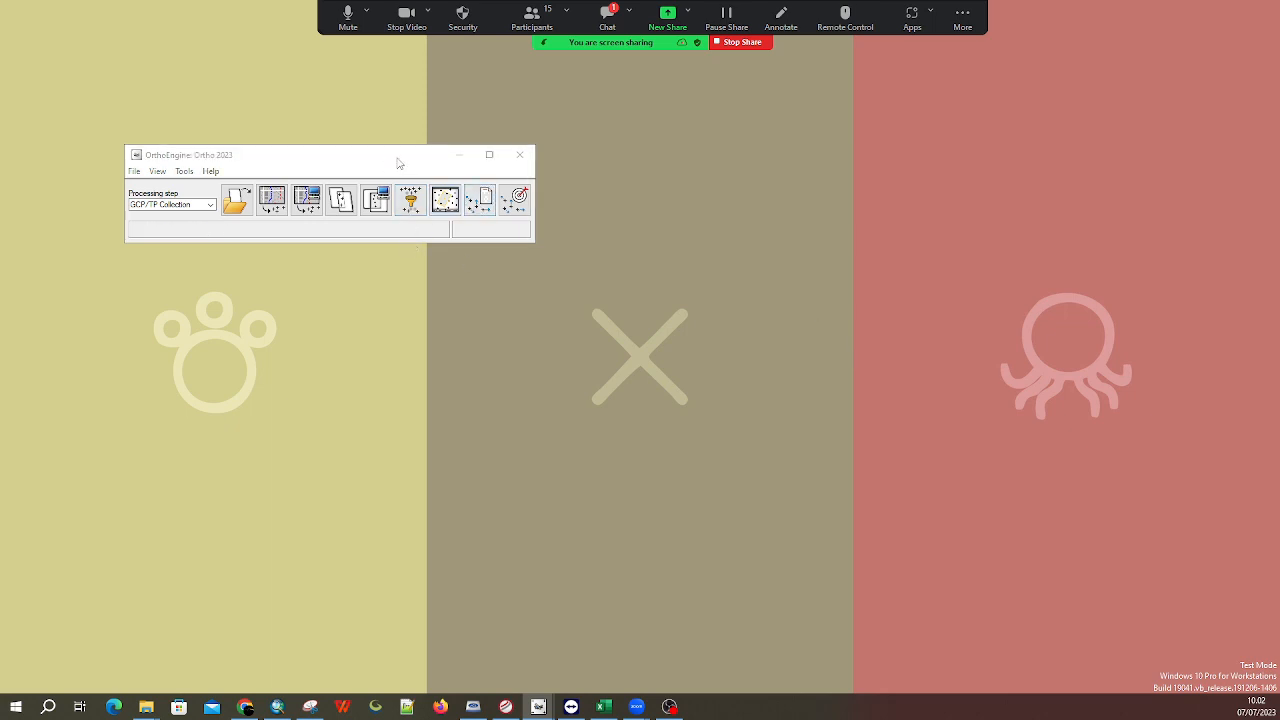
left_click_drag(397, 158, 421, 159)
left_click(543, 706)
left_click(606, 655)
left_click_drag(1279, 124, 534, 130)
left_click(990, 124)
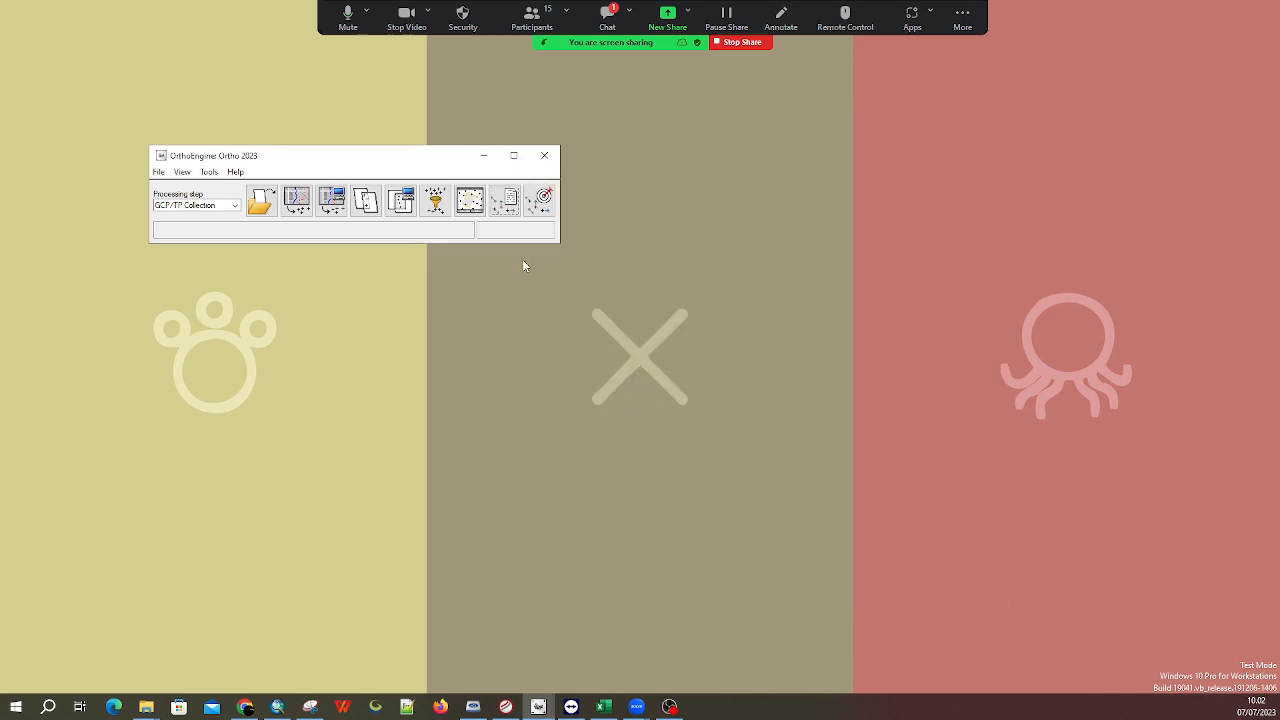
left_click_drag(254, 160, 246, 148)
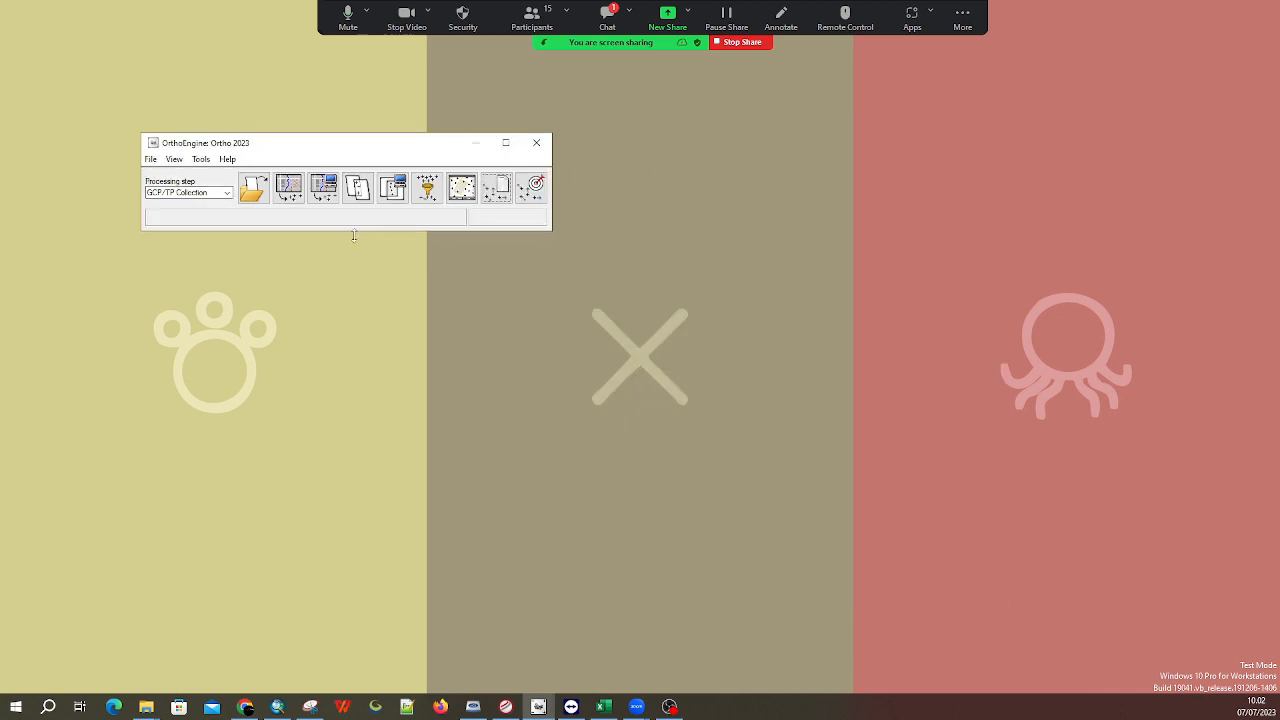
Set the processing step to Ortho Generation and open the uncorrected Pansharp image for defining a clip region
left_click(177, 193)
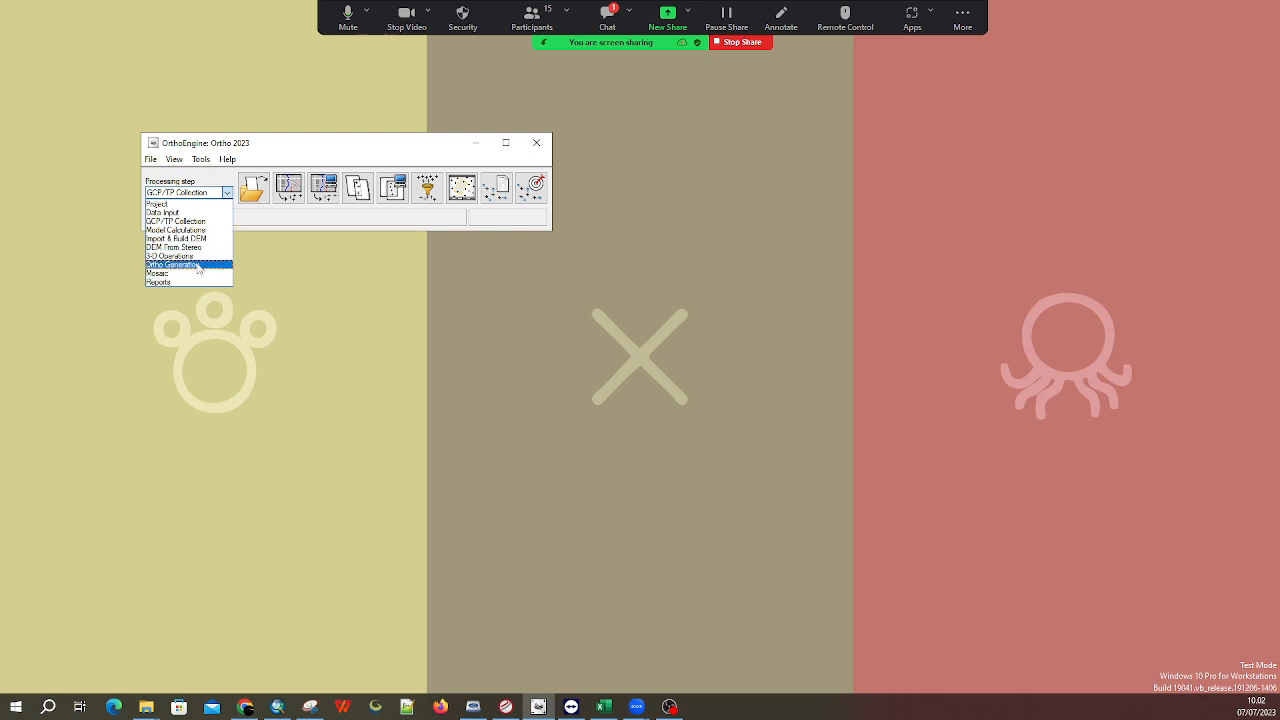
left_click(195, 264)
left_click(287, 192)
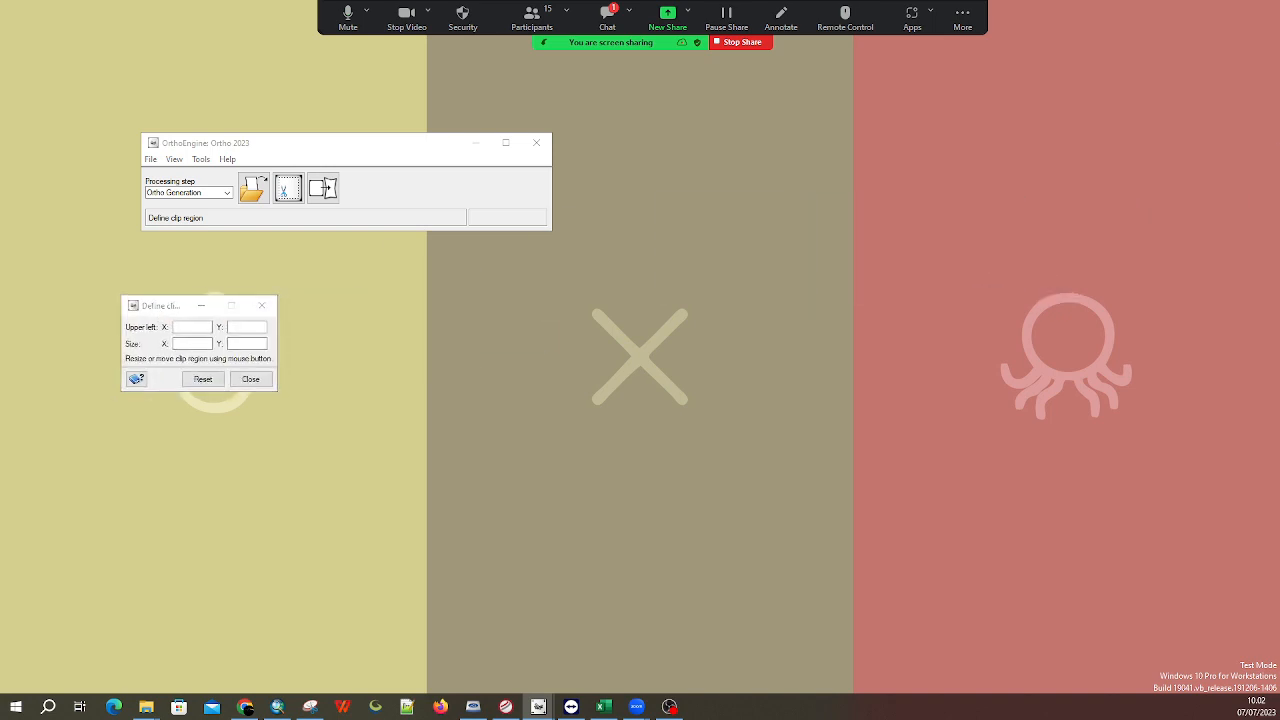
left_click(333, 362)
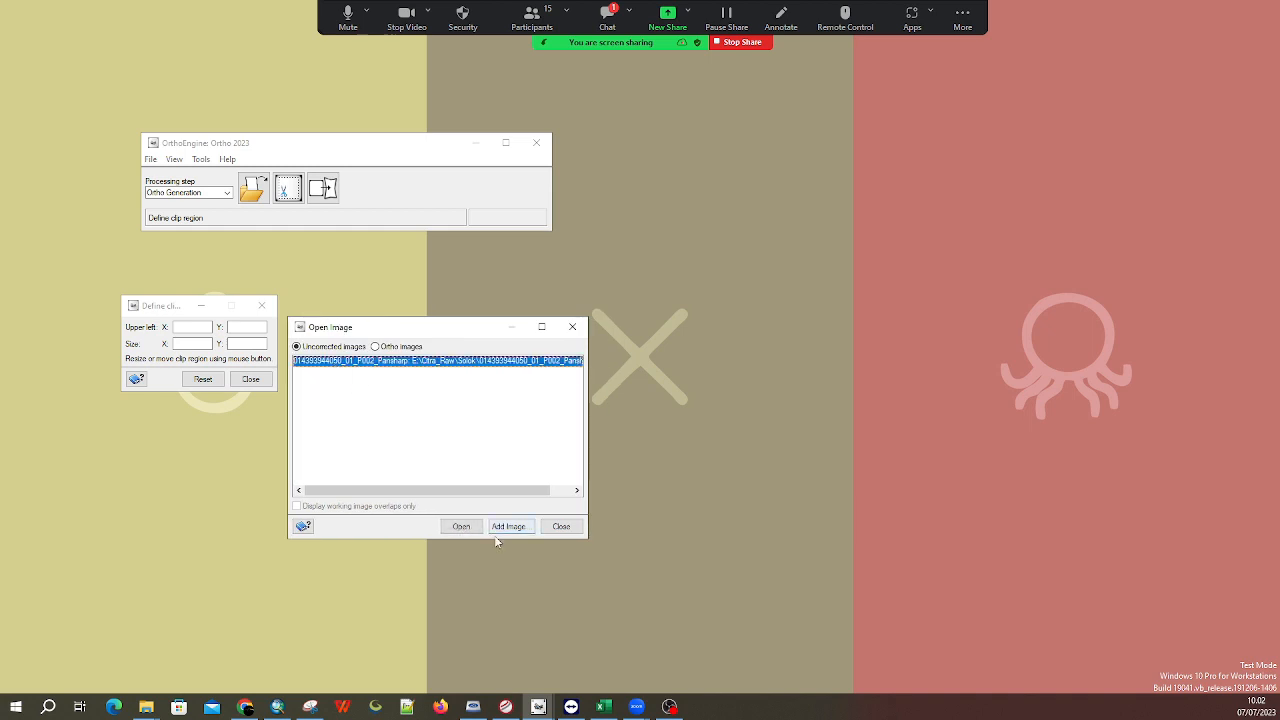
left_click(461, 527)
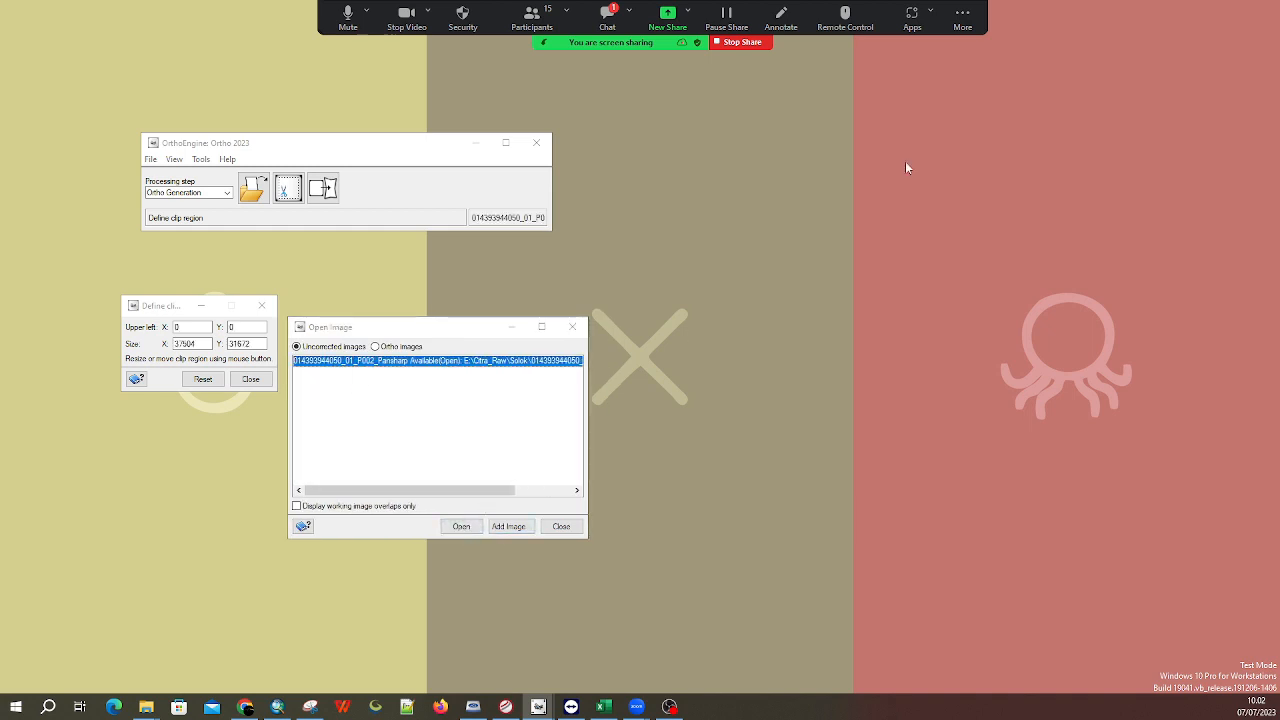
Trim the clip region on the image's east side so it starts at X 0, Y 40 and measures 29021 by 31672
left_click_drag(1279, 125, 469, 67)
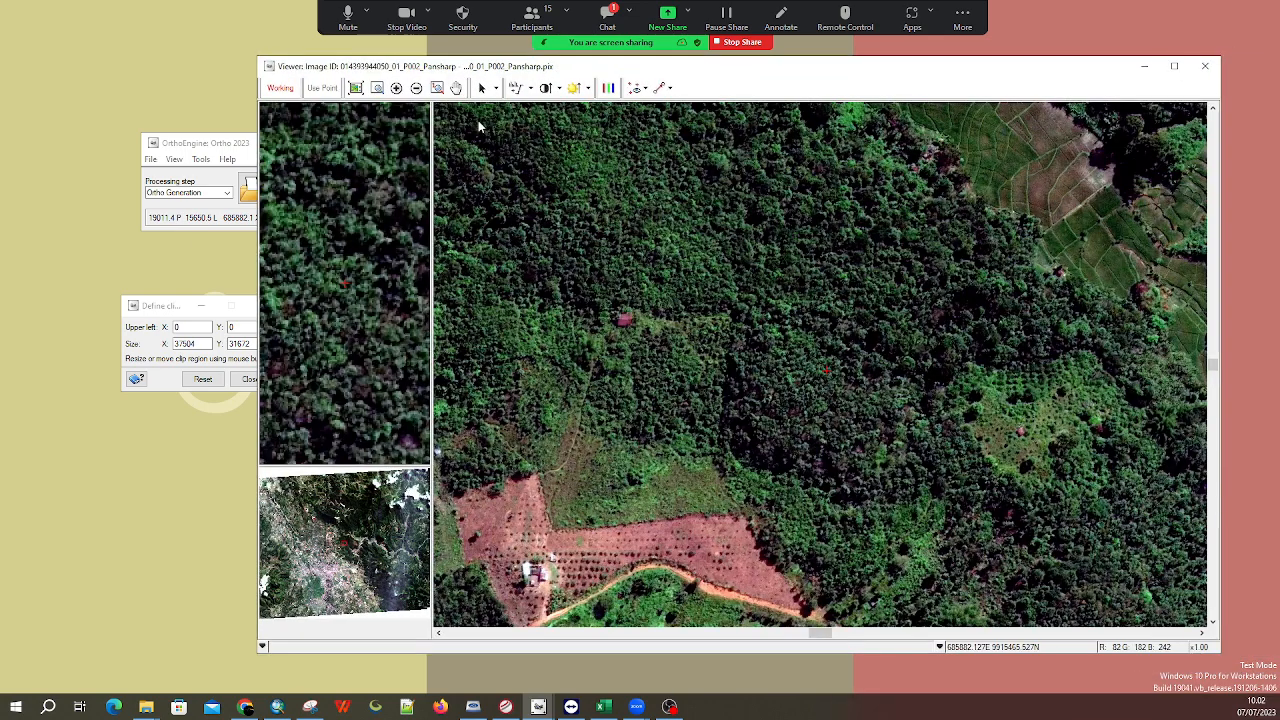
left_click_drag(168, 306, 82, 285)
left_click(355, 88)
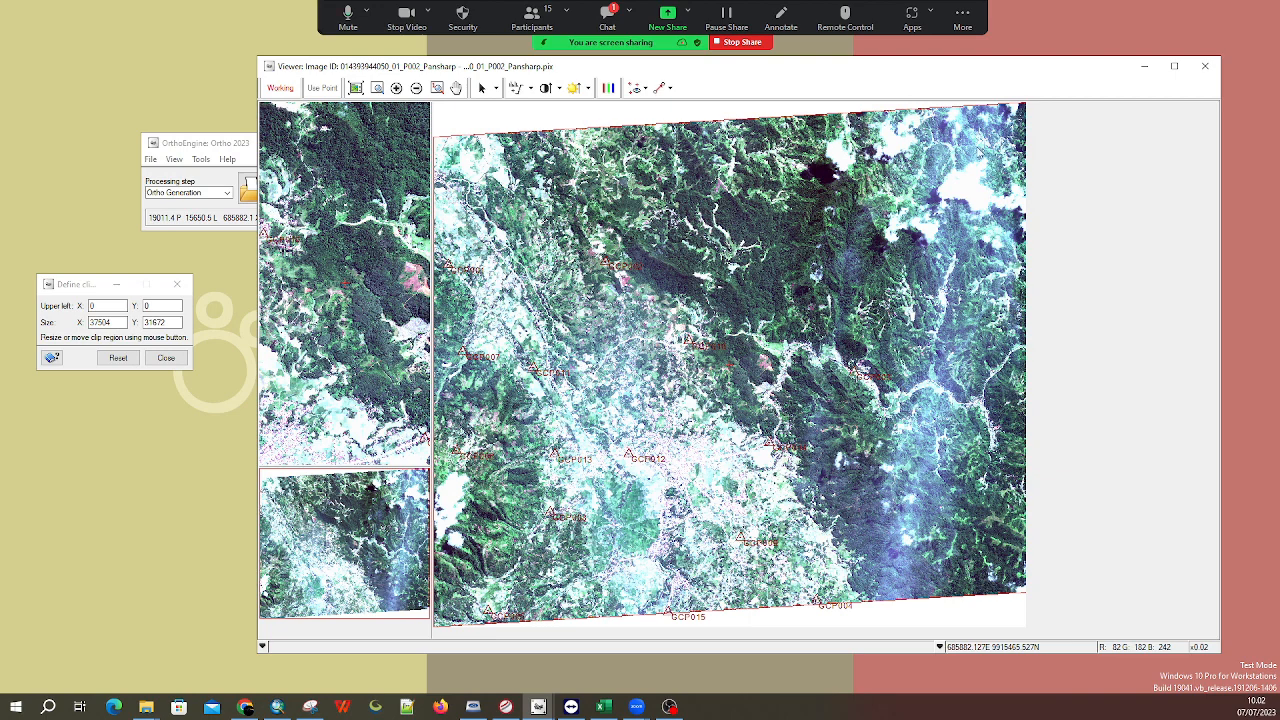
left_click_drag(1026, 160, 921, 165)
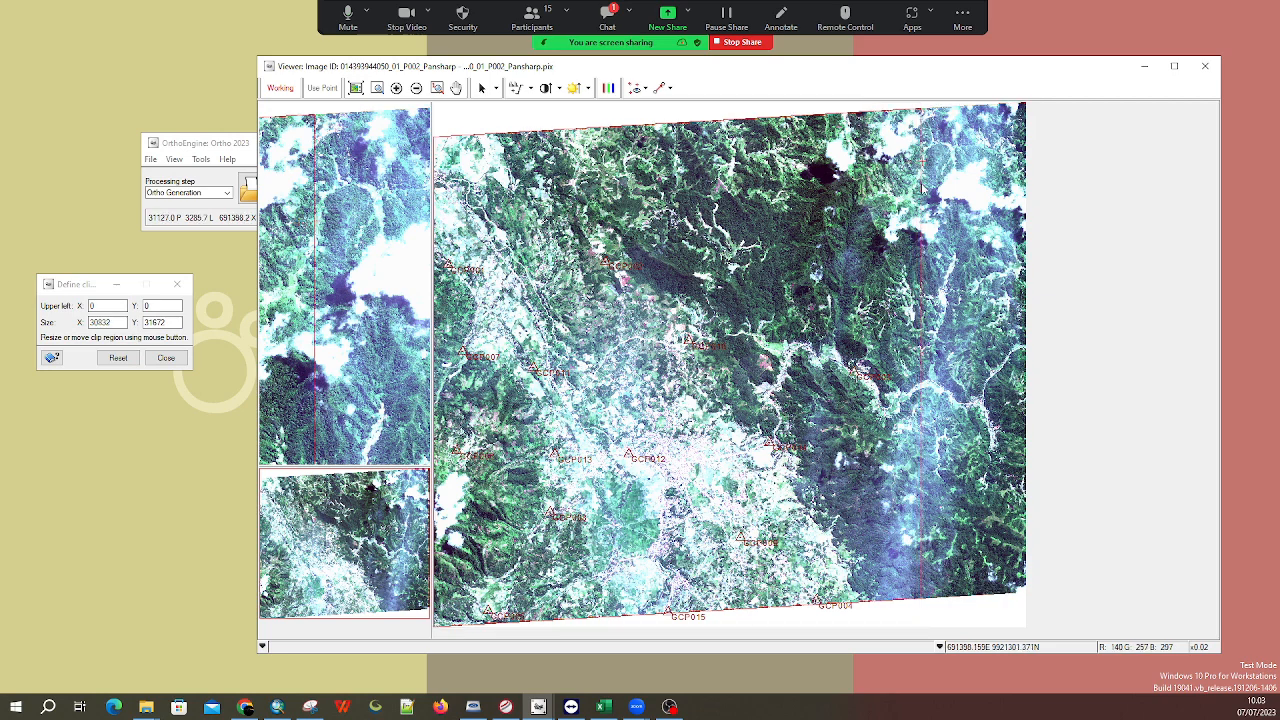
left_click_drag(697, 194, 698, 195)
left_click_drag(679, 127, 681, 194)
left_click_drag(699, 132, 699, 135)
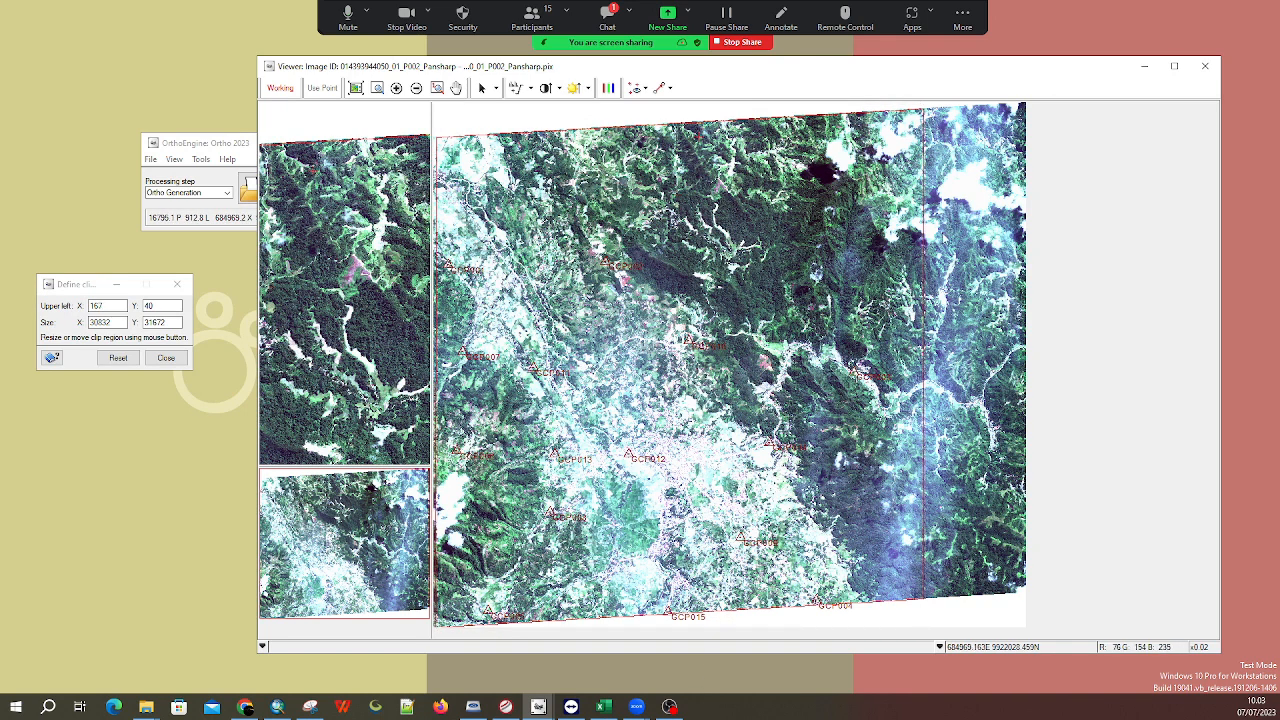
left_click_drag(928, 234, 911, 234)
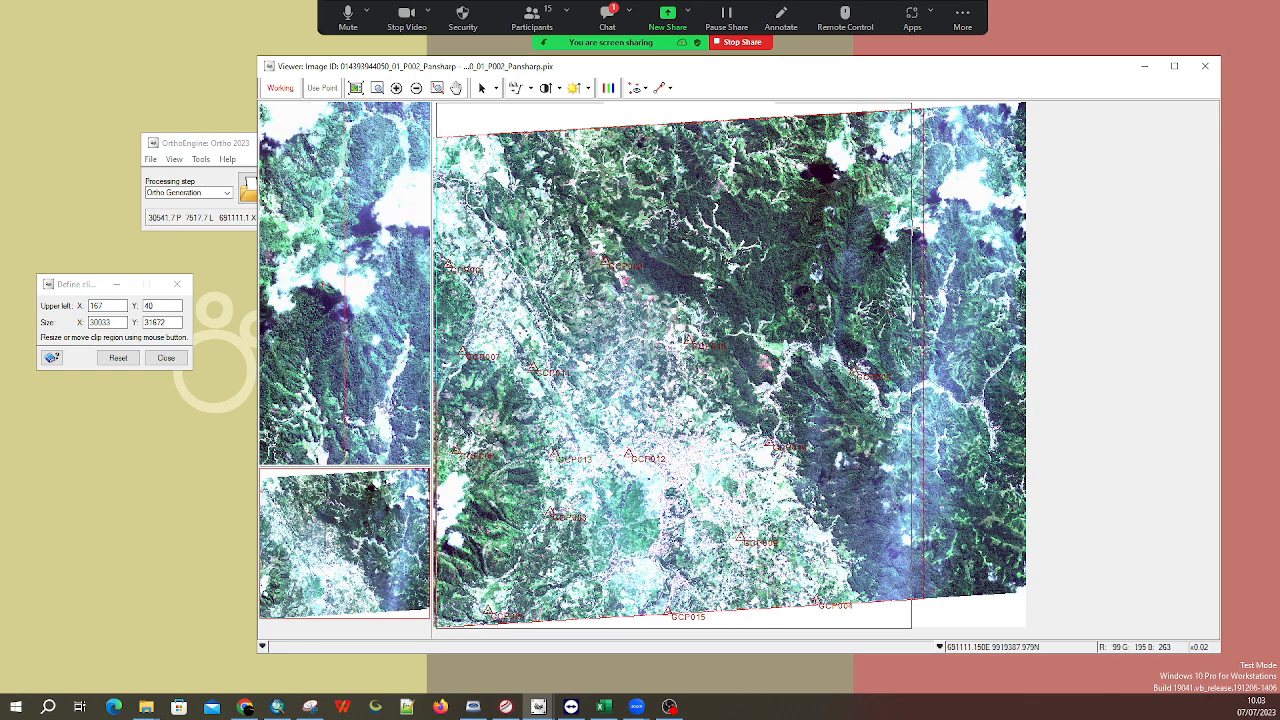
left_click_drag(889, 123, 757, 262)
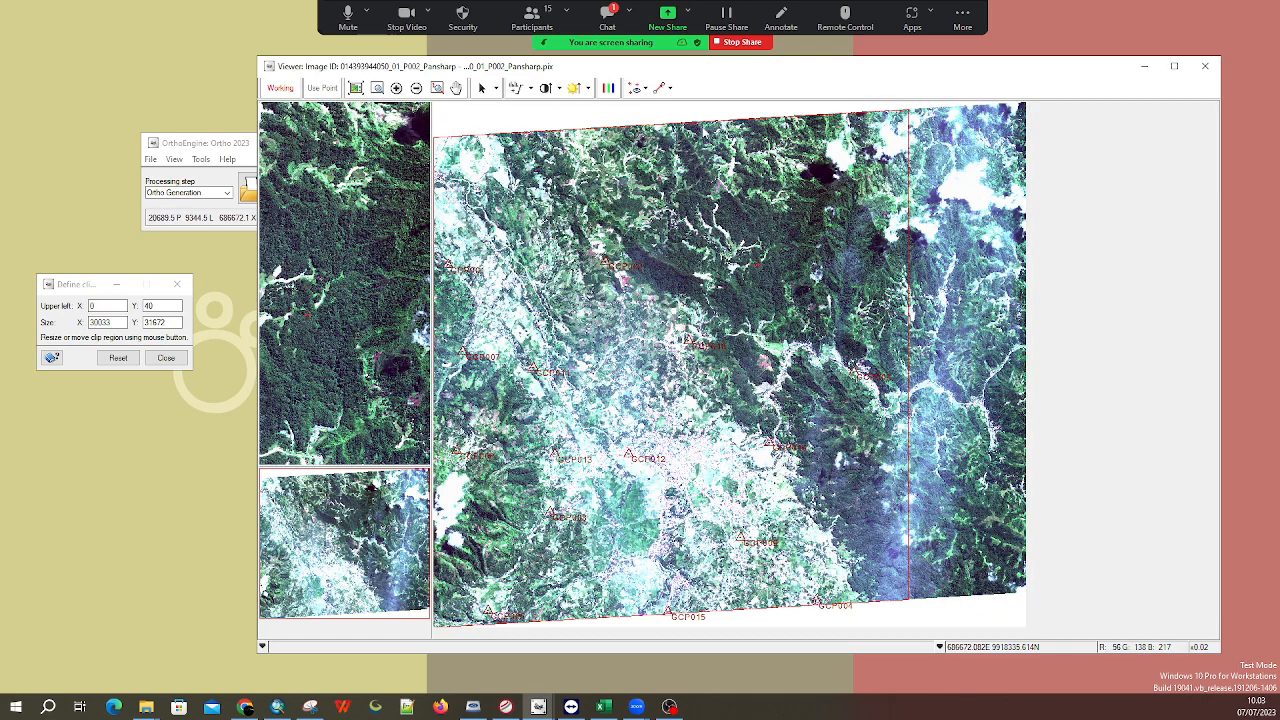
left_click_drag(175, 149, 86, 145)
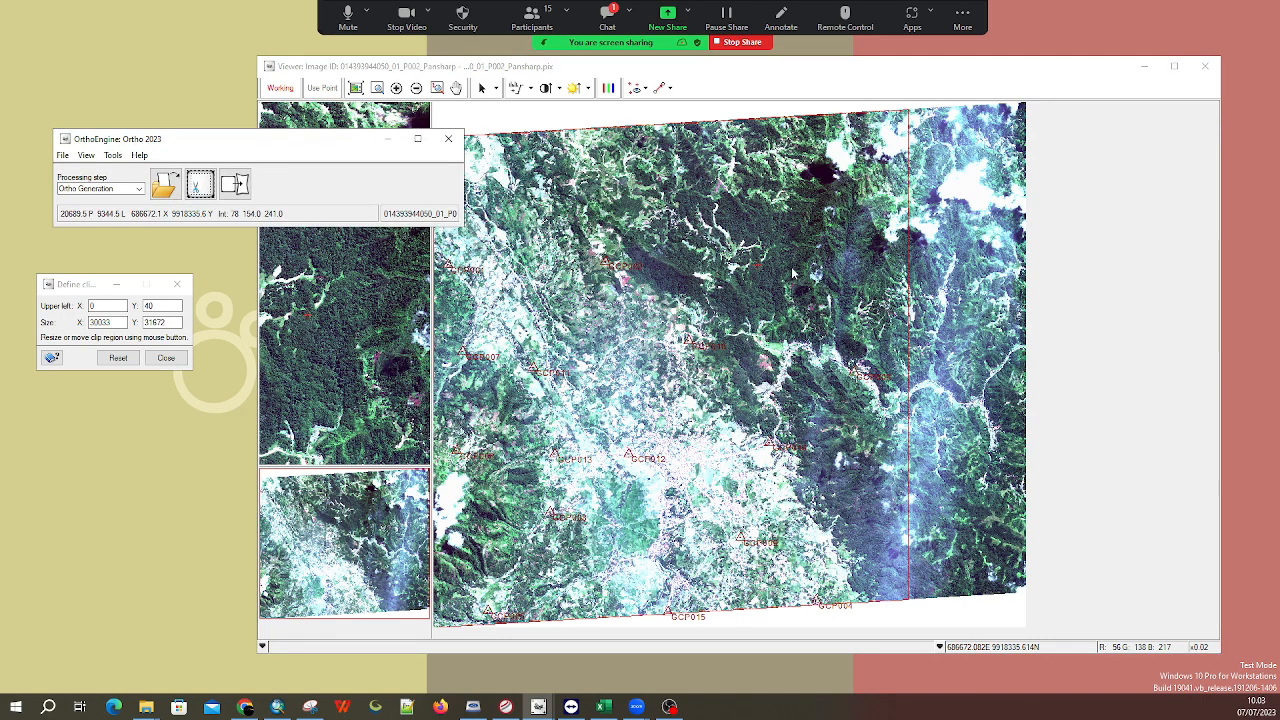
left_click_drag(908, 612, 893, 612)
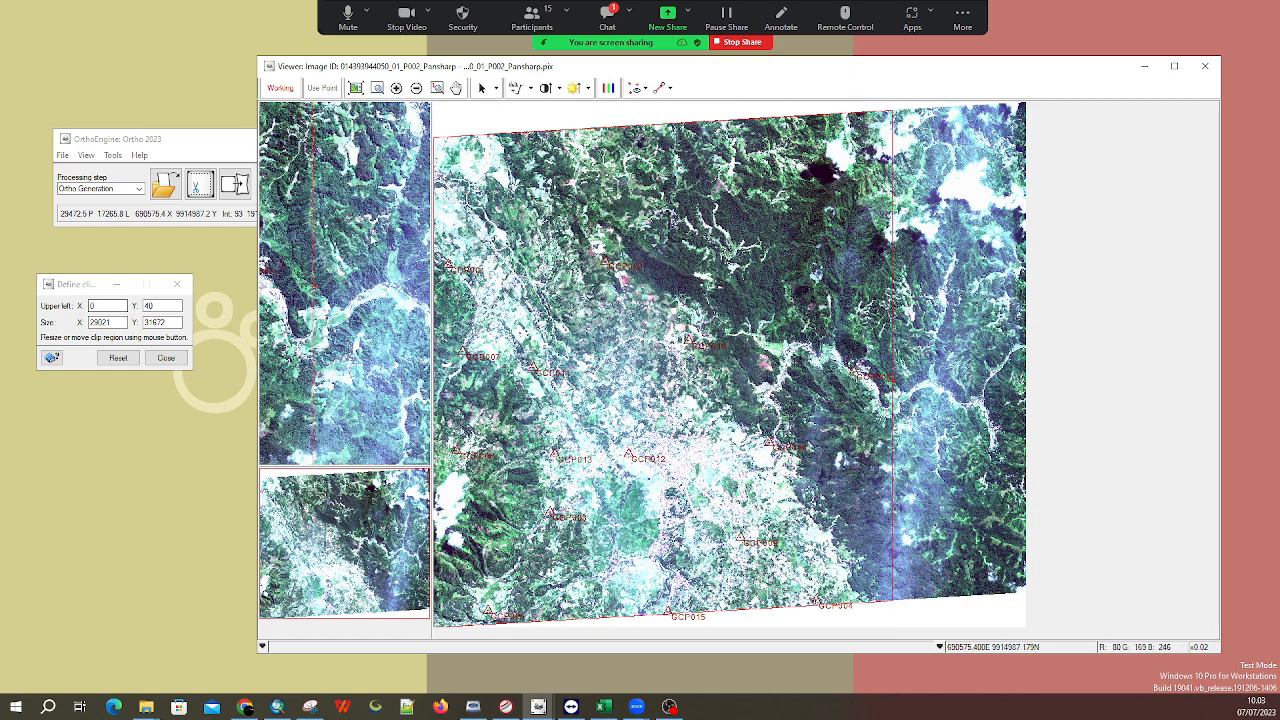
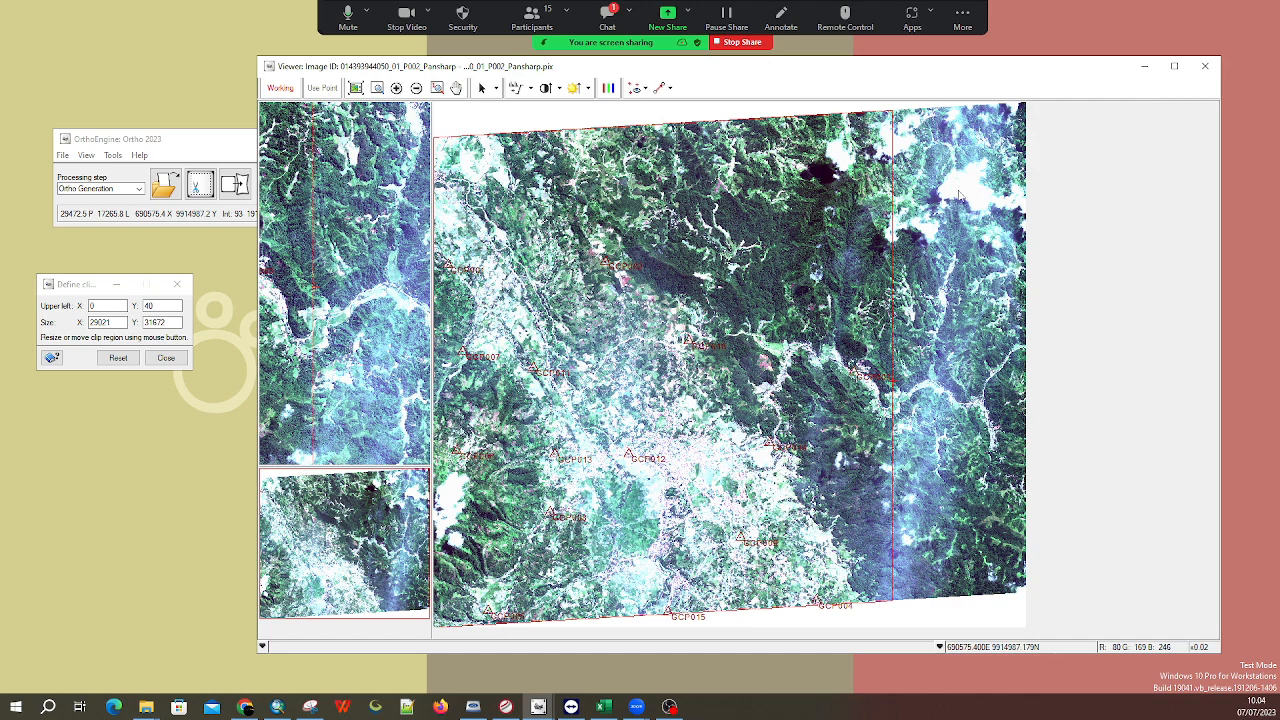
Close the image viewer and Open Image window, and add the Pansharp image to the images to process for ortho production
left_click(1207, 68)
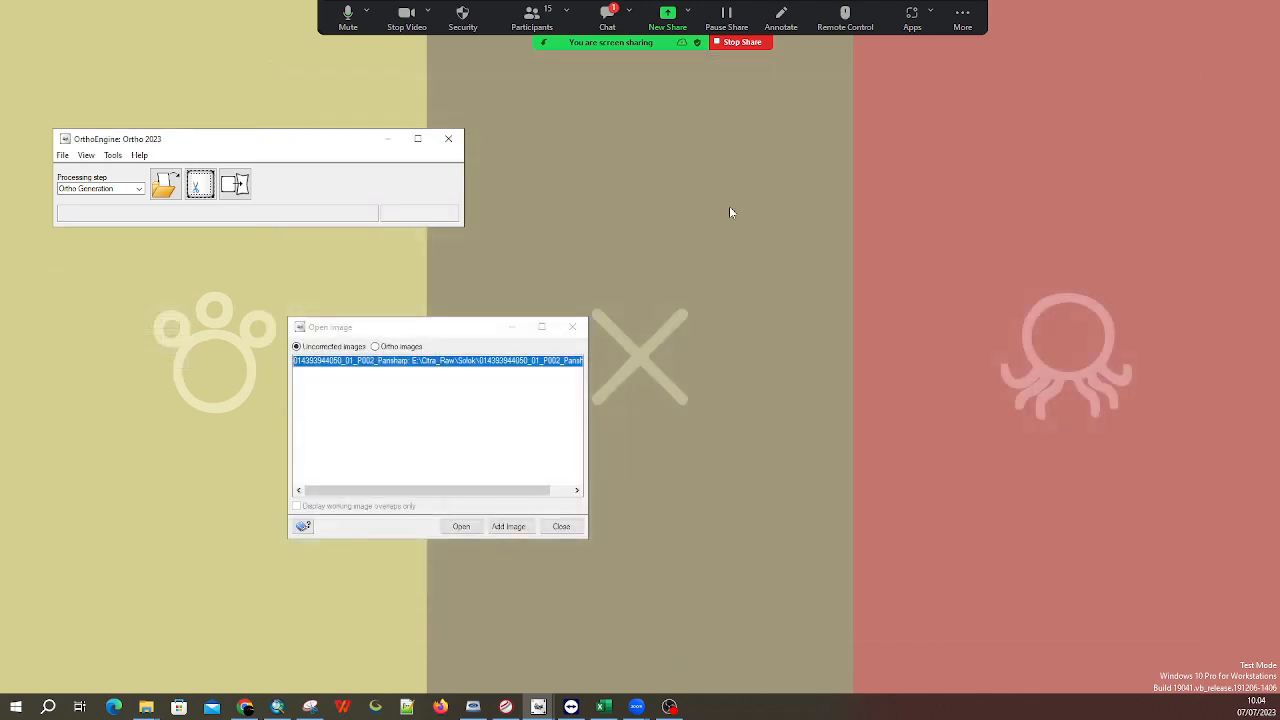
left_click_drag(398, 332, 557, 305)
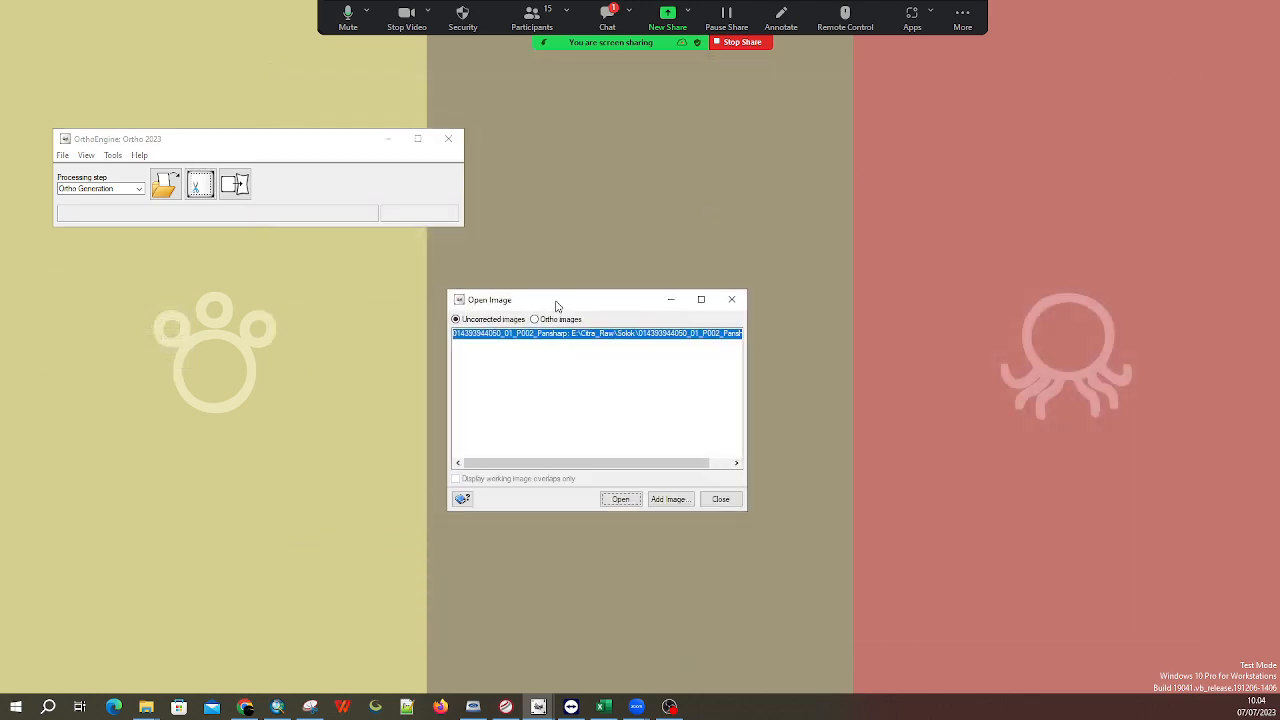
left_click(714, 499)
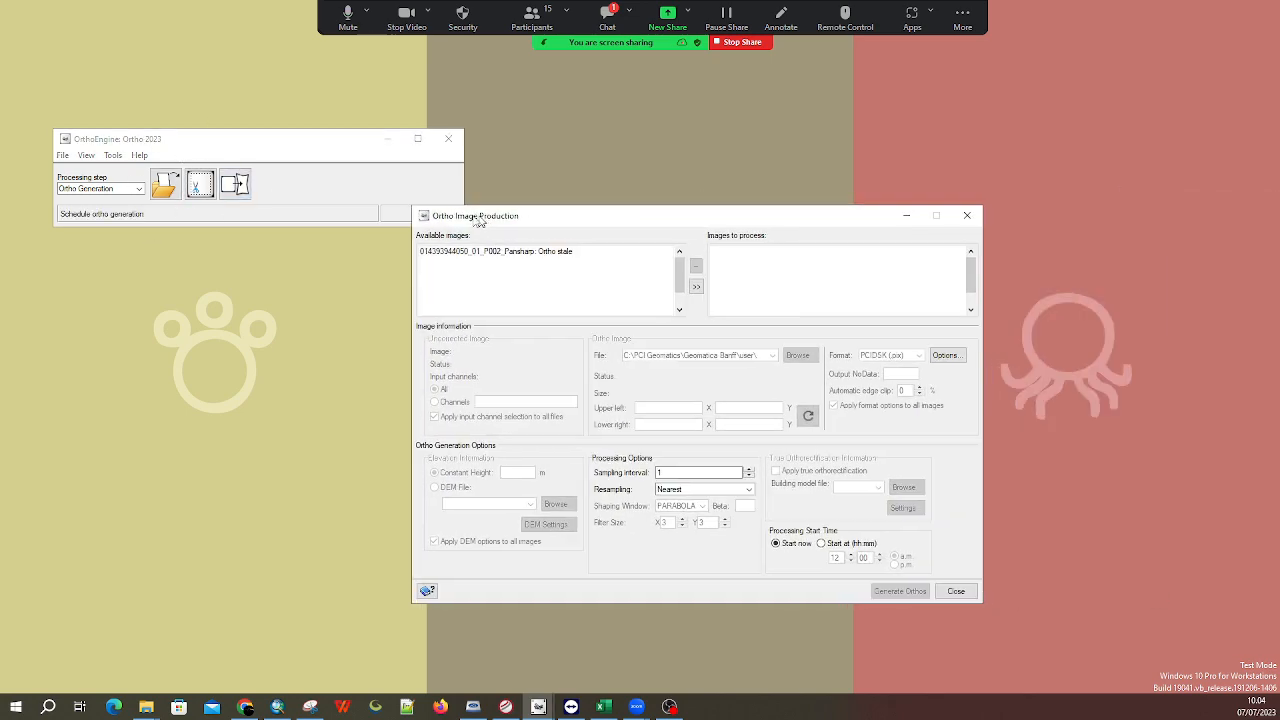
left_click(338, 272)
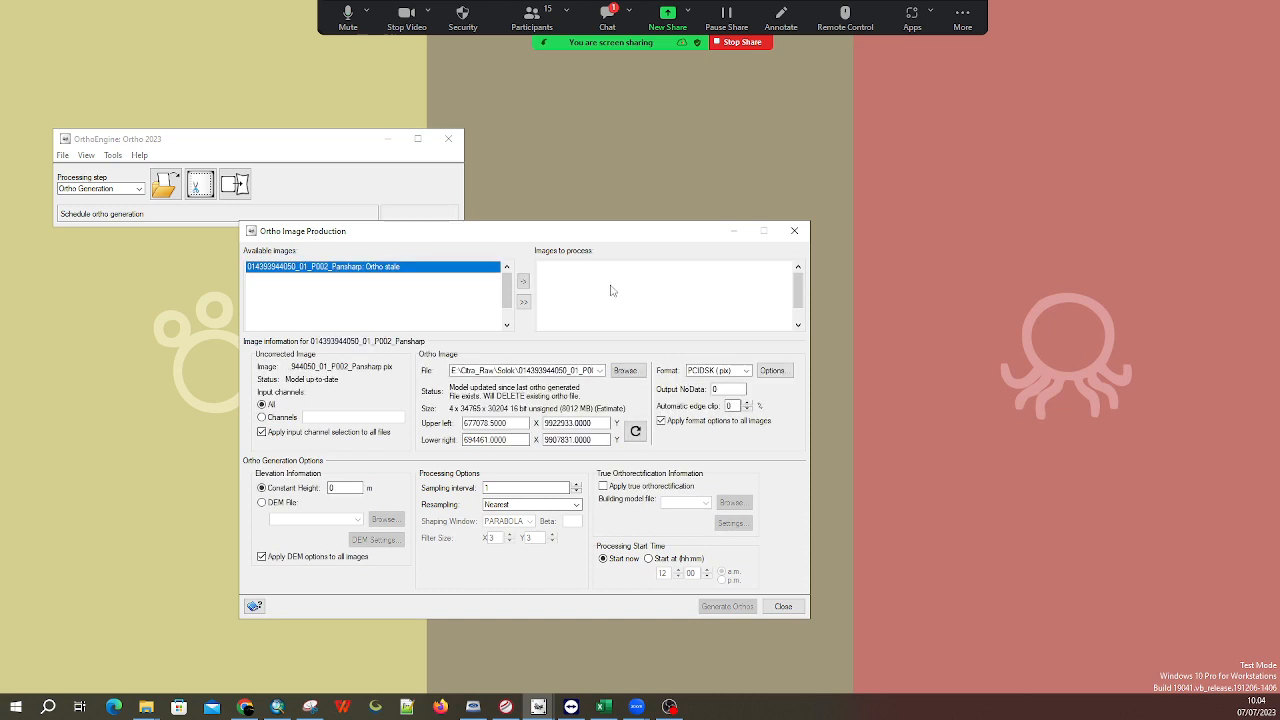
left_click(523, 283)
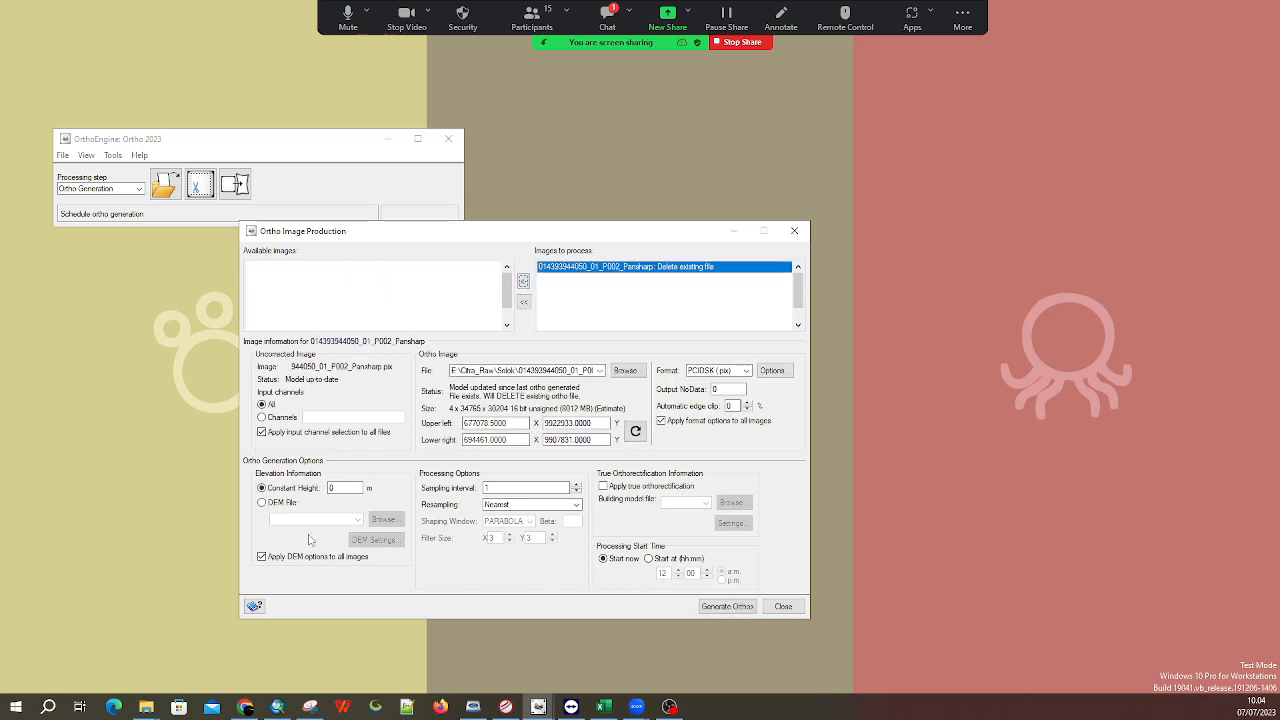
Switch the elevation source to a DEM file and load the DEM raster from the ORTHO project's 04_DEM folder
left_click(285, 503)
left_click(358, 521)
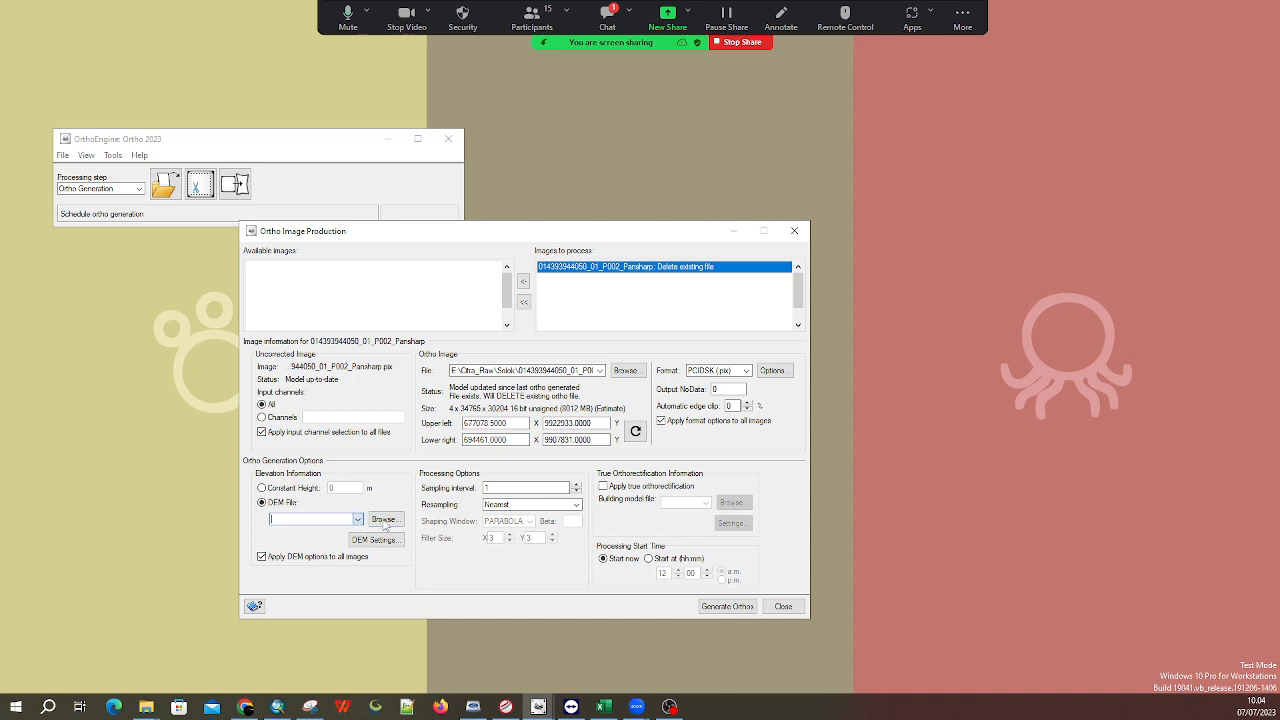
left_click(385, 520)
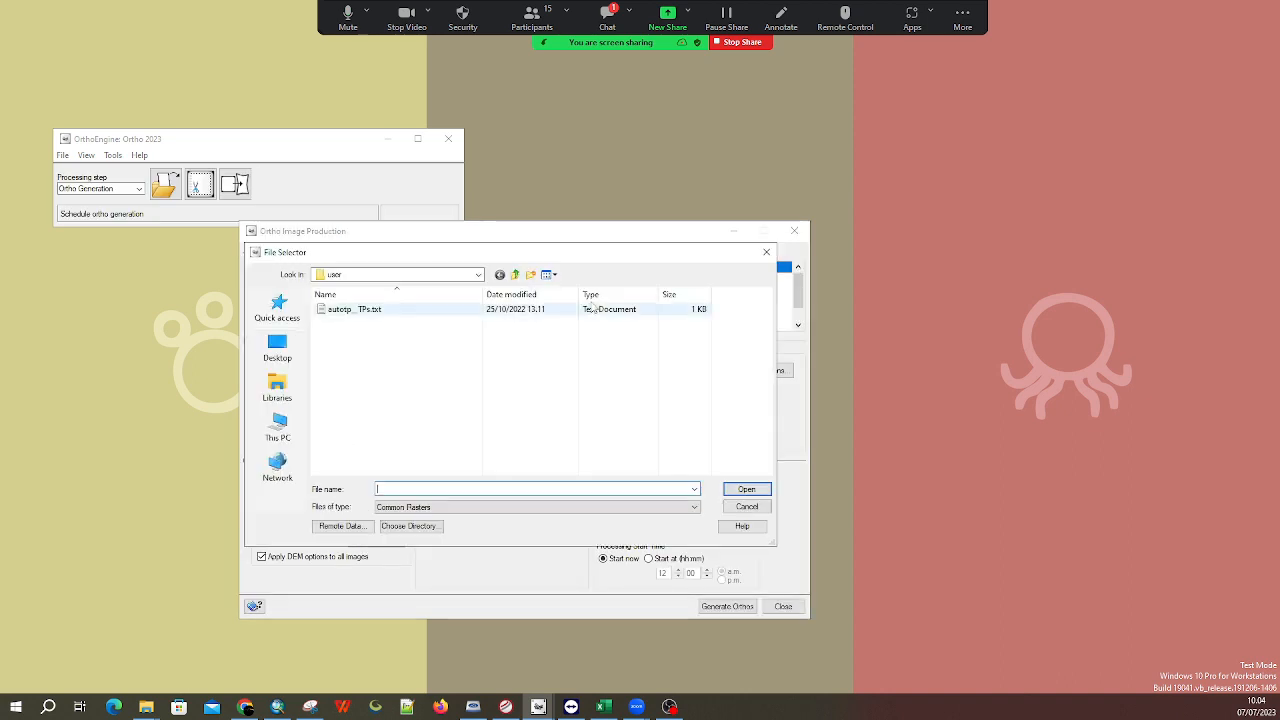
left_click(278, 428)
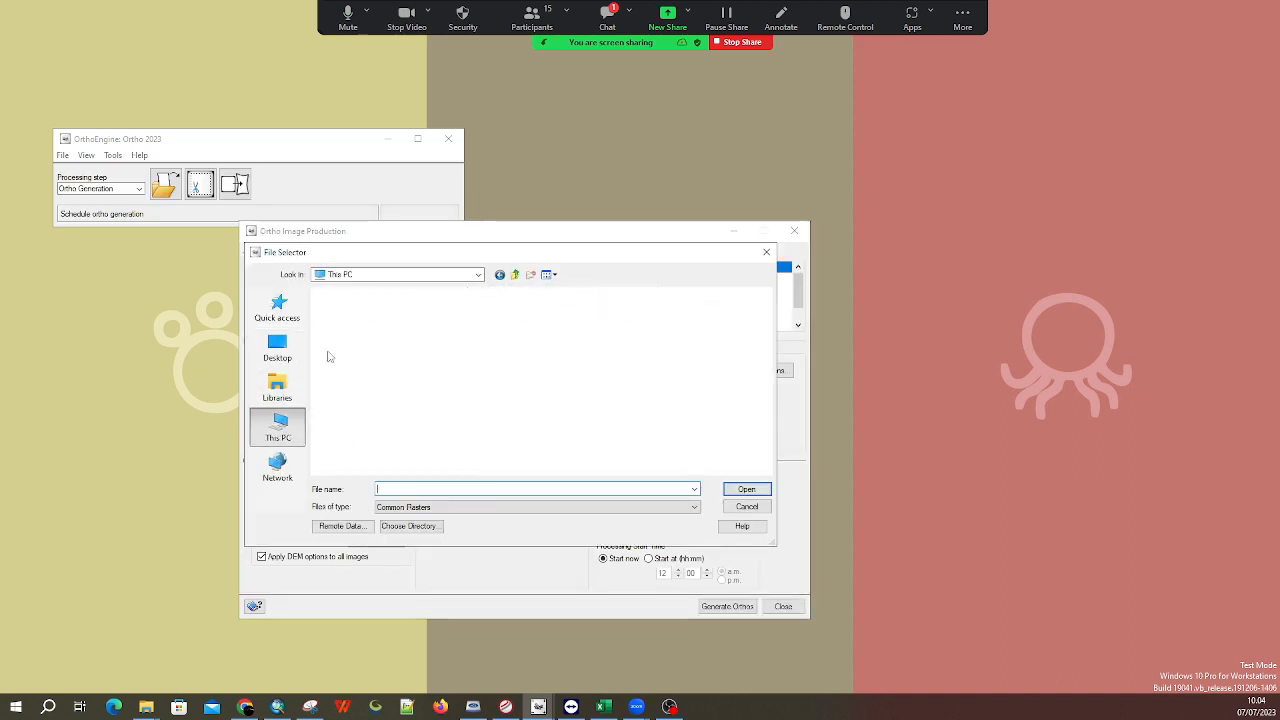
left_click(299, 357)
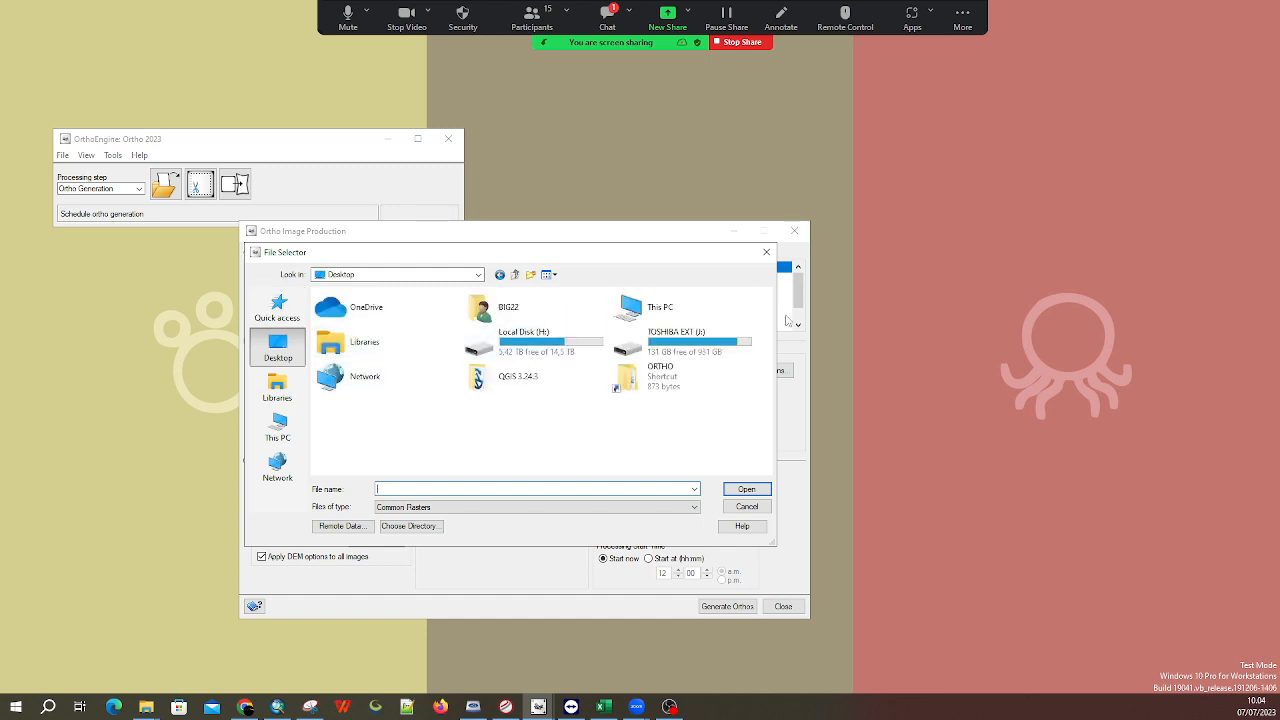
double_click(630, 385)
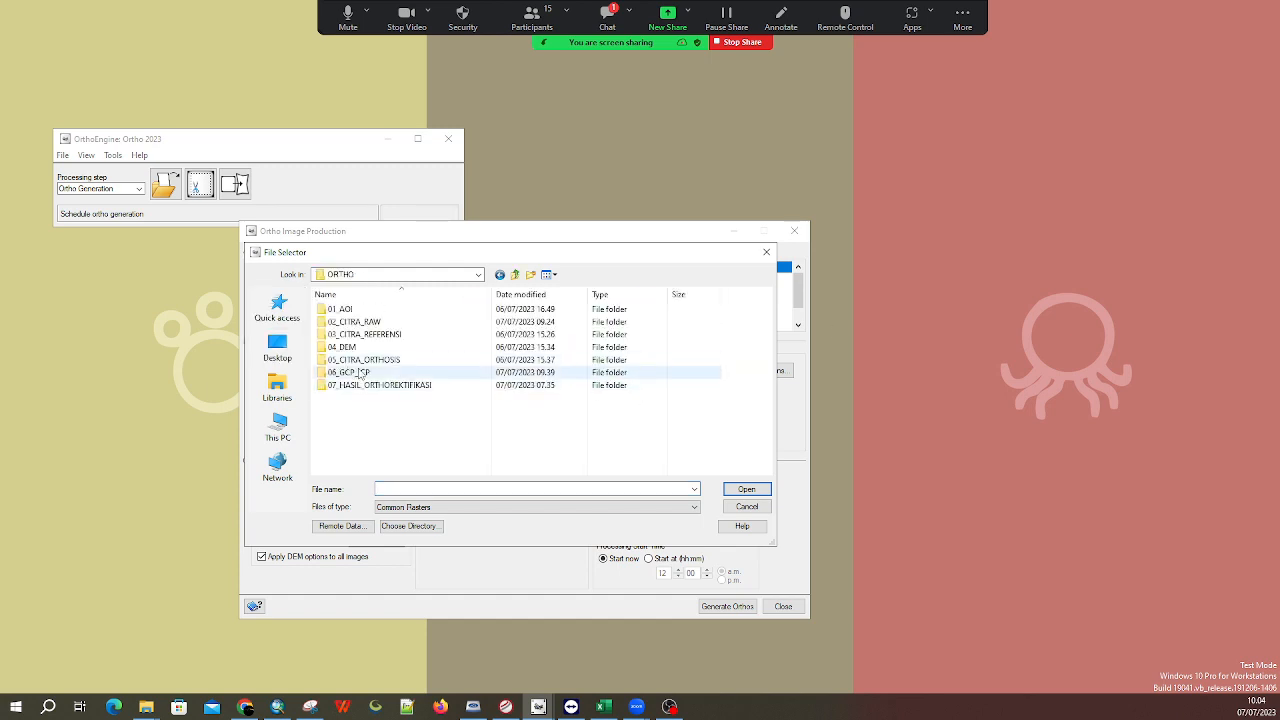
double_click(440, 345)
double_click(481, 322)
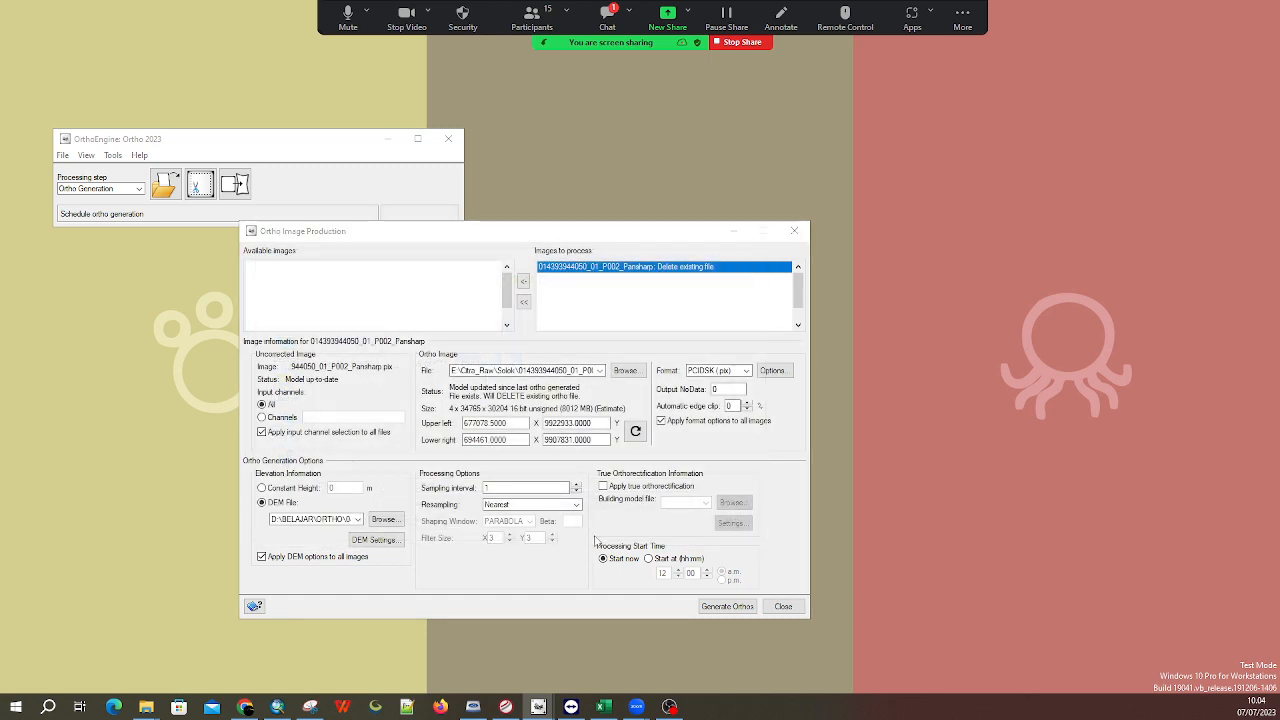
left_click_drag(1279, 388, 939, 386)
left_click(1034, 568)
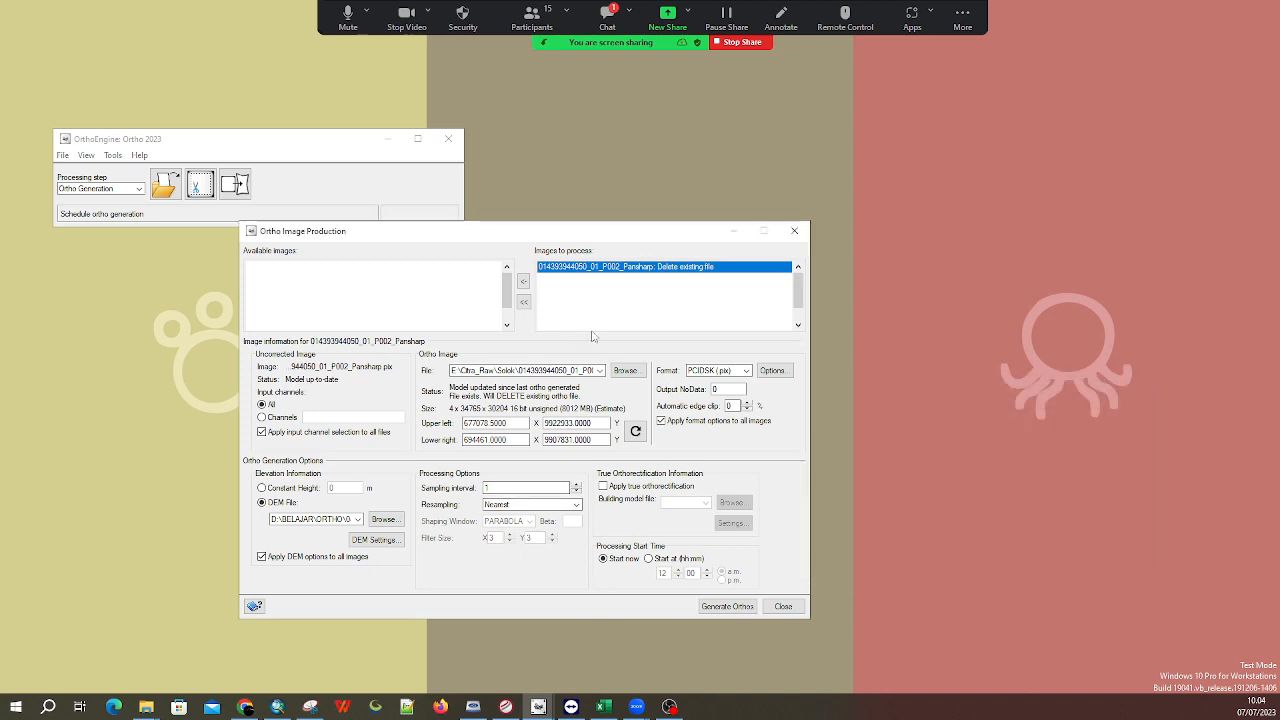
Set the ortho output file to CITRA_ORTHO_LATIHAN in the 07_HASIL_ORTHOREKTIFIKASI folder
double_click(571, 373)
left_click(629, 372)
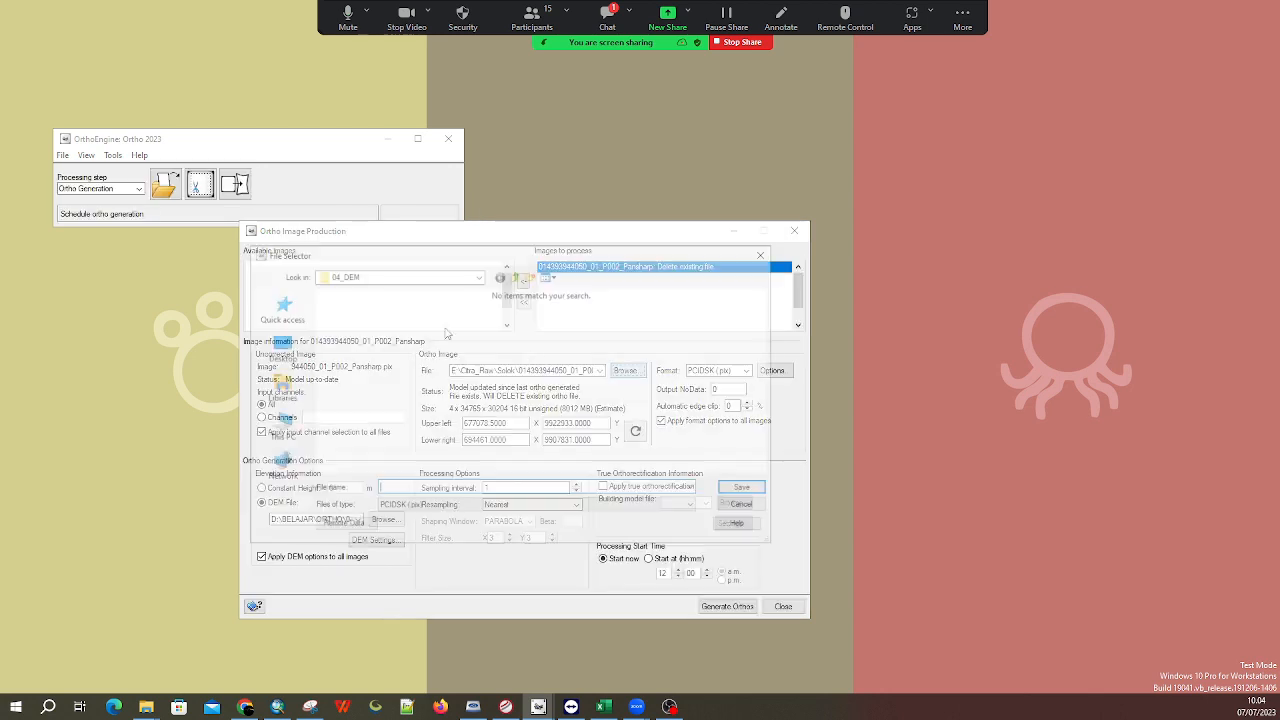
left_click(517, 275)
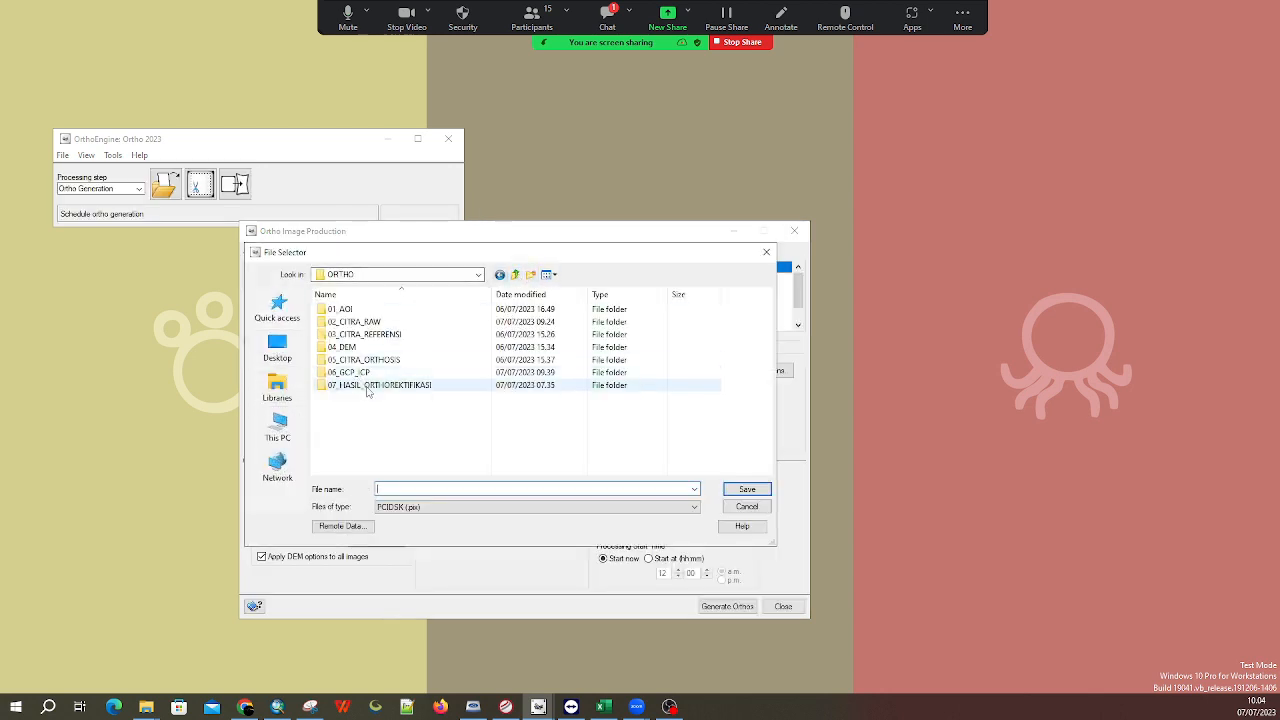
double_click(369, 386)
left_click(356, 309)
left_click(430, 490)
left_click(429, 490)
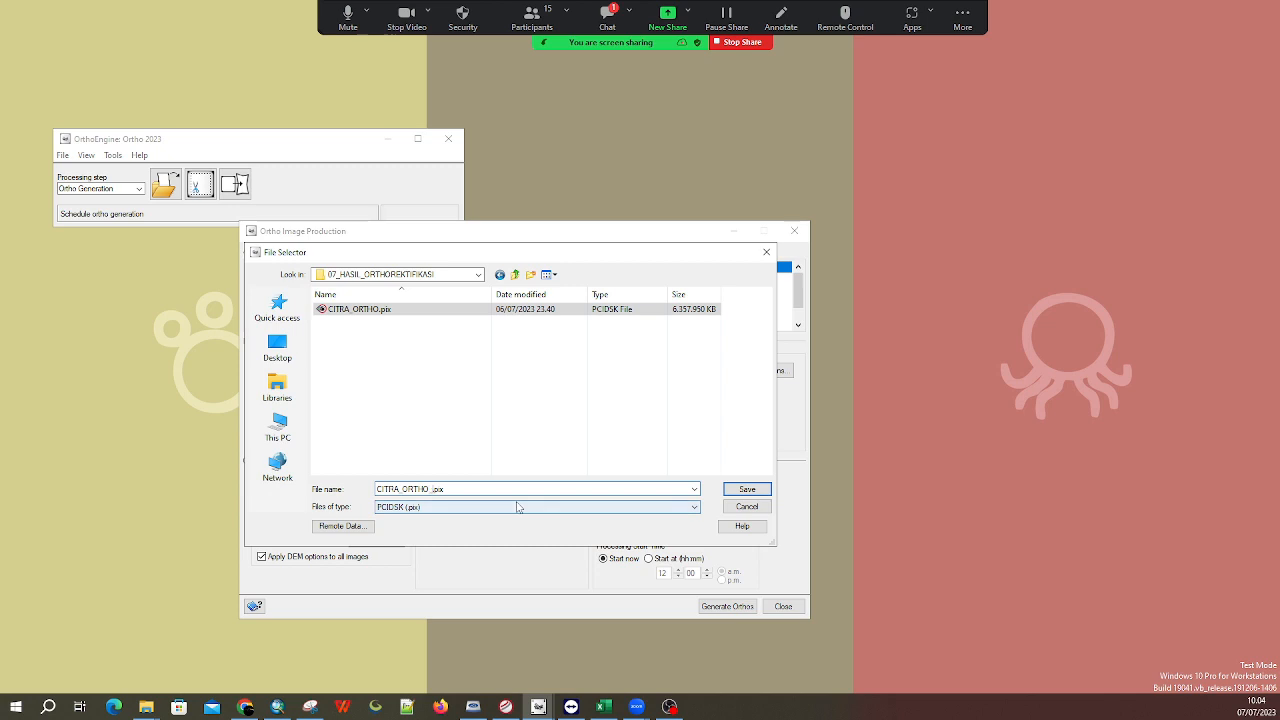
key("Return")
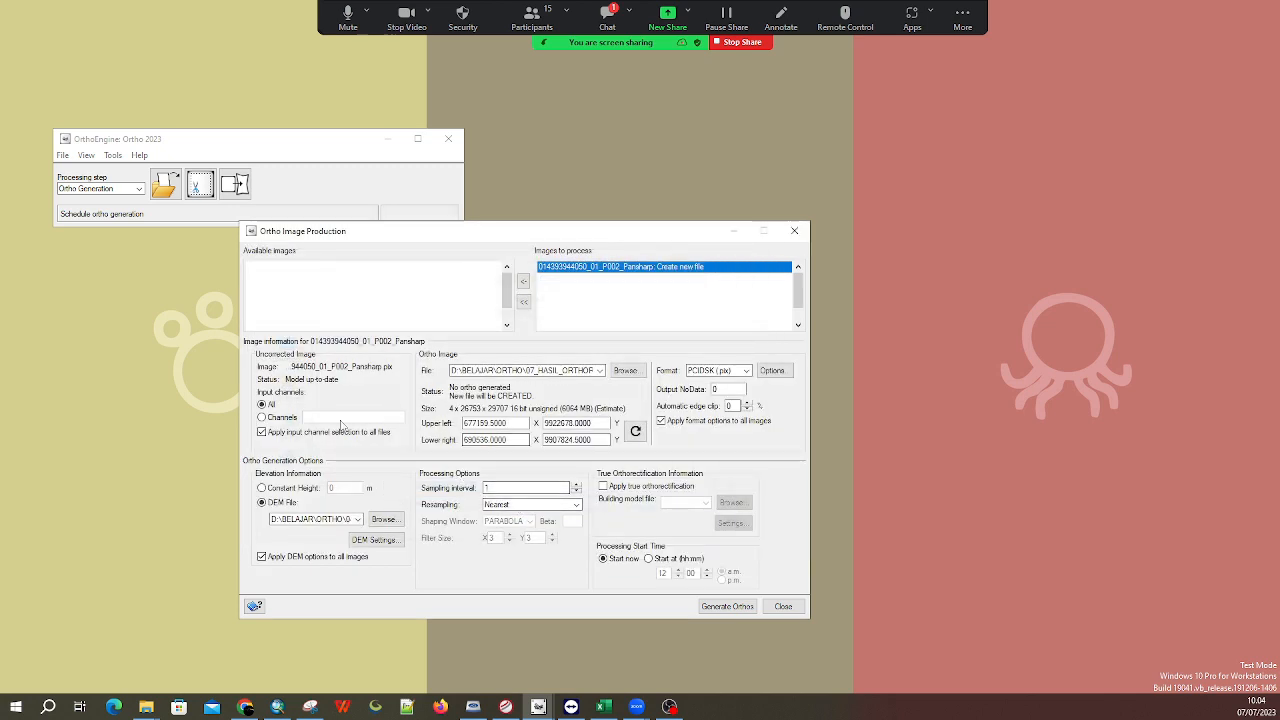
Change the ortho output format to TIFF 6.0 and check the end of the output file path
left_click(726, 375)
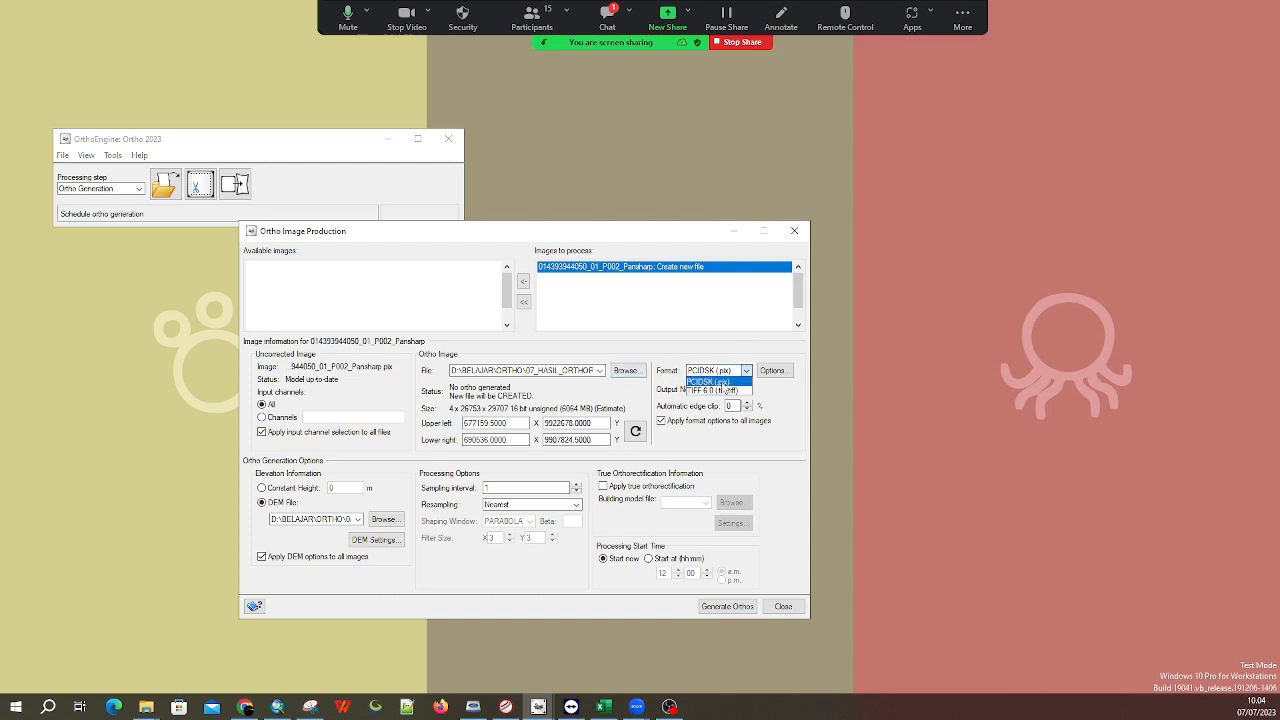
left_click(692, 389)
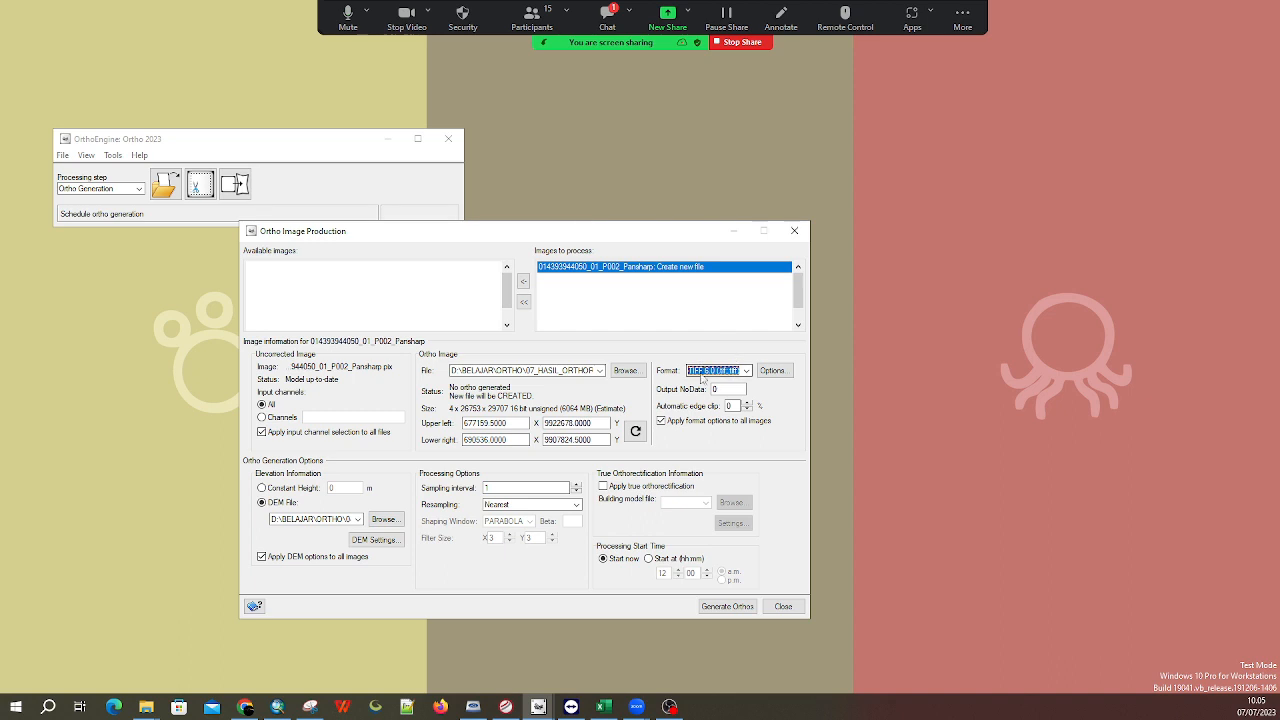
double_click(577, 369)
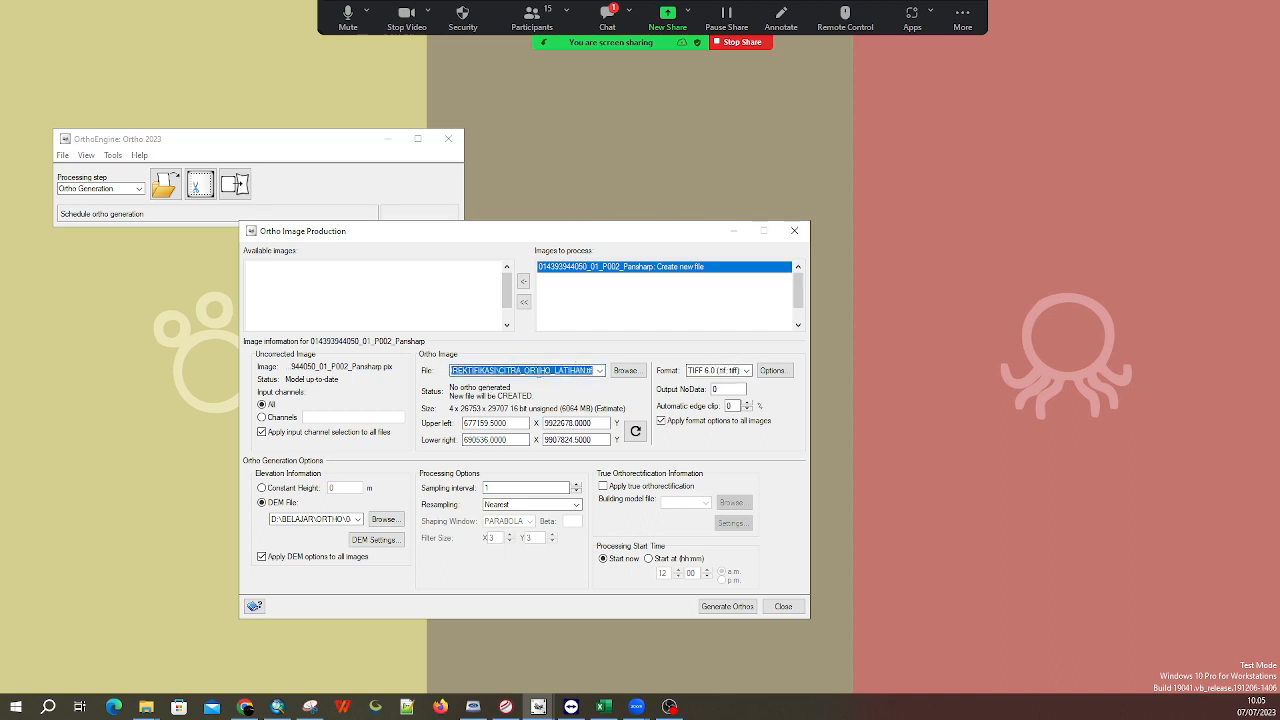
left_click_drag(536, 370, 583, 370)
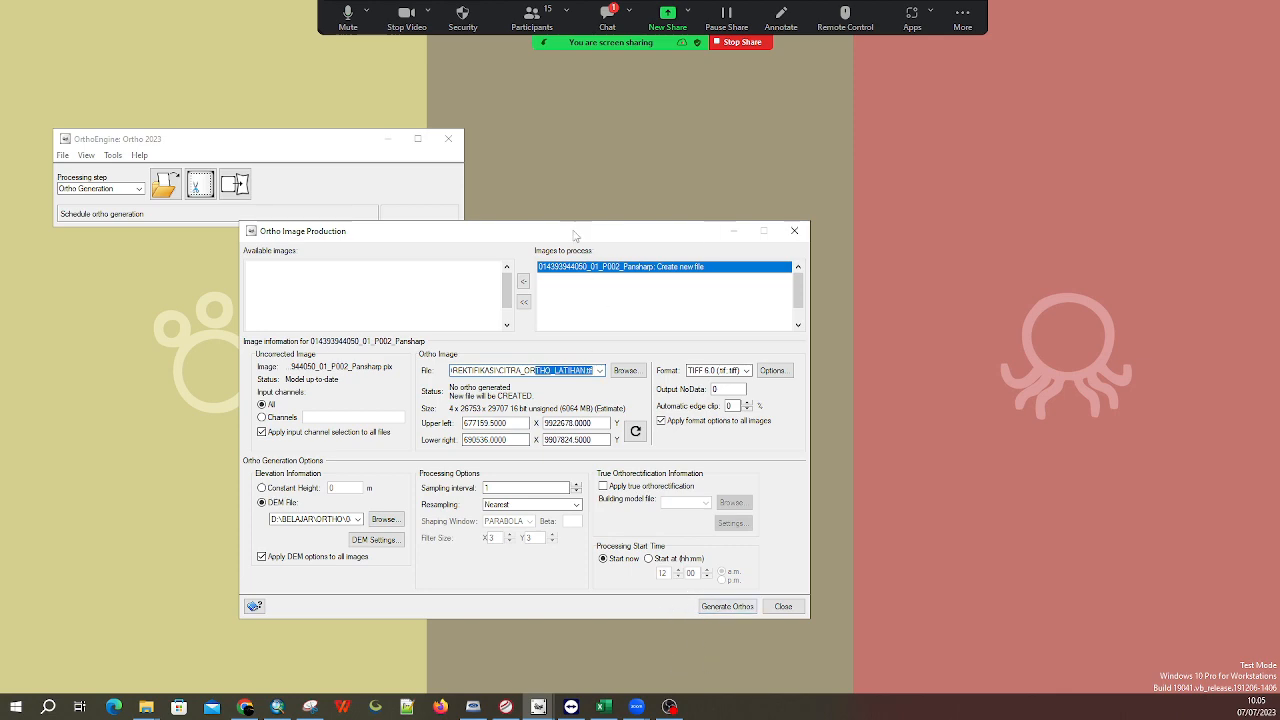
Reposition the Ortho Image Production window, generate the ortho, and move the progress window over it
left_click_drag(574, 235, 709, 231)
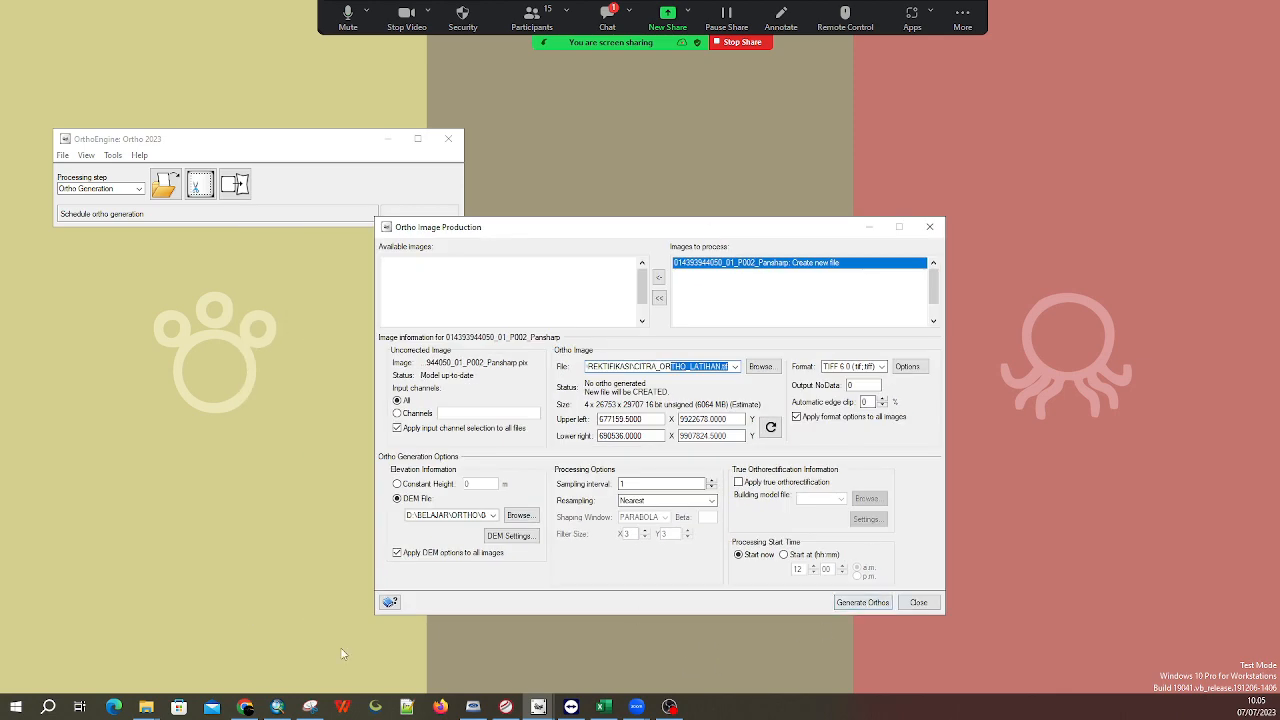
left_click(862, 602)
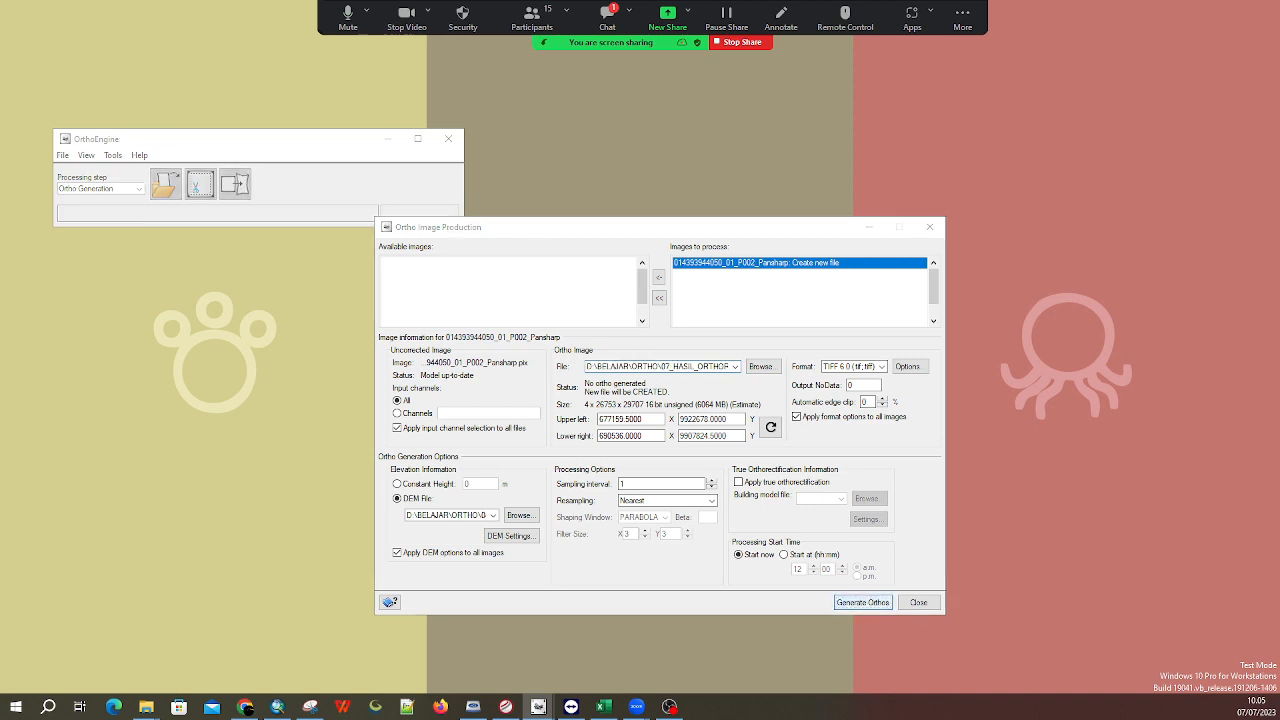
left_click_drag(1025, 374, 746, 344)
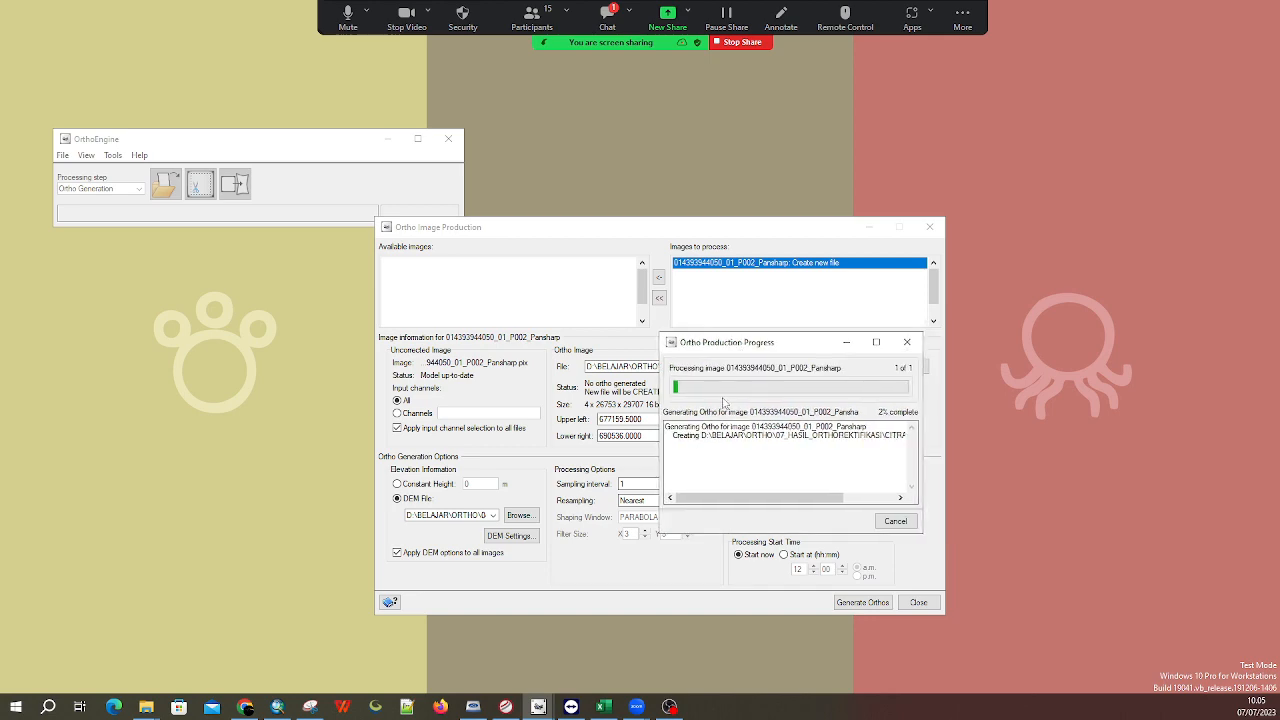
Switch to ArcMap and add CITRA_ORTHO.pix from the 07_HASIL_ORTHOREKTIFIKASI folder to the map
left_click(277, 707)
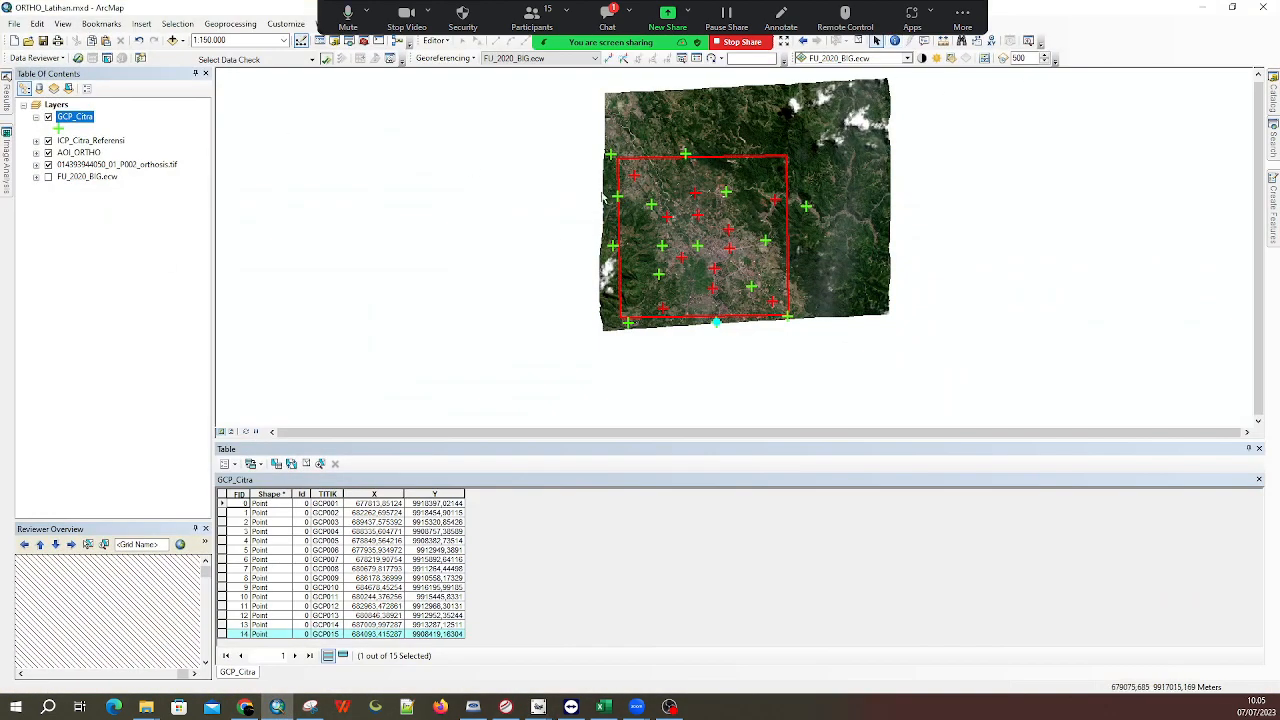
left_click_drag(655, 232, 596, 292)
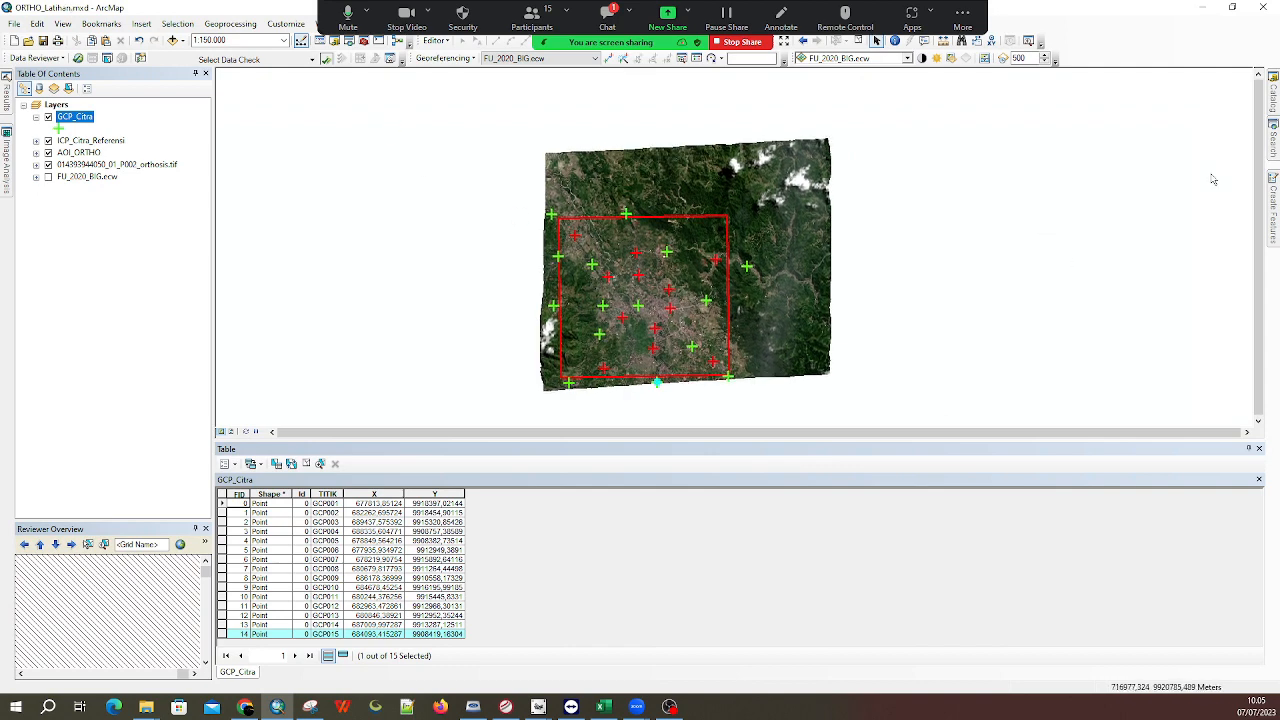
mouse_move(1266, 108)
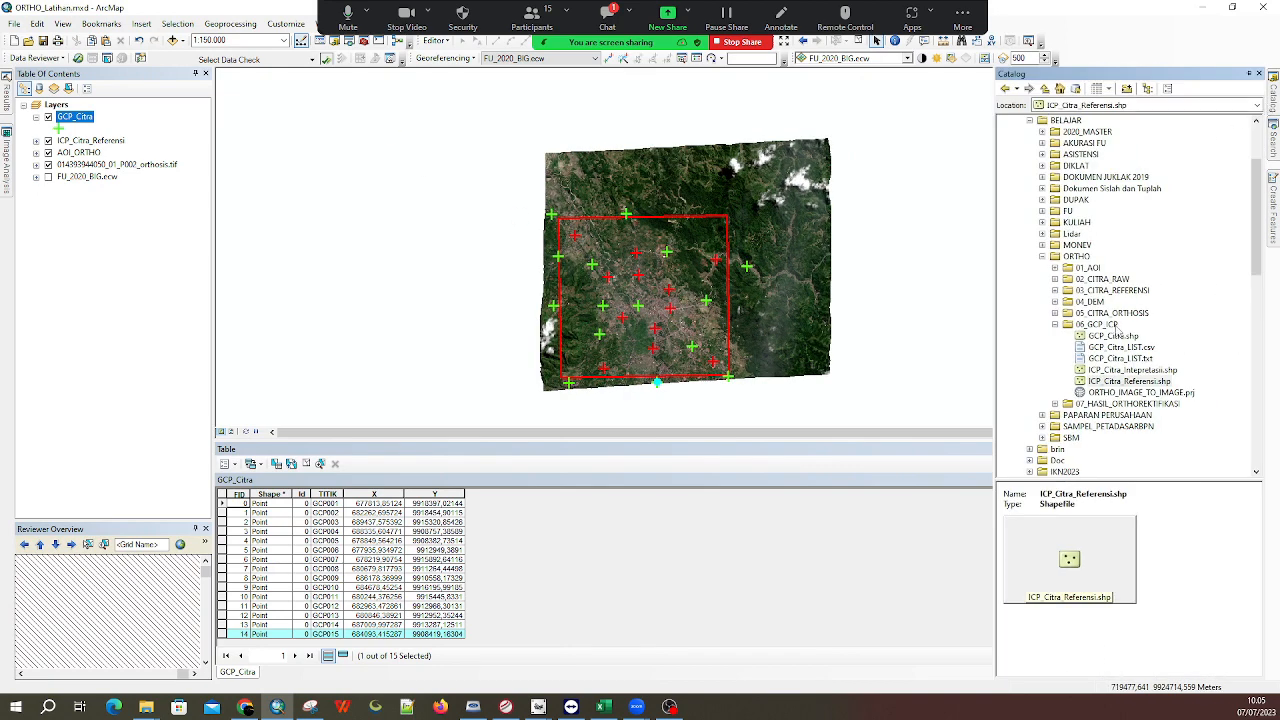
double_click(1108, 404)
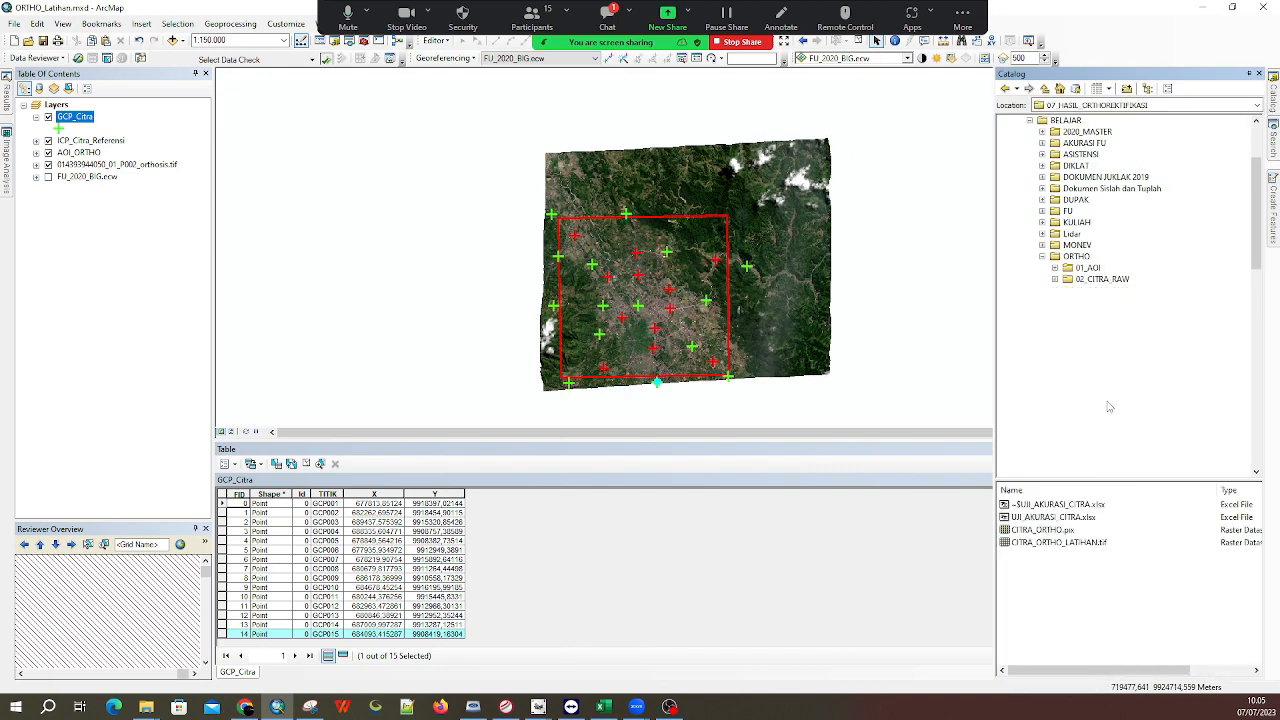
left_click(1112, 426)
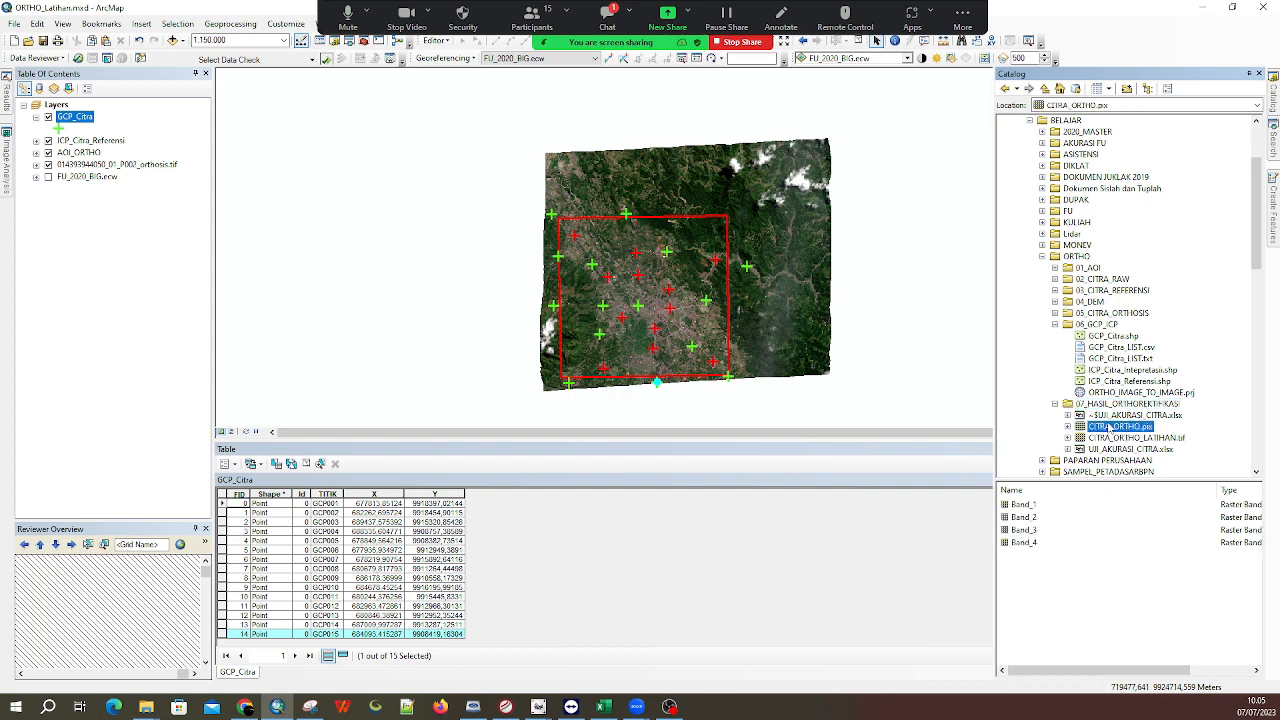
left_click_drag(537, 296, 538, 298)
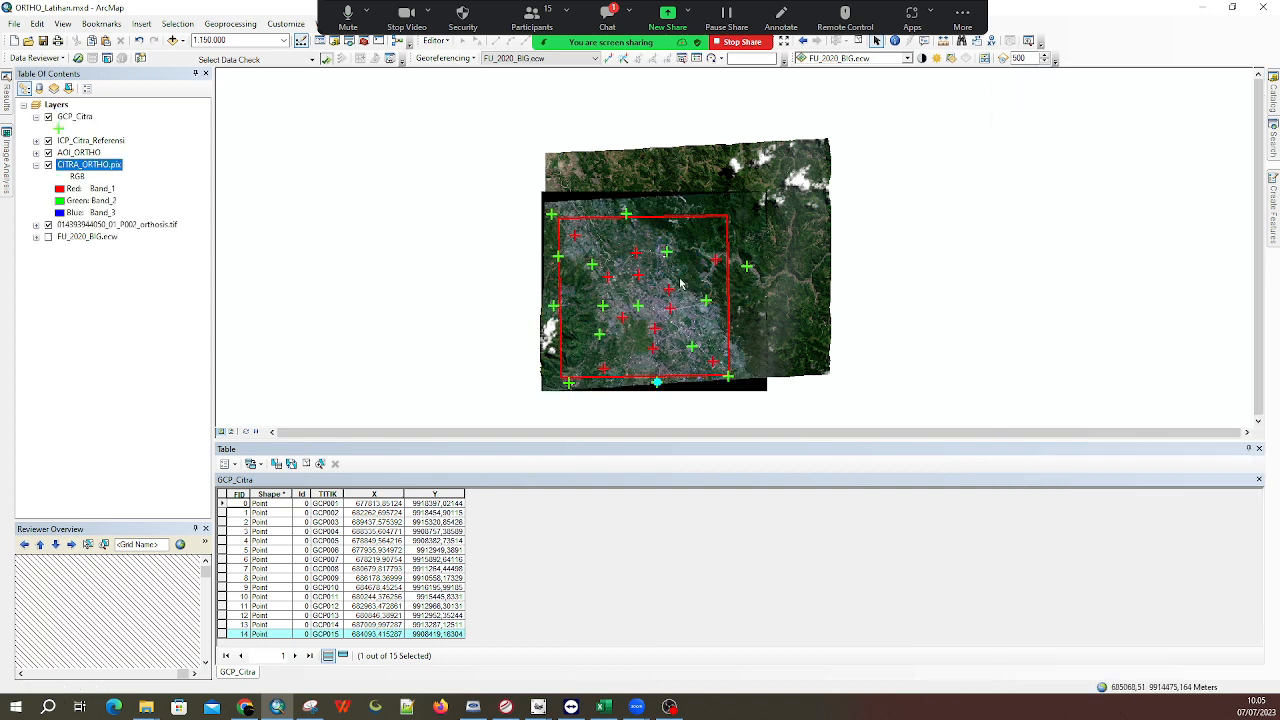
Close the GCP_Citra attribute table and enlarge the map around the CITRA_ORTHO.pix image
scroll(744, 265, "down", 1)
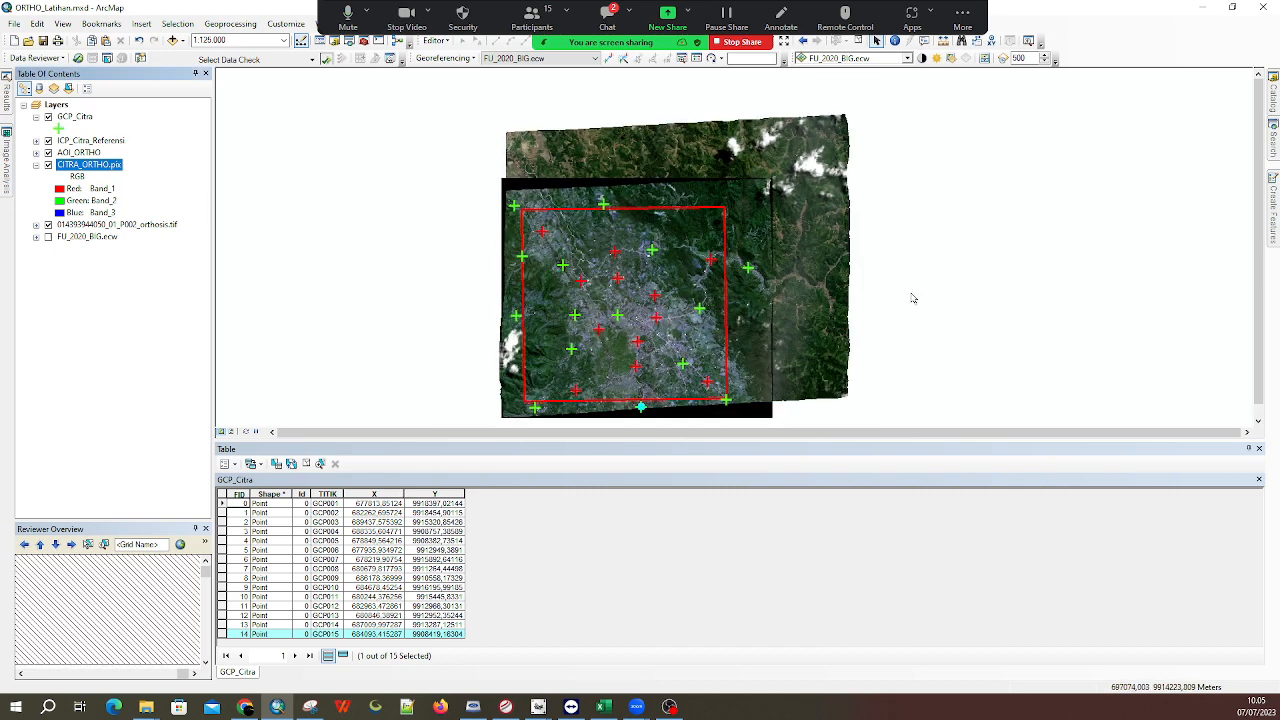
left_click_drag(604, 315, 620, 278)
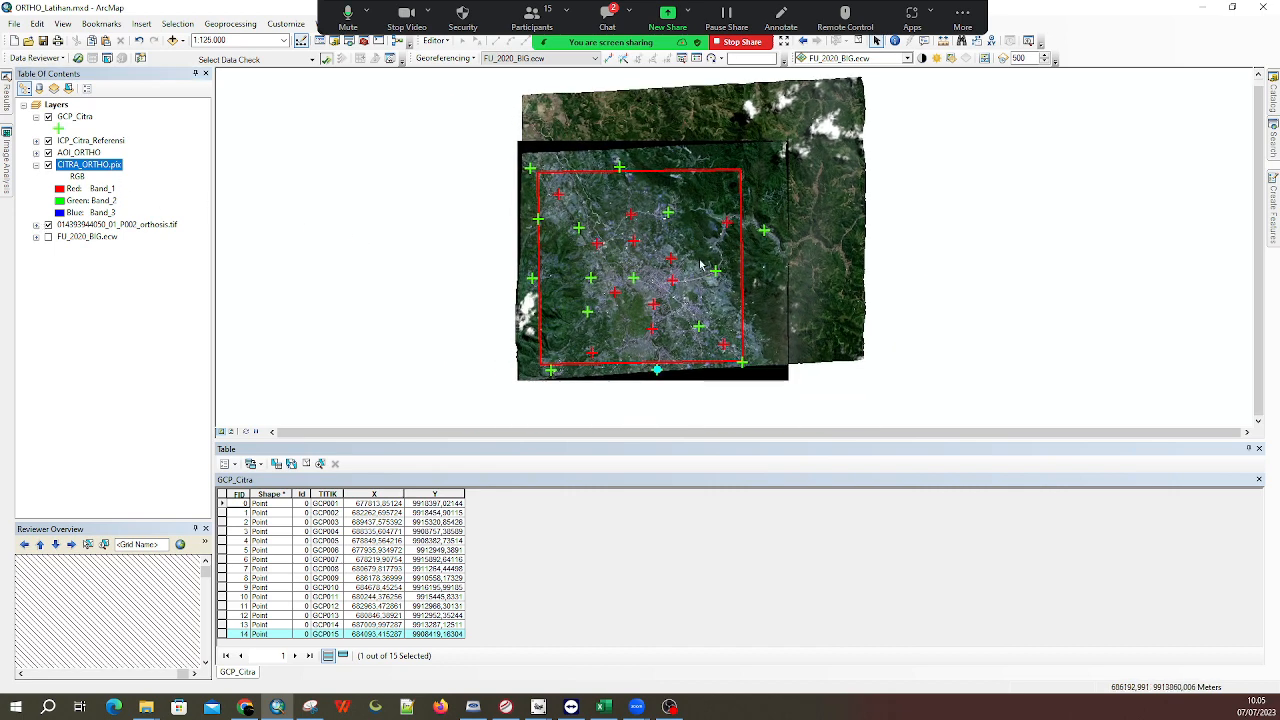
left_click(1259, 449)
scroll(650, 322, "down", 1)
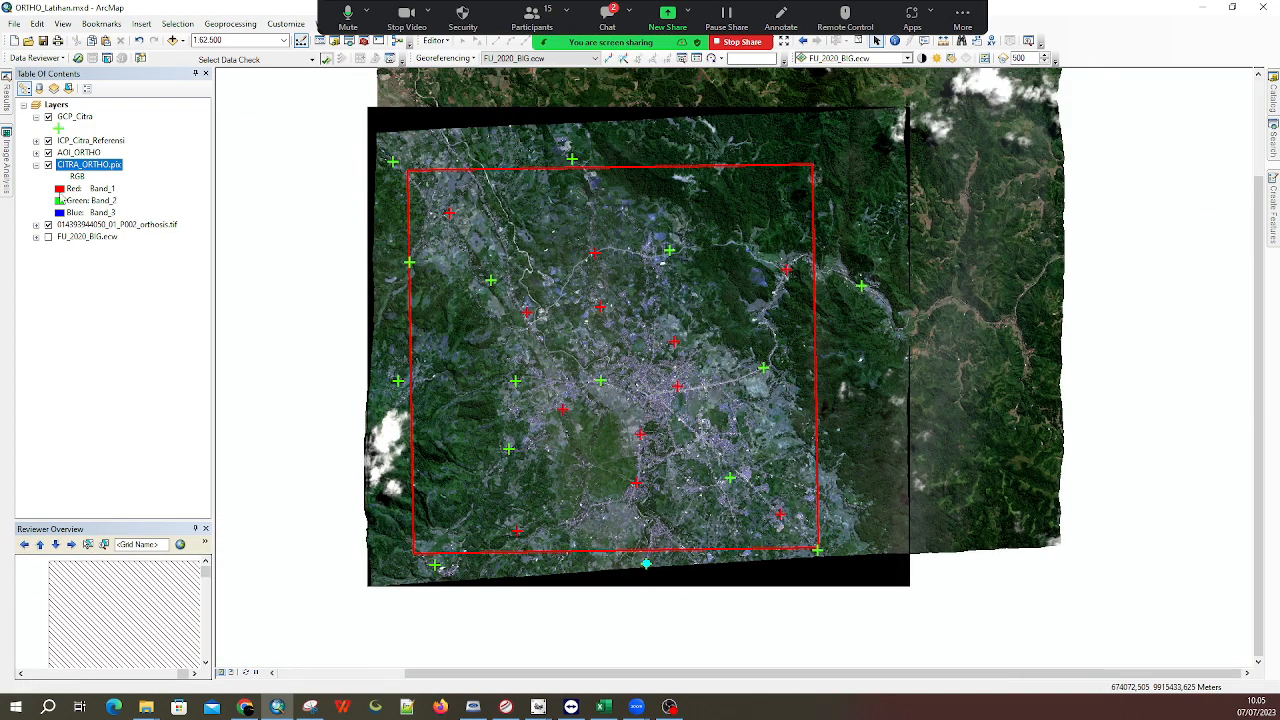
Set the CITRA_ORTHO.pix band combination to Band_3 for red and Band_1 for blue, leaving green on Band_2
left_click(90, 188)
left_click(93, 247)
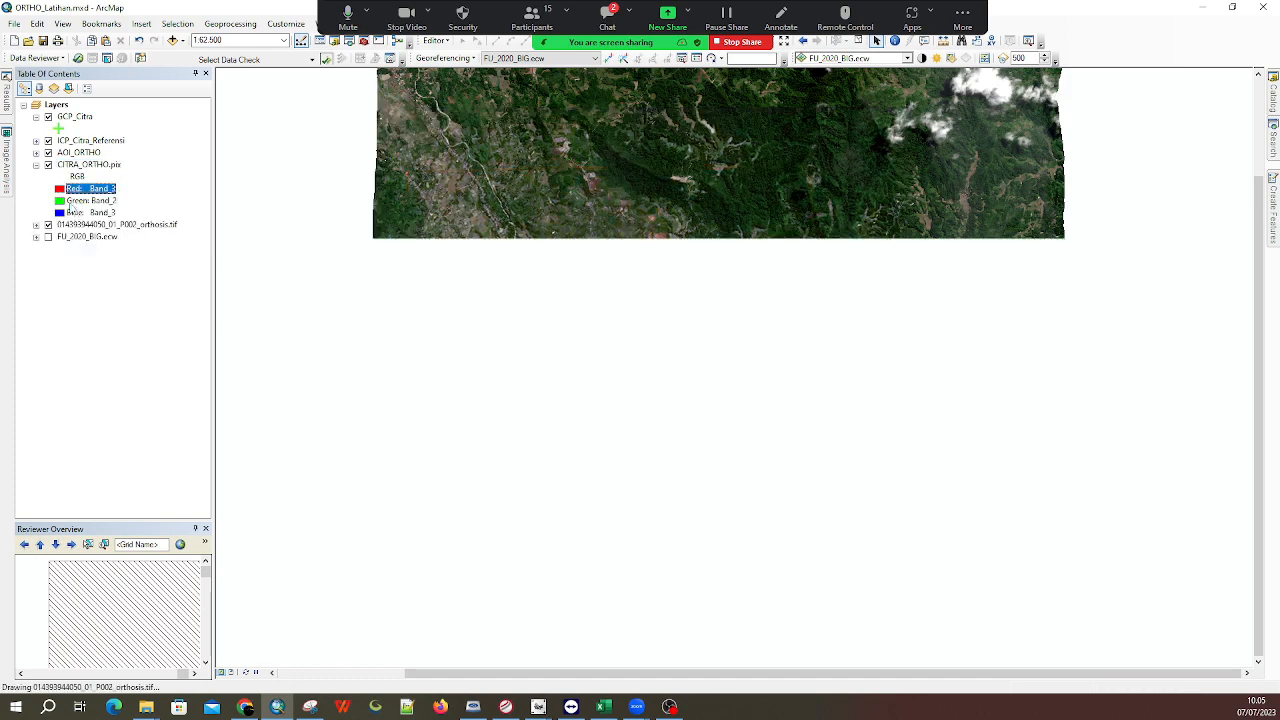
left_click(90, 200)
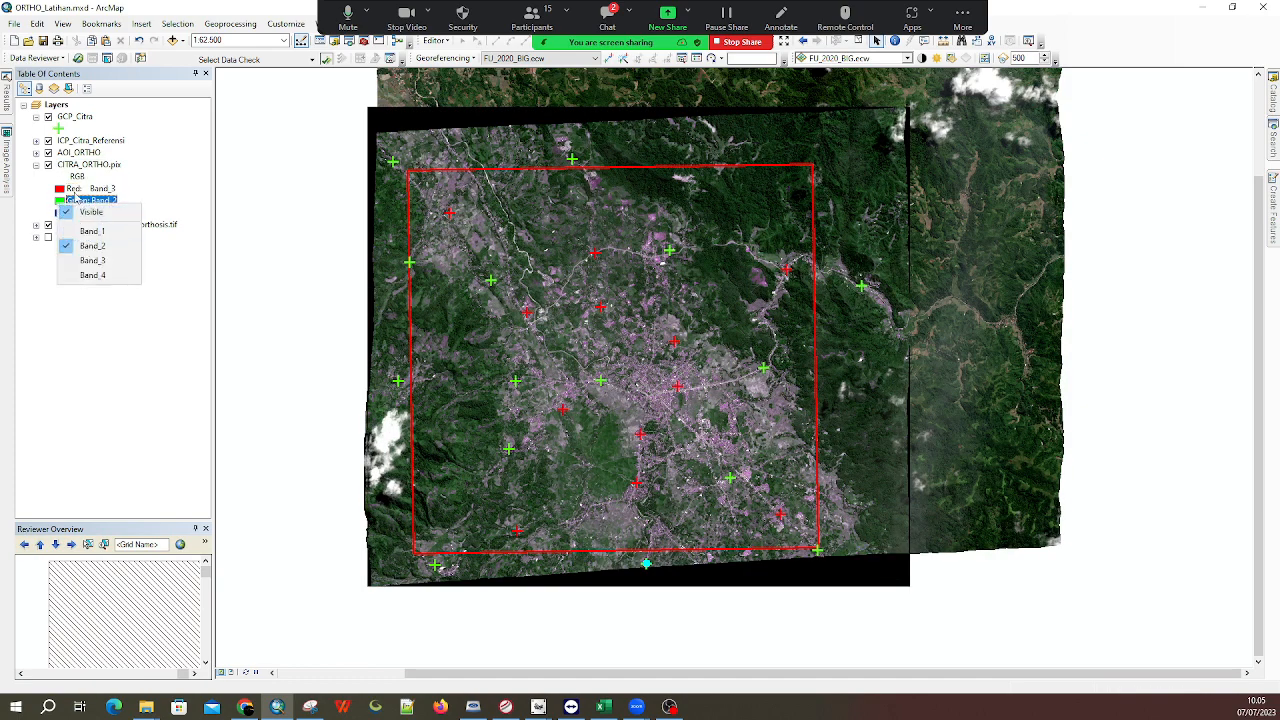
left_click(167, 188)
left_click(90, 212)
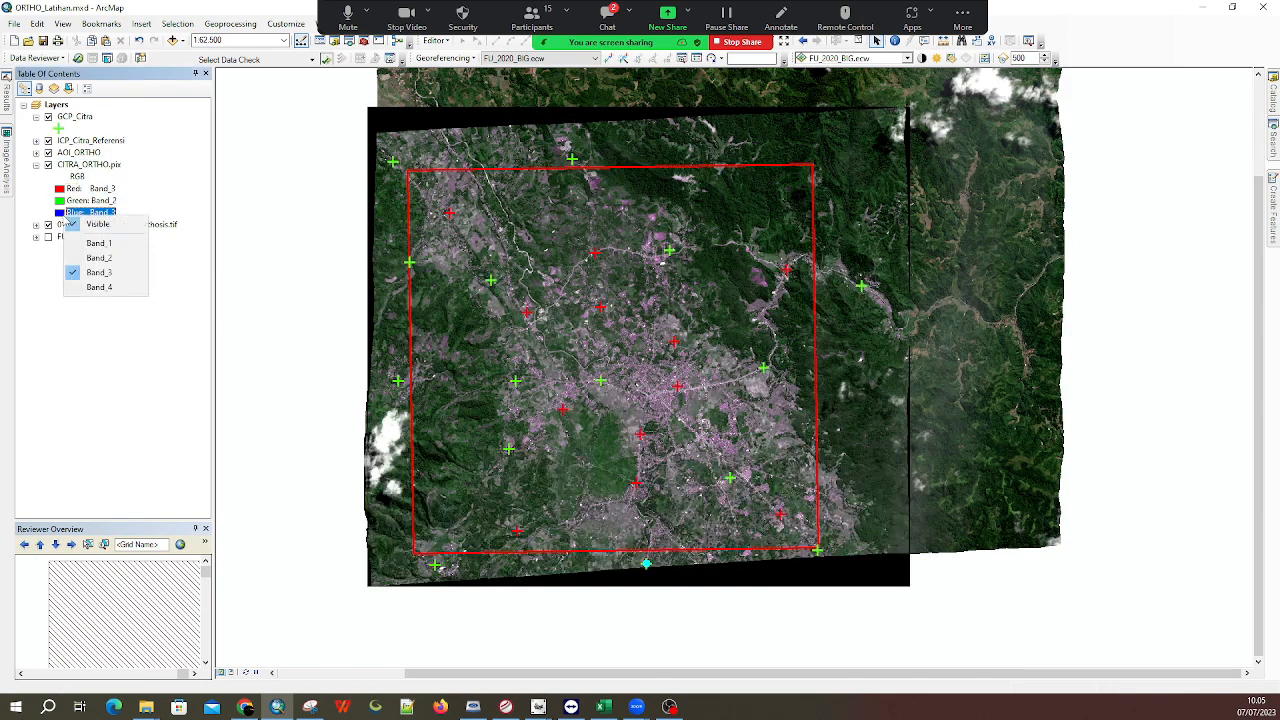
left_click(92, 243)
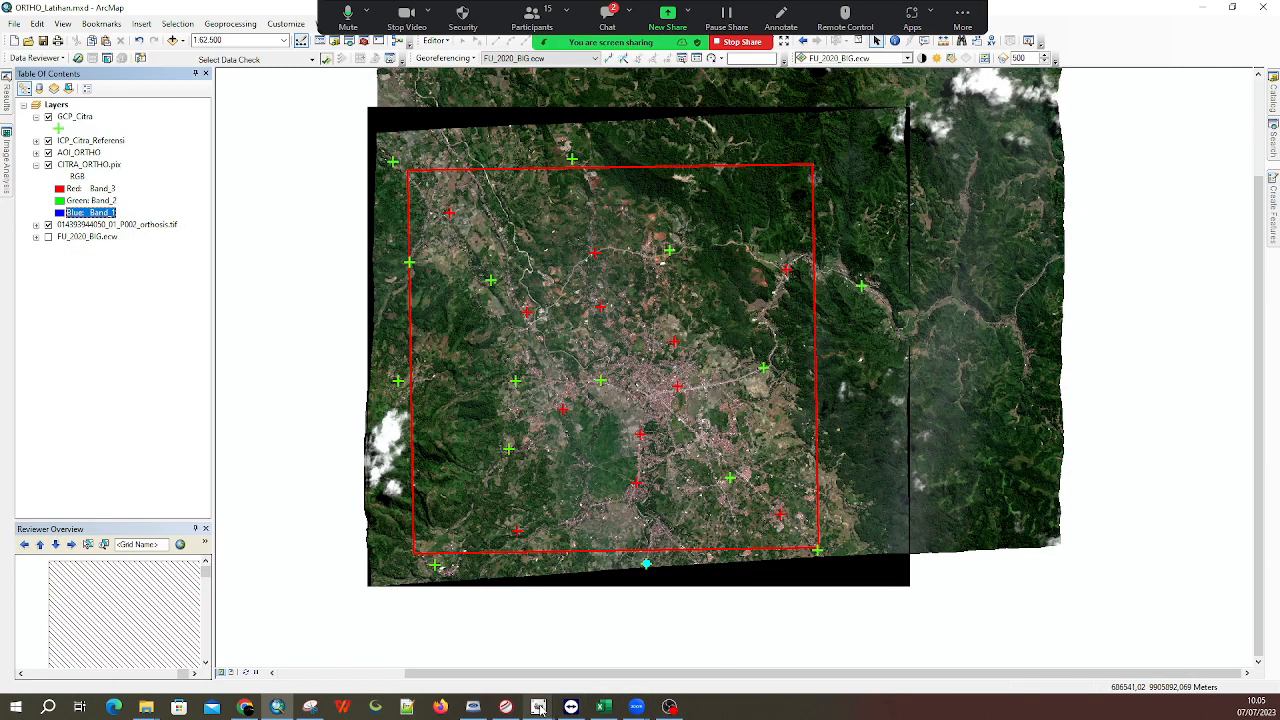
Switch back to OrthoEngine and check the progress of the ortho production
mouse_move(545, 709)
left_click(478, 645)
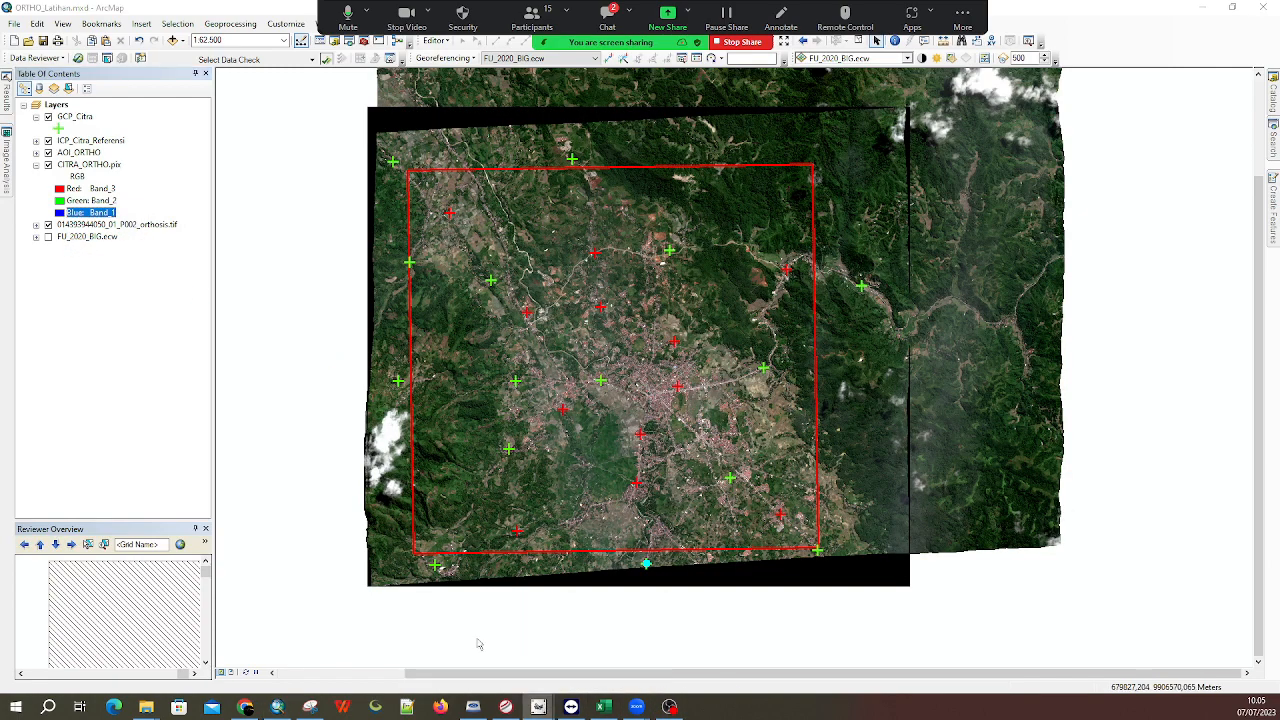
mouse_move(538, 707)
left_click(604, 640)
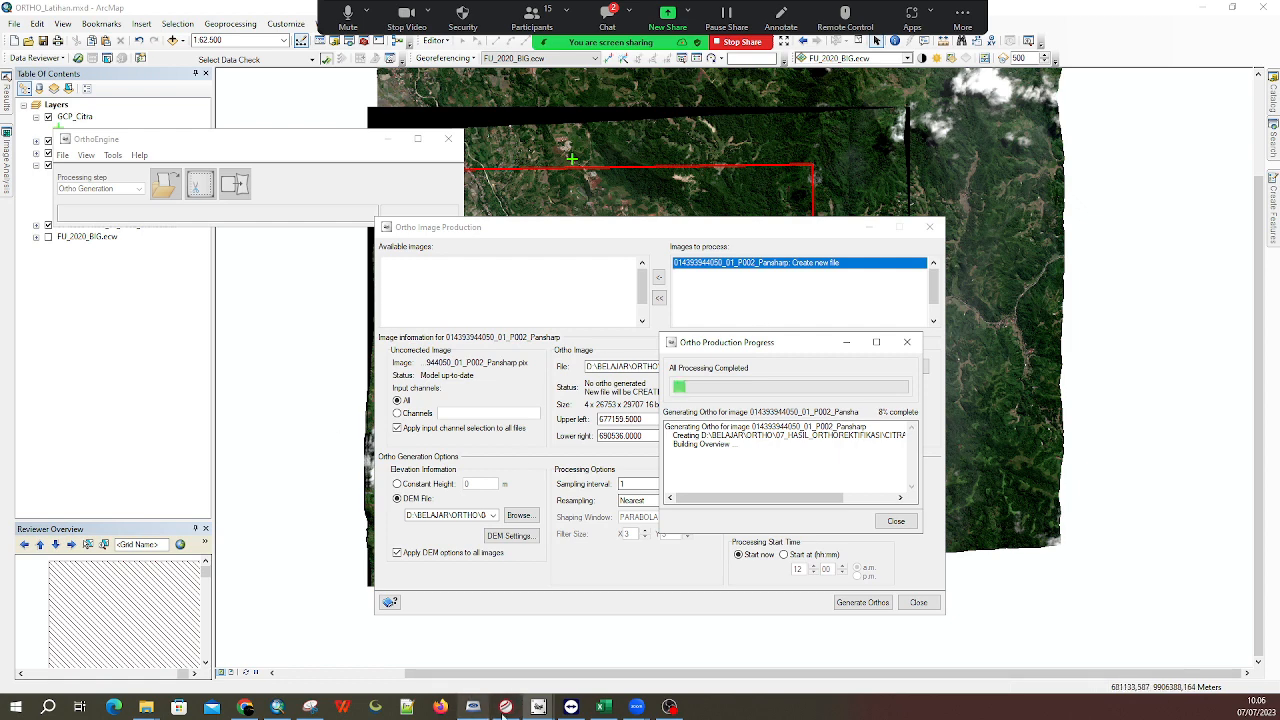
Switch to the Geomatica Banff toolbar, launch Focus from it and minimize the toolbar
left_click(508, 708)
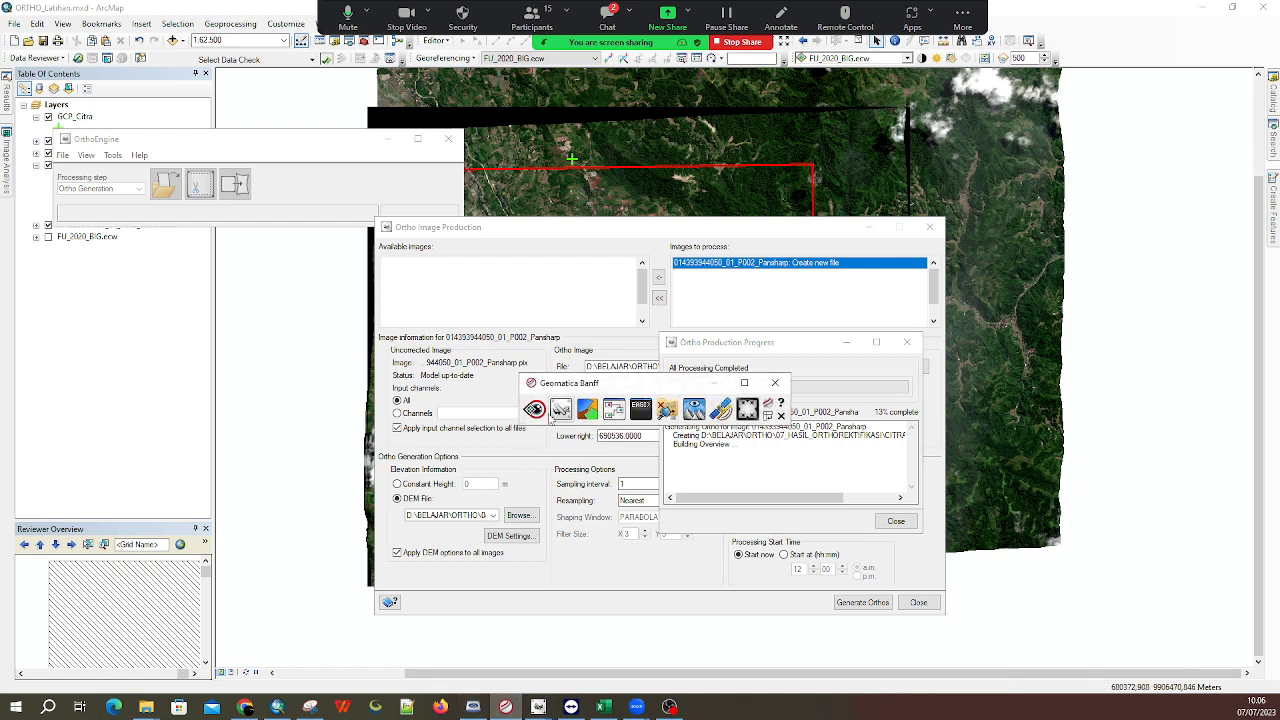
left_click(540, 414)
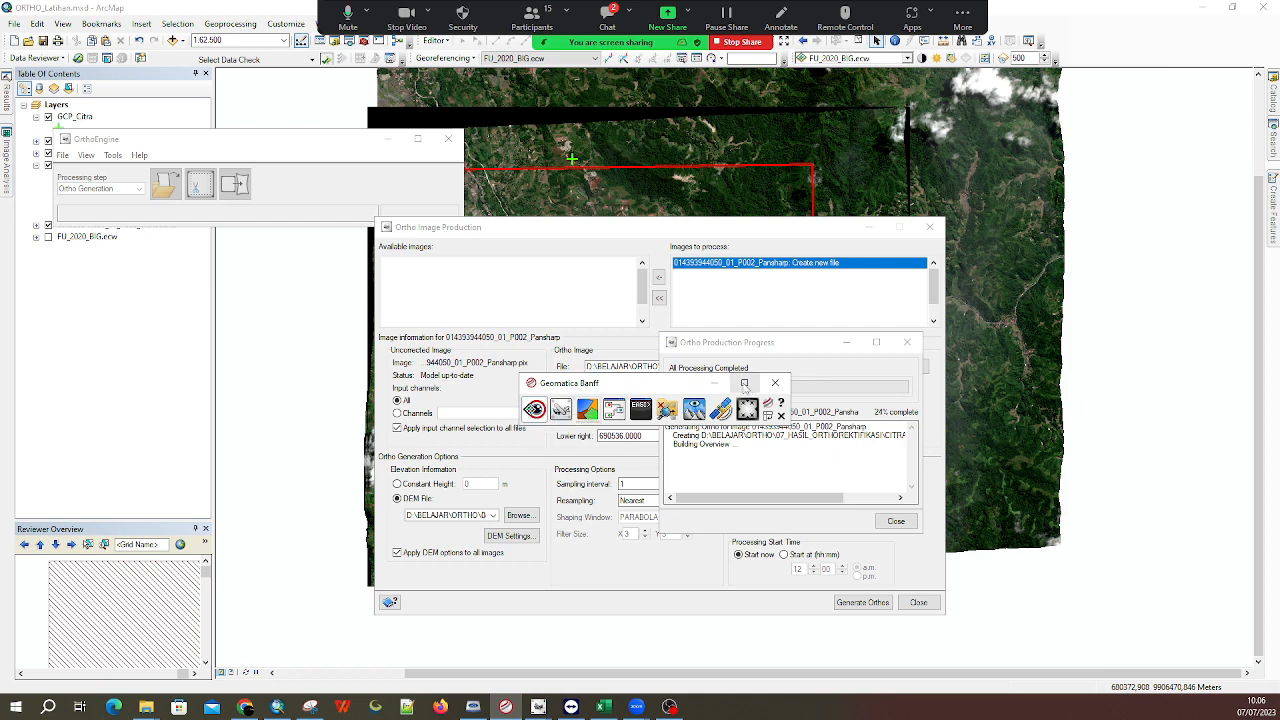
left_click(714, 383)
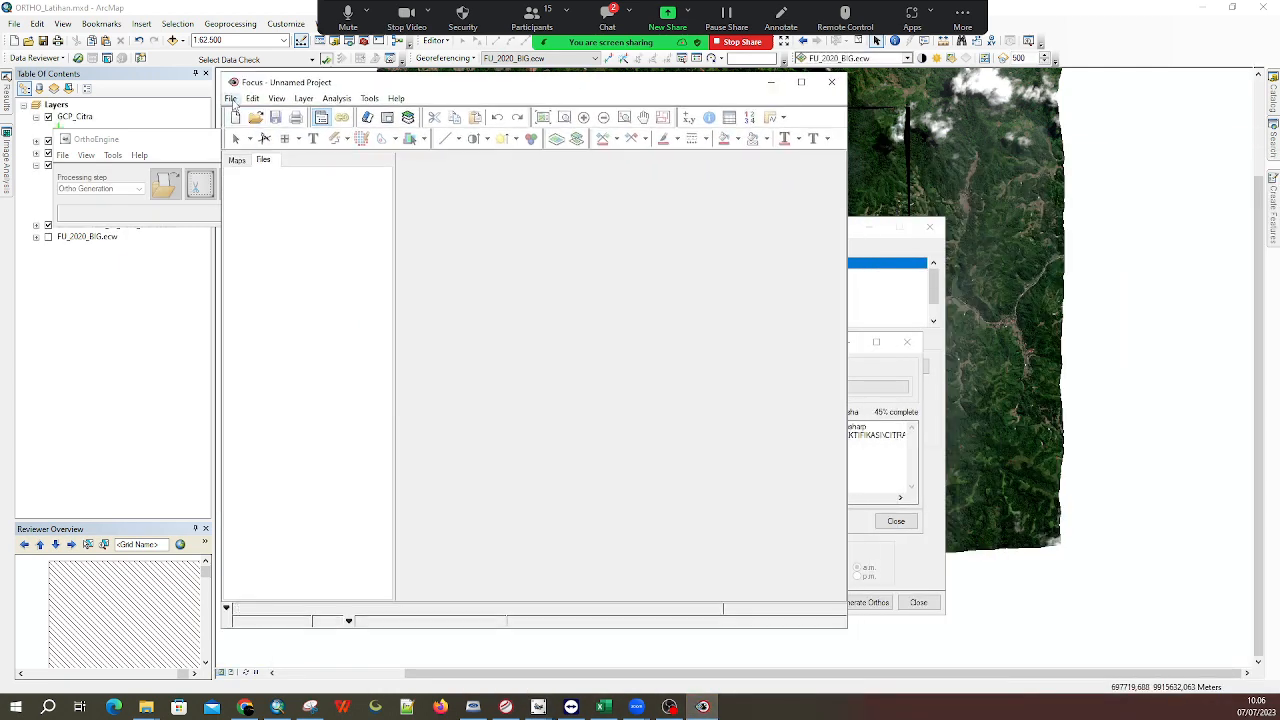
Open the File Utility in Focus and start its export function for translating a file
left_click(231, 98)
mouse_move(350, 192)
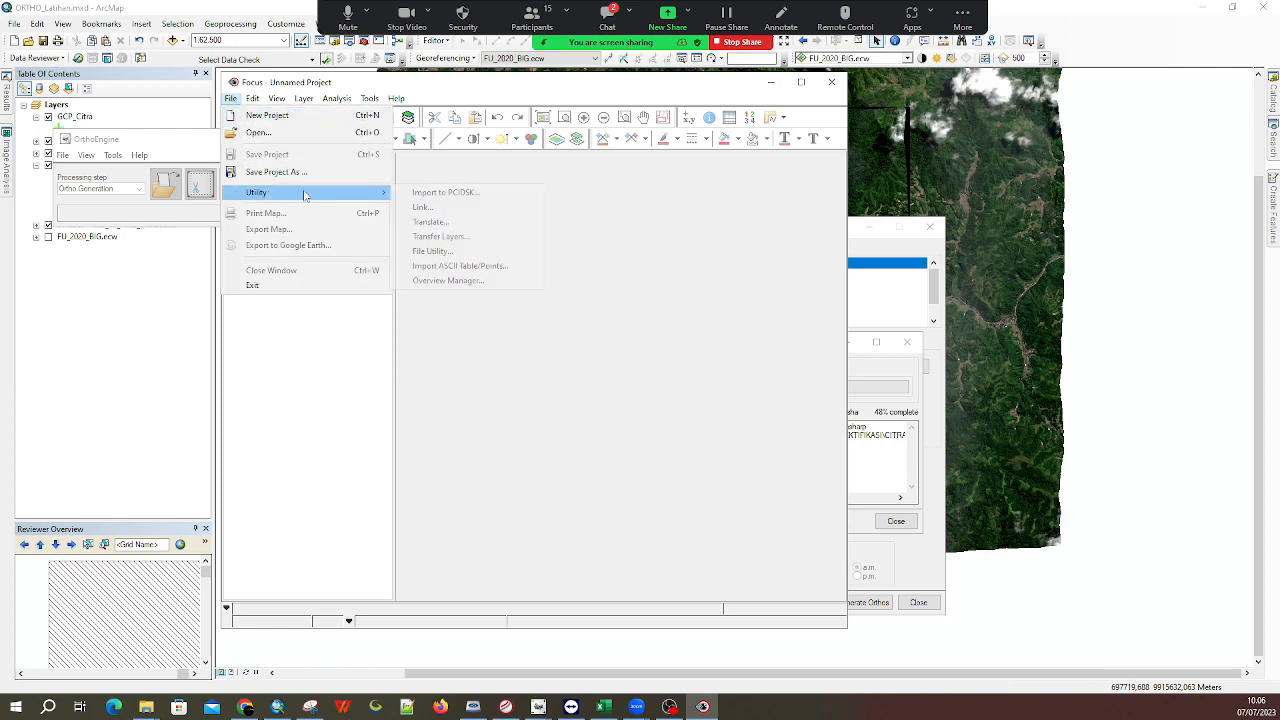
left_click(467, 256)
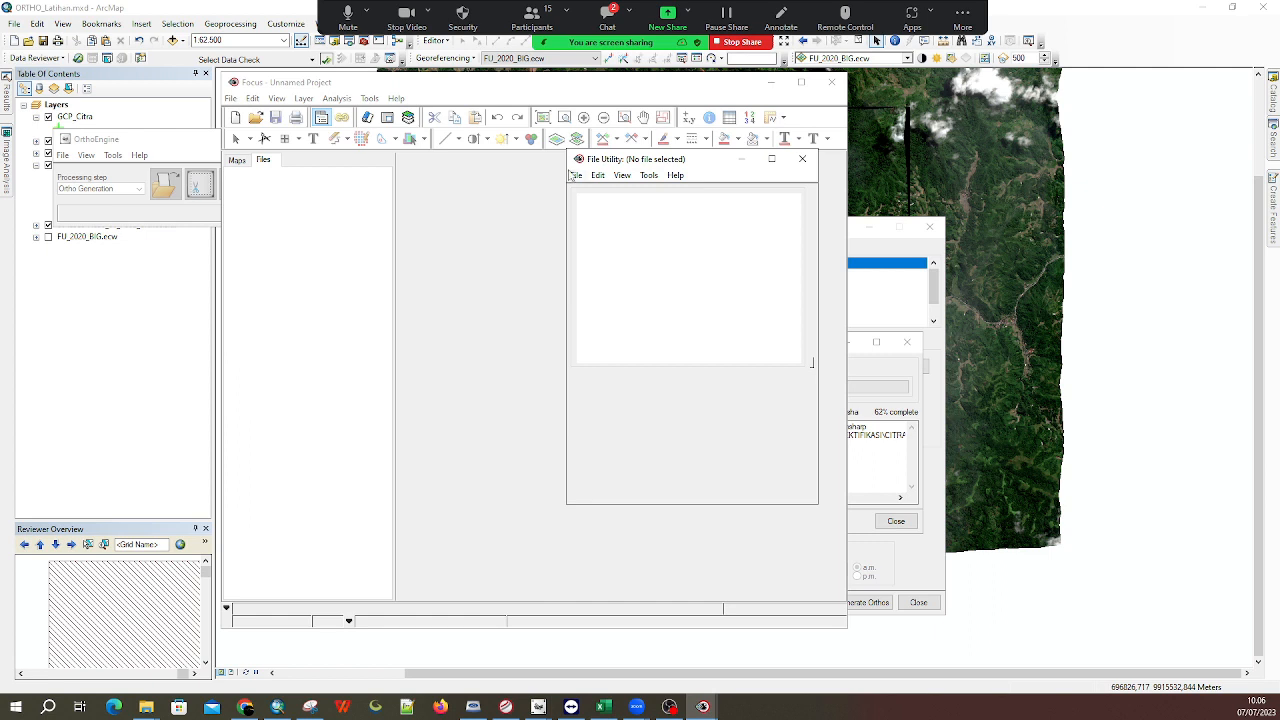
left_click(574, 175)
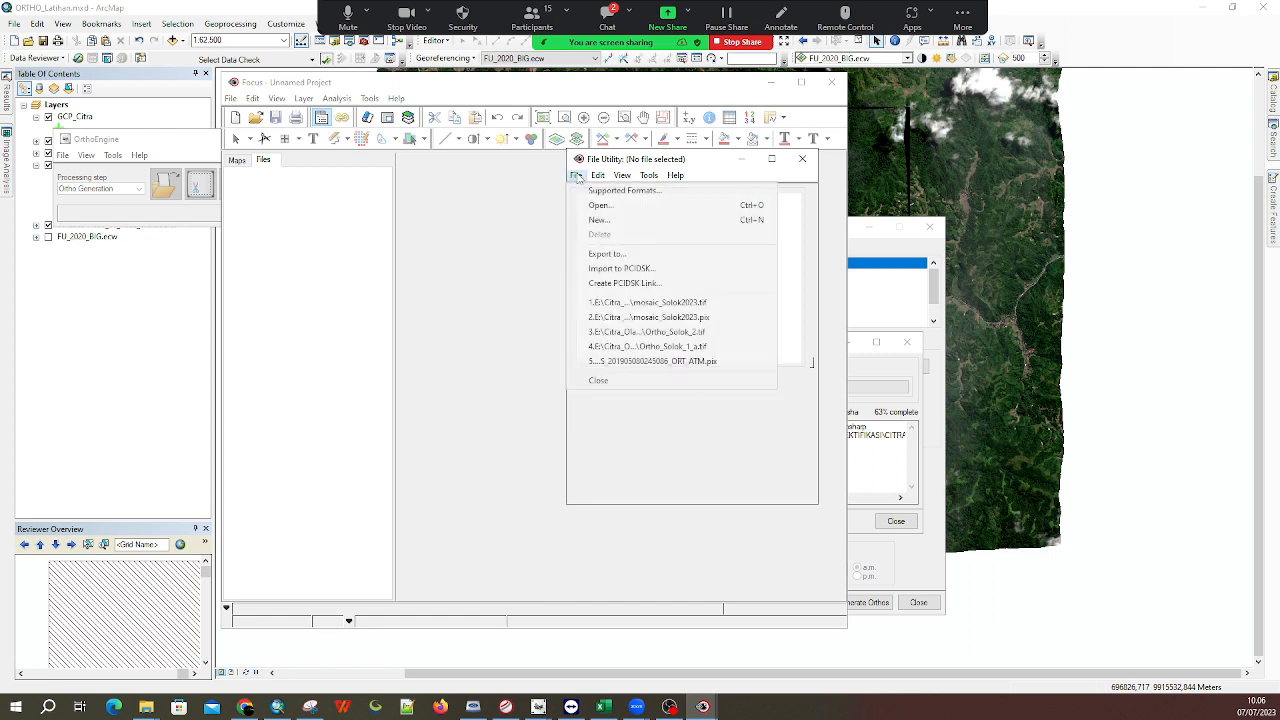
left_click(662, 255)
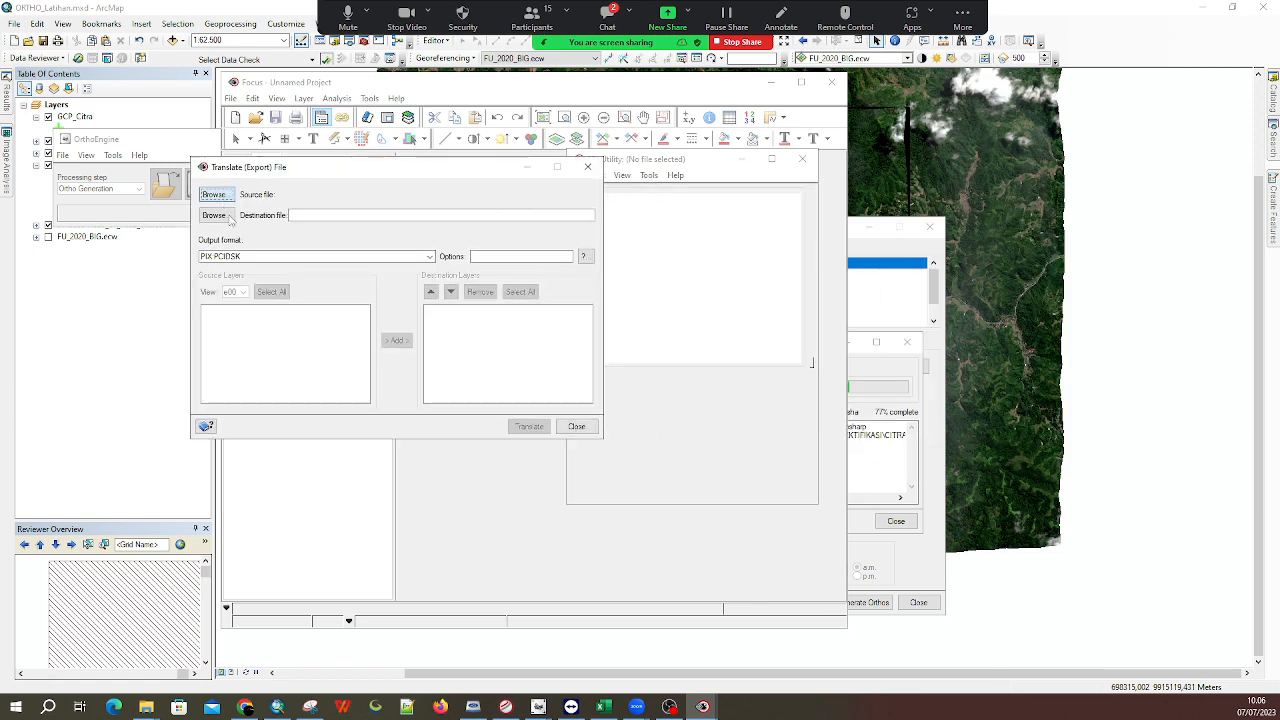
Choose CITRA_ORTHO.pix from D:\BELAJAR\ORTHO\07_HASIL_ORTHOREKTIFIKASI as the export source file and close the File Utility window
left_click(214, 194)
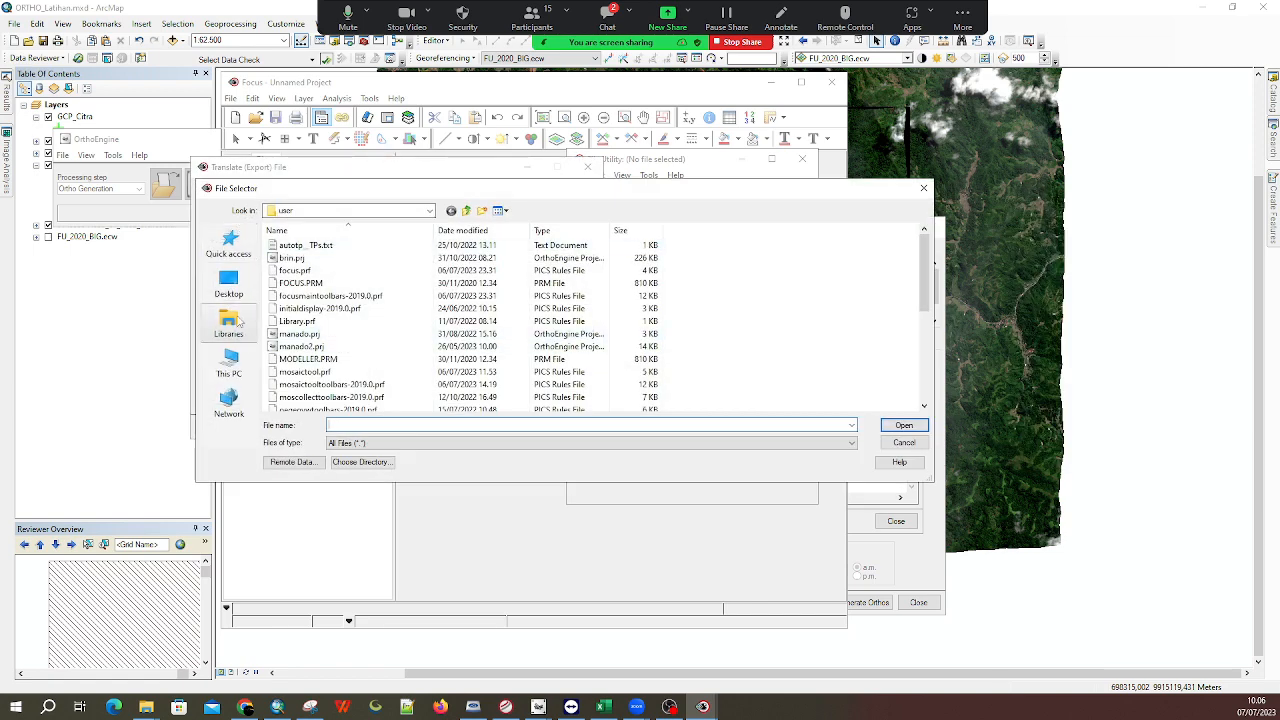
left_click(229, 284)
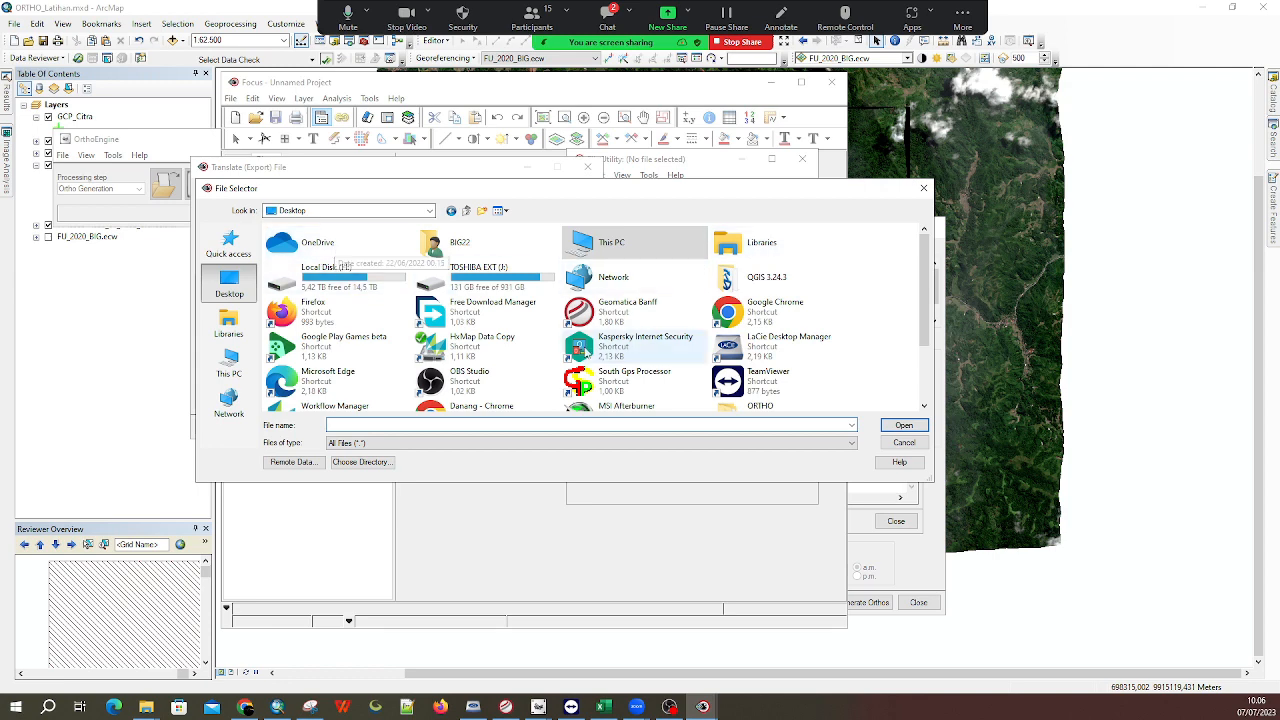
scroll(585, 350, "down", 1)
scroll(585, 352, "up", 1)
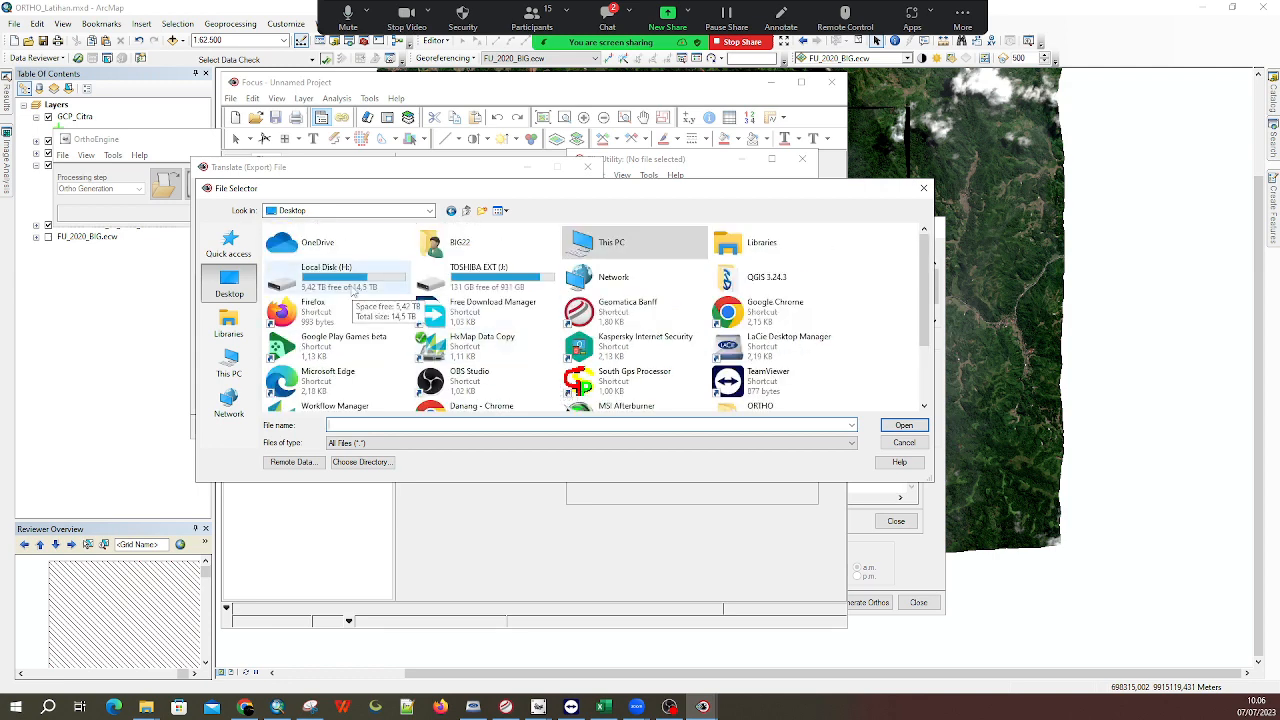
double_click(445, 245)
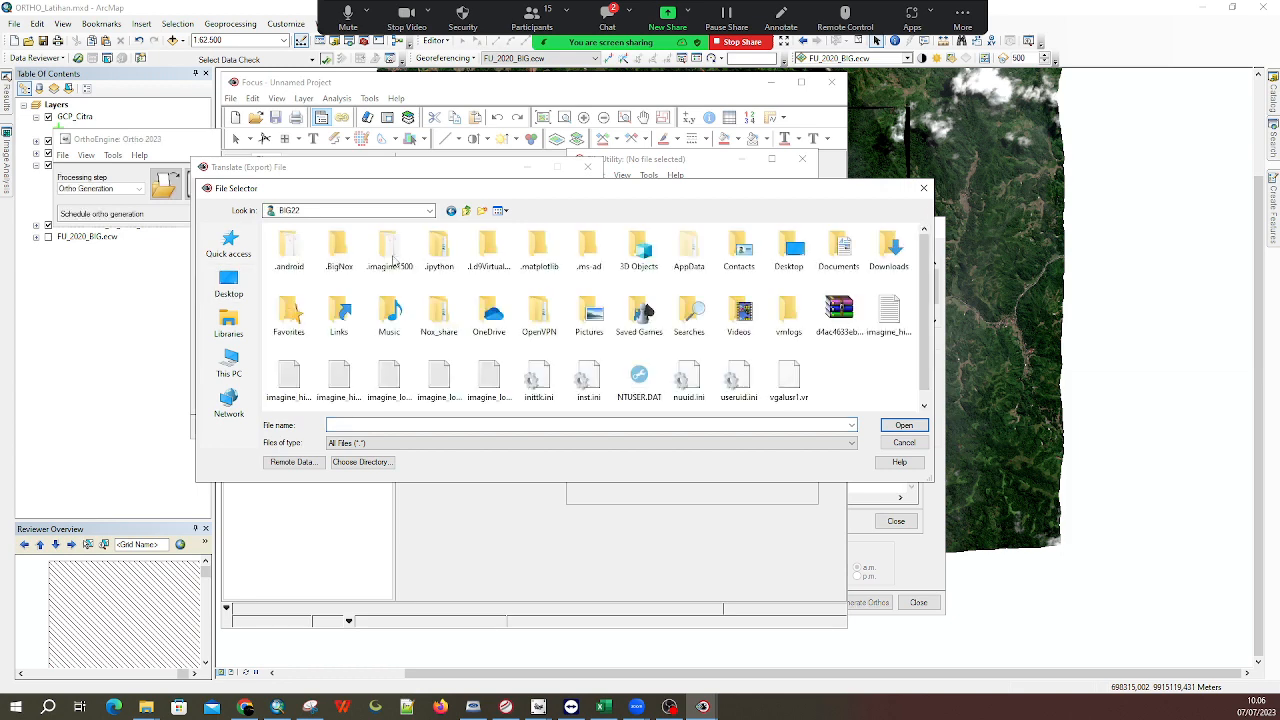
left_click(228, 365)
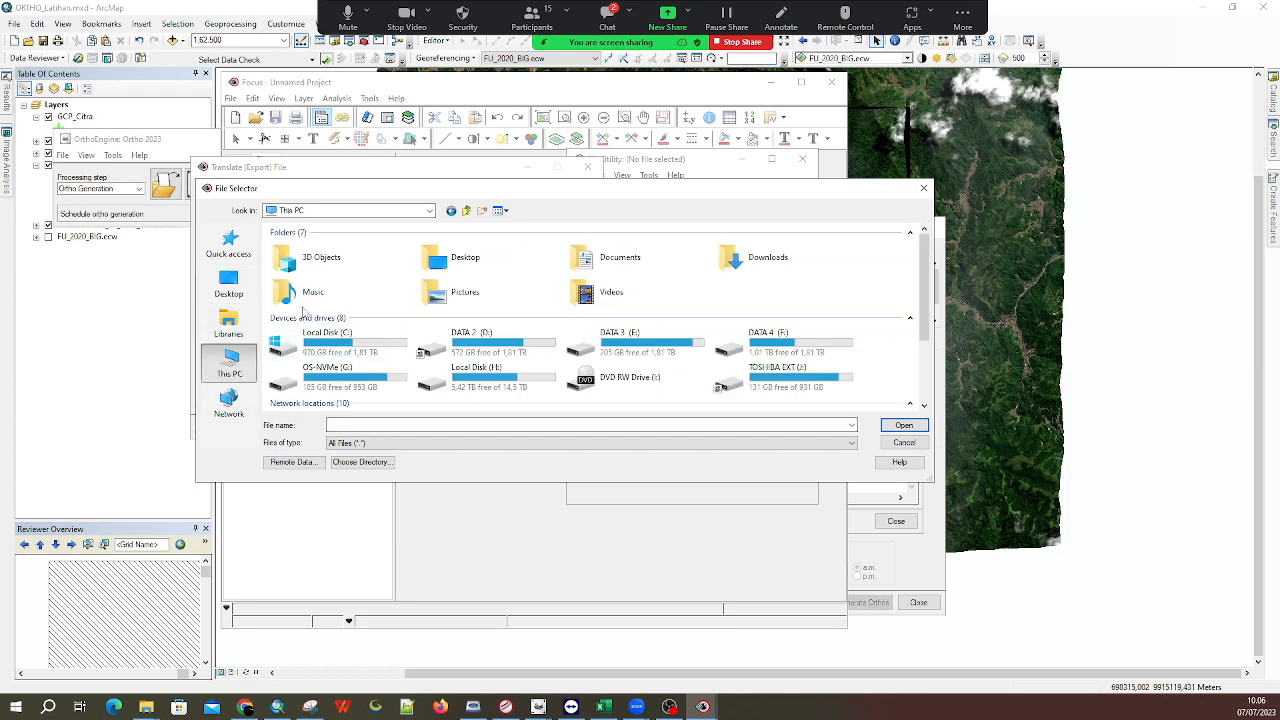
double_click(490, 352)
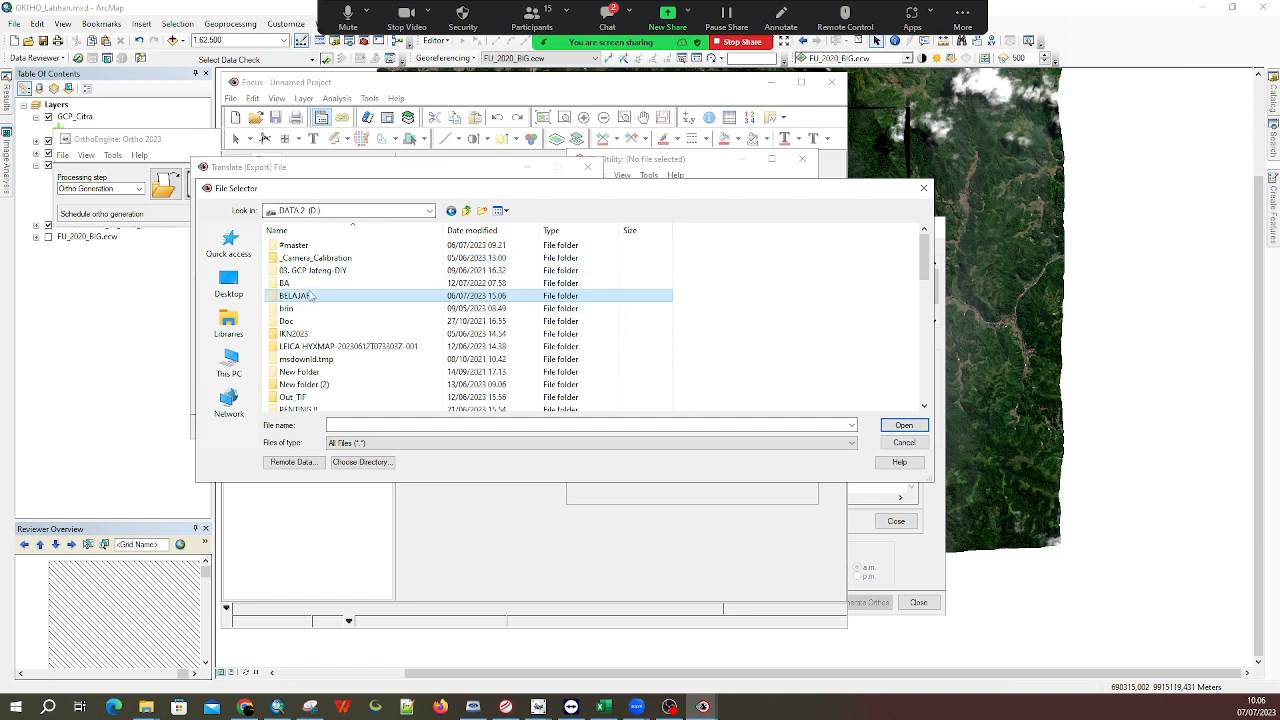
double_click(300, 295)
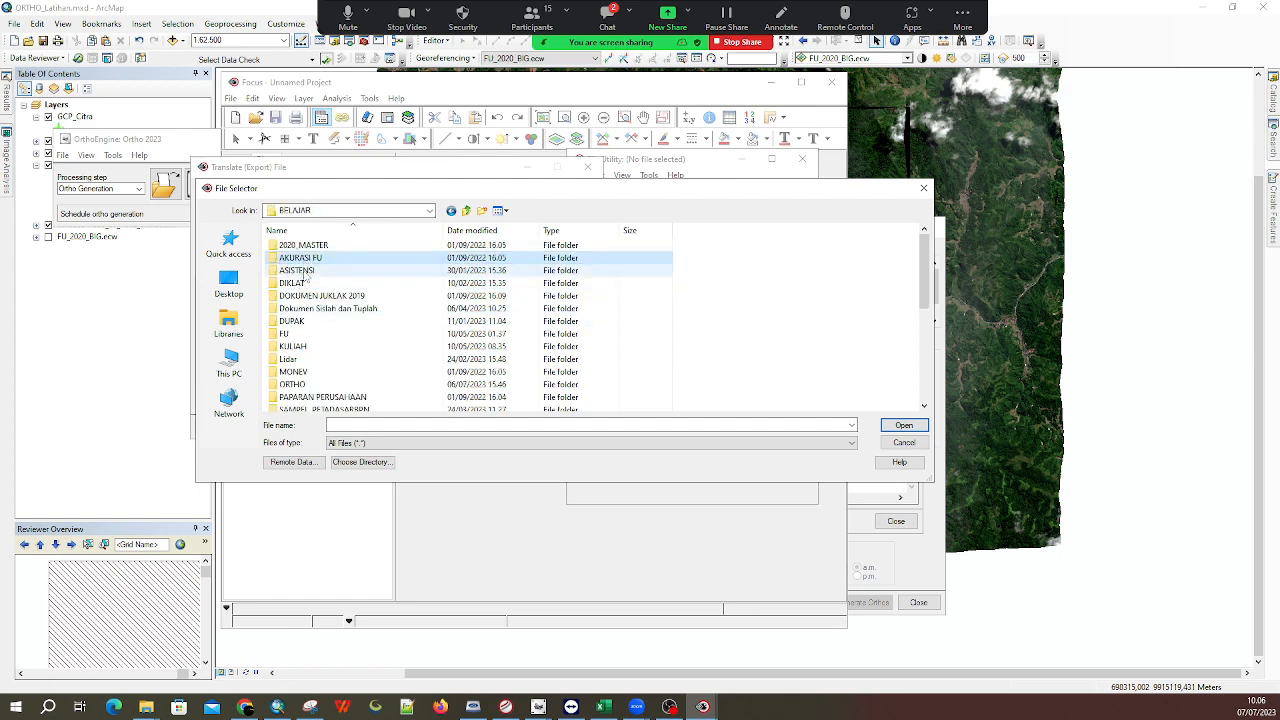
left_click(300, 271)
left_click(300, 284)
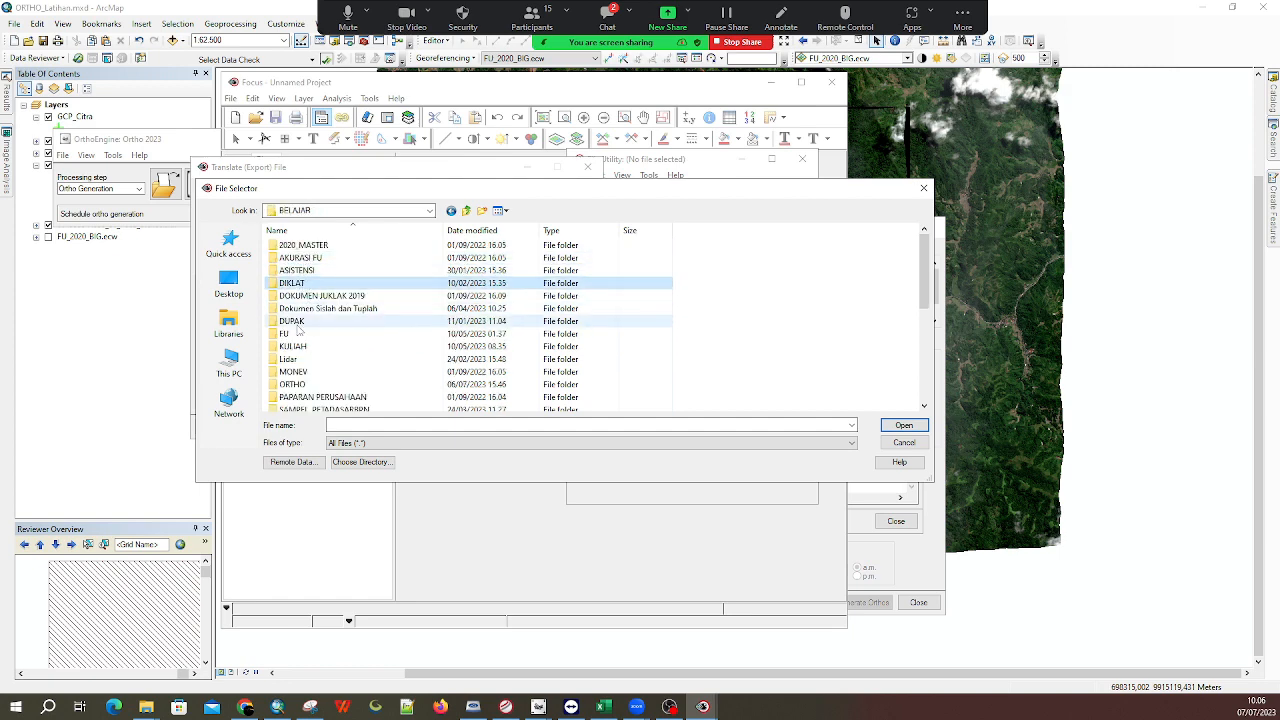
double_click(295, 389)
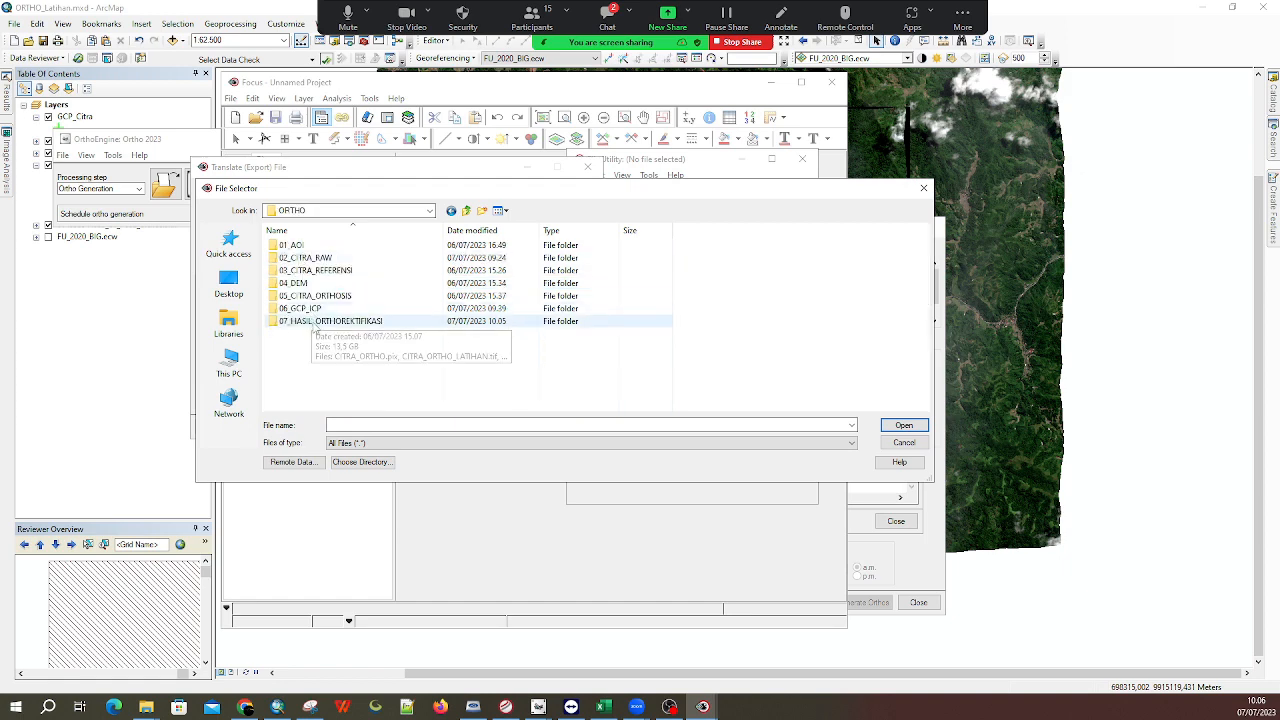
double_click(309, 321)
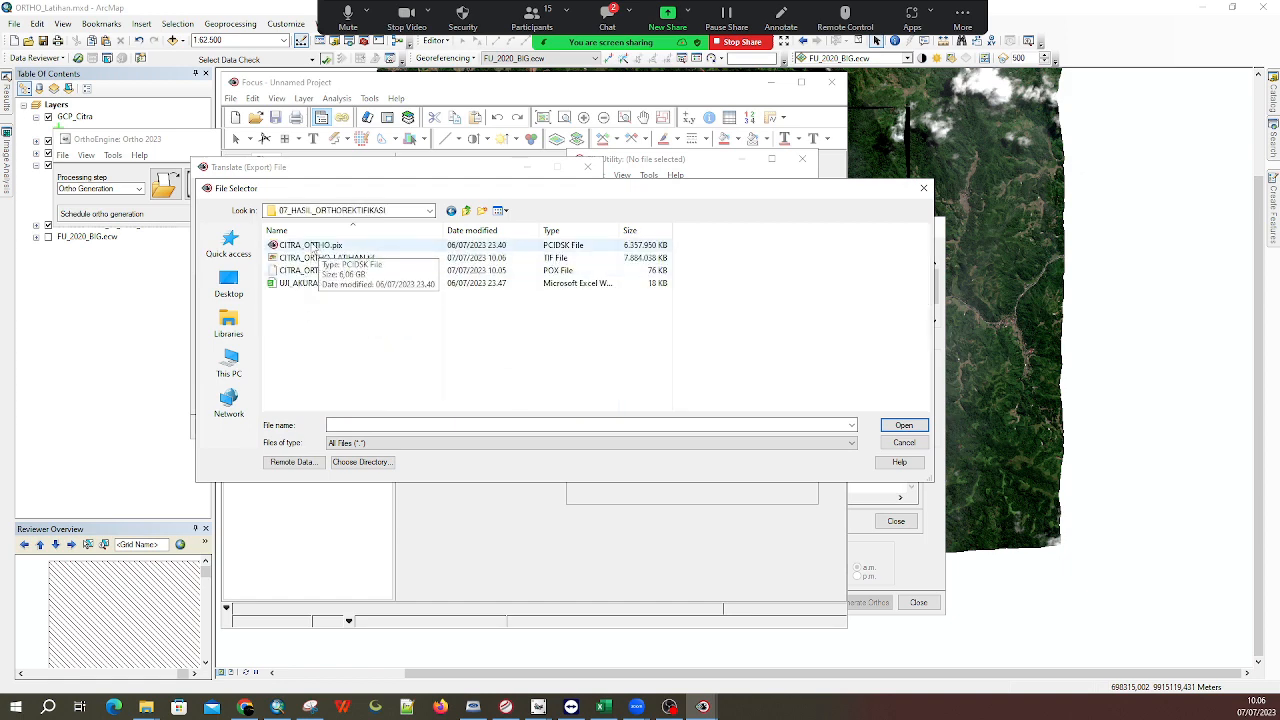
double_click(316, 246)
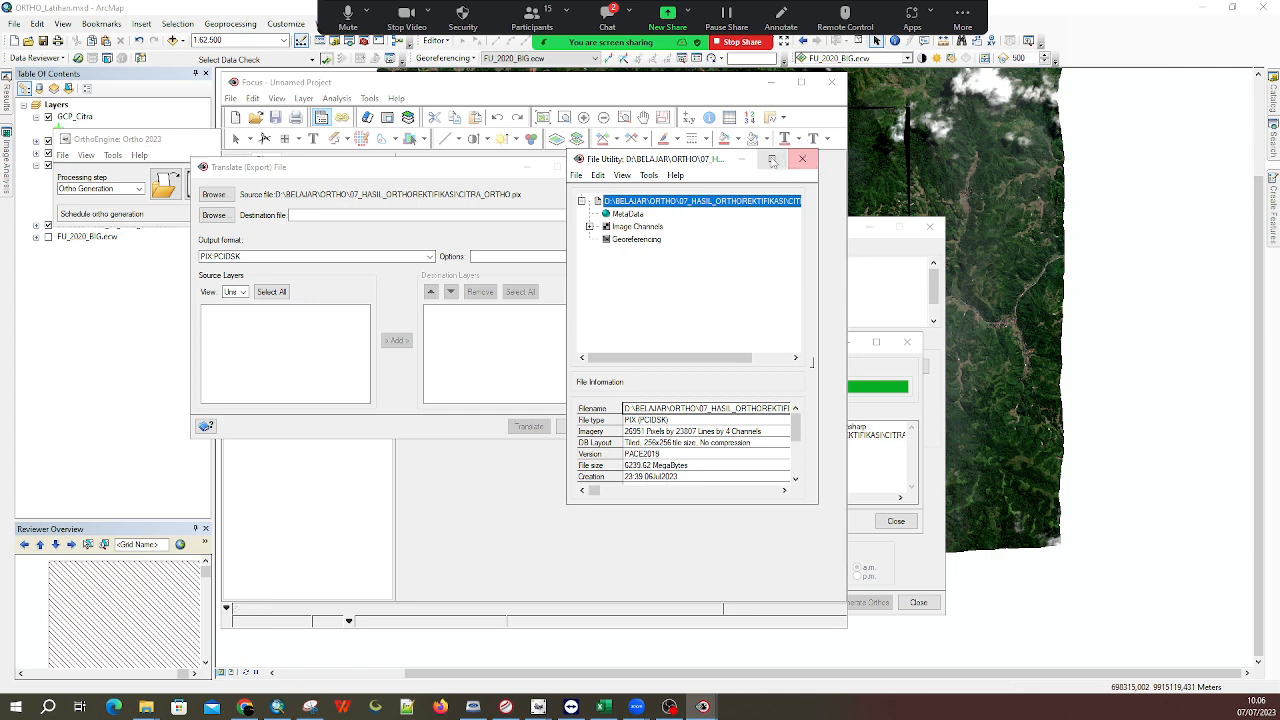
left_click(802, 159)
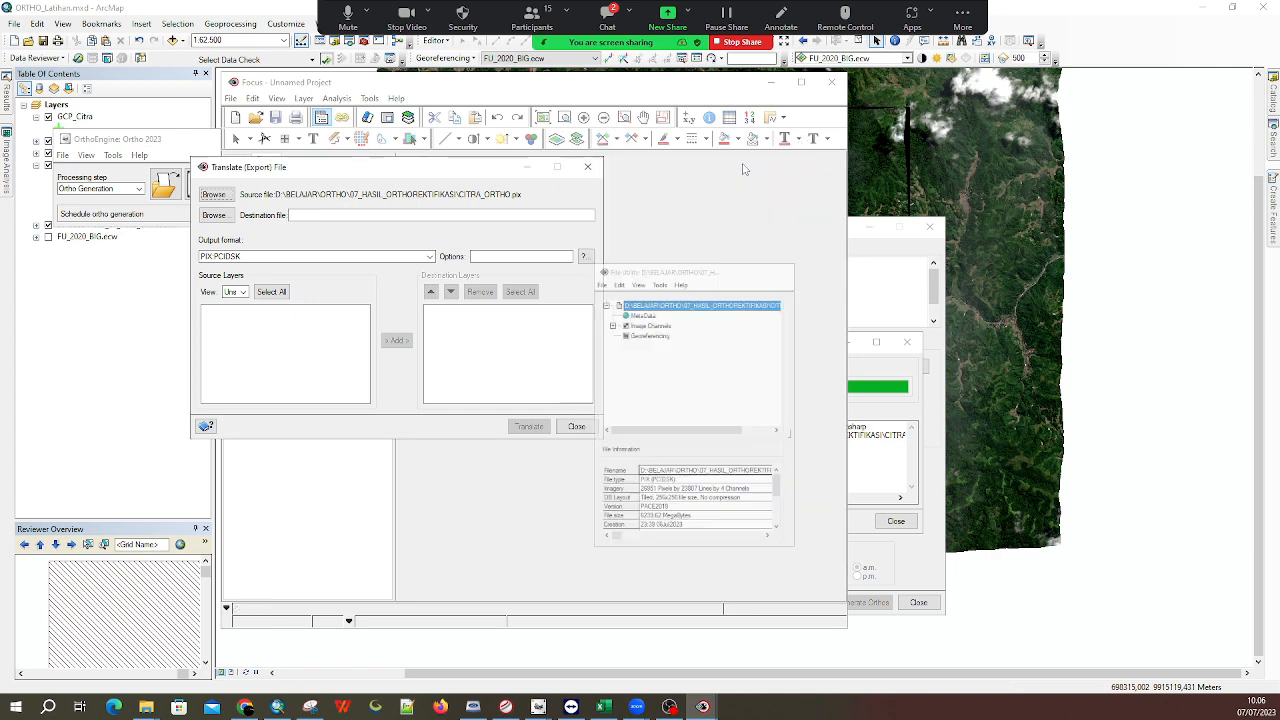
Set the export destination to CITRA_ORTHO_RGB in the 07_HASIL_ORTHOREKTIFIKASI folder, with TIFF 6.0 as the file type
left_click(215, 216)
left_click(318, 252)
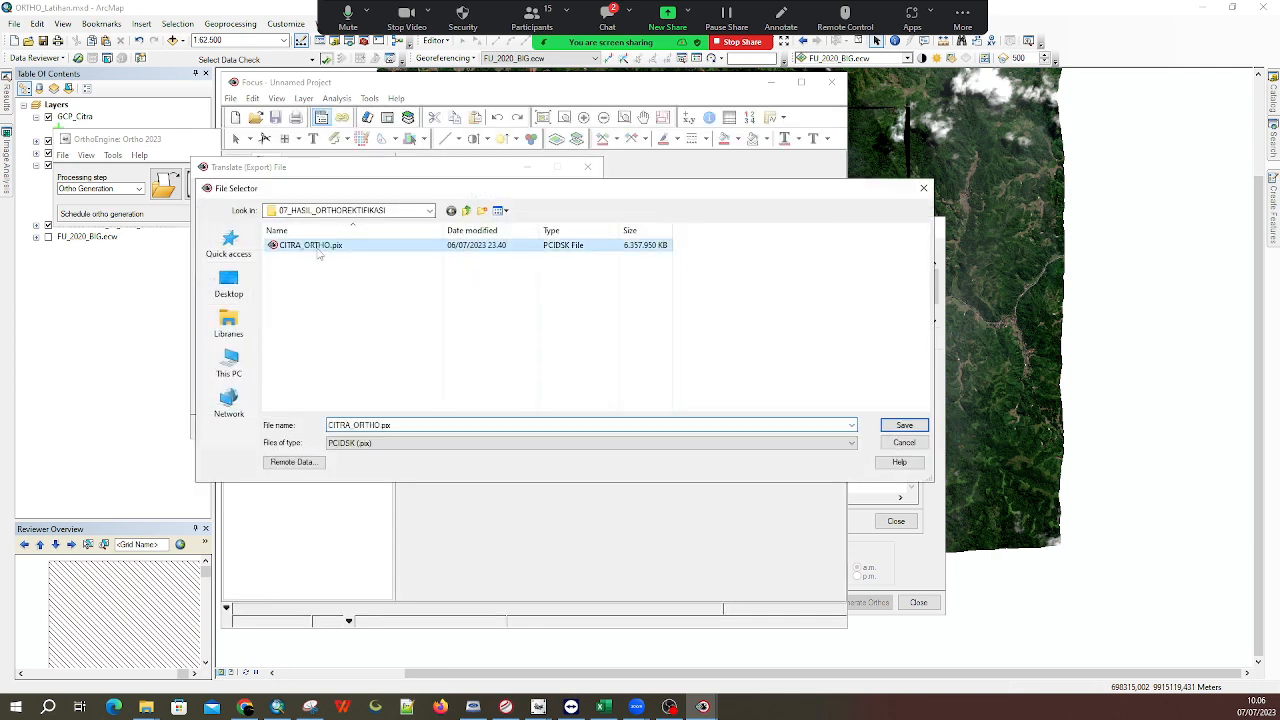
left_click(376, 442)
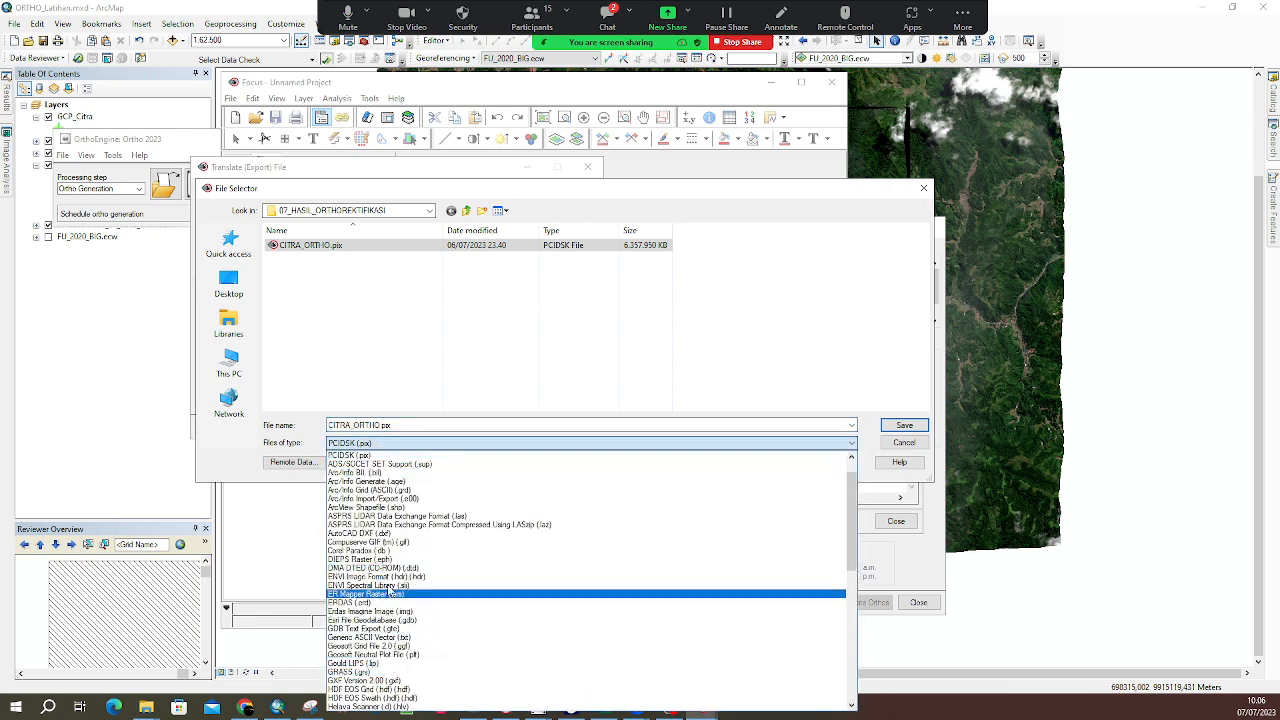
scroll(395, 578, "down", 3)
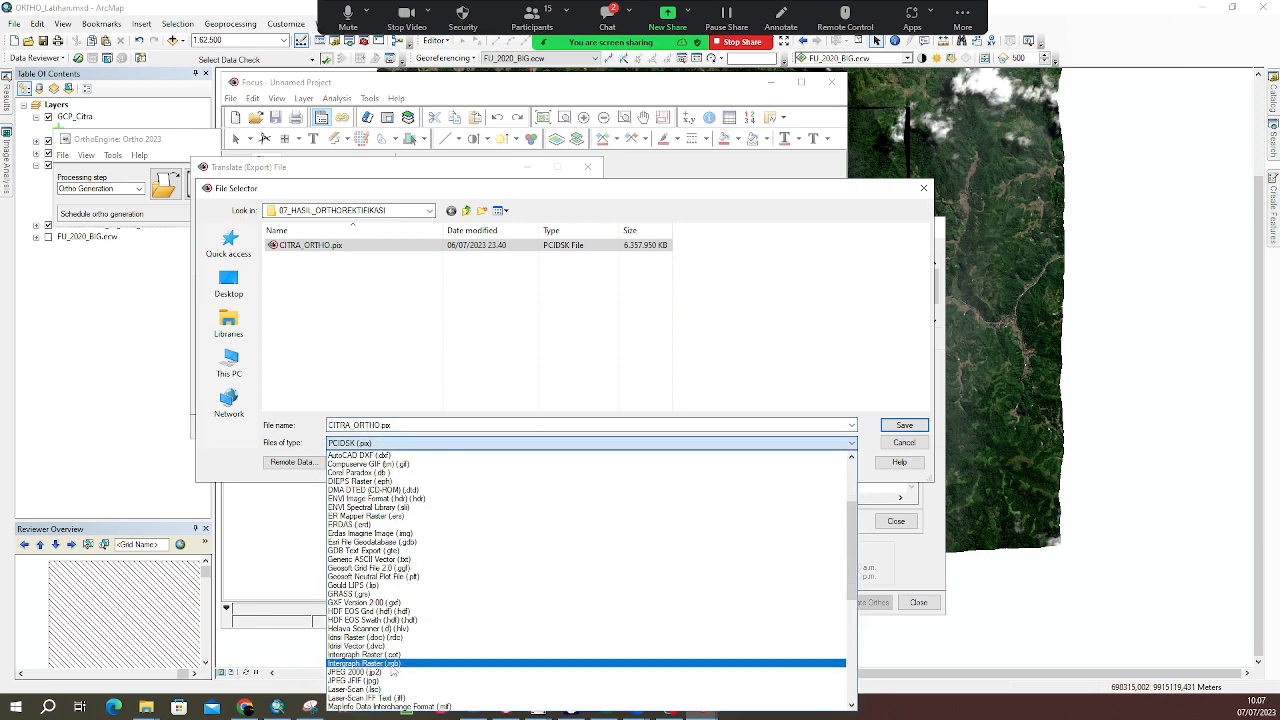
scroll(376, 690, "down", 6)
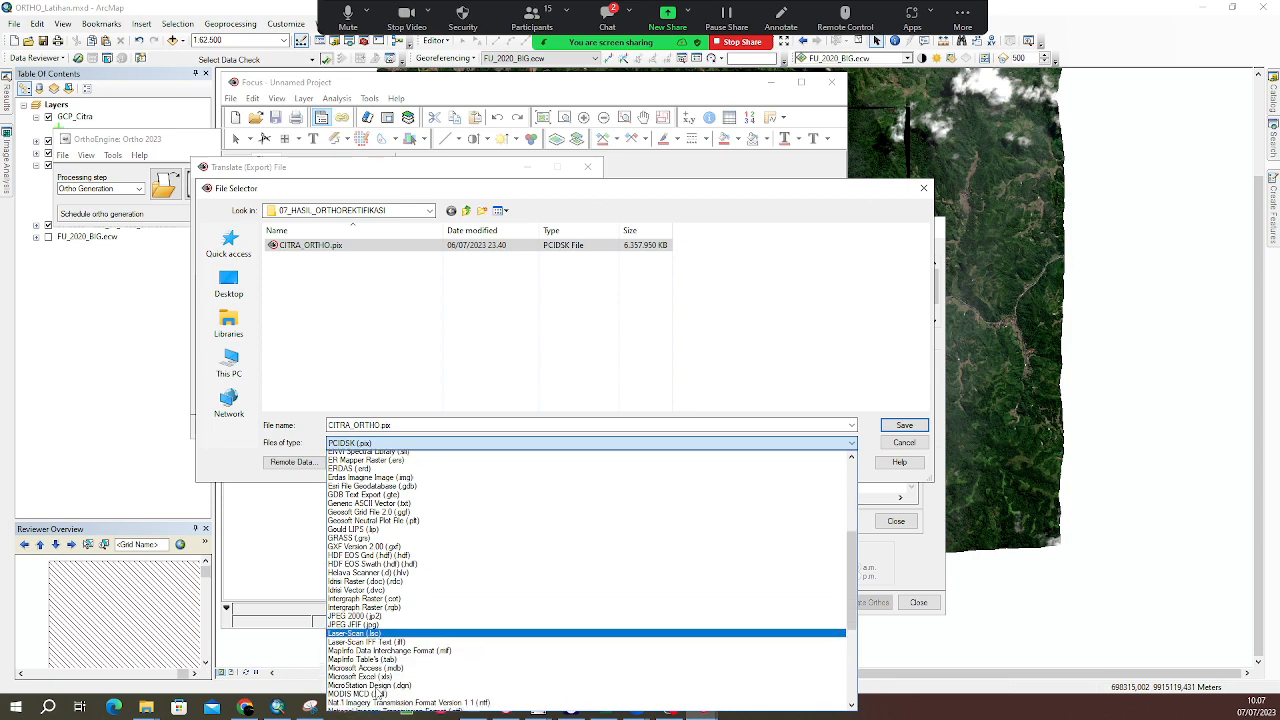
scroll(378, 690, "down", 5)
left_click(376, 659)
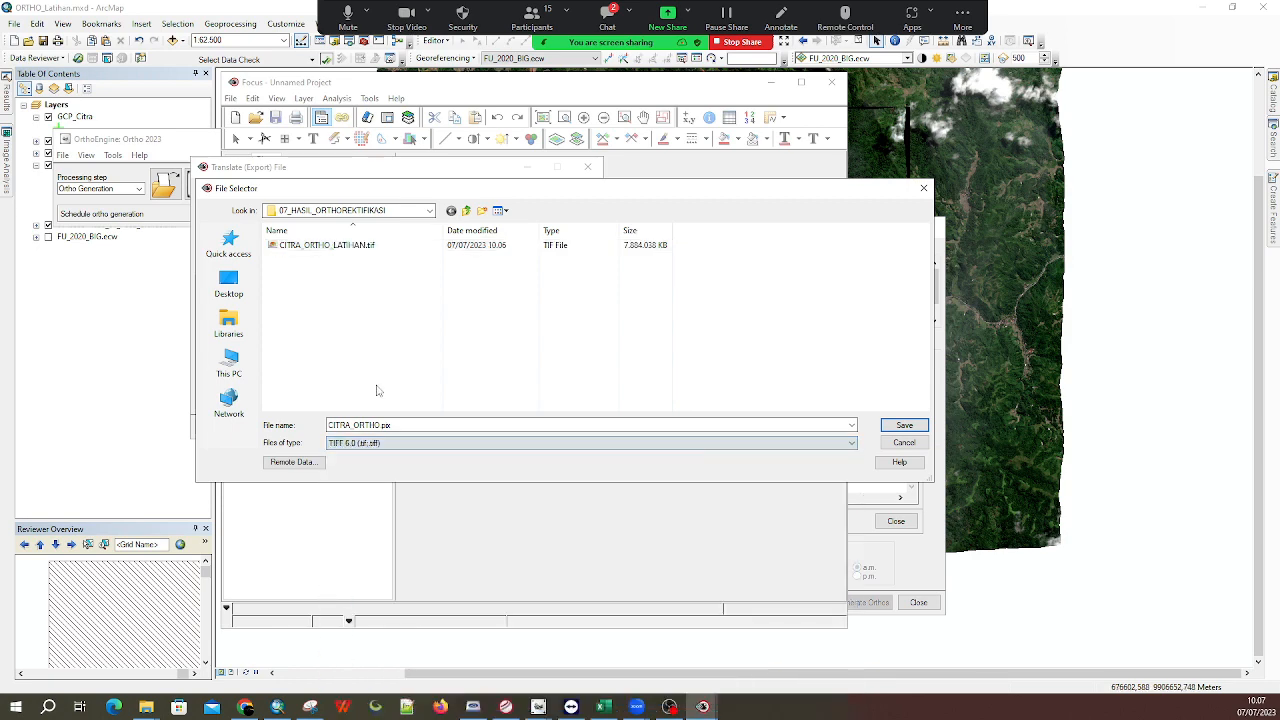
left_click(390, 425)
left_click(392, 425)
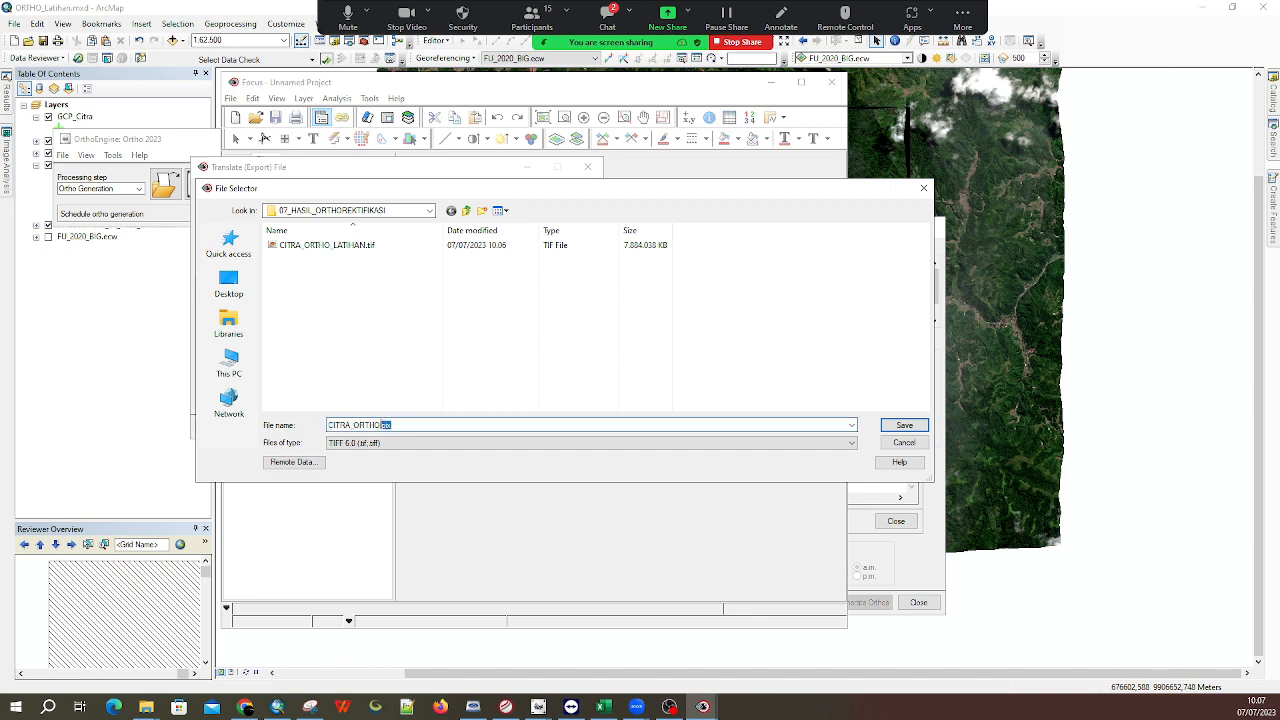
type("_r")
key("Return")
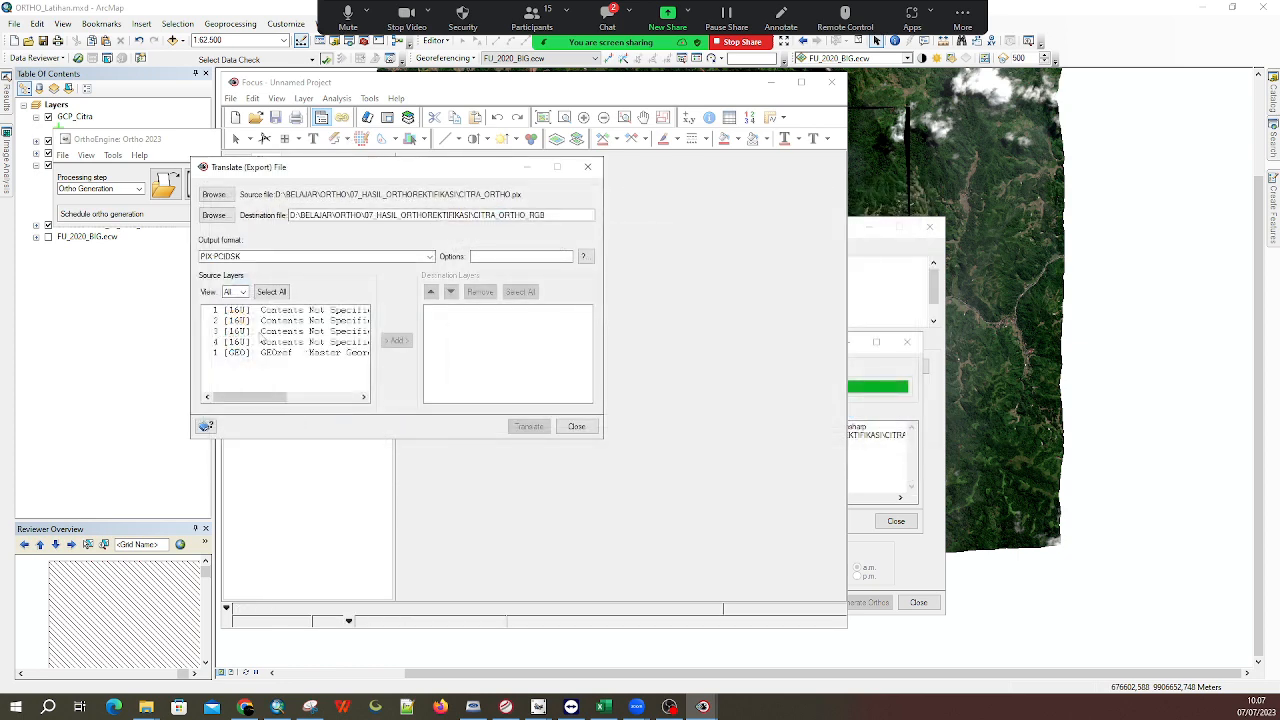
Set the output format of the export to TIF: TIFF 6.0
left_click(307, 257)
scroll(272, 480, "down", 5)
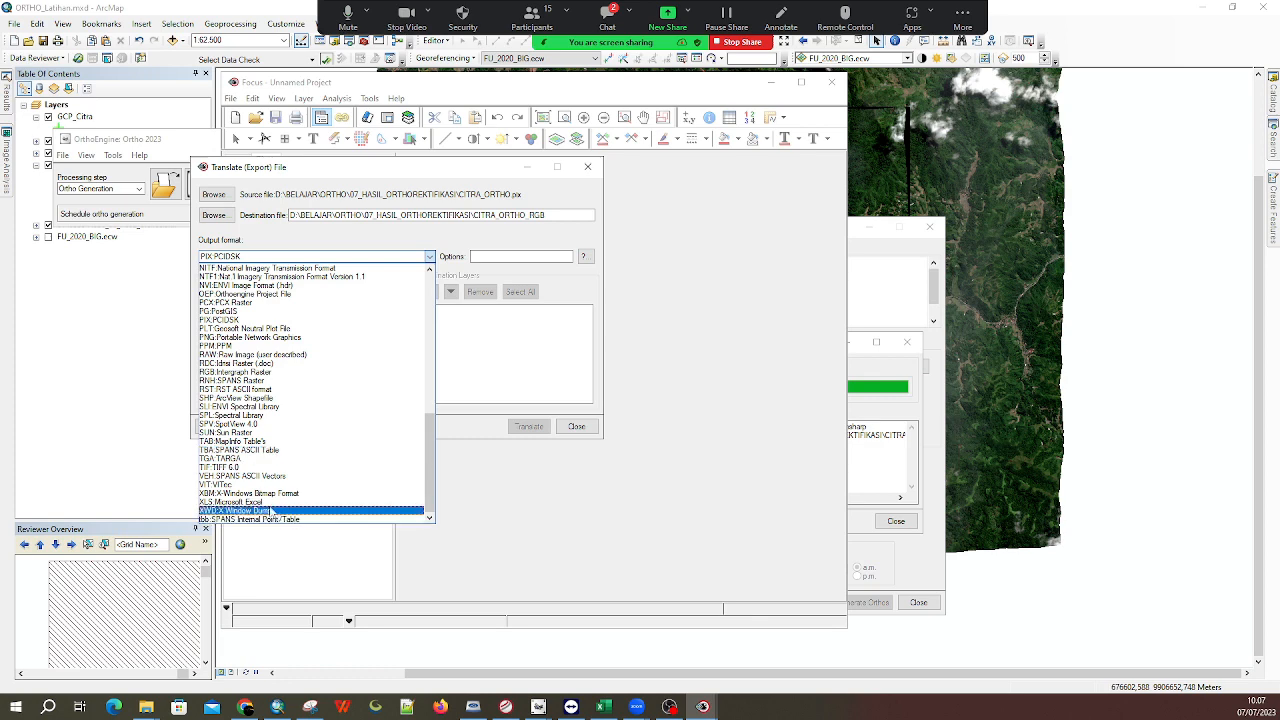
left_click(278, 468)
left_click_drag(283, 399, 245, 399)
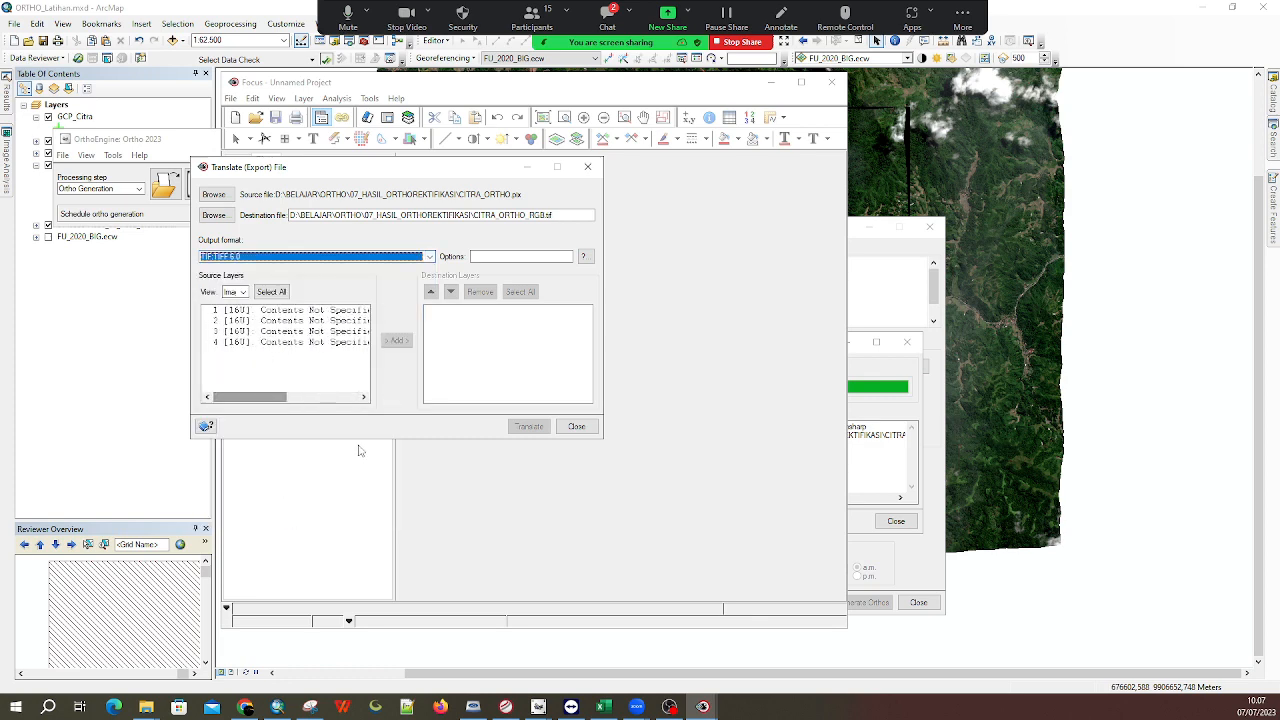
Check the band order in ArcMap and add source channels 3, 2 and 1, in that order, to the destination layers, keeping the Imagery view
left_click(277, 706)
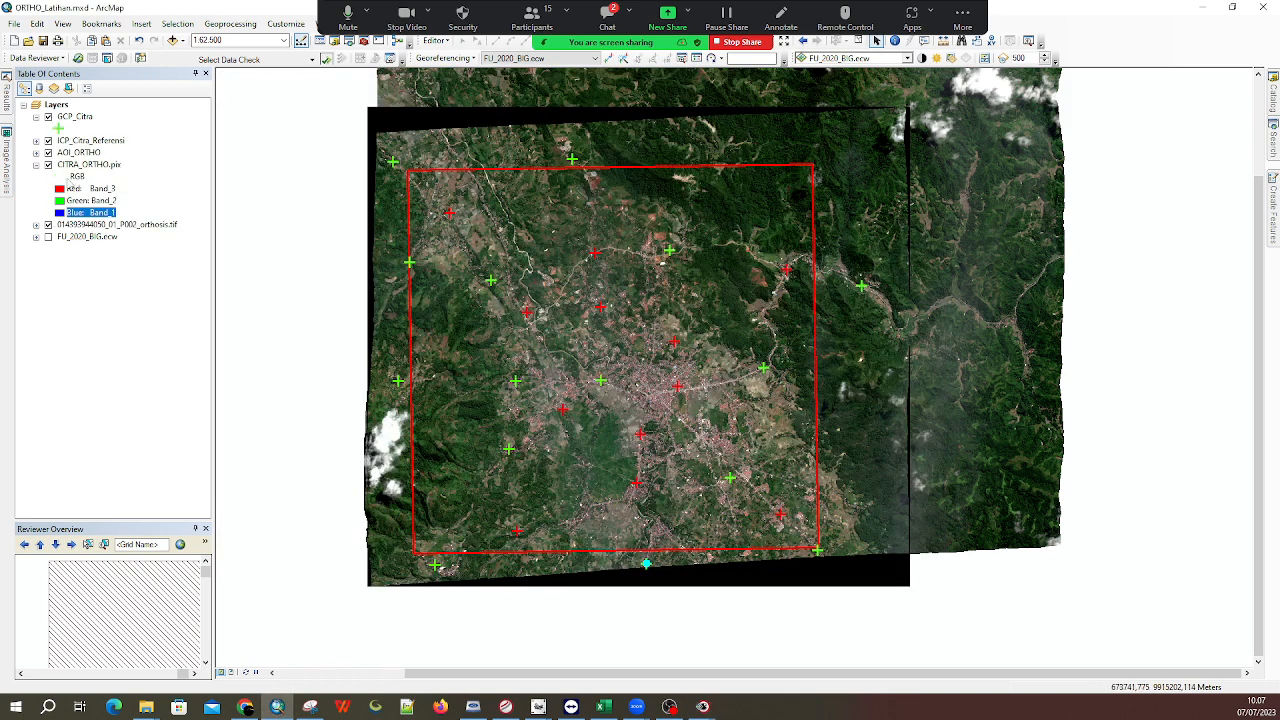
key("alt+Tab")
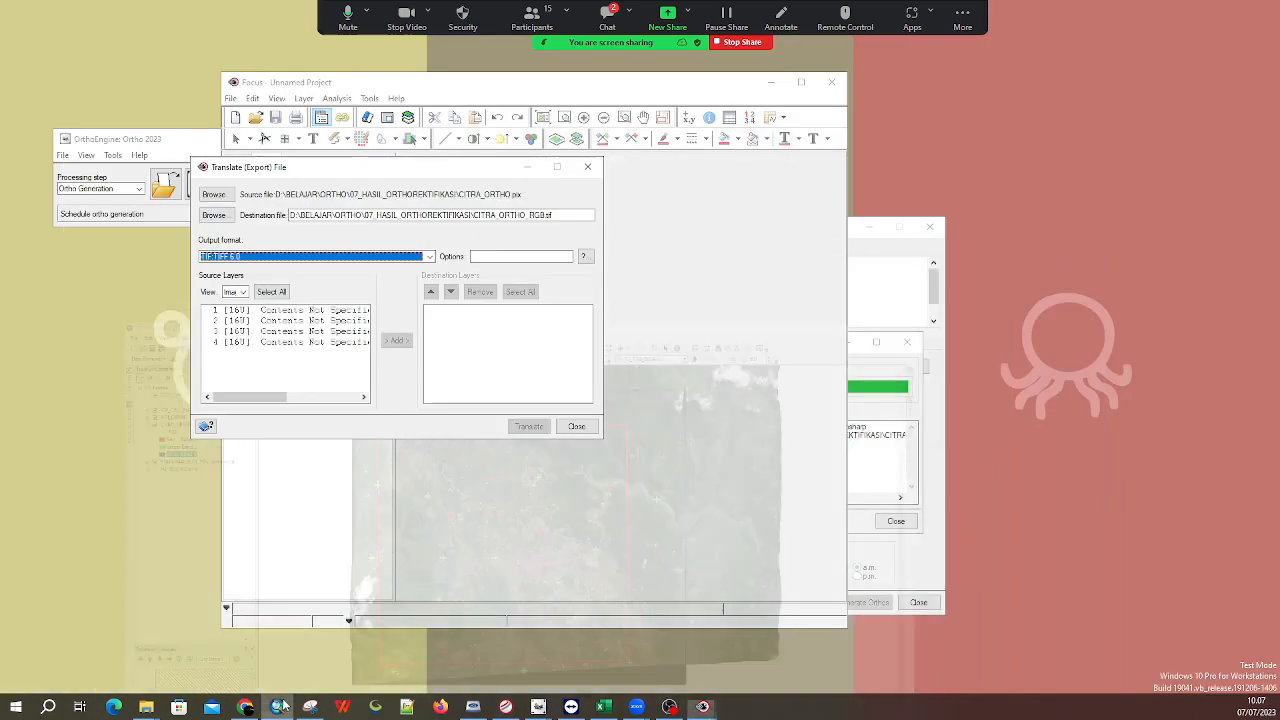
left_click(285, 334)
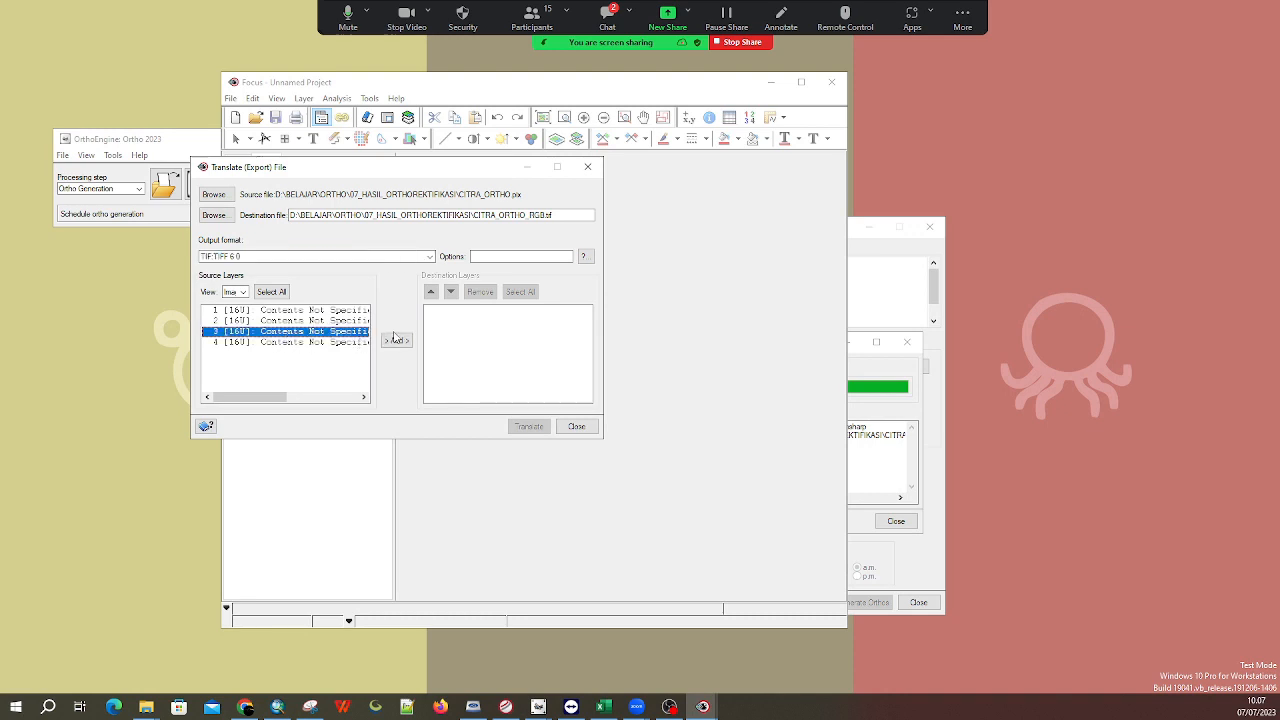
left_click(396, 341)
left_click(396, 341)
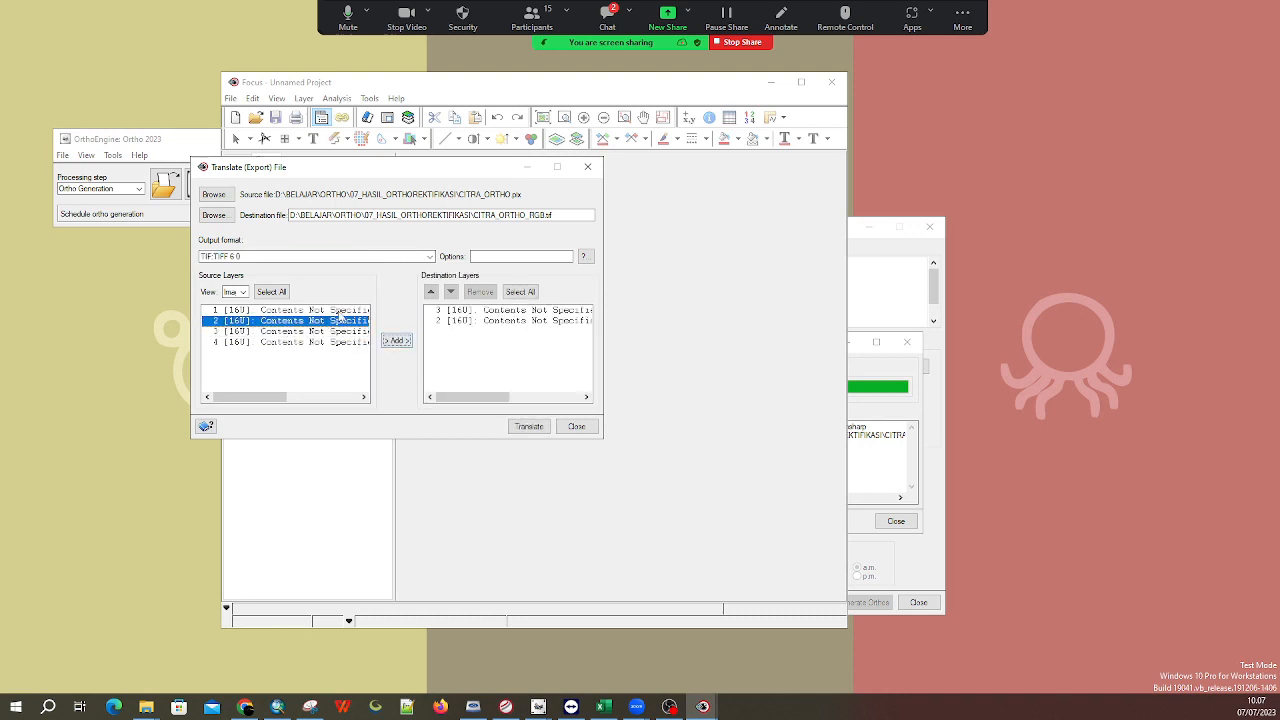
left_click(350, 311)
left_click(396, 341)
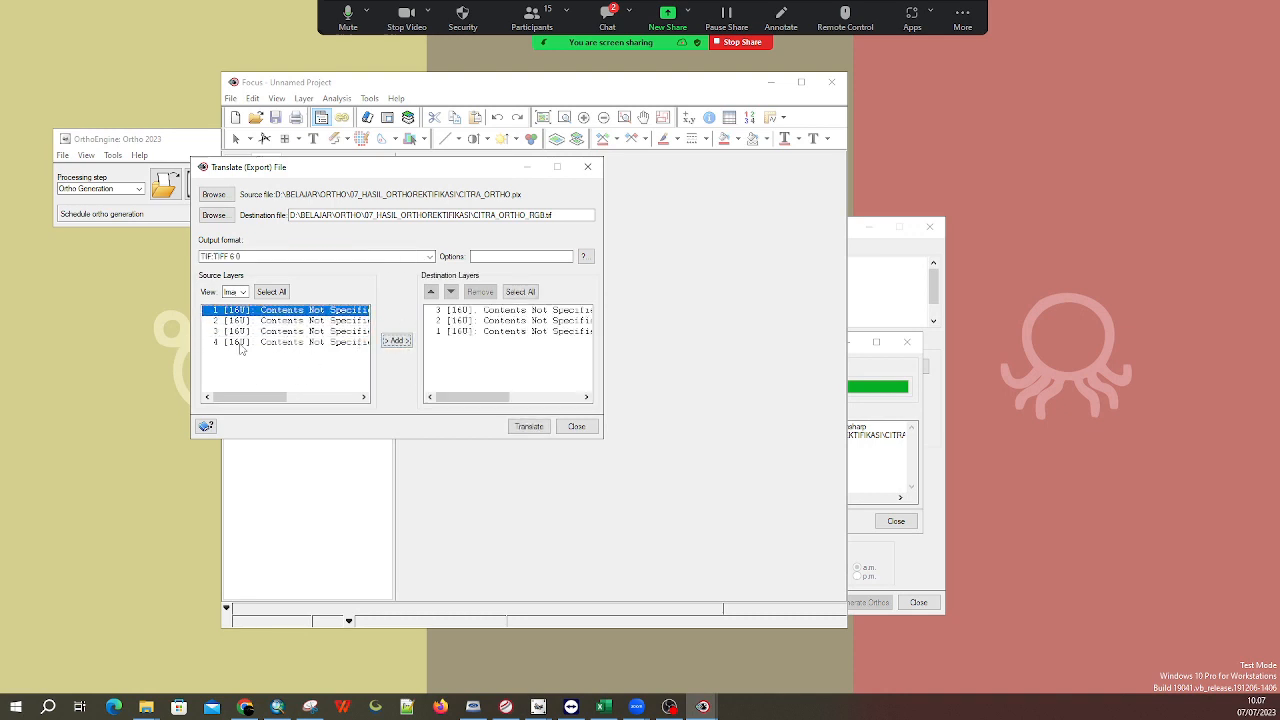
left_click(243, 292)
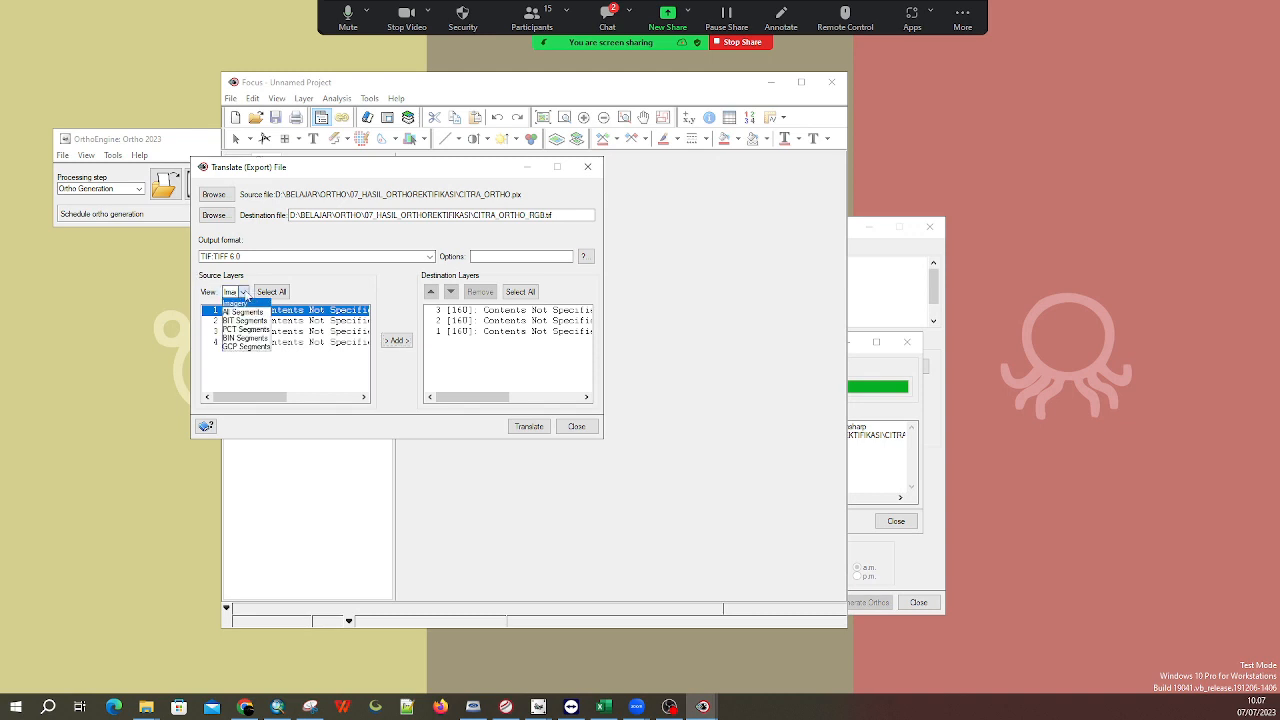
left_click(240, 303)
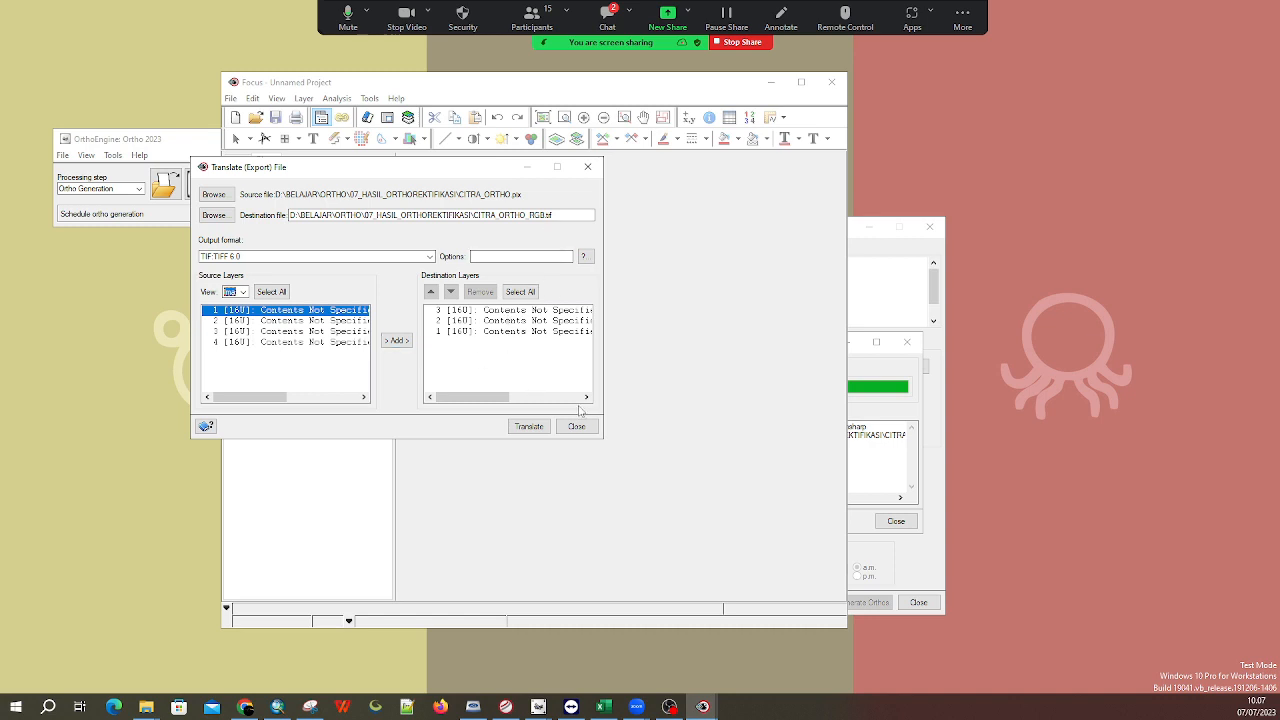
Run the RGB TIFF translation, close the export and File Utility windows, and close the finished ortho production windows
left_click(529, 427)
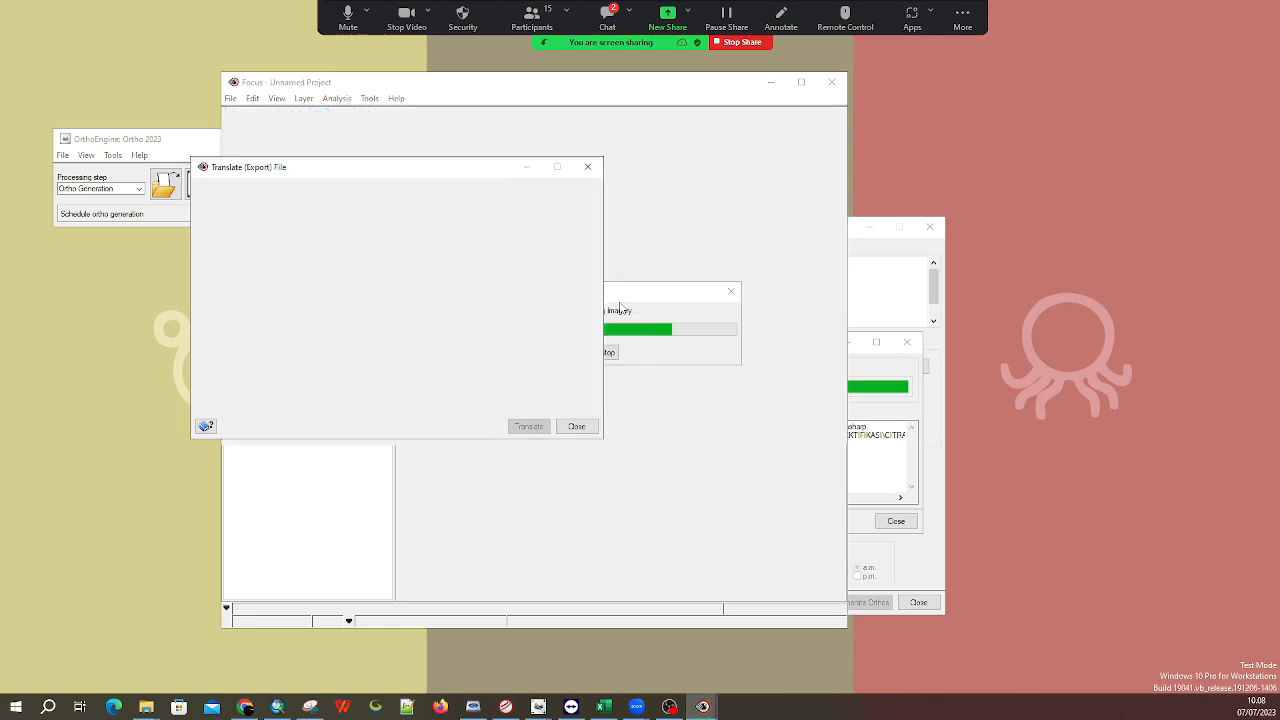
left_click(575, 425)
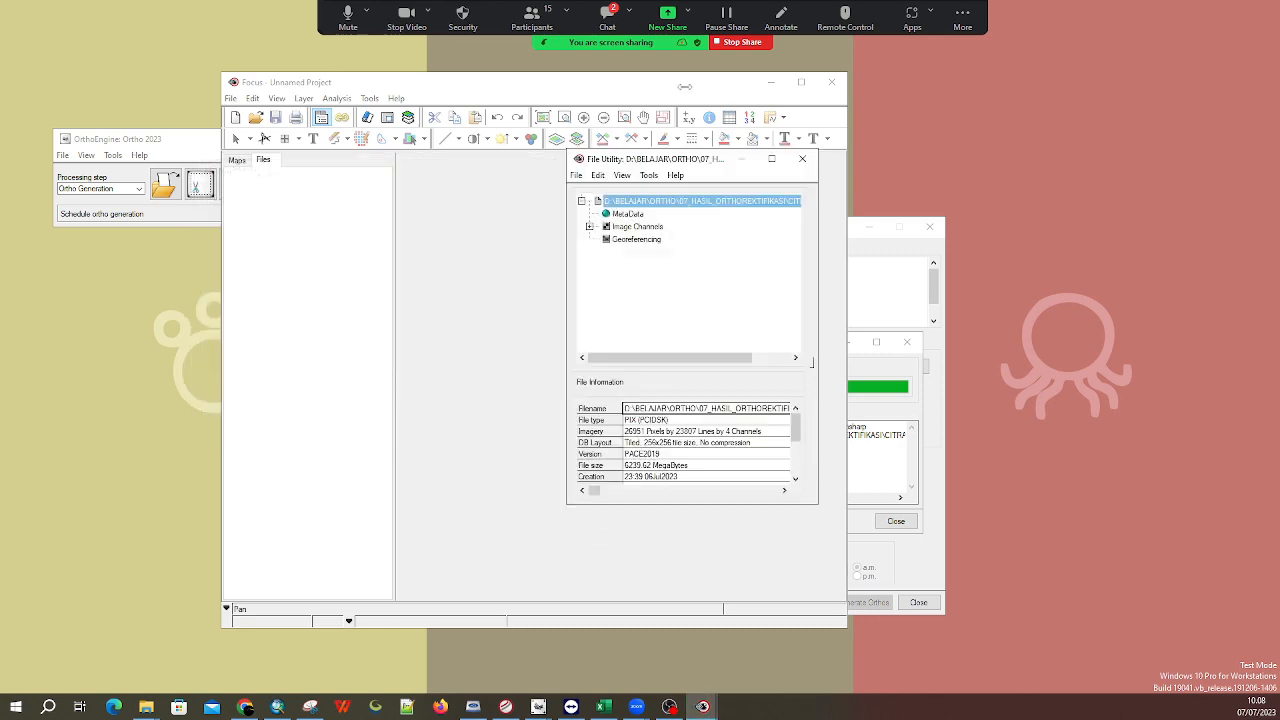
left_click(788, 146)
left_click(771, 82)
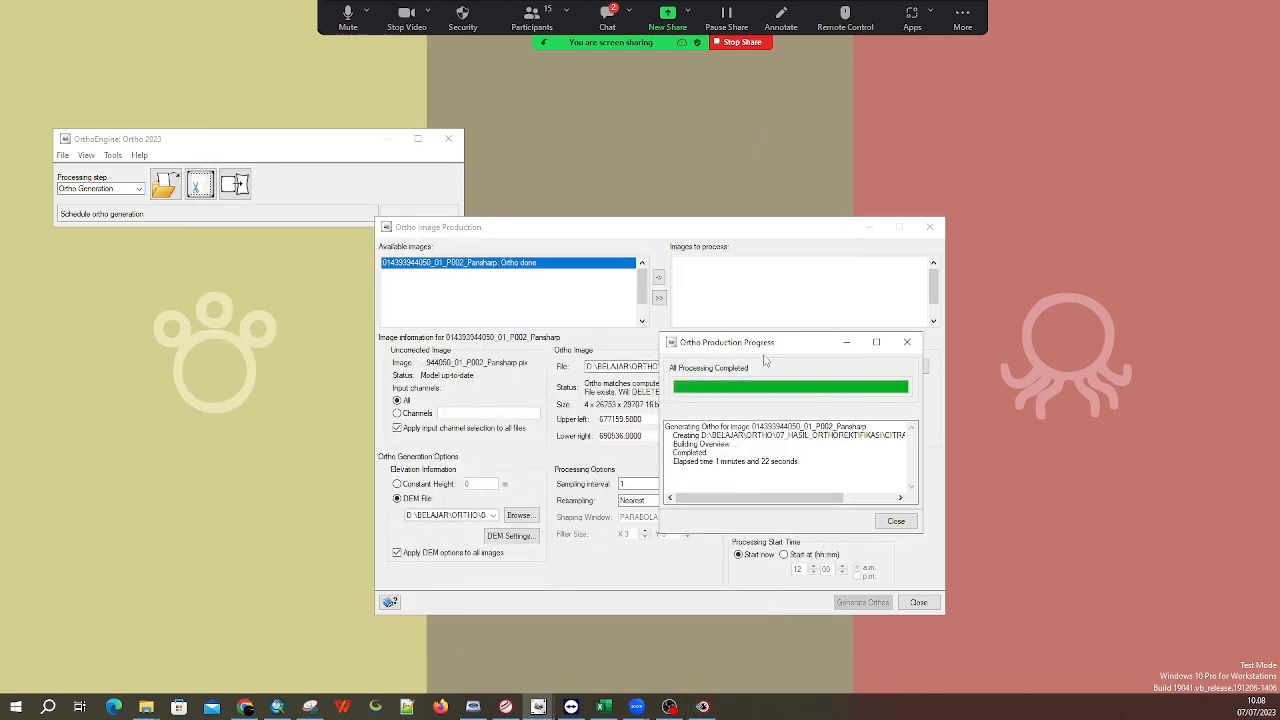
left_click(896, 521)
left_click(918, 602)
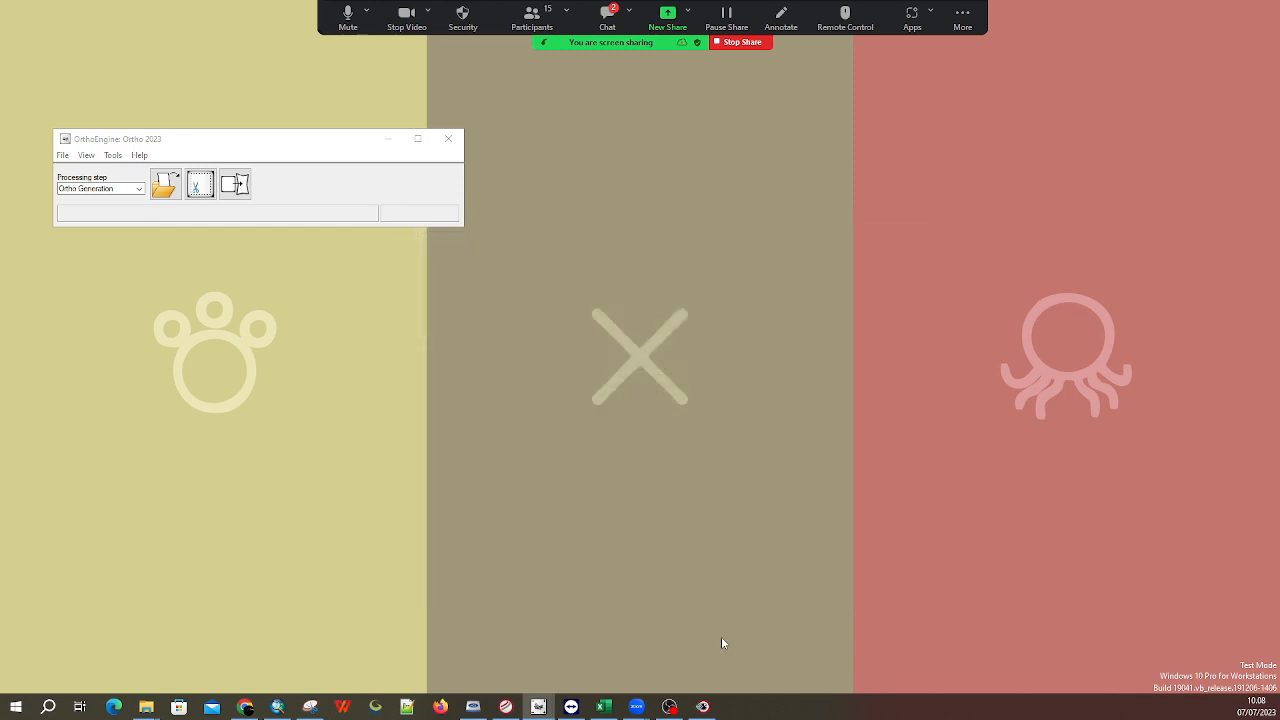
Switch to ArcMap and add CITRA_ORTHO_RGB.tif from the 07_HASIL_ORTHOREKTIFIKASI folder to the map
left_click(277, 707)
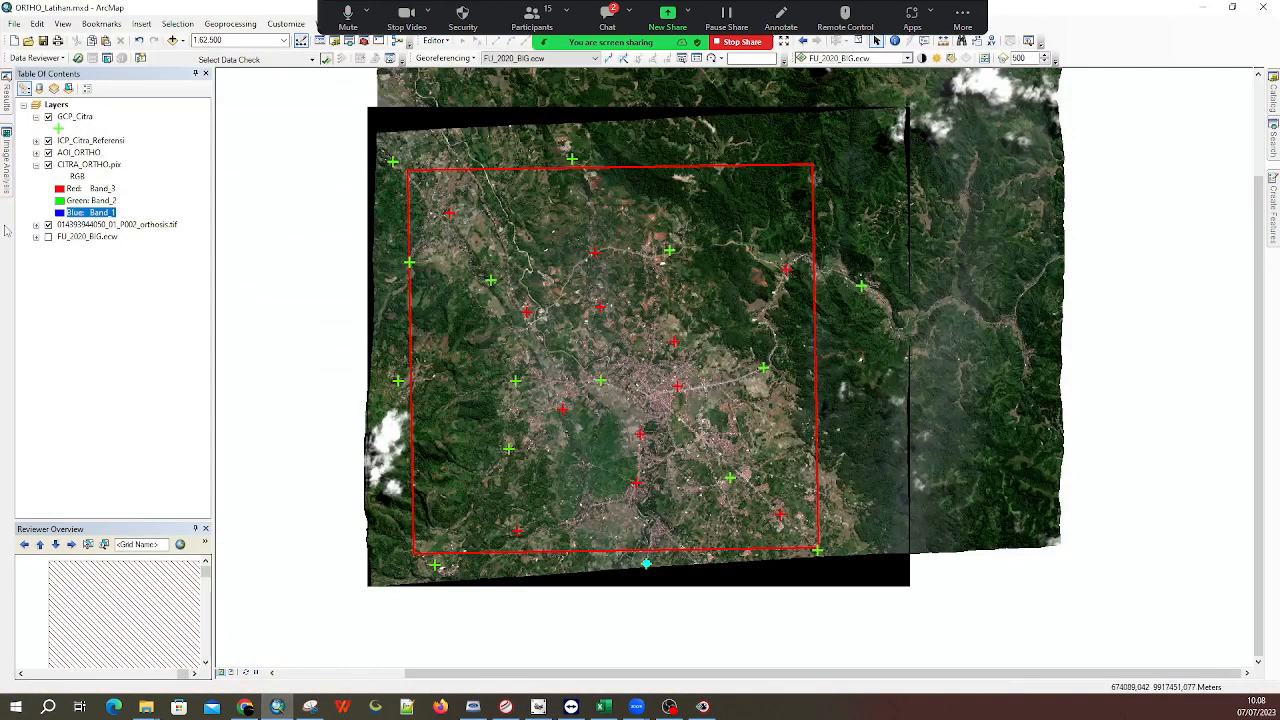
left_click(174, 41)
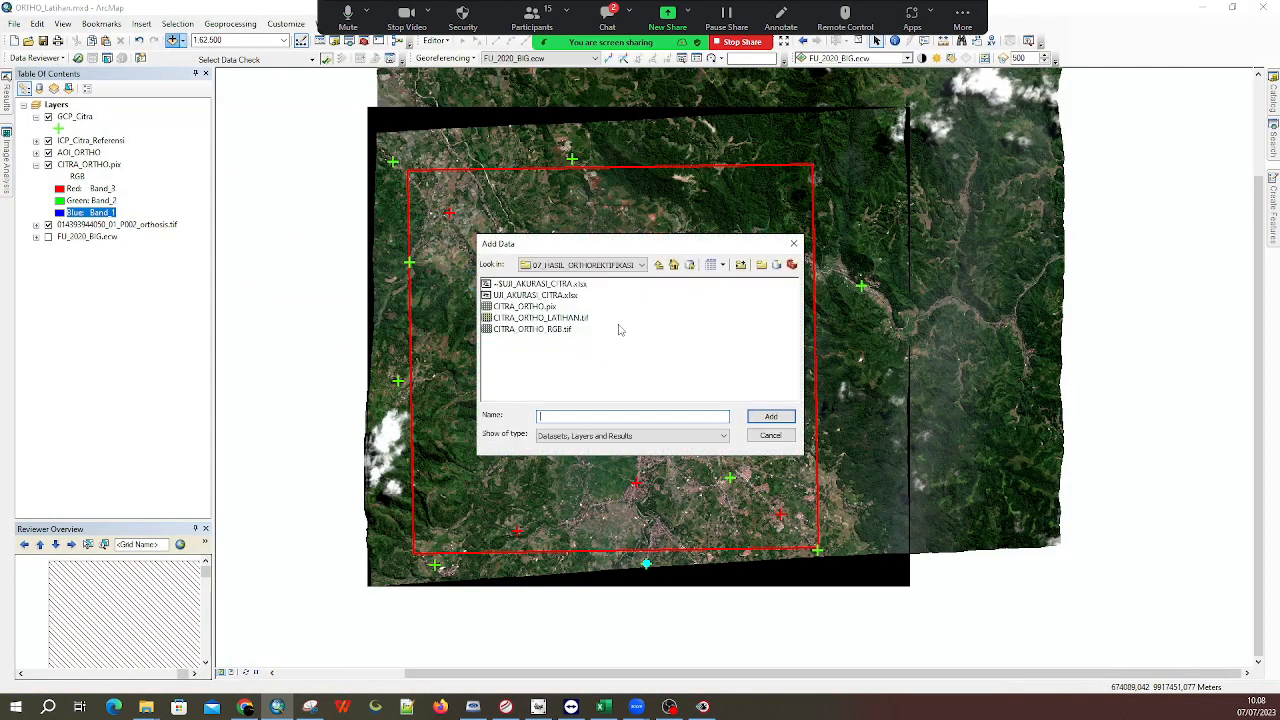
left_click(563, 331)
left_click(771, 417)
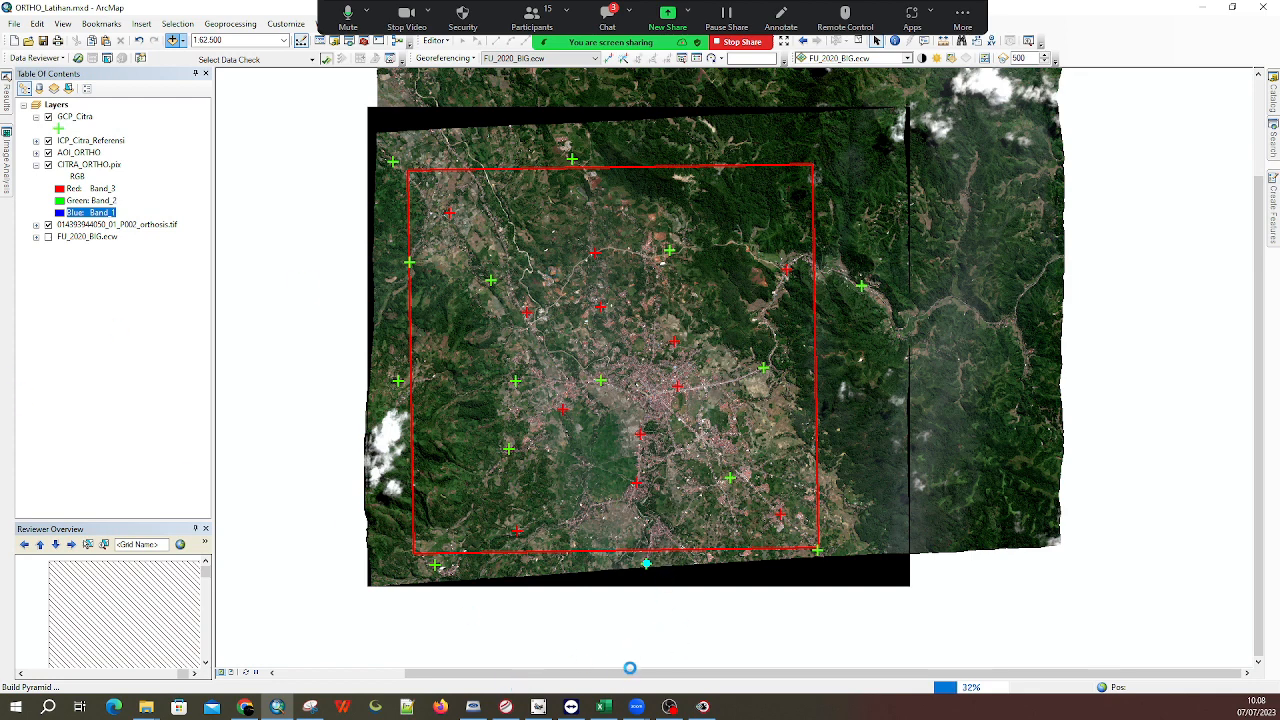
Switch to the UJI_AKURASI_CITRA.xlsx workbook in Excel and examine its ICP list and the Koordinat ICP_CITRA and ICP_INTEPRETASI columns
left_click(604, 706)
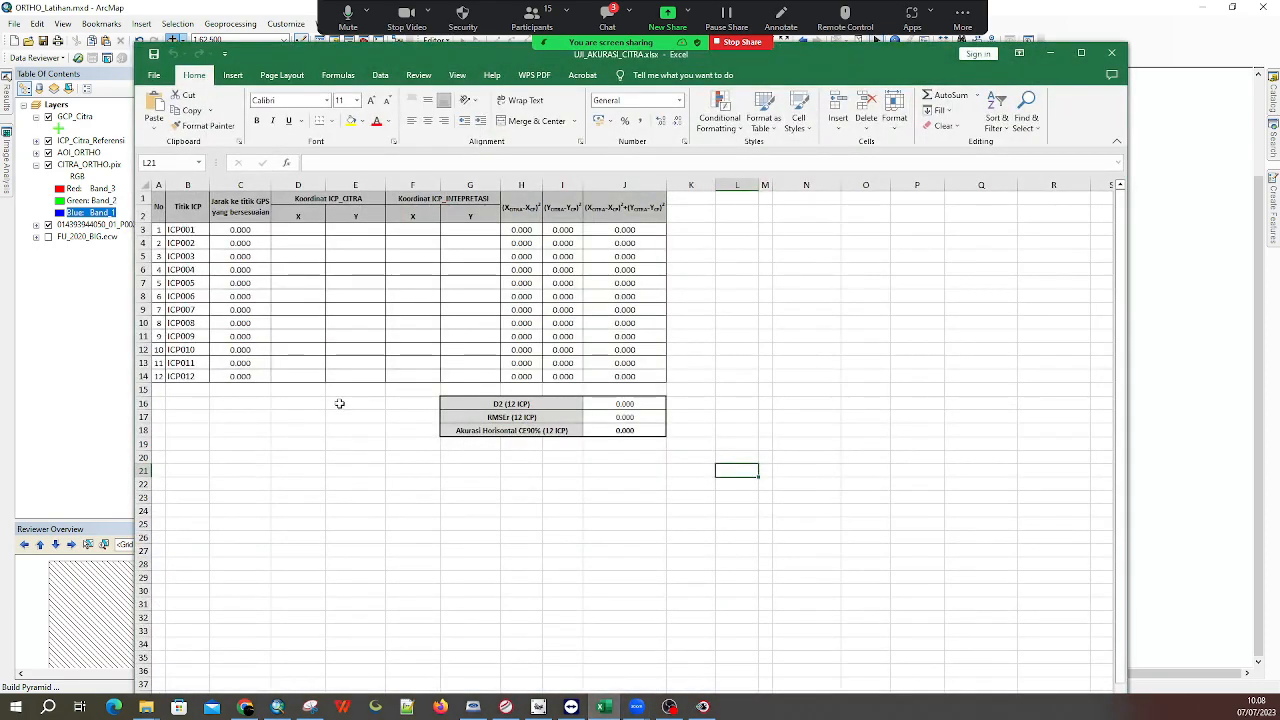
left_click(341, 402)
left_click(172, 230)
key("ctrl+Down")
left_click(191, 233)
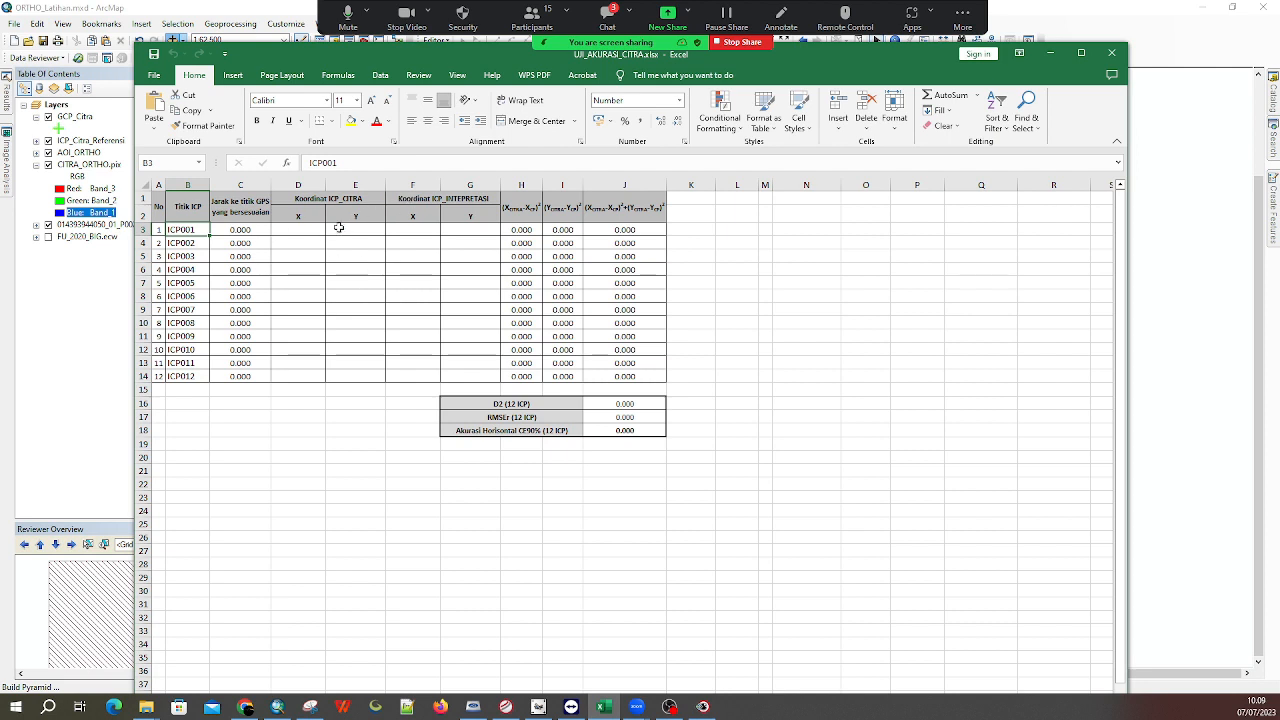
left_click(297, 233)
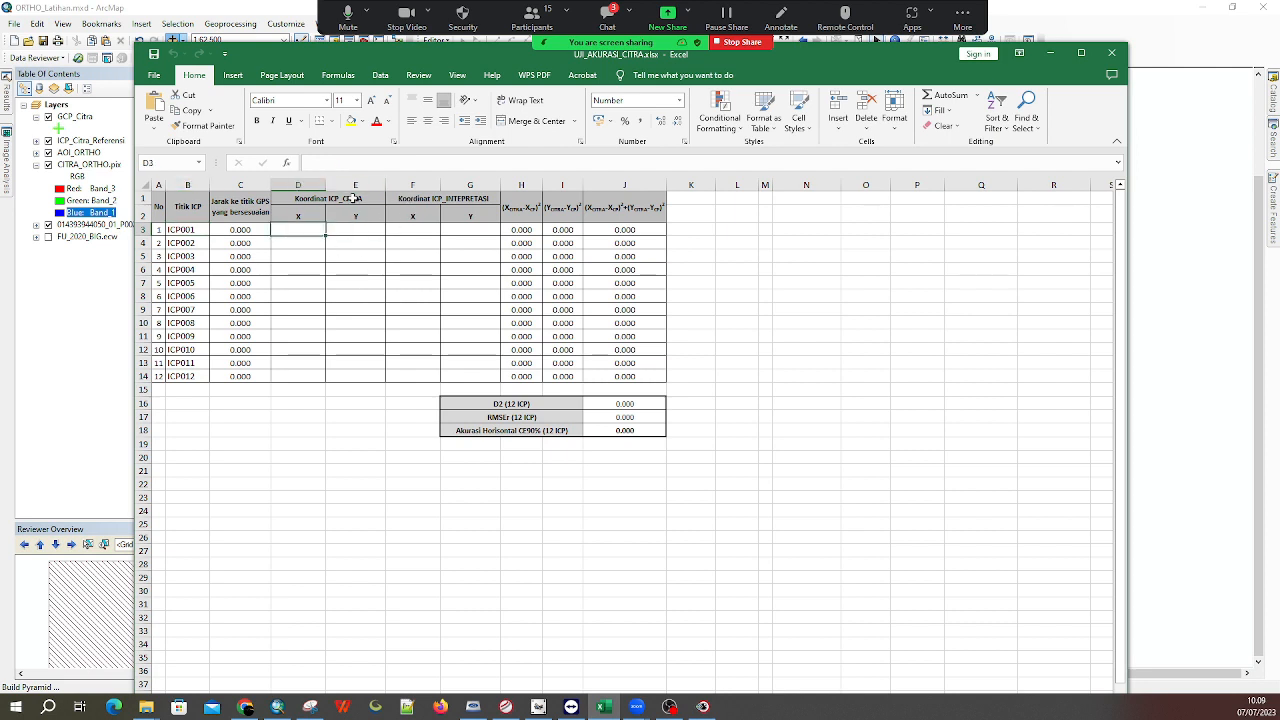
left_click(352, 197)
left_click(480, 204)
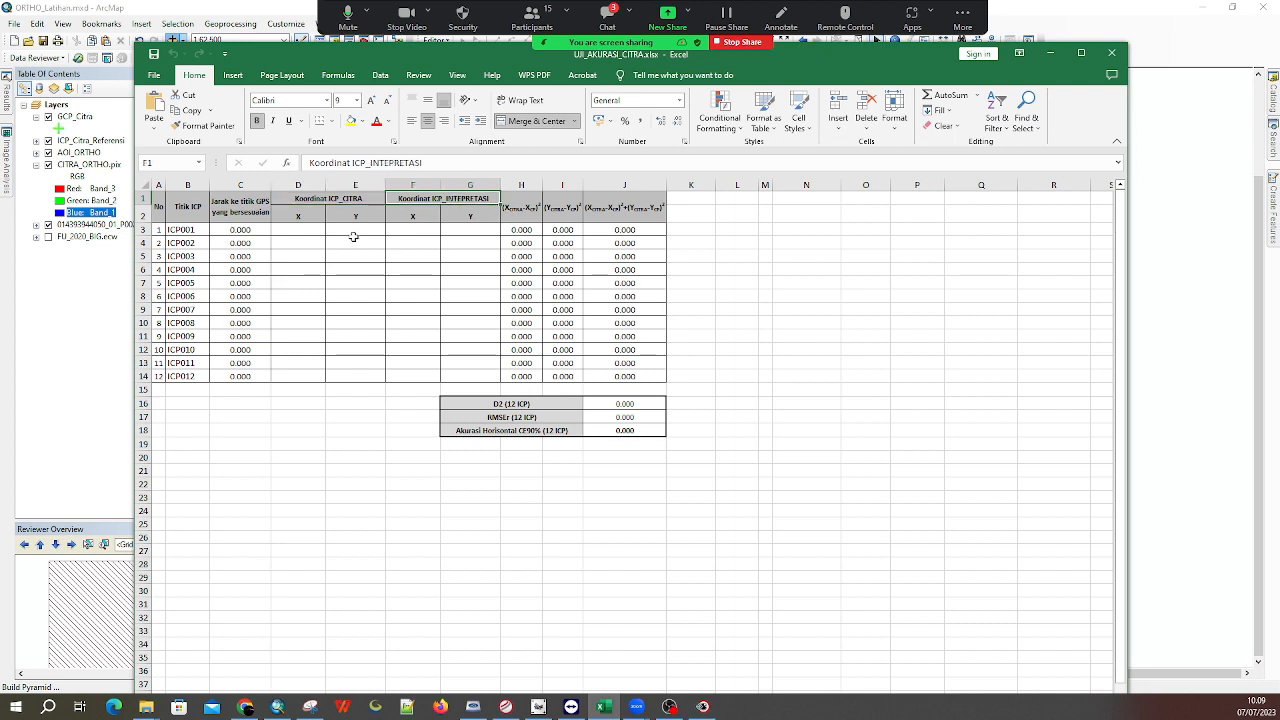
left_click(352, 240)
left_click(339, 199)
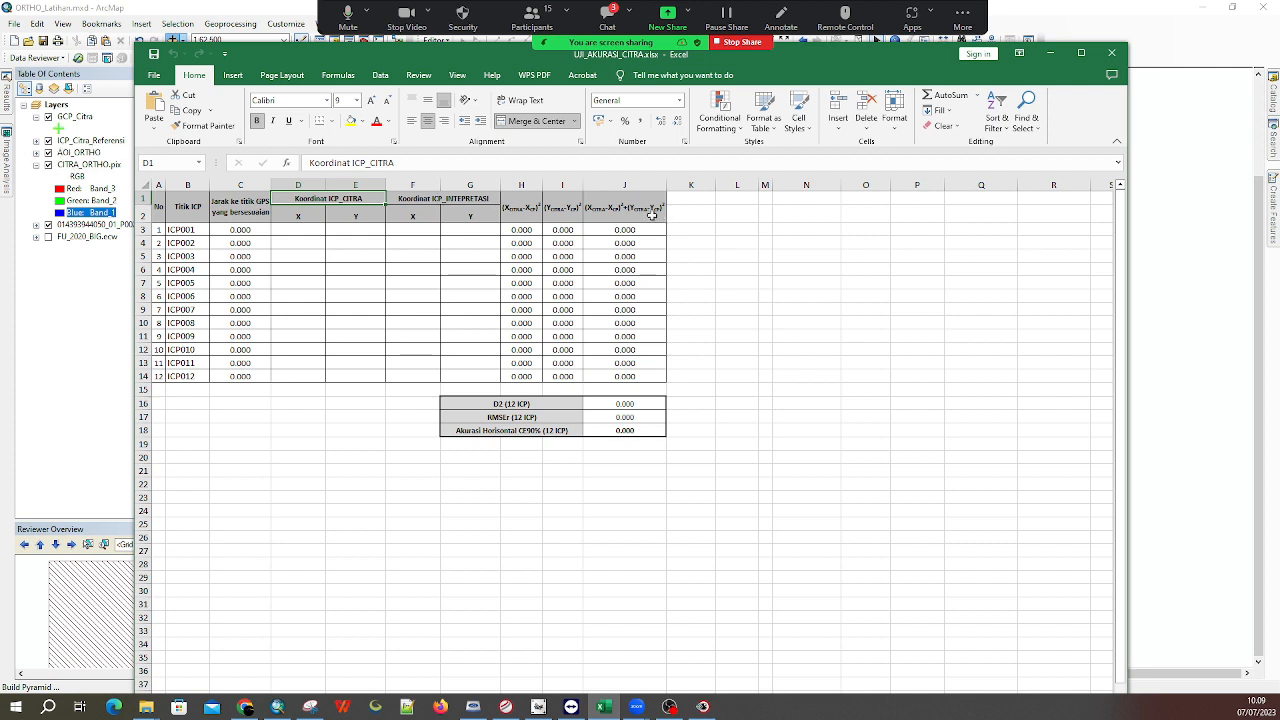
left_click(450, 198)
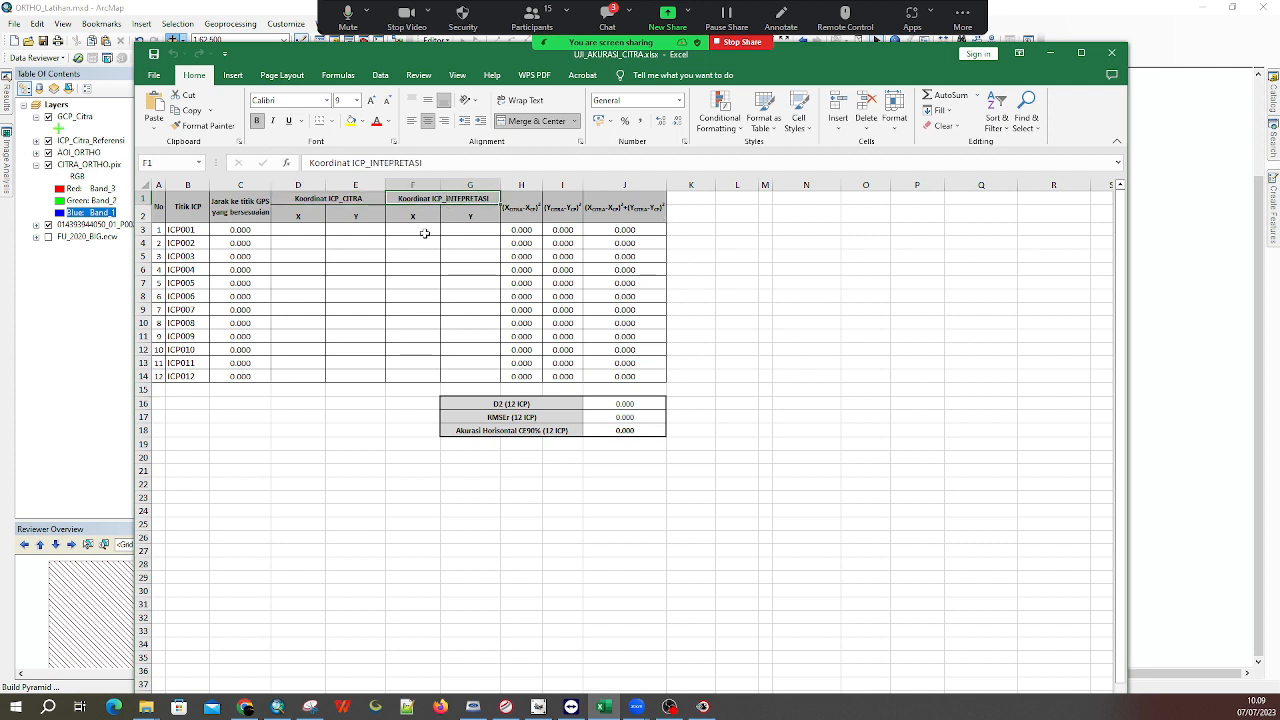
left_click(425, 233)
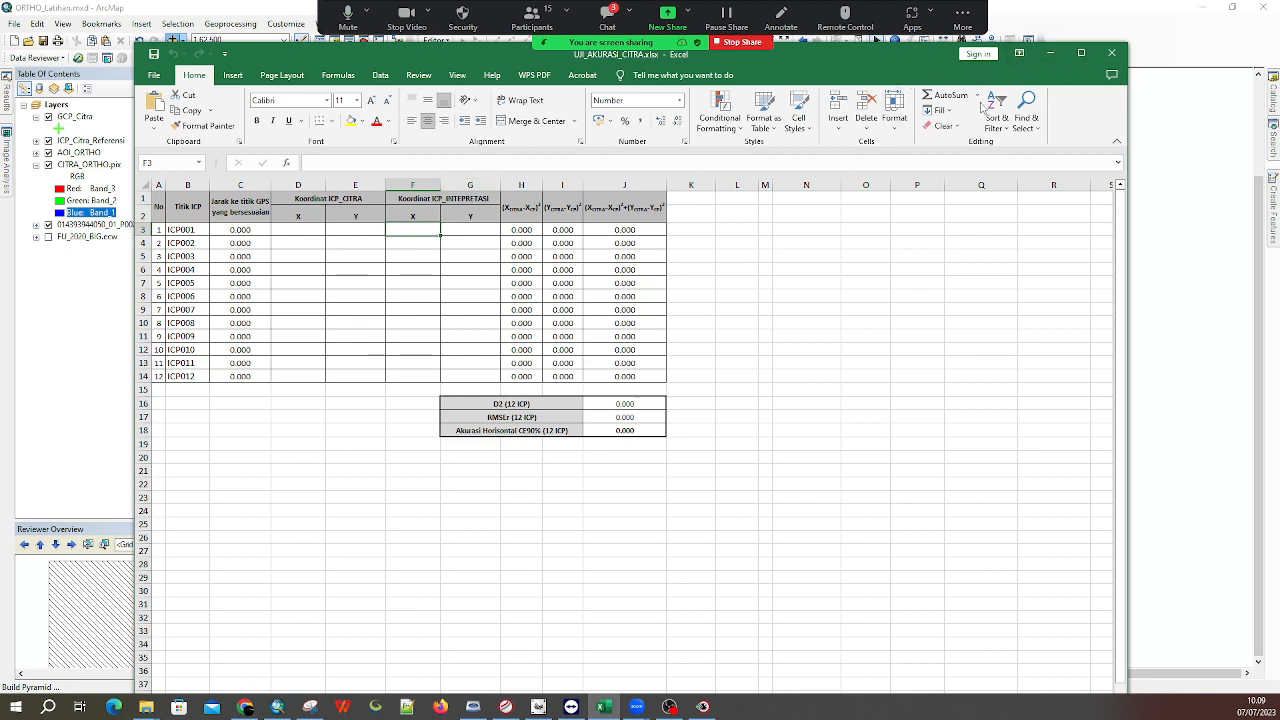
left_click(1049, 53)
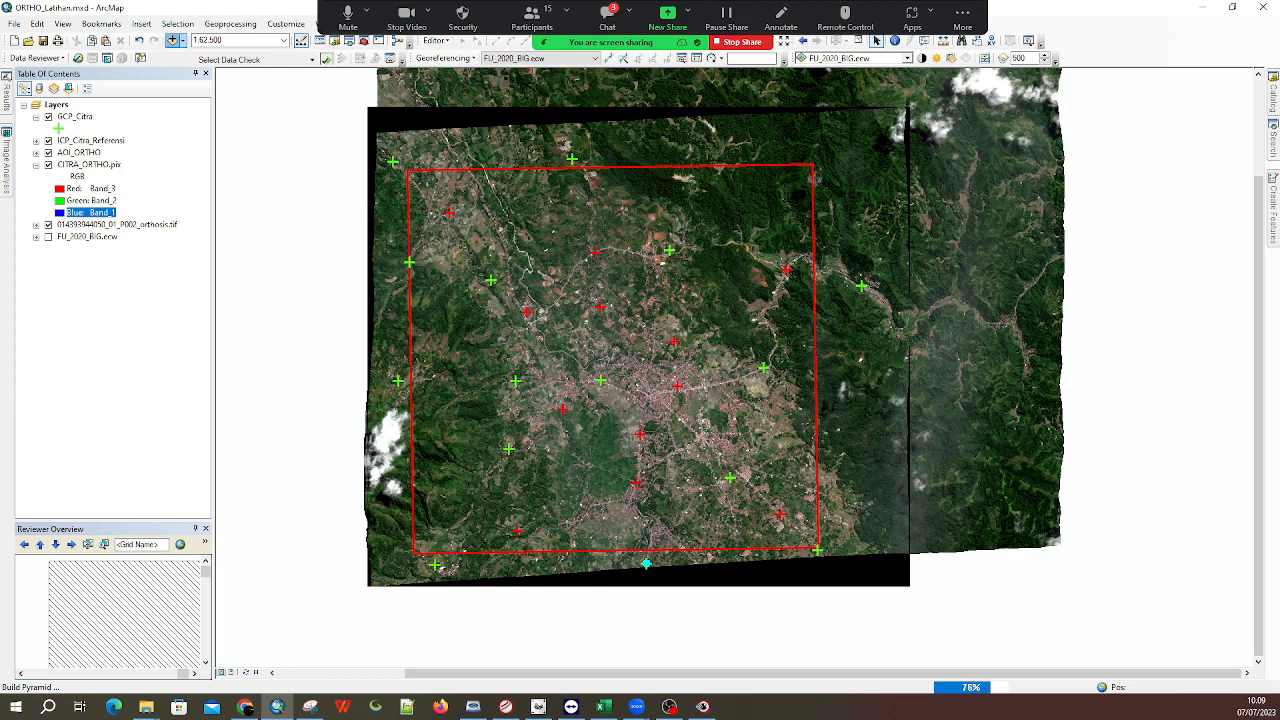
left_click(396, 31)
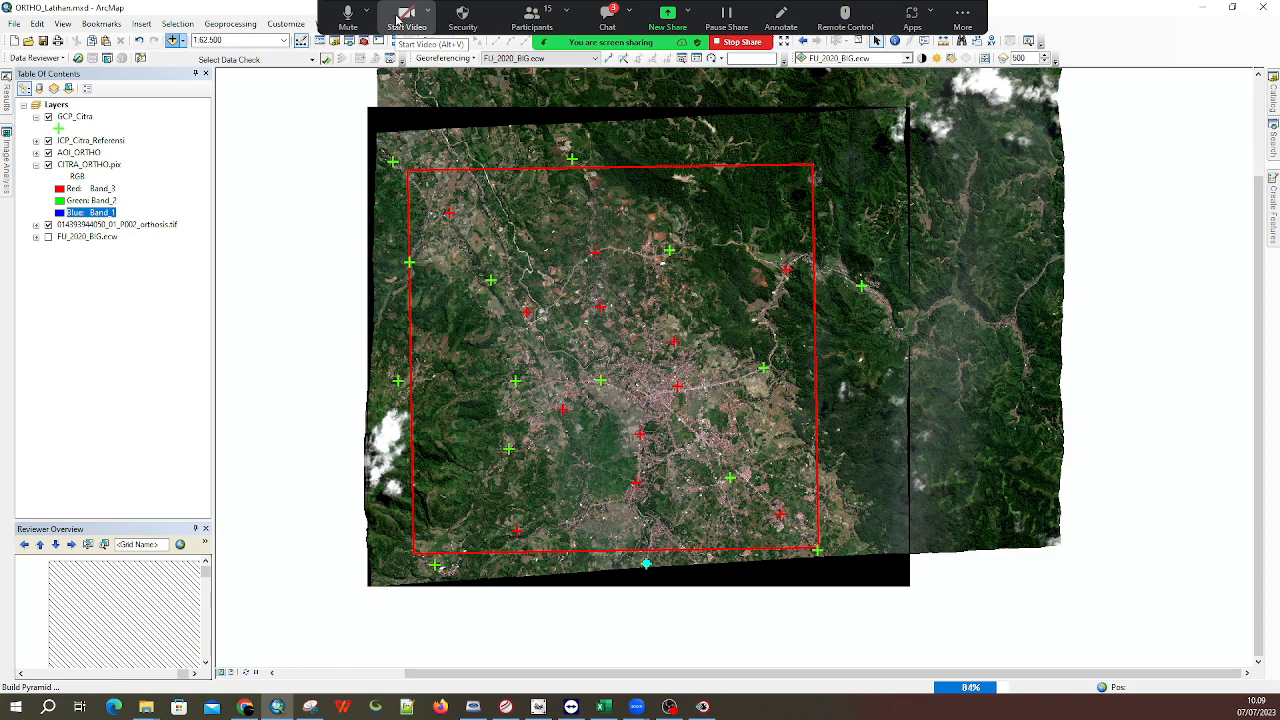
left_click(404, 17)
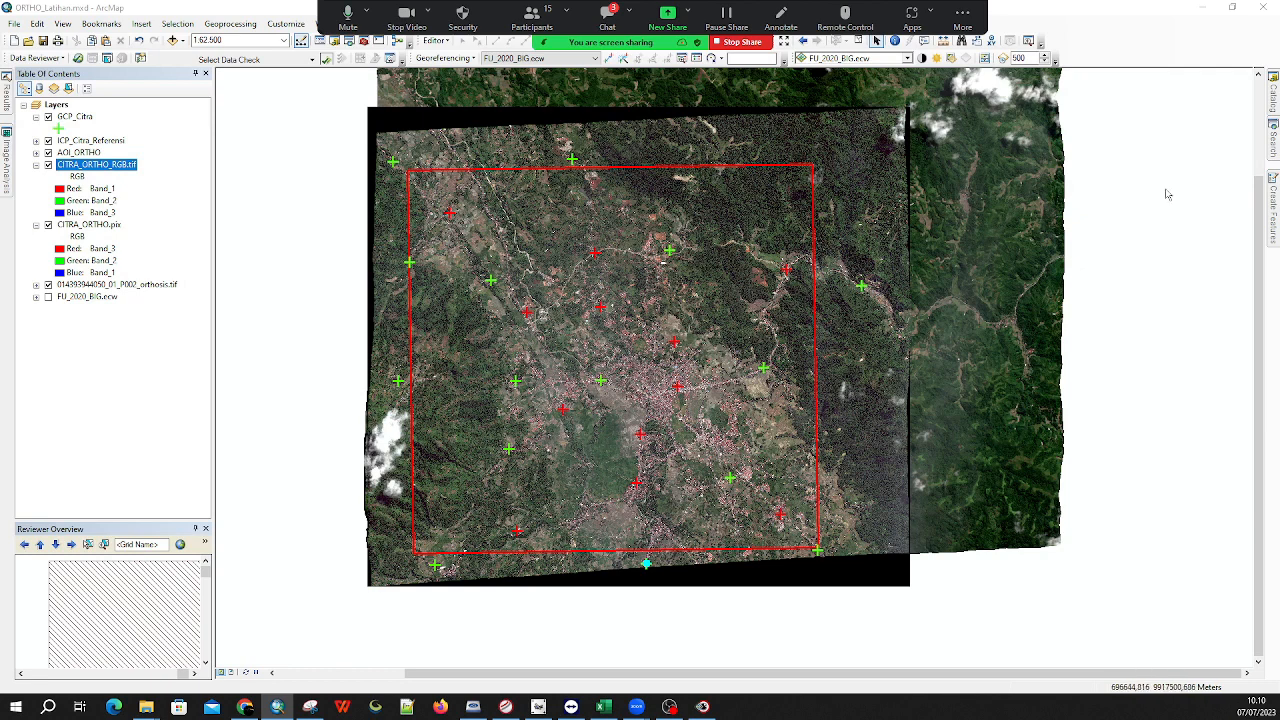
Add DEMNAS_BIG.tif from the 04_DEM folder to the map and move it below CITRA_ORTHO.pix in the layer order
mouse_move(1274, 96)
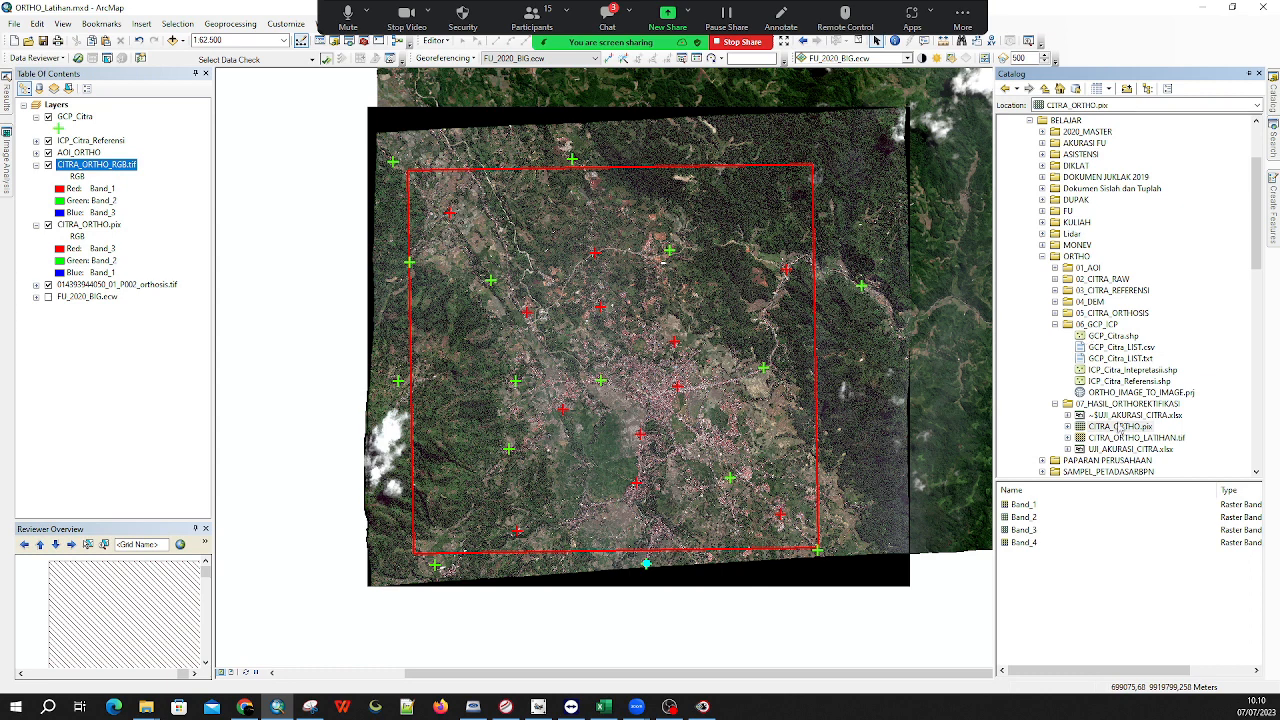
double_click(1094, 302)
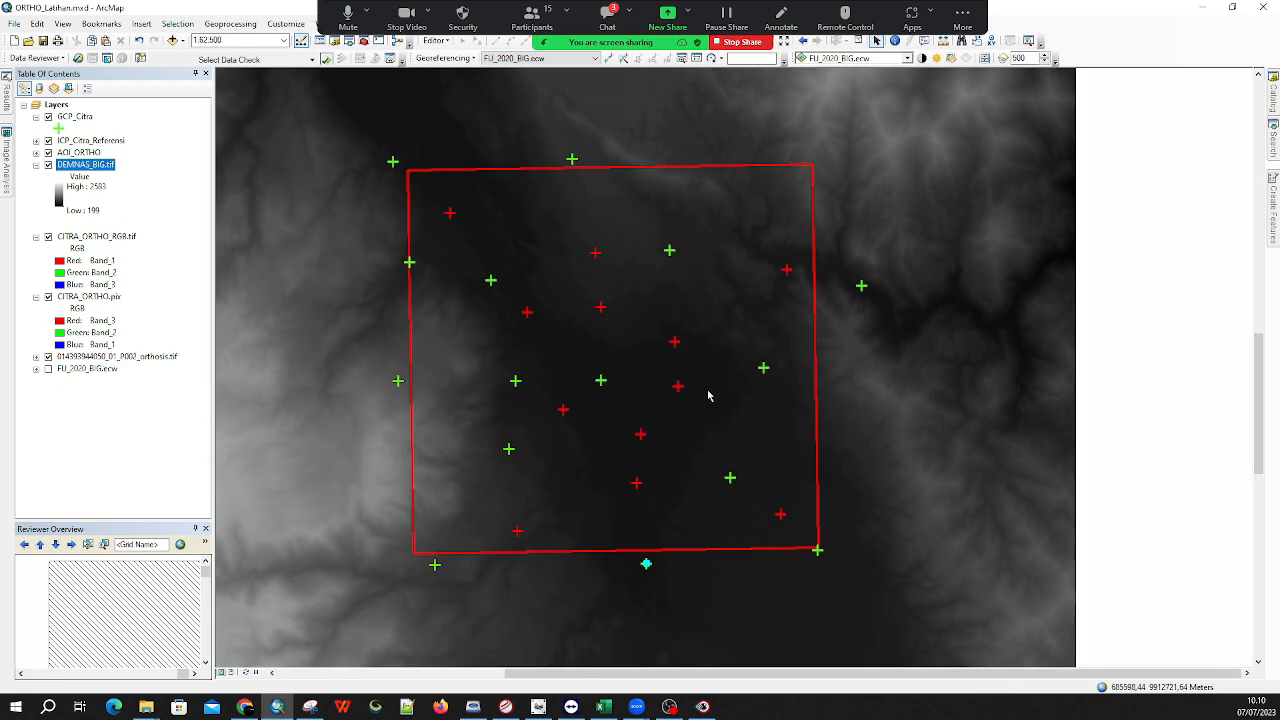
scroll(723, 420, "up", 2)
left_click_drag(641, 404, 657, 358)
scroll(777, 364, "up", 1)
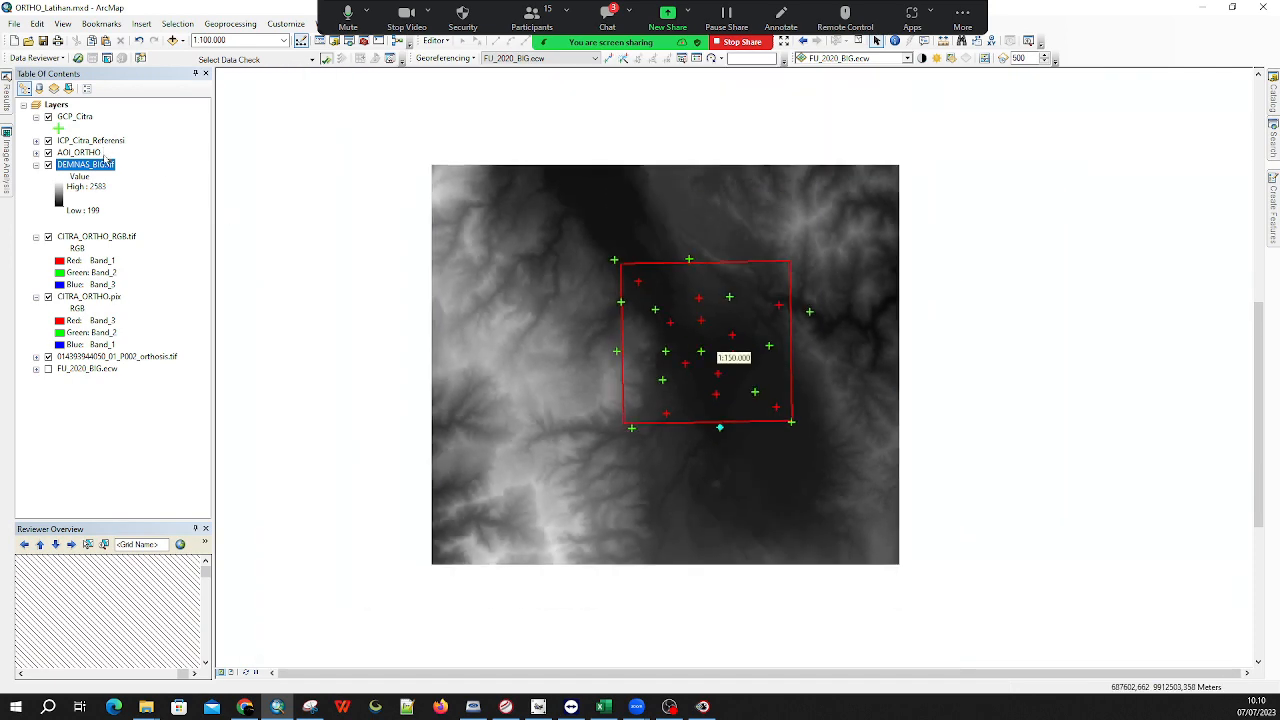
left_click_drag(85, 164, 187, 329)
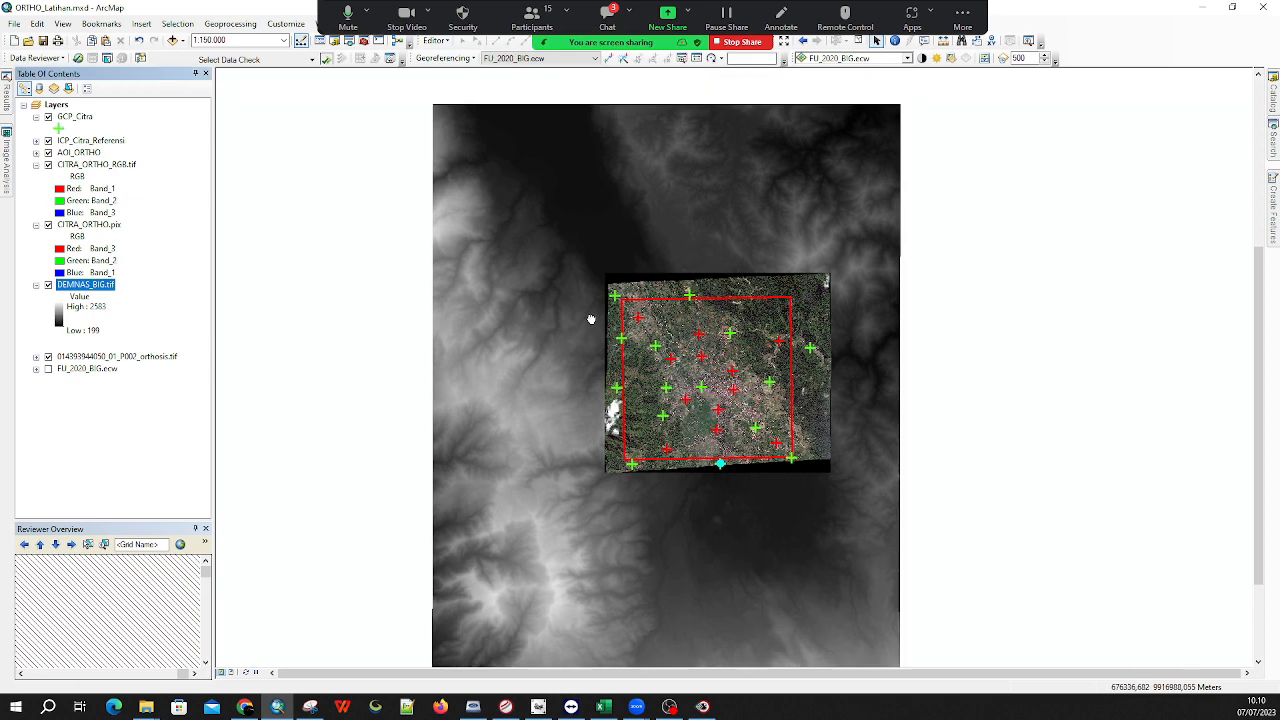
scroll(591, 317, "up", 1)
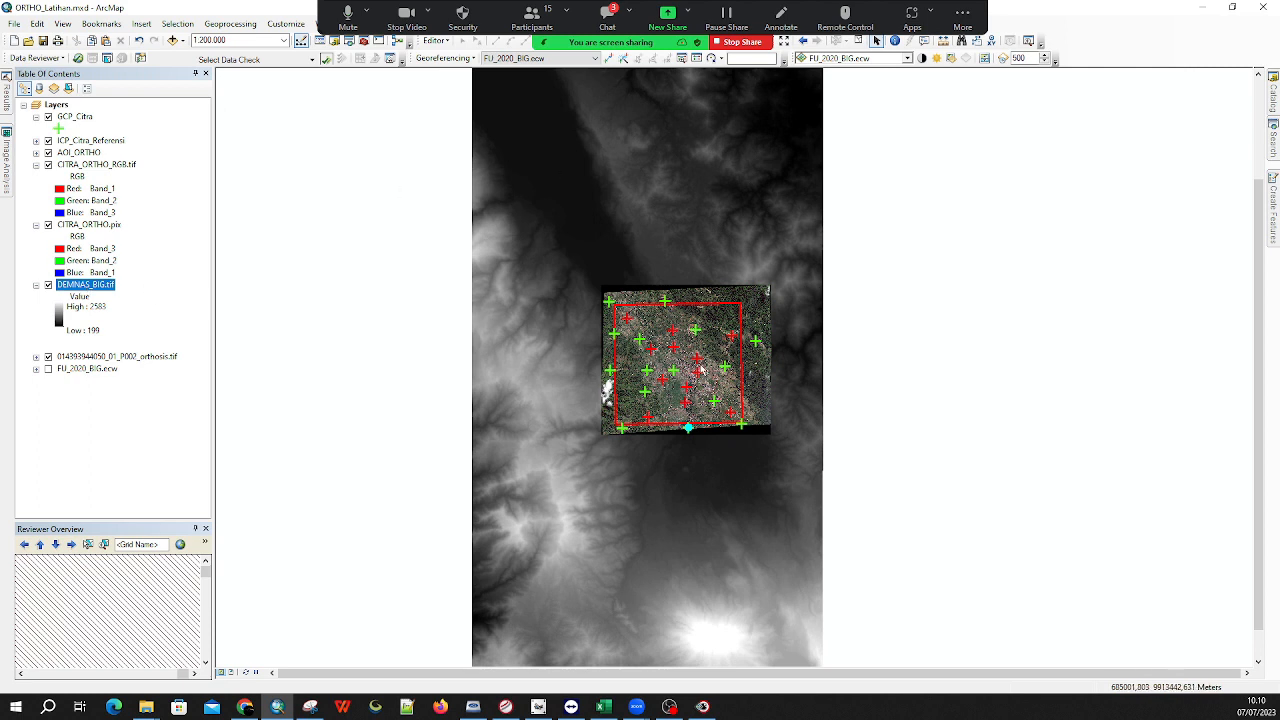
scroll(687, 353, "down", 3)
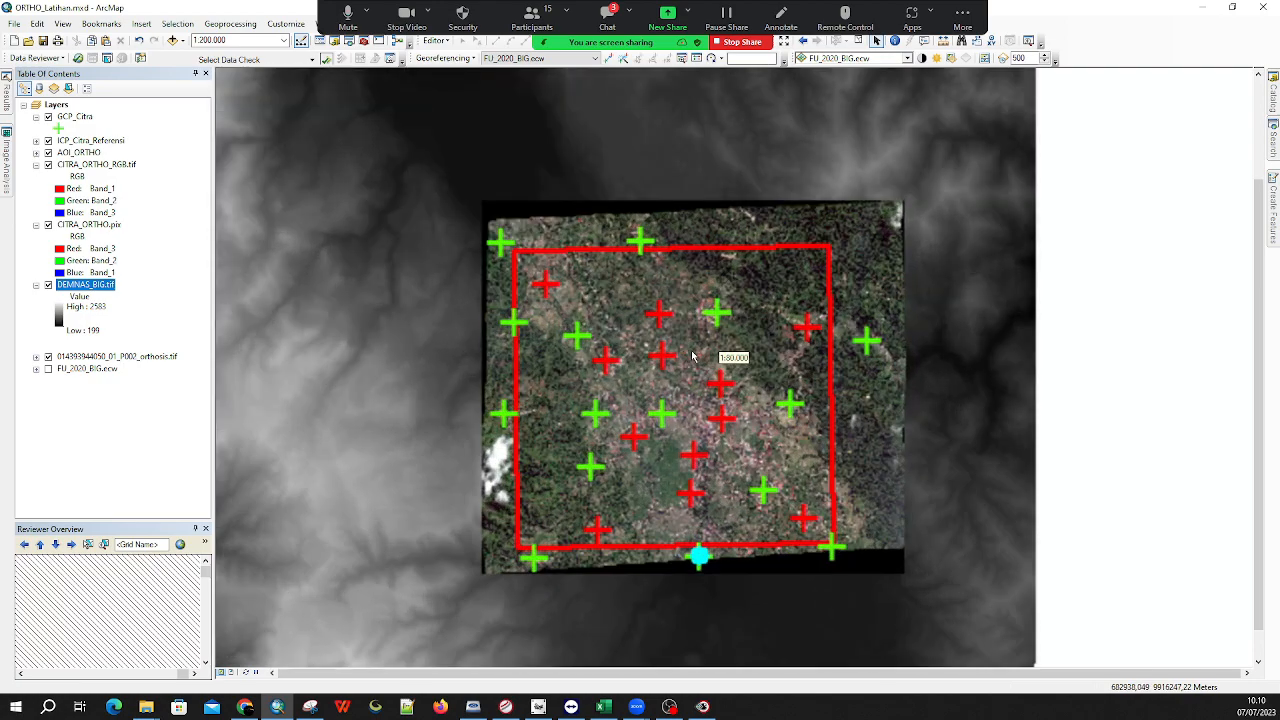
scroll(687, 353, "up", 2)
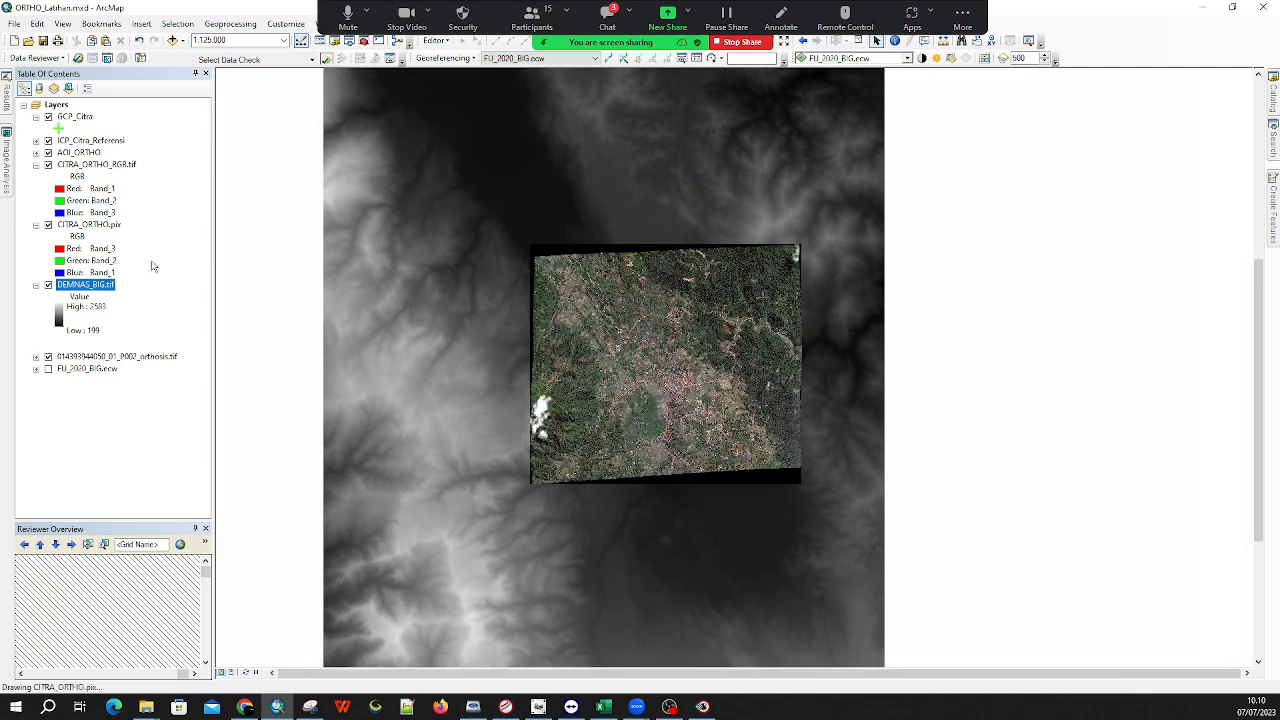
left_click(48, 285)
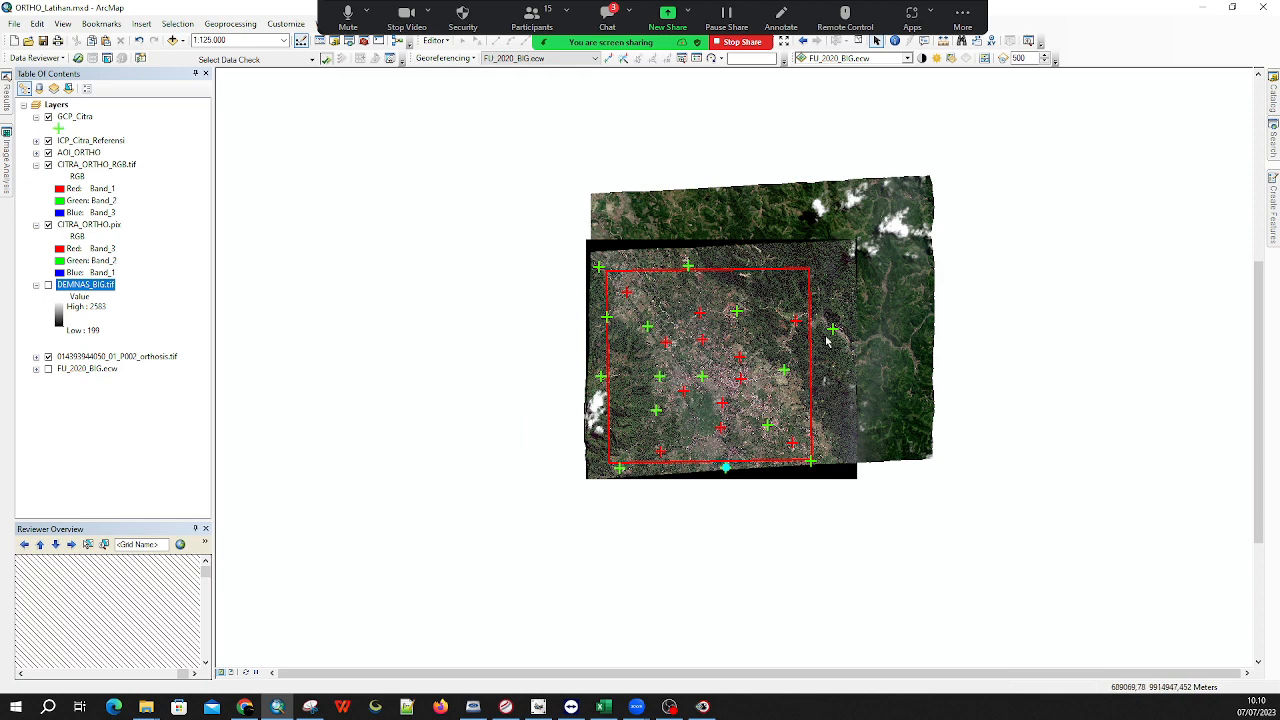
scroll(828, 343, "up", 2)
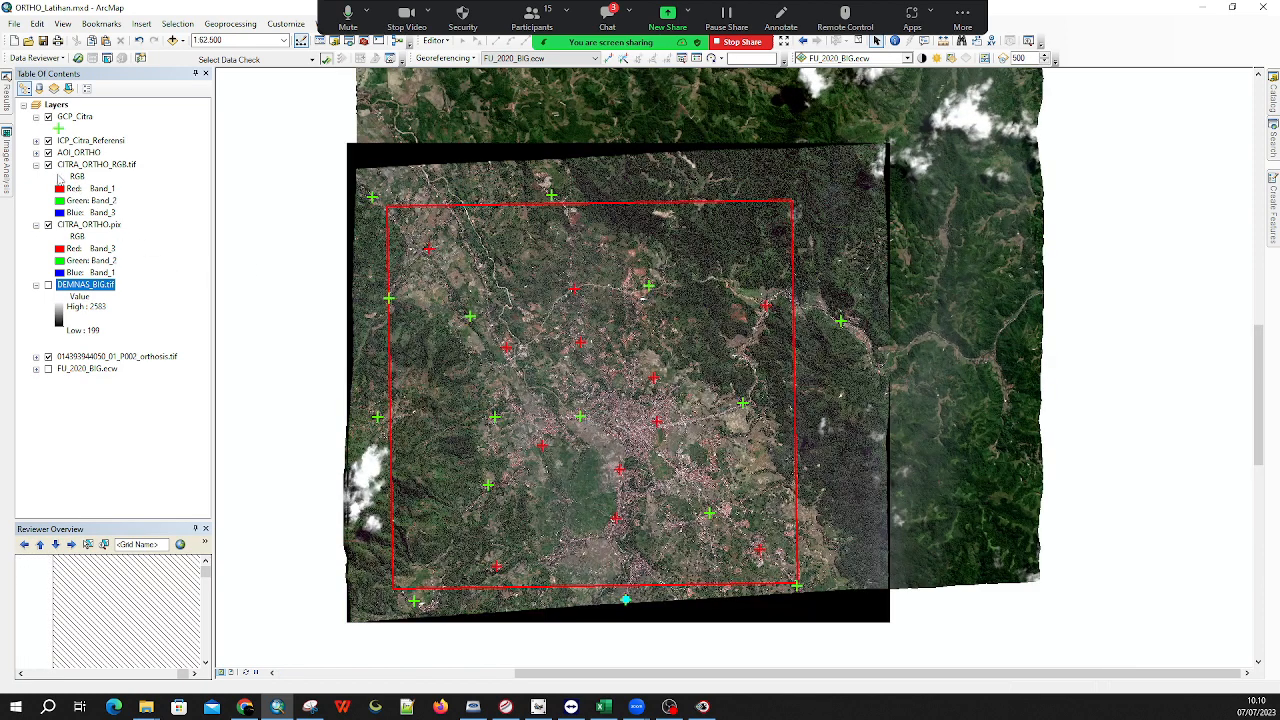
left_click(48, 152)
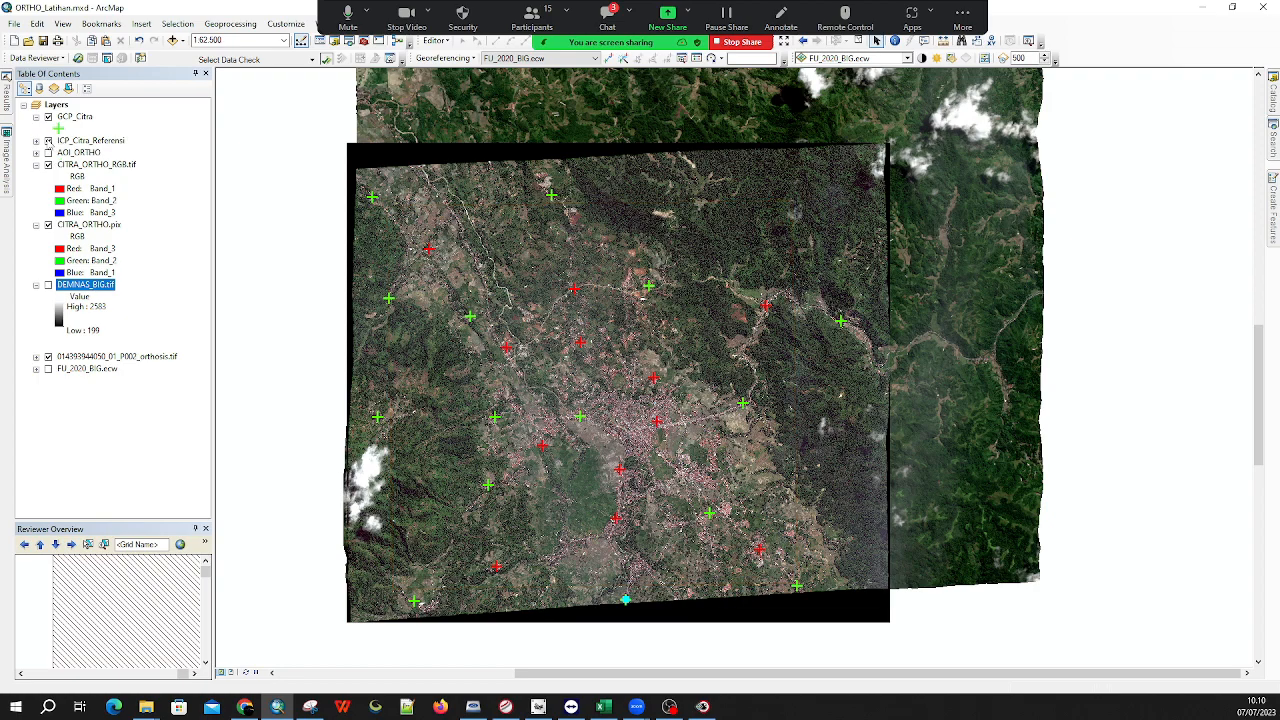
left_click(48, 356)
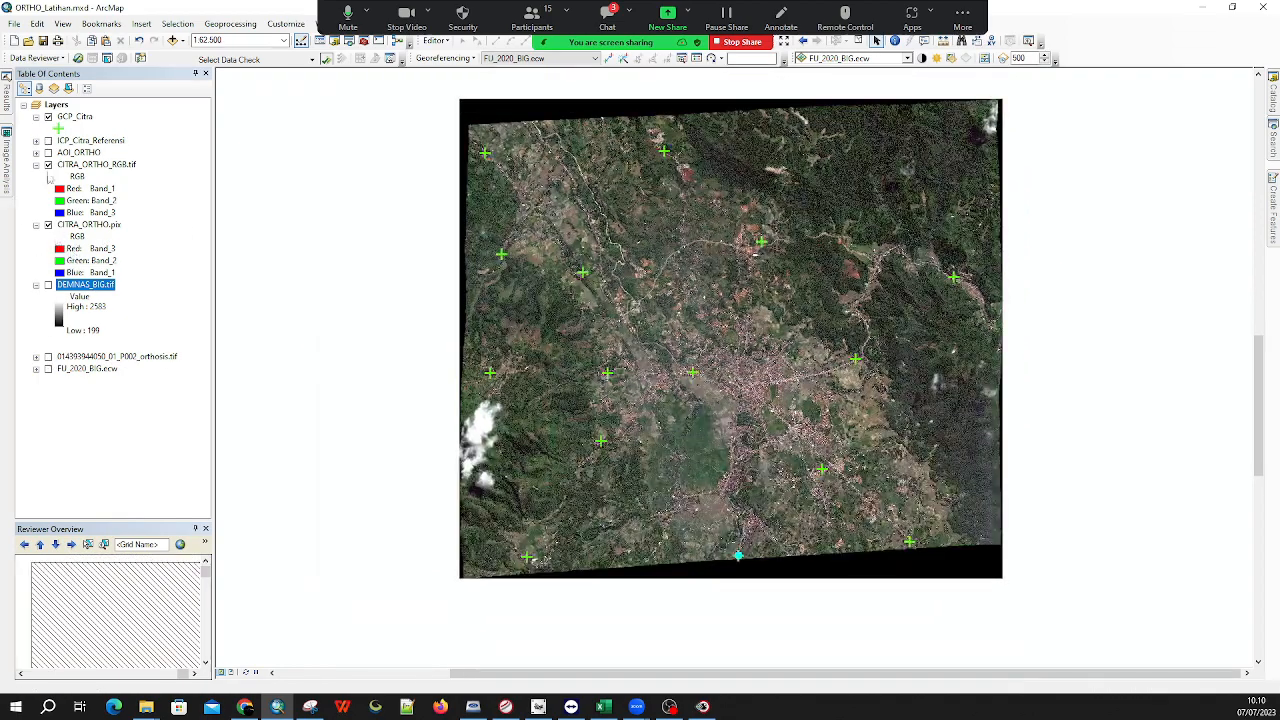
Compare CITRA_ORTHO_RGB.tif with CITRA_ORTHO.pix, then leave only the RGB image and the ICP_Citra_Referensi points shown
left_click(48, 165)
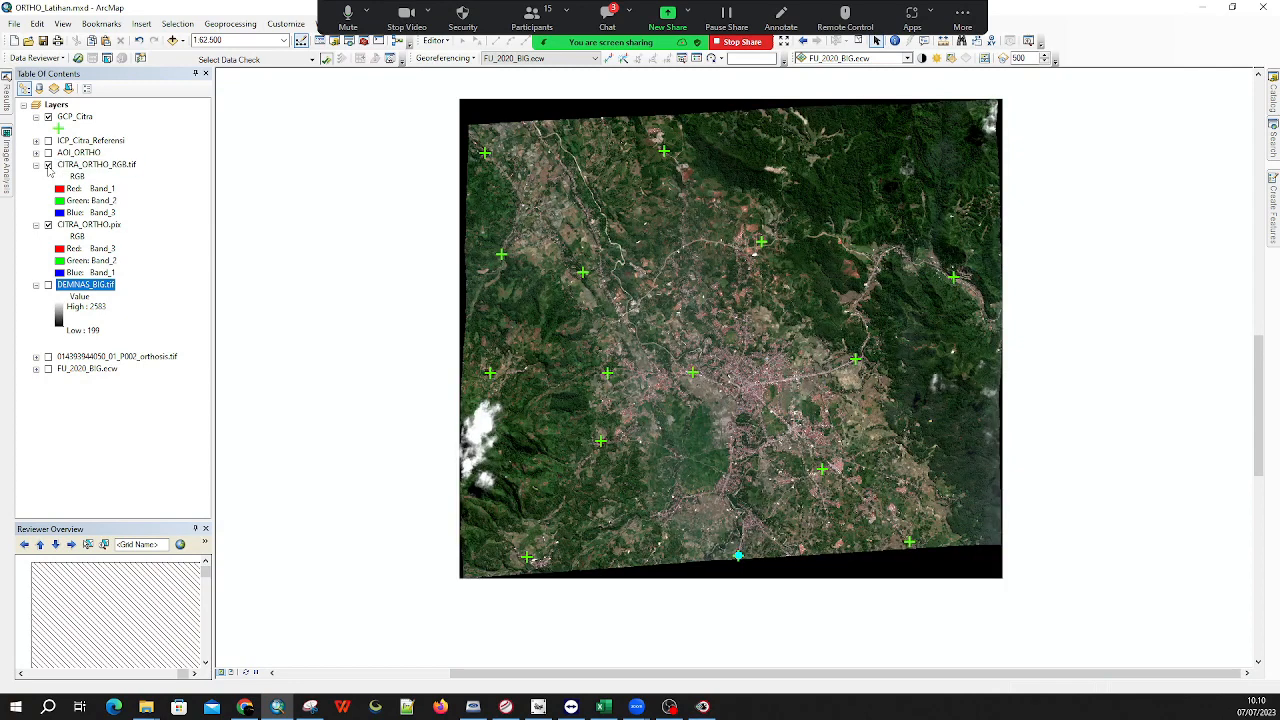
left_click(48, 165)
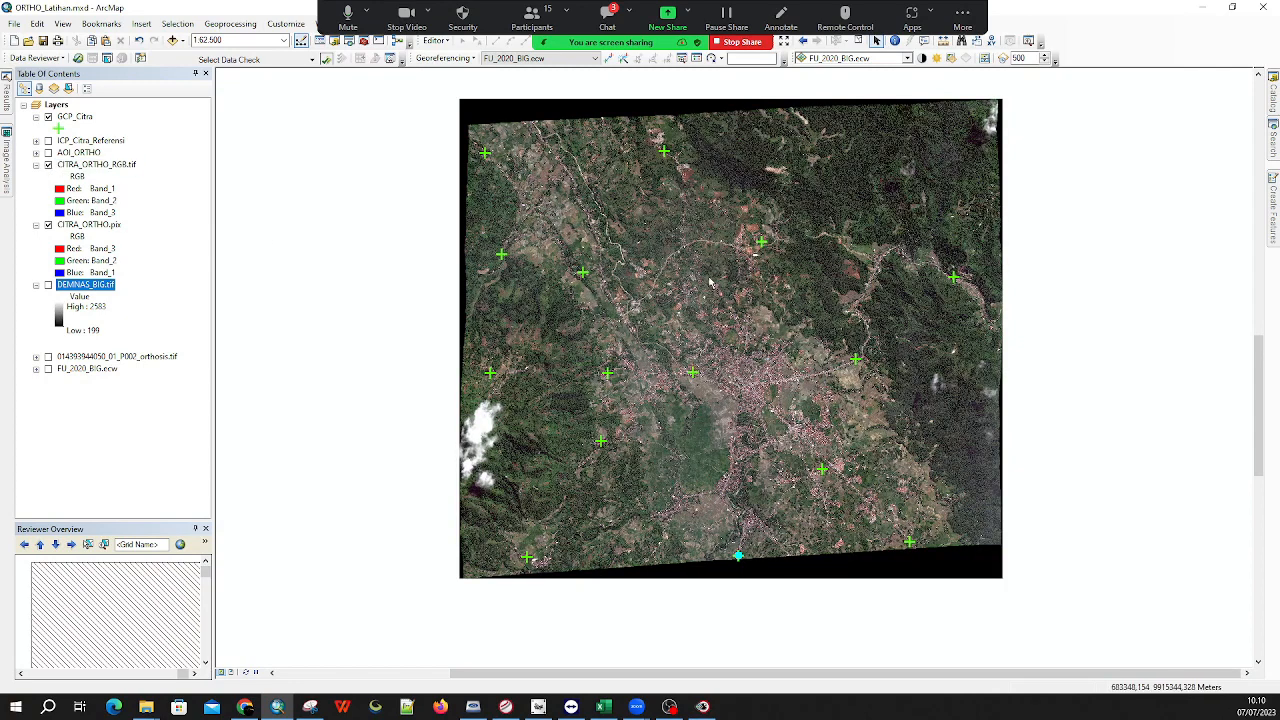
left_click(48, 225)
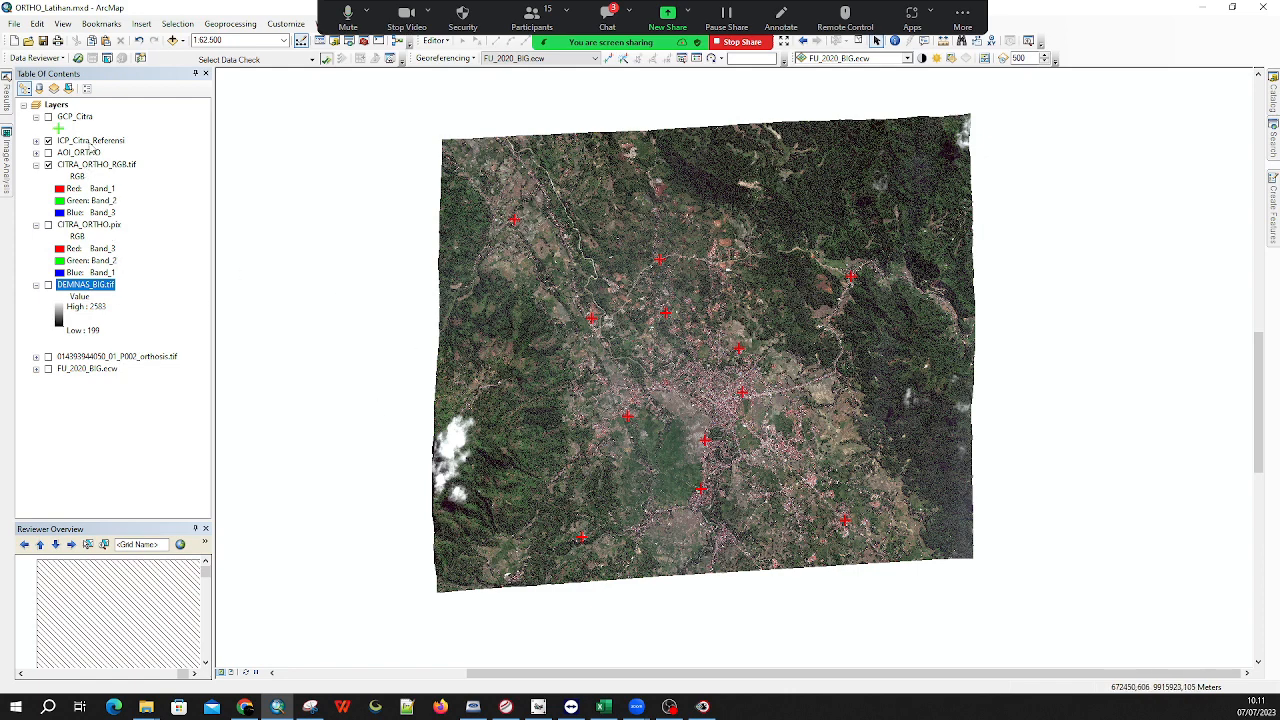
Add ICP_Citra_Intepretasi.shp from the 06_GCP_ICP folder to the map and zoom in on the northwesternmost ICP reference point
left_click(90, 140)
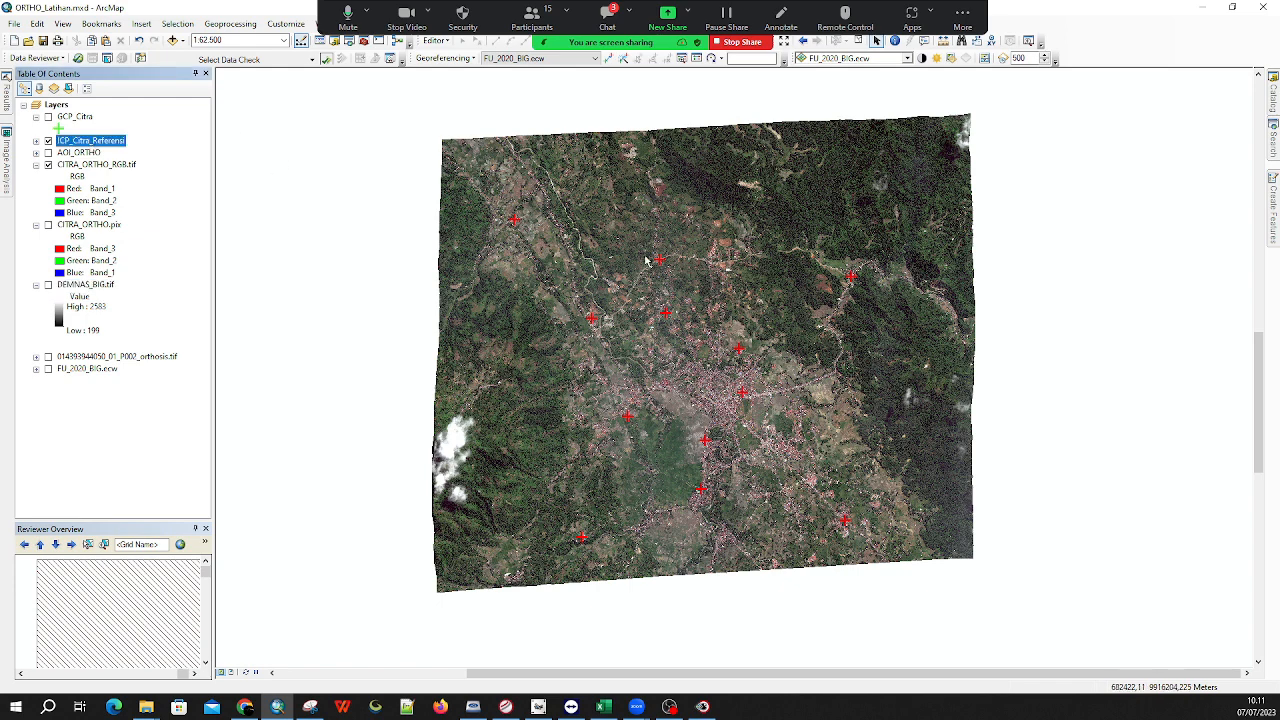
left_click_drag(655, 237, 665, 263)
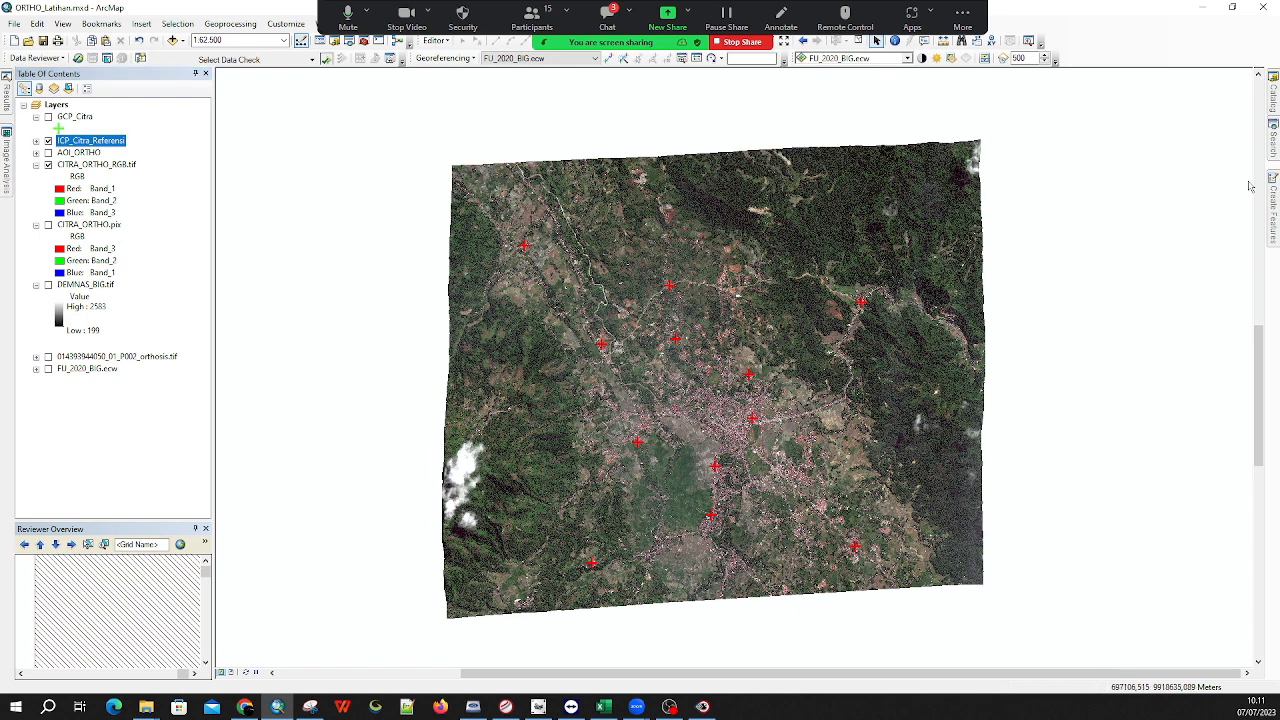
left_click(1274, 98)
left_click_drag(1134, 418, 600, 300)
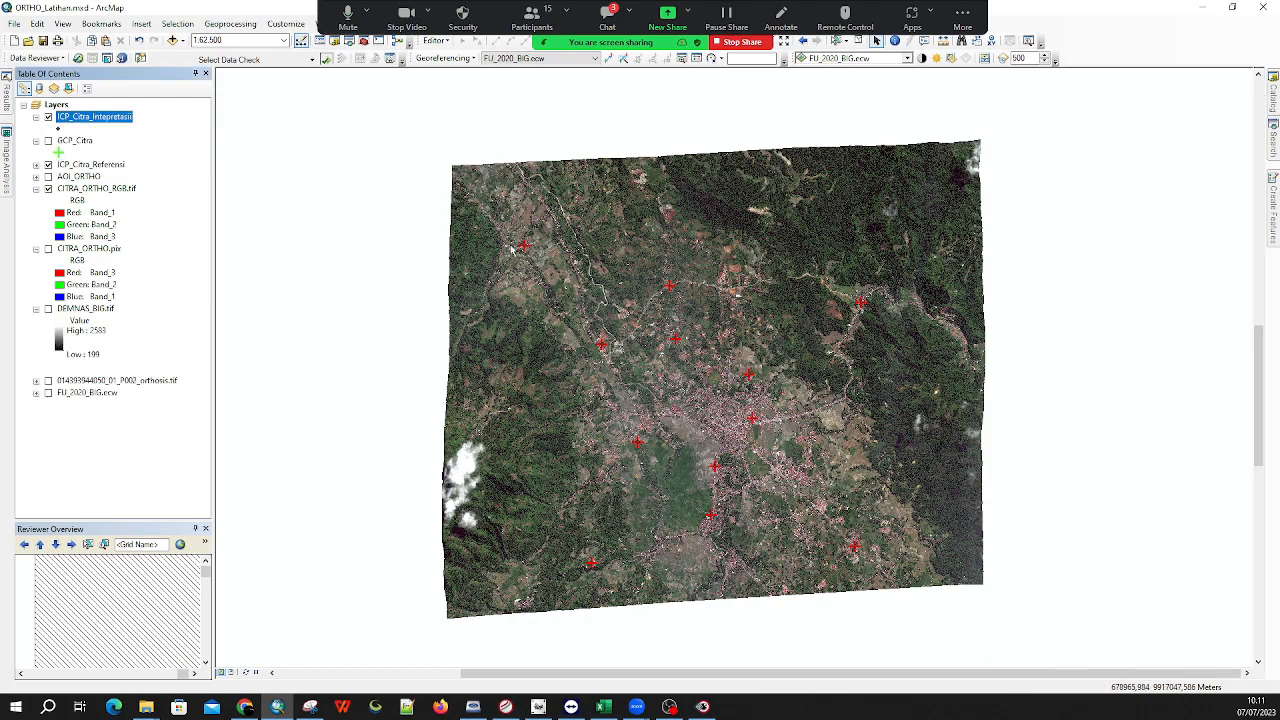
scroll(521, 258, "down", 5)
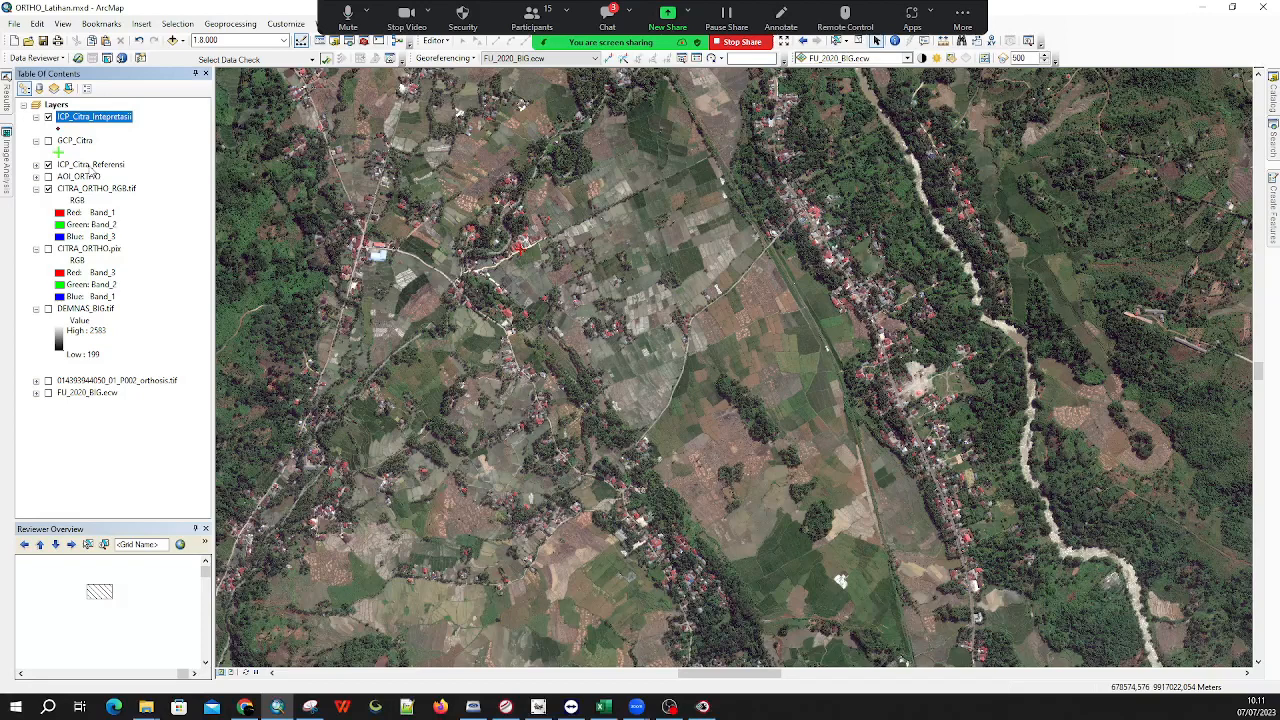
Show FU_2020_BIG.ecw and compare the northwesternmost ICP point's location on it with CITRA_ORTHO_RGB.tif
left_click_drag(525, 232, 615, 287)
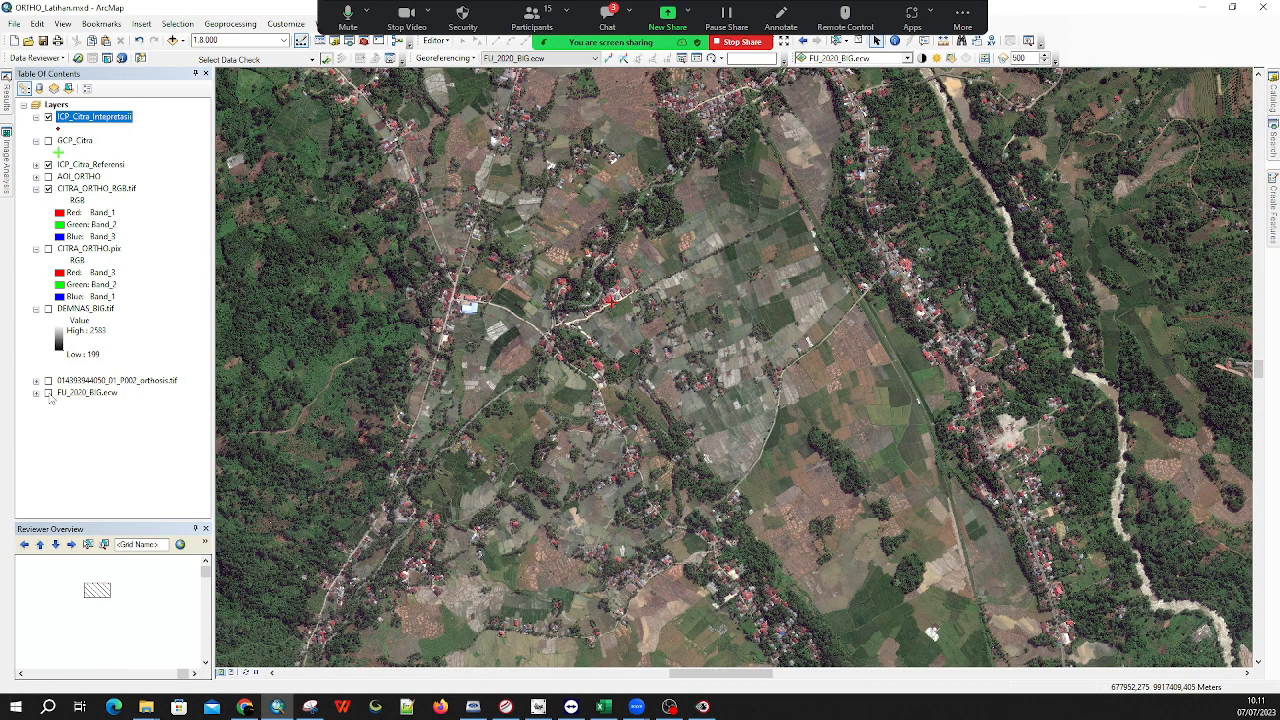
left_click(48, 165)
left_click(47, 166)
scroll(611, 305, "down", 6)
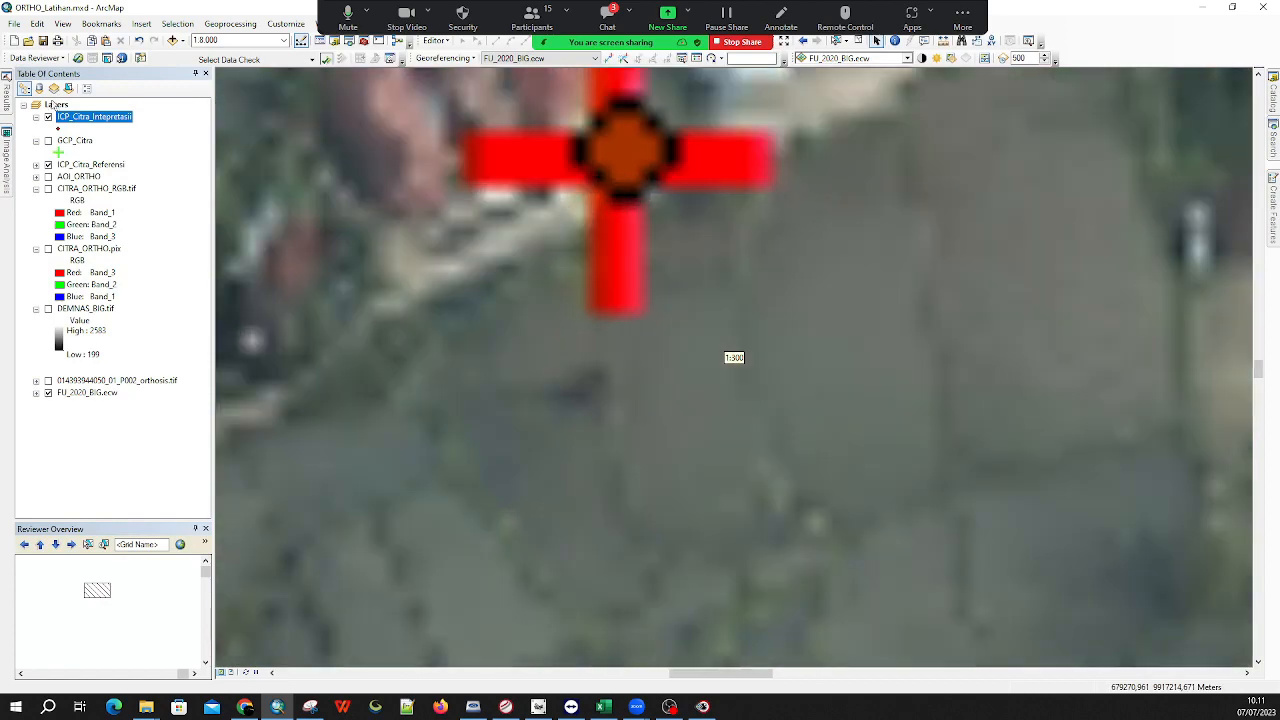
left_click(48, 117)
left_click_drag(723, 233, 706, 369)
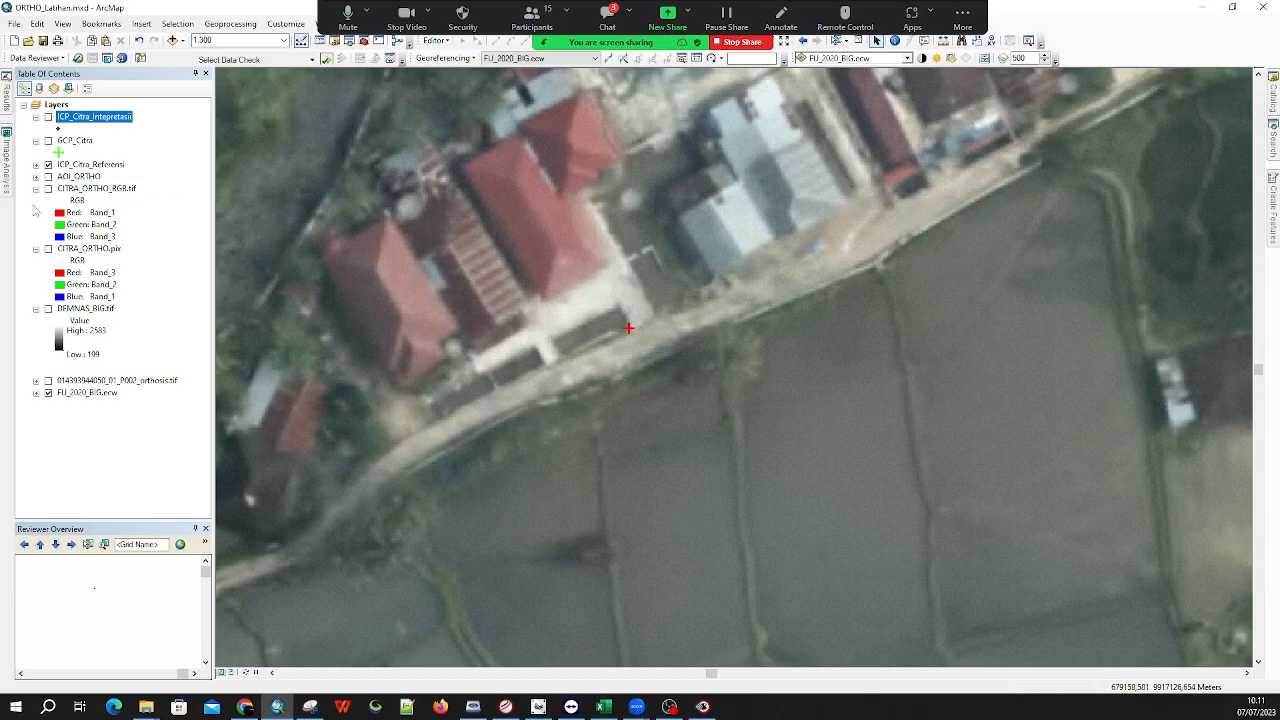
left_click(48, 188)
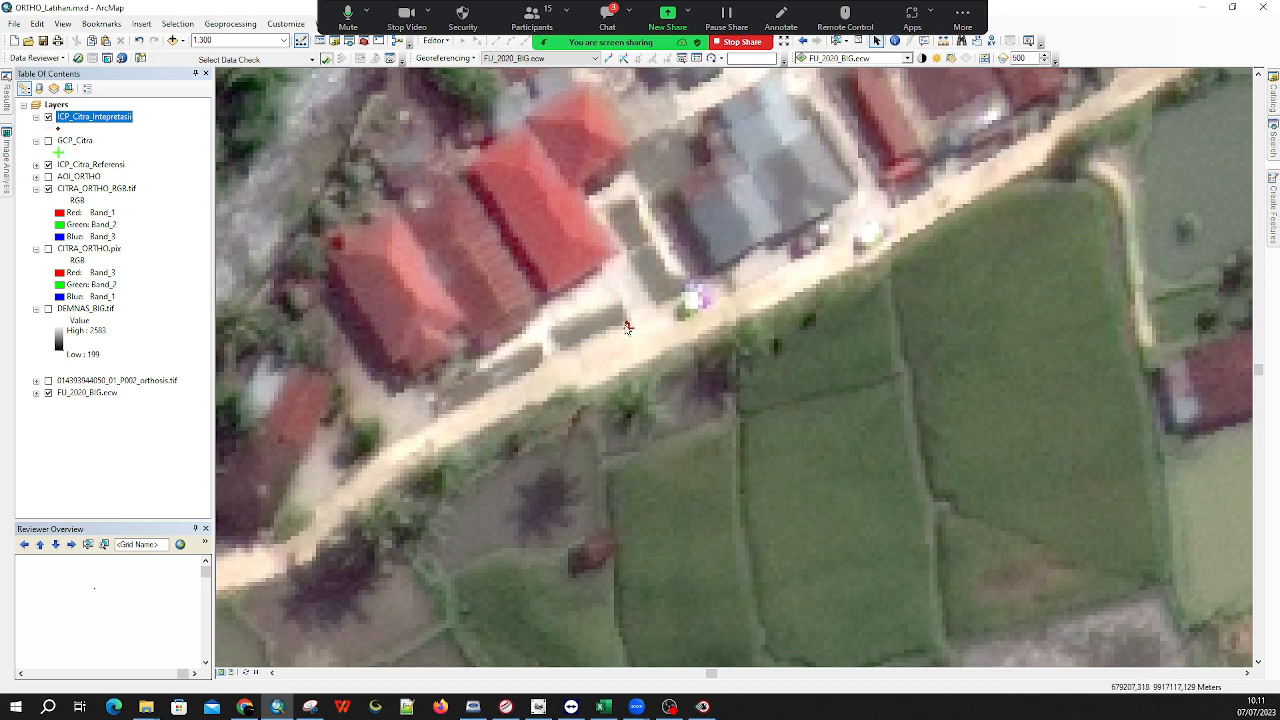
Open the attribute table of ICP_Citra_Intepretasii and zoom to point ICP001 from its record
right_click(88, 118)
left_click(150, 157)
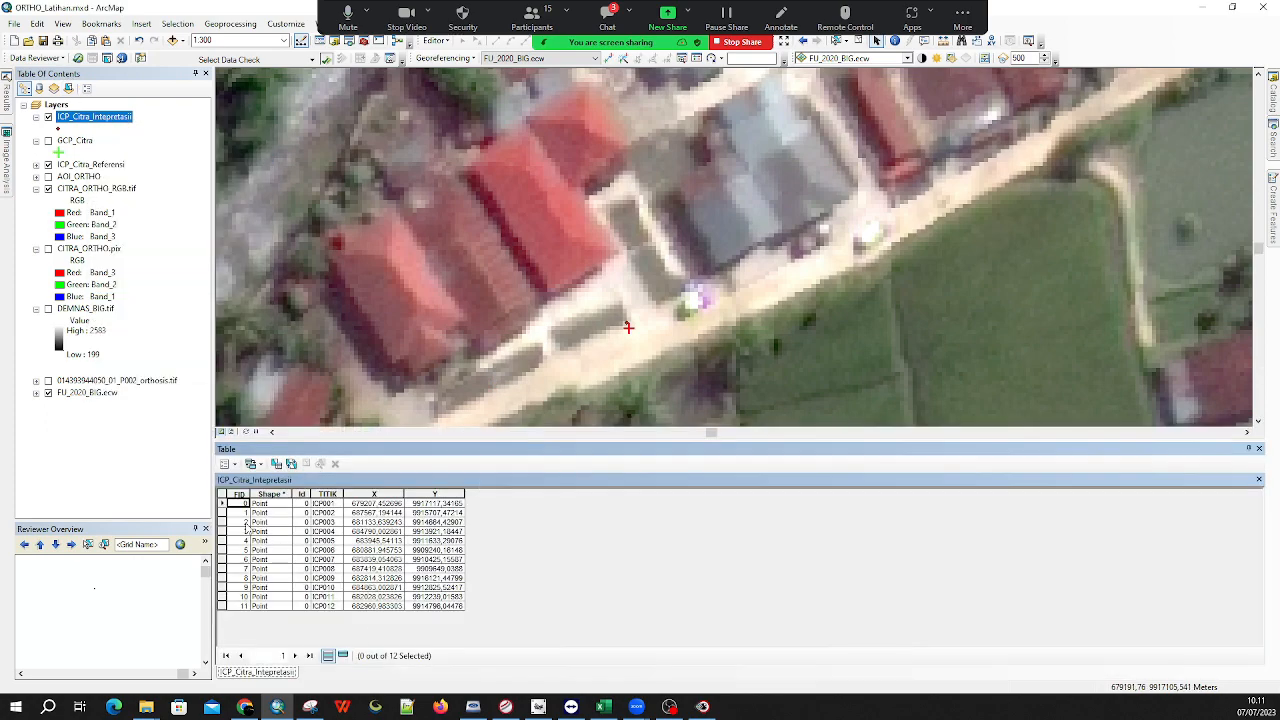
double_click(223, 503)
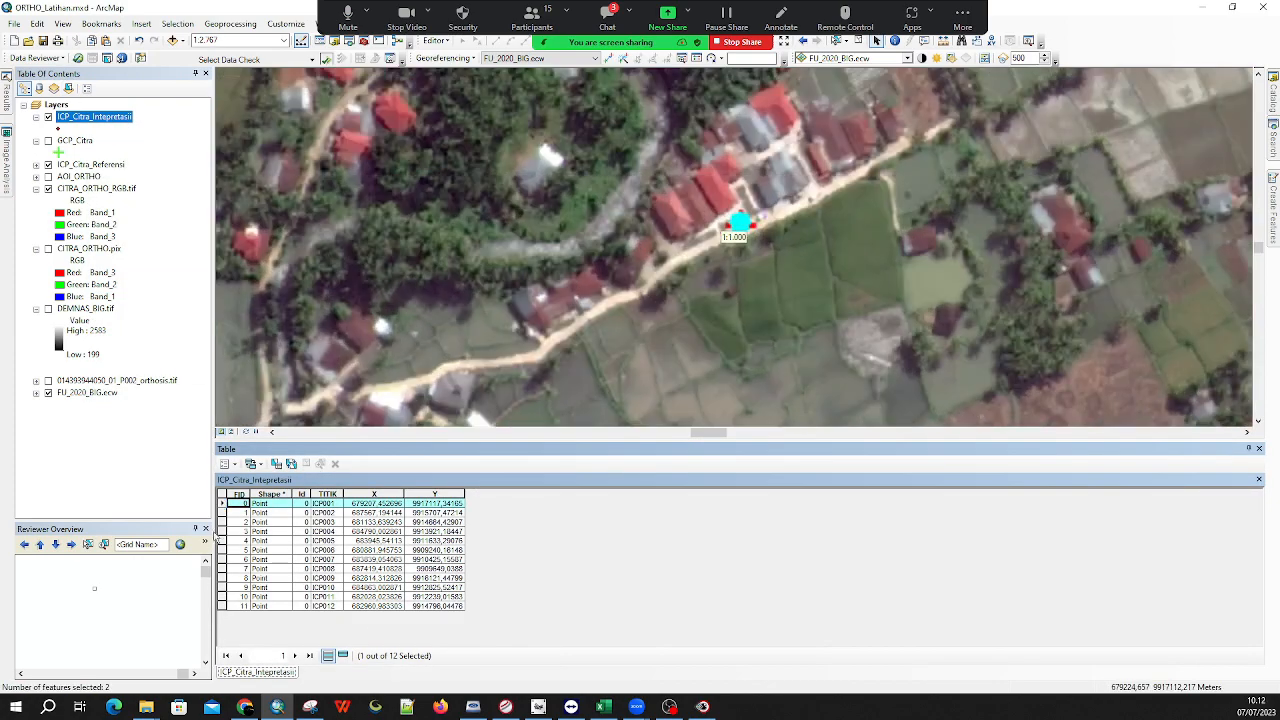
Zoom to point ICP002 and compare its position on CITRA_ORTHO_RGB.tif and FU_2020_BIG.ecw
double_click(223, 512)
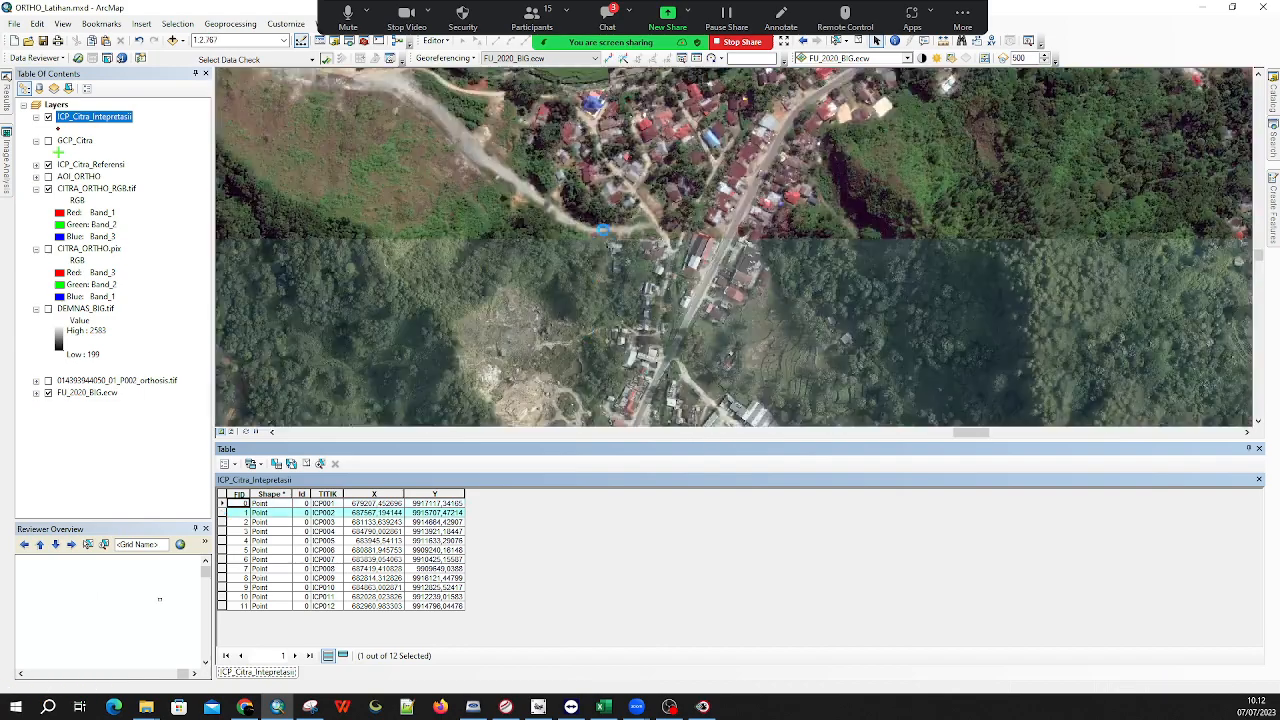
scroll(740, 253, "down", 8)
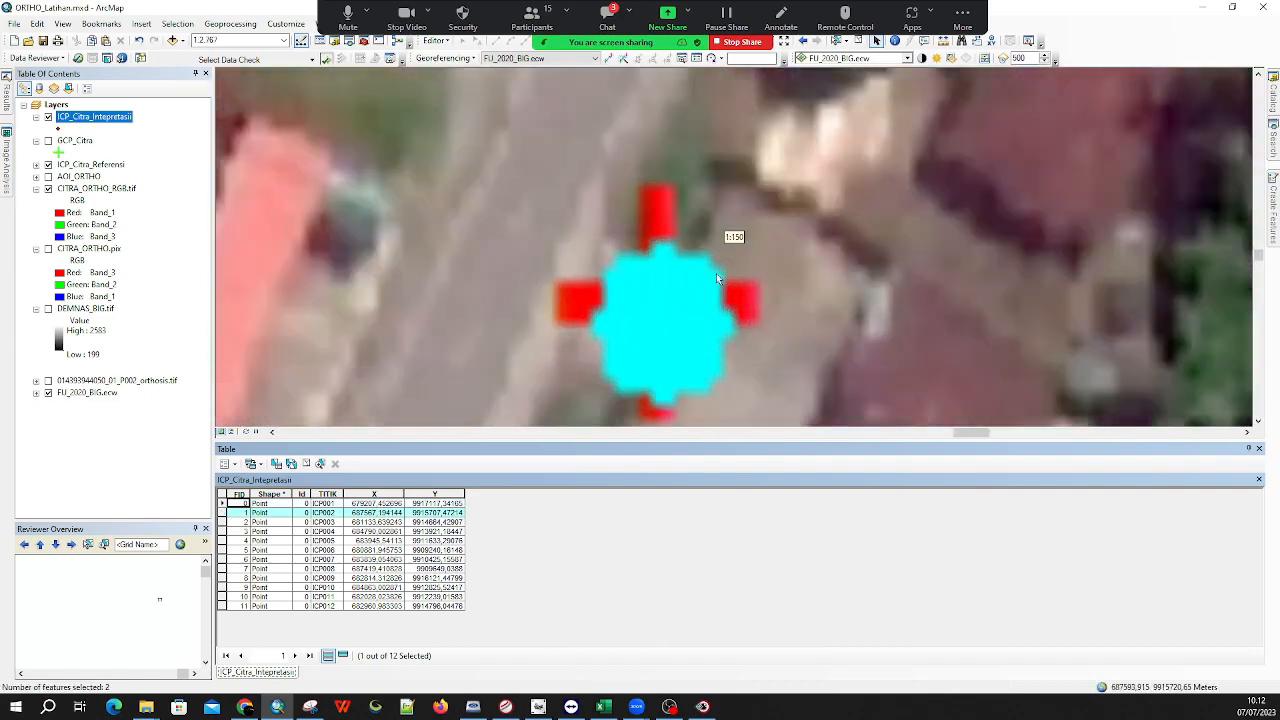
scroll(715, 274, "up", 2)
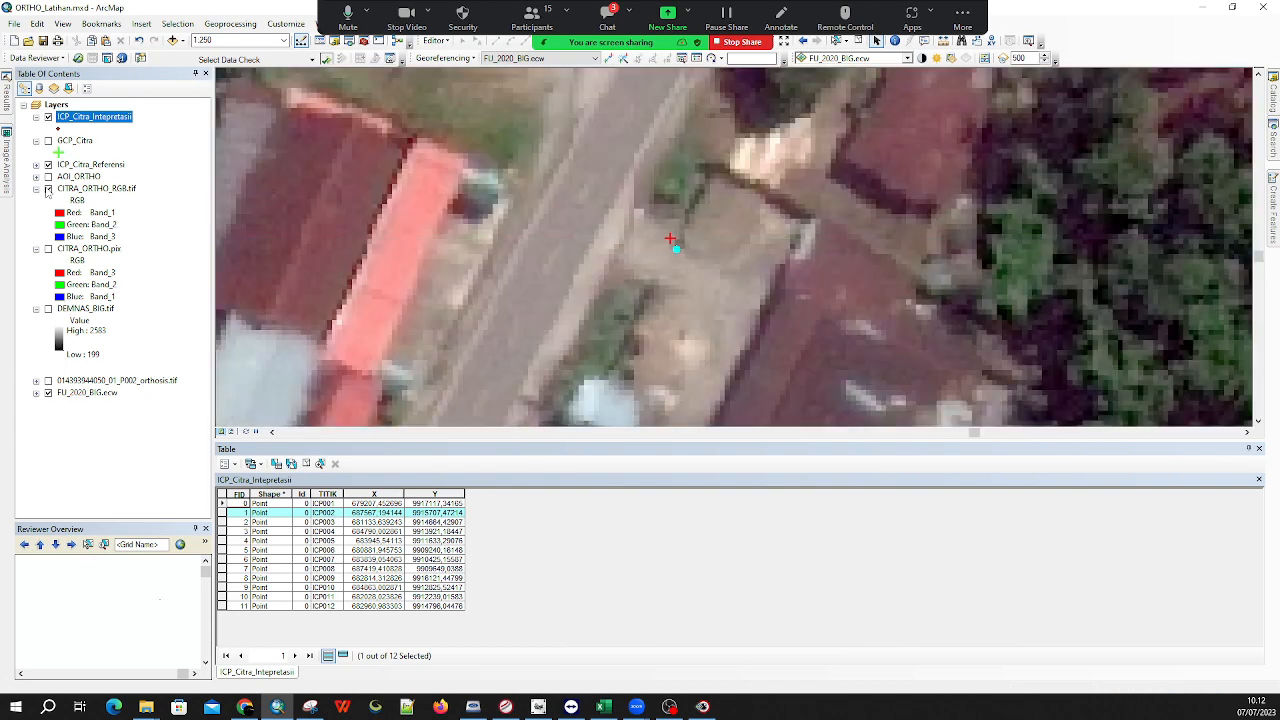
left_click(48, 189)
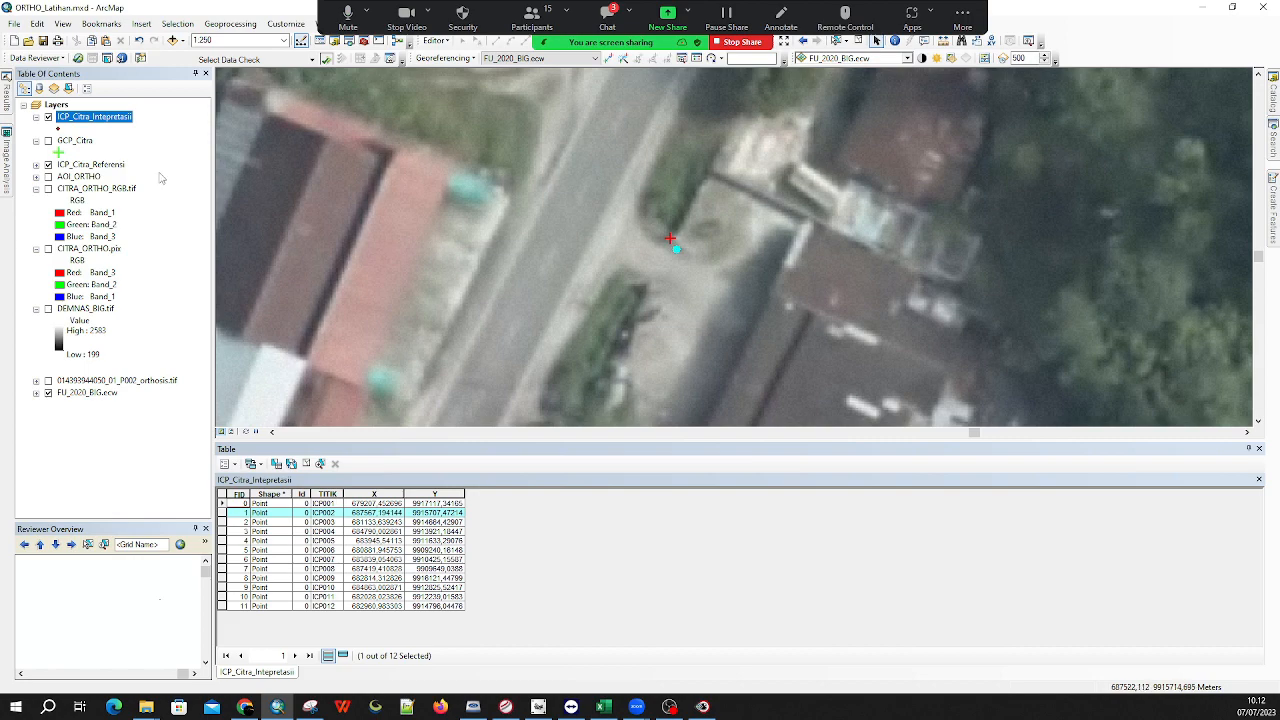
left_click(48, 189)
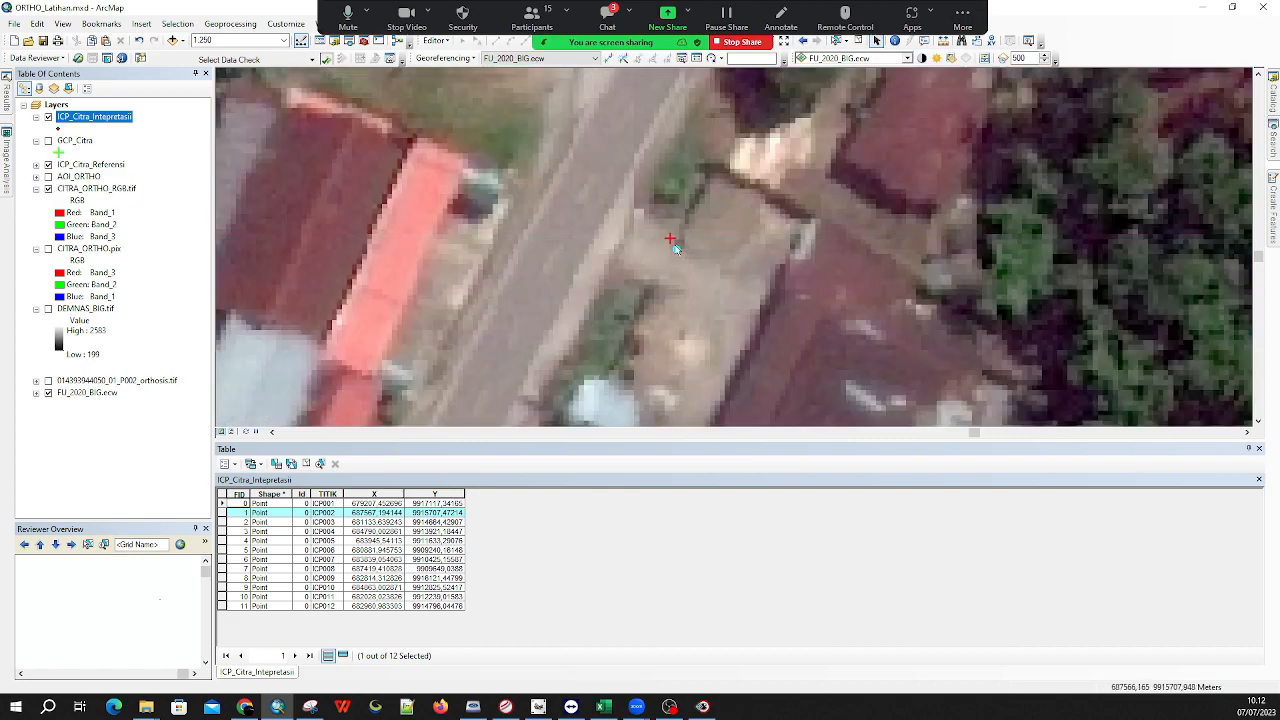
Zoom to point ICP003 and compare its position on CITRA_ORTHO_RGB.tif and FU_2020_BIG.ecw
double_click(223, 522)
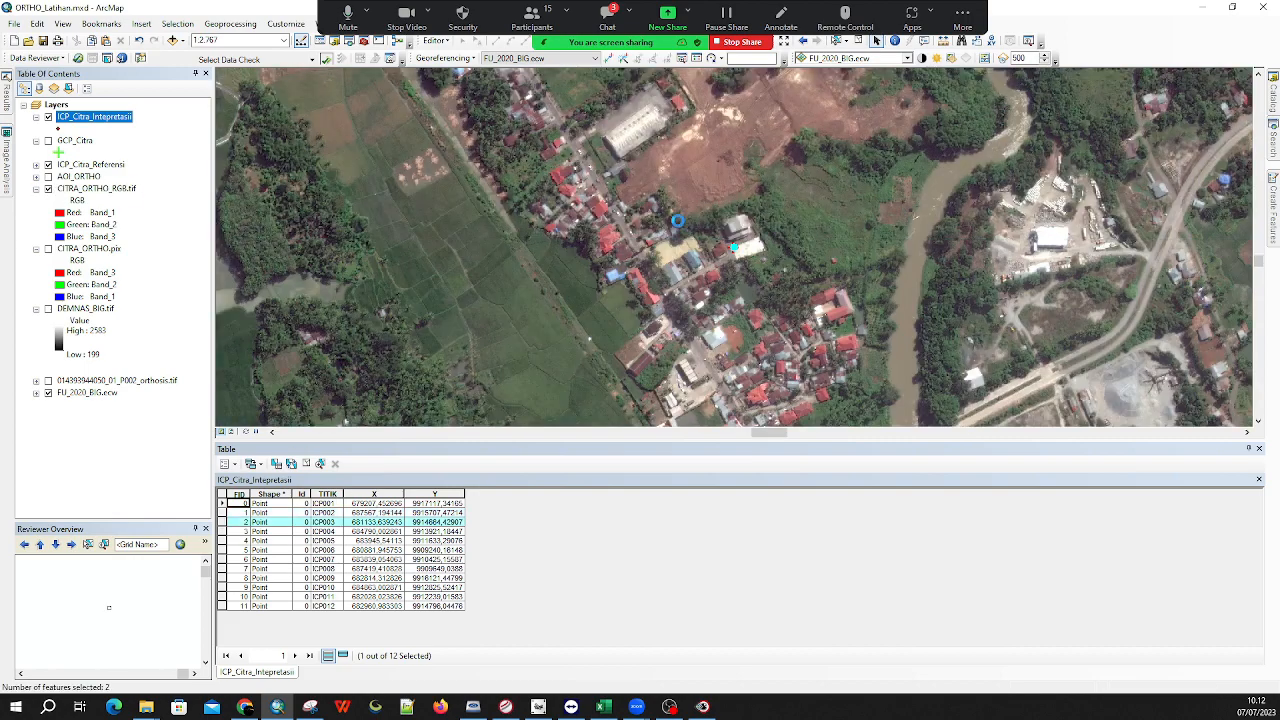
scroll(742, 228, "up", 4)
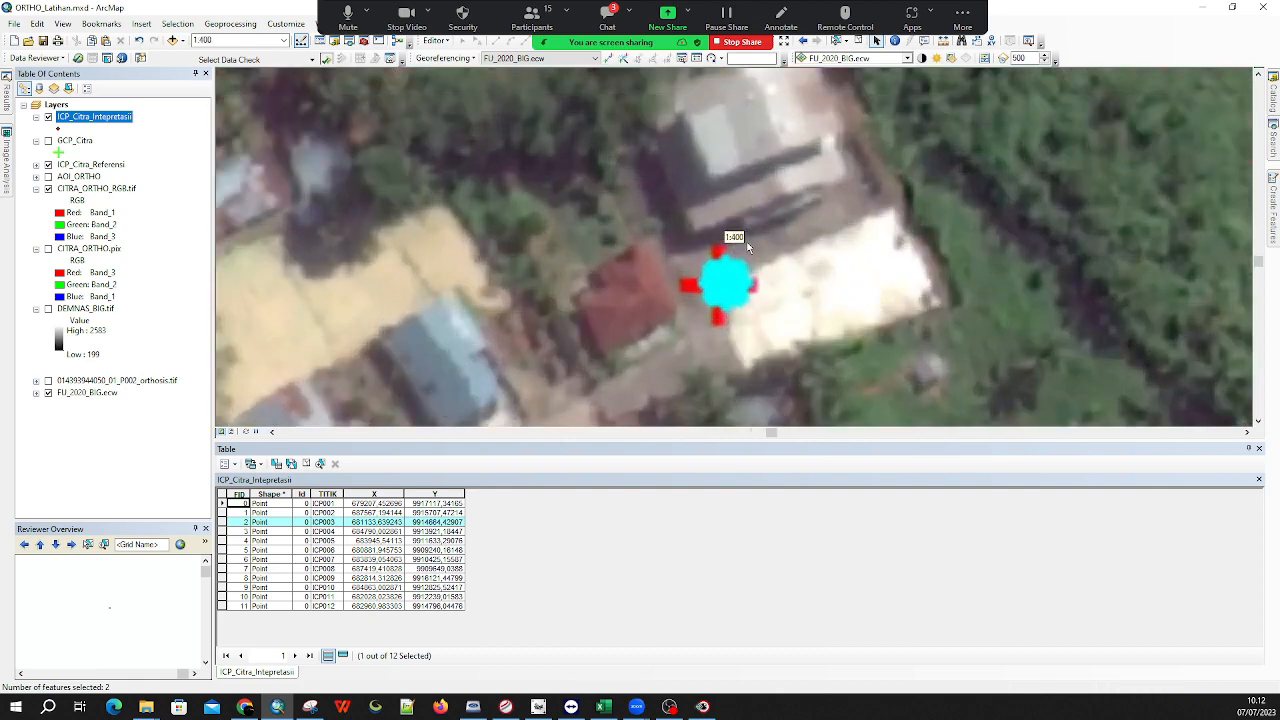
scroll(734, 243, "up", 2)
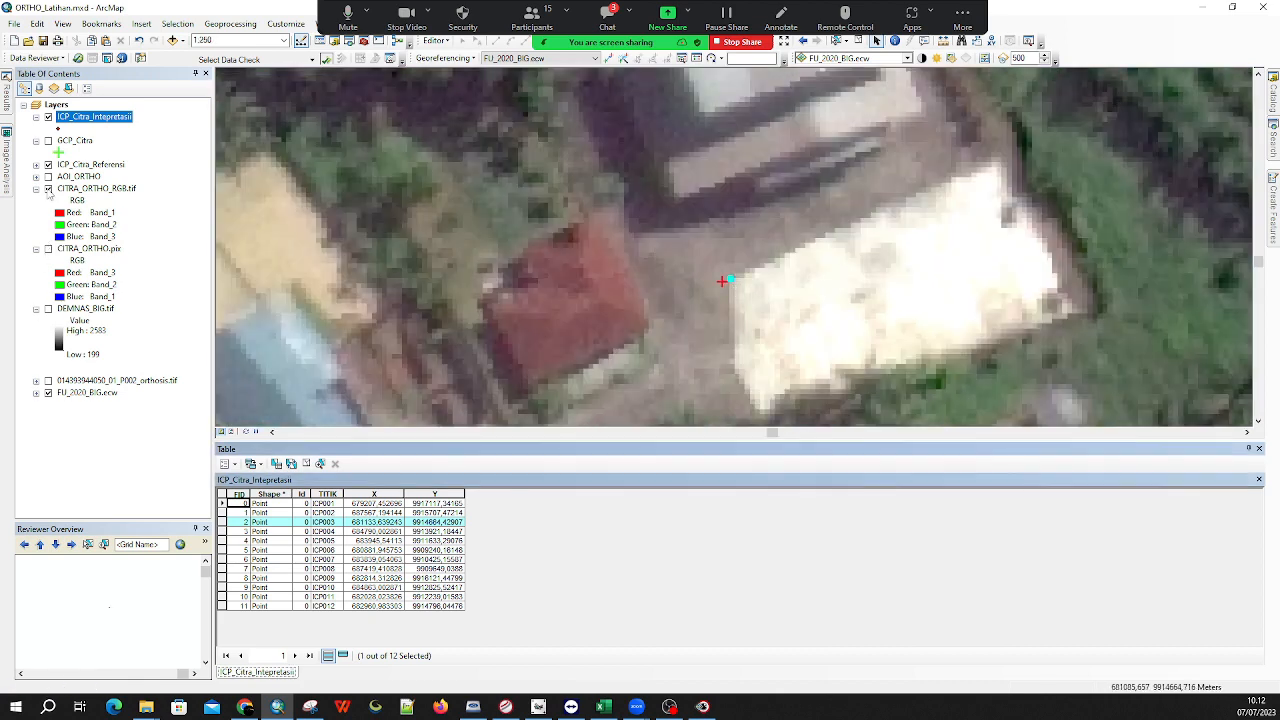
left_click(48, 189)
left_click(48, 189)
left_click(48, 189)
left_click(48, 189)
Review the X and Y coordinate columns in the ICP_Citra_Intepretasii attribute table
left_click(385, 495)
left_click(431, 495)
left_click(375, 494)
left_click(435, 495)
left_click(380, 512)
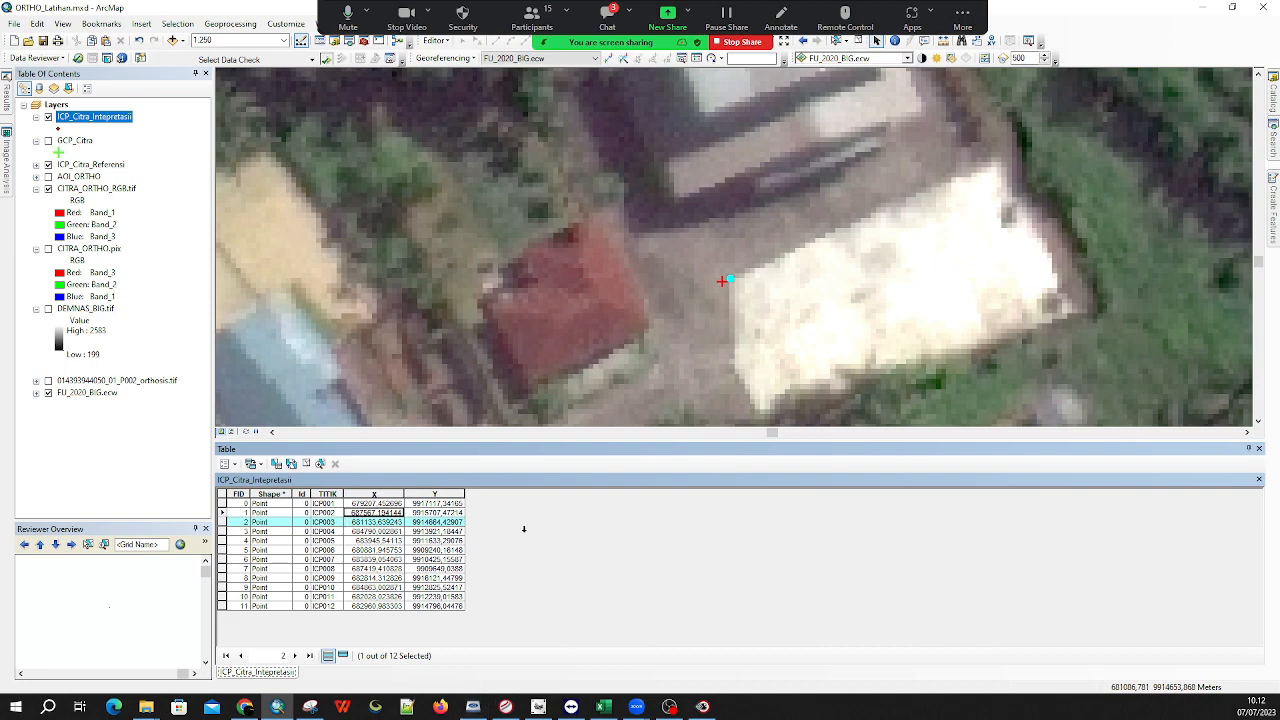
Switch to UJI_AKURASI_CITRA.xlsx in Excel and examine its empty ICP_CITRA and ICP_INTEPRETASI coordinate columns
left_click(603, 706)
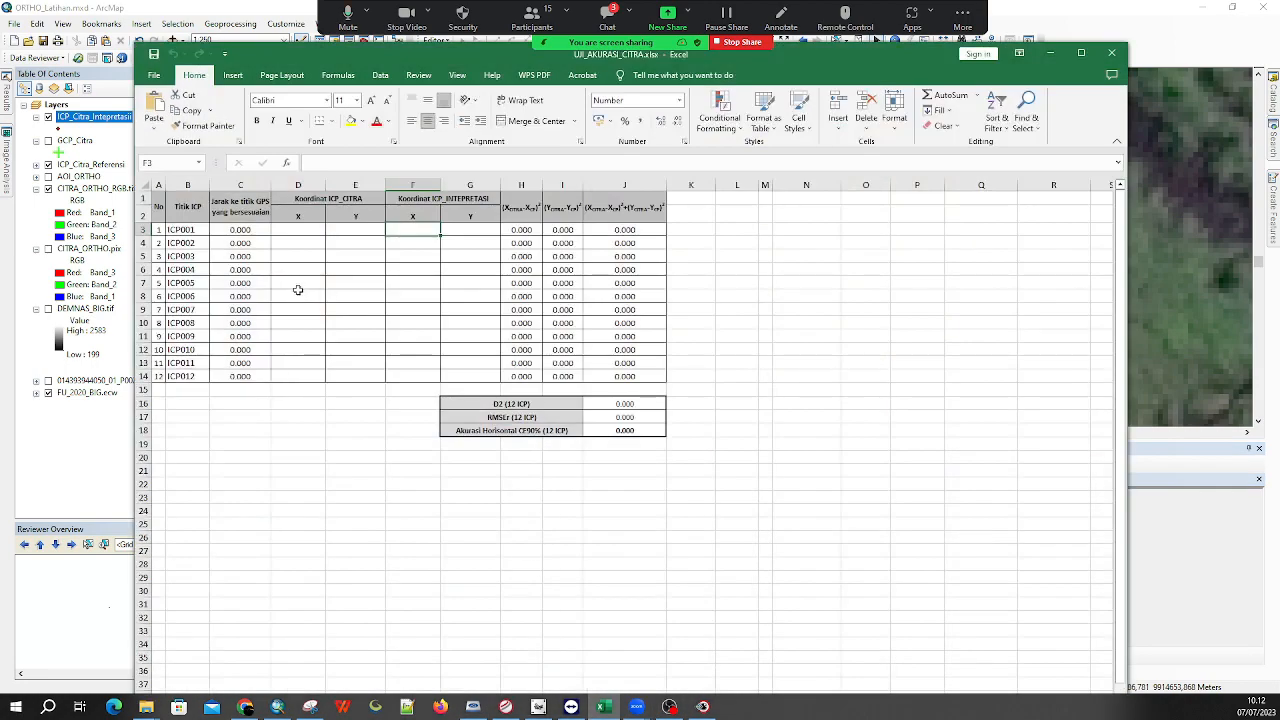
left_click(300, 292)
left_click(306, 239)
left_click(320, 281)
left_click(430, 243)
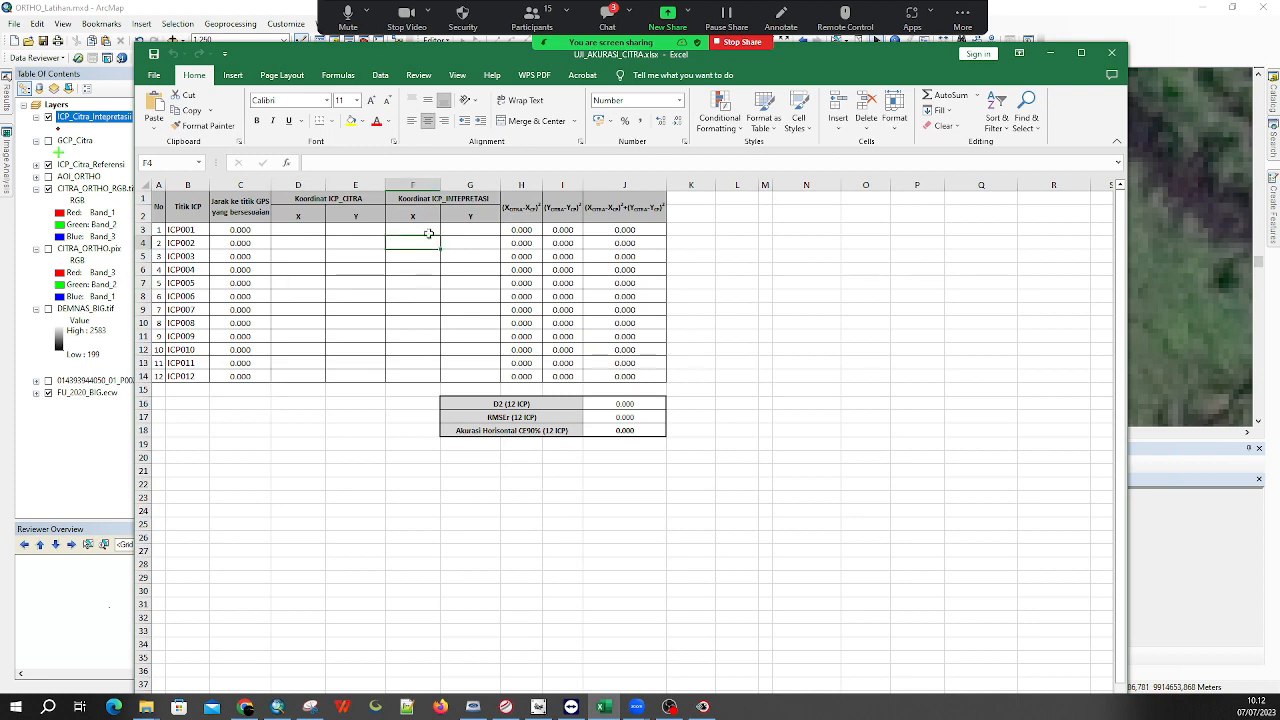
left_click(459, 243)
left_click(463, 266)
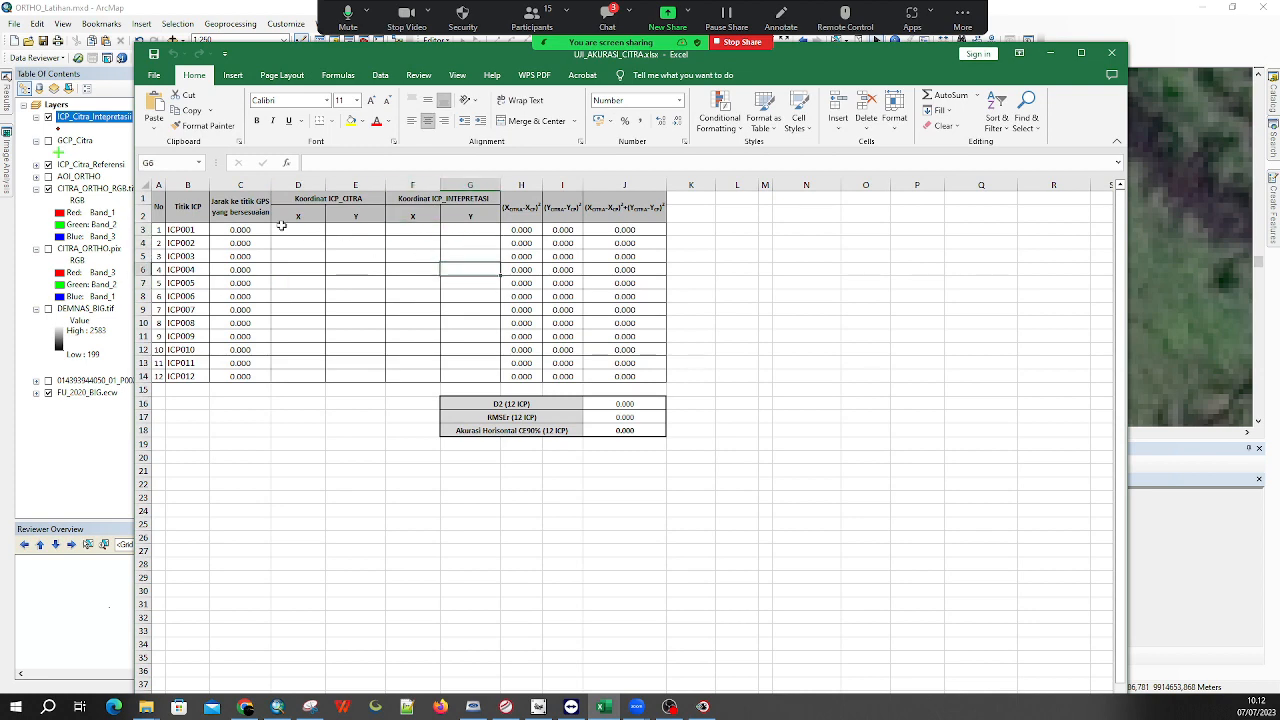
Browse to the ORTHO project's 06_GCP_ICP folder in File Explorer and open ICP_Citra_Referensi.dbf in Excel
left_click(85, 480)
mouse_move(146, 706)
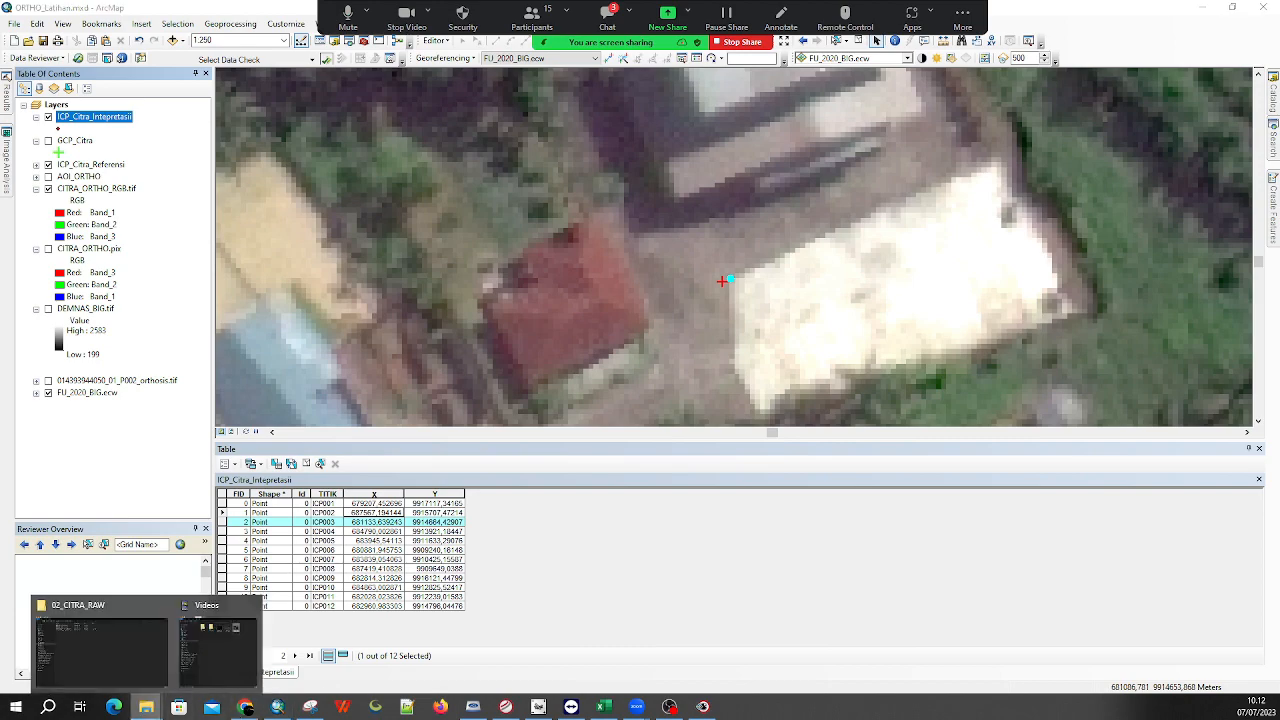
left_click(85, 630)
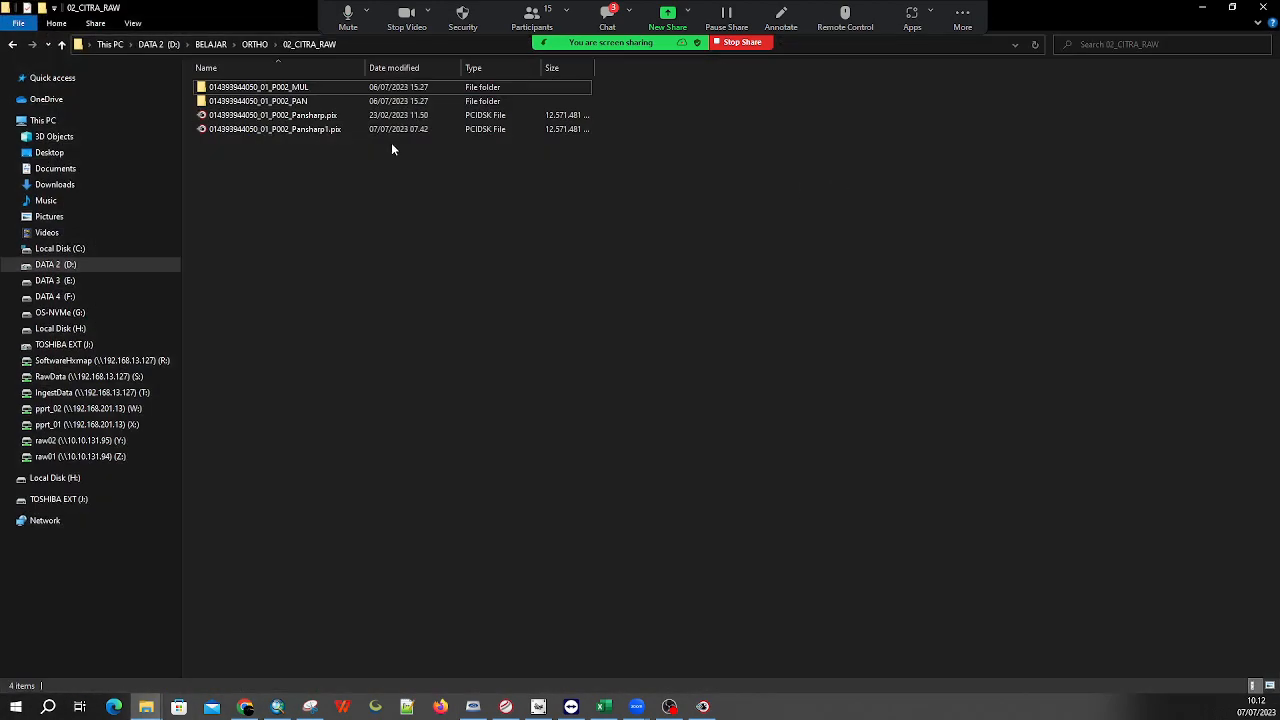
left_click(254, 44)
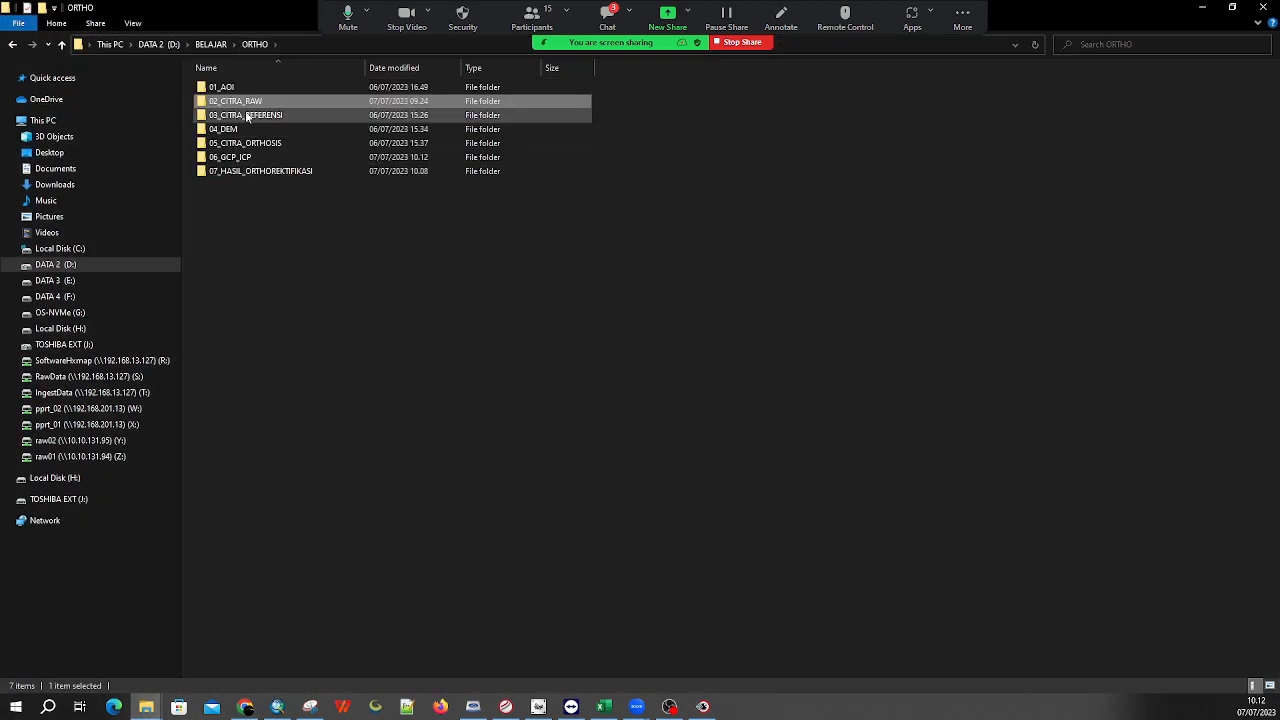
left_click(245, 158)
double_click(245, 158)
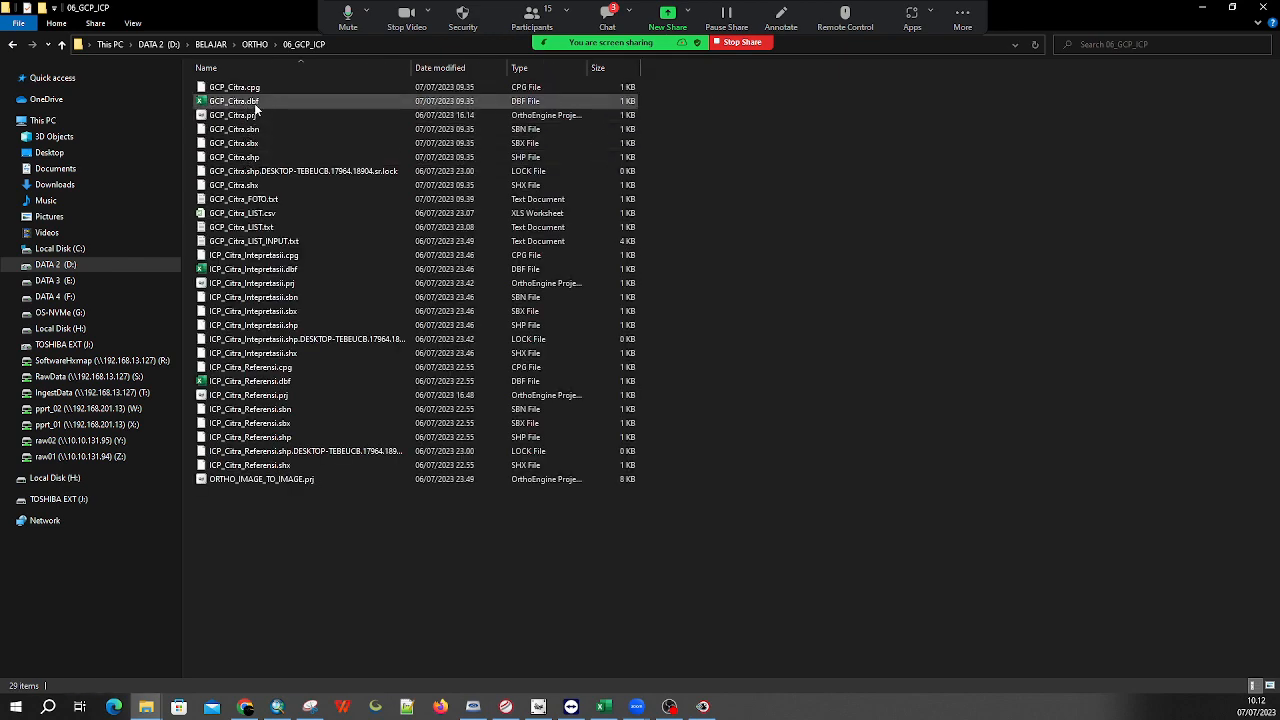
left_click(252, 284)
double_click(378, 381)
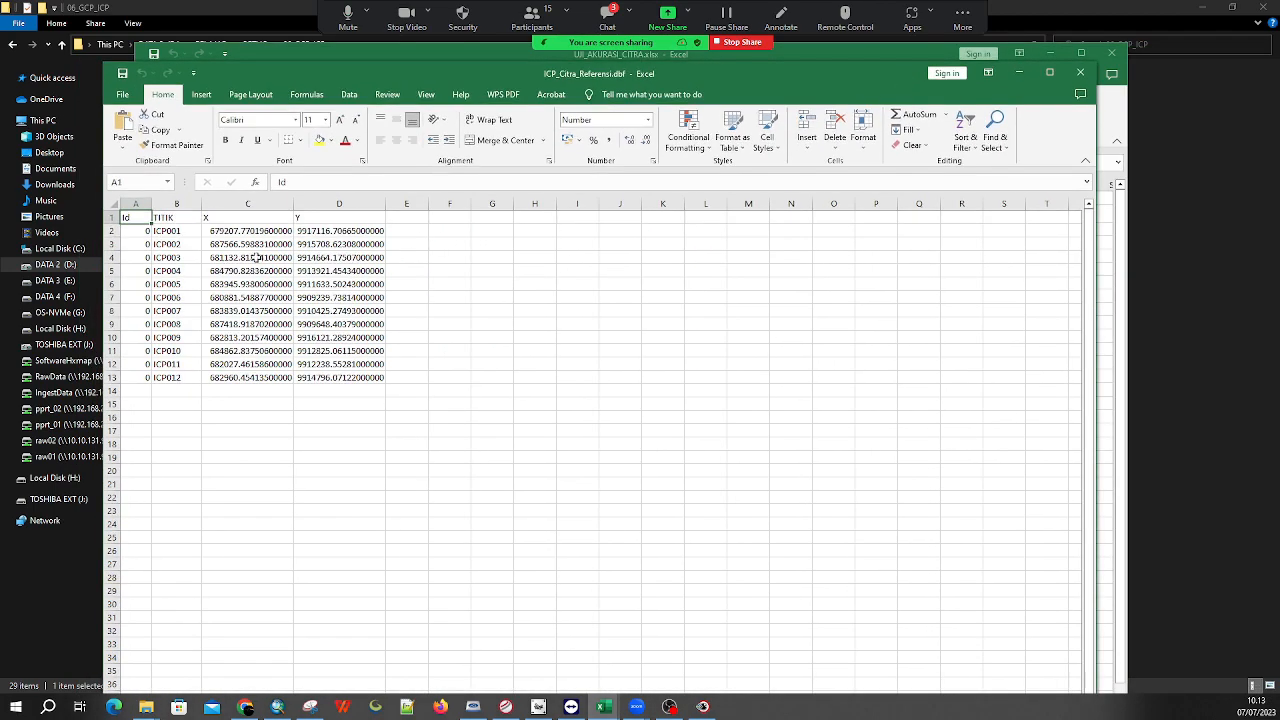
Check the TITIK point names in ICP_Citra_Referensi.dbf against the Titik ICP column of UJI_AKURASI_CITRA.xlsx
left_click_drag(170, 230, 176, 378)
key("ctrl+c")
key("alt+Tab")
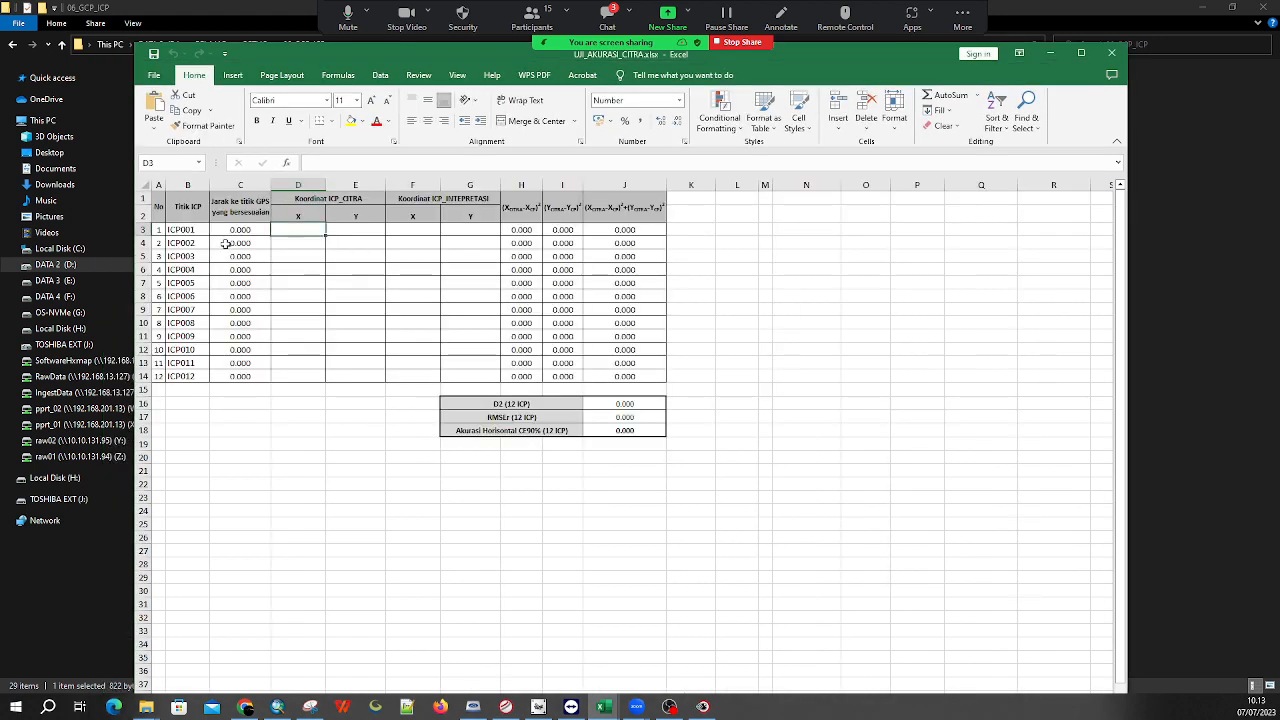
left_click(198, 229)
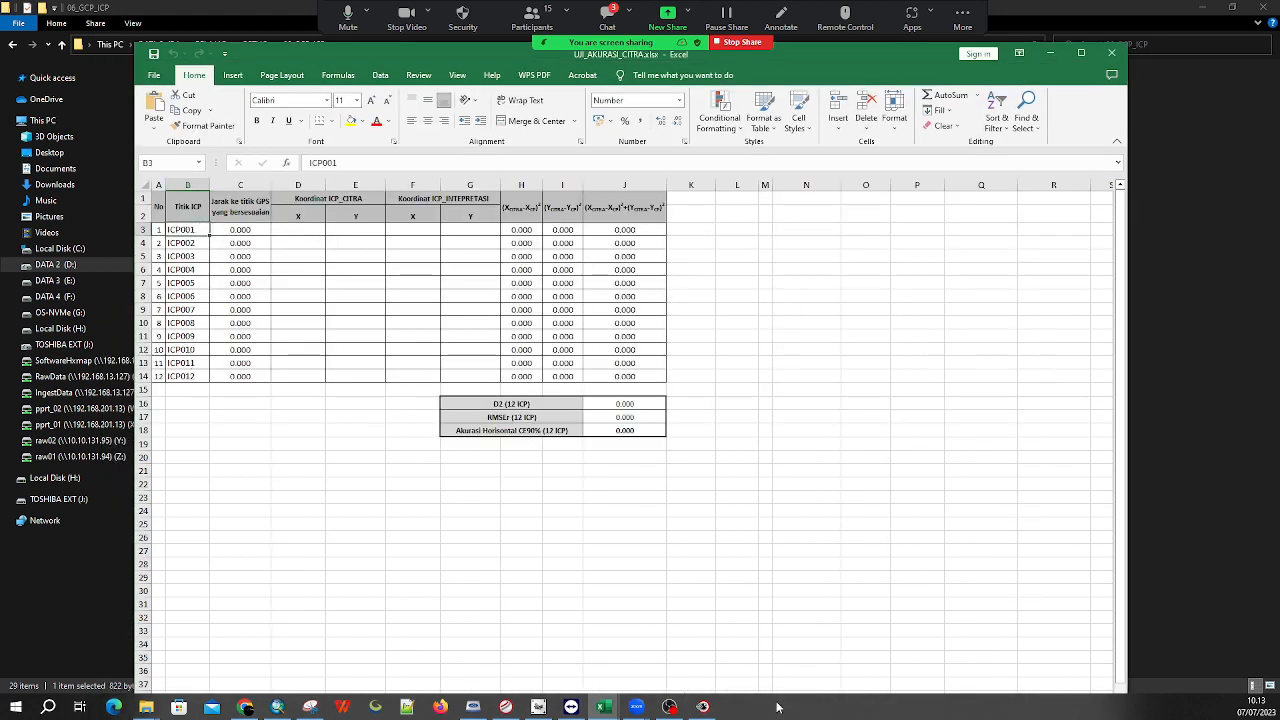
Copy the X and Y coordinates of ICP001 to ICP012 from ICP_Citra_Referensi.dbf into the Koordinat ICP_CITRA columns, starting at D3
left_click(650, 645)
left_click_drag(224, 234, 360, 377)
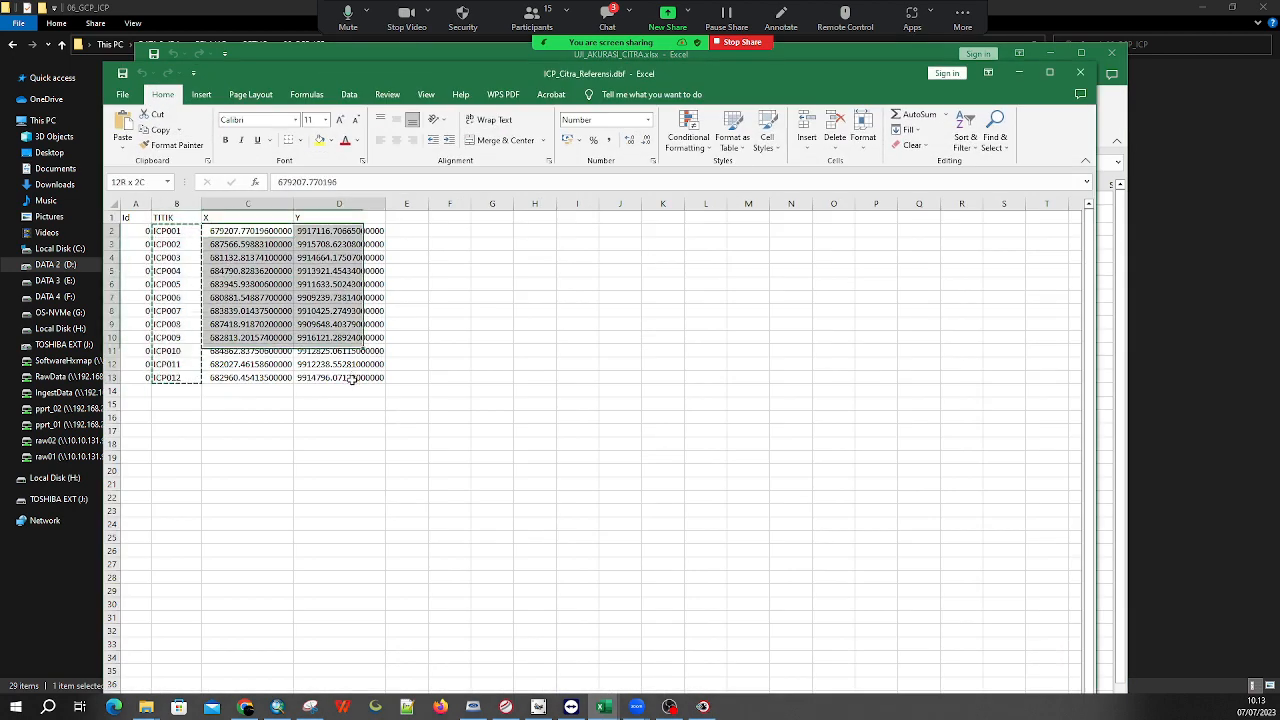
left_click(1018, 73)
right_click(295, 232)
left_click(290, 242)
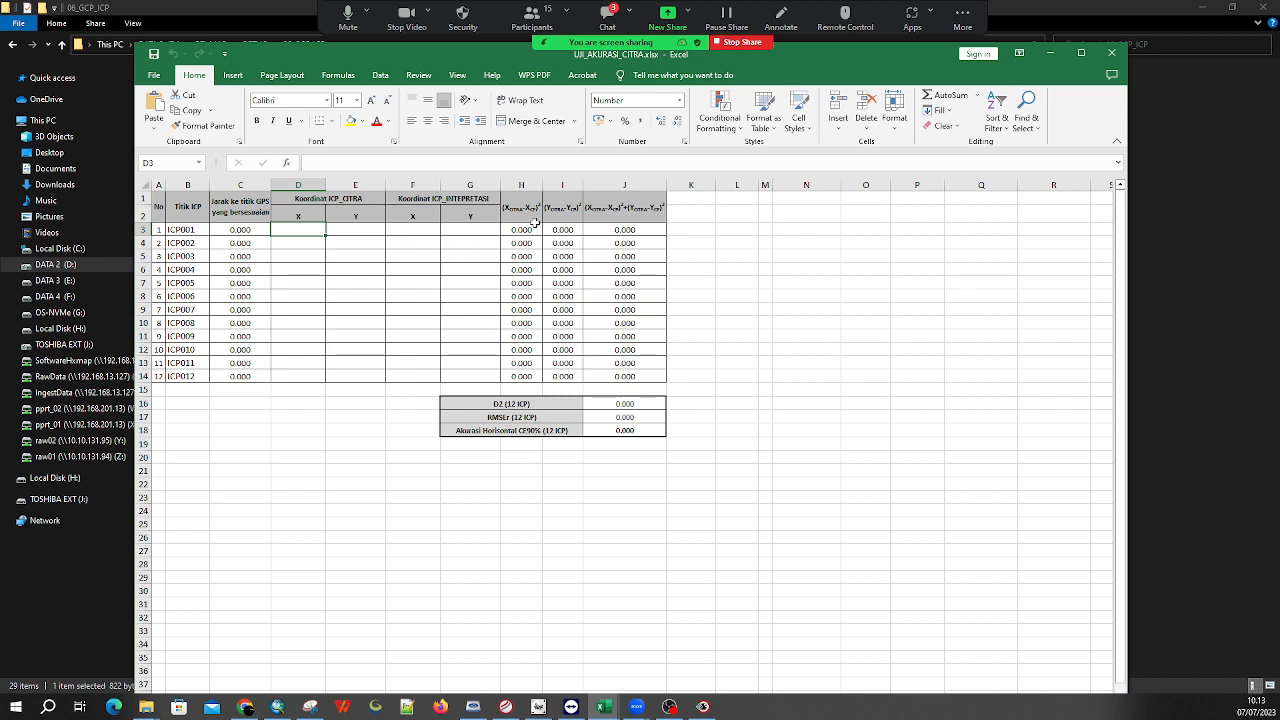
right_click(293, 231)
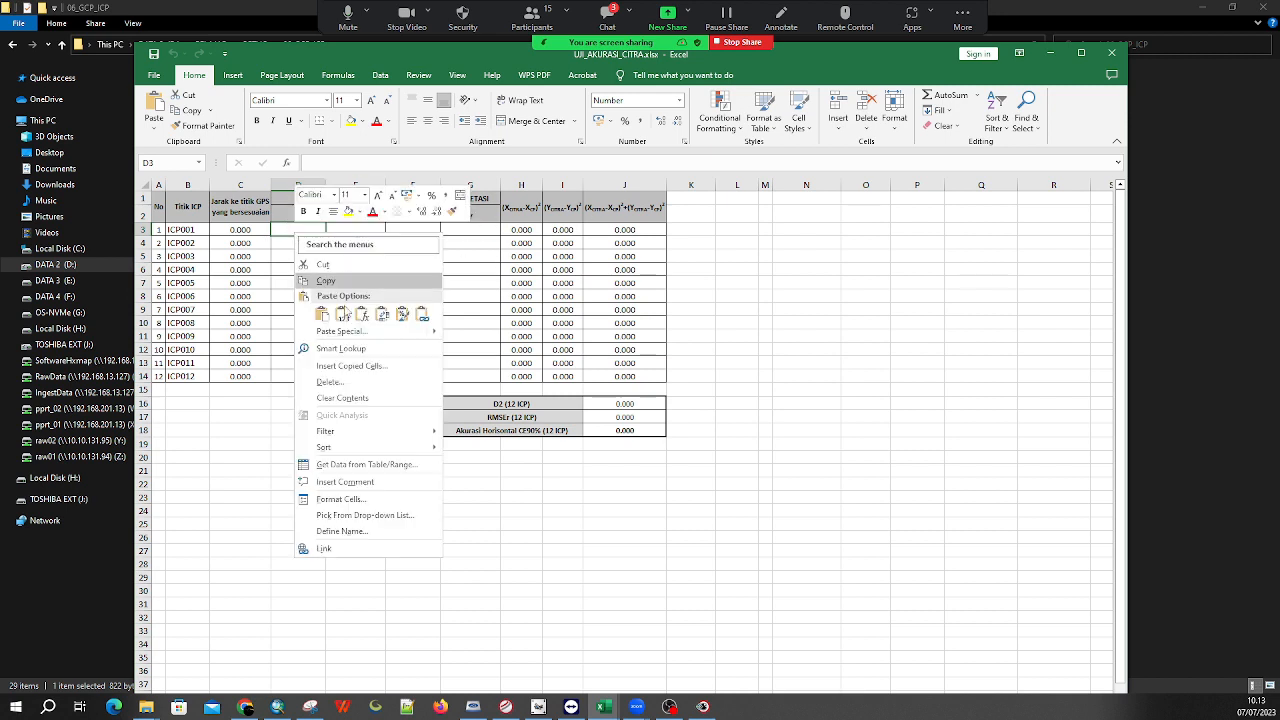
left_click(300, 309)
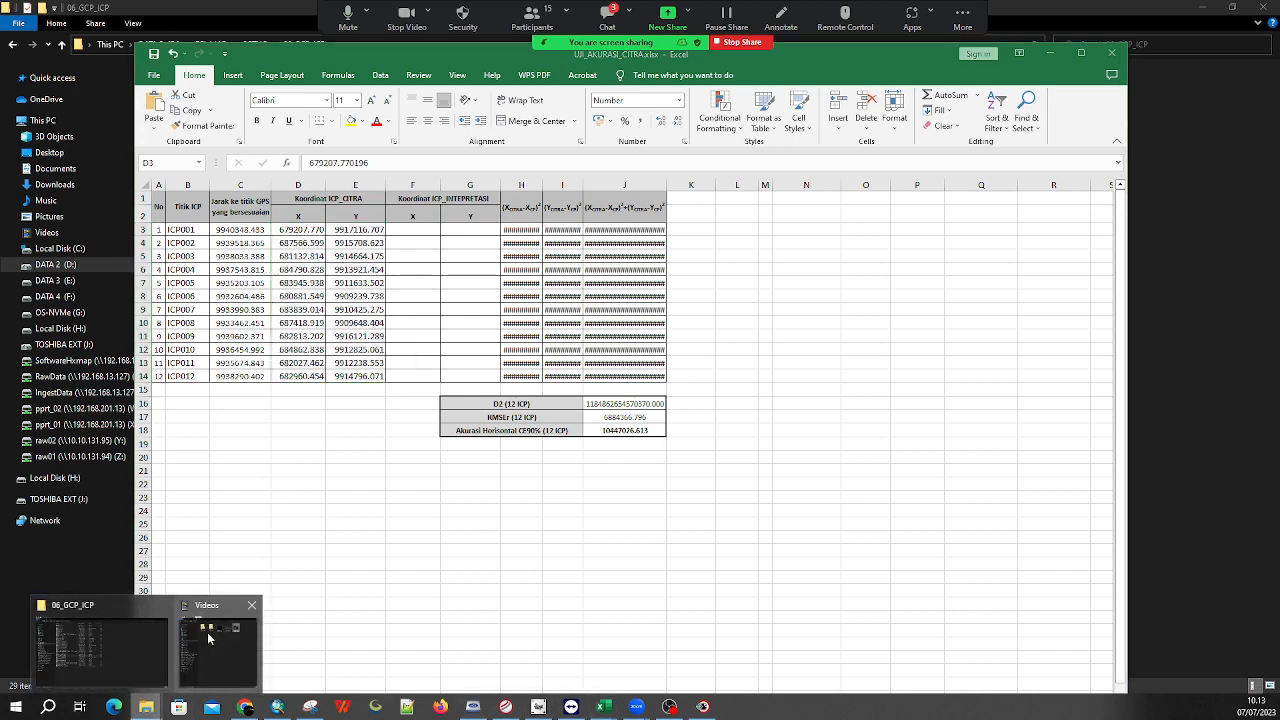
Open ICP_Citra_Intepretasii.dbf from the 06_GCP_ICP folder in Excel
left_click(228, 628)
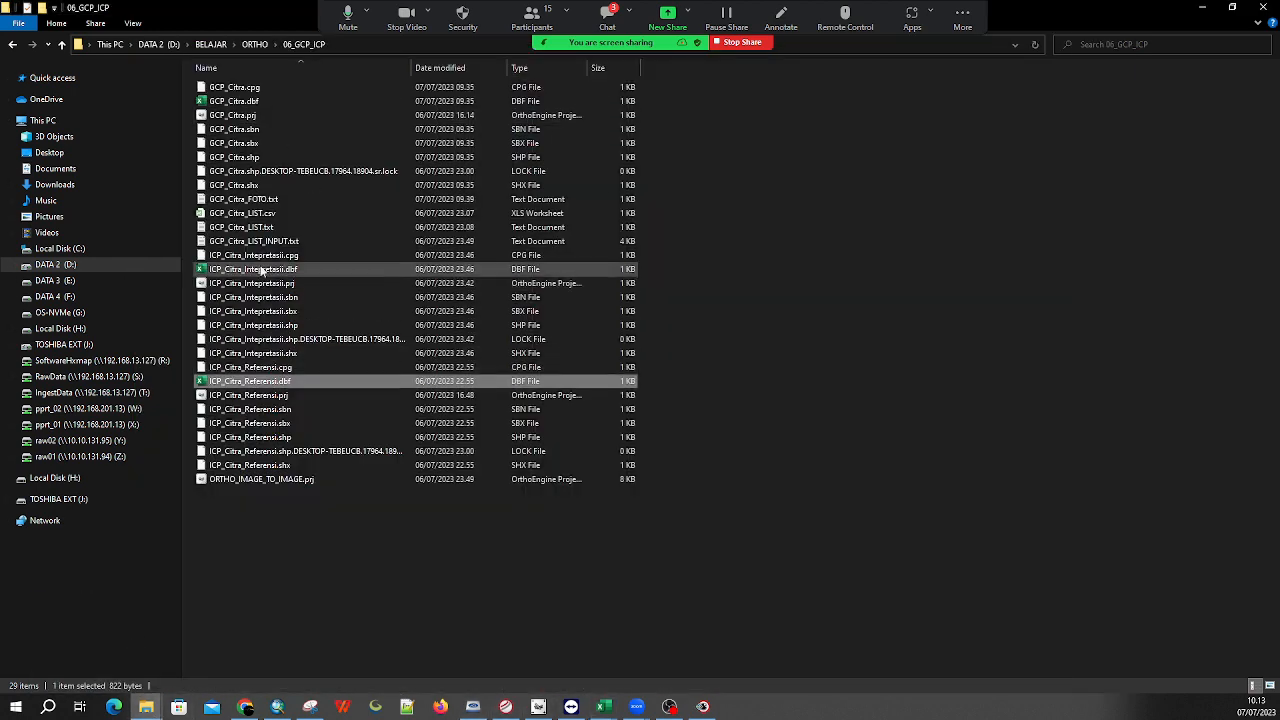
key("alt+Tab")
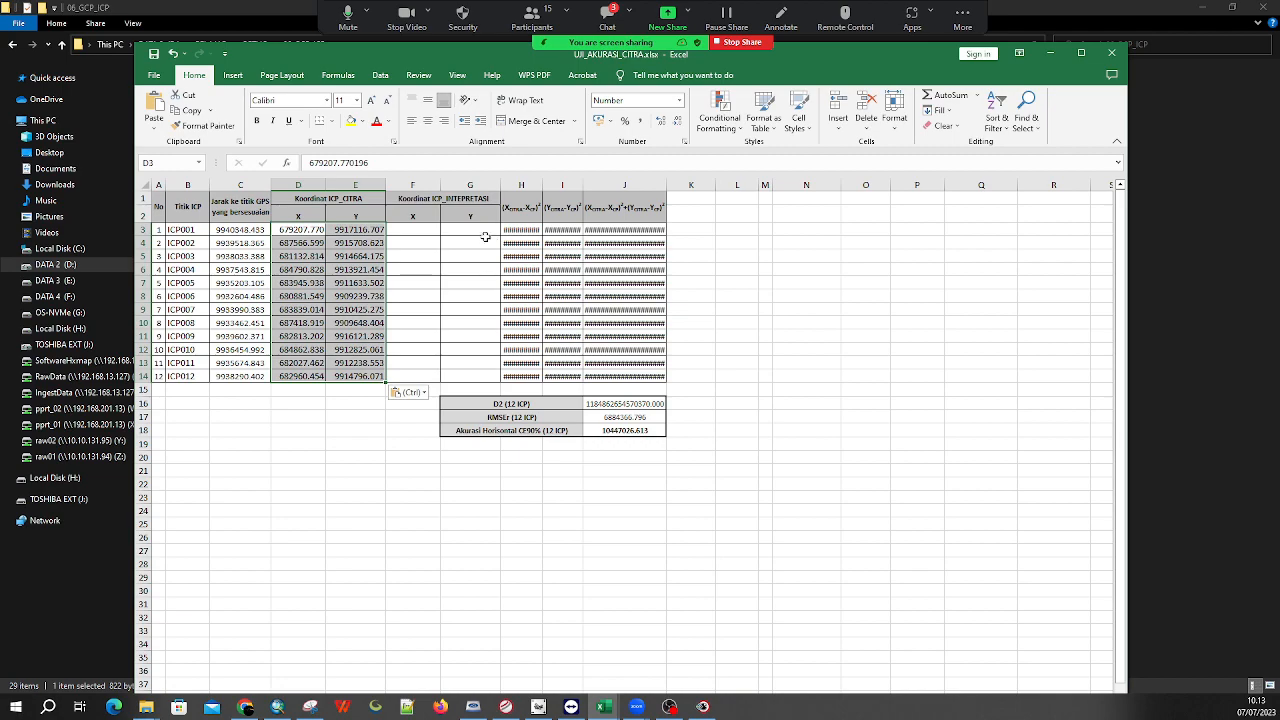
key("alt+Tab")
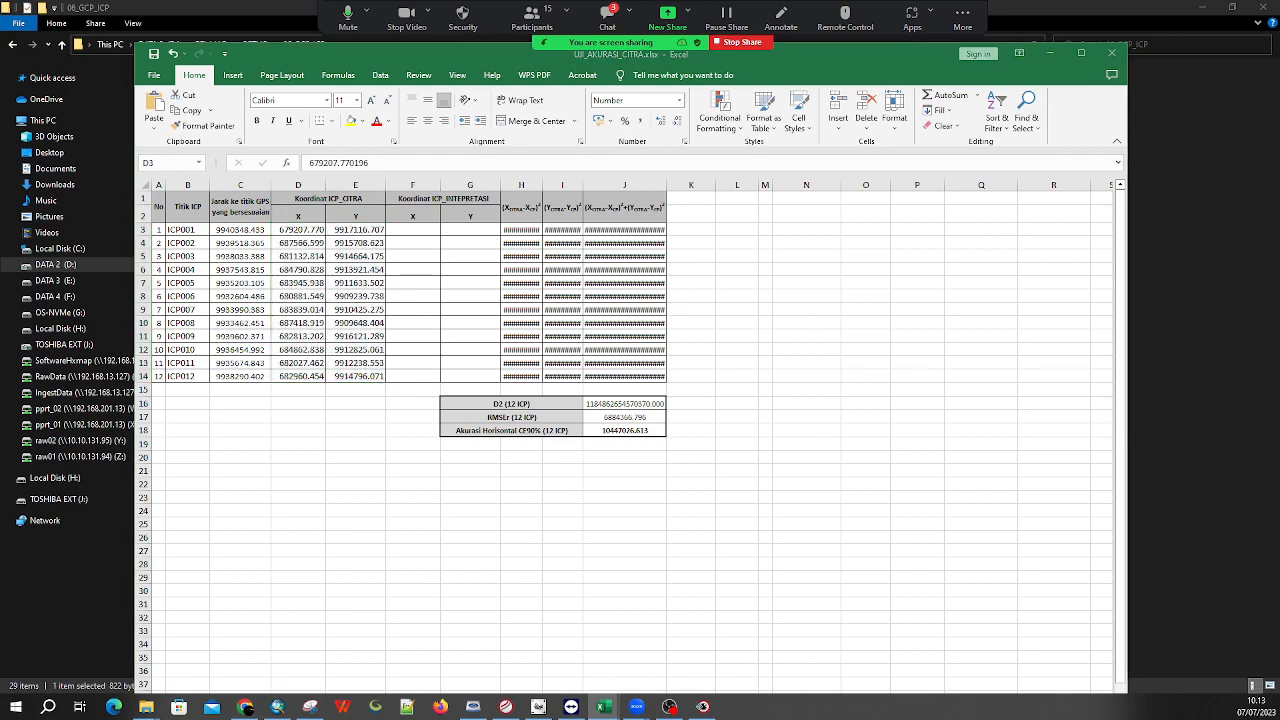
left_click_drag(798, 53, 788, 51)
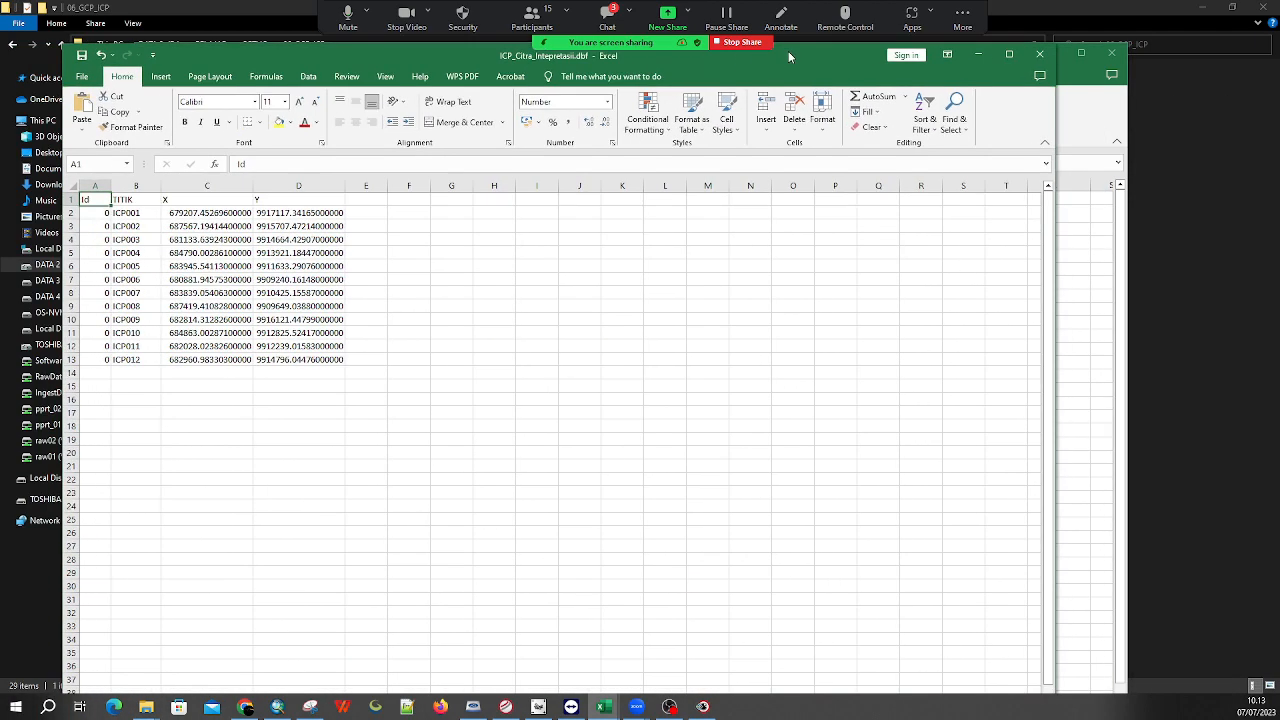
Copy the X and Y coordinates of ICP001 to ICP012 from ICP_Citra_Intepretasii.dbf into the Koordinat ICP_INTEPRETASI columns, starting at F3
left_click(131, 210)
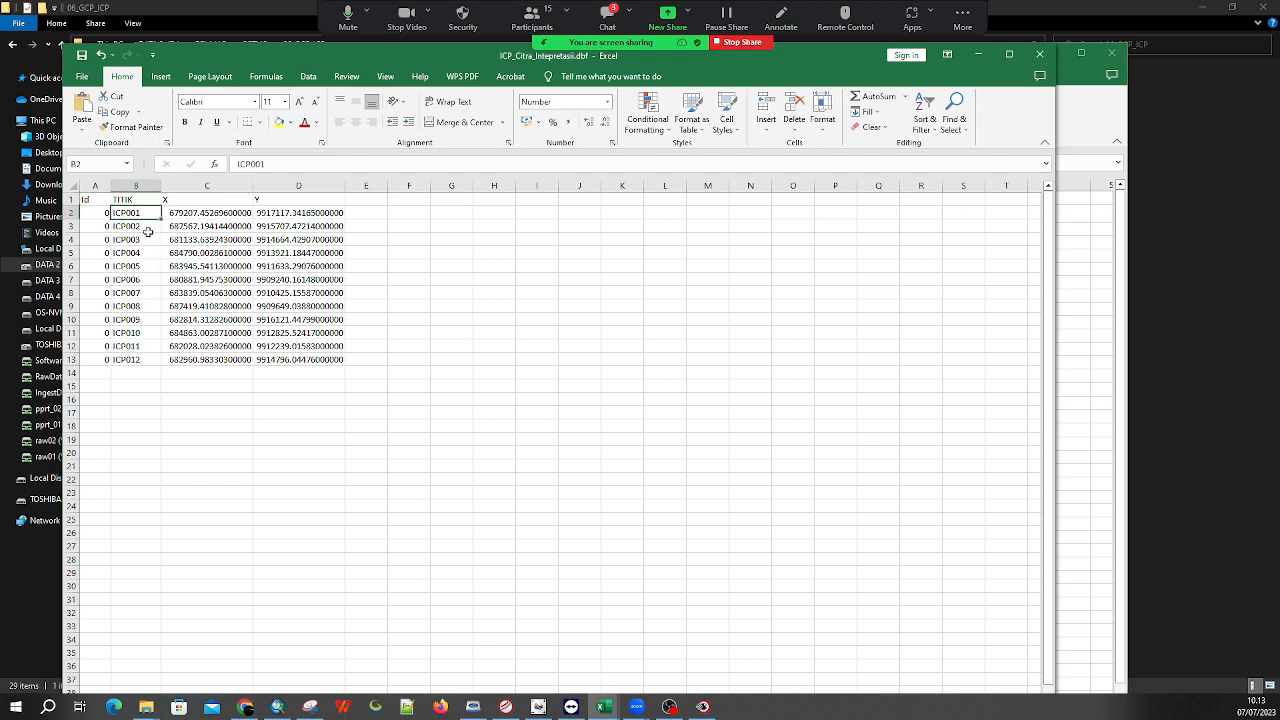
left_click(200, 213)
left_click(338, 360, "shift")
key("ctrl+c")
left_click(980, 55)
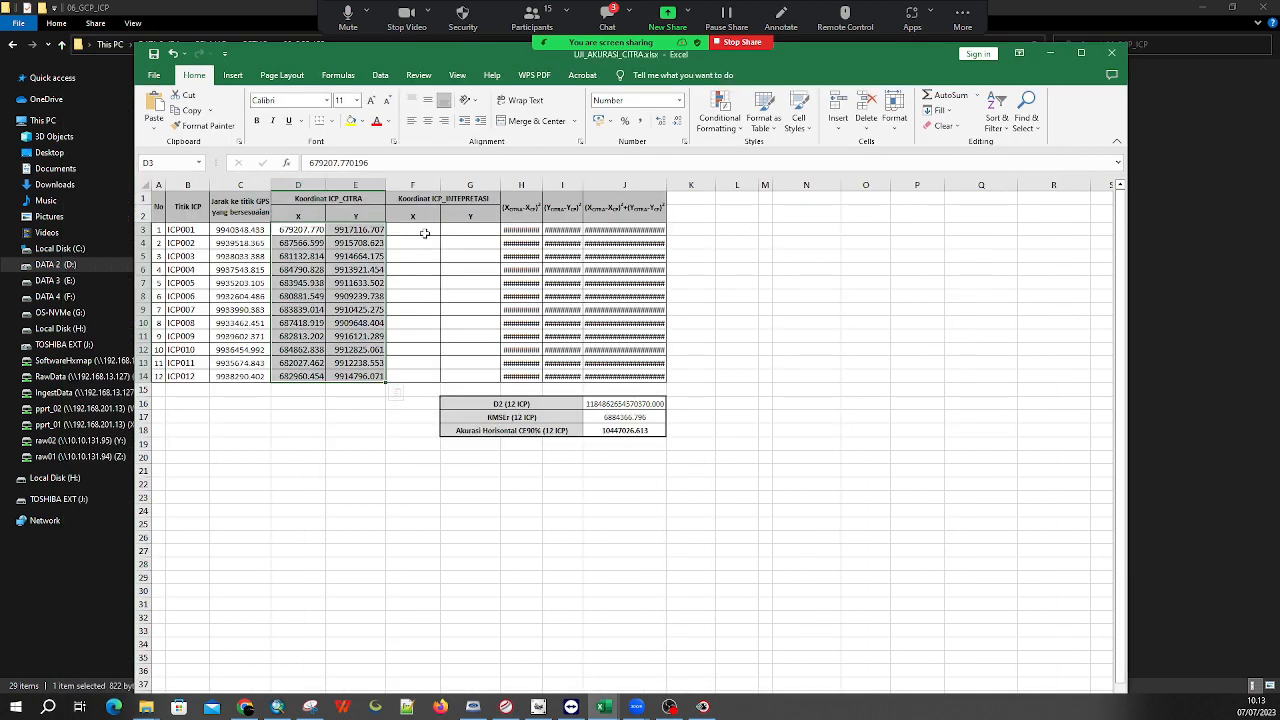
right_click(425, 233)
left_click(472, 307)
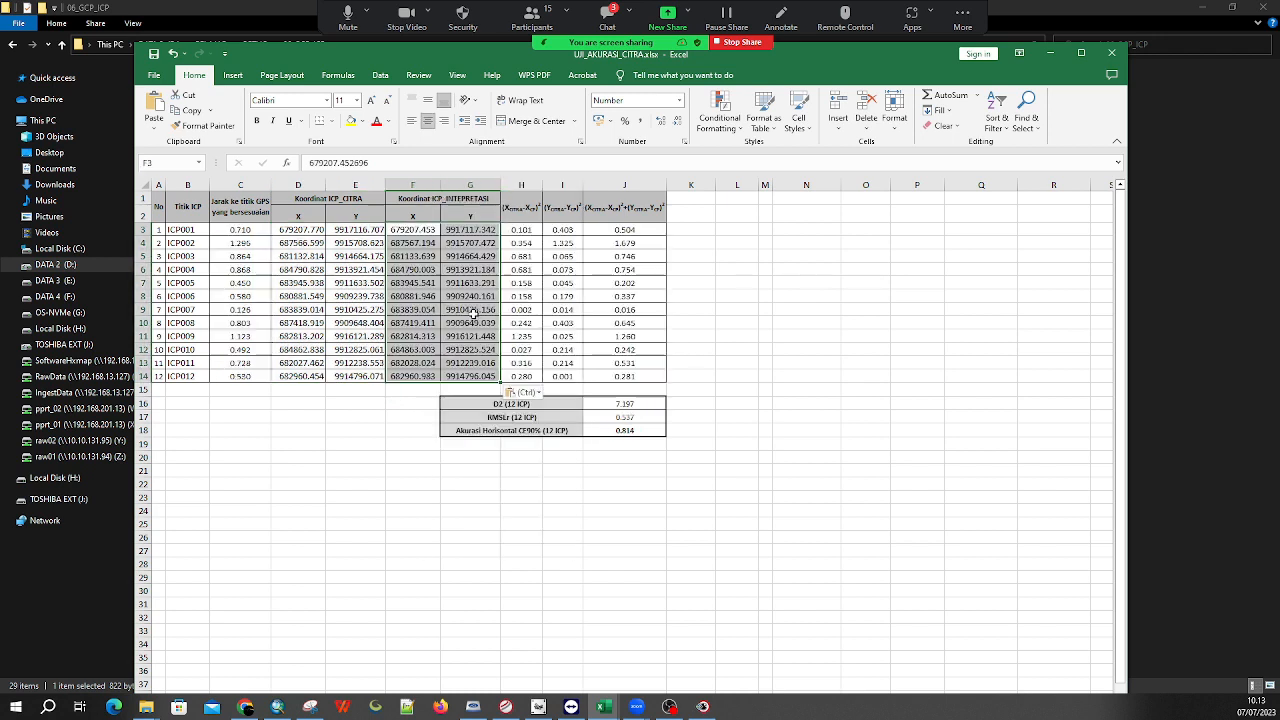
left_click(516, 472)
left_click(566, 533)
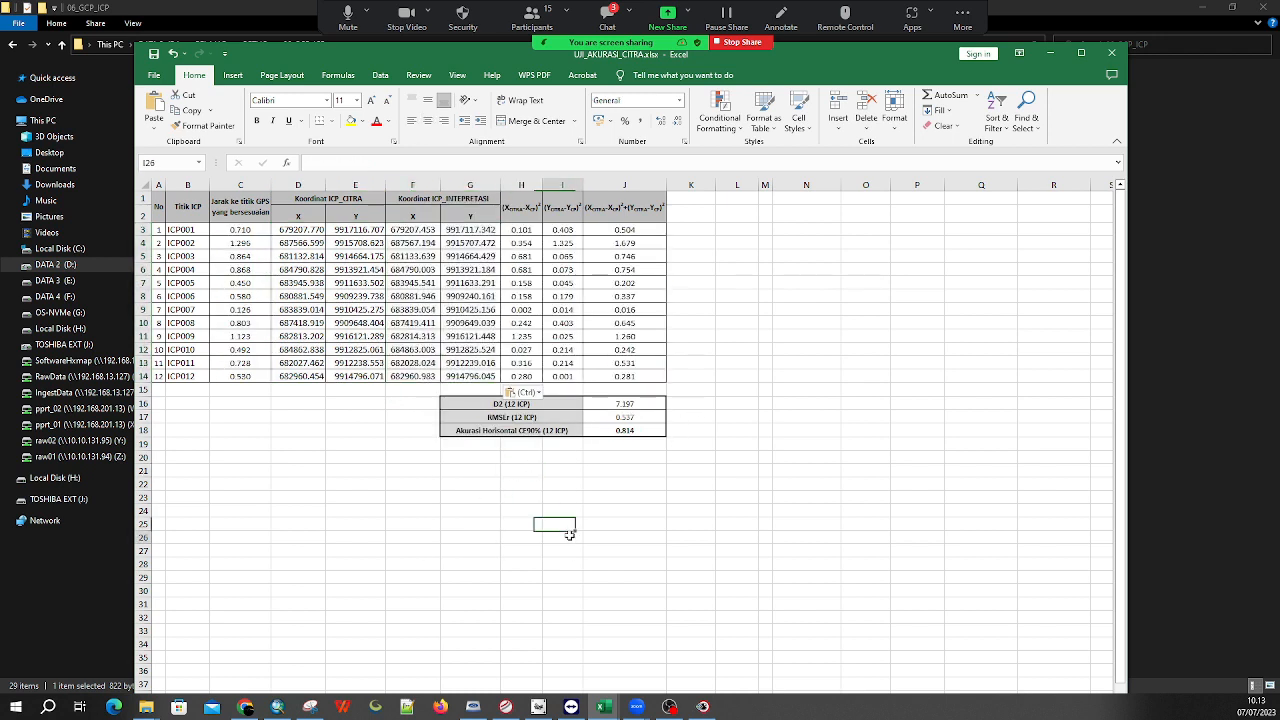
Examine the Akurasi Horisontal CE90% (12 ICP) result and its formula in J18
left_click(625, 430)
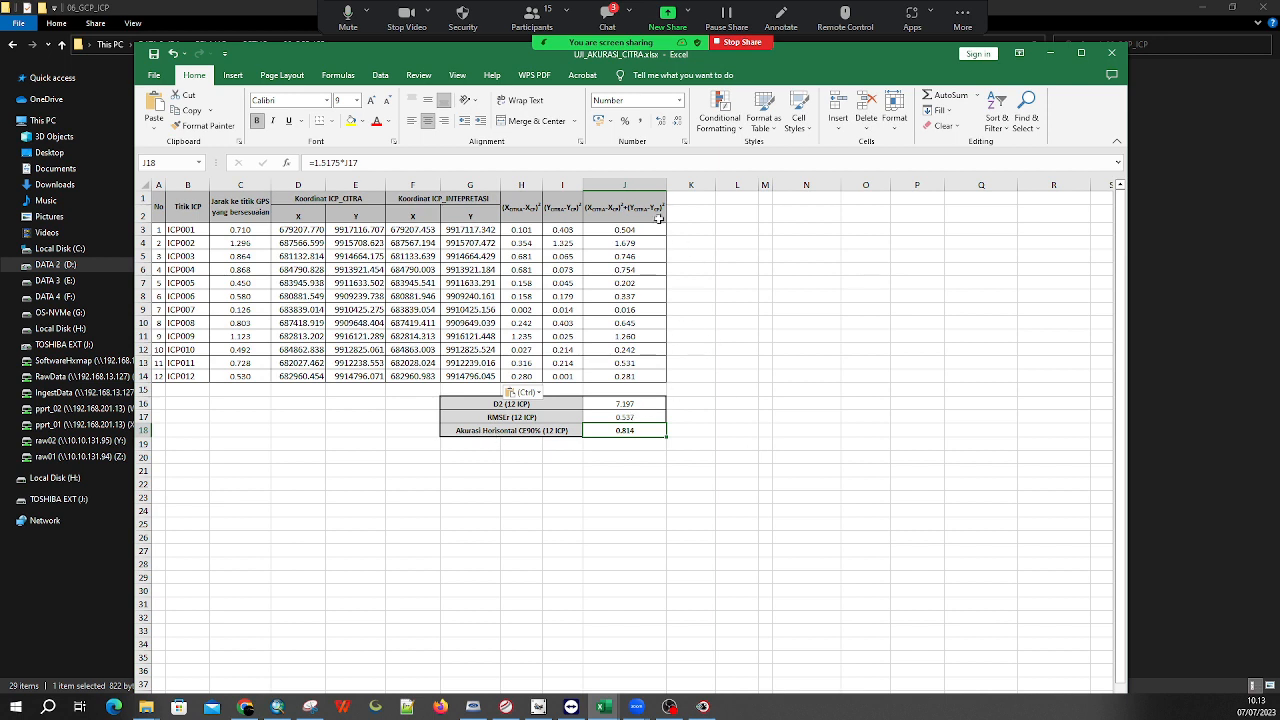
left_click(920, 360)
left_click(604, 324)
left_click(625, 430)
left_click(621, 470)
left_click(556, 474)
left_click(535, 476)
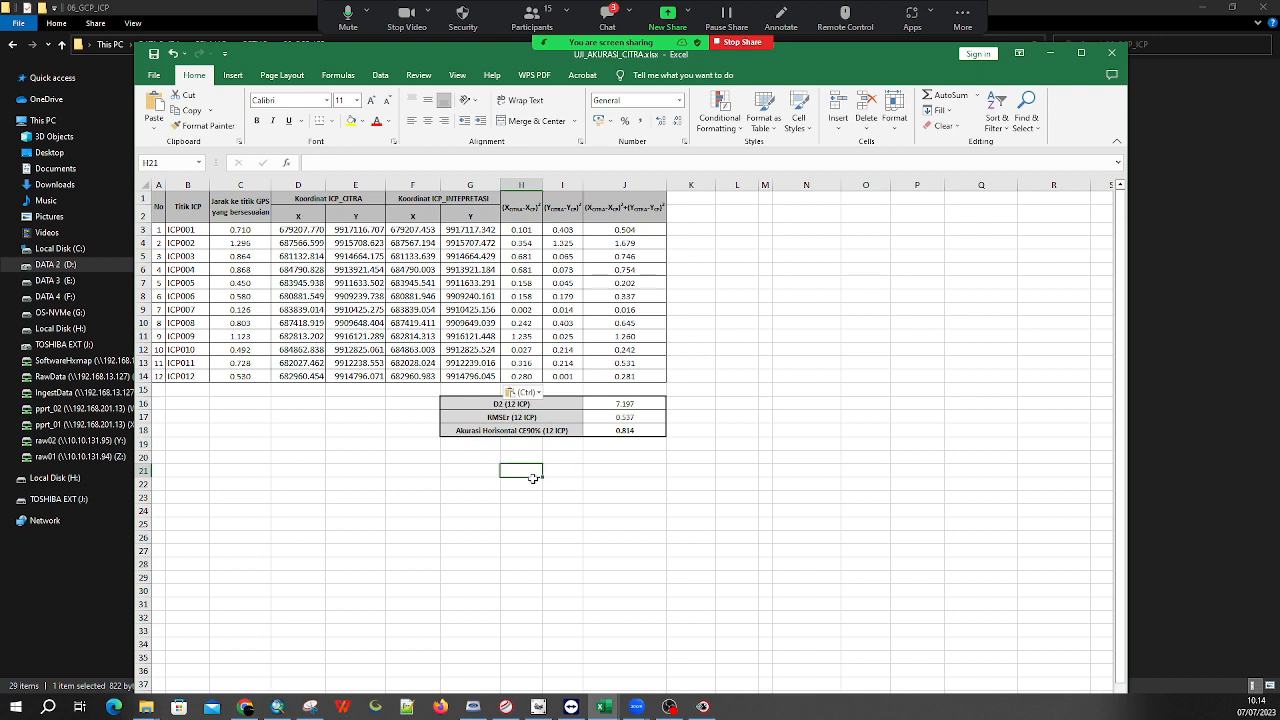
Add the label "Akurasi Citra Referensi" in G21 and enter 1 as its value in J21
left_click(493, 480)
type("aKUA")
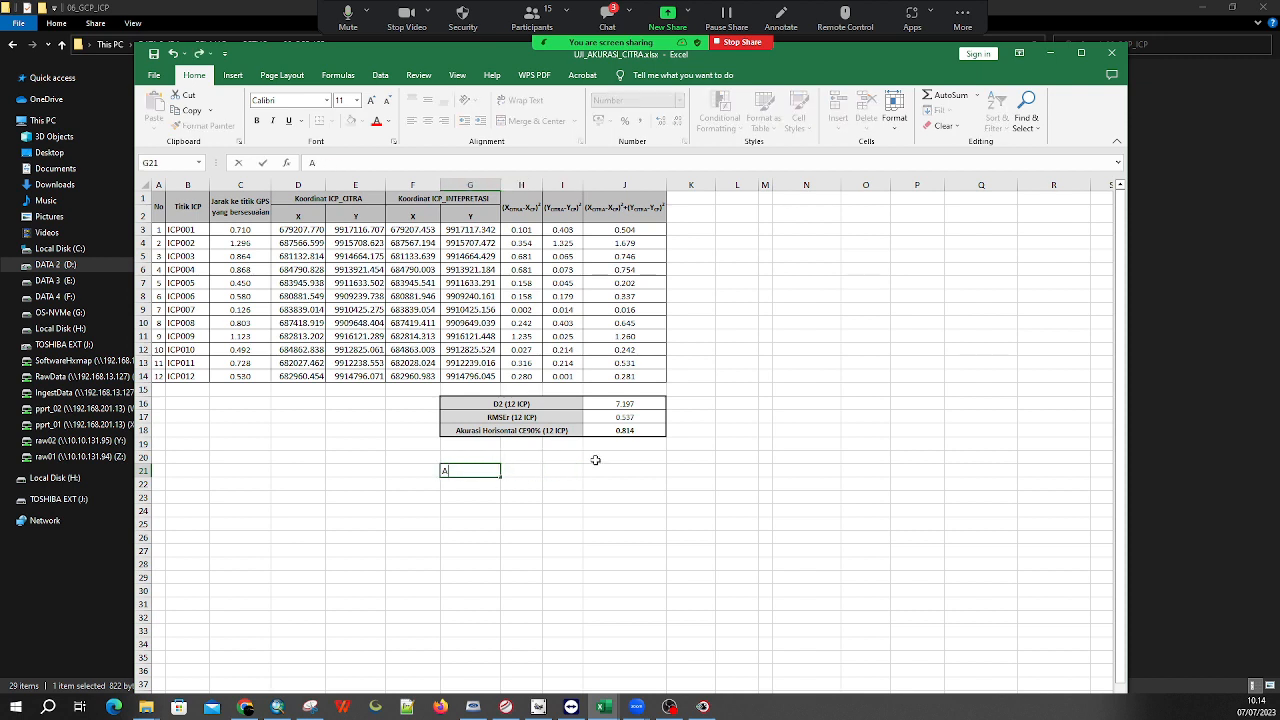
type("kurasi Citra")
type("Referensi")
left_click(595, 461)
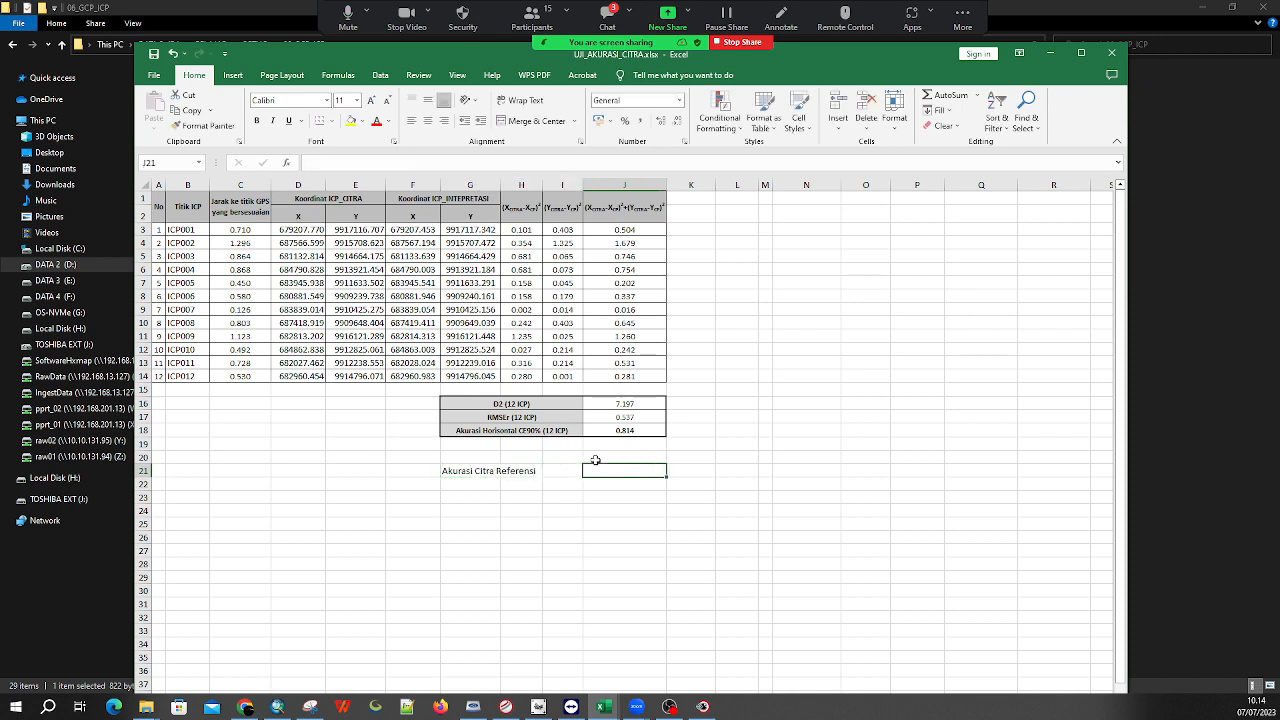
type("1")
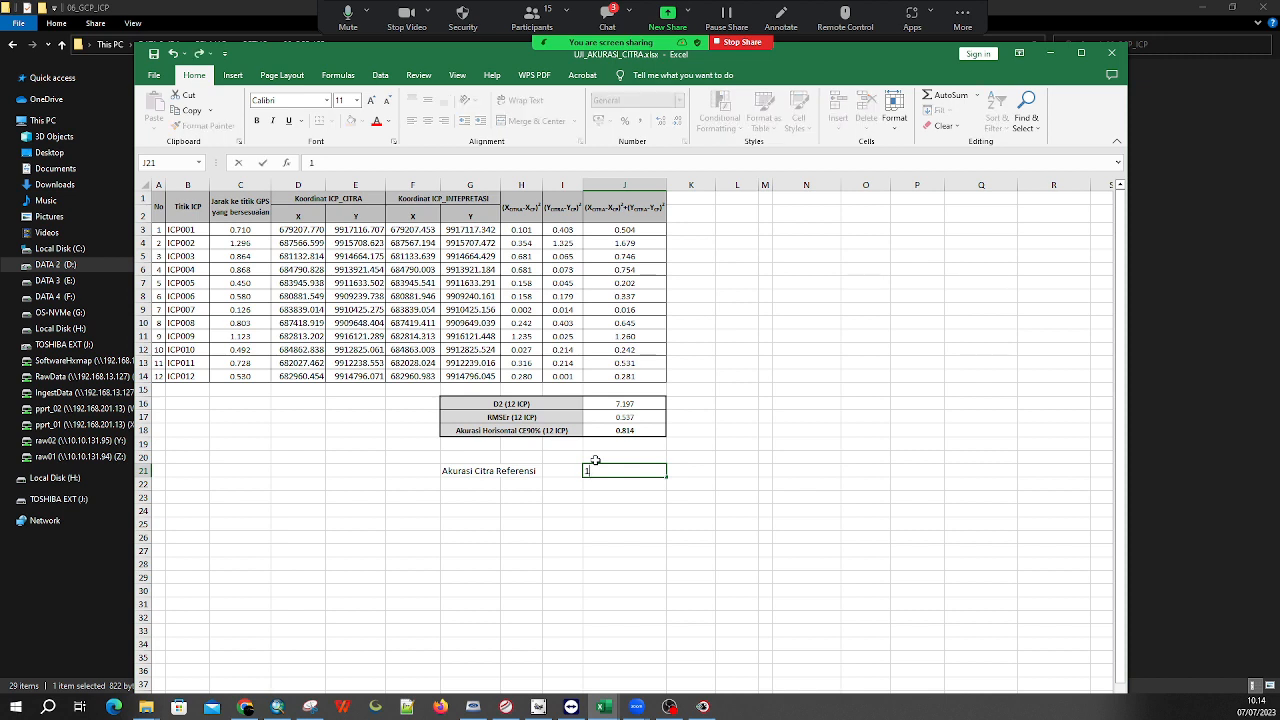
Add the label "Akurasi Keseluruhan" in G22
left_click(482, 480)
type("Akurasi Keseluiru")
key("BackSpace")
key("BackSpace")
key("BackSpace")
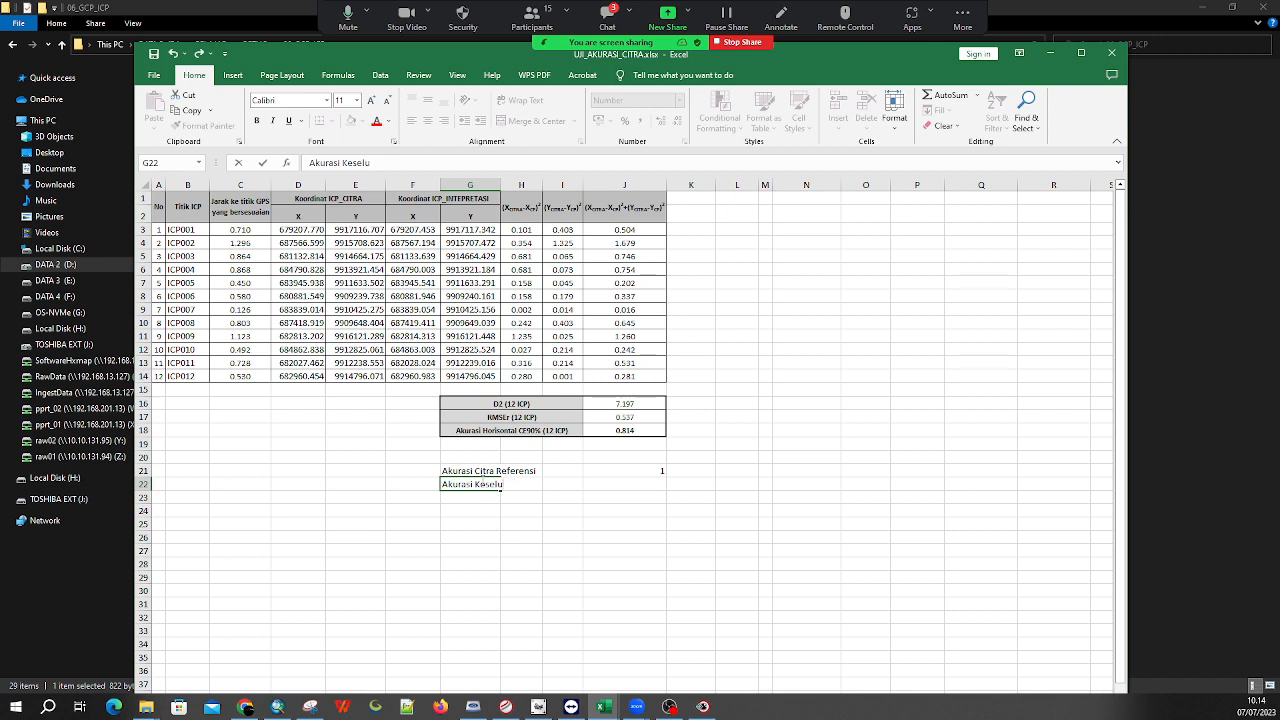
type("ruhan")
Calculate the overall accuracy in J22 with the formula =SQRT((J18^2)+(J21^2))
key("Right")
key("Right")
key("Right")
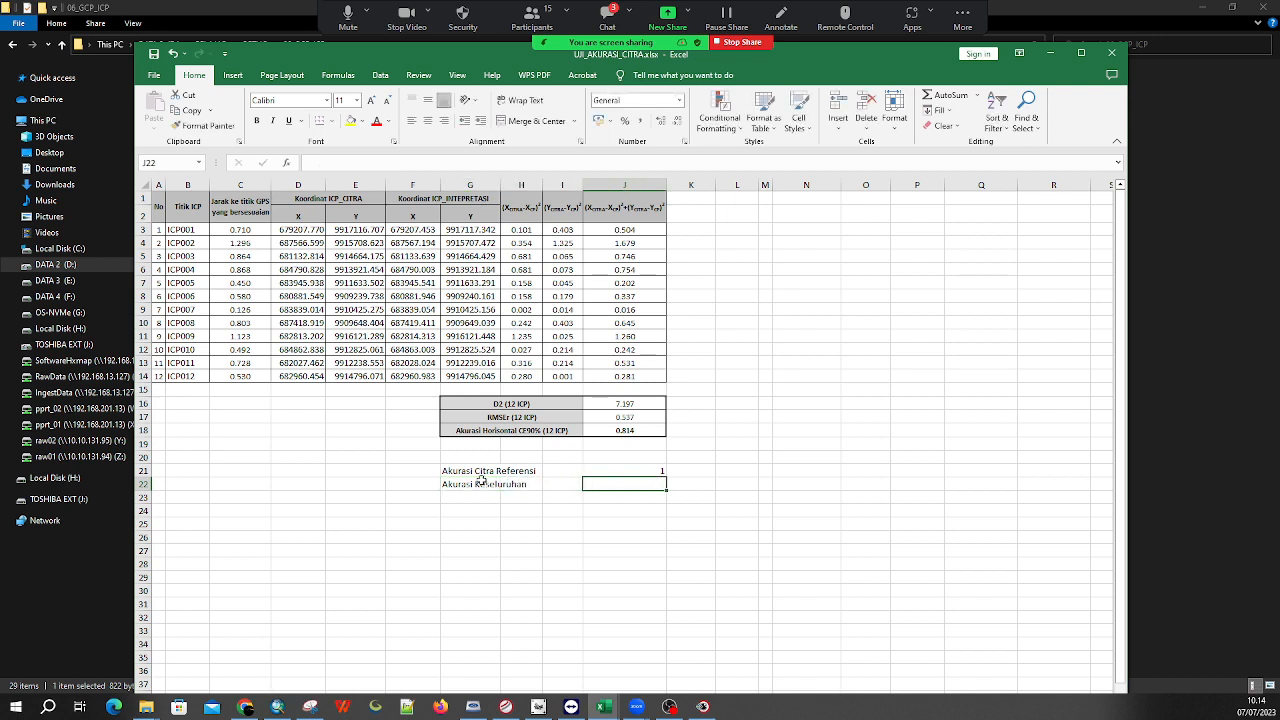
type("=sqd")
type("r")
key("BackSpace")
key("BackSpace")
type("r")
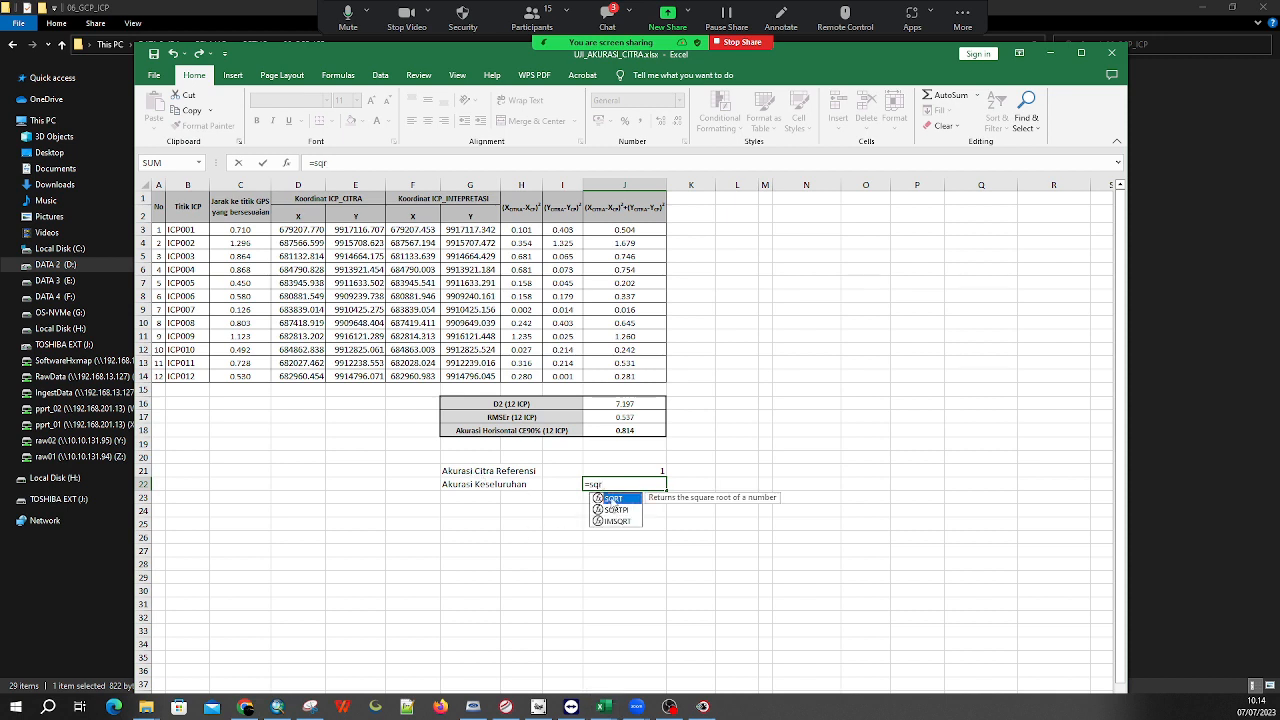
double_click(612, 499)
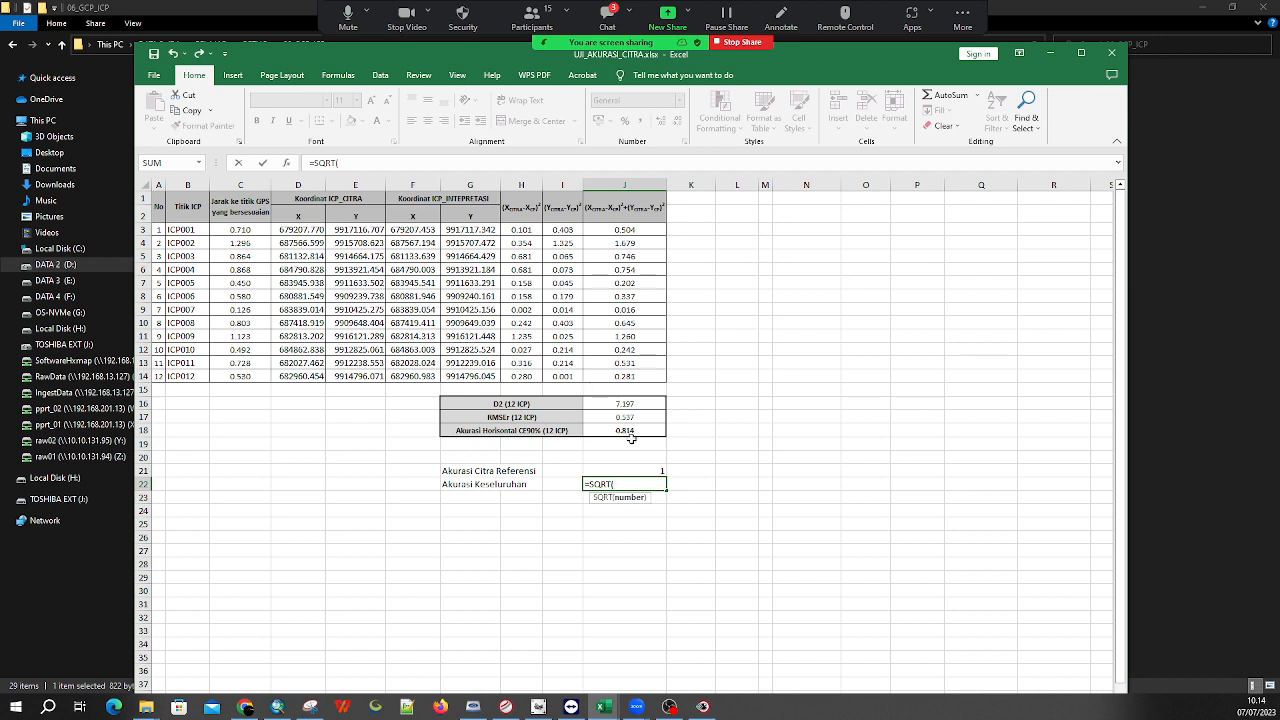
left_click(634, 431)
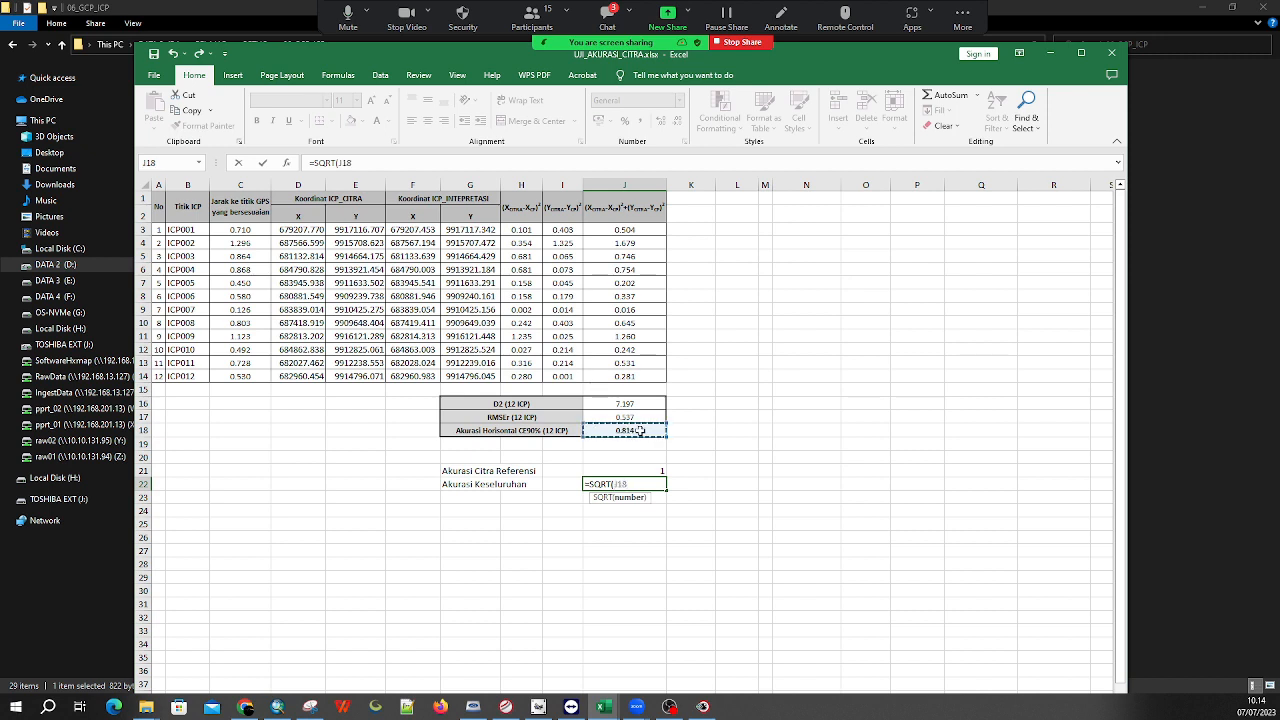
type("^2")
key("Right")
type("(")
type(")")
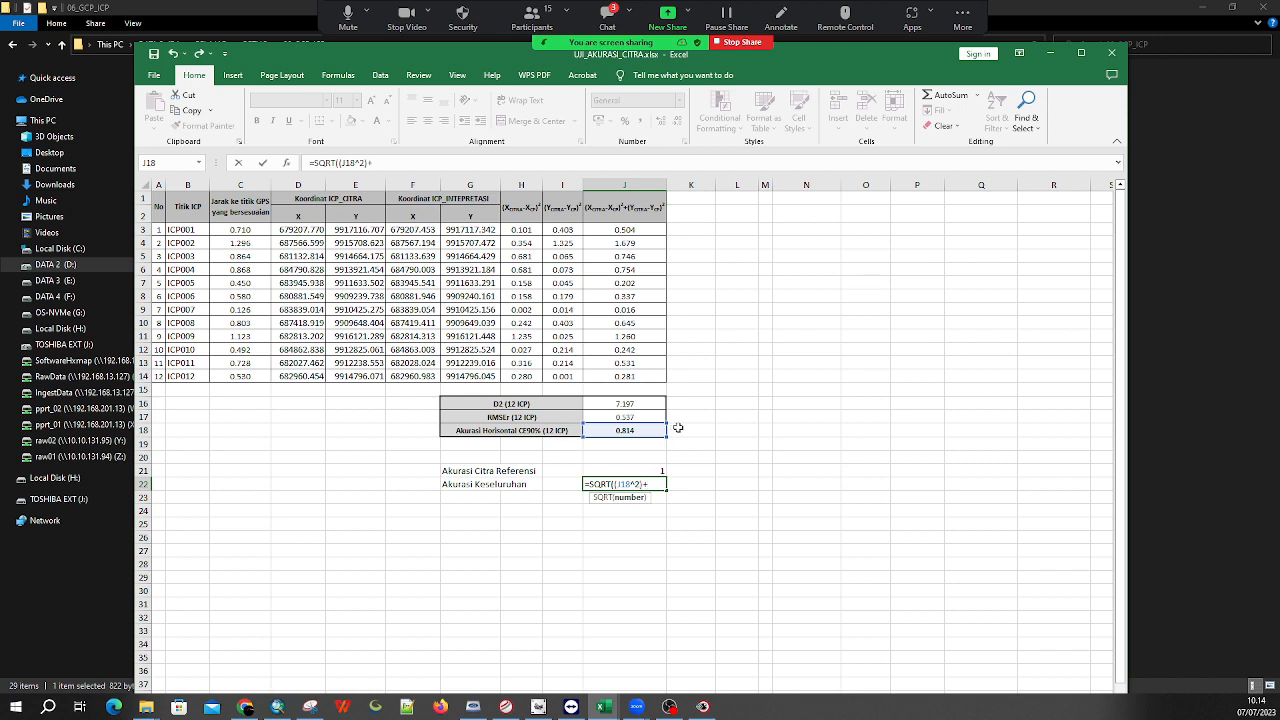
left_click(632, 470)
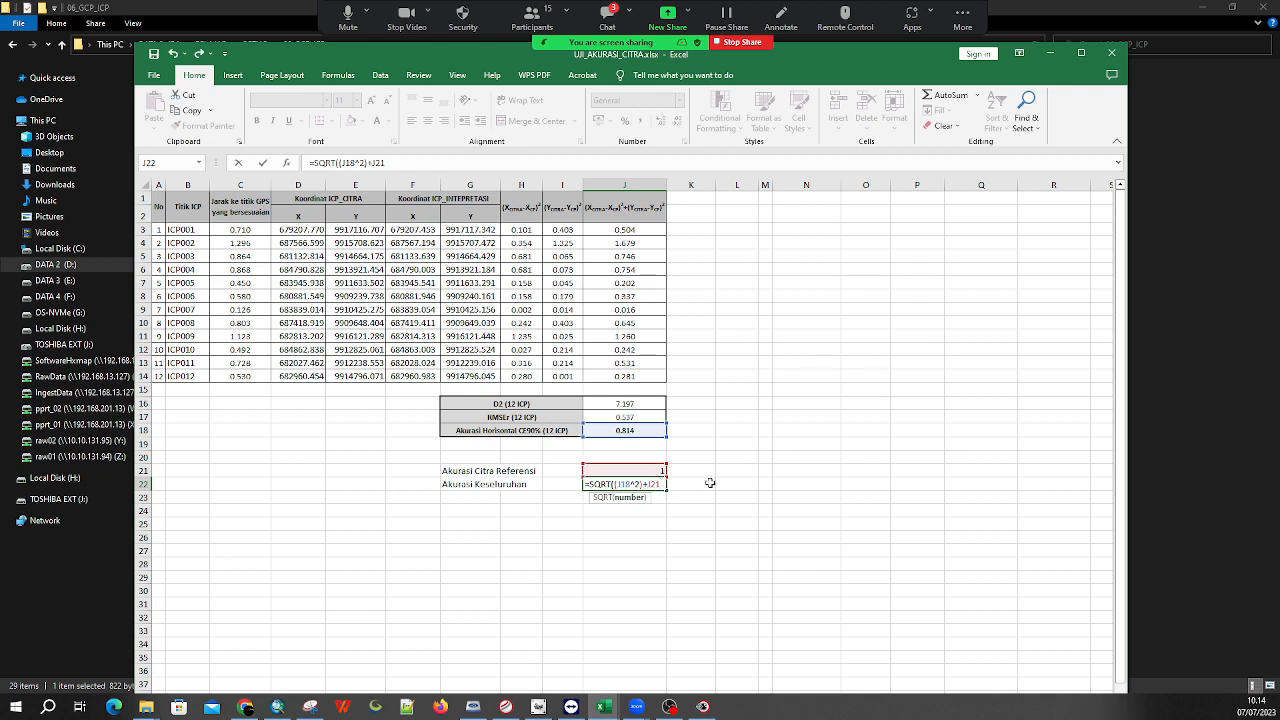
key("BackSpace")
key("BackSpace")
key("BackSpace")
type("(")
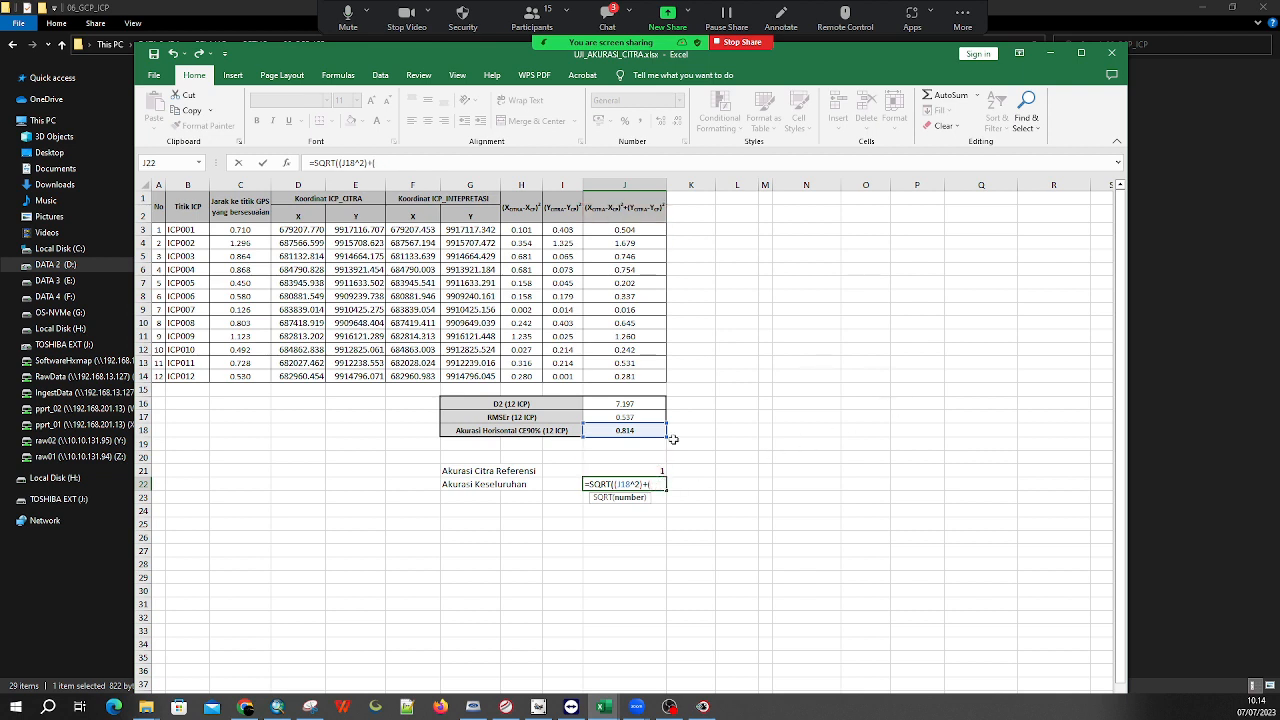
left_click(628, 468)
type("^2))")
key("Return")
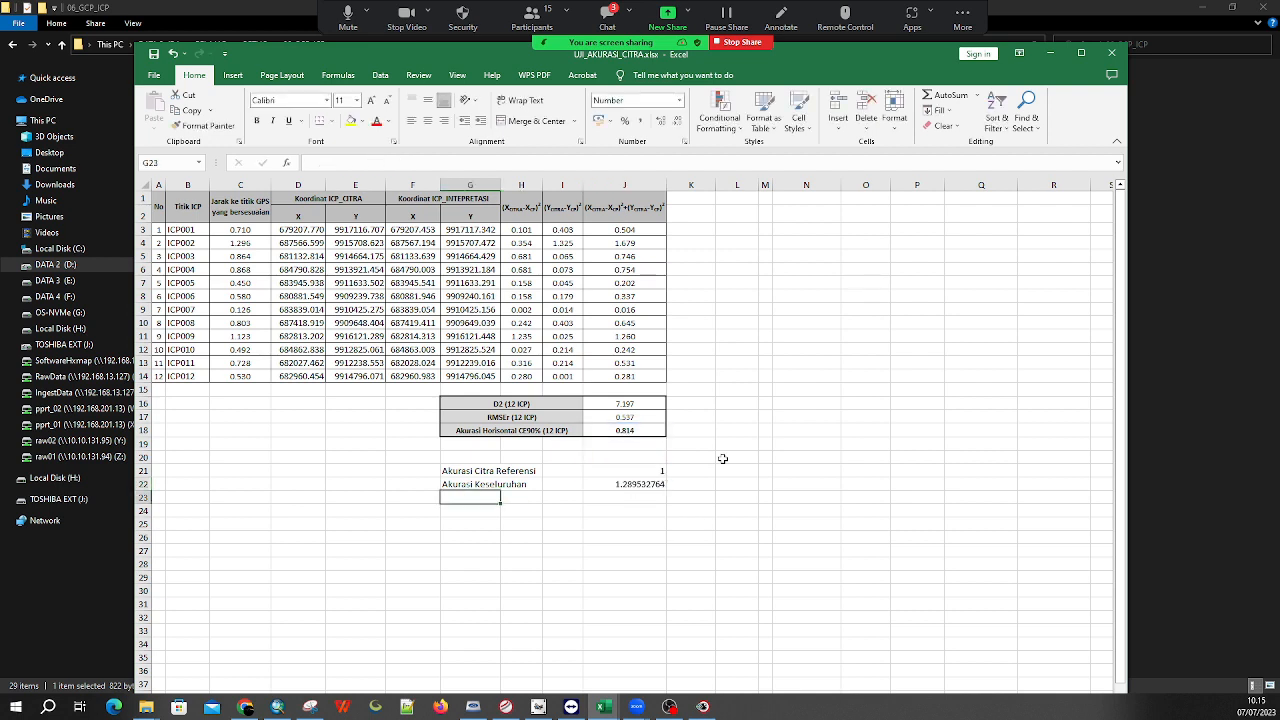
Reduce the Akurasi Keseluruhan value in J22 to three decimal places
left_click(636, 487)
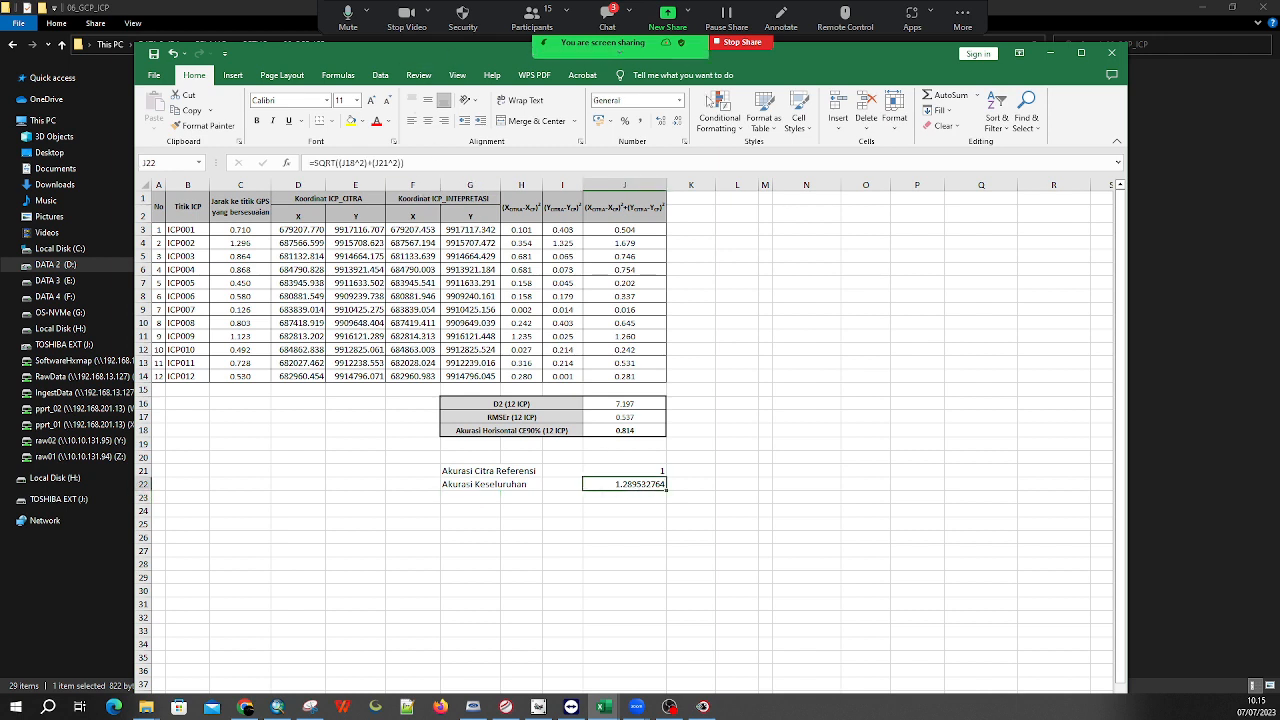
left_click(678, 121)
left_click(678, 121)
left_click(678, 121)
left_click(678, 121)
left_click(678, 121)
left_click(678, 121)
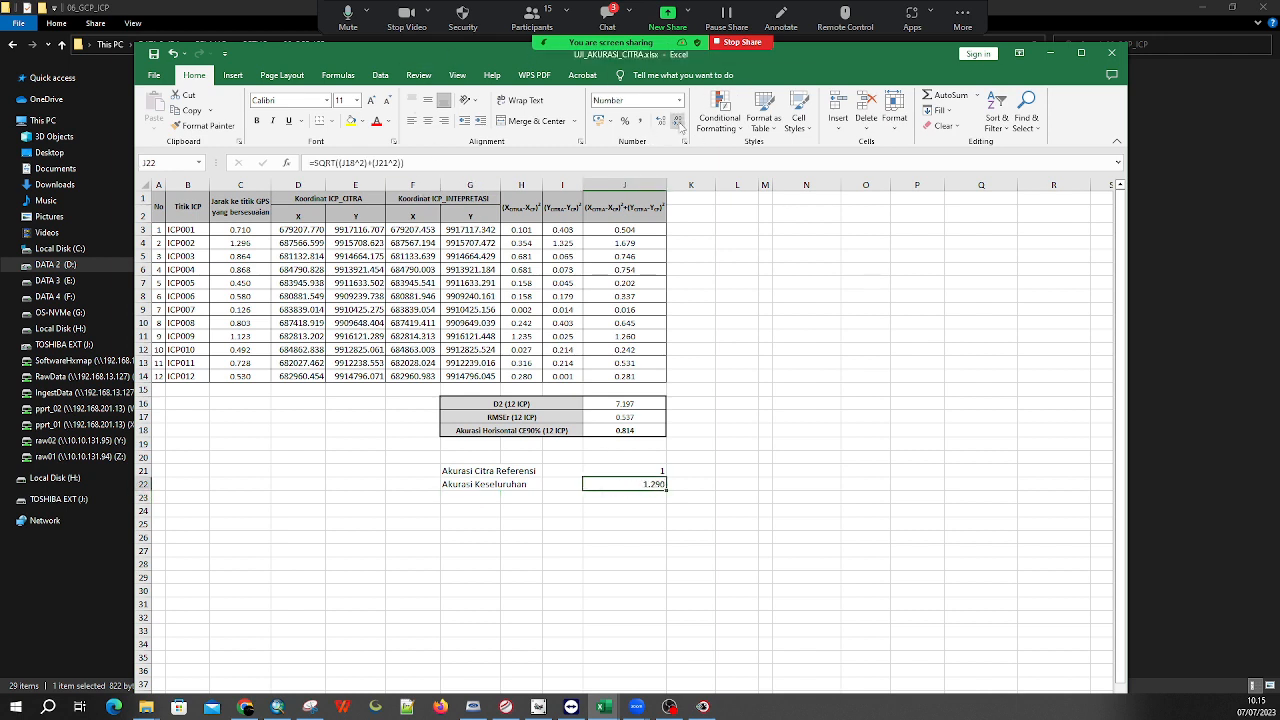
left_click(780, 565)
Try reference image accuracies of 2 and 2.5 in J21 to compare the resulting Akurasi Keseluruhan
left_click(650, 474)
type("2")
key("Return")
key("Up")
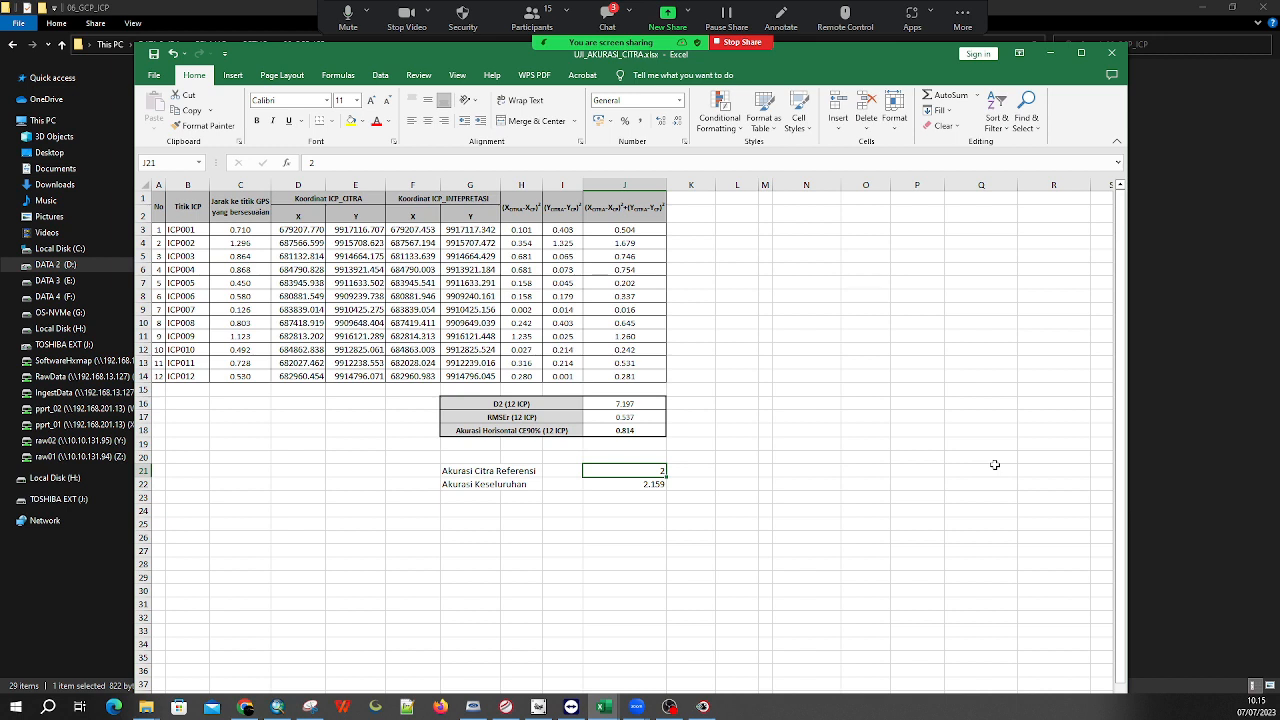
type("2.5")
key("Return")
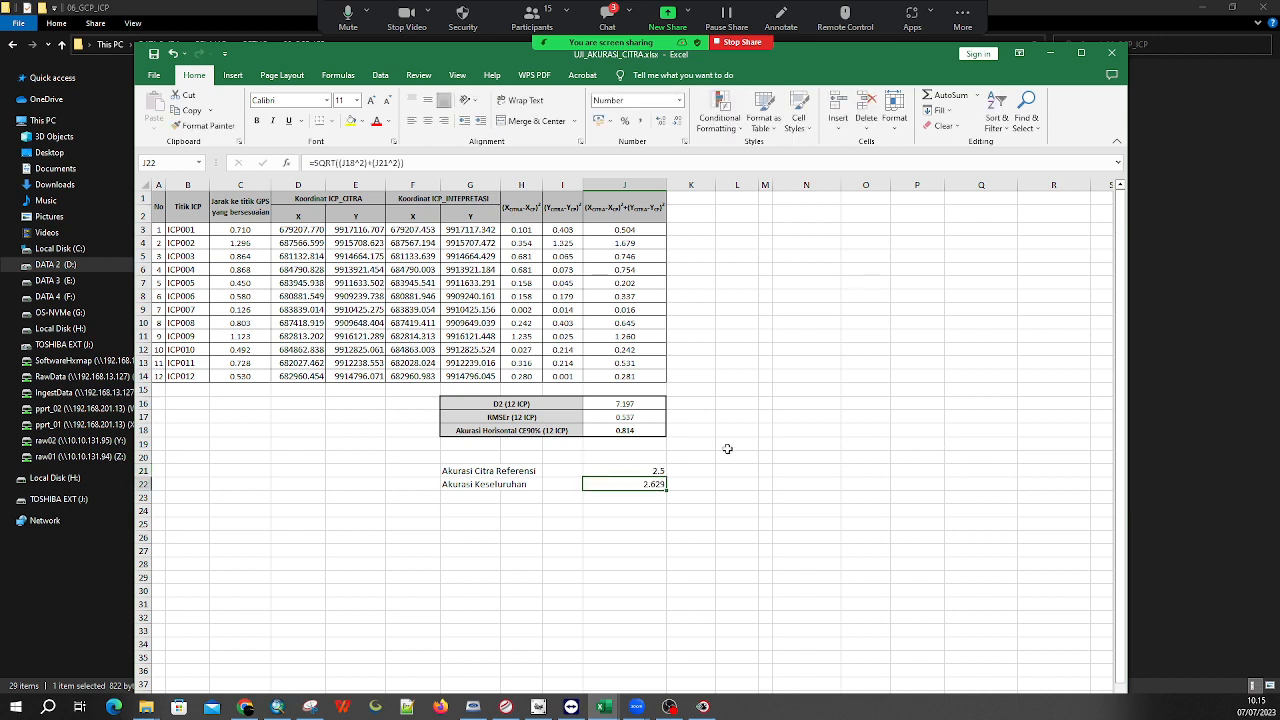
left_click(650, 468)
key("Up")
key("Up")
key("Up")
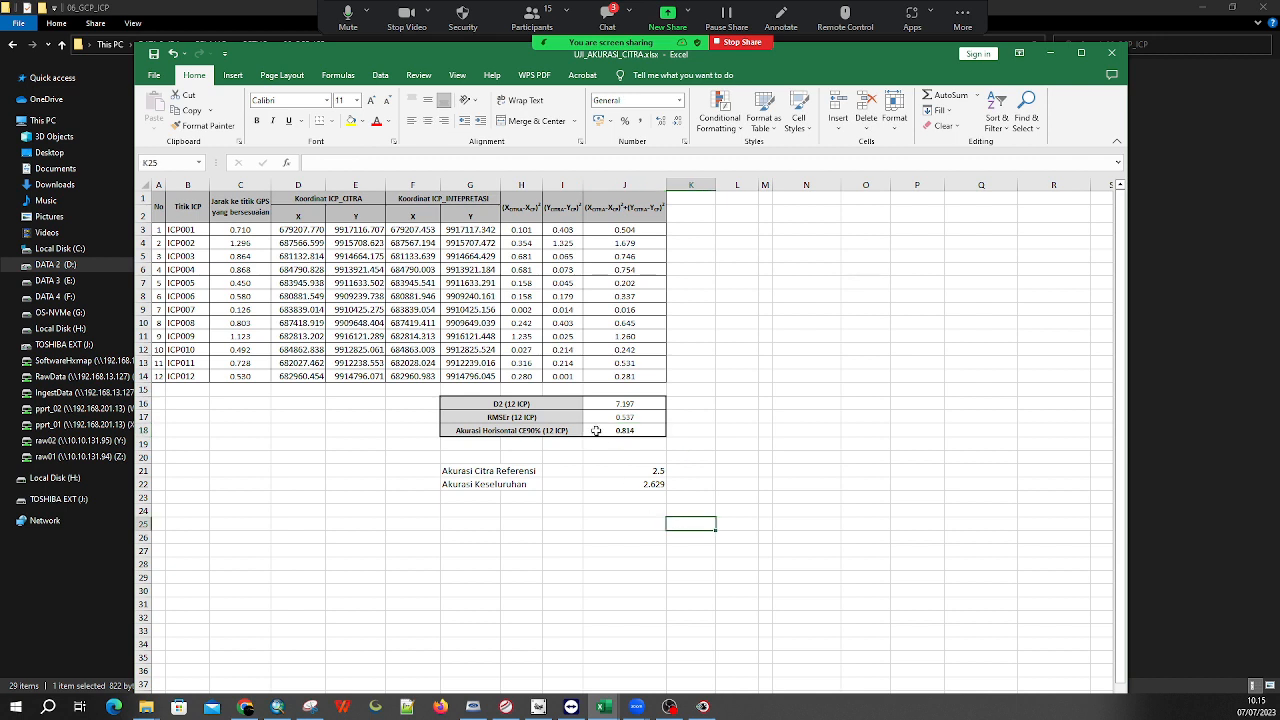
Set the Akurasi Citra Referensi value in J21 to 2
left_click(636, 470)
type("2")
key("Return")
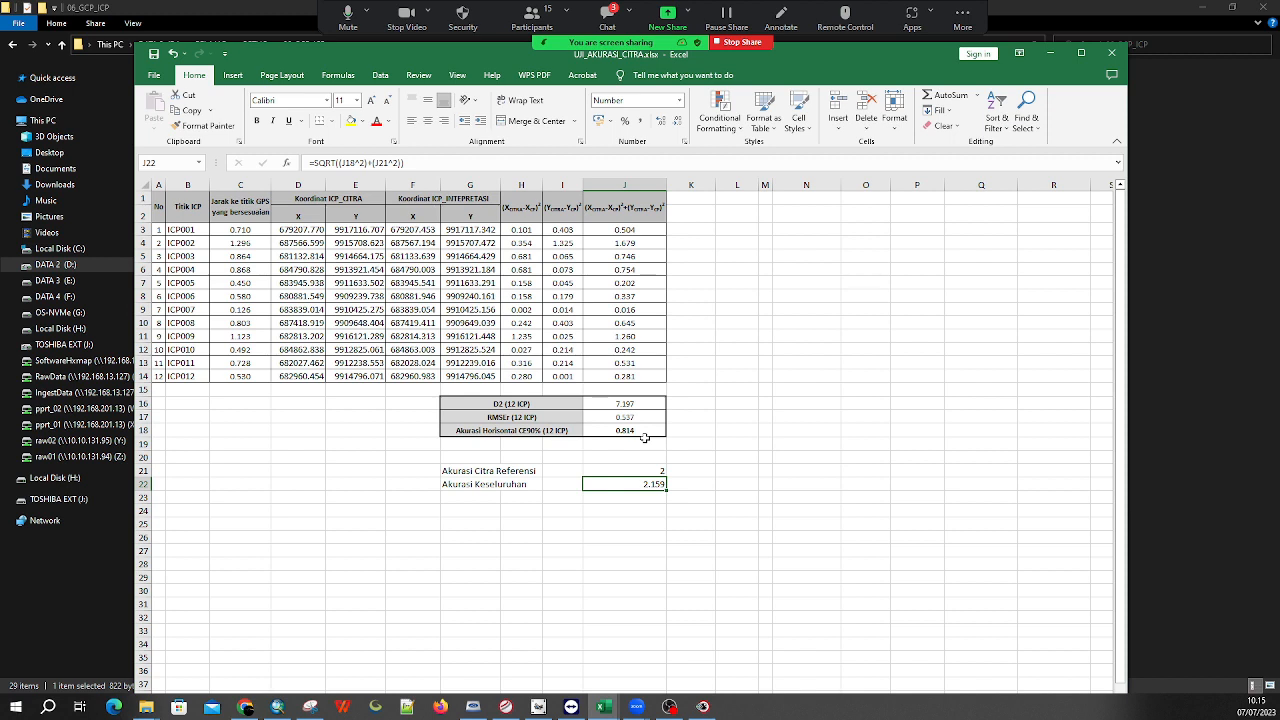
Make the Akurasi Citra Referensi label in G21 and the Akurasi Keseluruhan value in J22 bold
left_click(532, 469)
left_click_drag(495, 476, 504, 472)
key("ctrl+b")
left_click(562, 577)
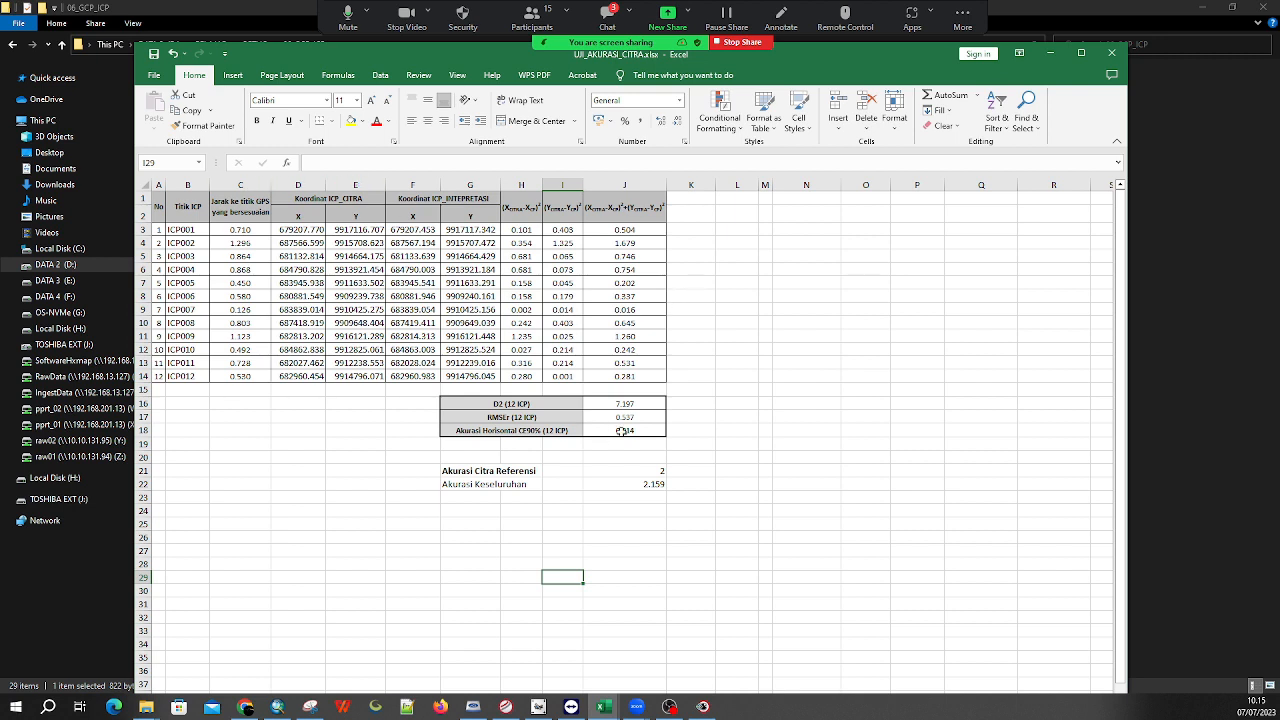
left_click(654, 487)
key("ctrl+b")
left_click(641, 562)
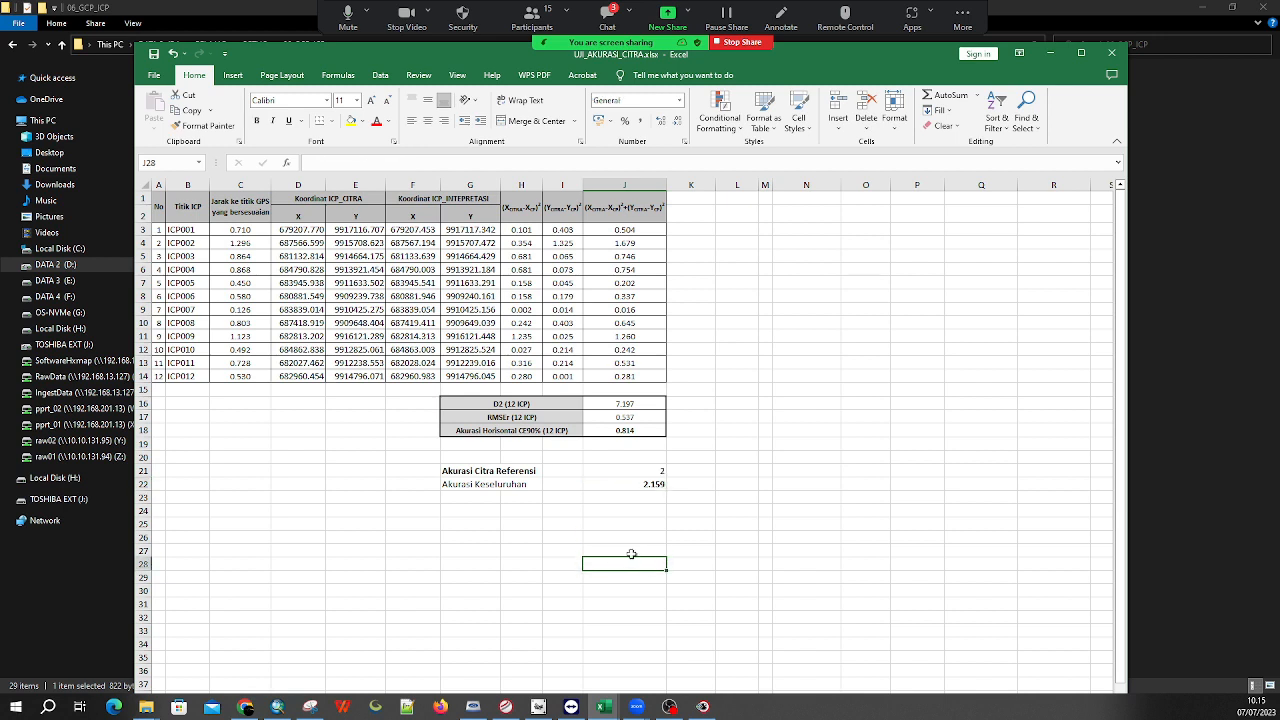
left_click(647, 485)
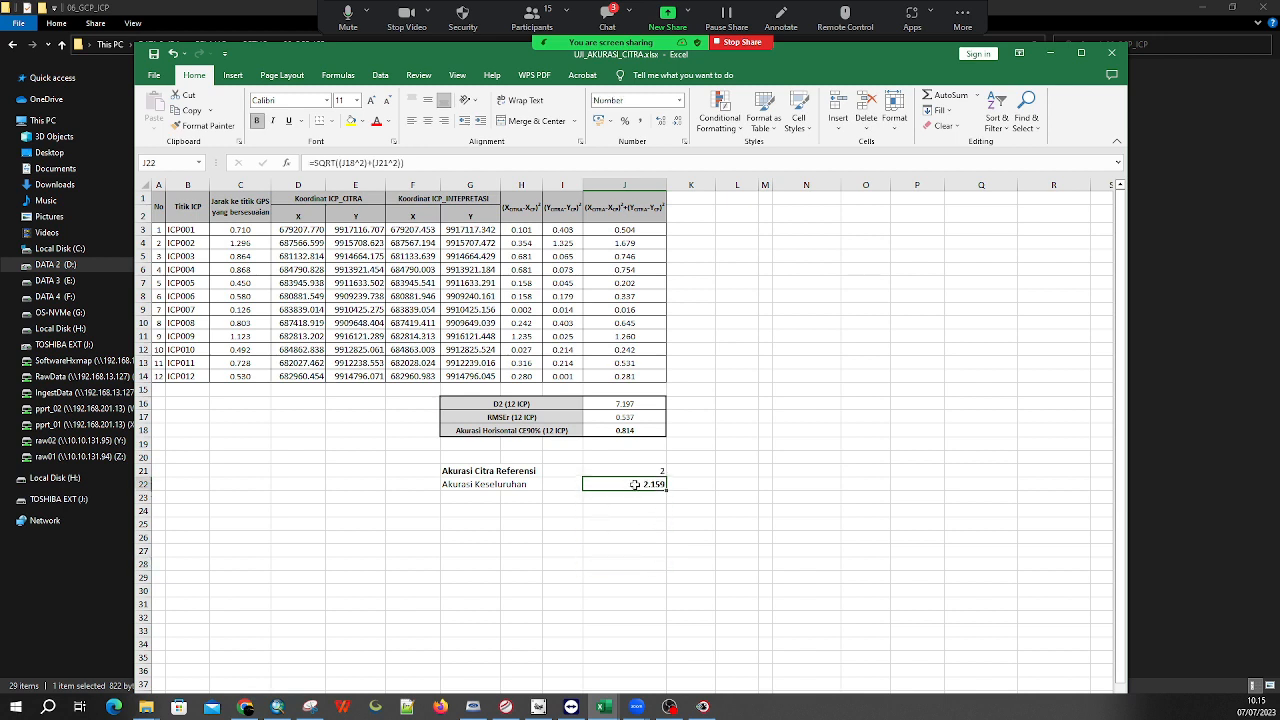
left_click(652, 550)
left_click(653, 485)
left_click(662, 523)
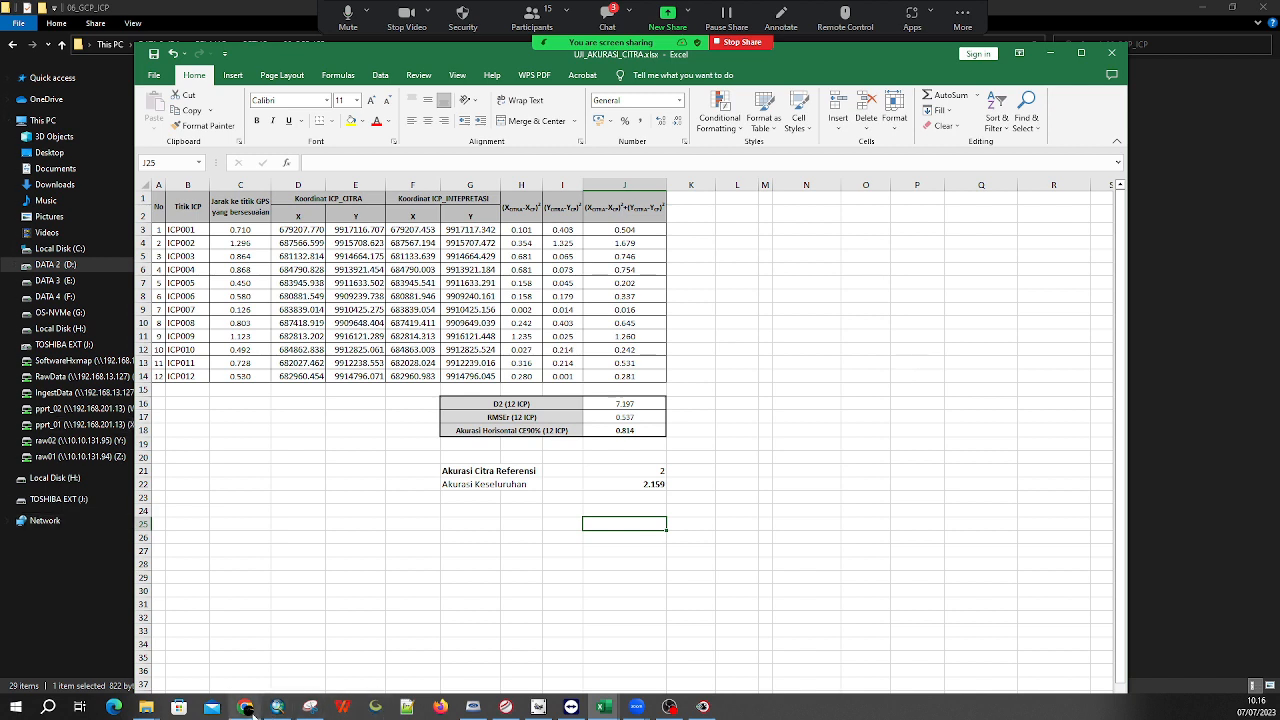
left_click(250, 707)
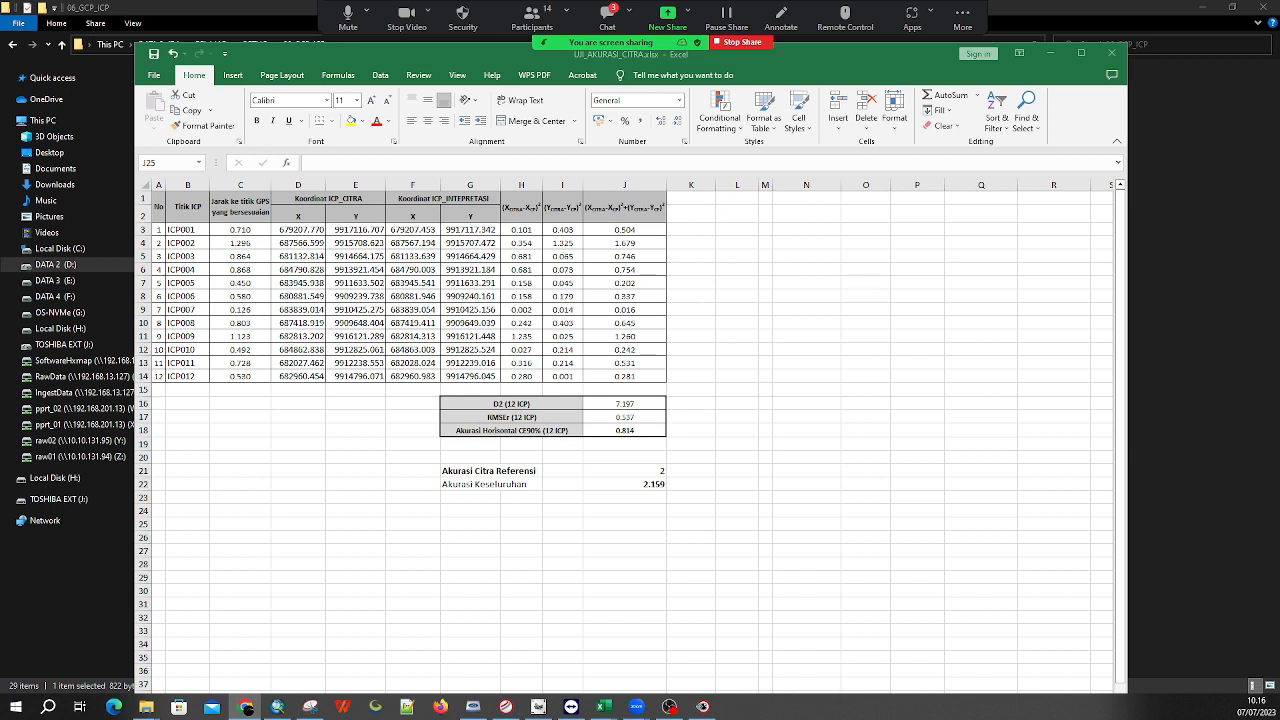
key("alt+Tab")
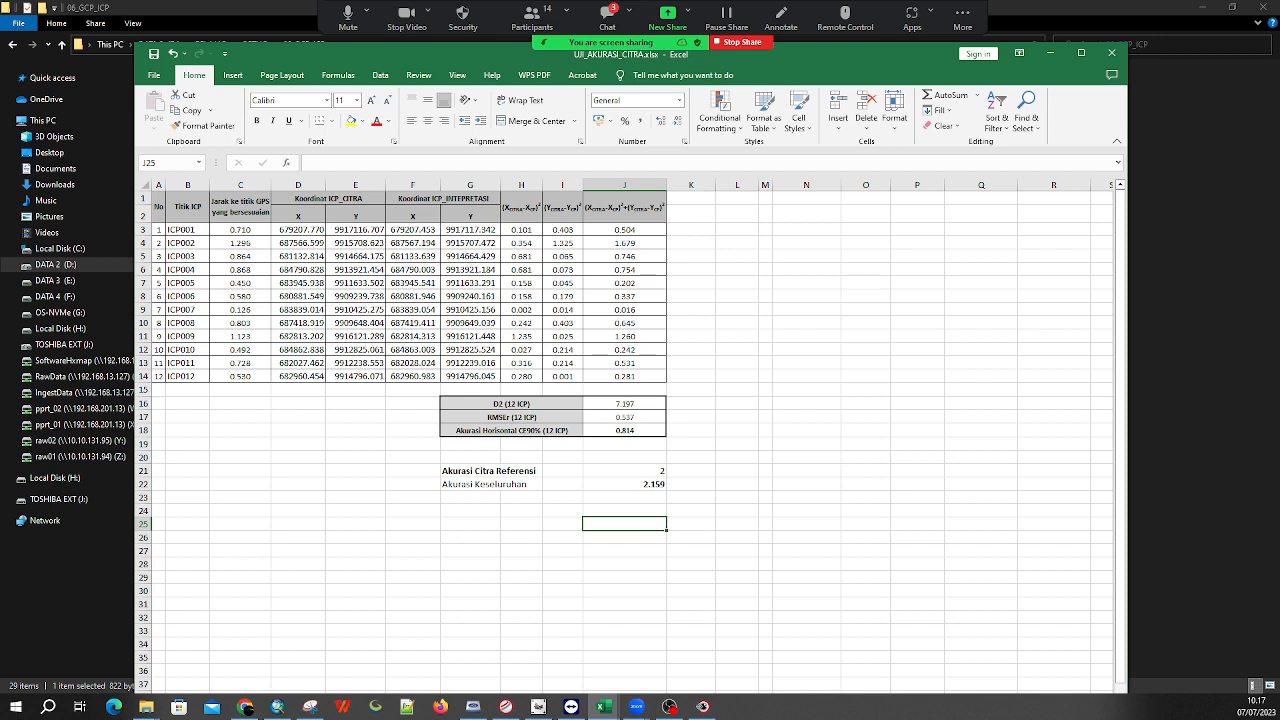
Switch to ArcMap, zoom to the full extent of CITRA_ORTHO_RGB.tif and select the ICP_Citra_Referensi layer
left_click(1056, 52)
left_click(520, 566)
left_click(277, 706)
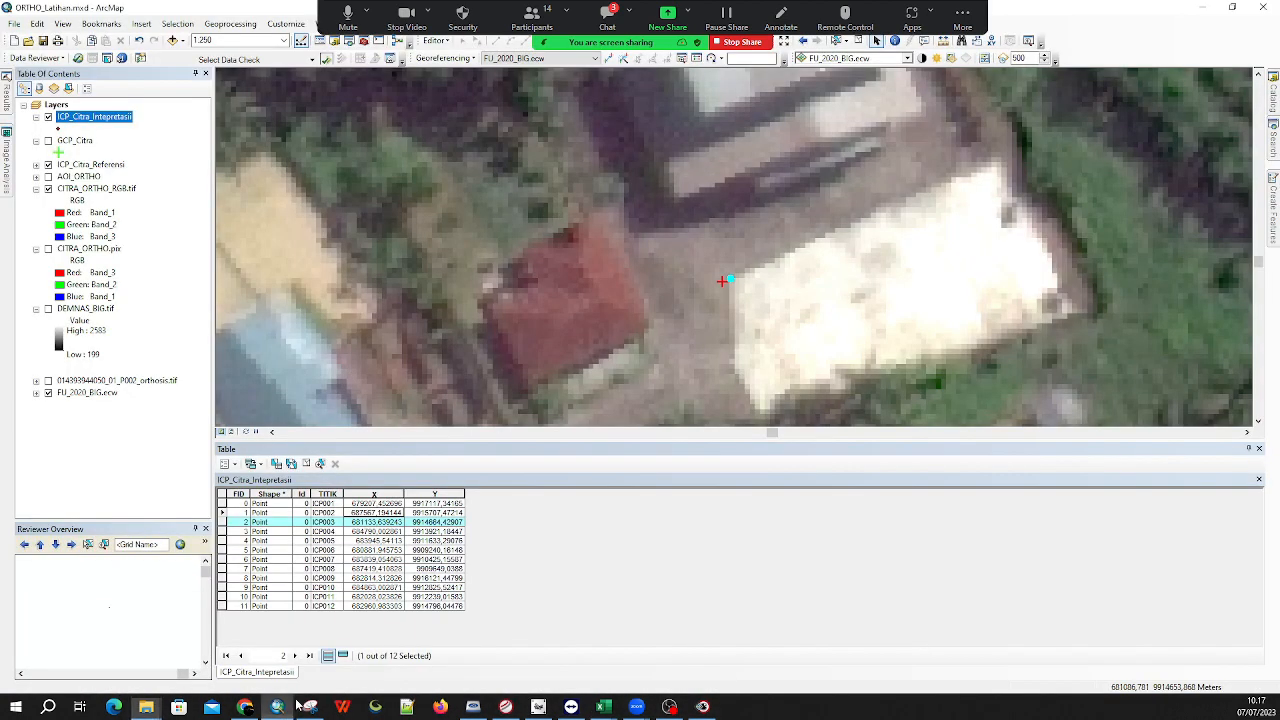
scroll(703, 315, "up", 2)
scroll(705, 315, "up", 5)
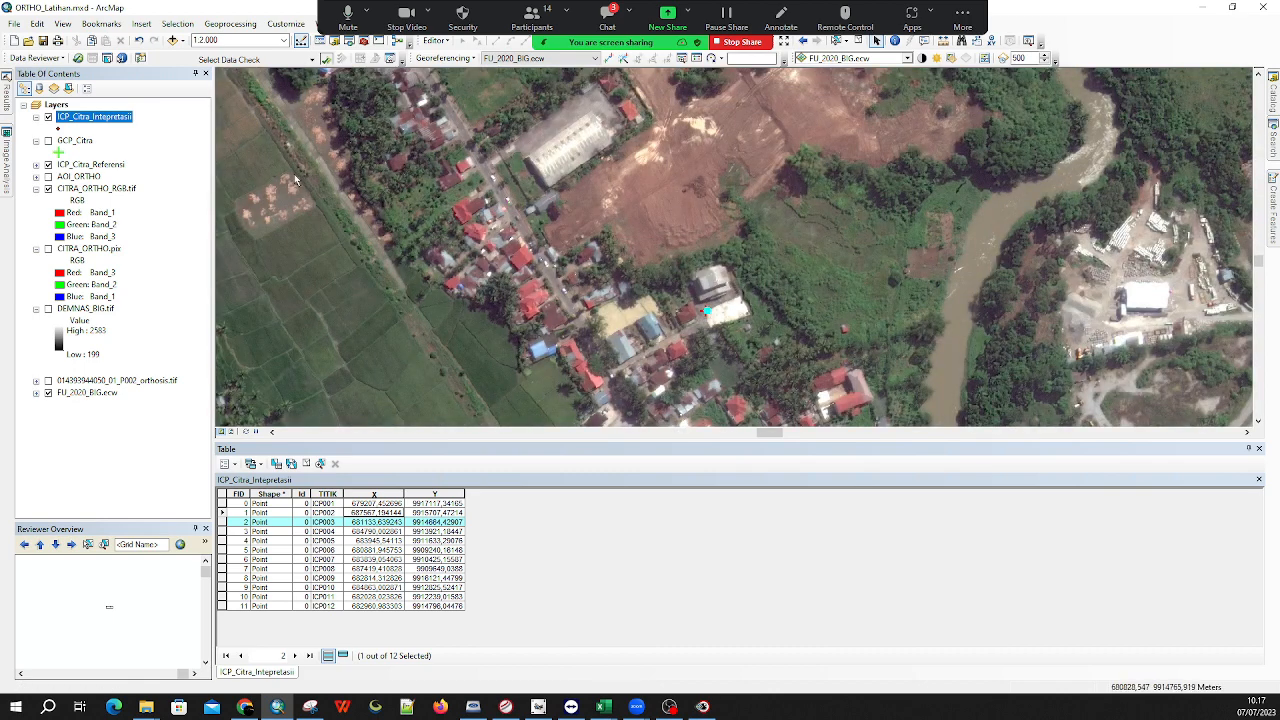
right_click(96, 178)
right_click(85, 188)
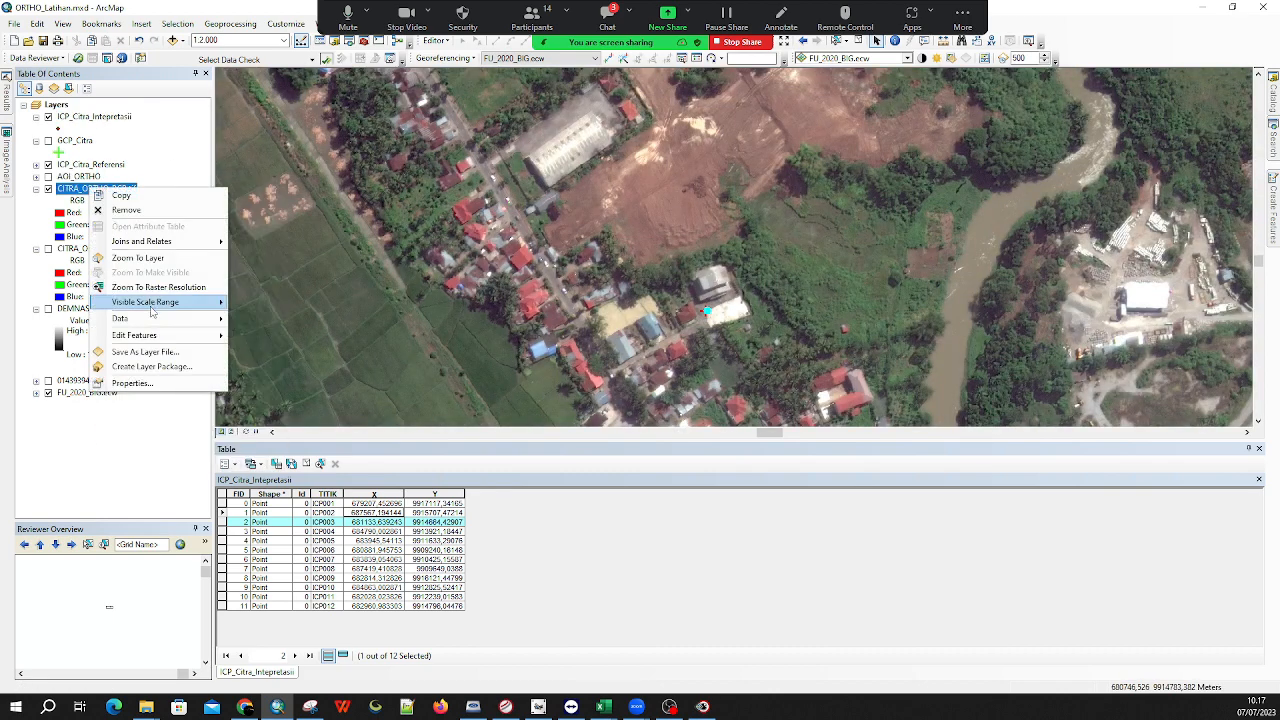
left_click(150, 258)
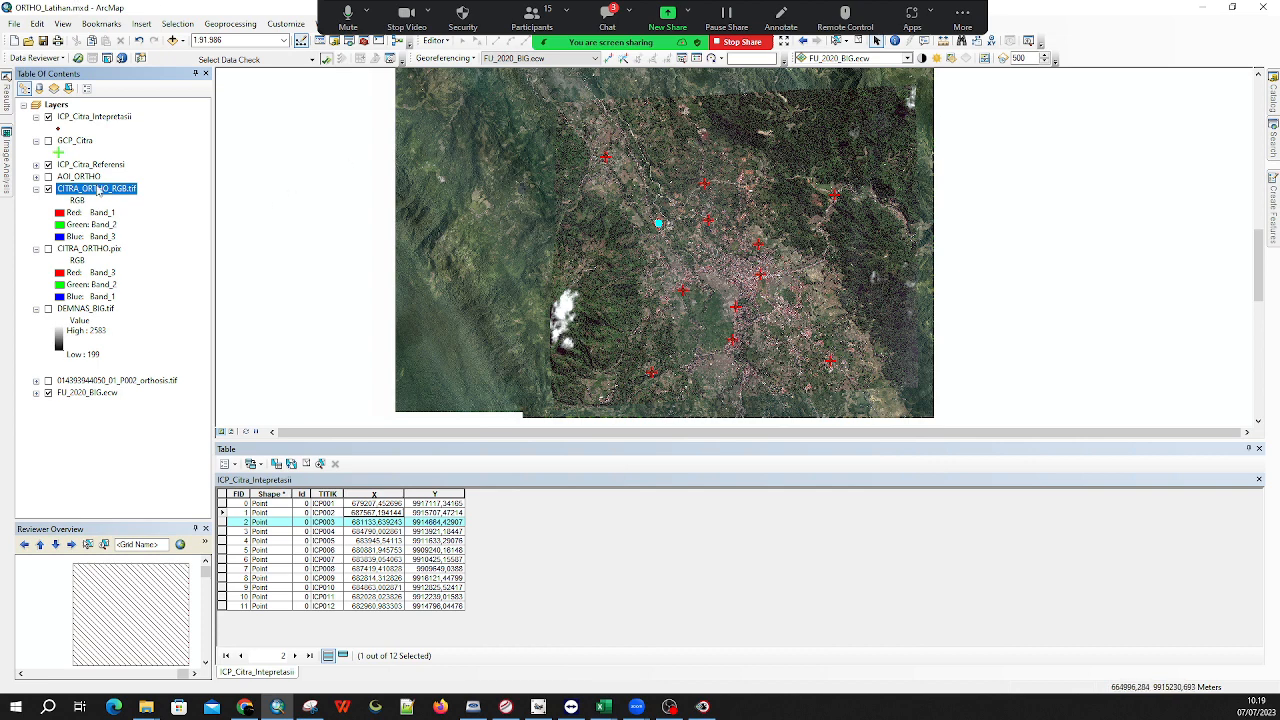
left_click(92, 176)
left_click(90, 164)
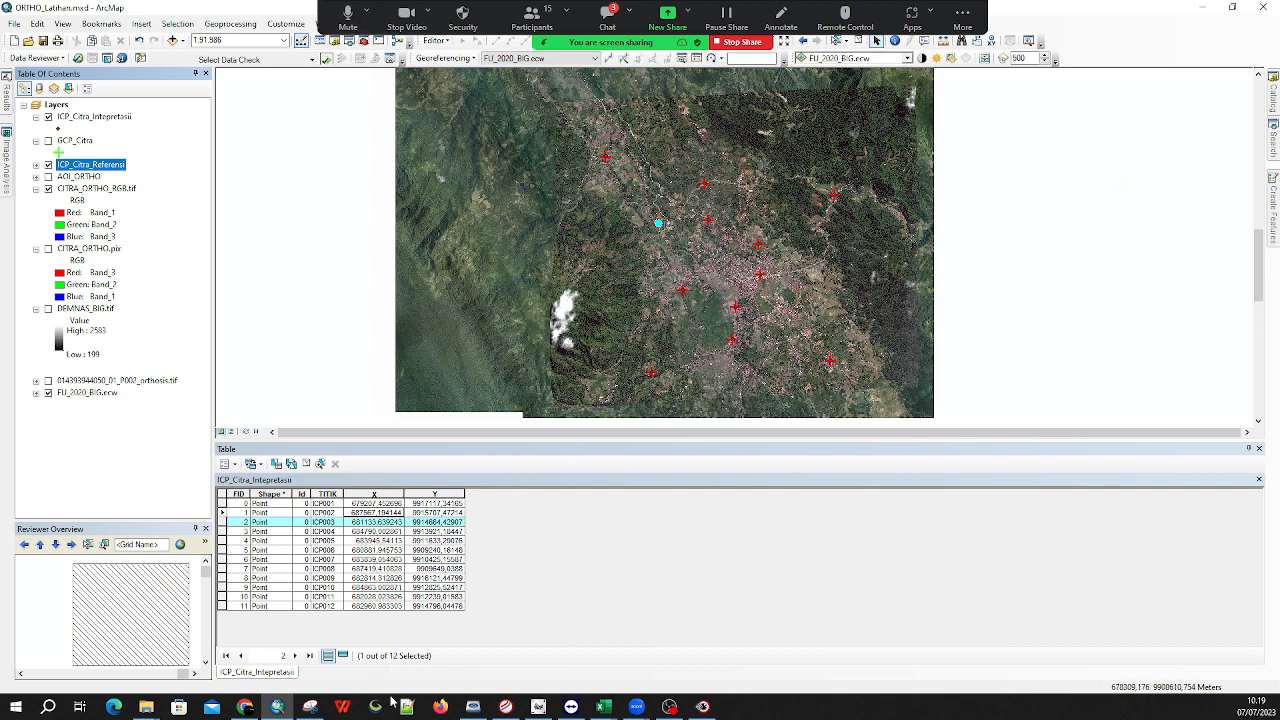
Stop sharing the screen in the Zoom meeting
left_click(738, 43)
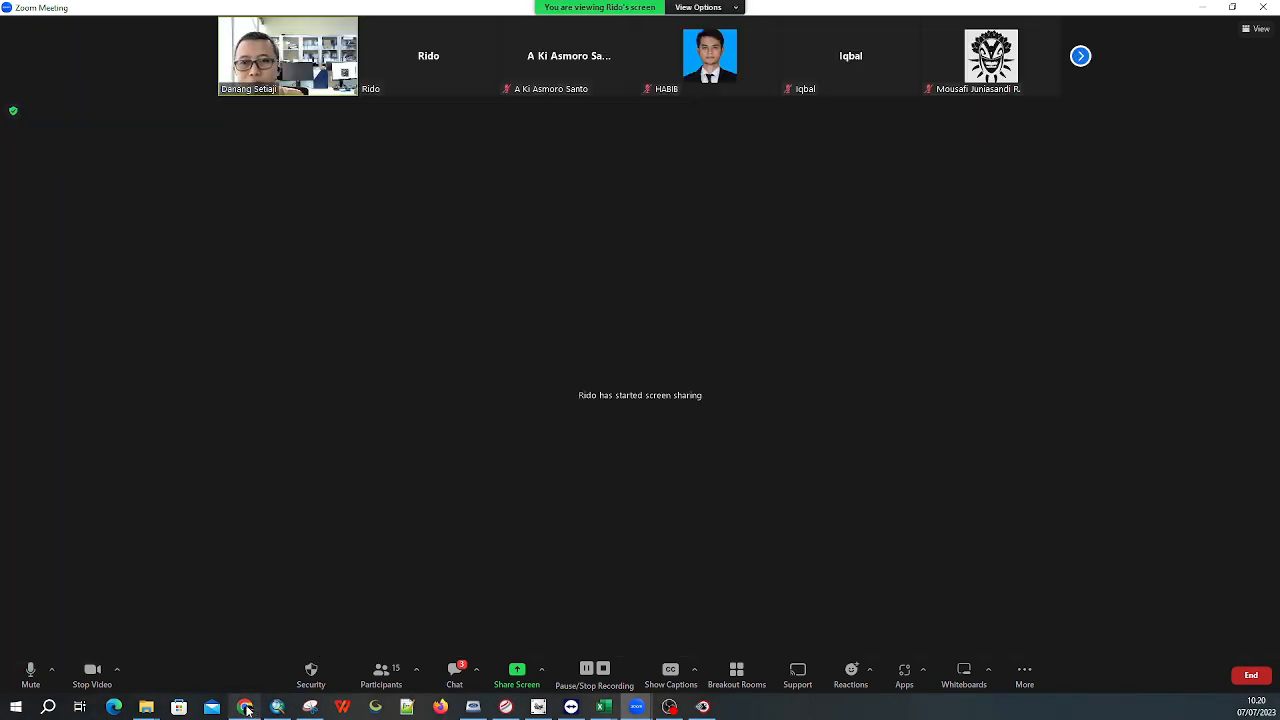
mouse_move(247, 709)
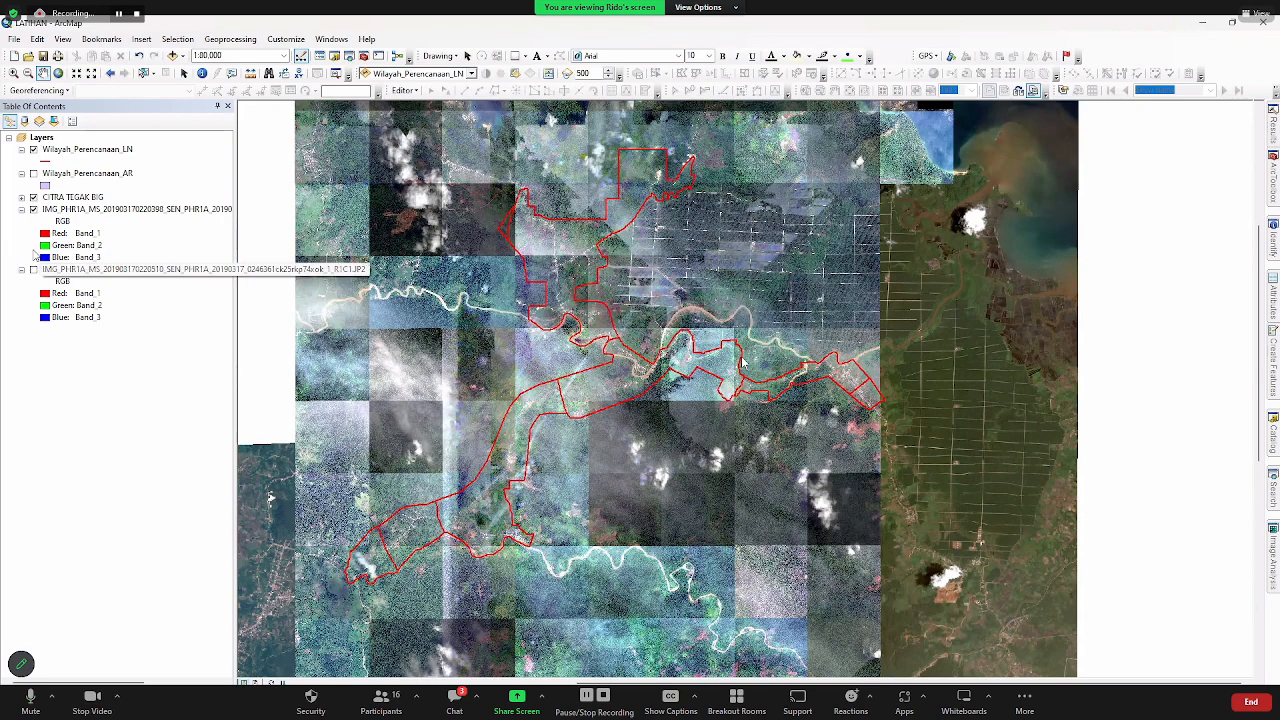
Toggle the visibility of the two IMG_PHR1A_MS image layers in the shared ArcMap map to compare the scenes
left_click(34, 270)
left_click(34, 211)
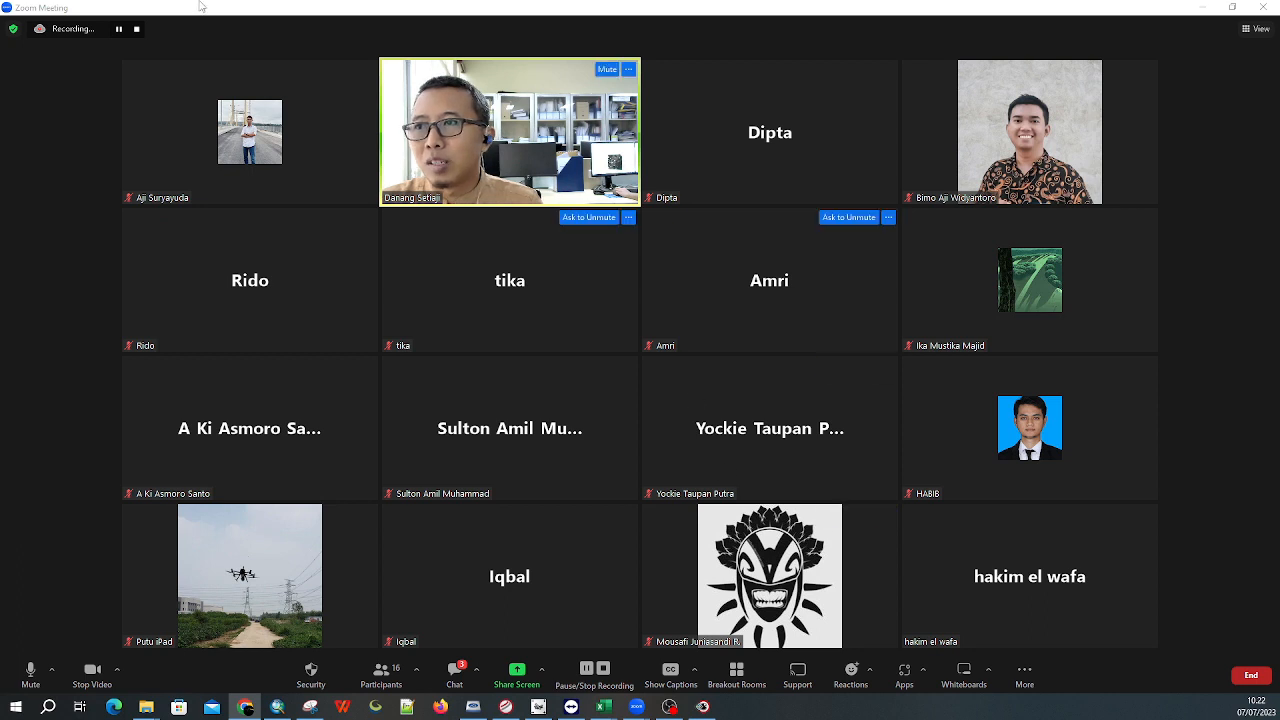
Stop the Zoom meeting's cloud recording and open the meeting chat
left_click(137, 30)
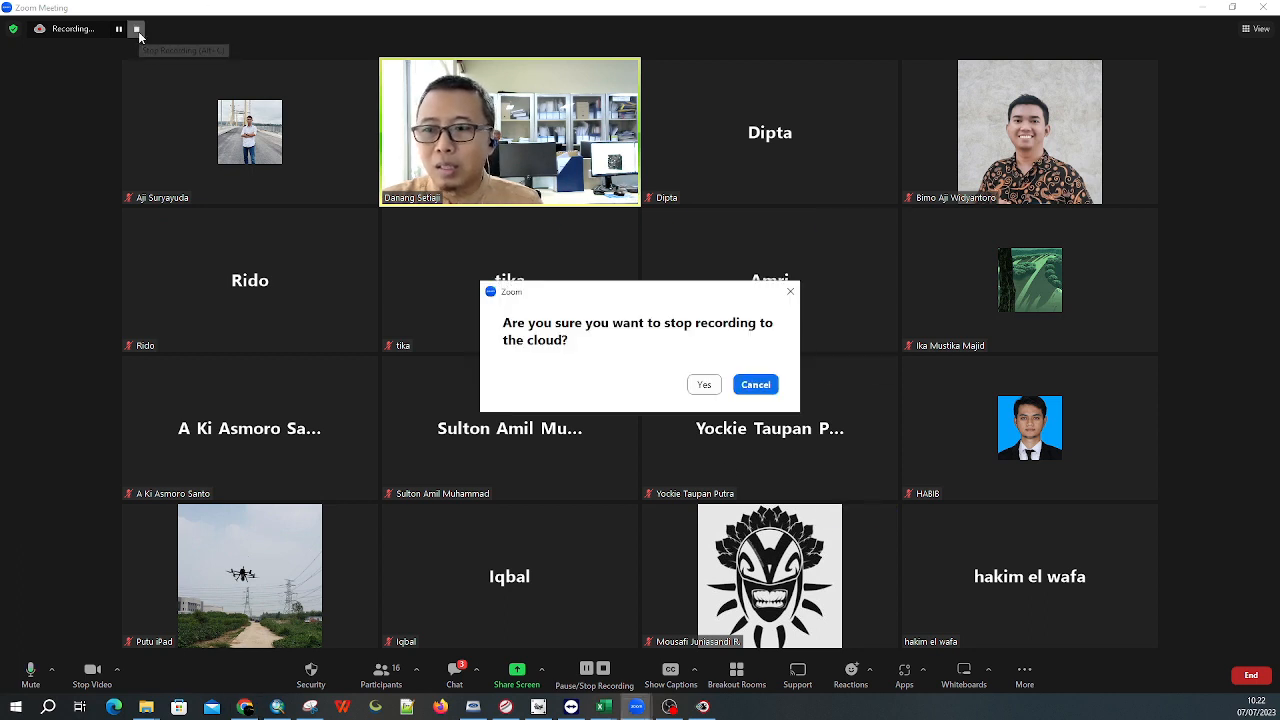
left_click(704, 386)
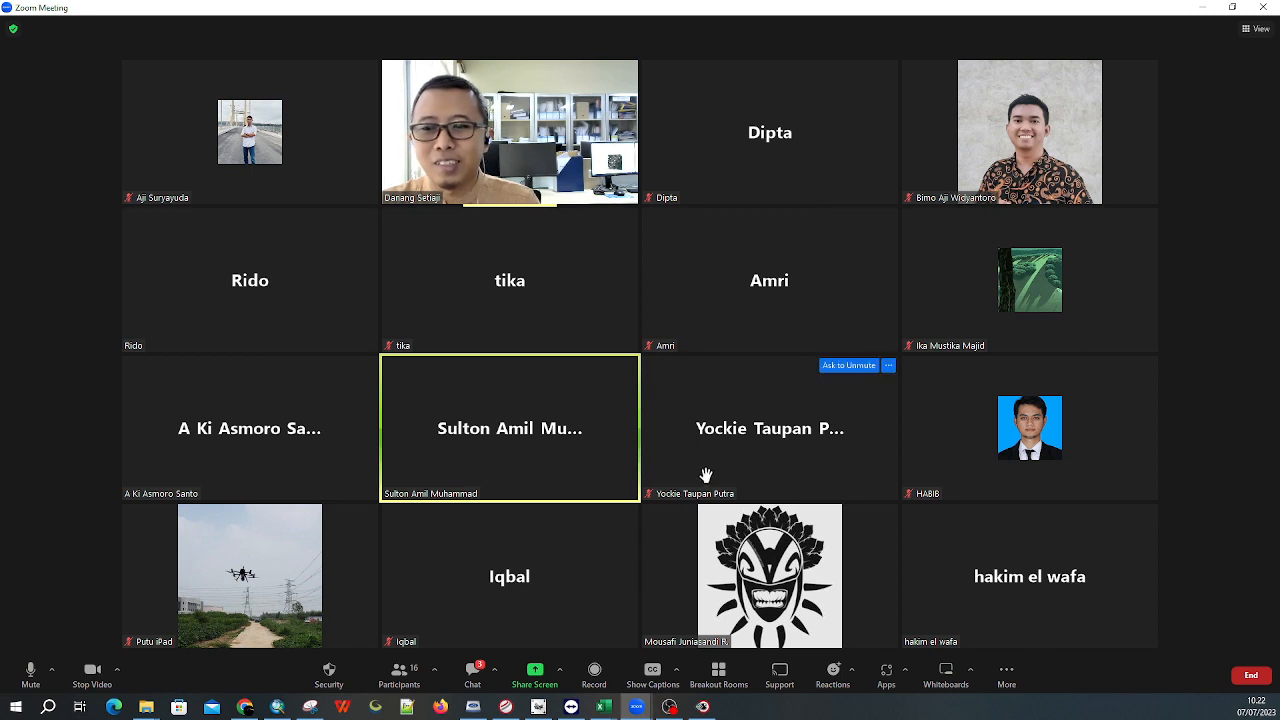
left_click(474, 676)
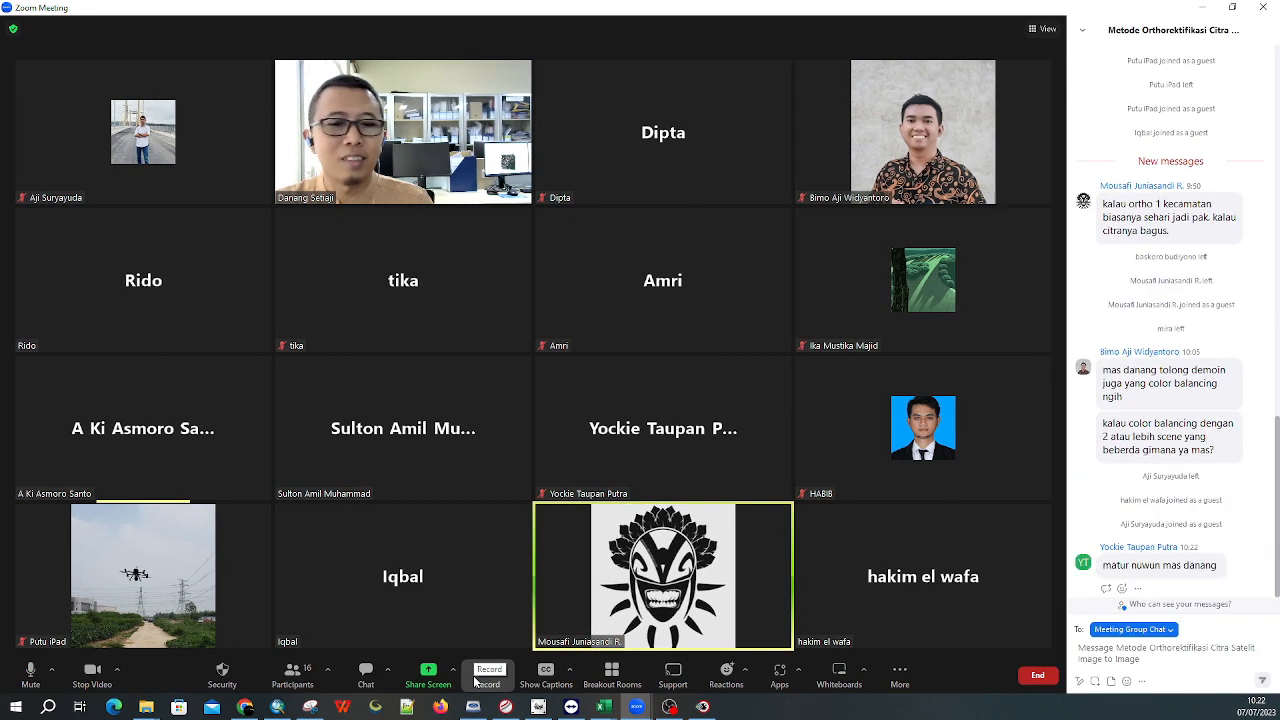